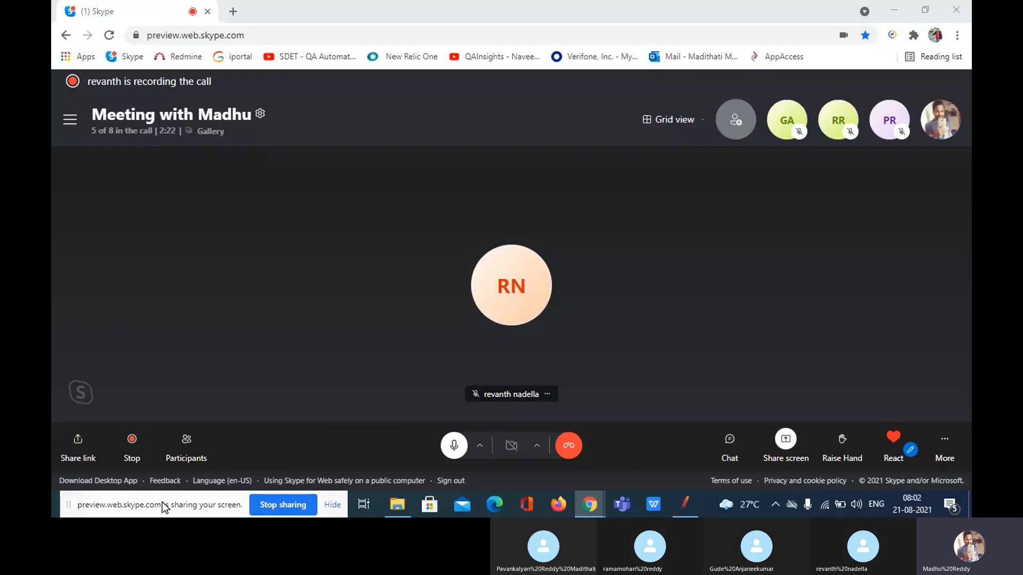
Add a Thread Group to the Test Plan
drag(170, 503, 163, 501)
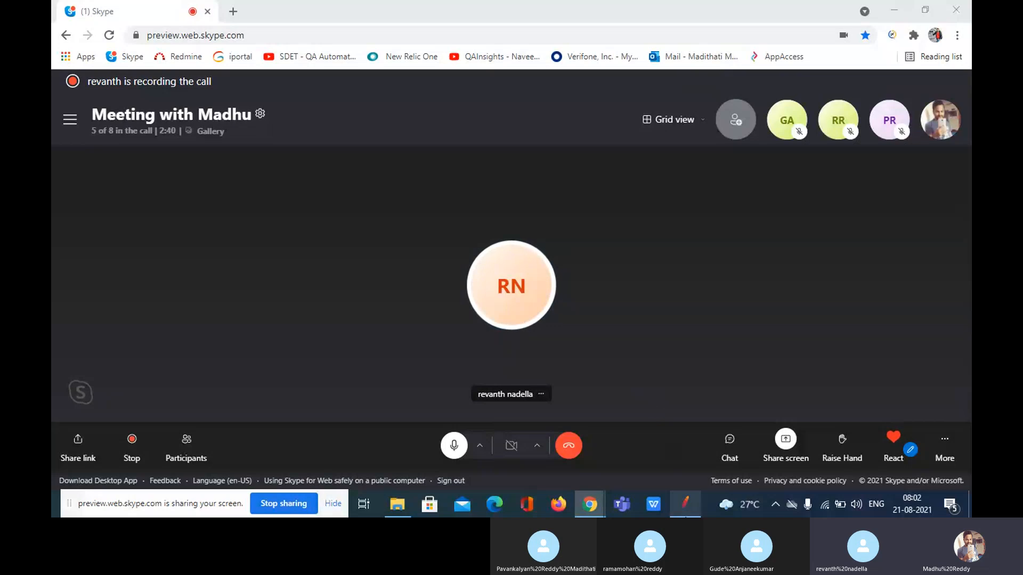
click(685, 504)
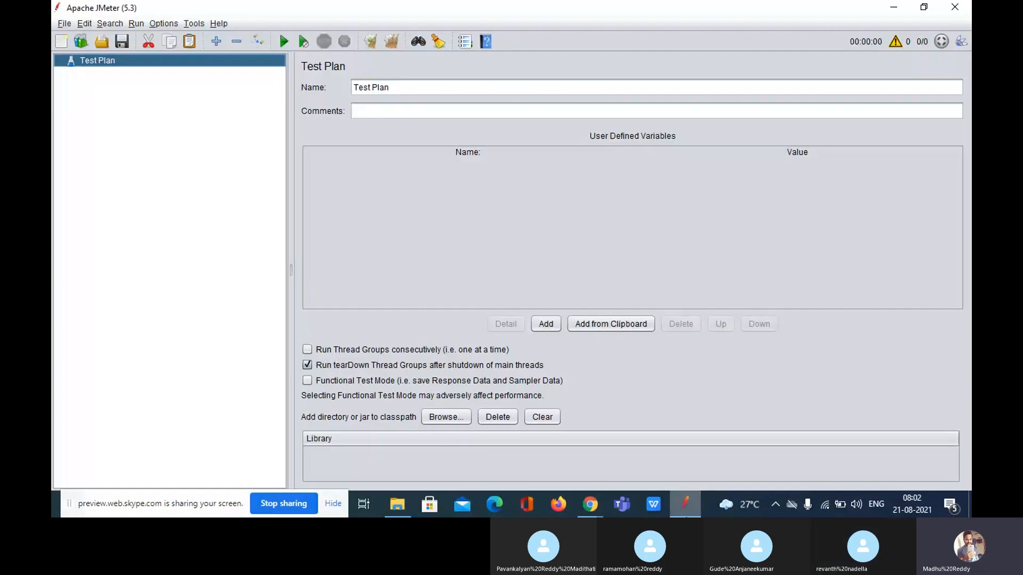
right_click(86, 63)
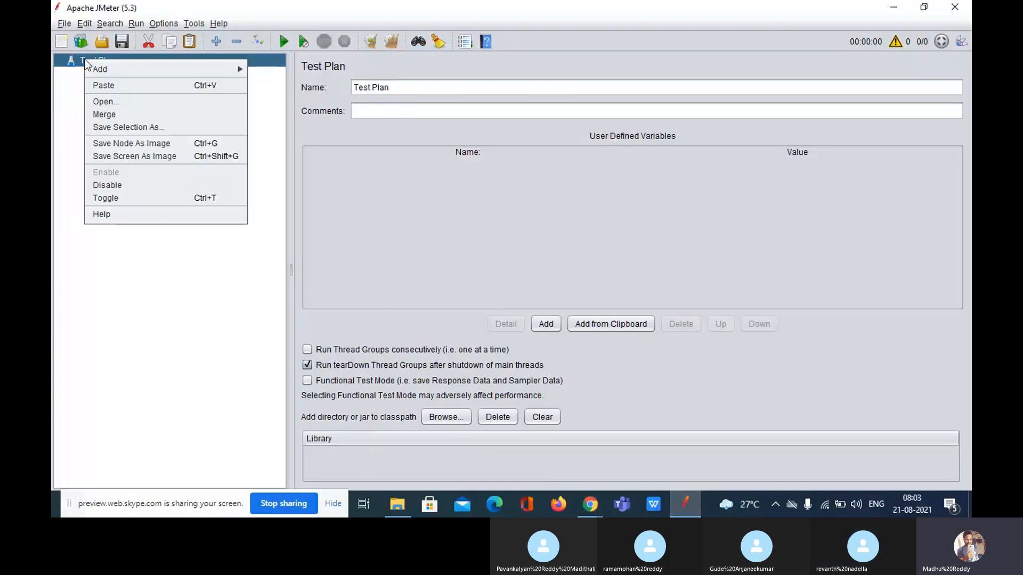
mouse_move(139, 68)
mouse_move(298, 73)
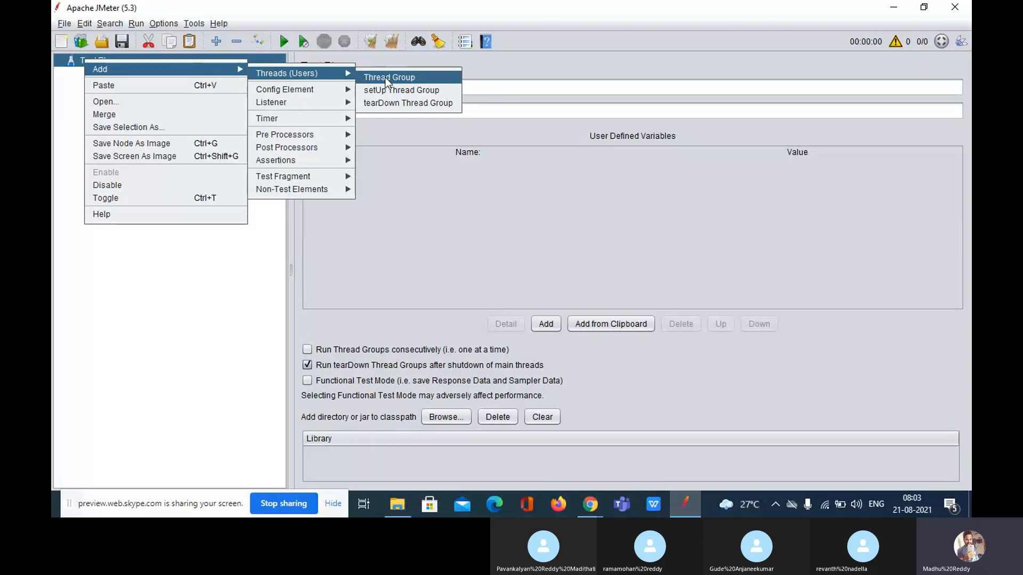
click(385, 79)
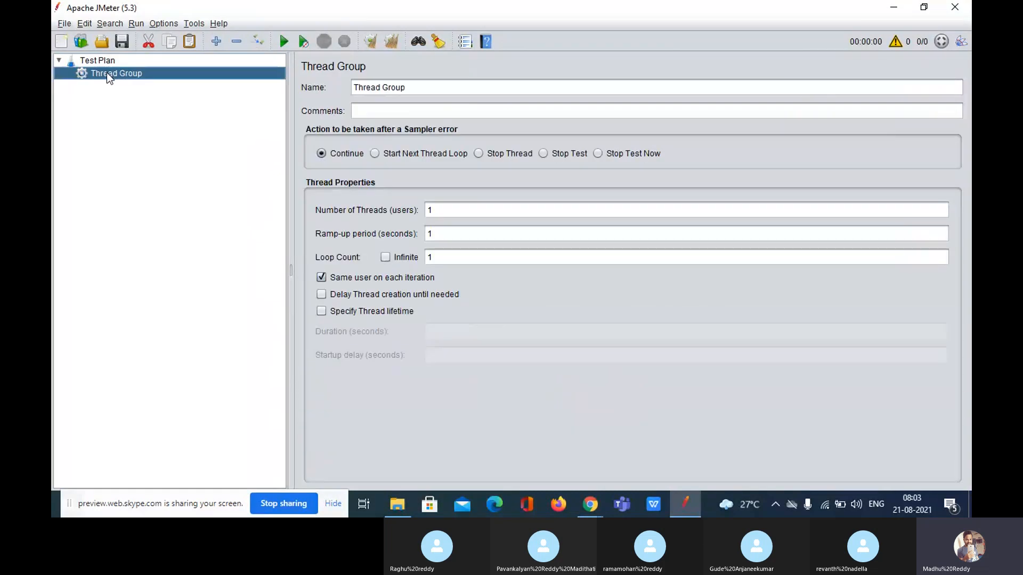
Add an HTTP Request sampler and a View Results Tree listener to the Thread Group
right_click(106, 72)
mouse_move(185, 84)
mouse_move(299, 87)
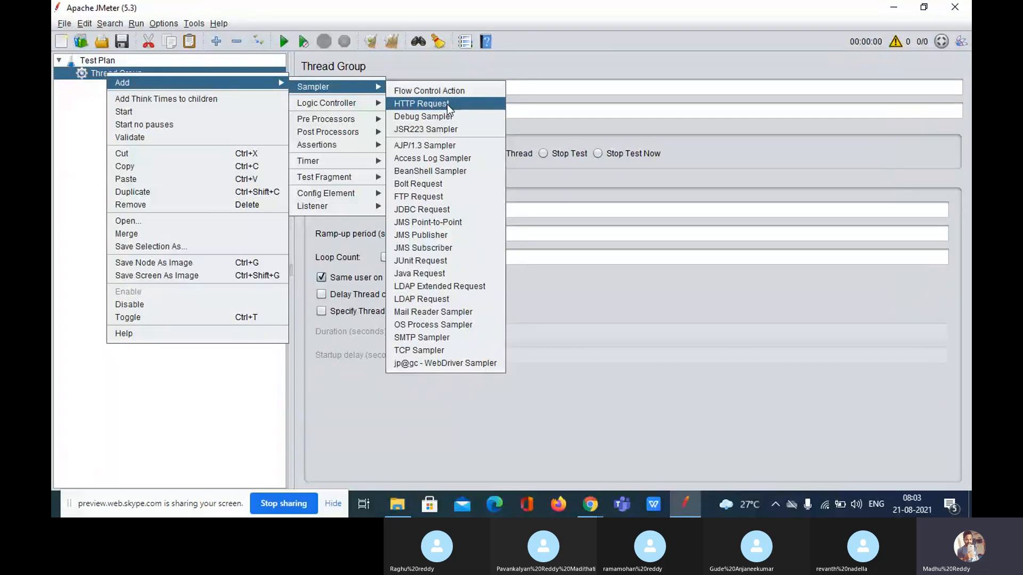
click(447, 105)
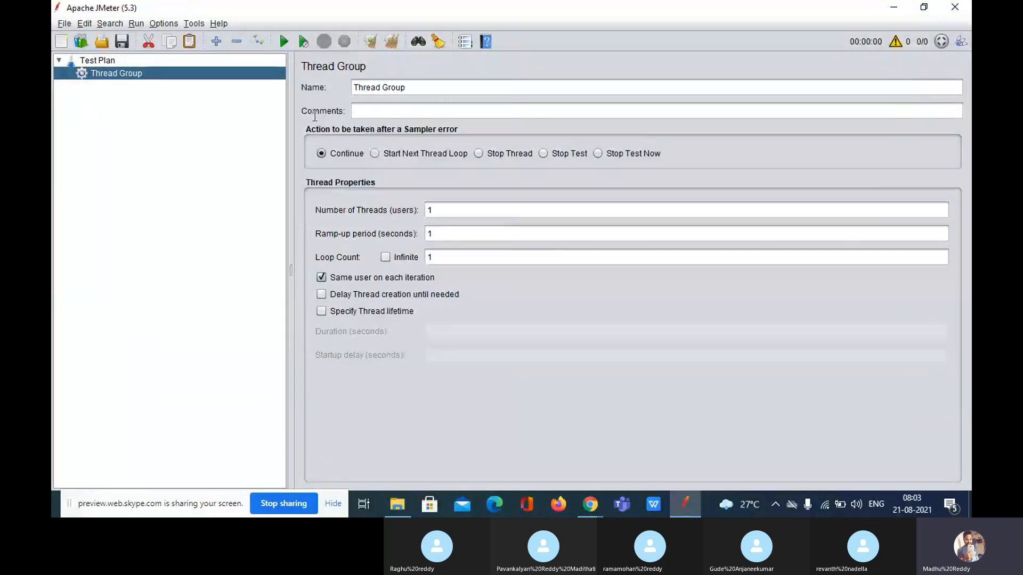
right_click(133, 75)
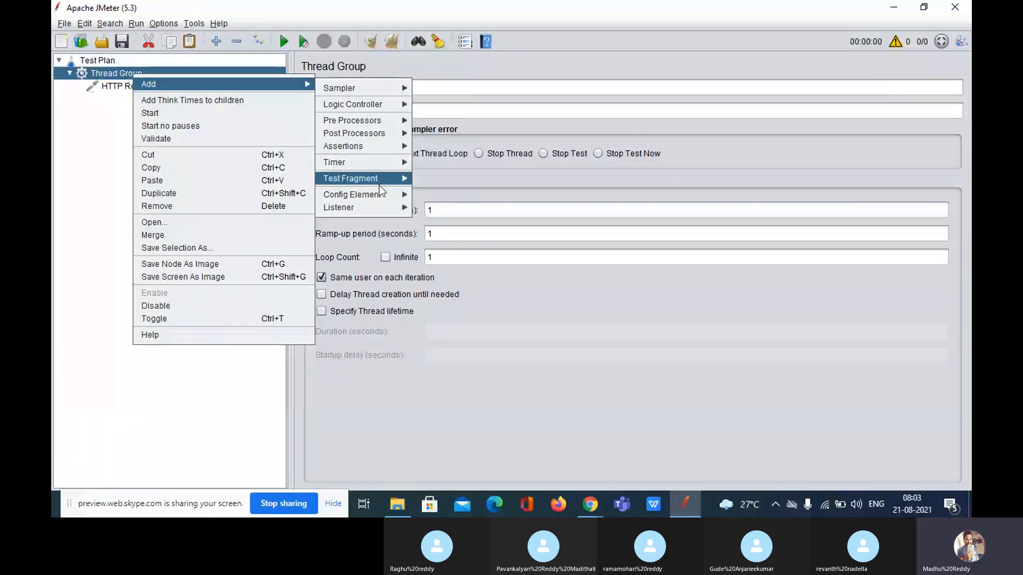
mouse_move(381, 207)
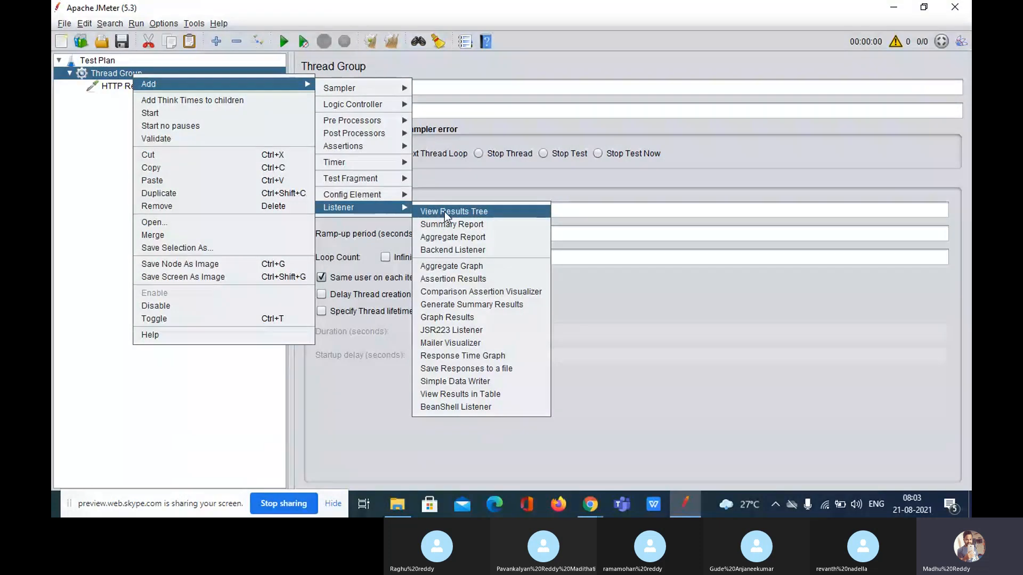
click(478, 213)
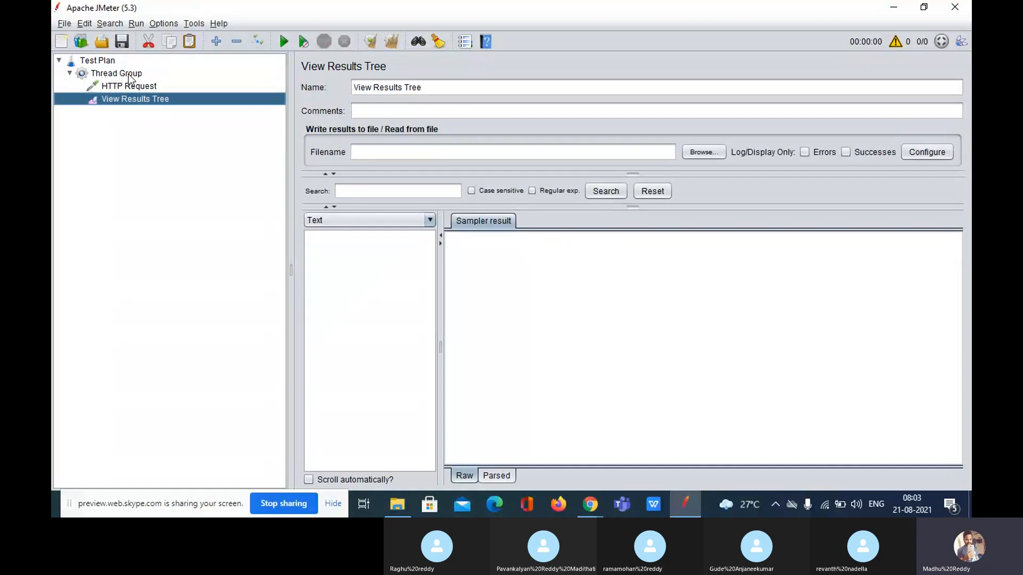
Add an HTTP Header Manager config element under the Thread Group, leaving its headers empty
click(128, 75)
right_click(129, 75)
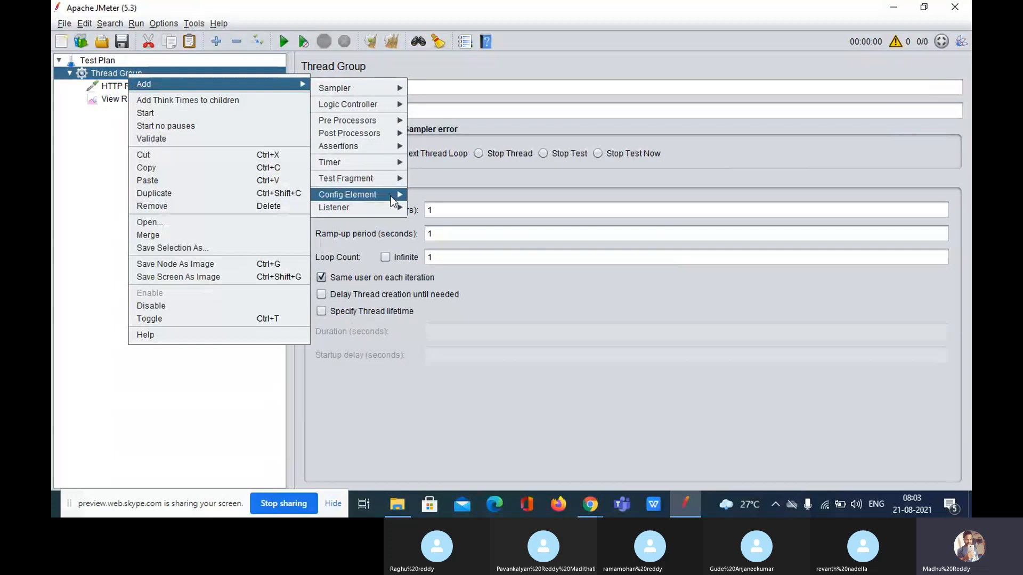
mouse_move(391, 196)
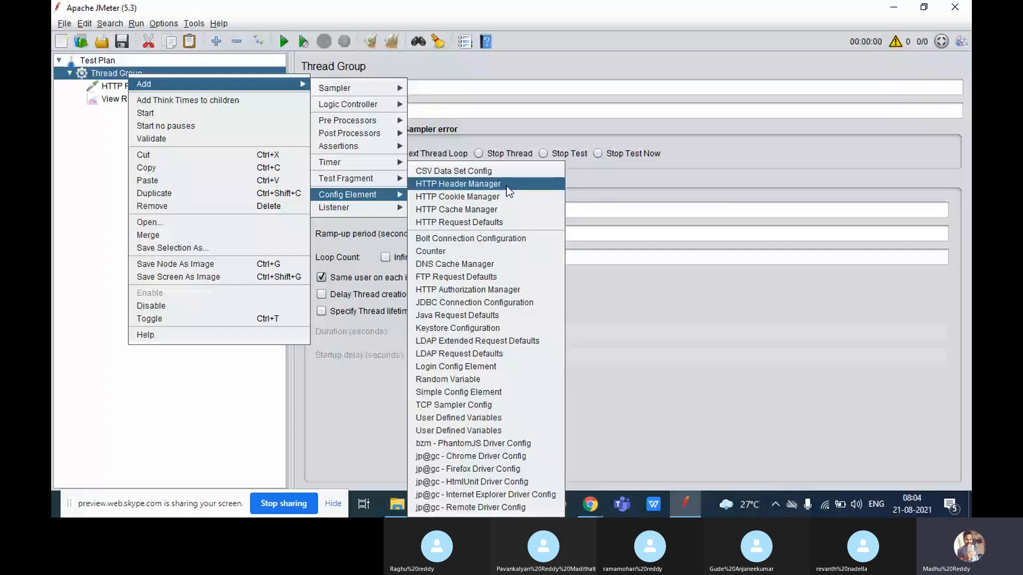
click(506, 185)
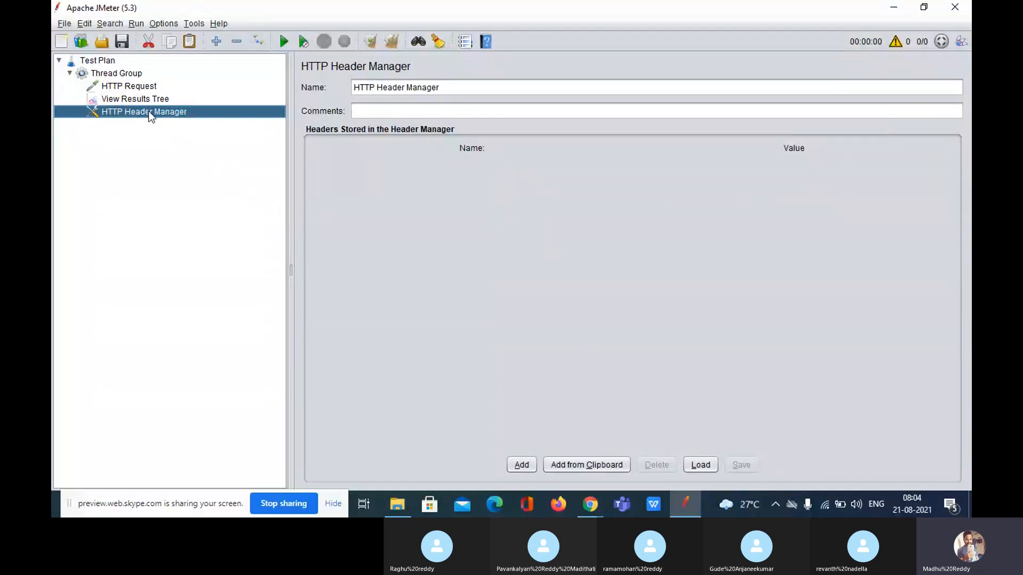
Add an HTTP Header Manager inside the HTTP Request and delete the Thread Group-level one
drag(149, 102, 149, 91)
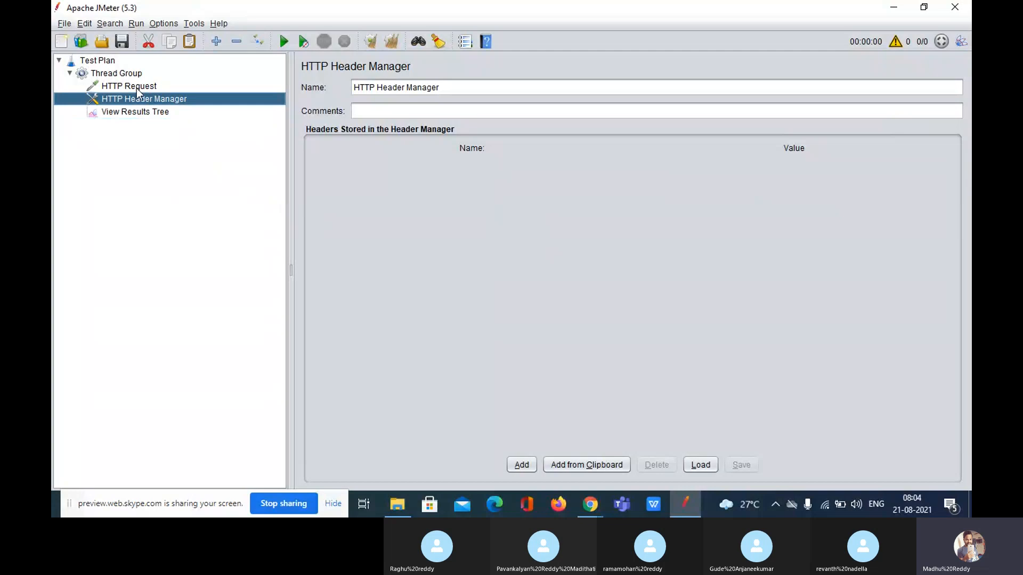
click(136, 89)
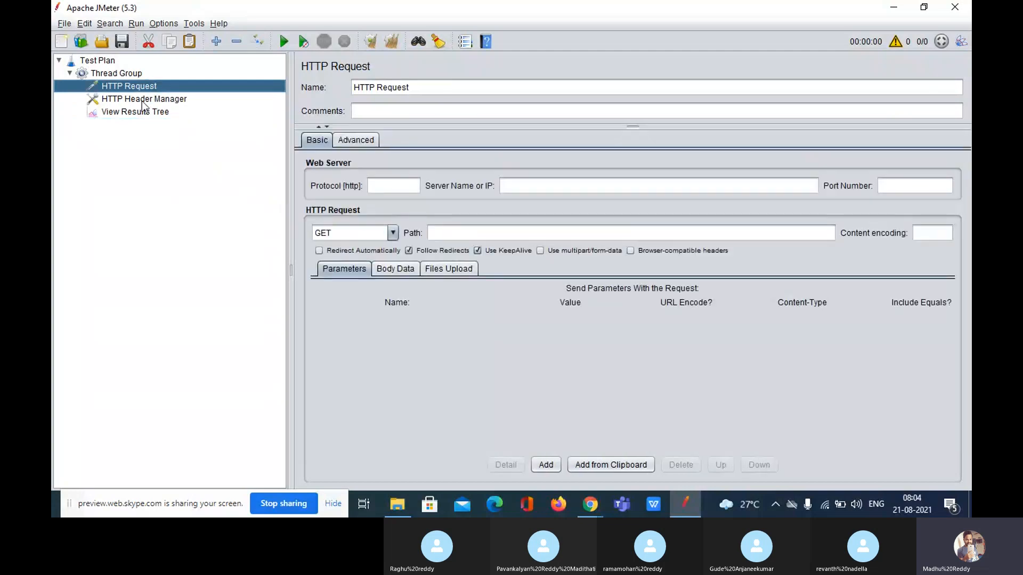
right_click(136, 85)
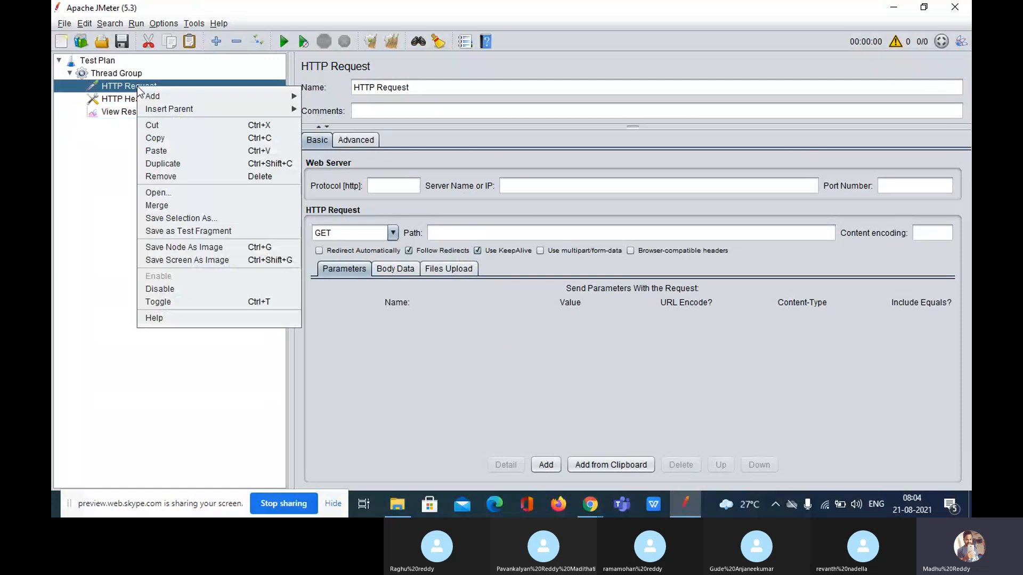
mouse_move(259, 100)
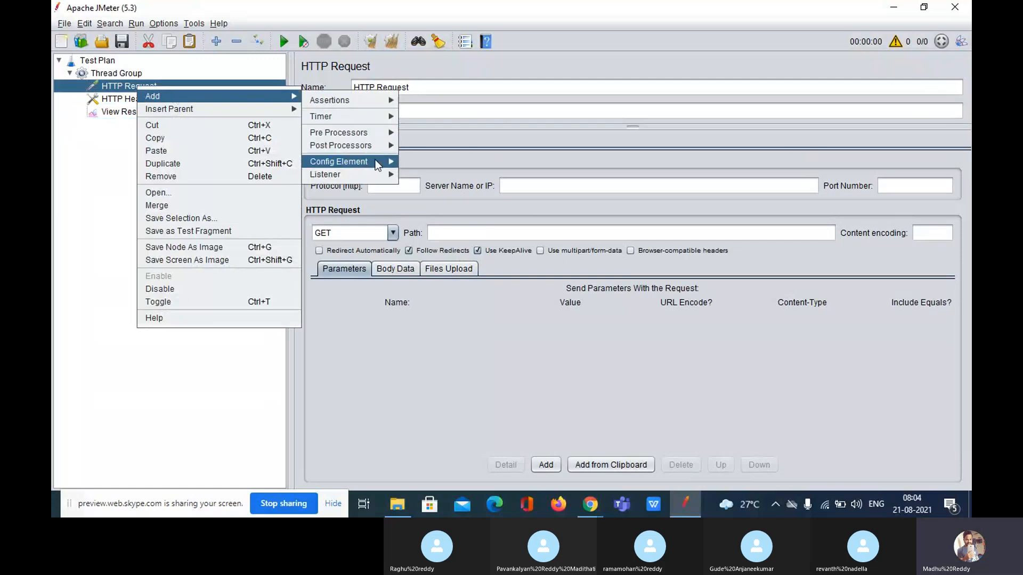
mouse_move(377, 165)
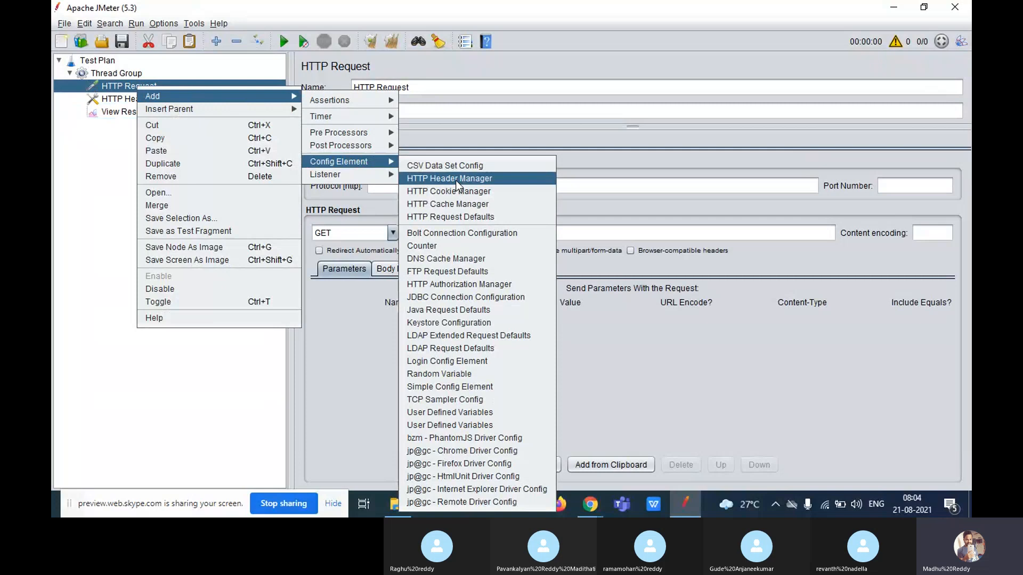
click(456, 179)
click(127, 114)
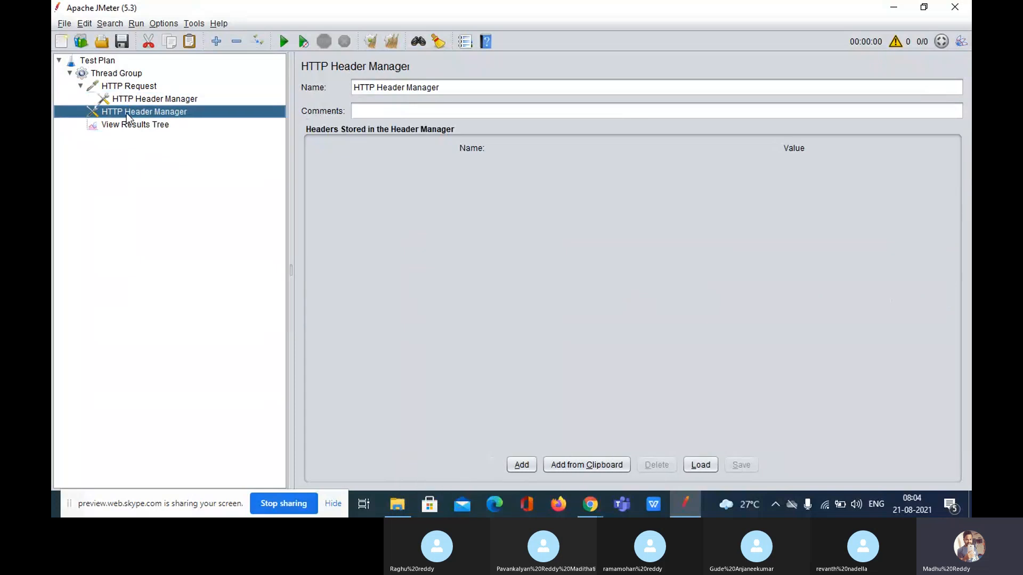
key(Delete)
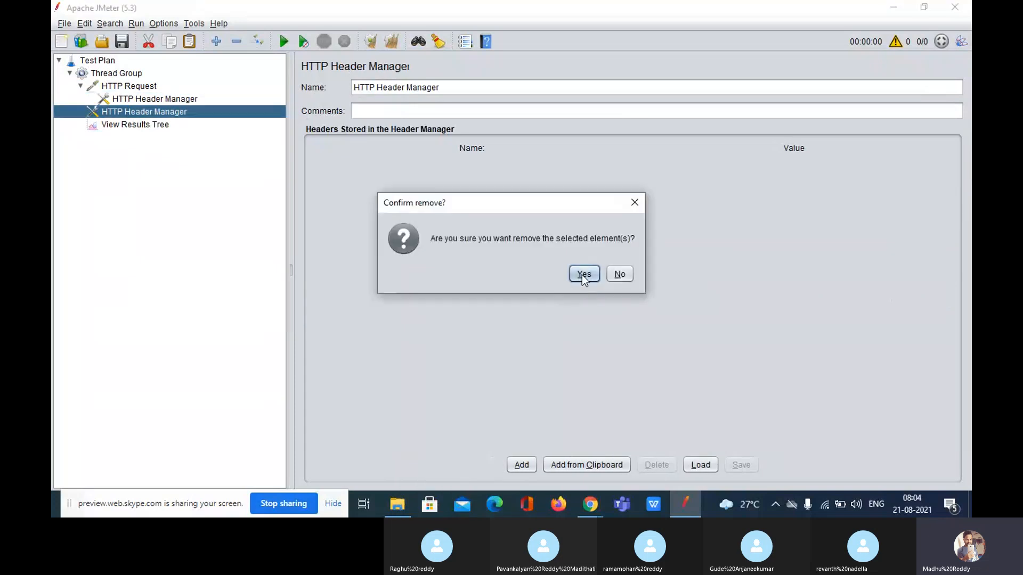
click(583, 274)
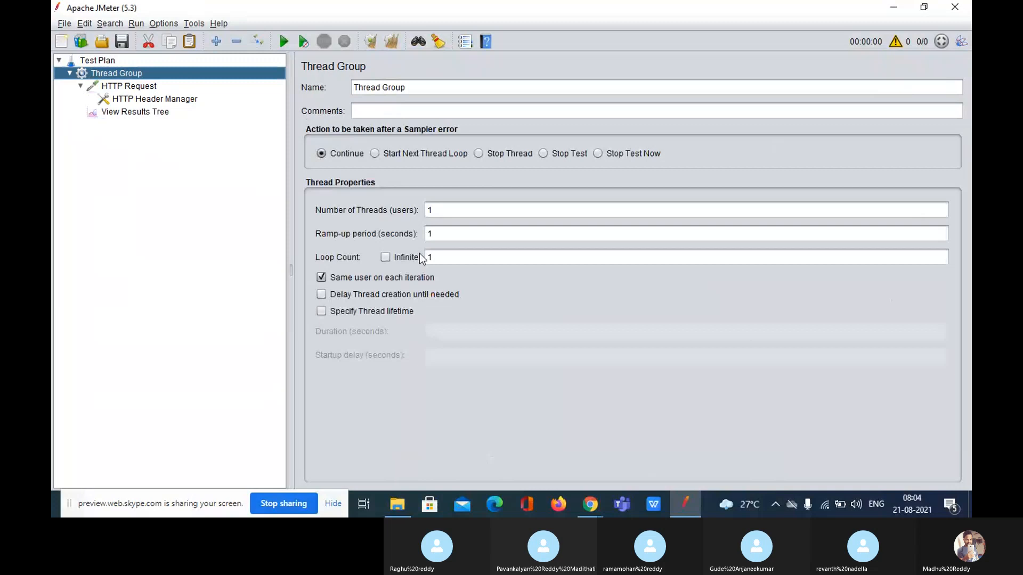
Add a second HTTP Header Manager to the HTTP Request and review its header managers
click(131, 92)
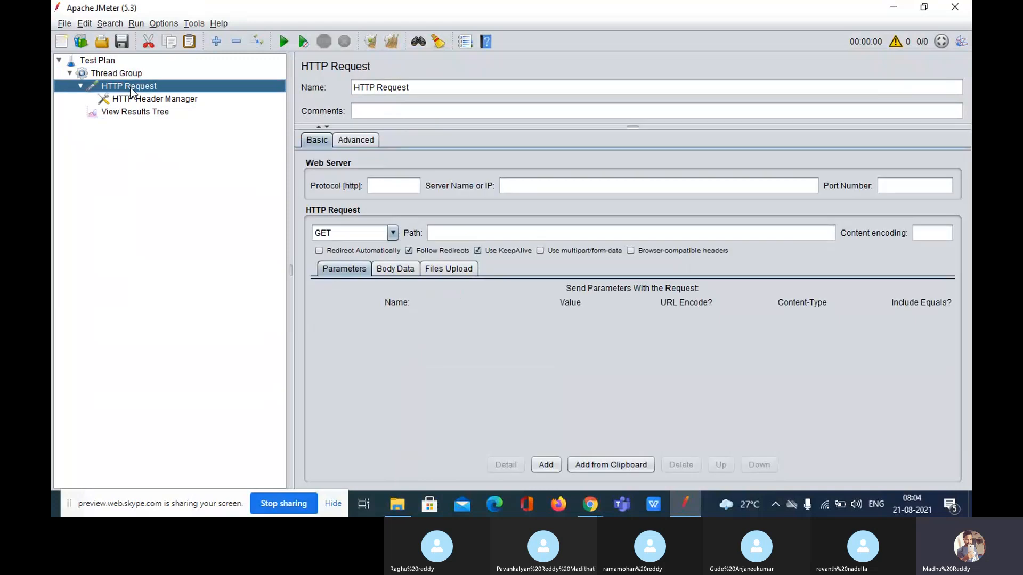
right_click(131, 92)
mouse_move(165, 97)
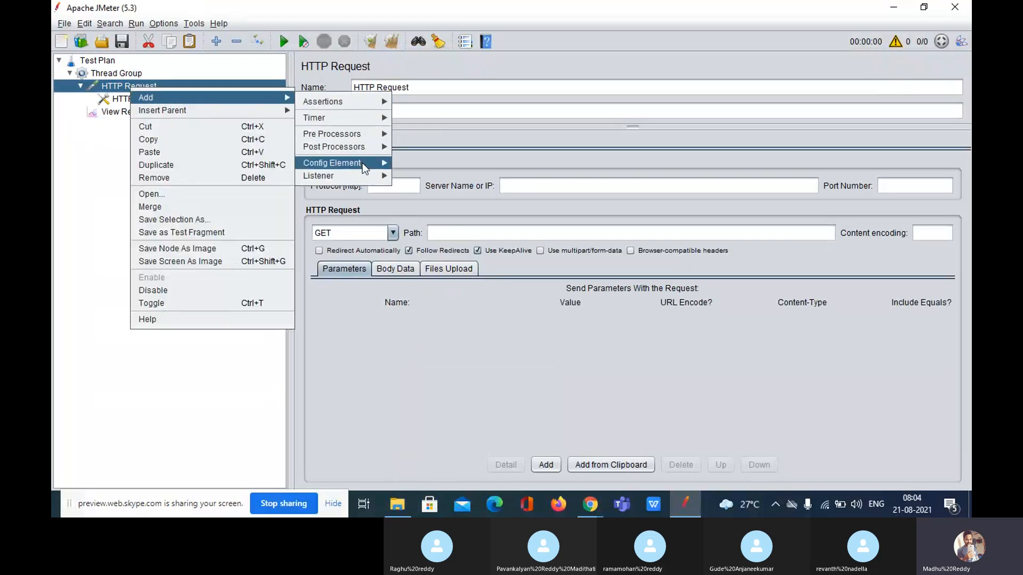
mouse_move(363, 164)
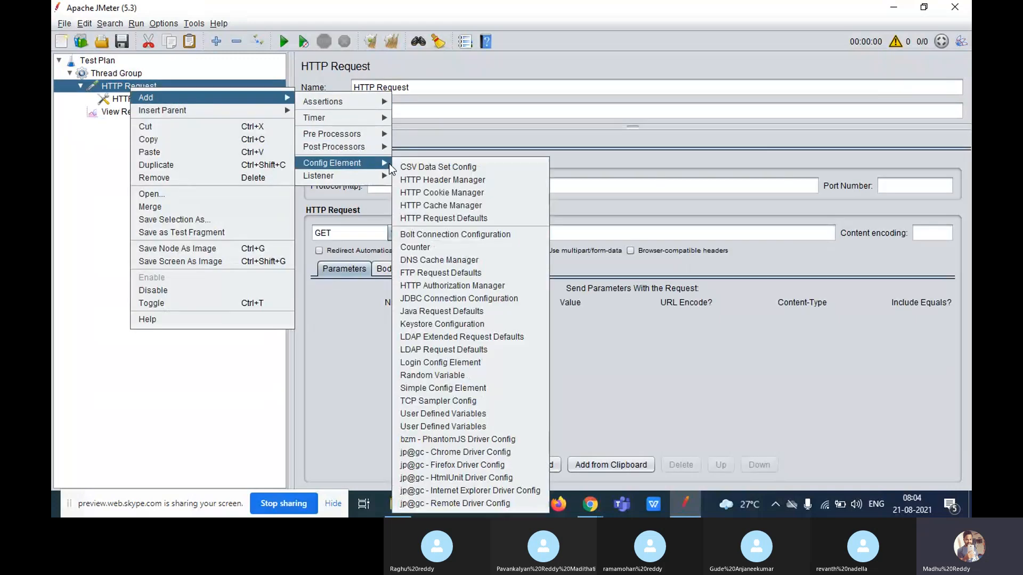
click(422, 179)
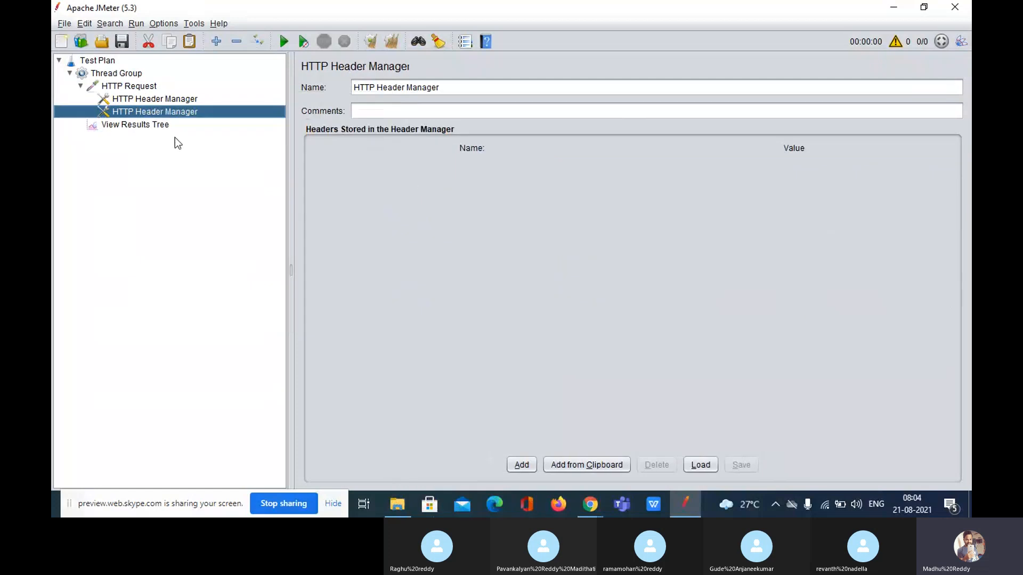
click(137, 88)
click(135, 99)
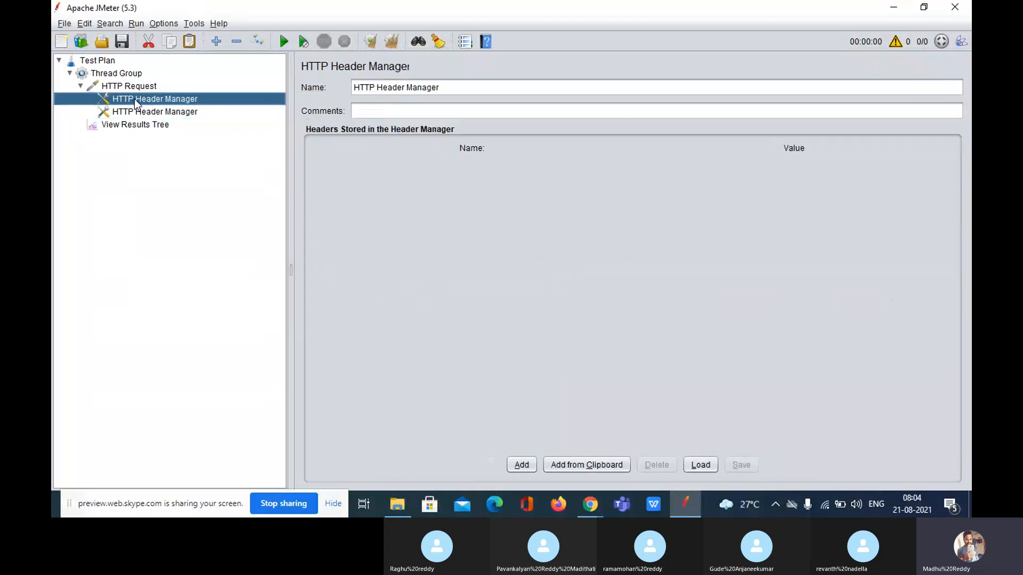
Move one HTTP Header Manager up to Test Plan level, then add another beneath it
drag(135, 99, 113, 66)
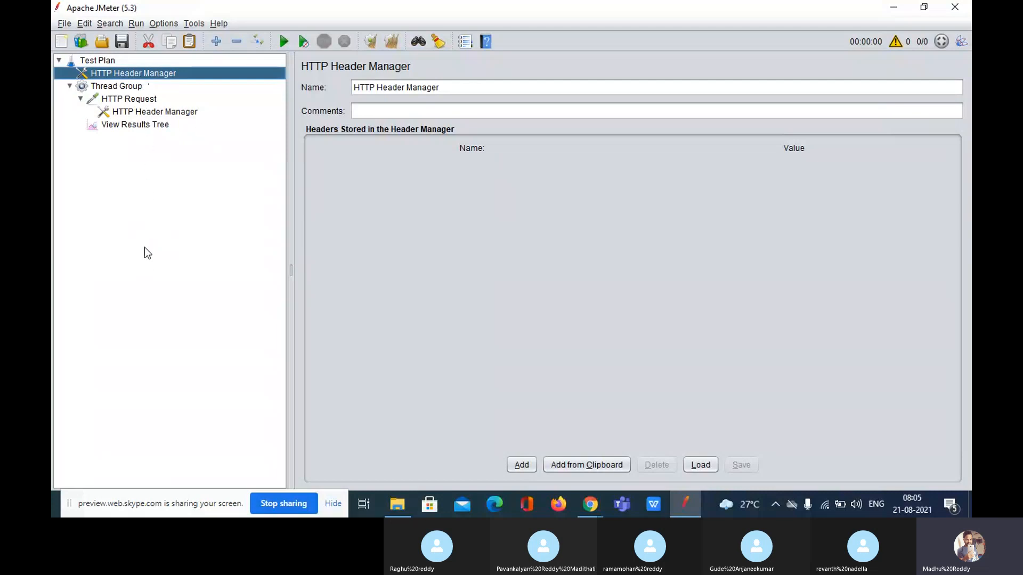
right_click(93, 62)
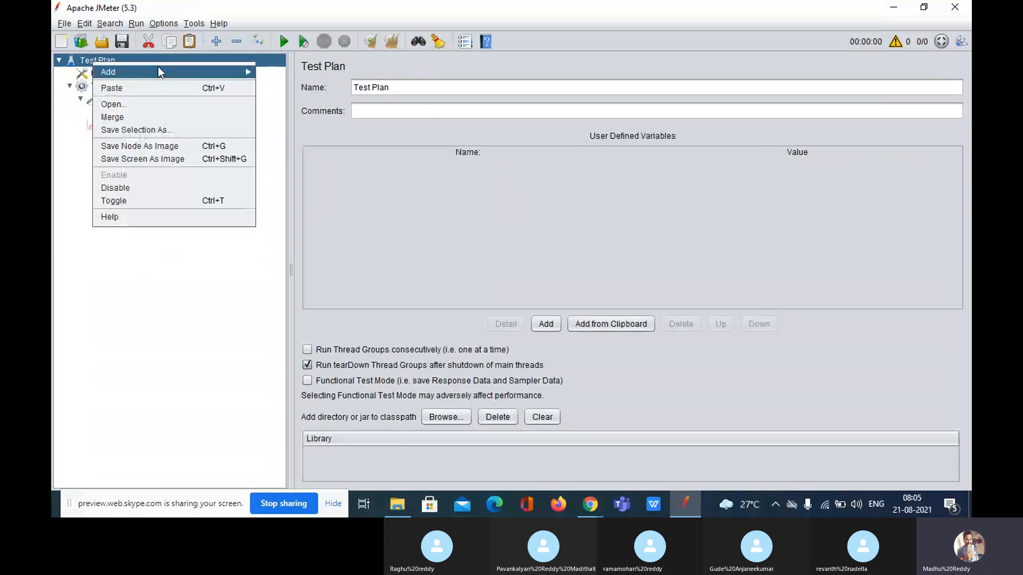
mouse_move(175, 72)
mouse_move(327, 92)
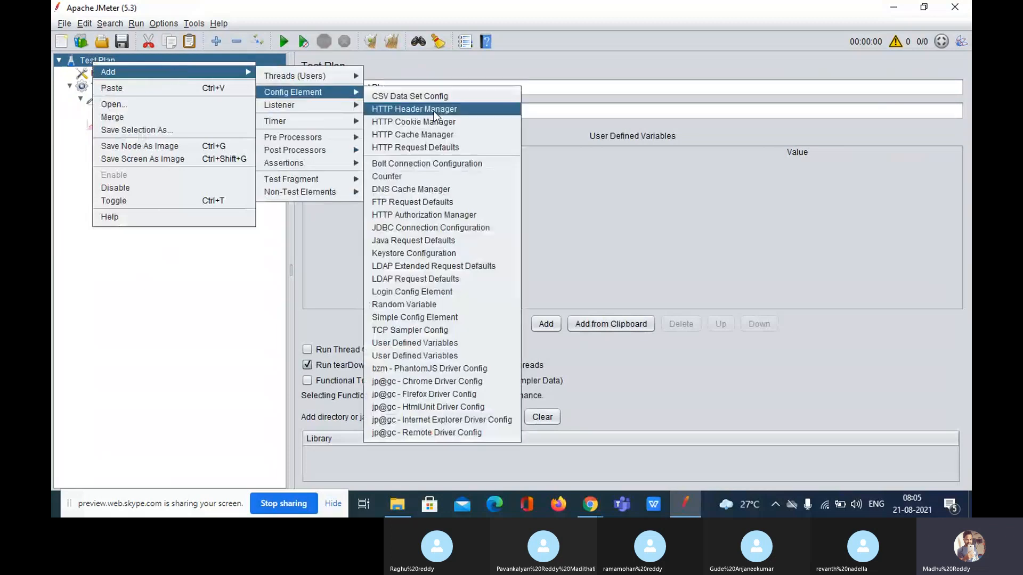
click(433, 111)
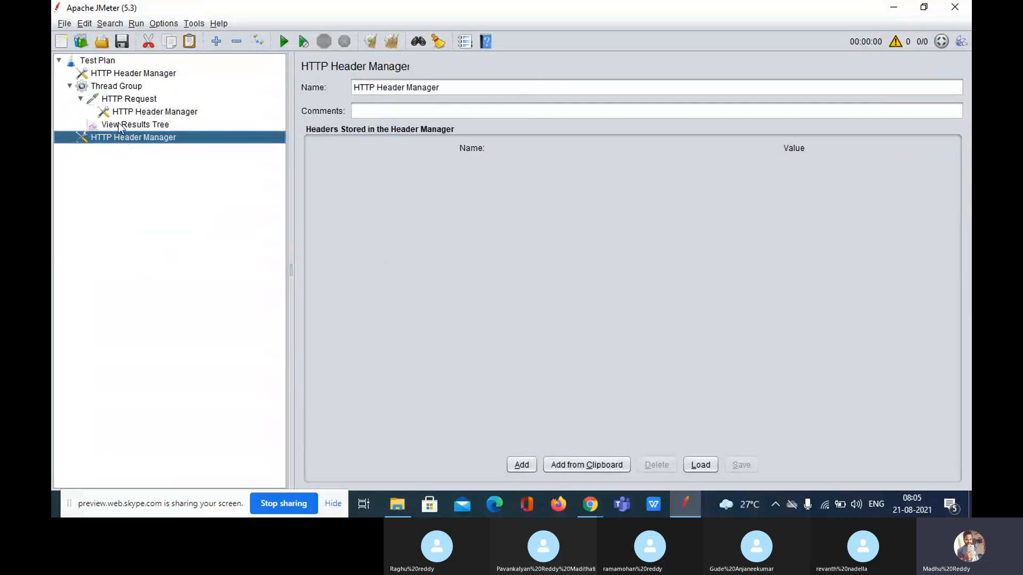
drag(120, 138, 109, 77)
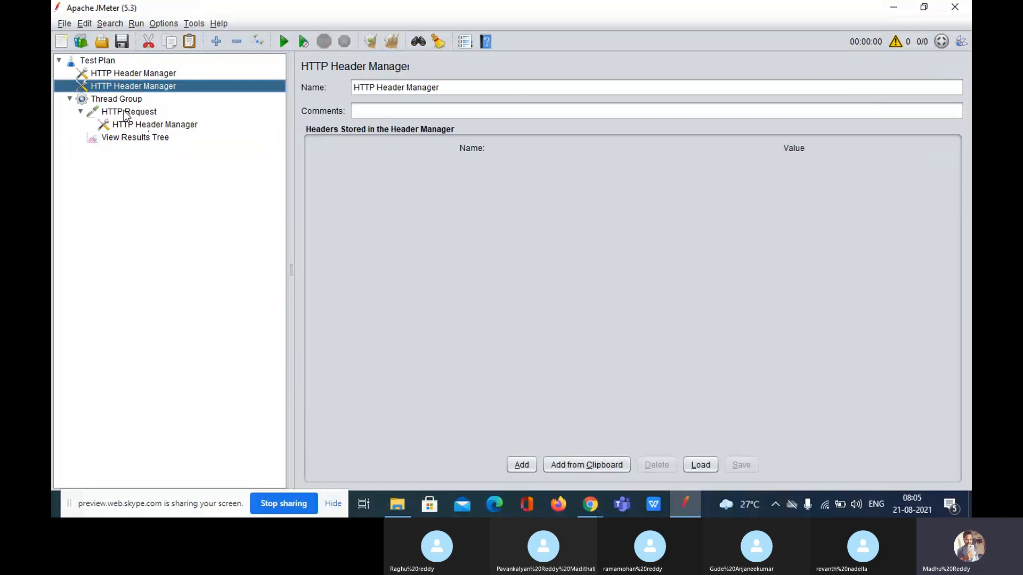
Add an HTTP Request Defaults config element to the Test Plan
click(125, 112)
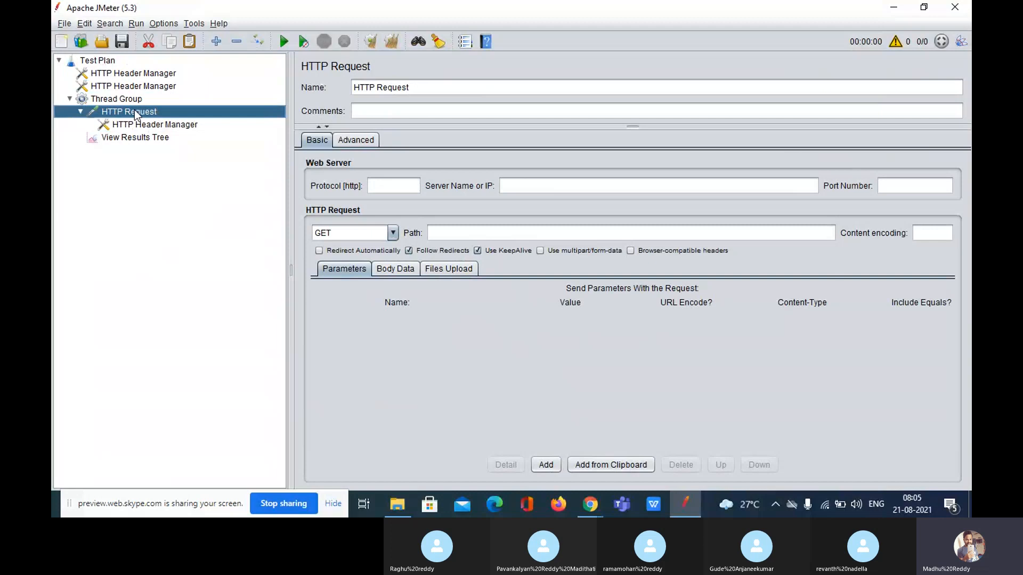
right_click(135, 114)
mouse_move(203, 120)
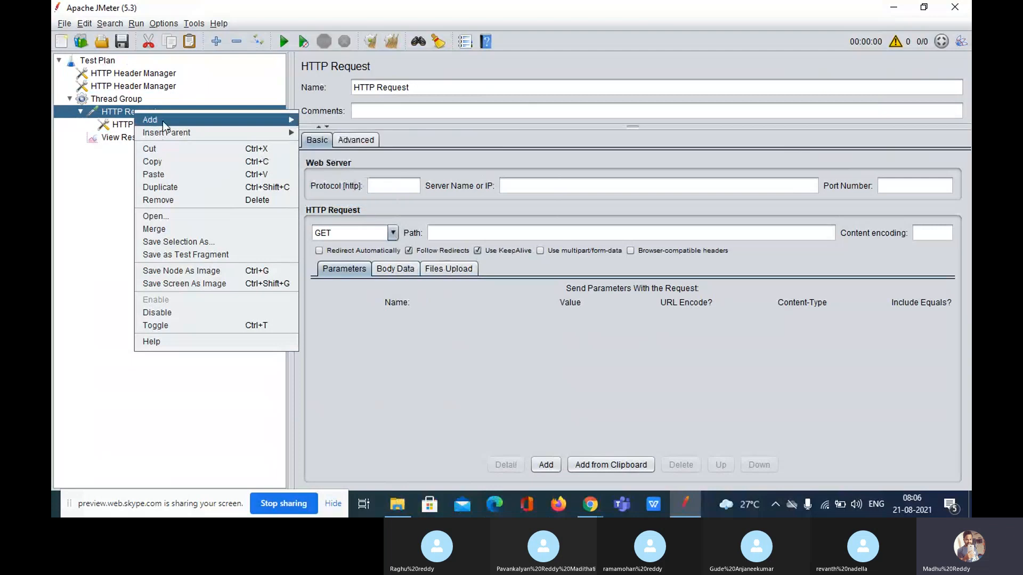
click(118, 95)
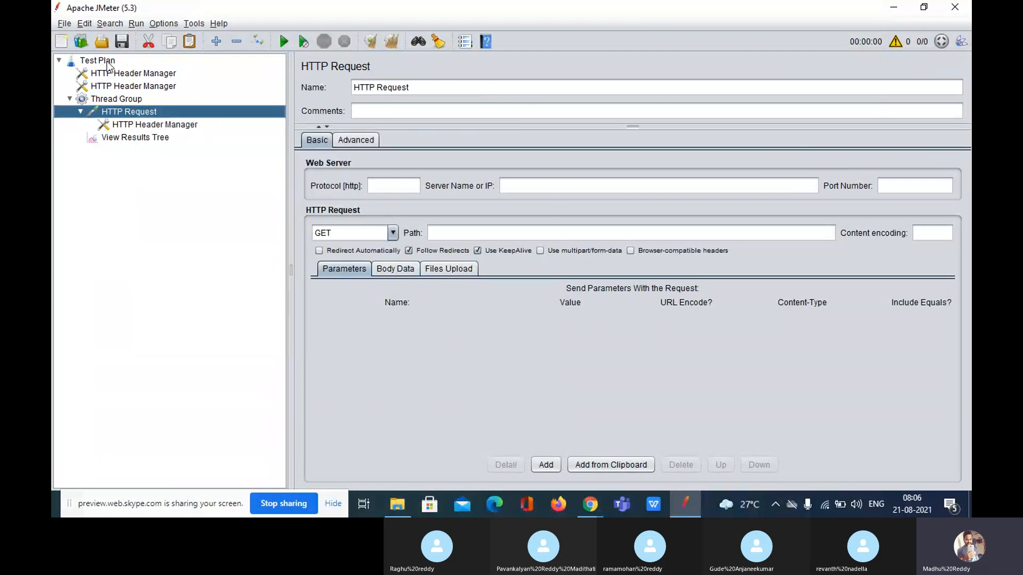
click(107, 62)
right_click(106, 60)
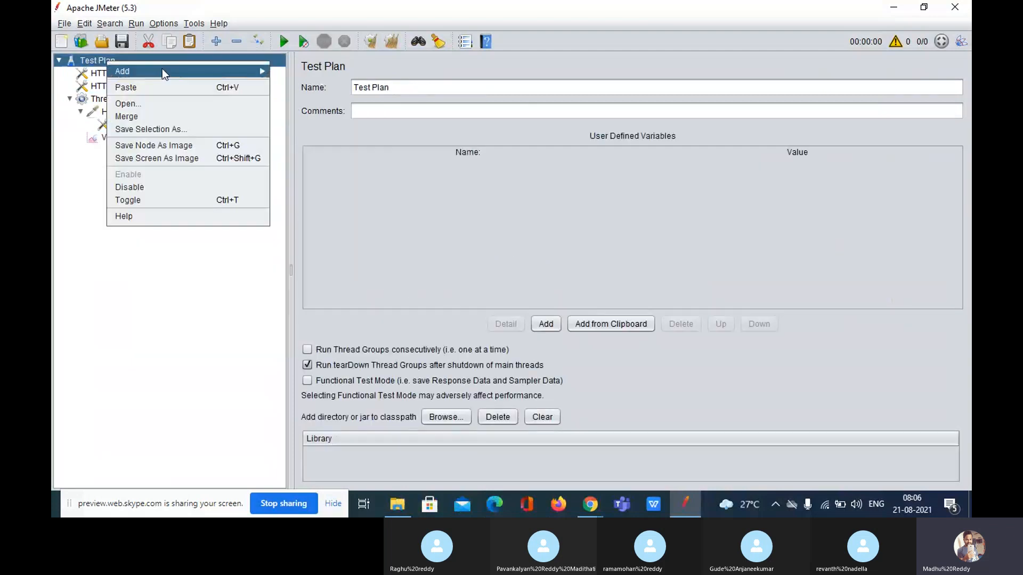
mouse_move(162, 70)
mouse_move(340, 93)
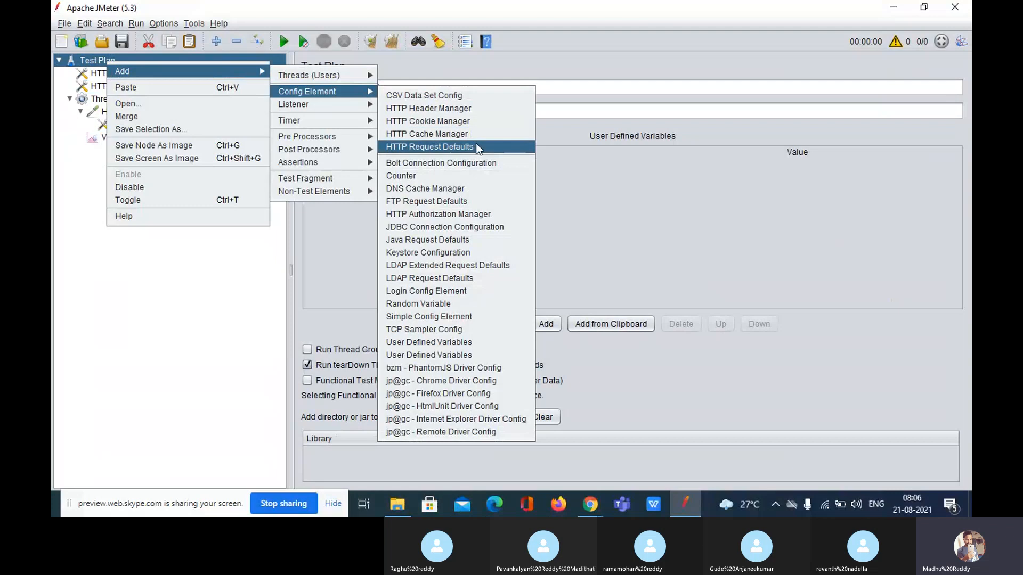
click(478, 149)
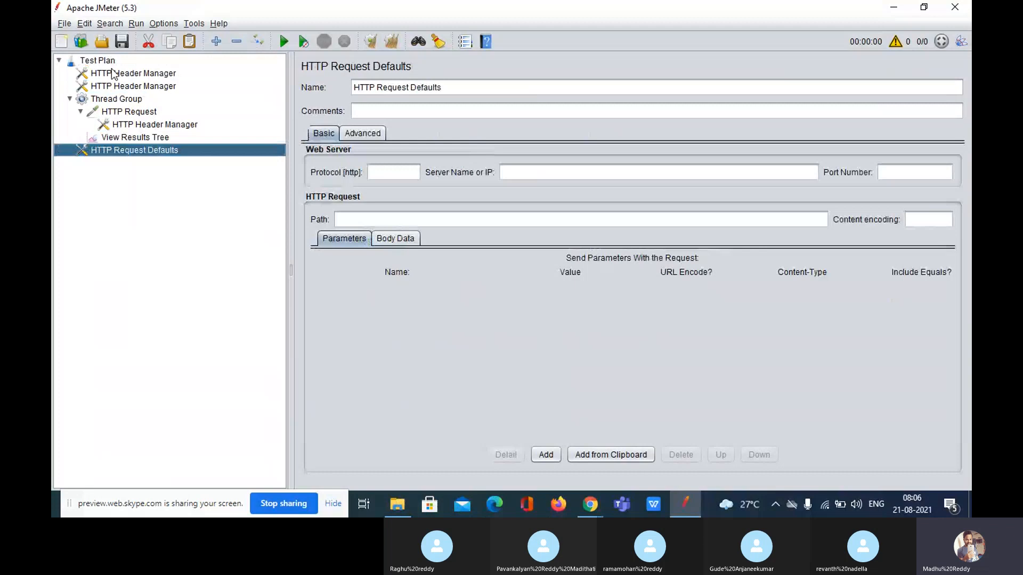
Delete the two Test Plan Header Managers and the one under HTTP Request
click(113, 73)
key(shift+Down)
key(Delete)
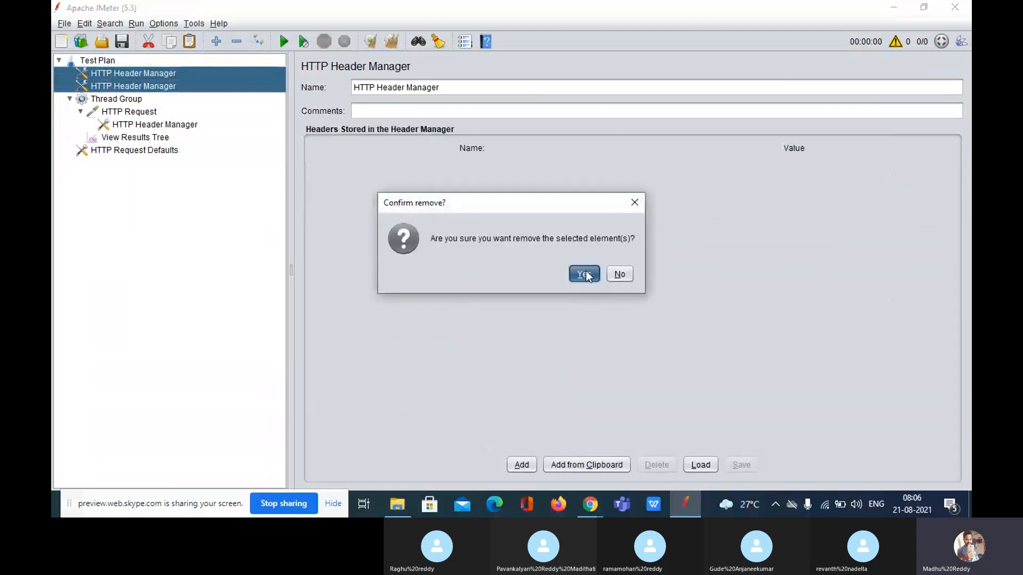
click(586, 274)
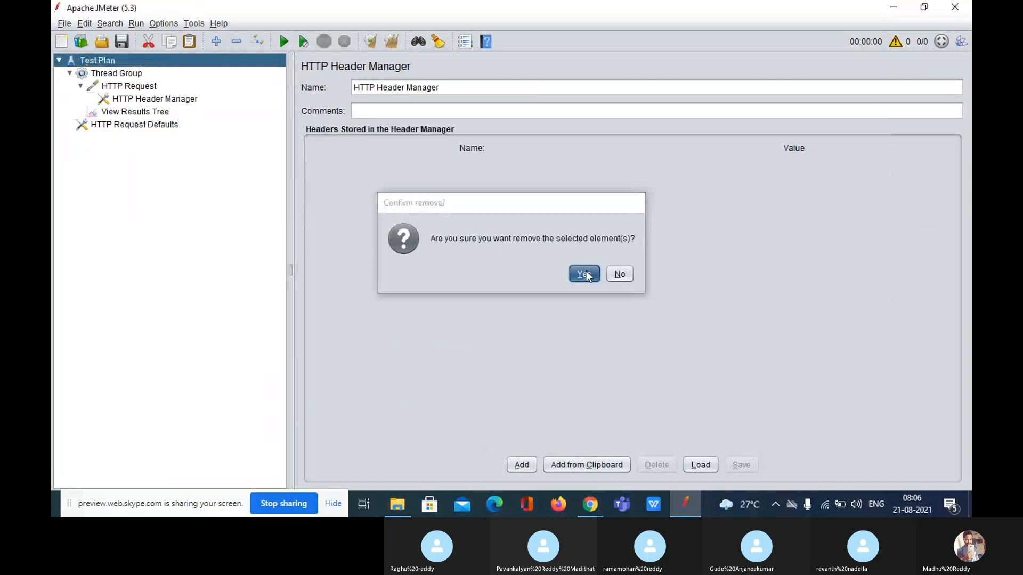
key(Down)
key(Down)
key(Down)
key(Delete)
click(594, 276)
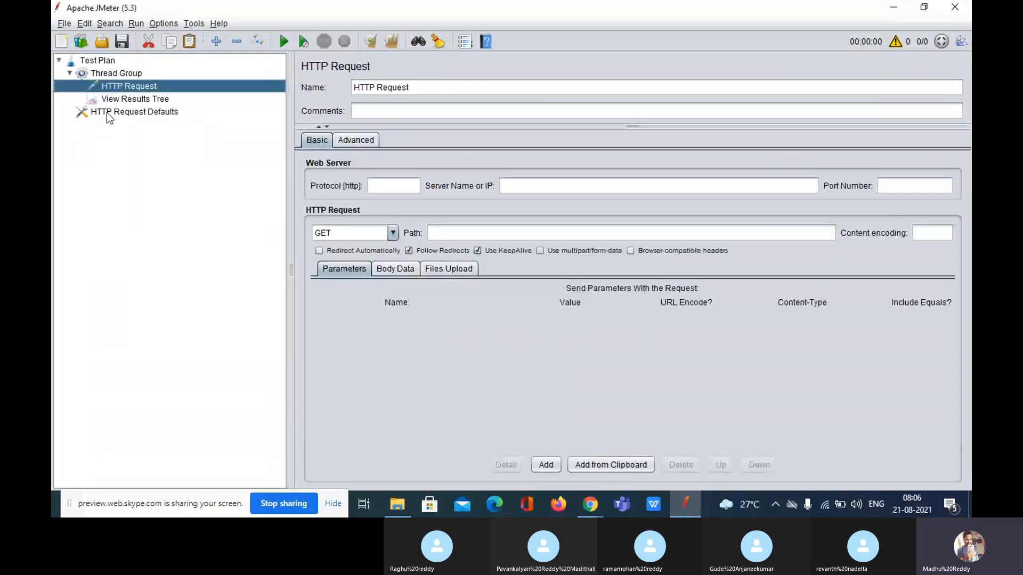
Drag HTTP Request Defaults just below Test Plan, then review each tree node's settings
click(107, 113)
drag(103, 68, 103, 69)
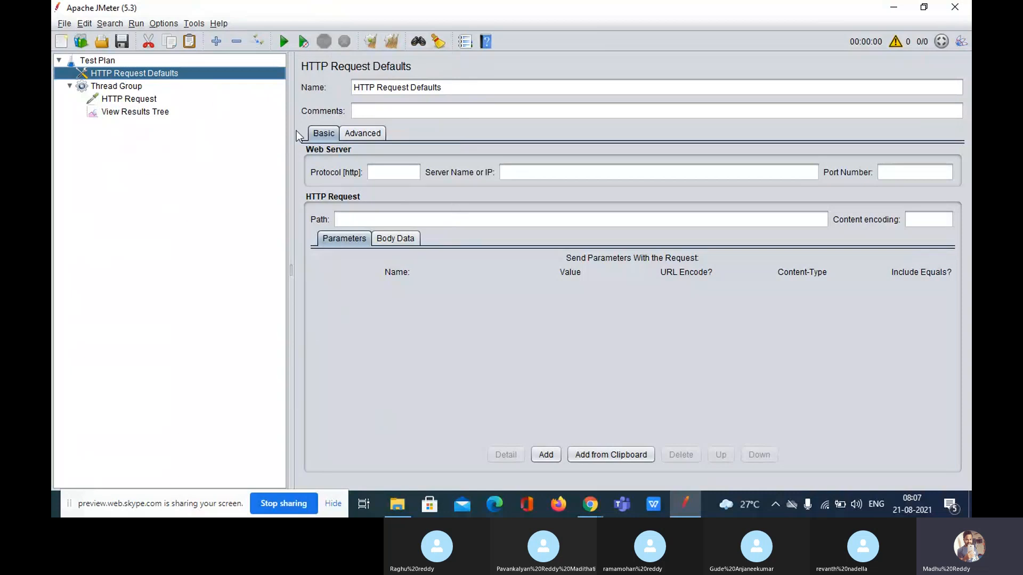
click(127, 88)
click(128, 99)
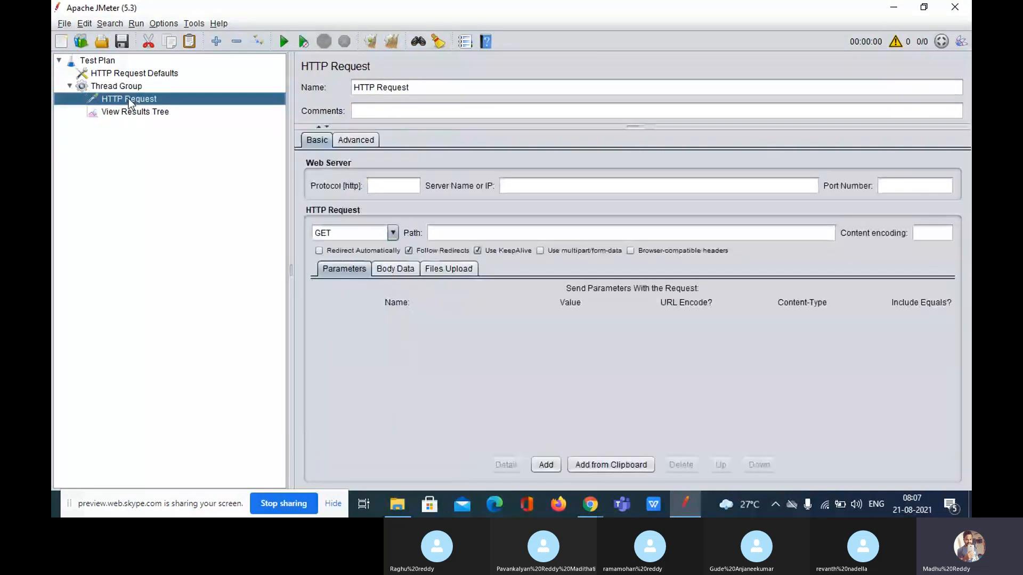
click(136, 113)
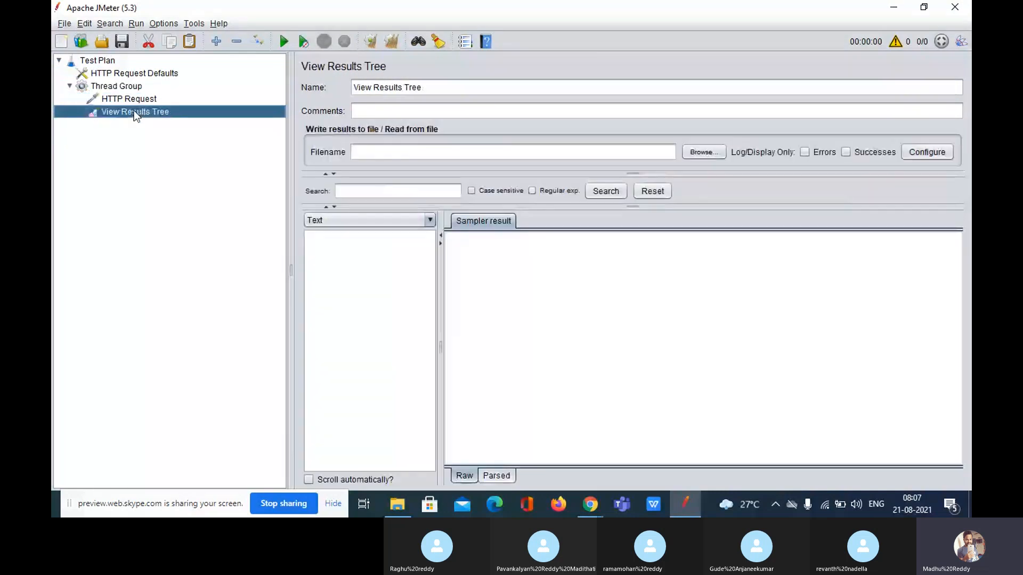
click(117, 76)
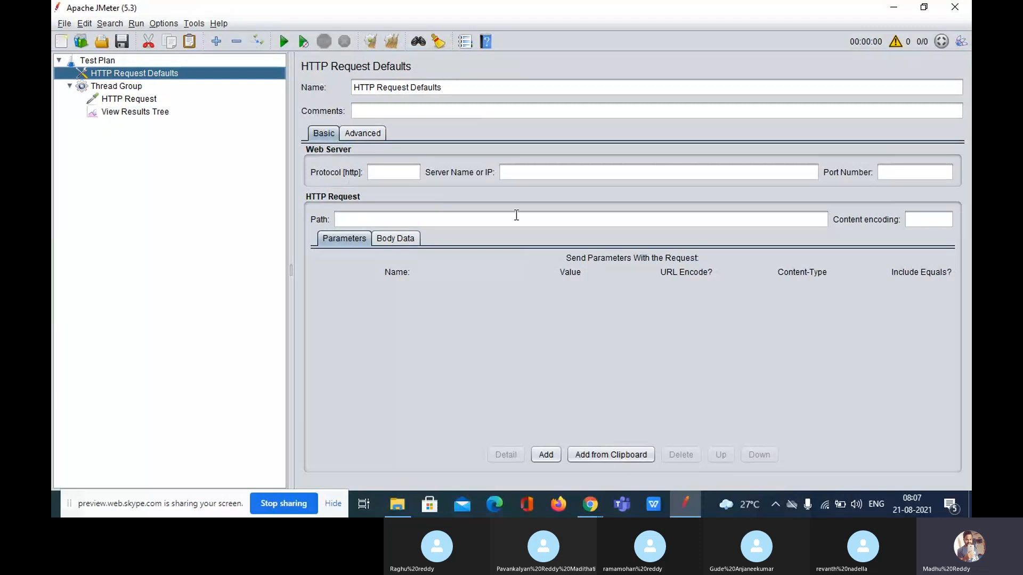
Point out the HTTP Request Defaults name and comment fields, then view the unconfigured HTTP Request
click(459, 87)
drag(460, 87, 362, 85)
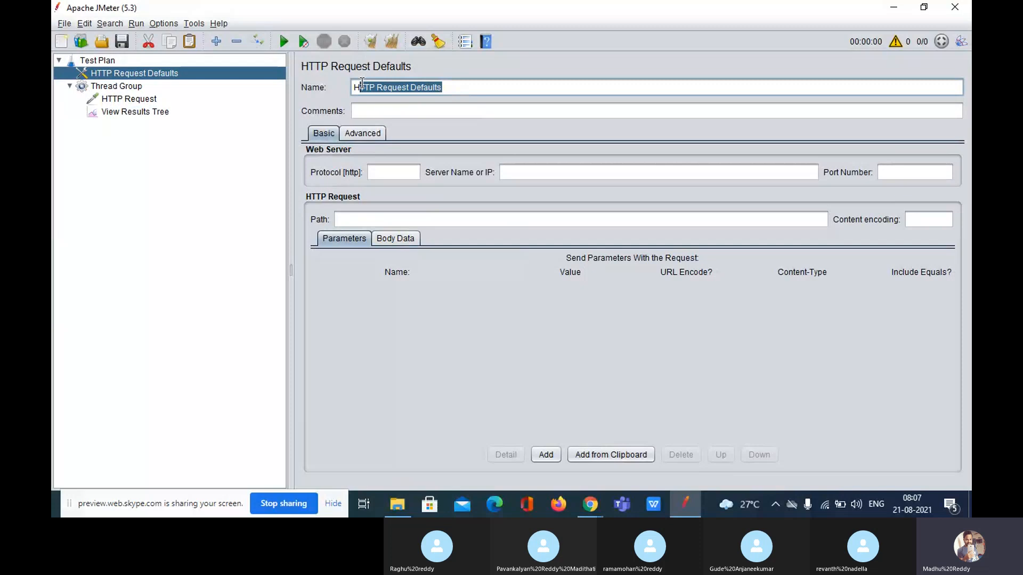
key(Home)
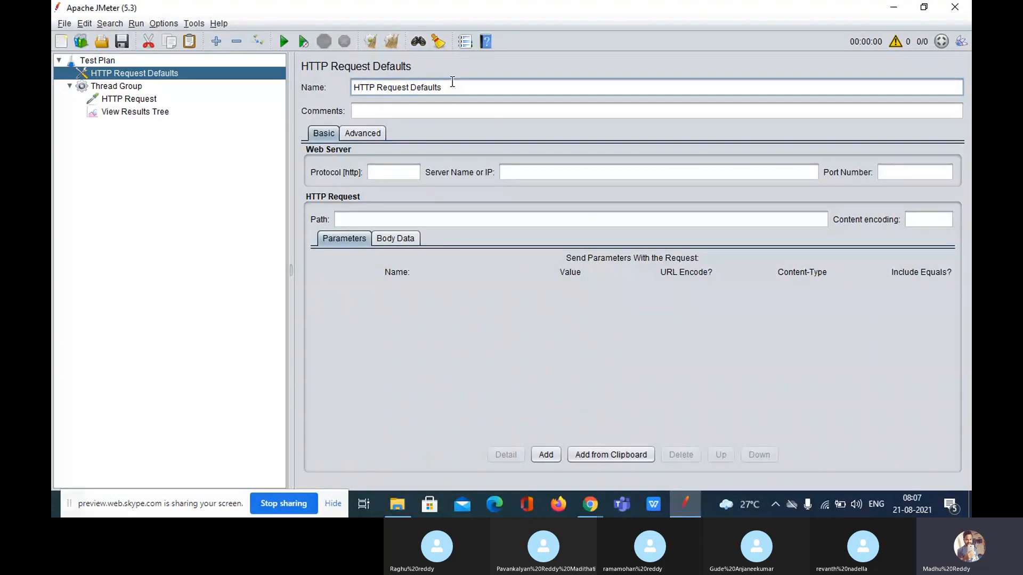
click(449, 114)
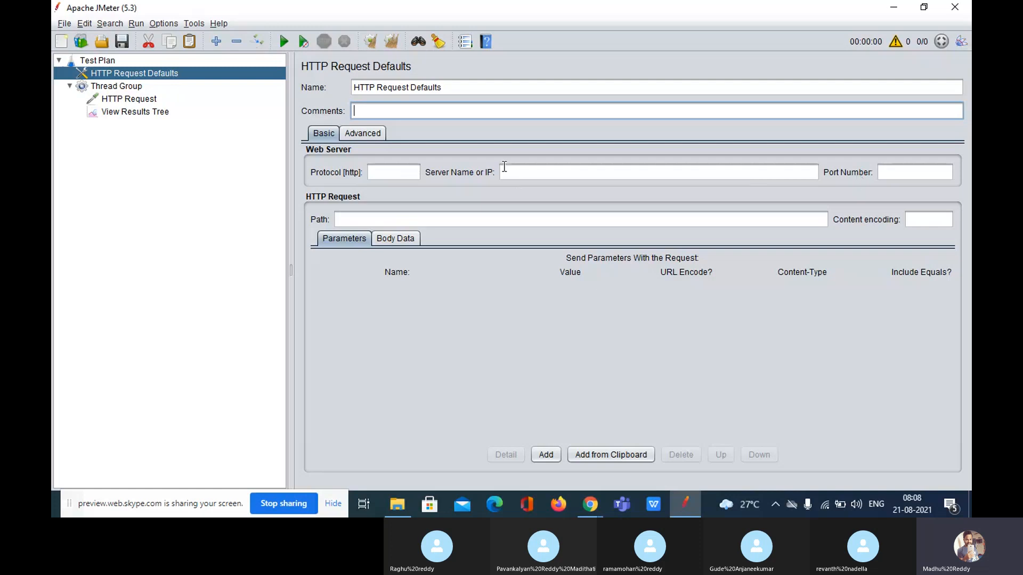
click(137, 98)
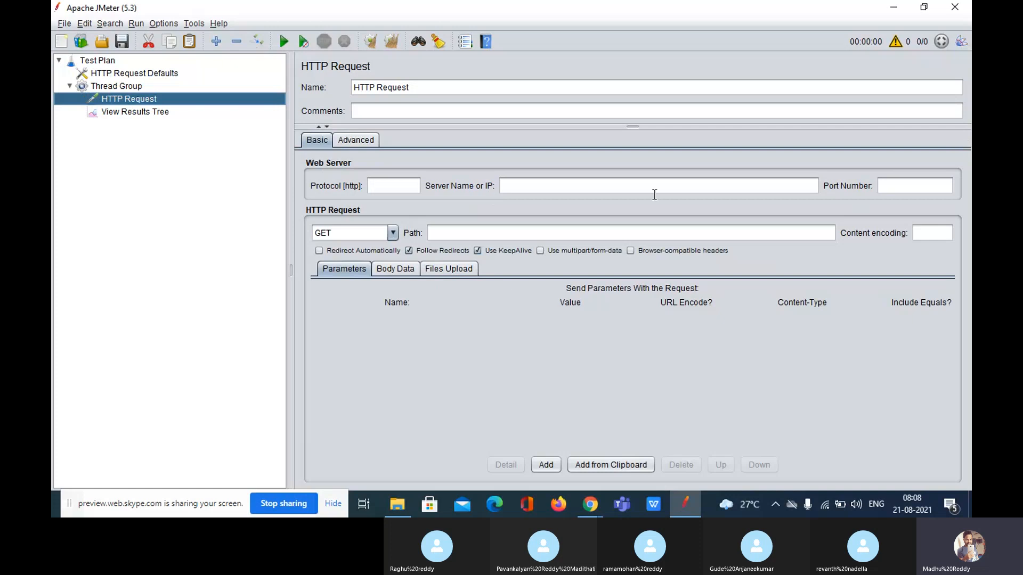
Enter protocol https, server 127.0.0.1 and port 1080 in HTTP Request Defaults
click(119, 75)
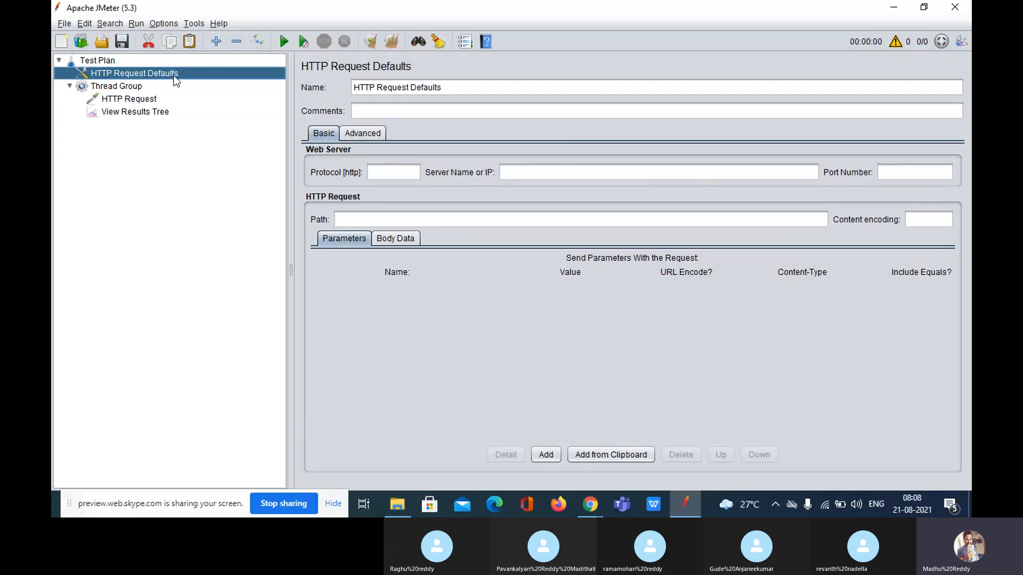
click(407, 170)
text(https)
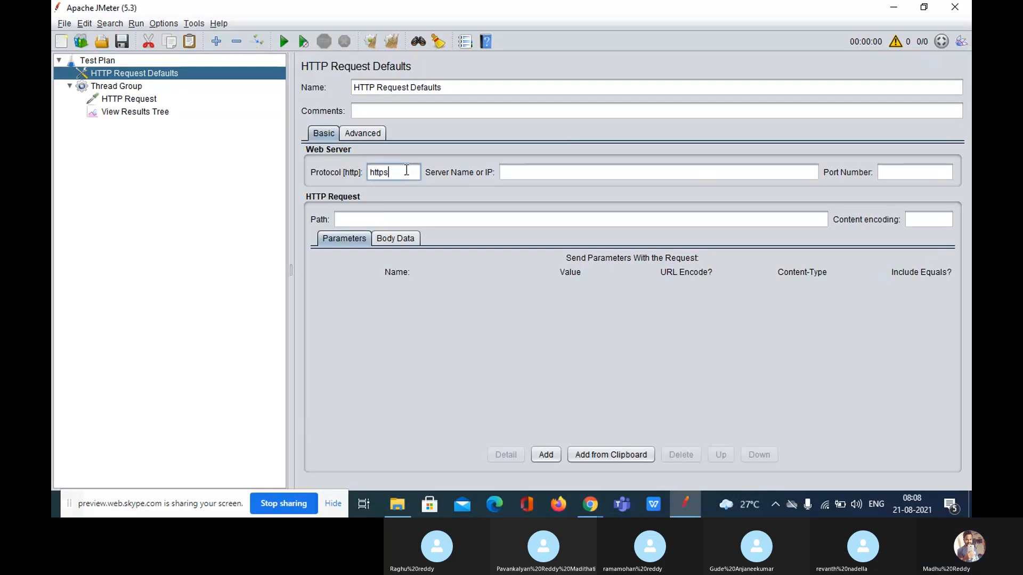
click(545, 169)
text(127.)
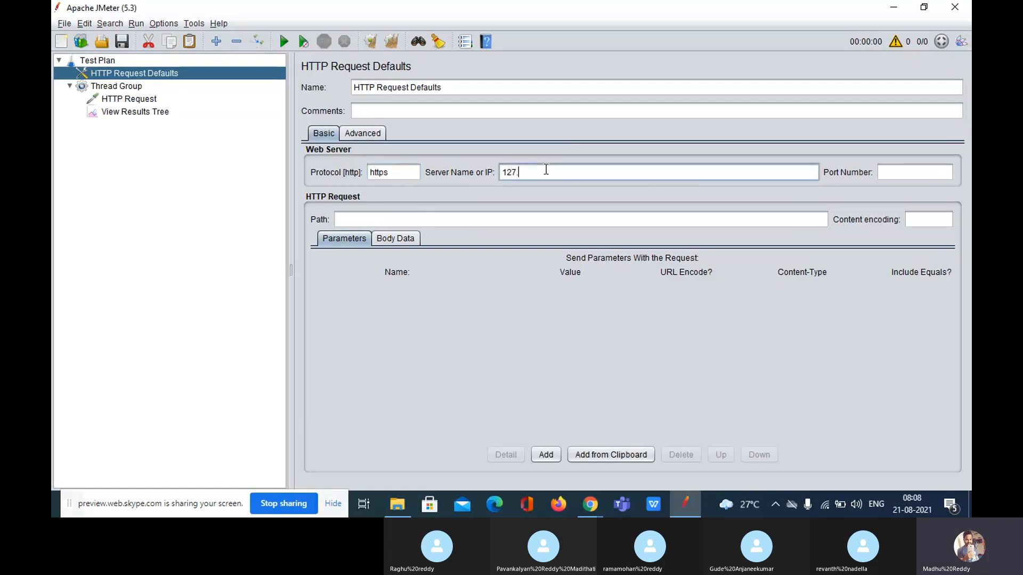
text(0.0.1)
click(896, 169)
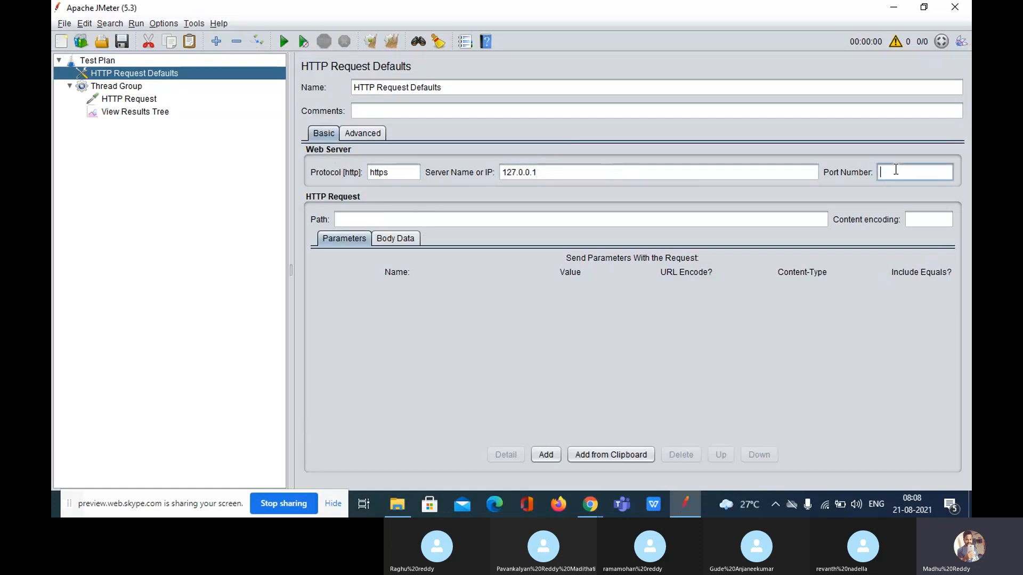
text(1080)
Show the HTTP Request's Protocol, Server Name and Port are empty, then open View Results Tree
click(130, 101)
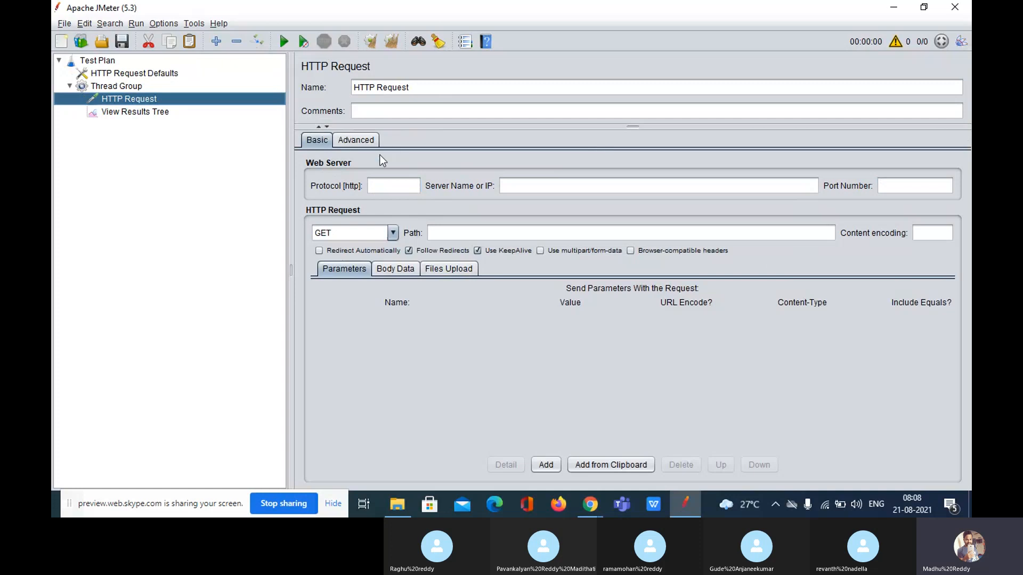
click(397, 190)
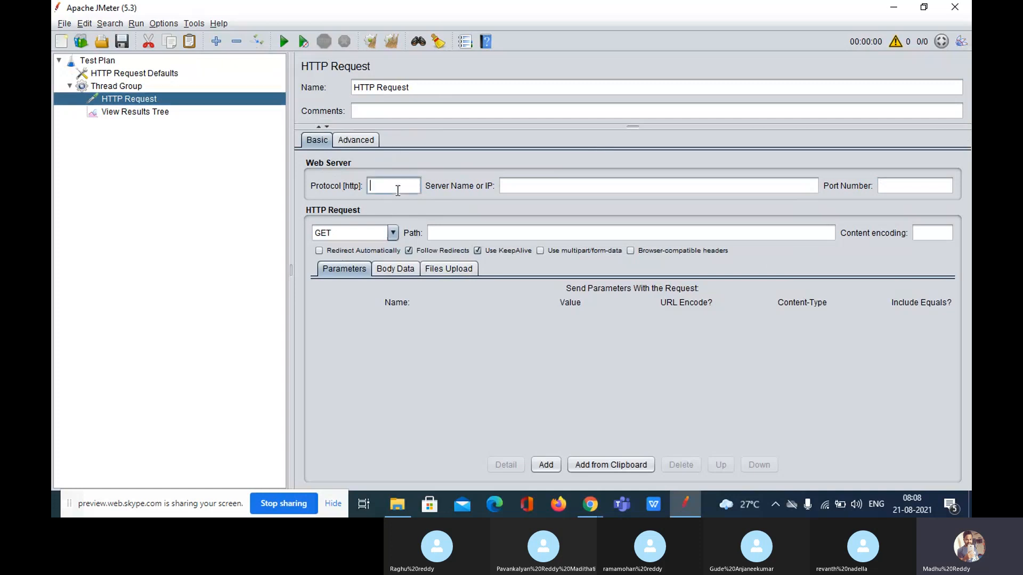
click(532, 184)
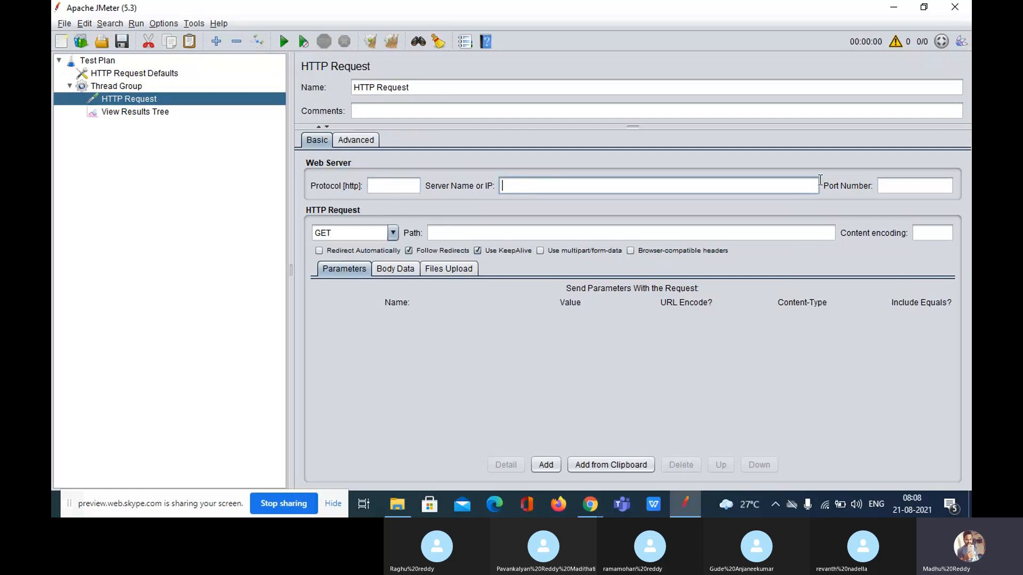
click(912, 190)
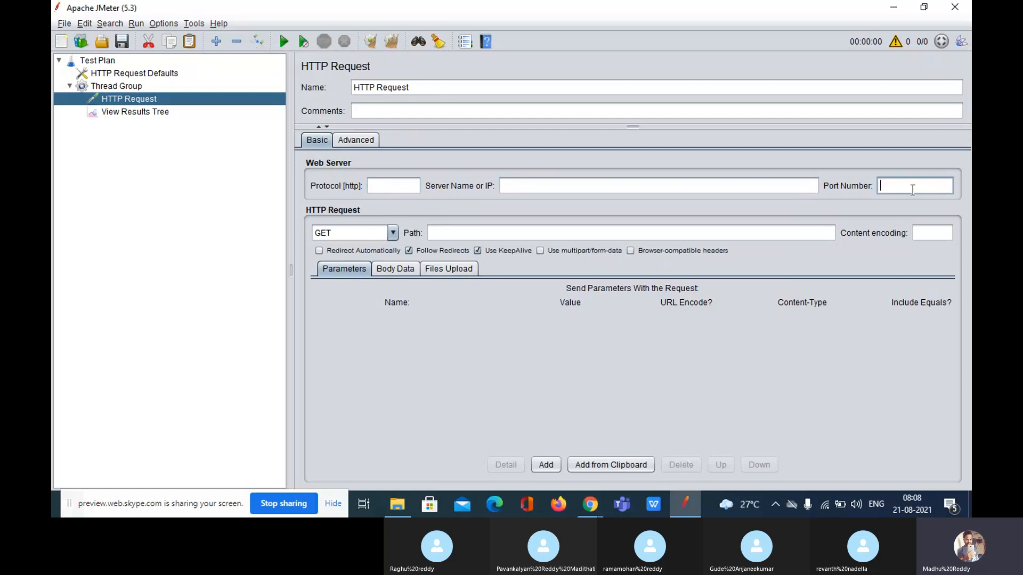
click(155, 111)
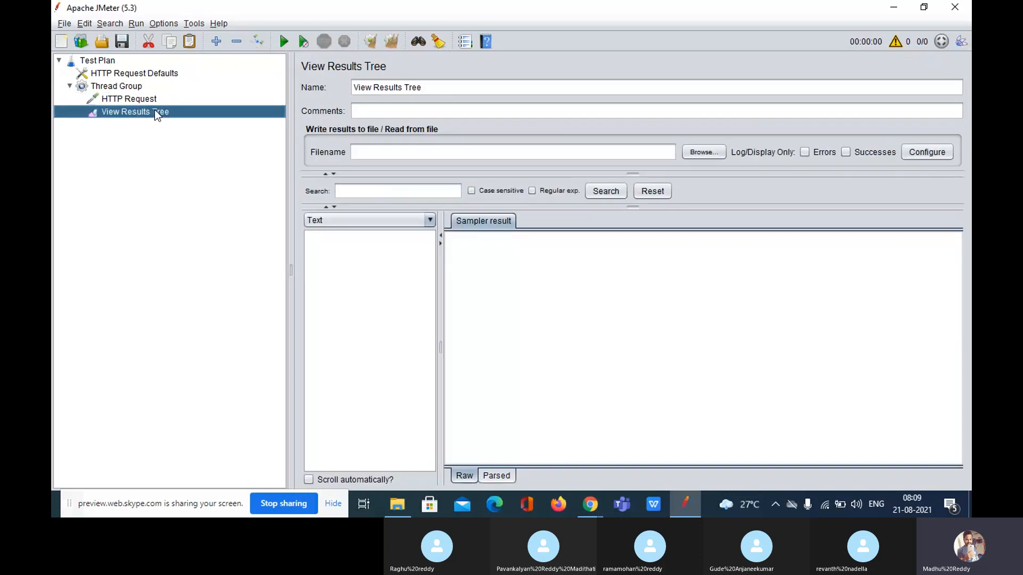
click(284, 42)
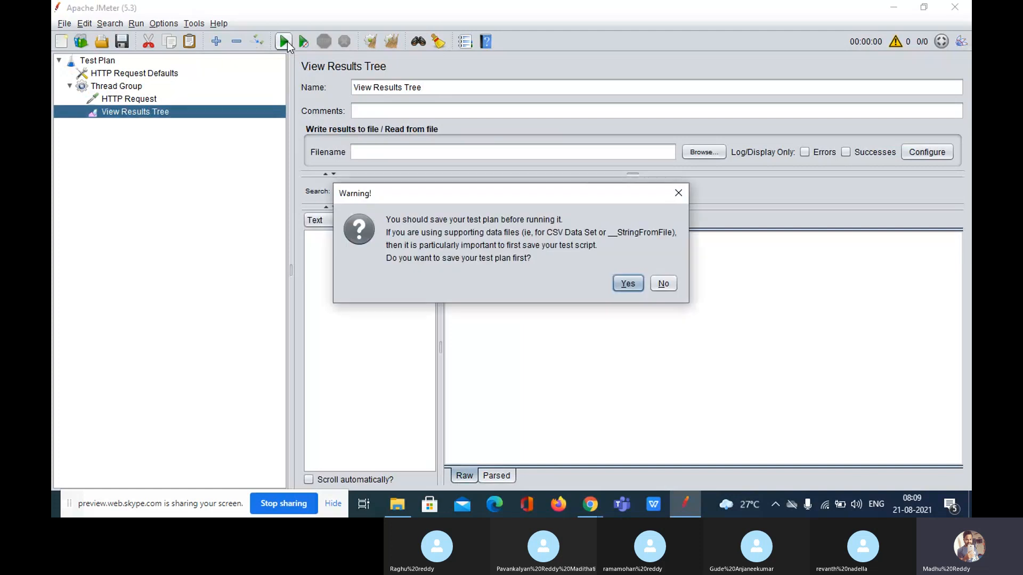
click(670, 285)
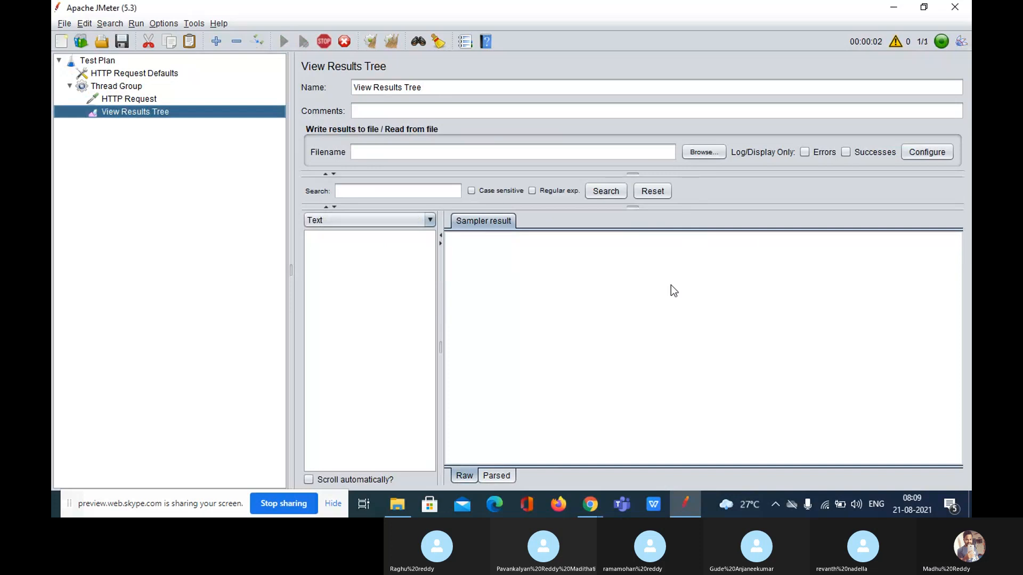
drag(290, 267, 239, 266)
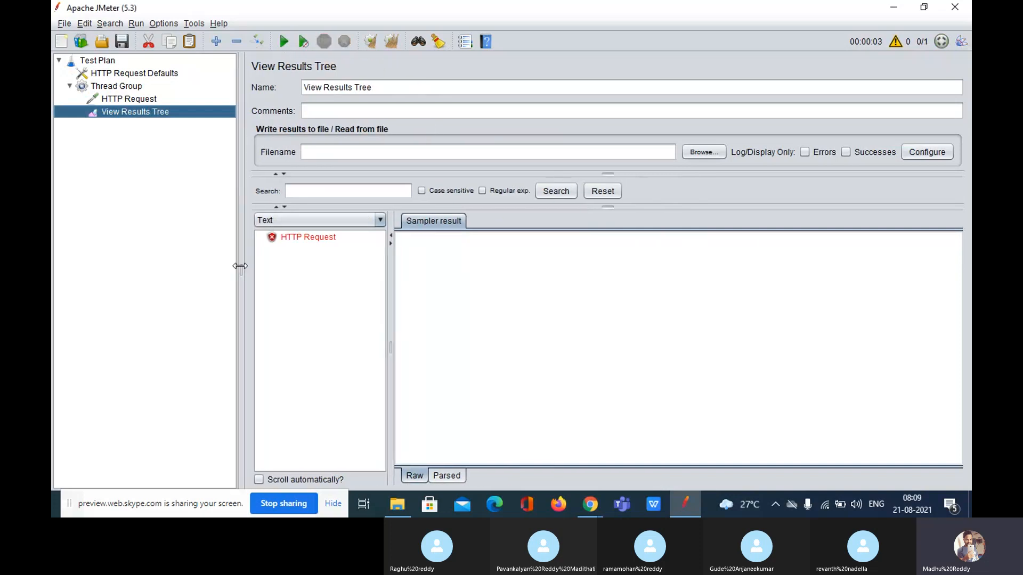
click(309, 237)
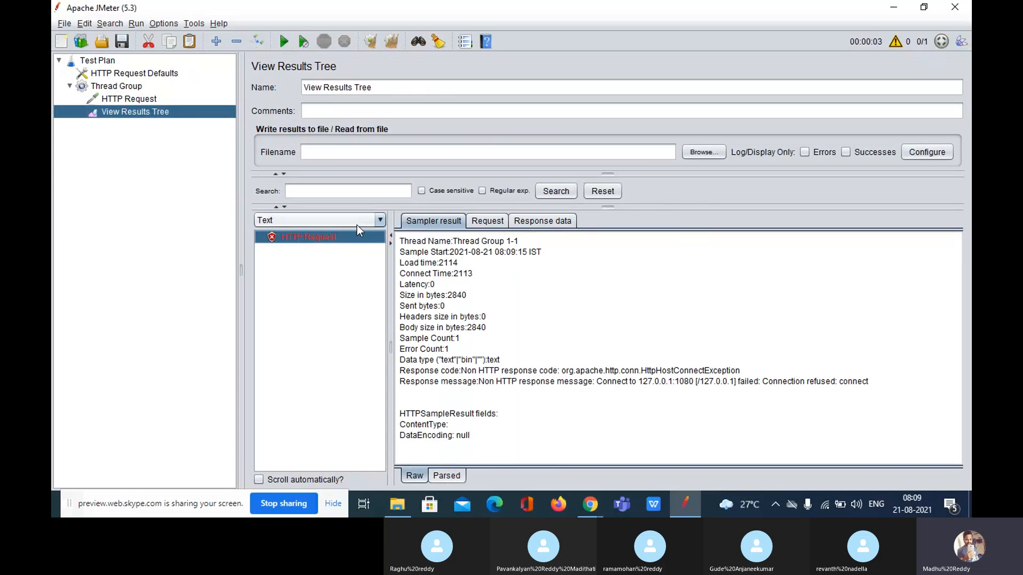
click(487, 221)
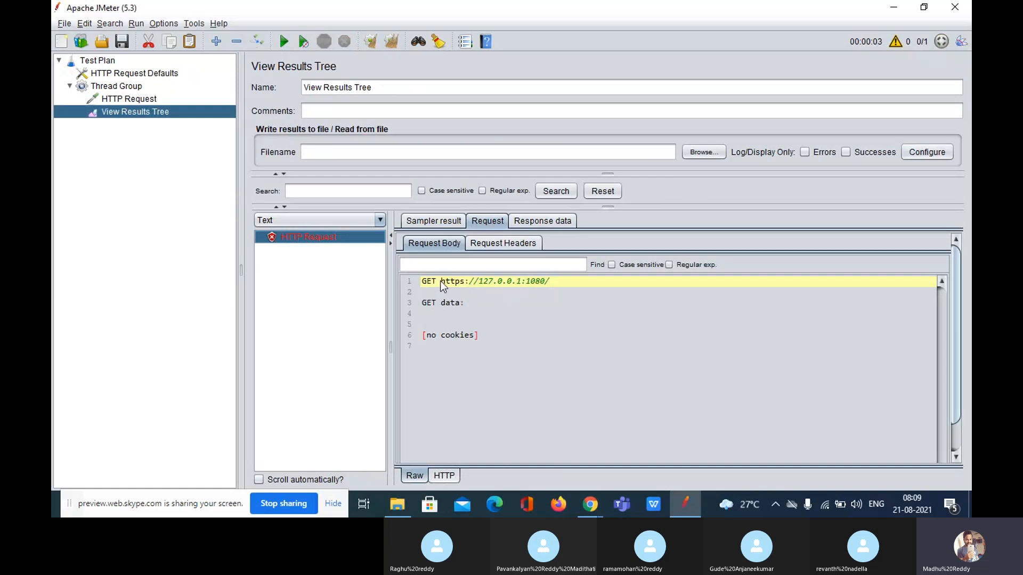
drag(442, 280, 478, 281)
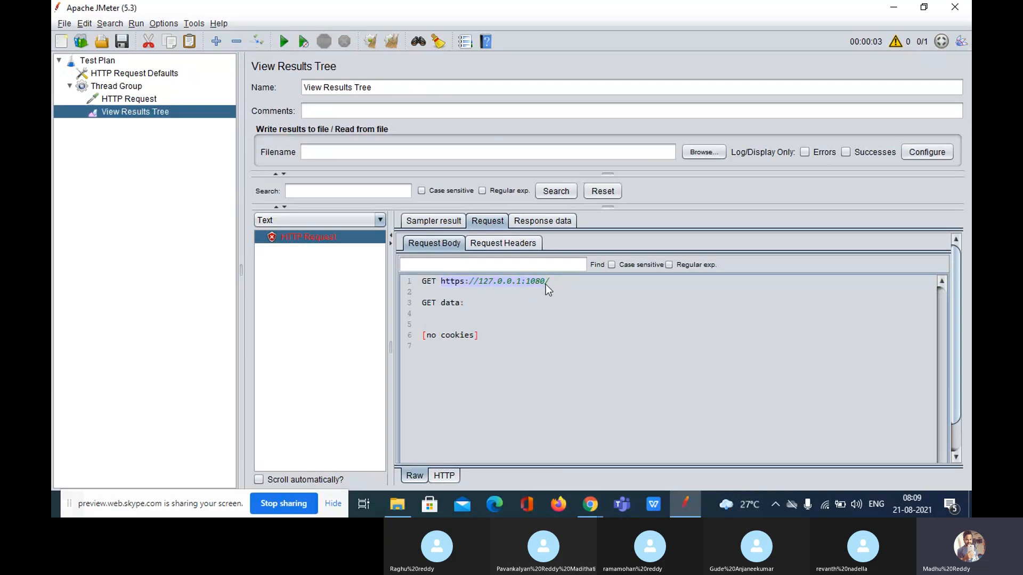
drag(545, 284, 486, 283)
click(129, 101)
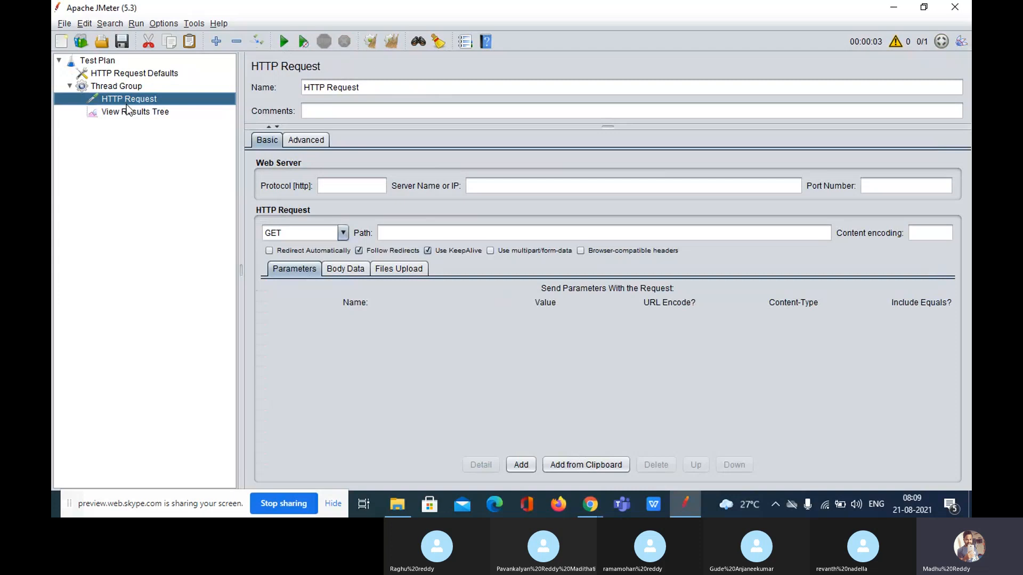
click(336, 188)
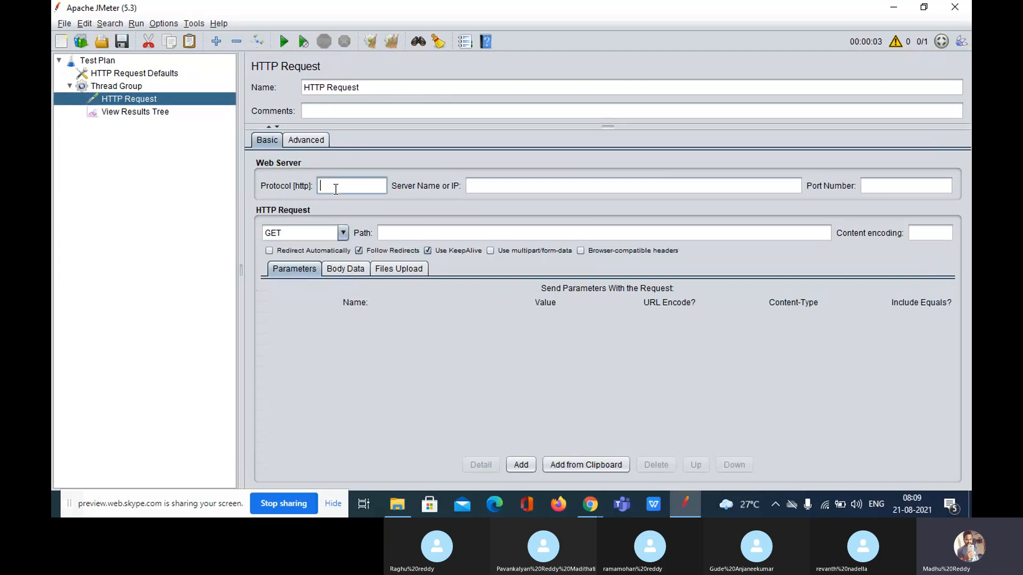
click(493, 190)
click(878, 195)
click(151, 111)
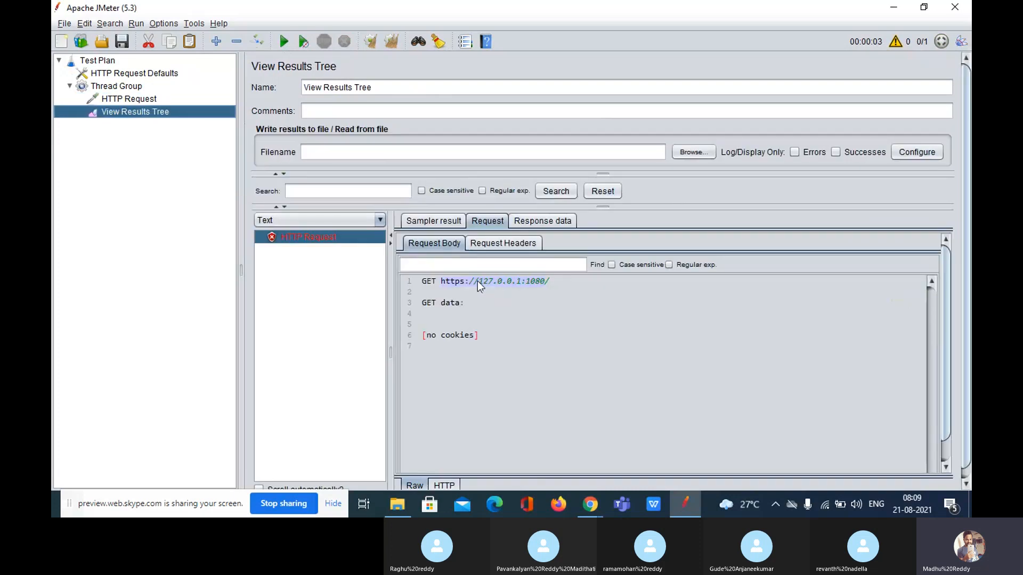
drag(477, 281, 501, 288)
click(523, 284)
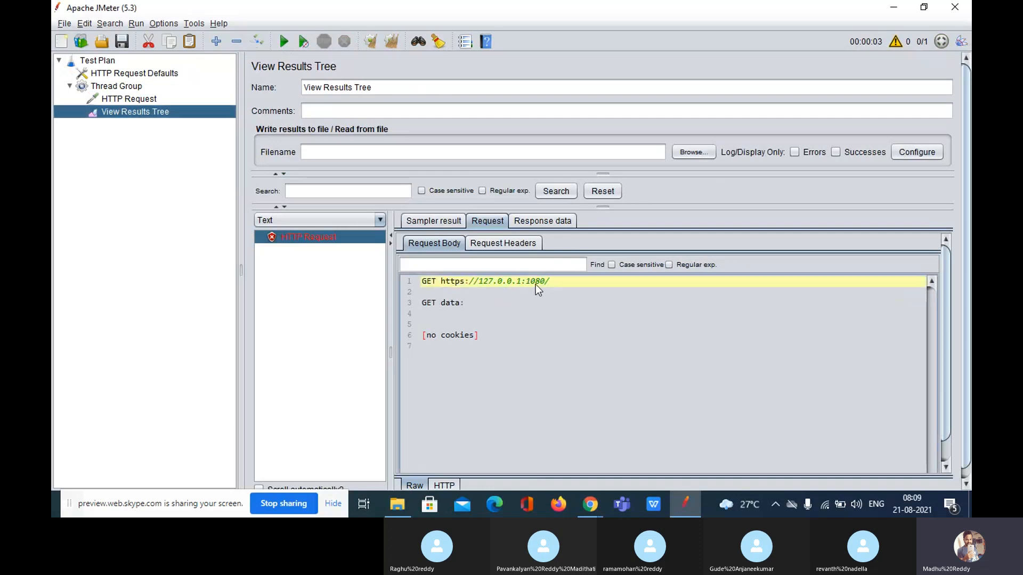
double_click(538, 284)
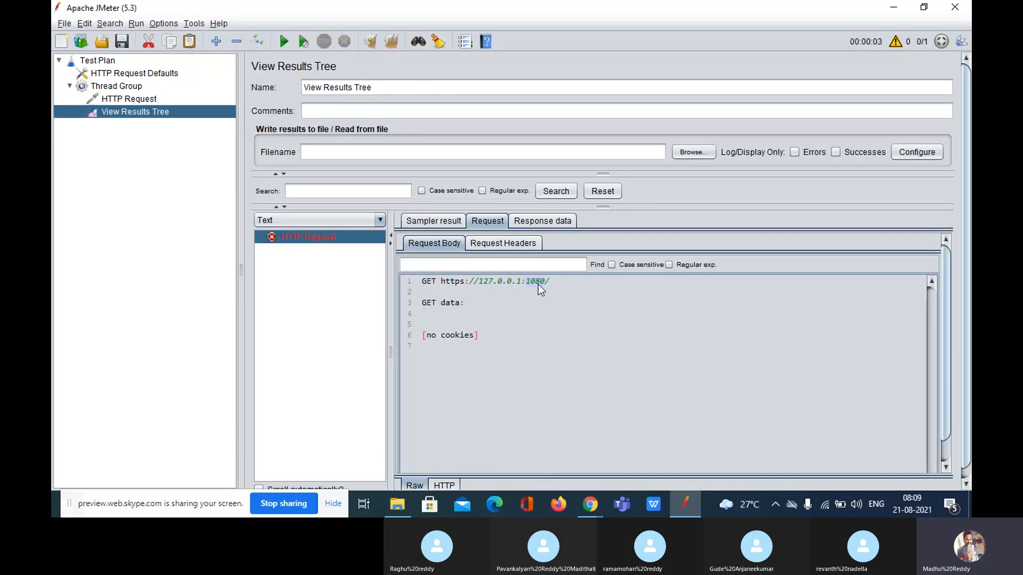
click(149, 78)
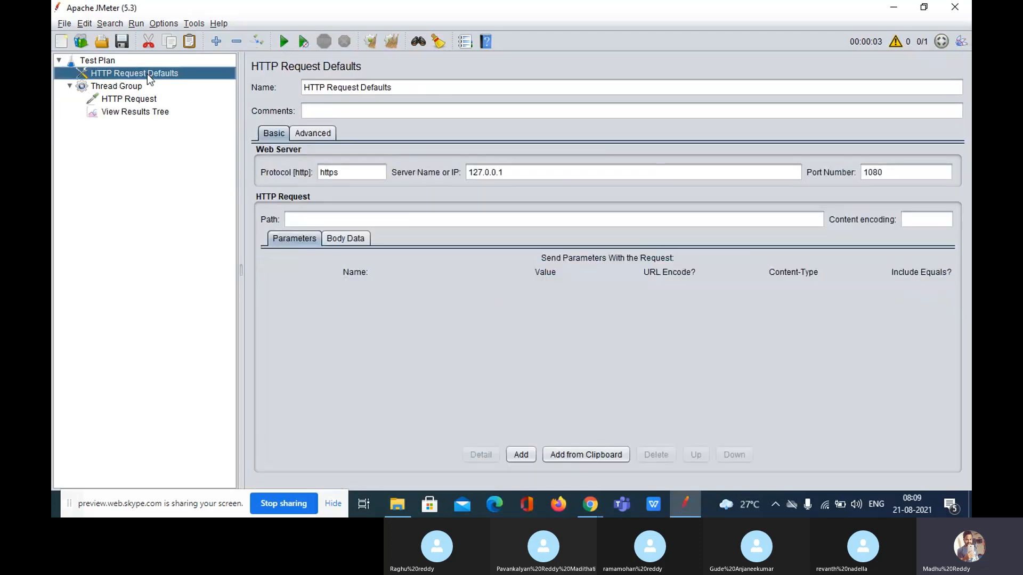
drag(357, 173, 322, 172)
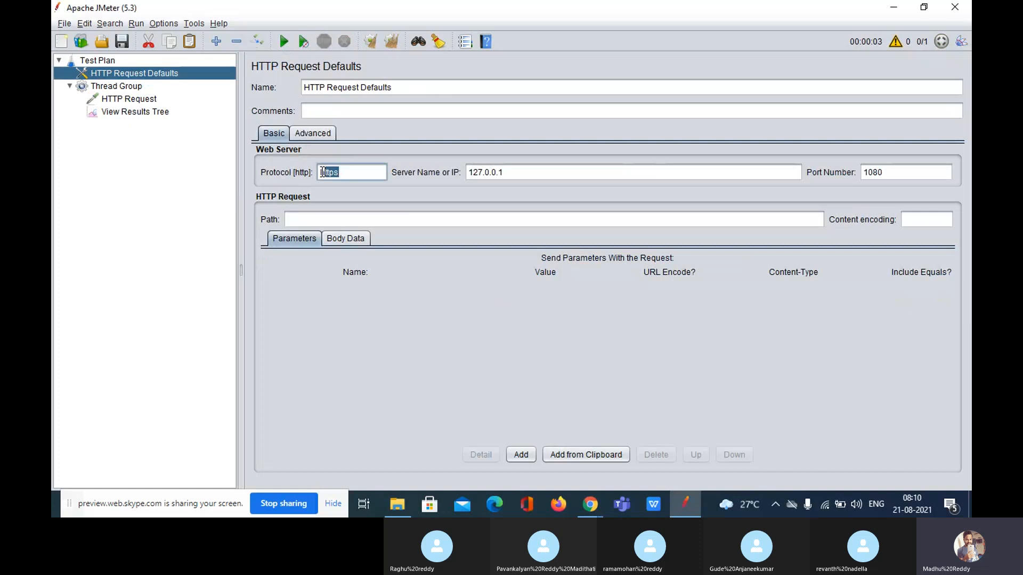
click(525, 179)
drag(524, 179, 450, 176)
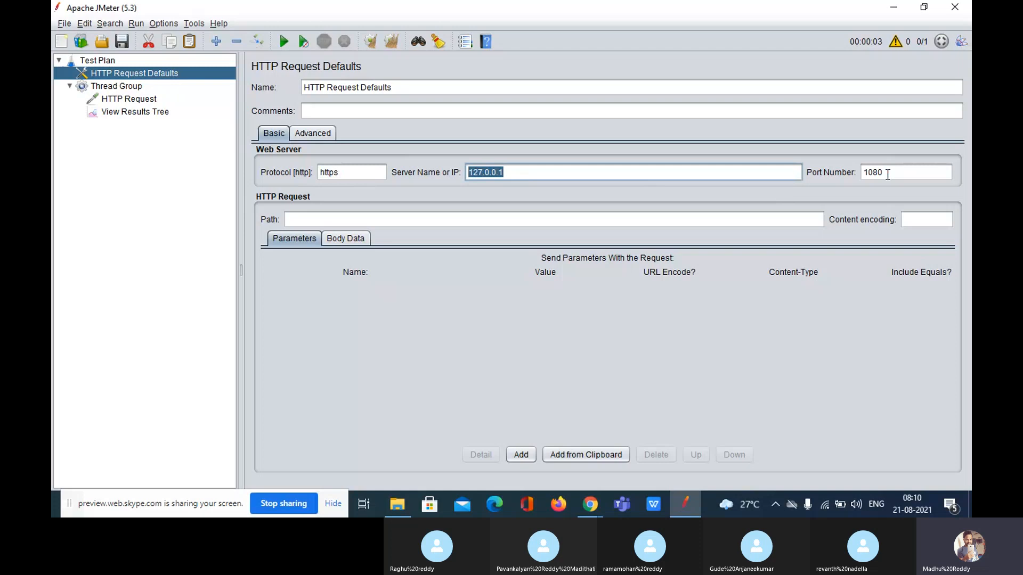
drag(888, 173, 800, 168)
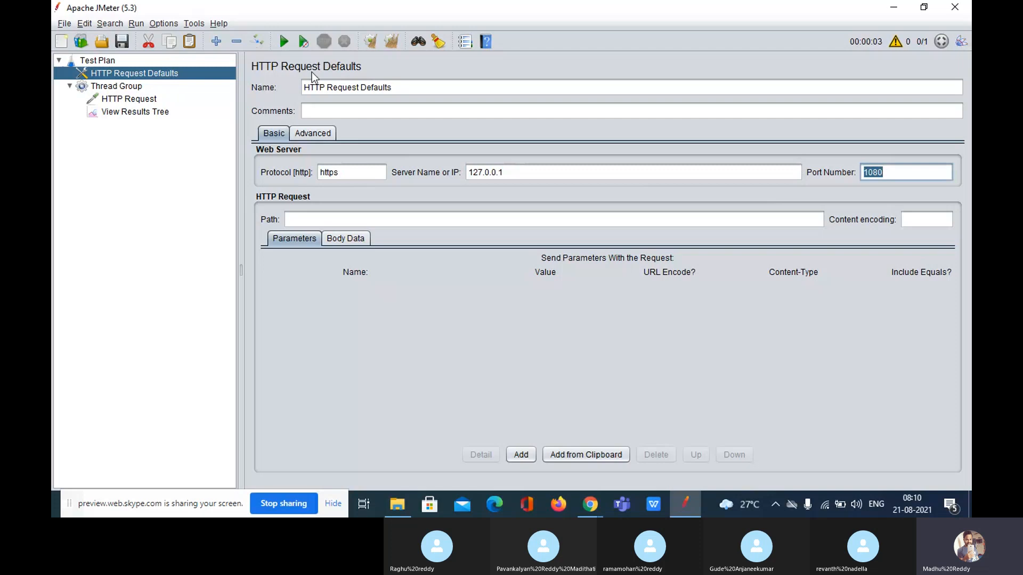
click(130, 101)
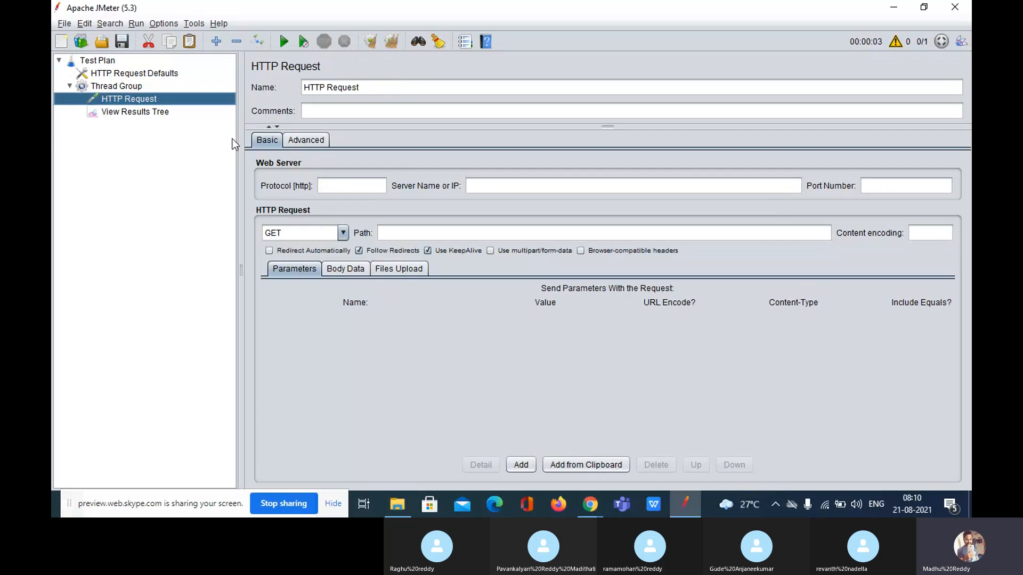
click(539, 187)
click(873, 190)
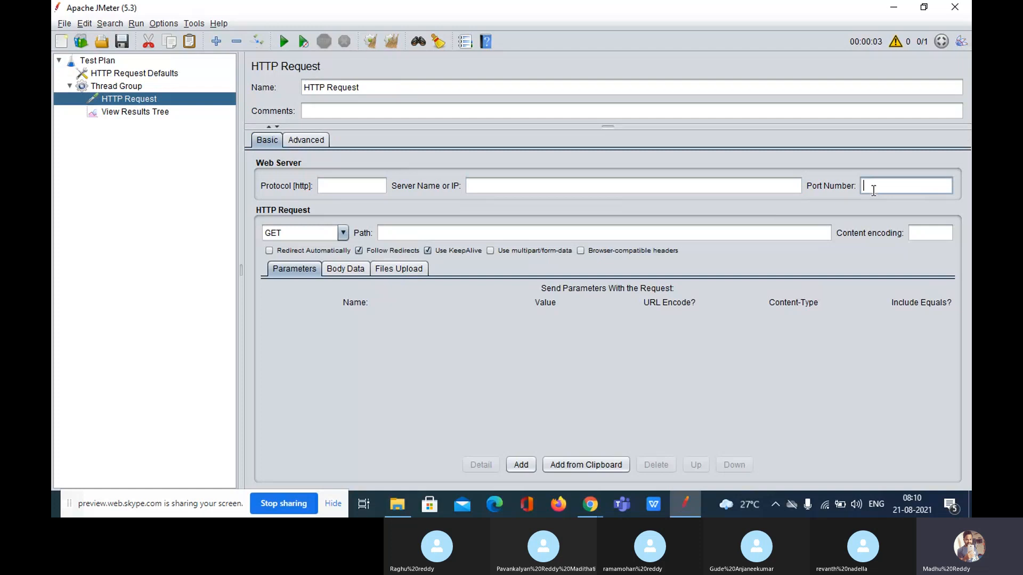
Add a new HTTP Request sampler to the Thread Group and place it above View Results Tree
click(122, 86)
right_click(126, 89)
mouse_move(277, 102)
mouse_move(368, 106)
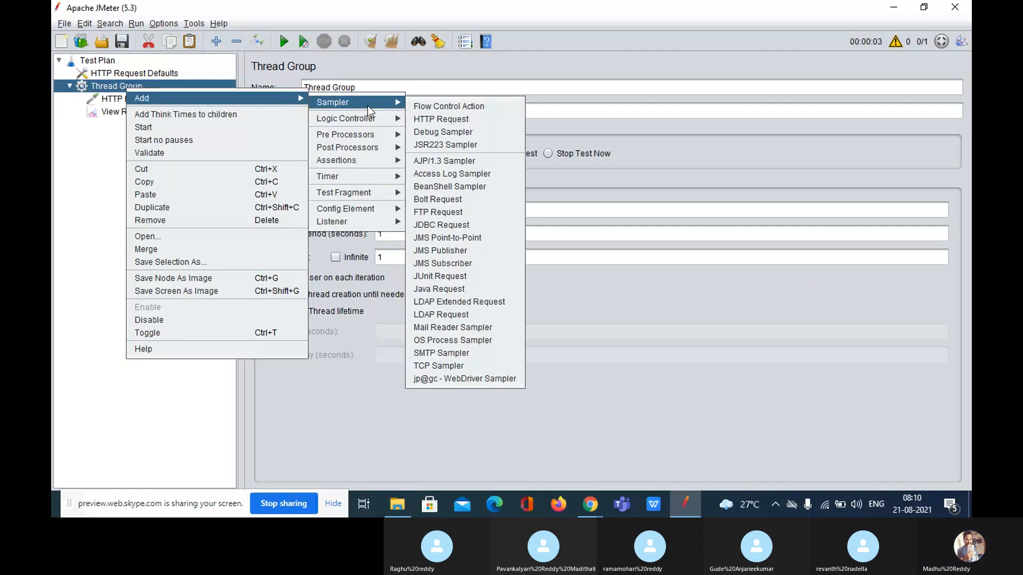
click(435, 118)
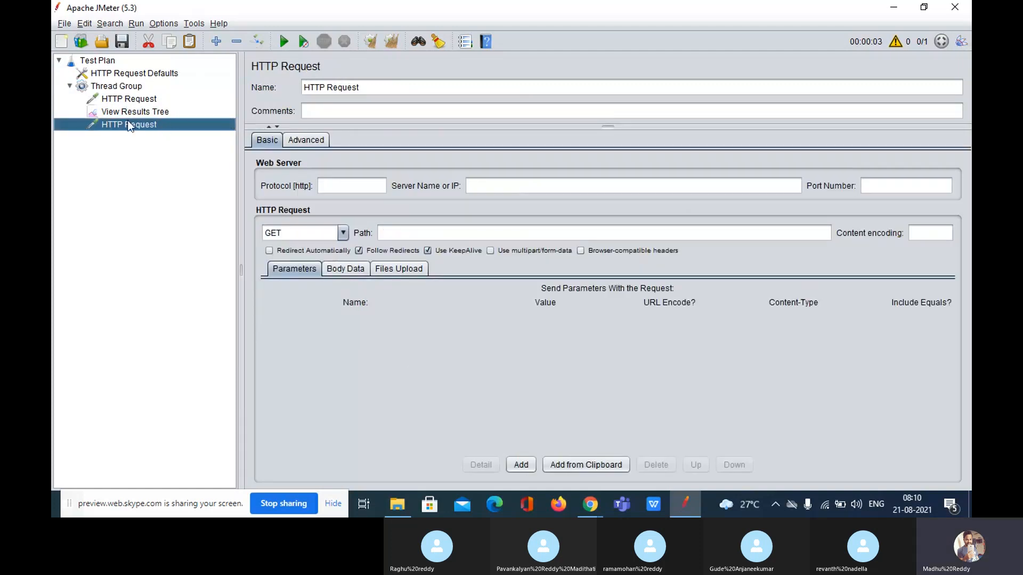
drag(124, 121, 171, 104)
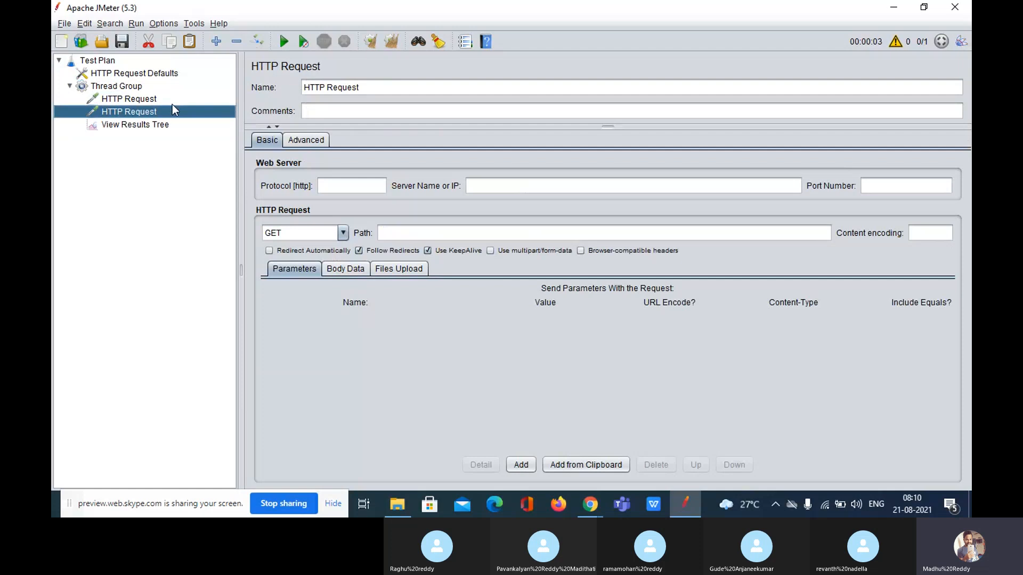
Rename the new sampler HTTP Request_2 and the original one HTTP Request_1
click(375, 86)
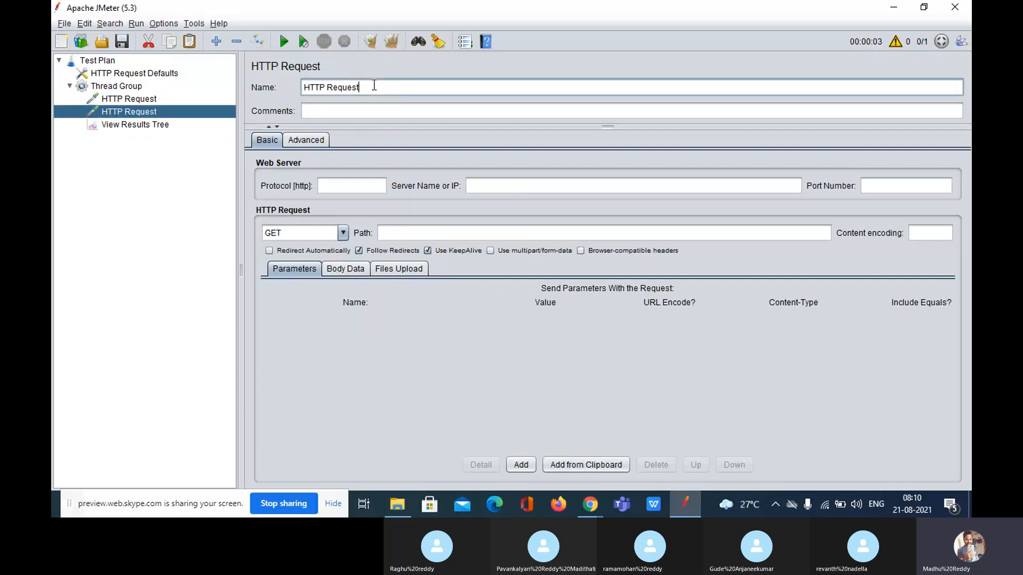
text(_2)
click(146, 99)
click(398, 83)
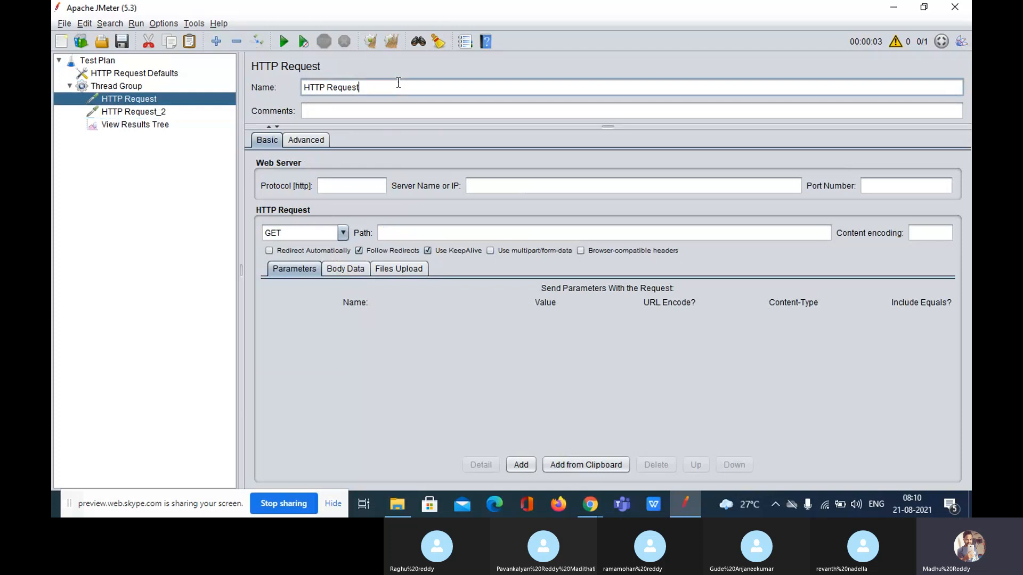
text(_1)
Check the renamed requests by stepping between HTTP Request_2 and HTTP Request_1
click(147, 114)
key(Up)
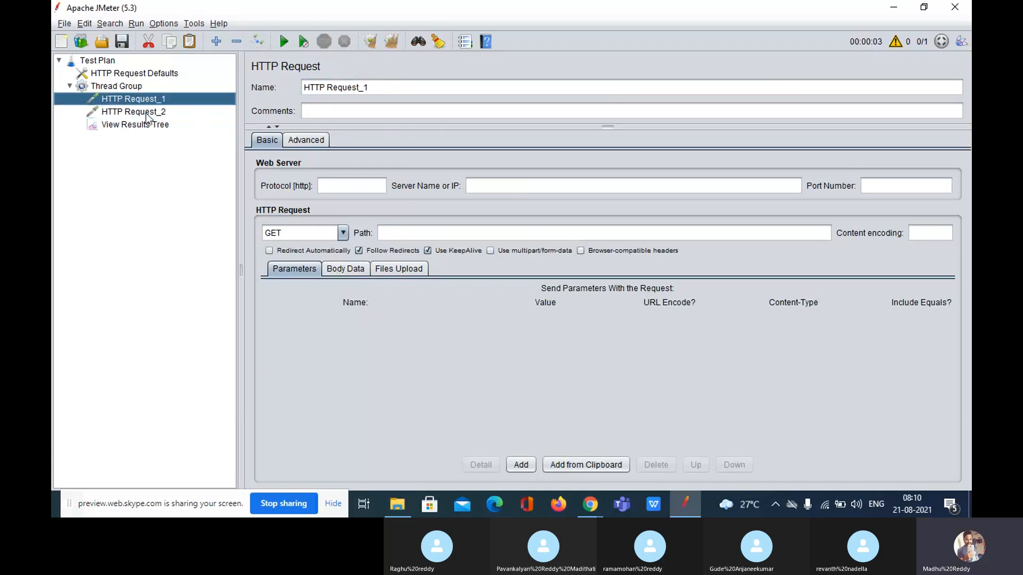
key(Down)
key(Up)
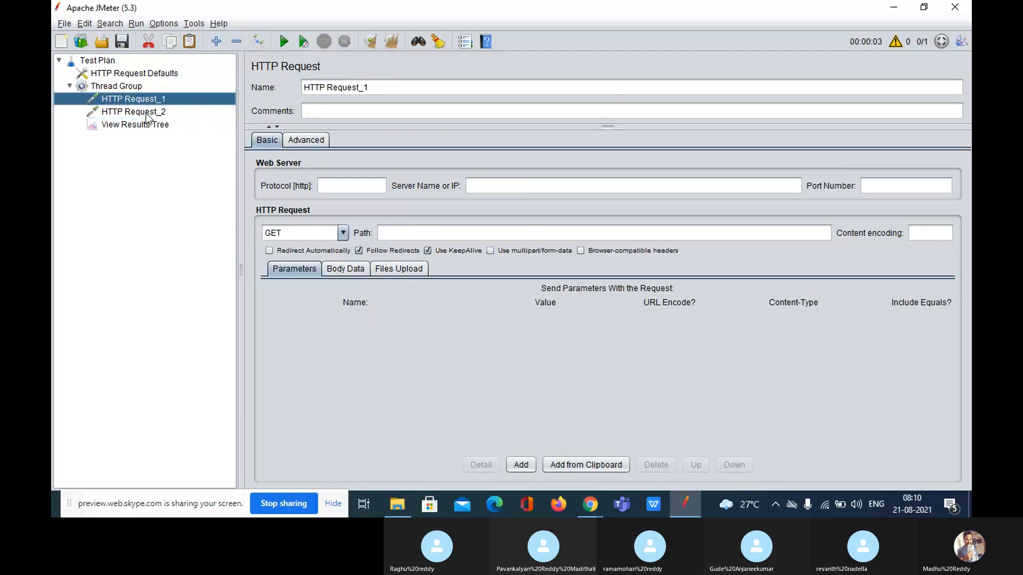
key(Down)
key(Up)
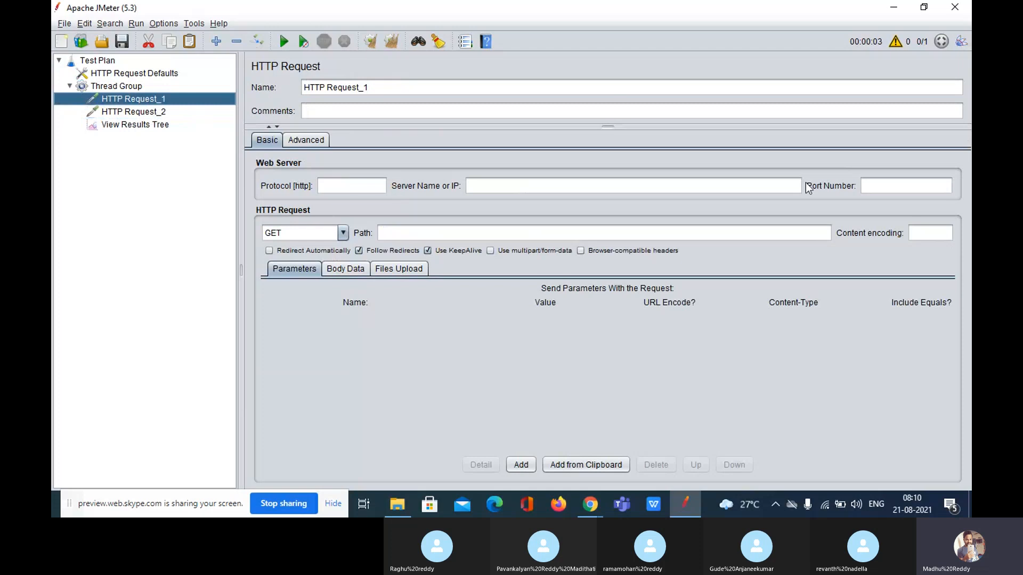
Review the HTTP Request Defaults values: protocol https, server 127.0.0.1, port 1080
click(128, 75)
drag(357, 172, 299, 171)
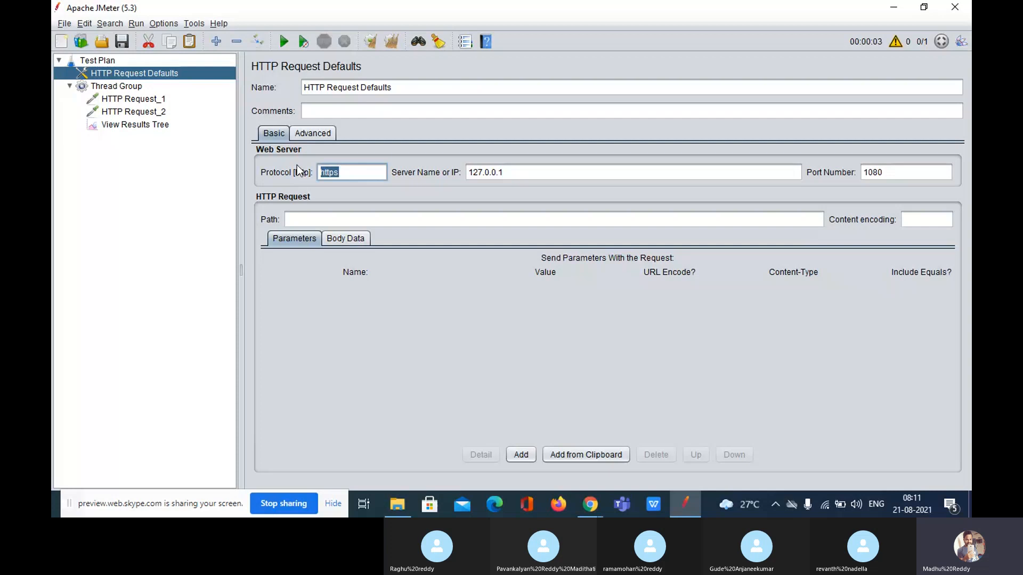
drag(523, 174, 465, 171)
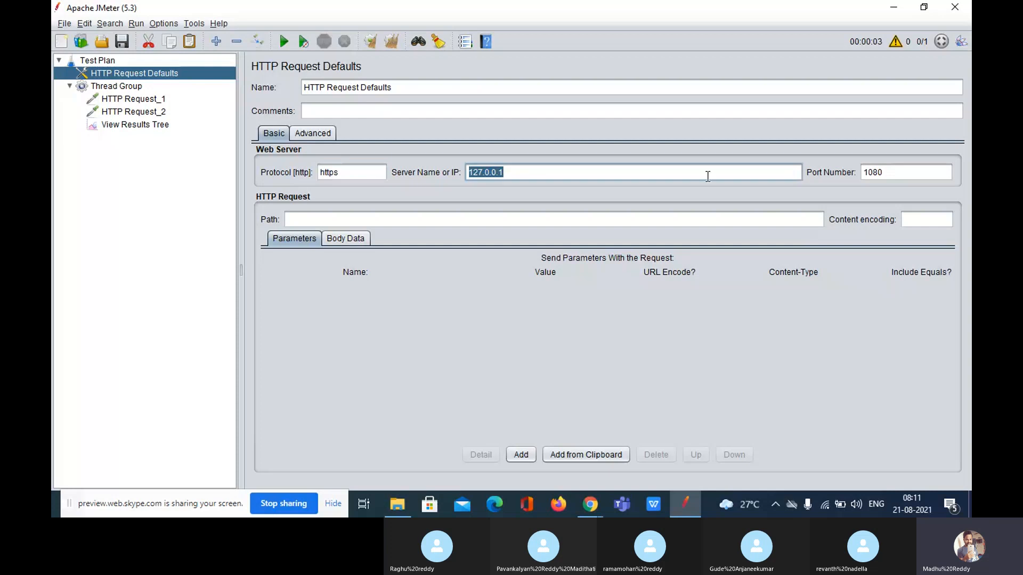
drag(892, 177, 859, 173)
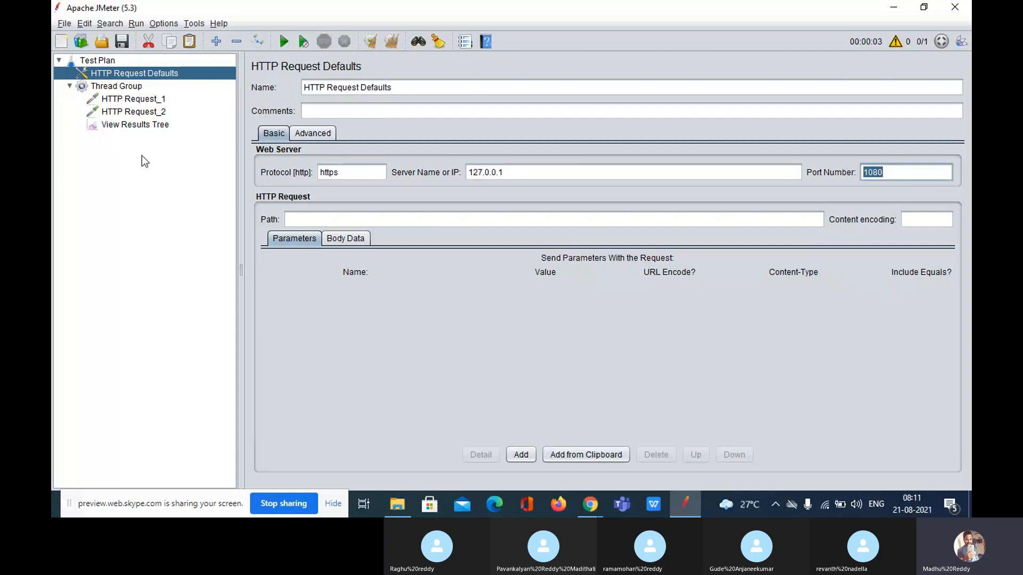
Clear the View Results Tree and rerun the test plan without saving
click(129, 123)
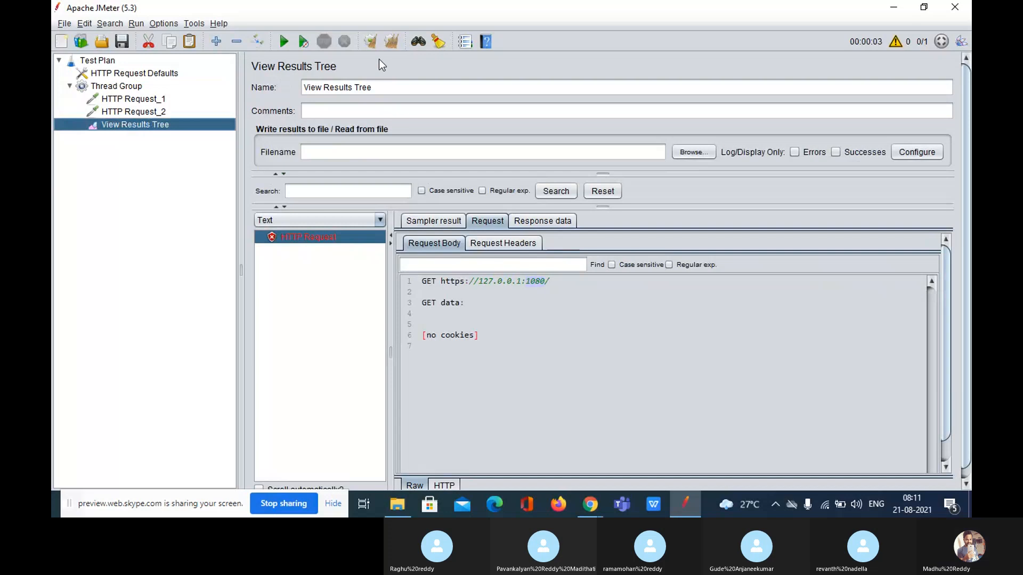
click(392, 44)
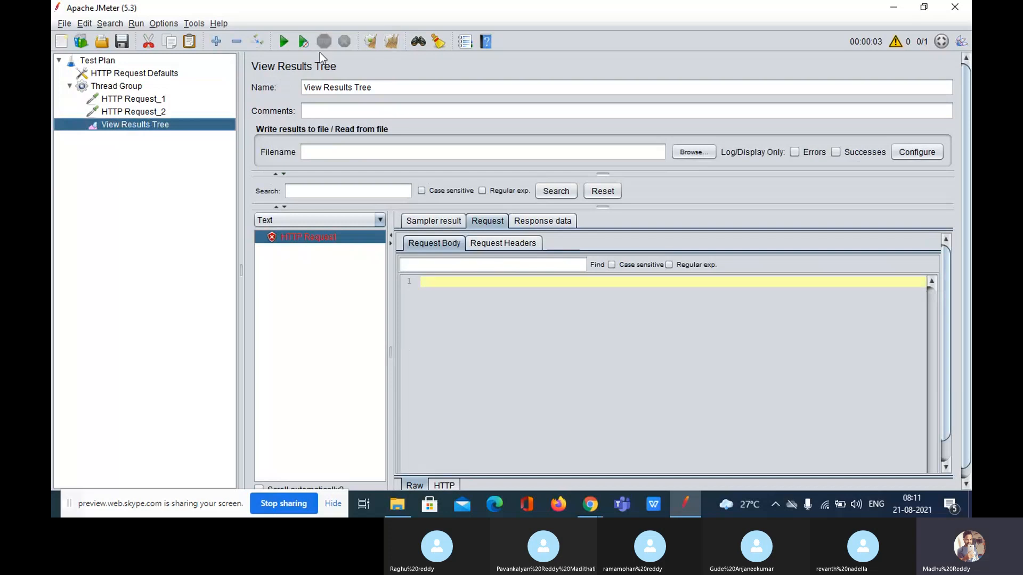
click(283, 43)
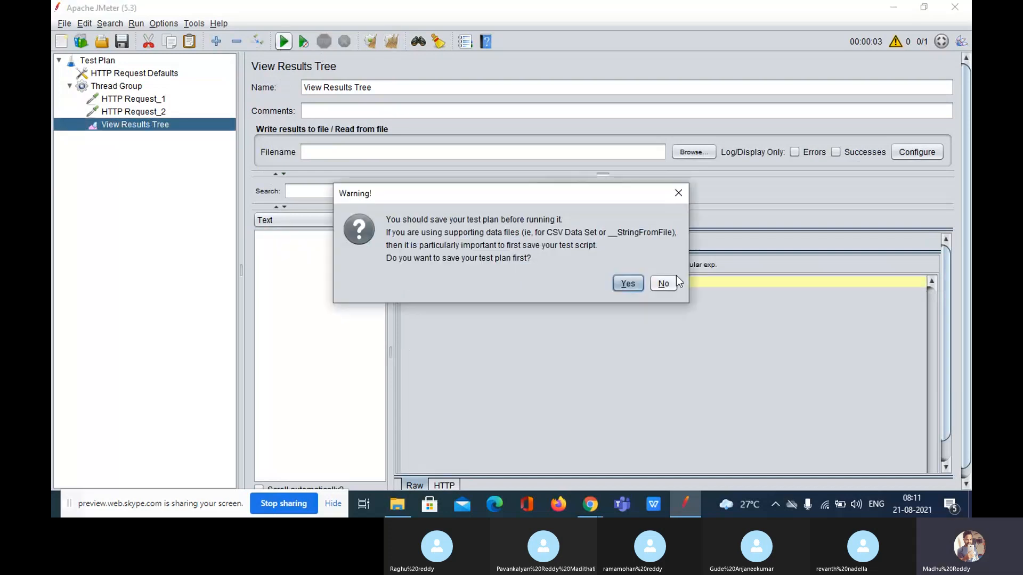
click(663, 284)
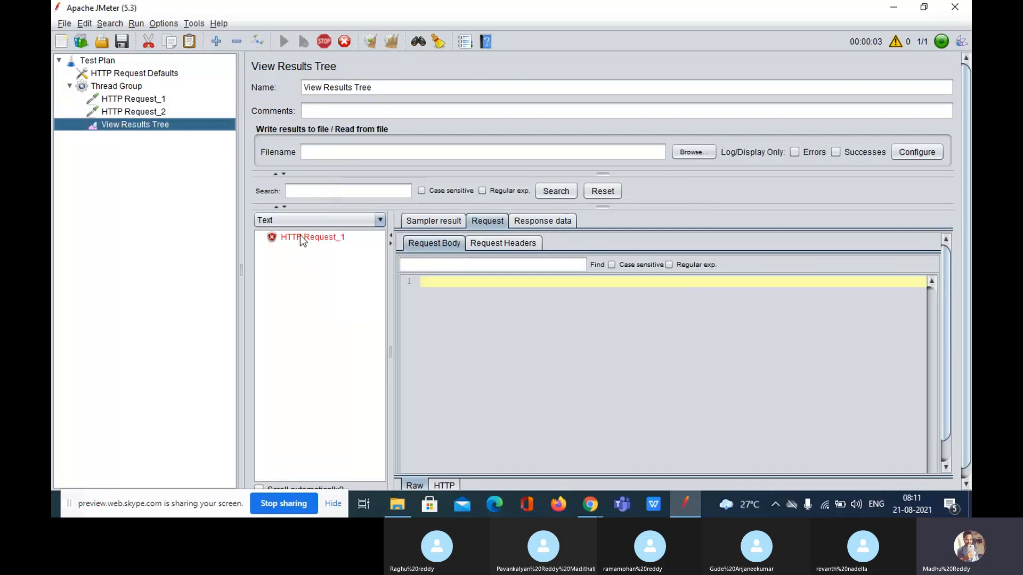
Verify HTTP Request_1 and _2 URLs used 127.0.0.1:1080, then return to HTTP Request Defaults
click(300, 236)
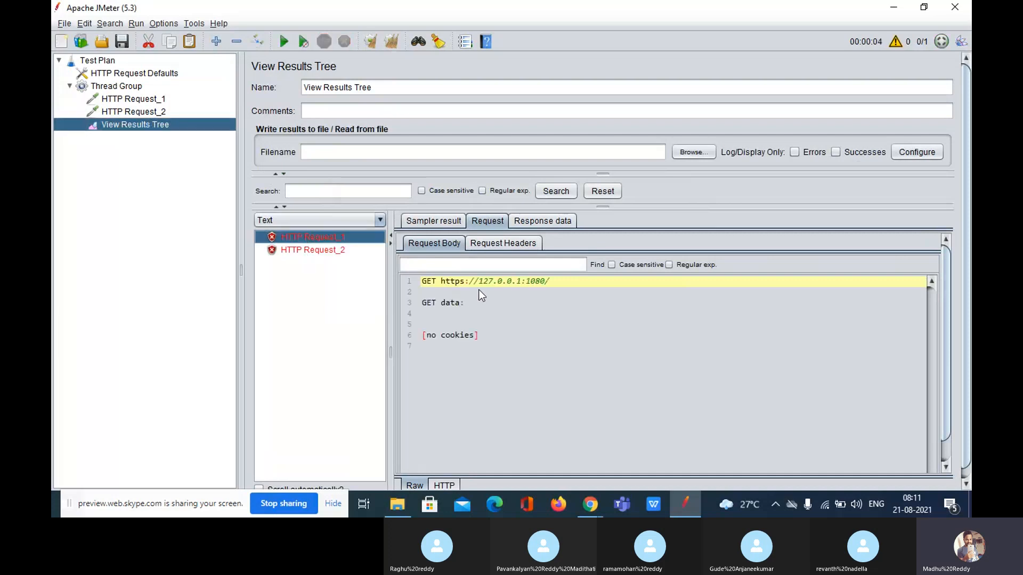
drag(477, 280, 494, 281)
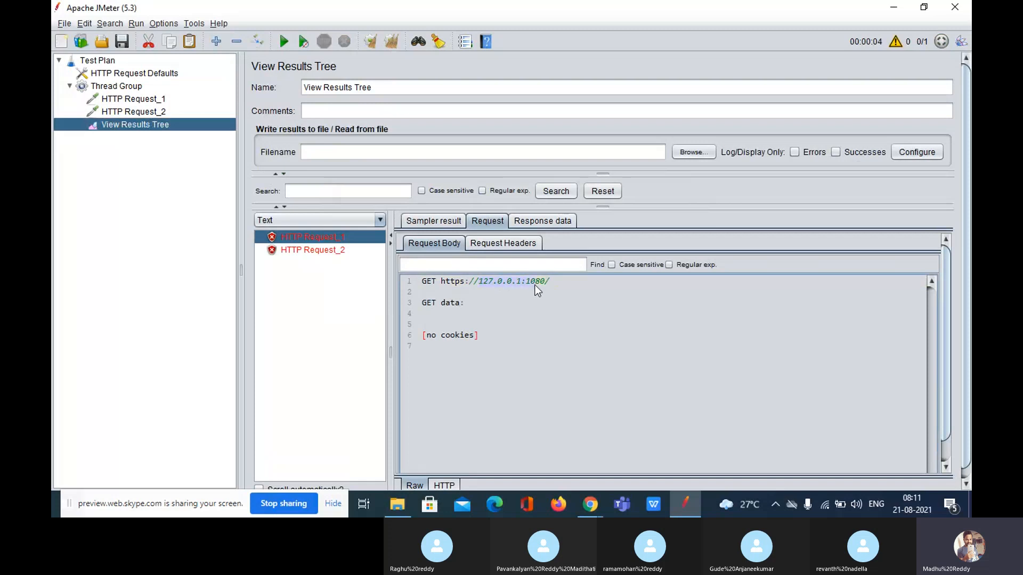
click(317, 249)
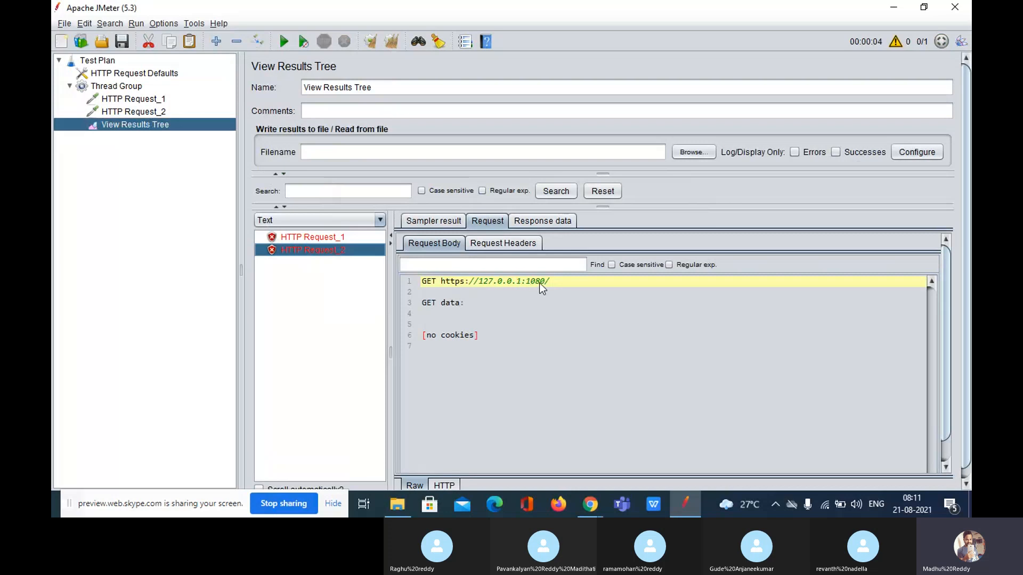
click(162, 74)
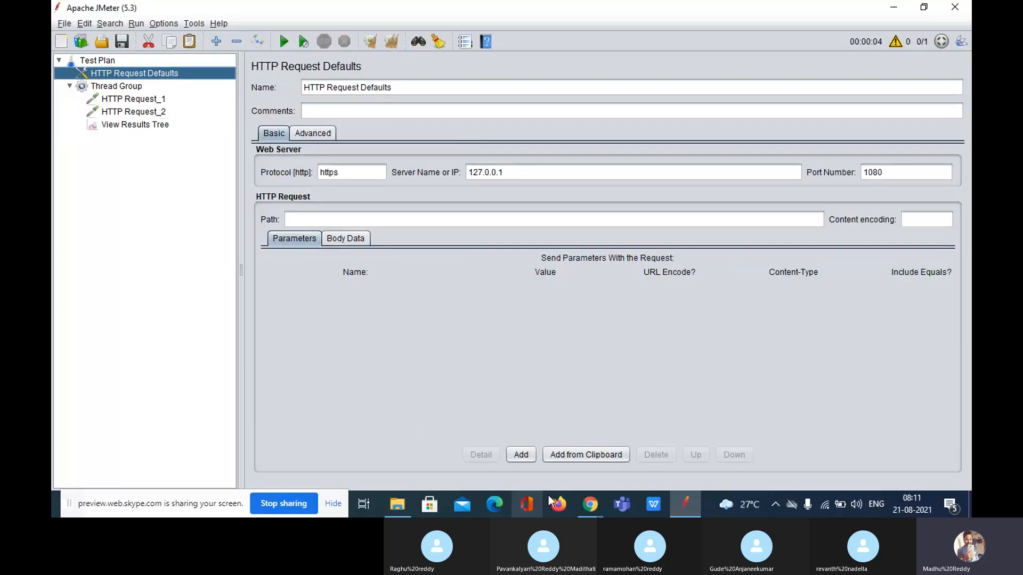
click(590, 506)
click(533, 465)
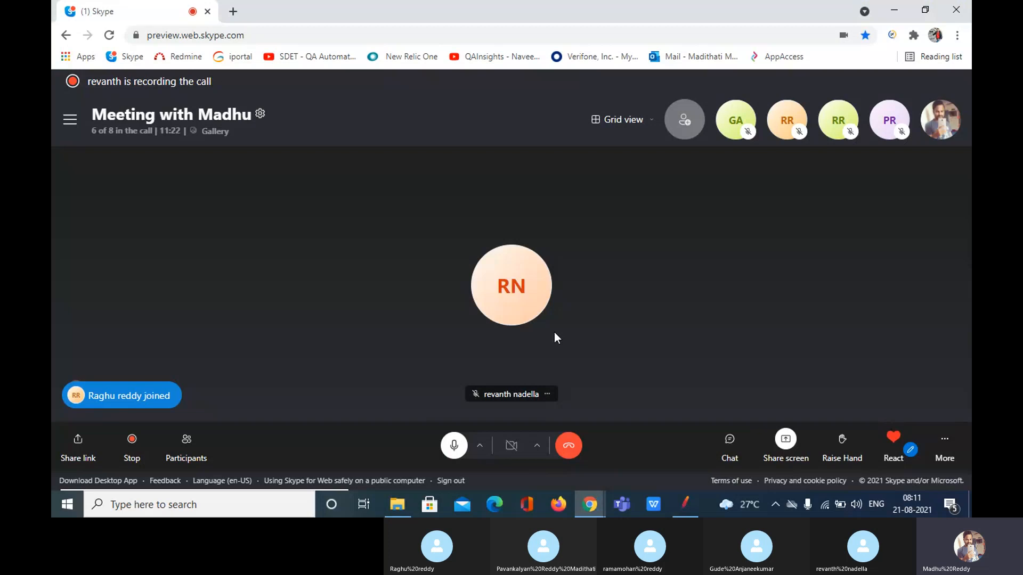
click(686, 505)
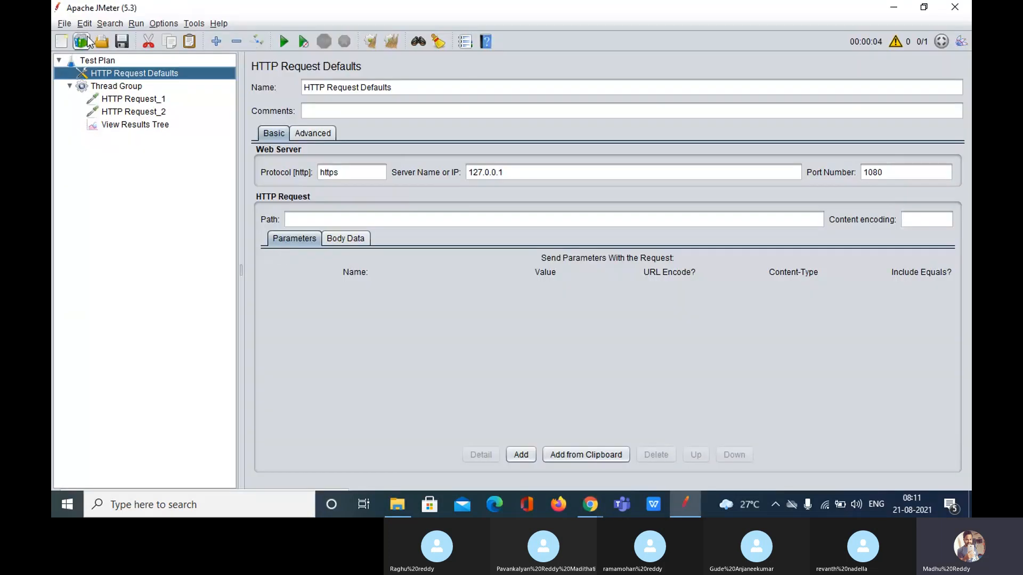
click(64, 23)
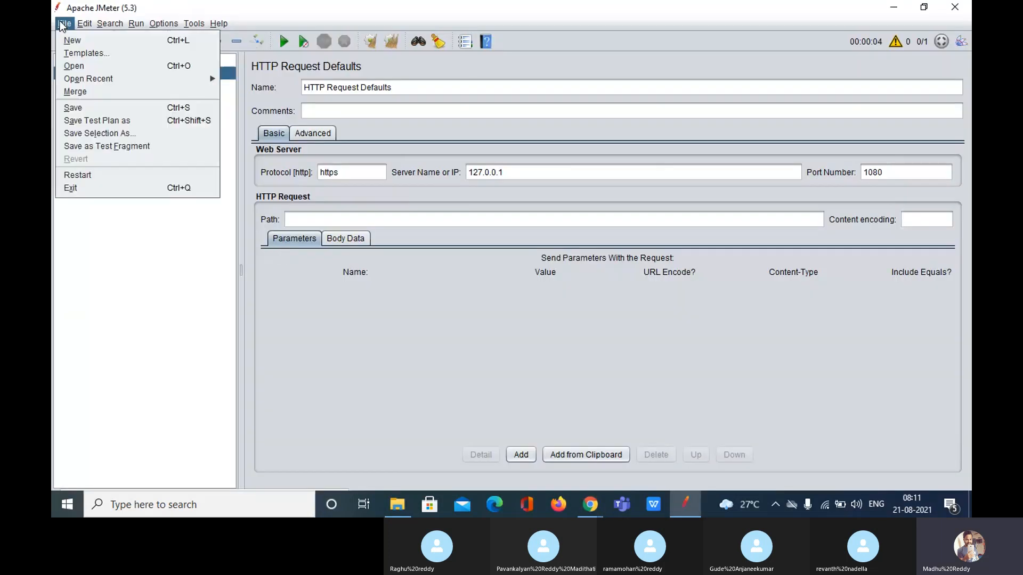
click(84, 205)
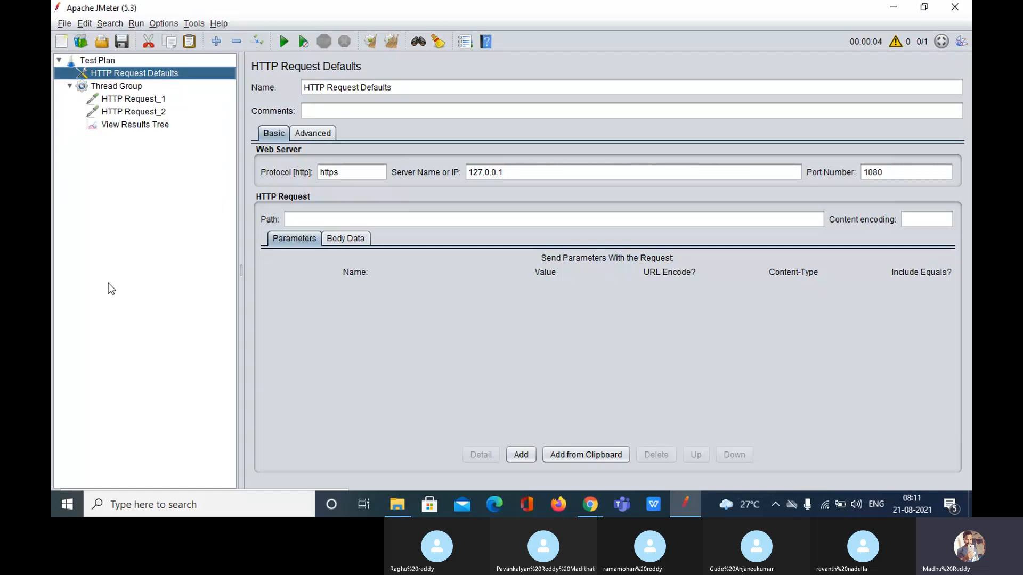
click(588, 505)
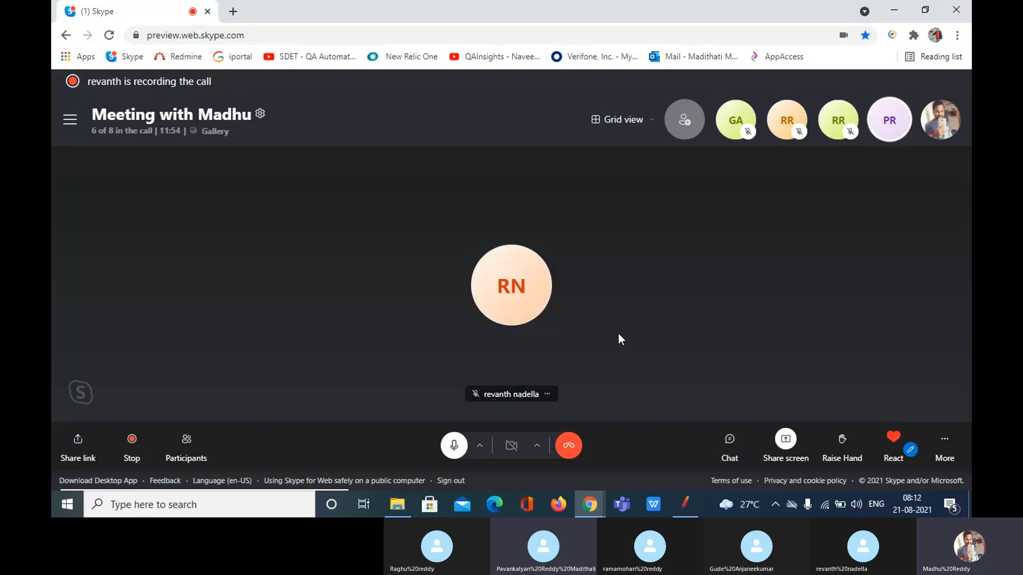
click(687, 512)
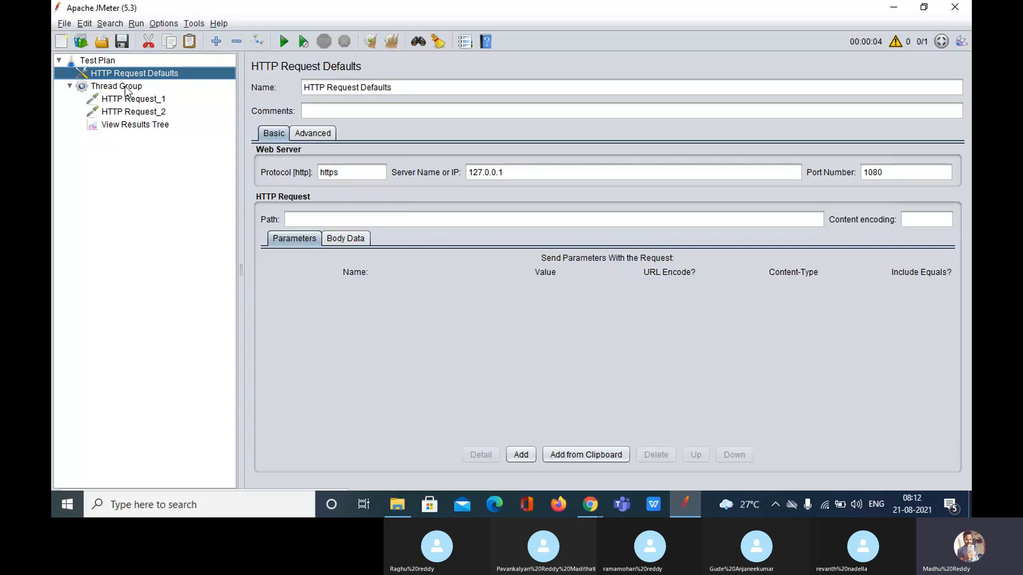
Paste copies of HTTP Request_1 into the Thread Group
click(123, 88)
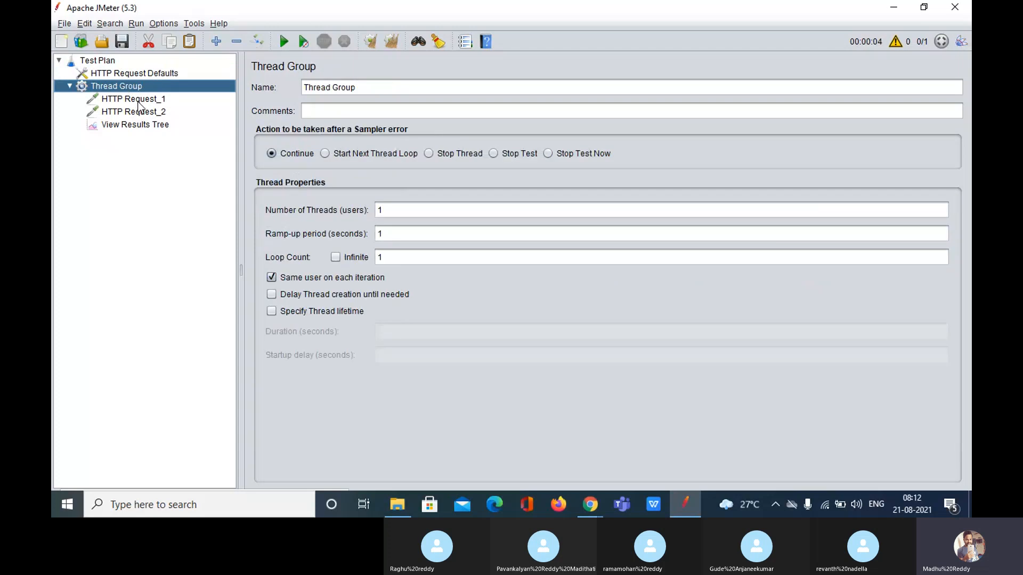
click(130, 98)
click(127, 87)
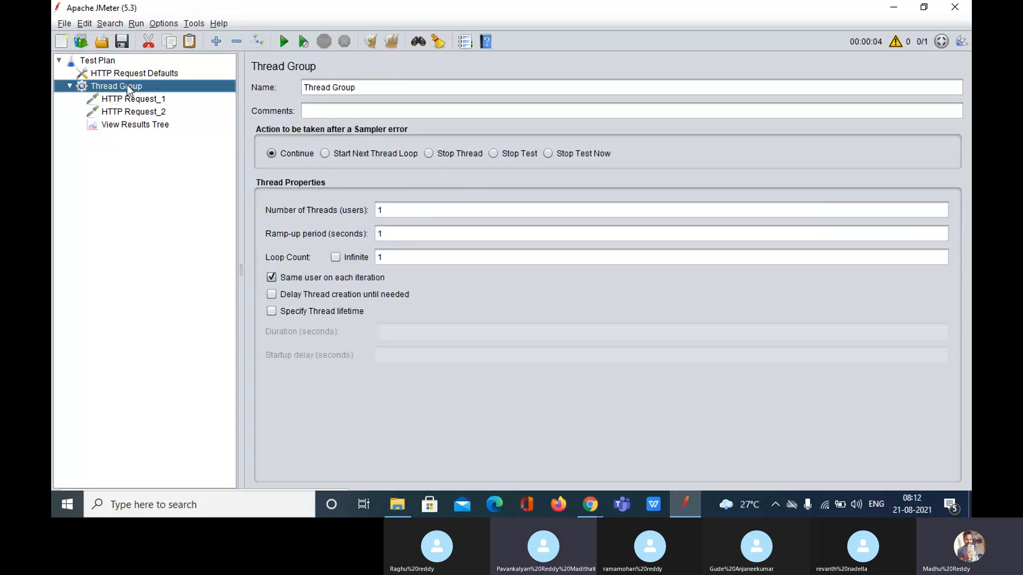
key(ctrl+v)
key(ctrl+v)
key(ctrl+v)
key(ctrl+v)
key(ctrl+v)
key(ctrl+v)
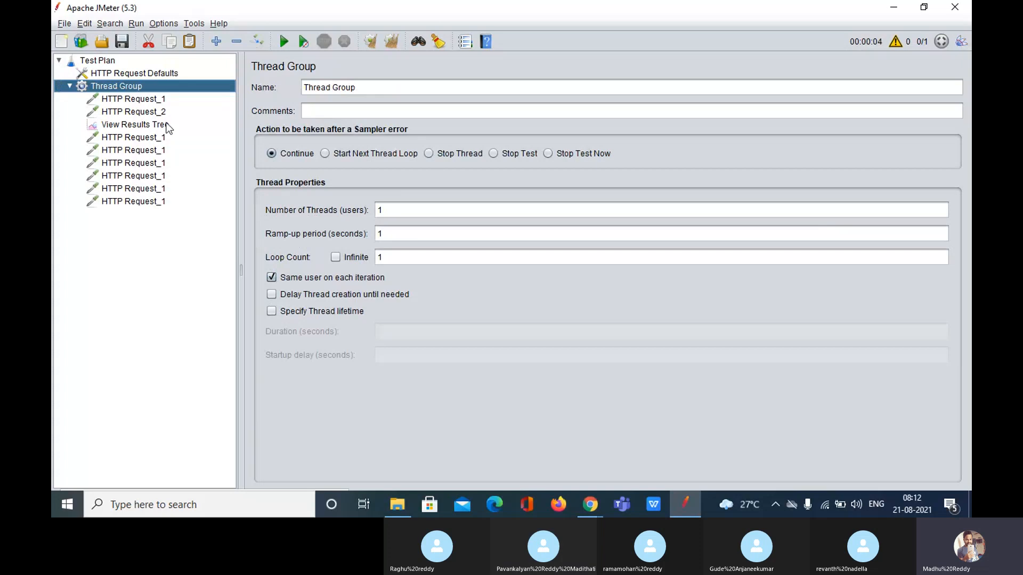
Rename three pasted copies to HTTP Request_3, HTTP Request_4 and HTTP Request_5
click(160, 136)
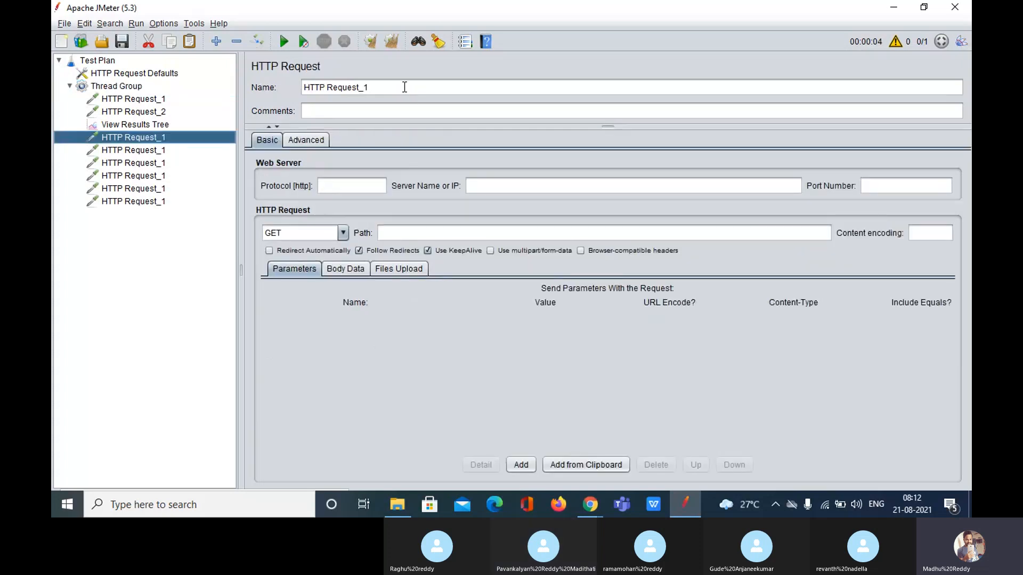
click(404, 87)
key(BackSpace)
text(3)
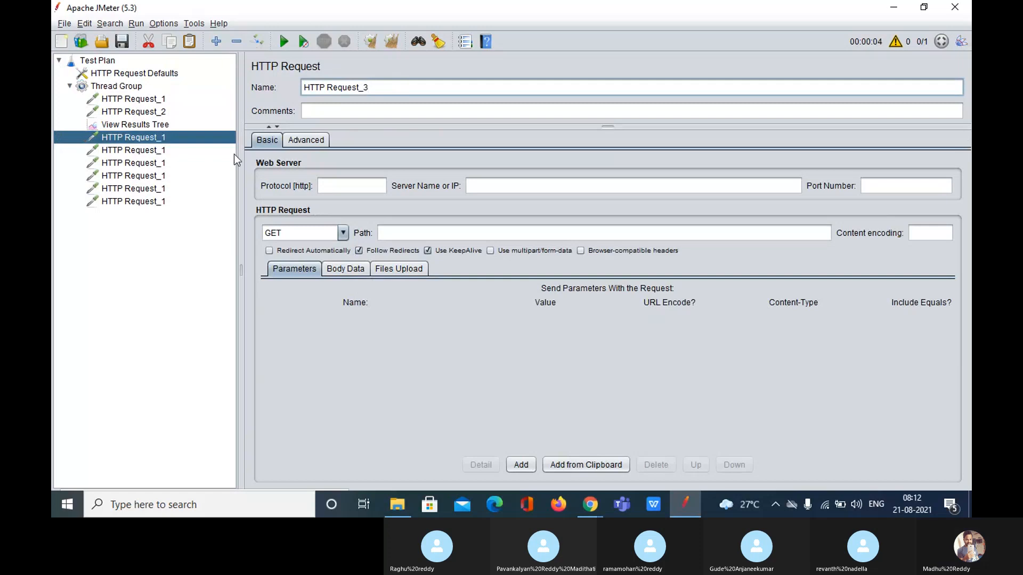
click(234, 151)
click(397, 85)
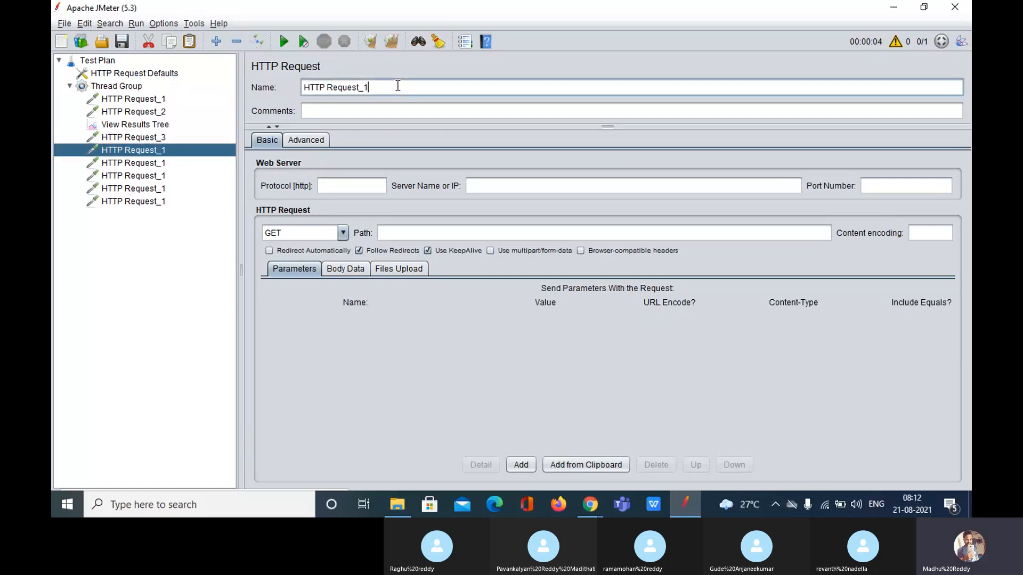
key(BackSpace)
text(4)
click(138, 165)
click(410, 87)
key(BackSpace)
text(5)
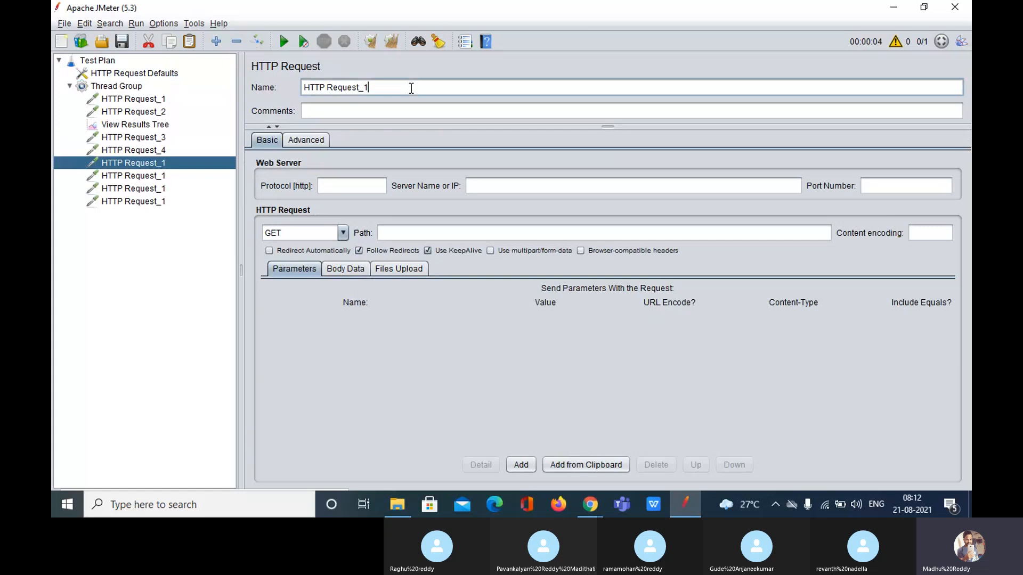
Delete the three leftover HTTP Request_1 copies
click(153, 177)
key(shift+Down)
key(shift+Down)
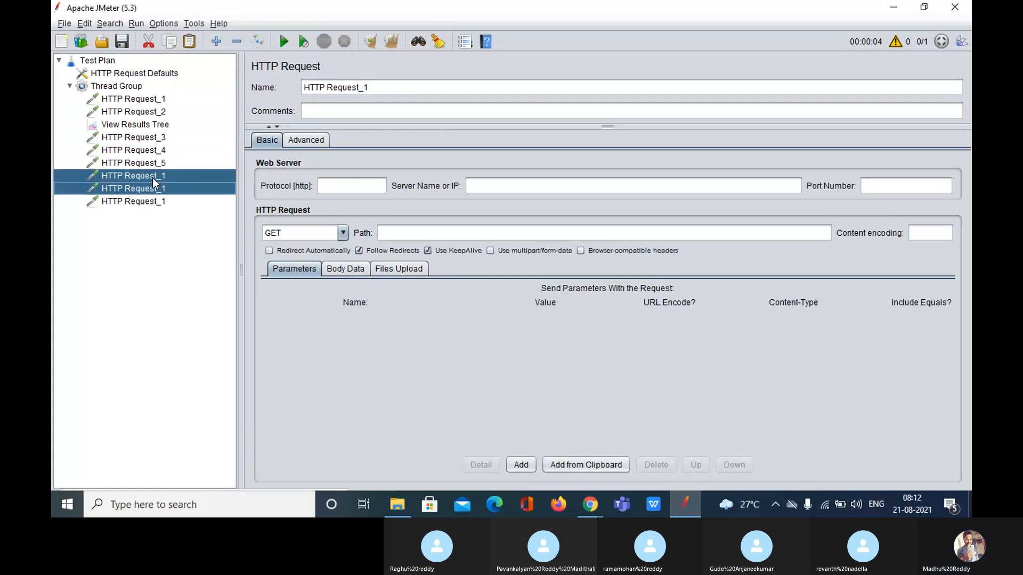
key(Delete)
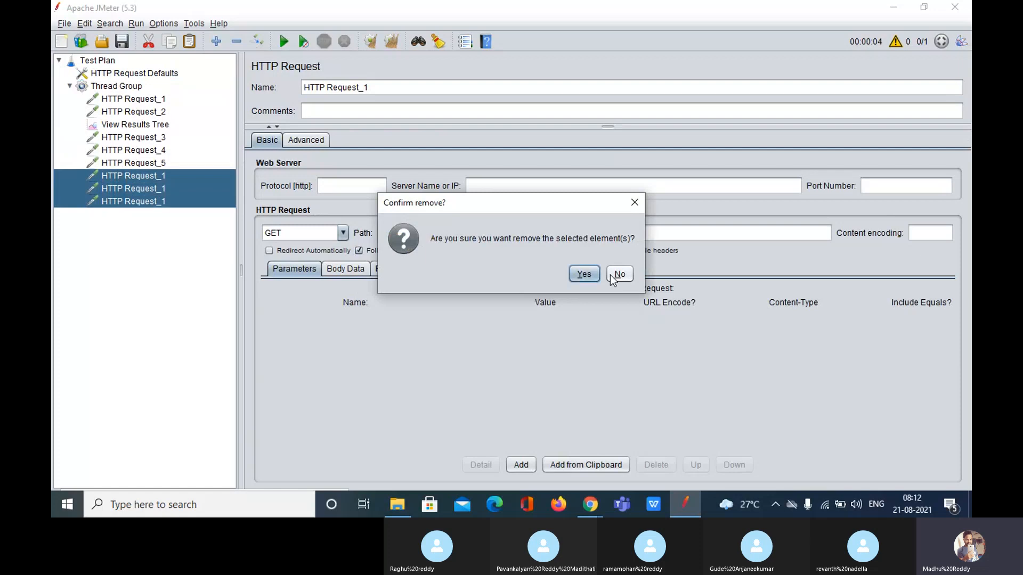
click(584, 274)
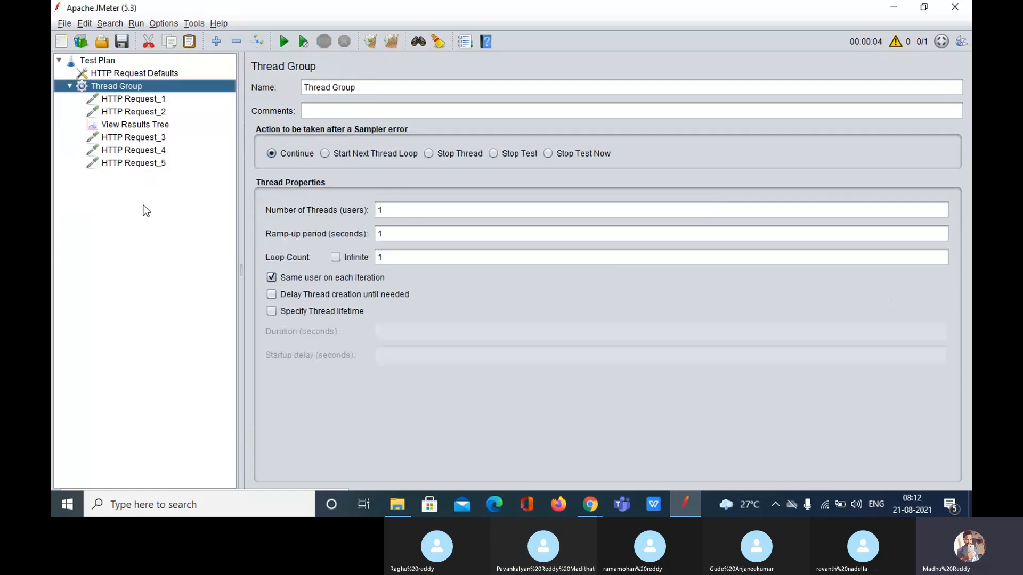
Move HTTP Request_3 through HTTP Request_5 together above View Results Tree
click(130, 138)
key(shift+Down)
key(shift+Down)
drag(129, 138, 117, 120)
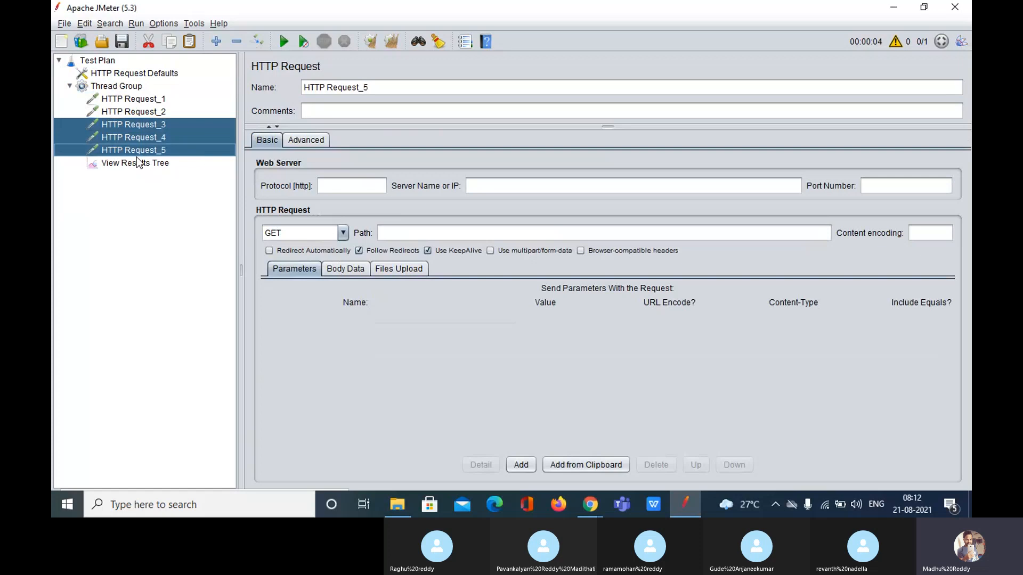
Review the request samplers, confirming blank protocol, server and port fields
click(105, 101)
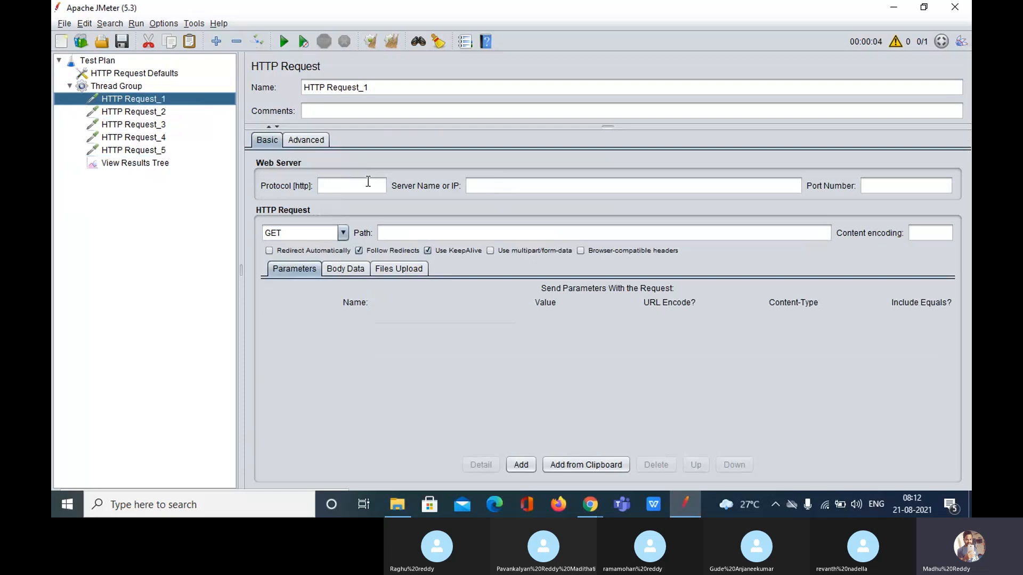
click(127, 112)
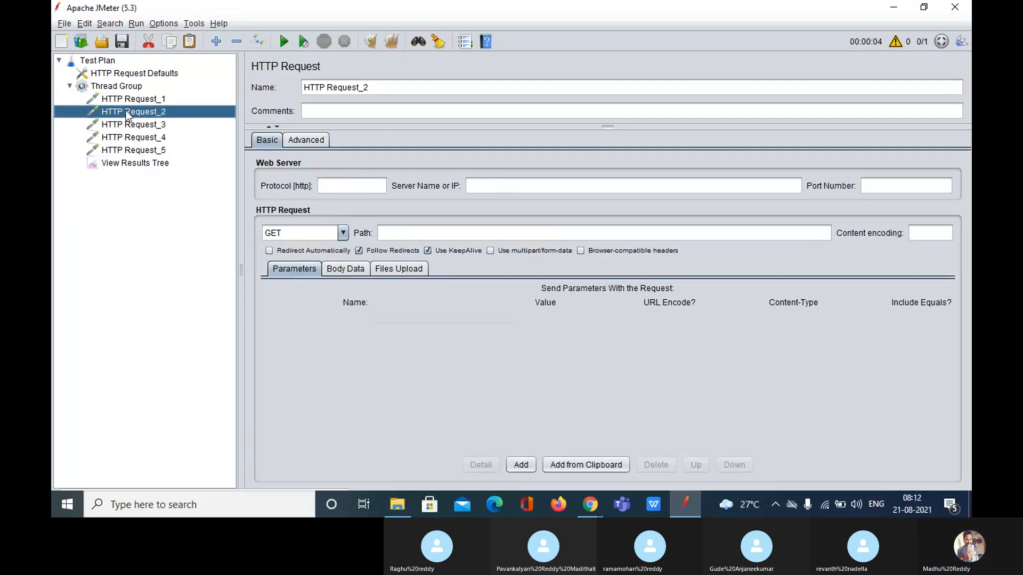
key(Down)
key(Down)
key(Down)
key(Up)
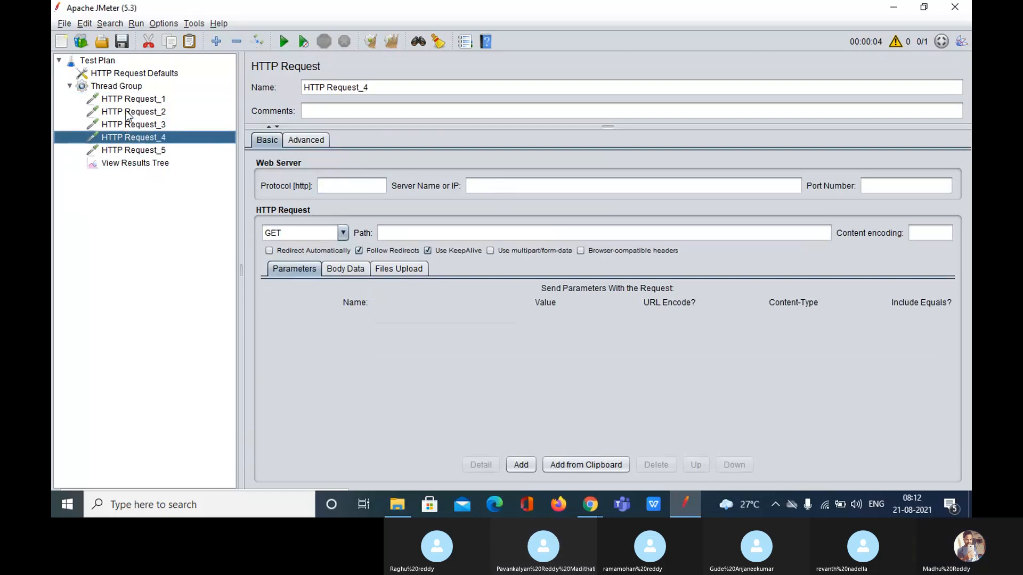
key(Up)
key(Up)
key(Up)
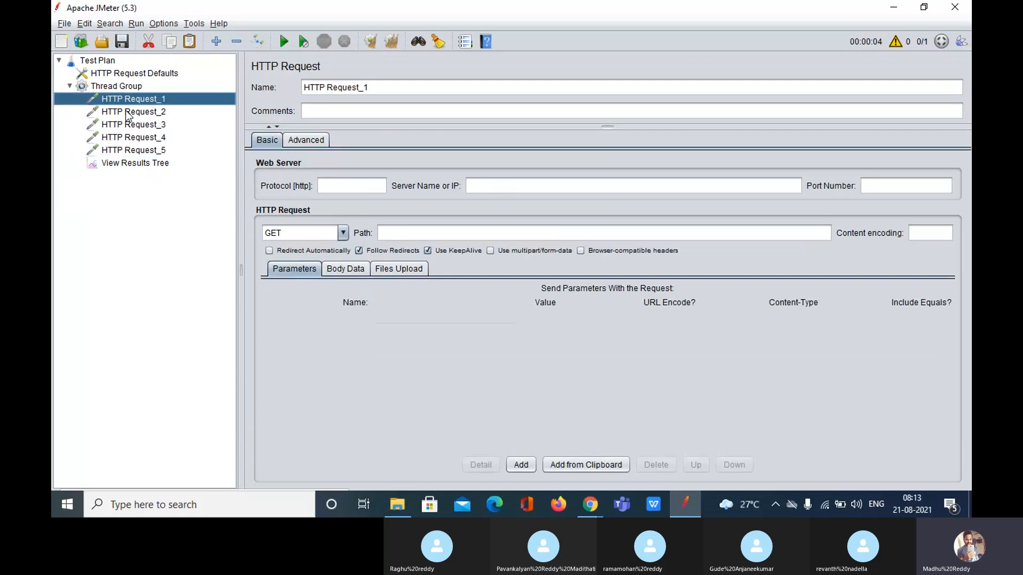
Try reopening recent plan User Defined Variables.jmx, discarding changes; dismiss the file-not-found error
click(424, 233)
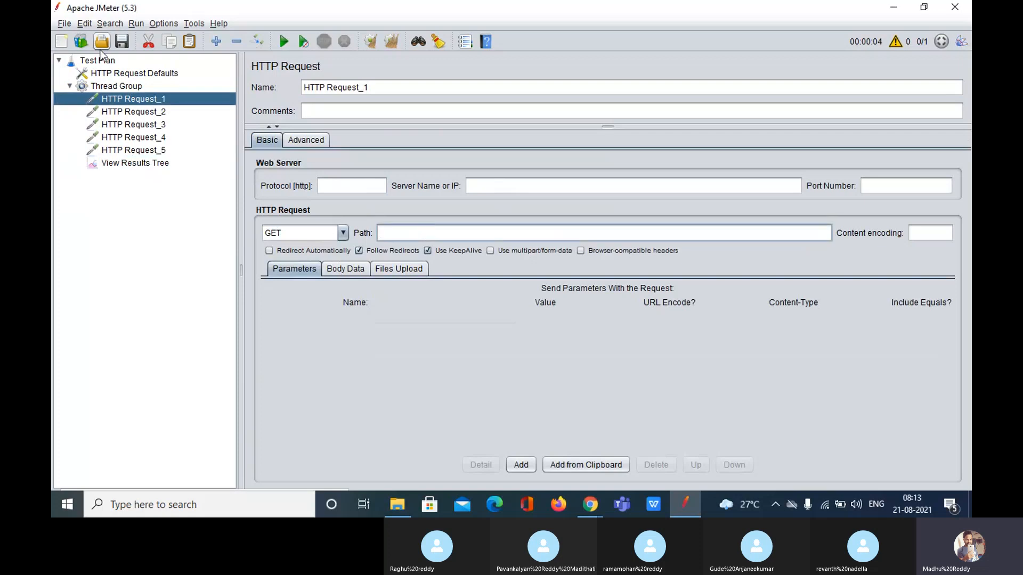
click(63, 23)
mouse_move(117, 79)
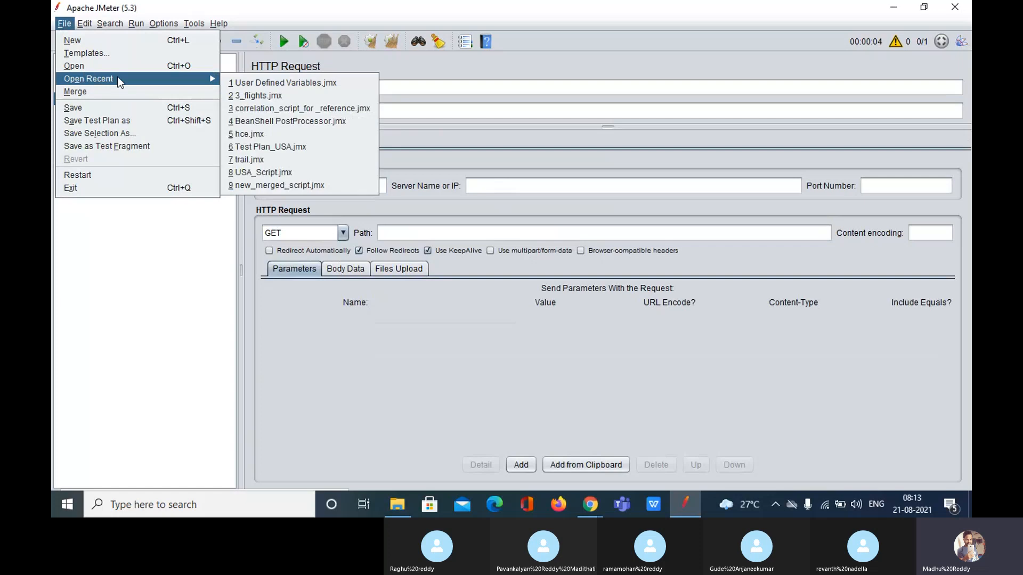
click(264, 81)
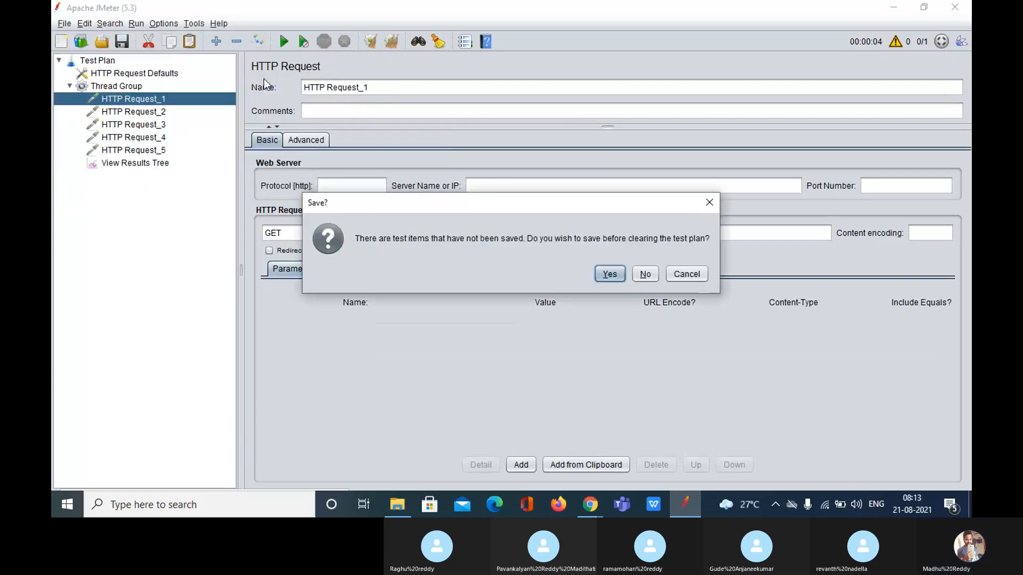
click(645, 275)
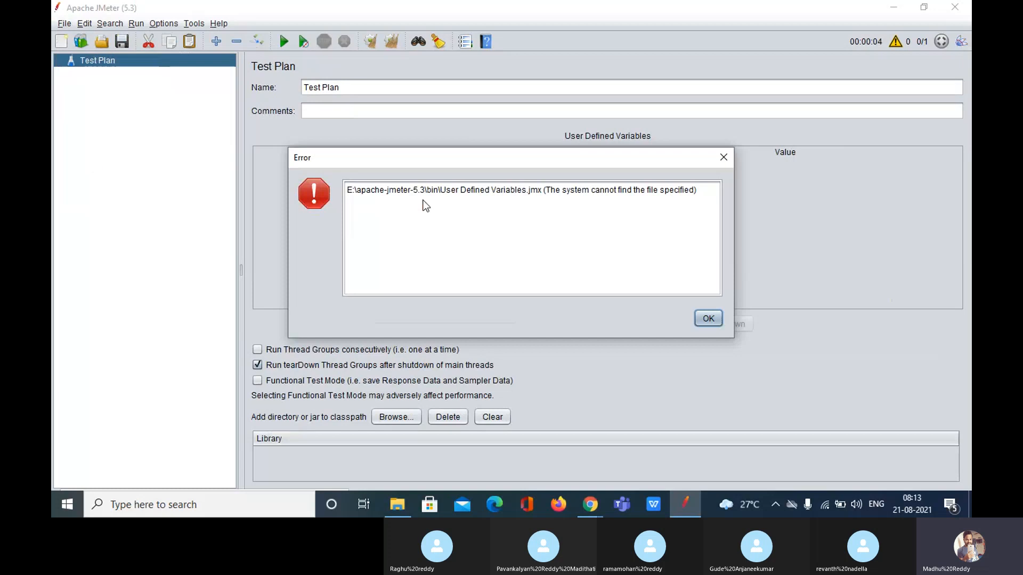
click(720, 321)
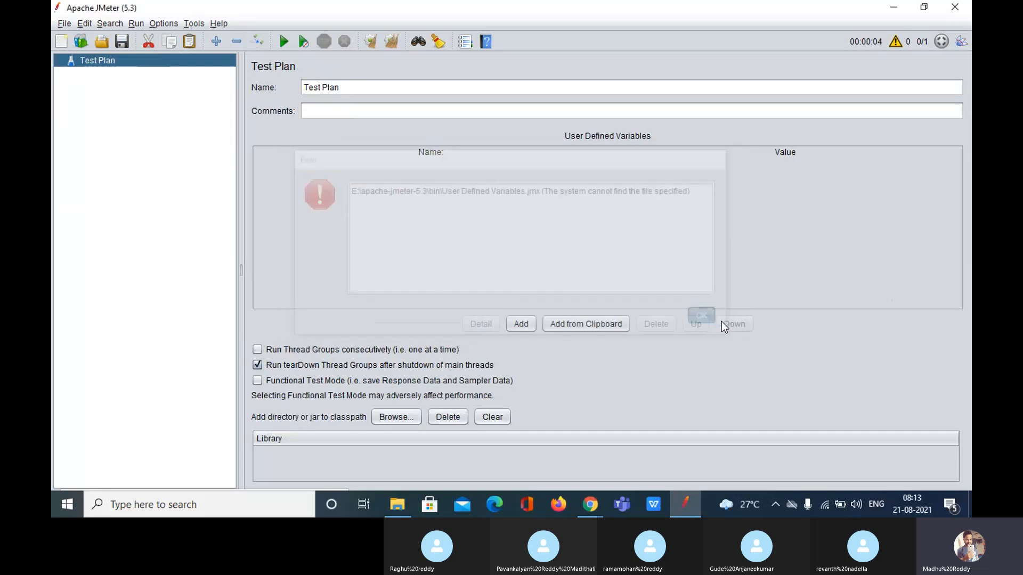
Load hce.jmx from the recent files list
click(61, 24)
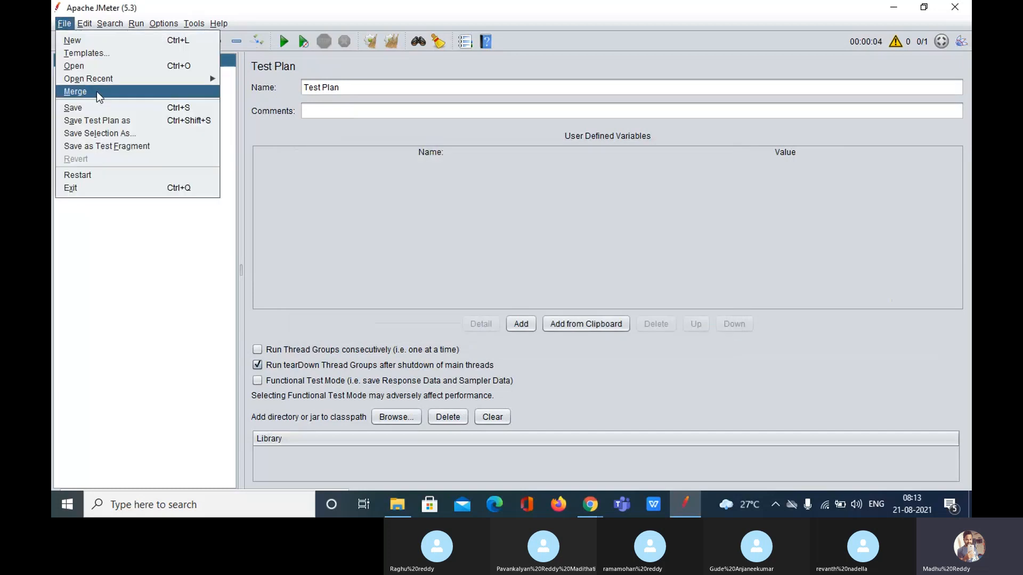
mouse_move(198, 80)
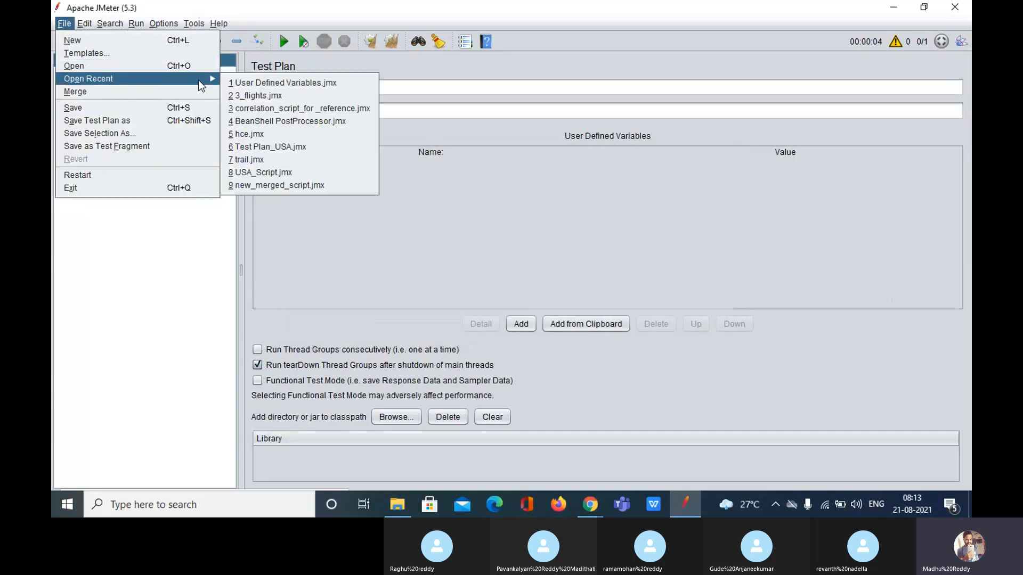
click(279, 134)
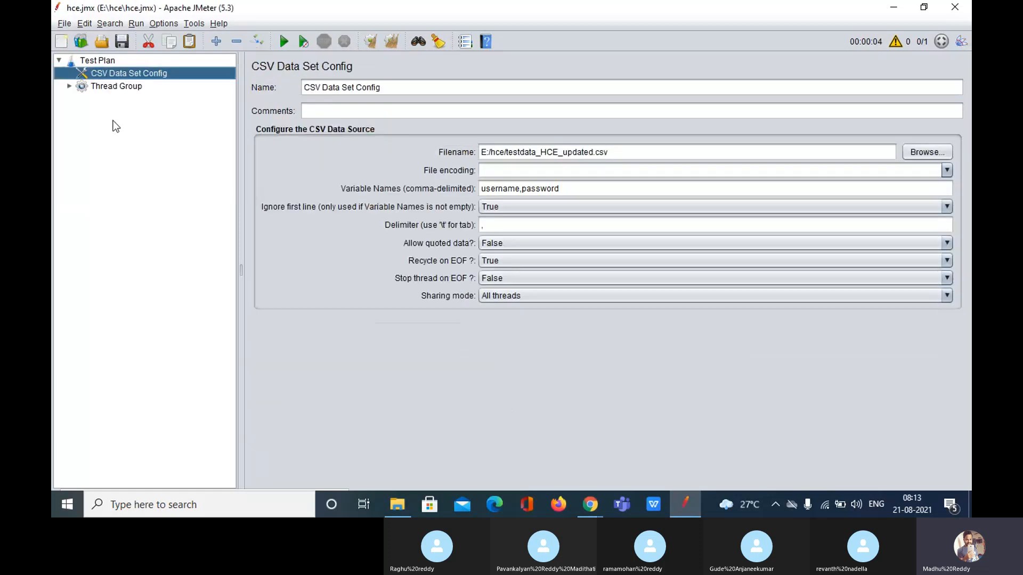
Expand the Thread Group fully and inspect Access token's server 192.168.0.122 and port 8000
double_click(108, 88)
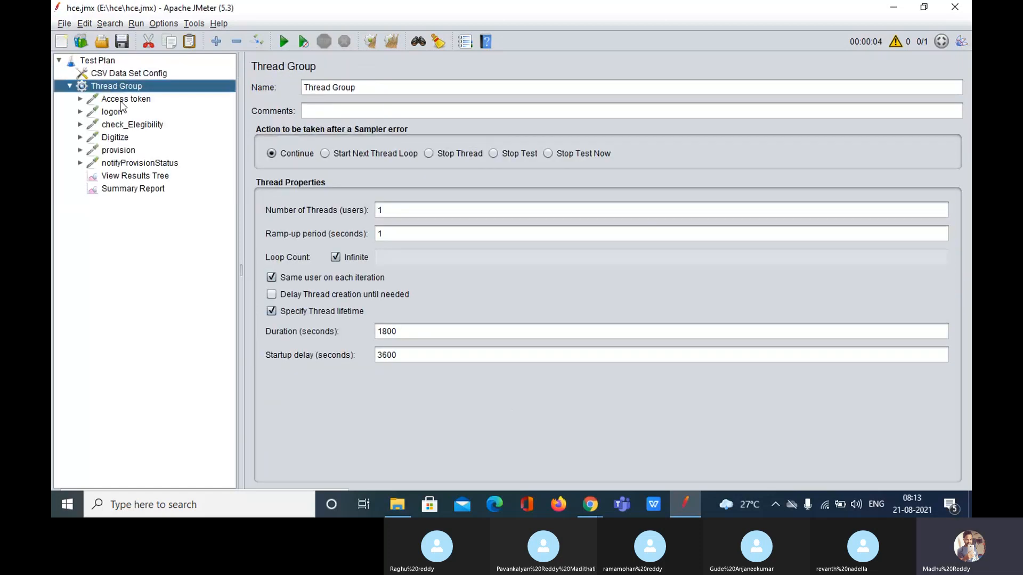
click(218, 42)
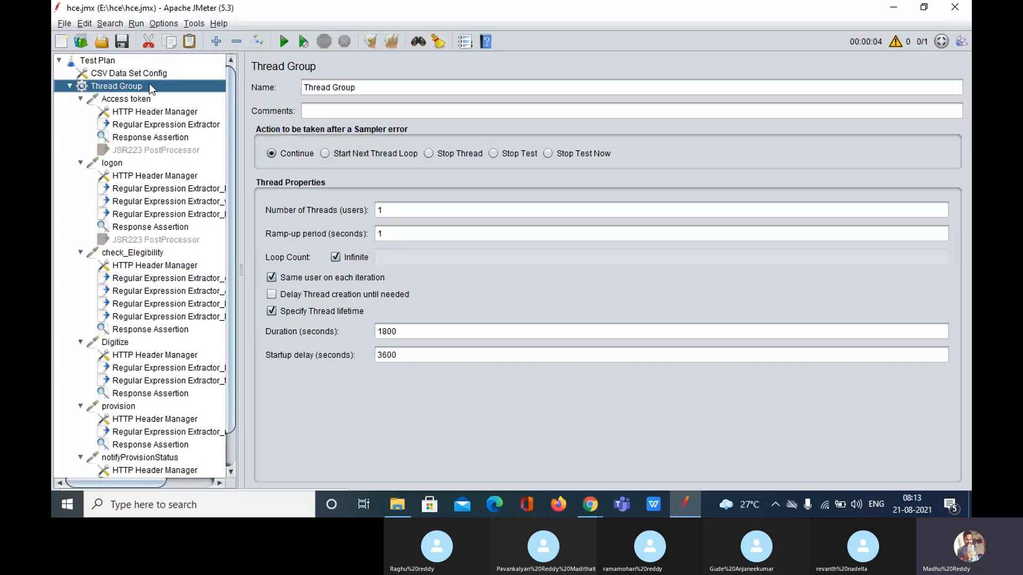
click(134, 100)
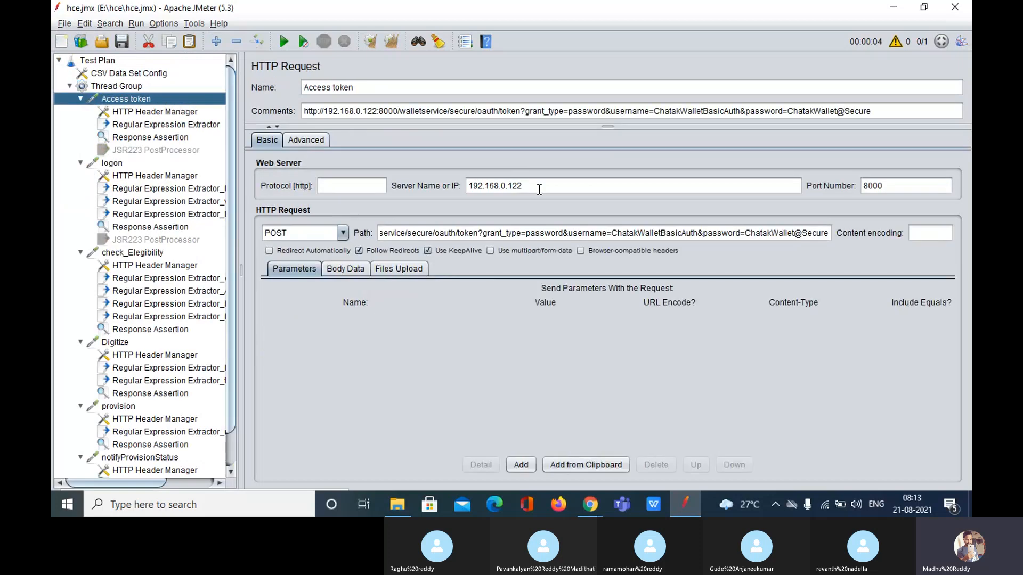
drag(539, 190, 464, 187)
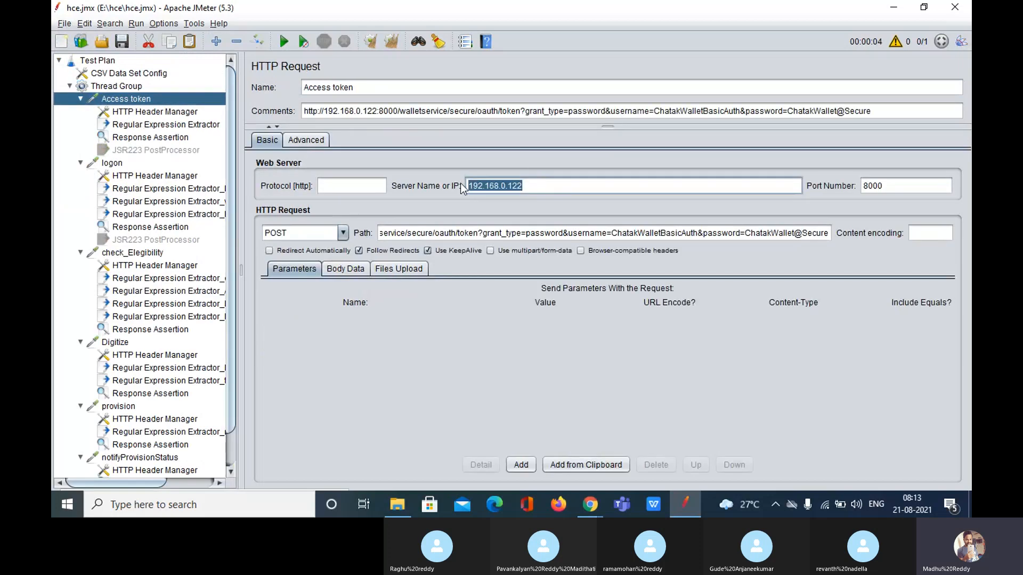
click(540, 188)
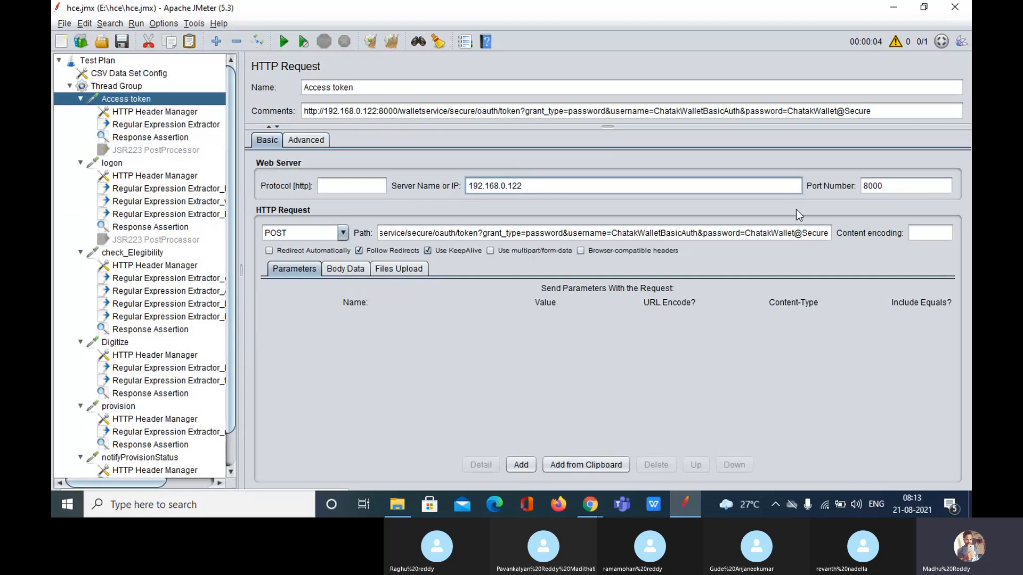
drag(920, 187, 824, 188)
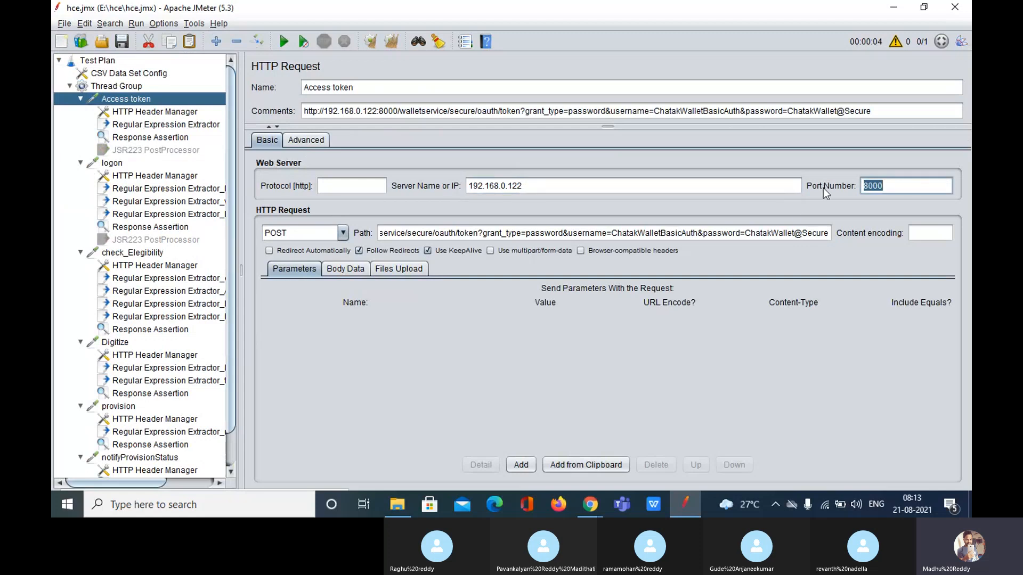
Confirm logon and check_Elegibility also use server 192.168.0.122 and port 8000
click(107, 163)
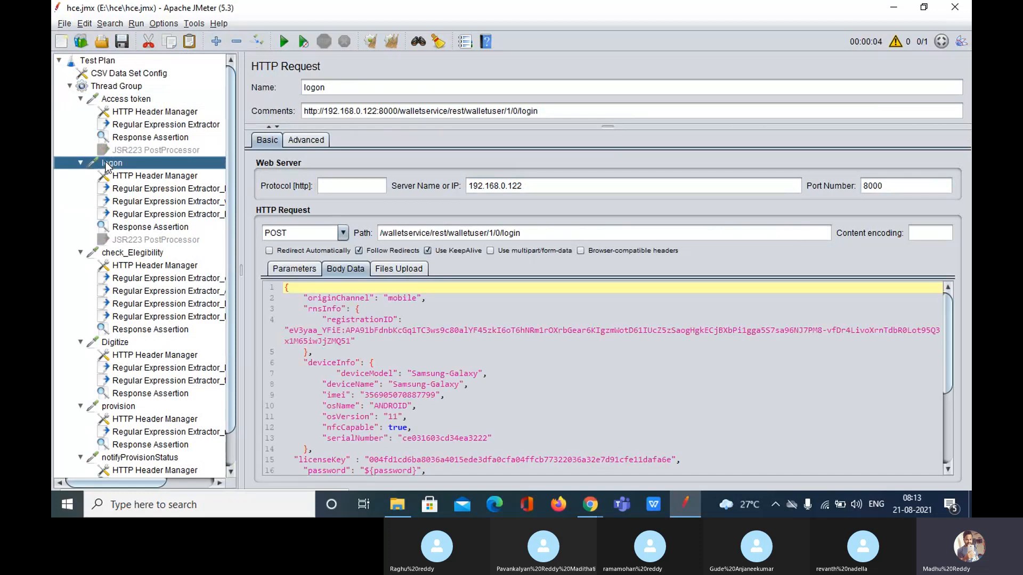
double_click(542, 194)
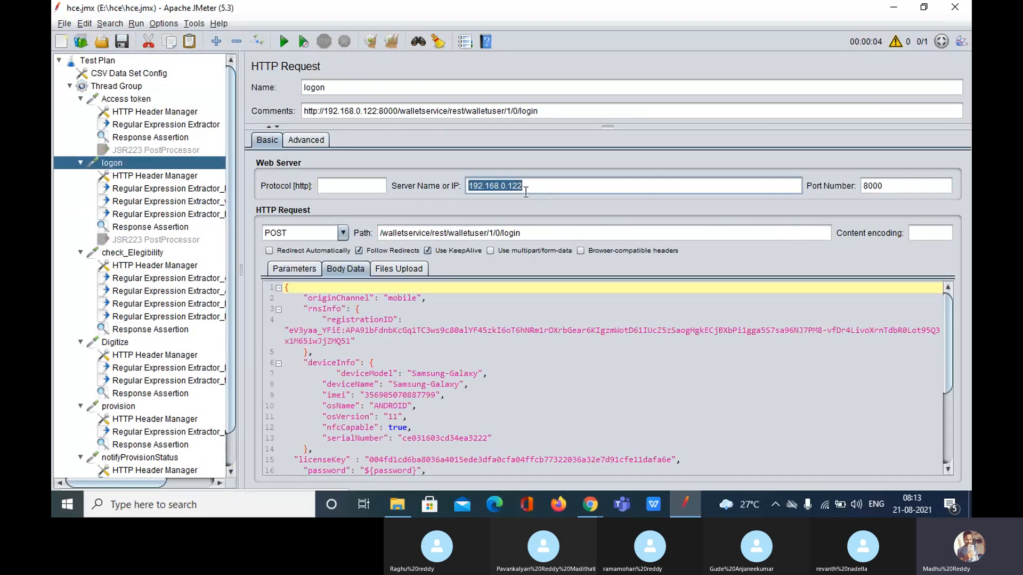
click(900, 190)
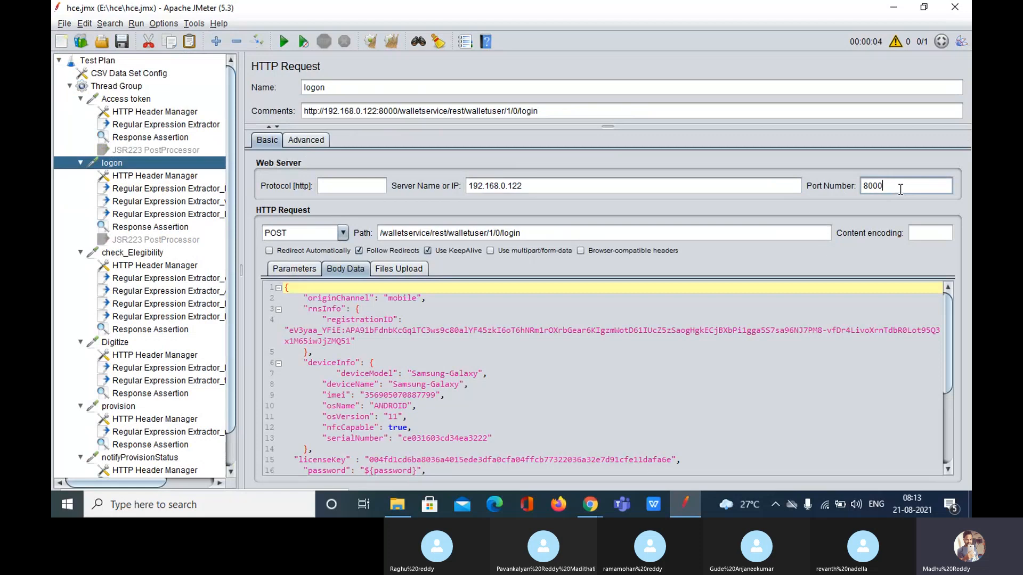
drag(900, 190, 832, 195)
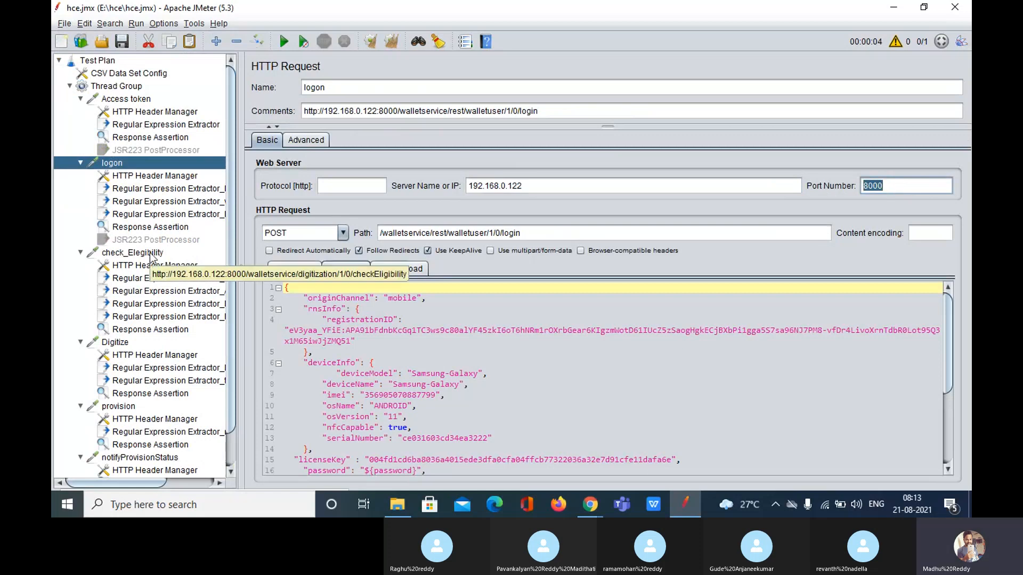
click(151, 256)
drag(547, 191, 468, 186)
drag(900, 186, 851, 190)
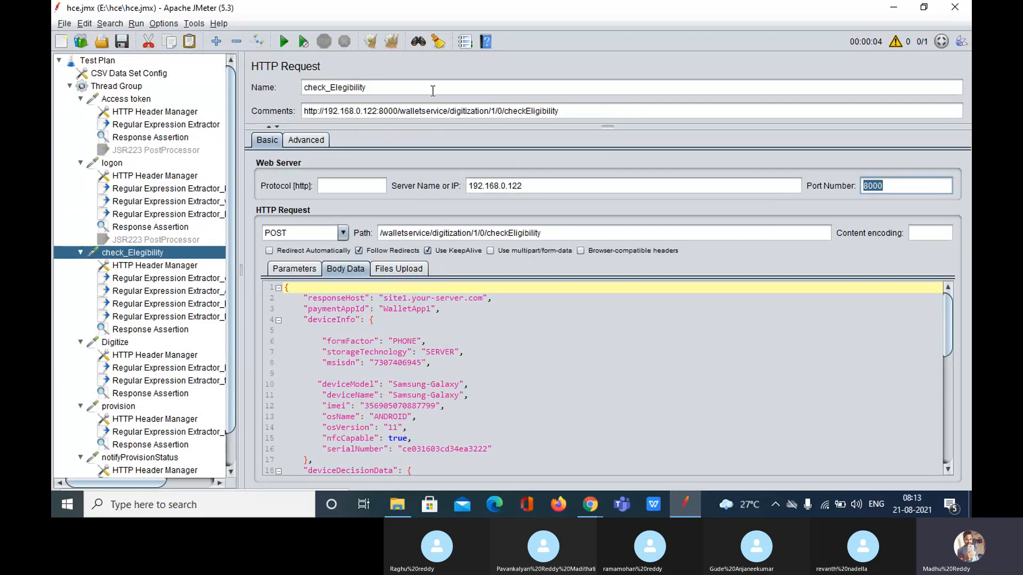
click(127, 100)
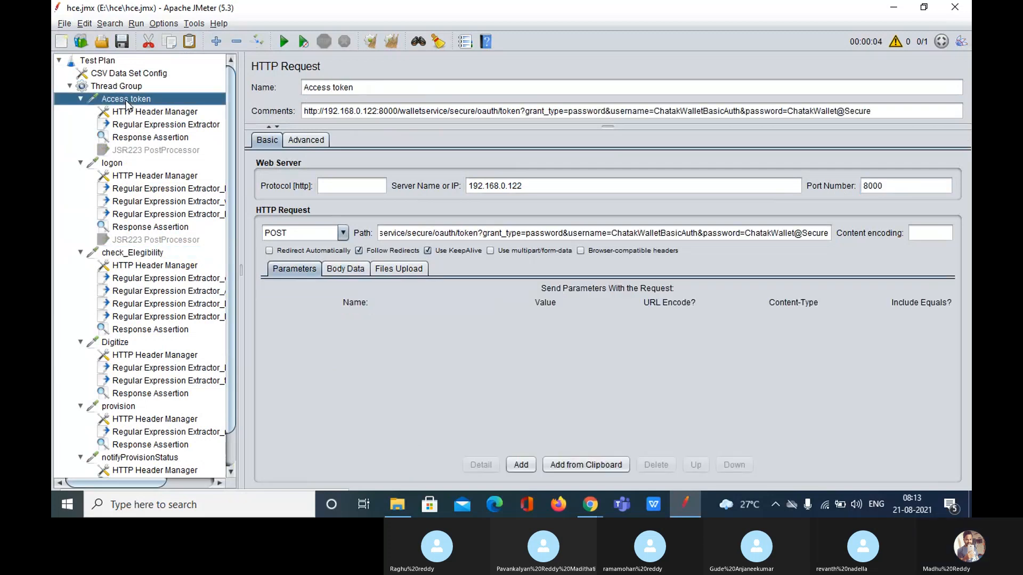
Collapse the Access token, logon, check_Elegibility, Digitize and provision samplers
double_click(126, 100)
double_click(122, 113)
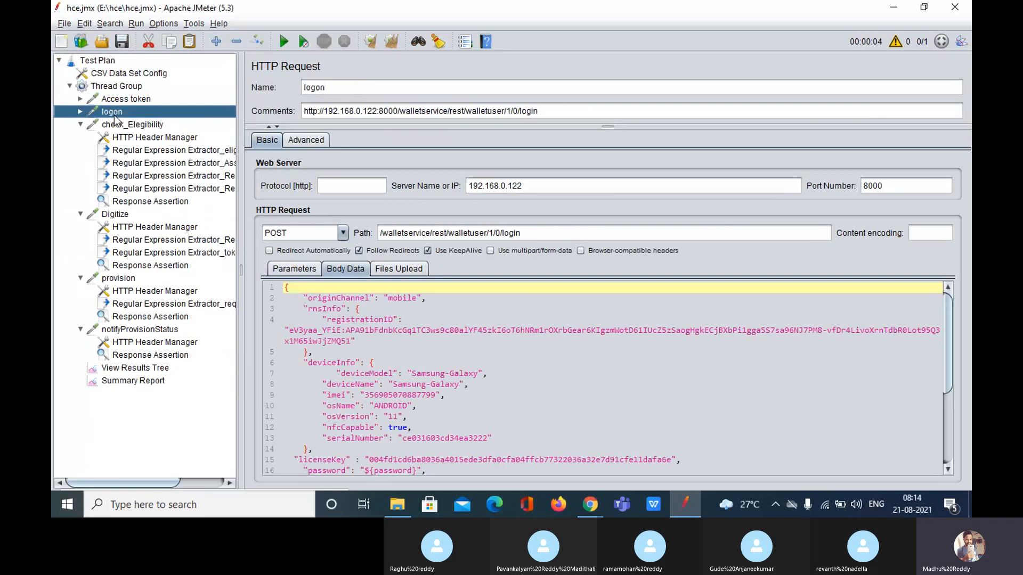
click(126, 124)
double_click(126, 125)
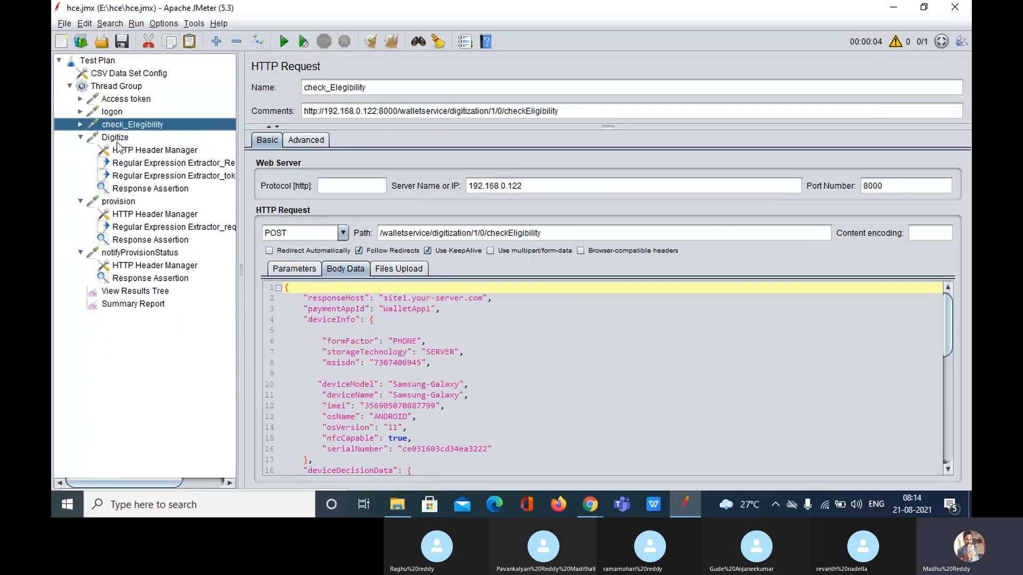
click(117, 138)
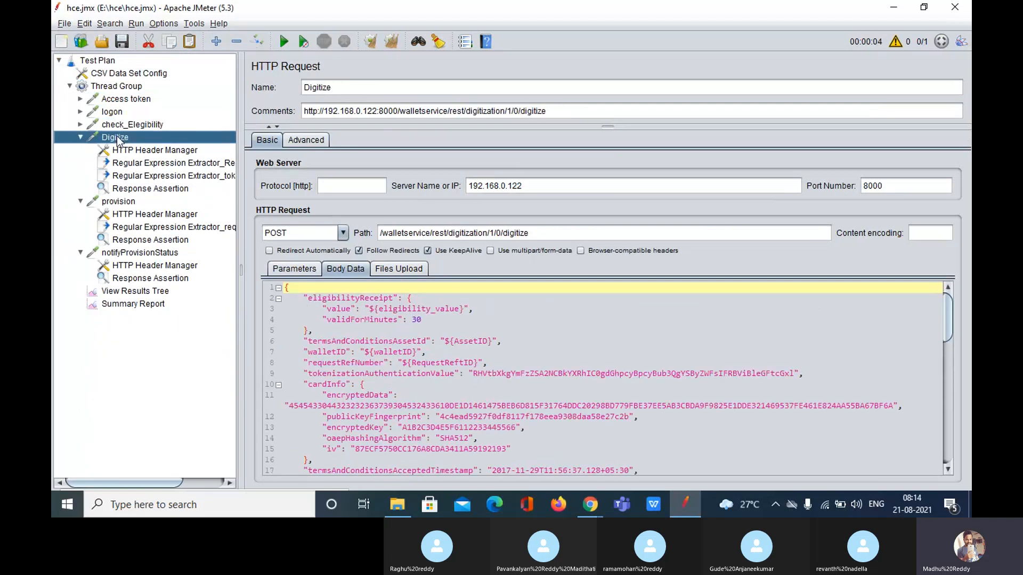
double_click(117, 139)
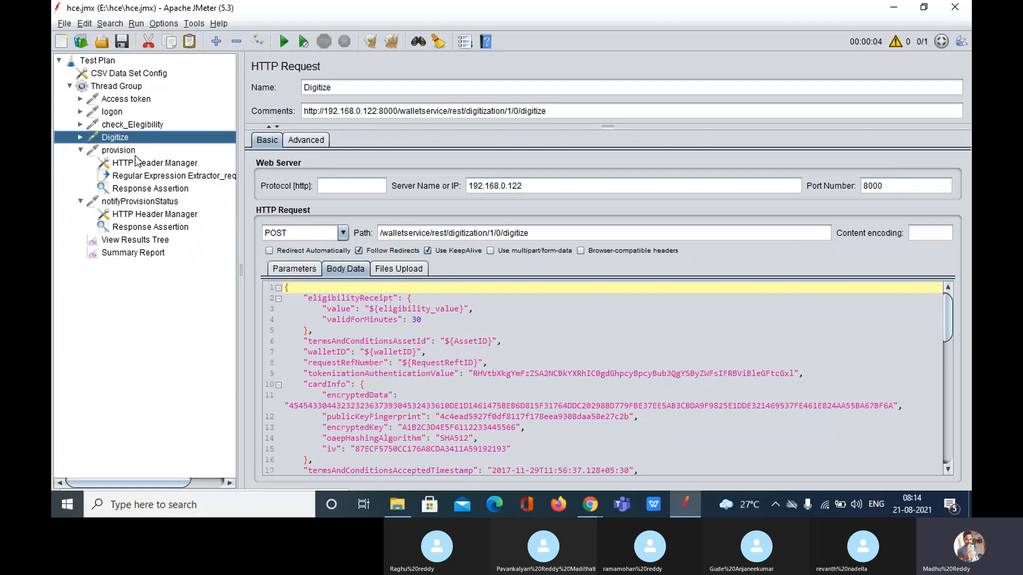
double_click(118, 150)
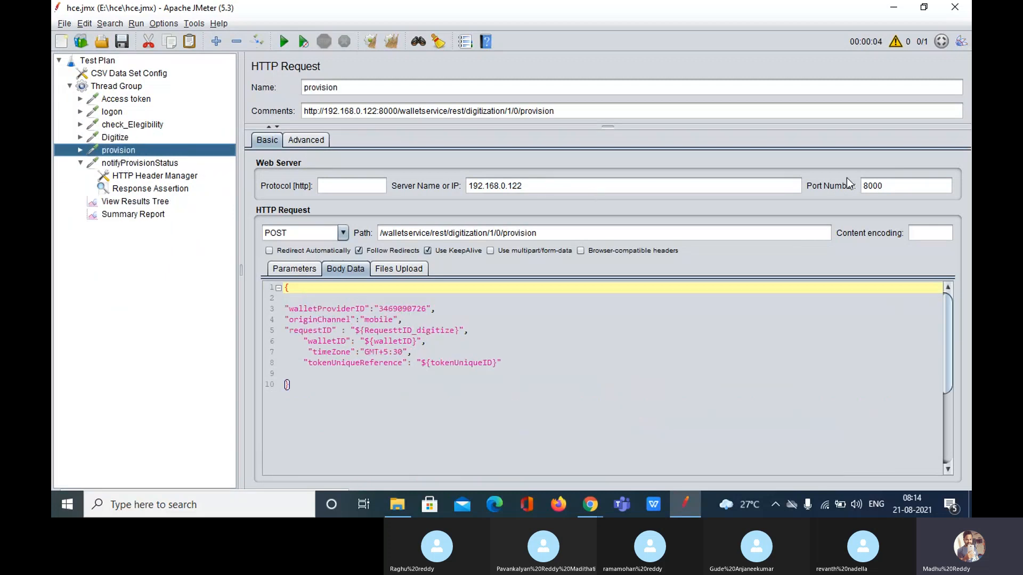
click(889, 186)
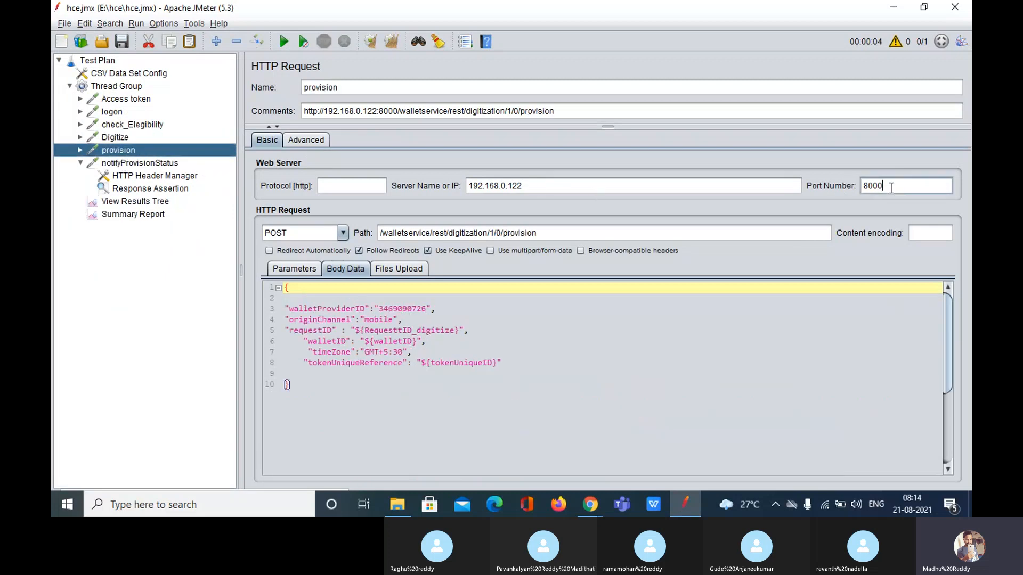
click(127, 164)
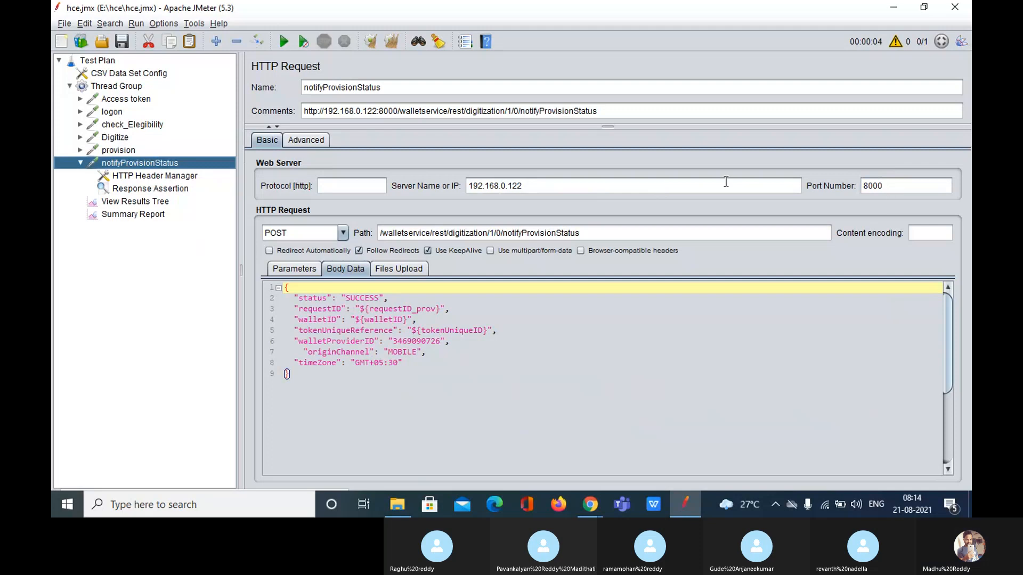
Step down through the requests from Access token and collapse notifyProvisionStatus
click(142, 100)
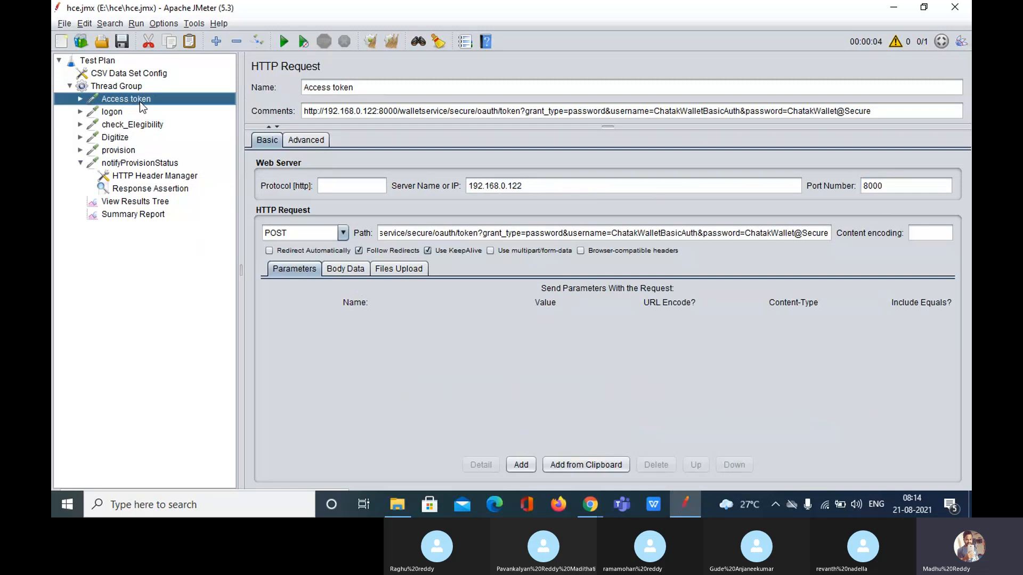
key(Down)
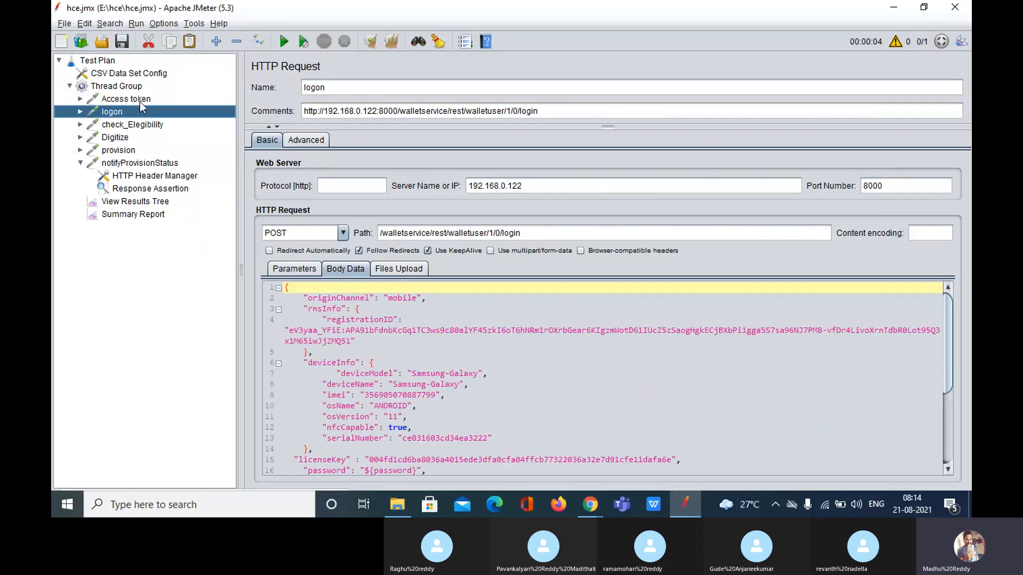
key(Down)
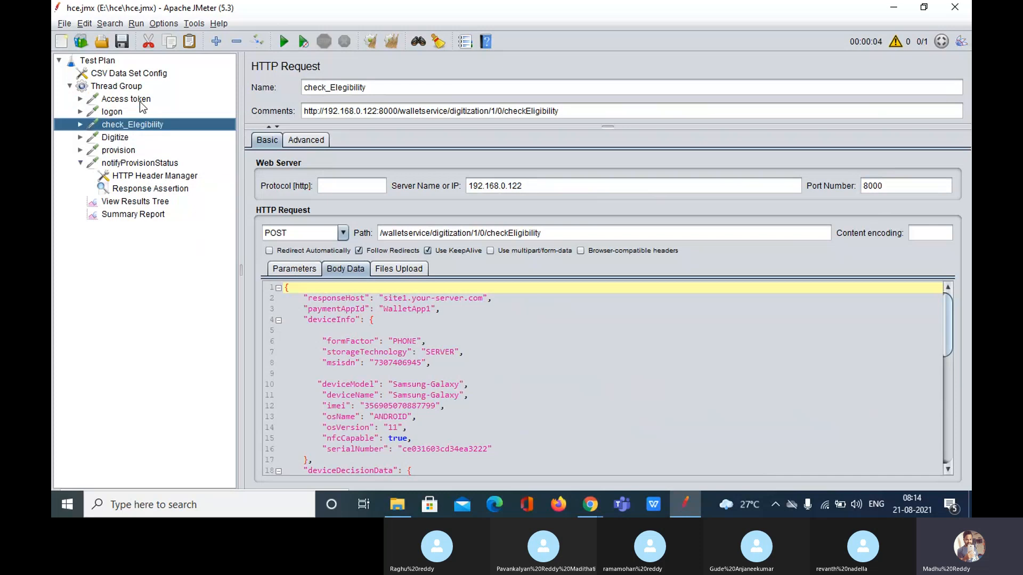
key(Down)
key(Down)
key(Down)
key(Down)
key(Down)
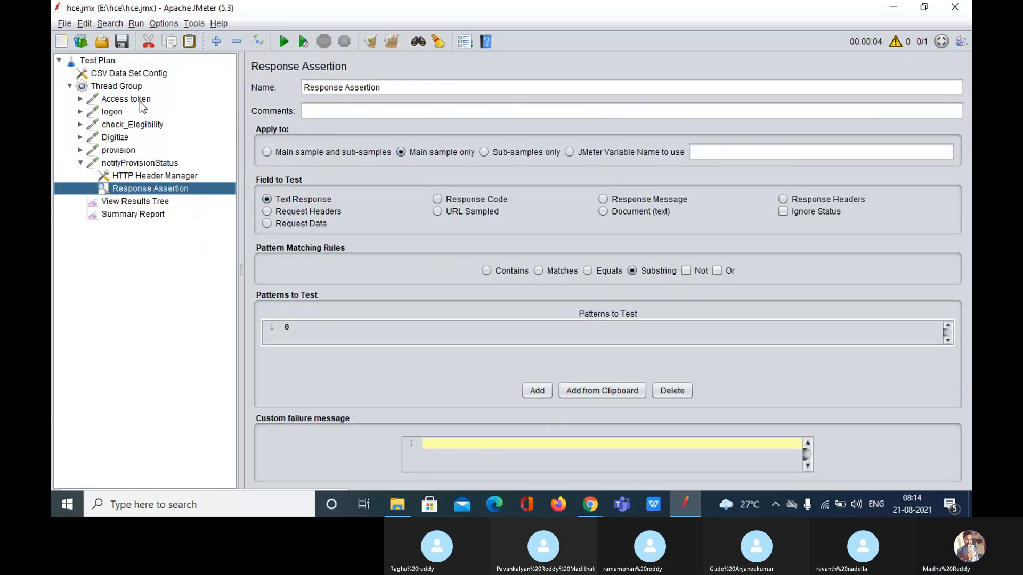
double_click(125, 163)
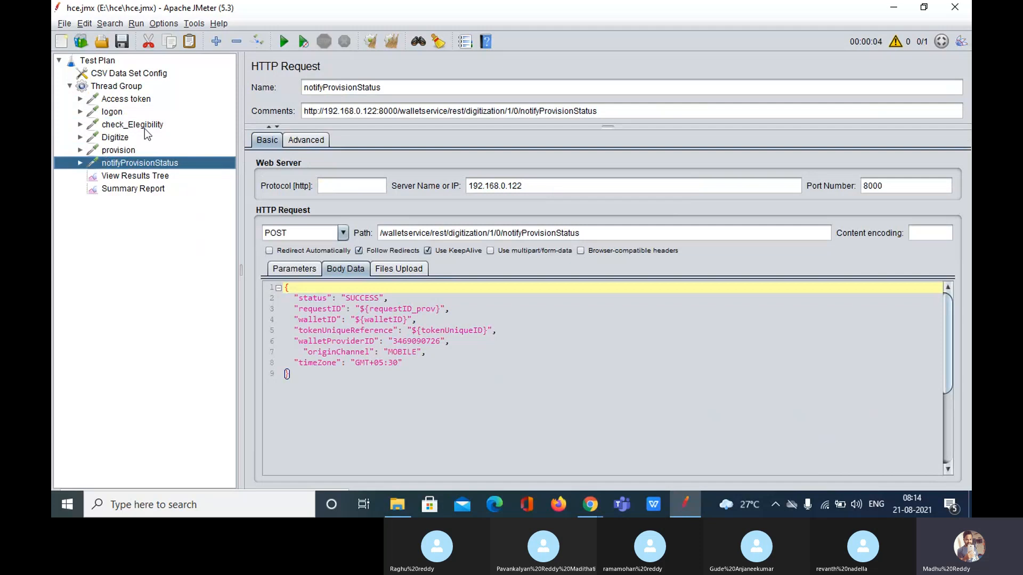
click(122, 101)
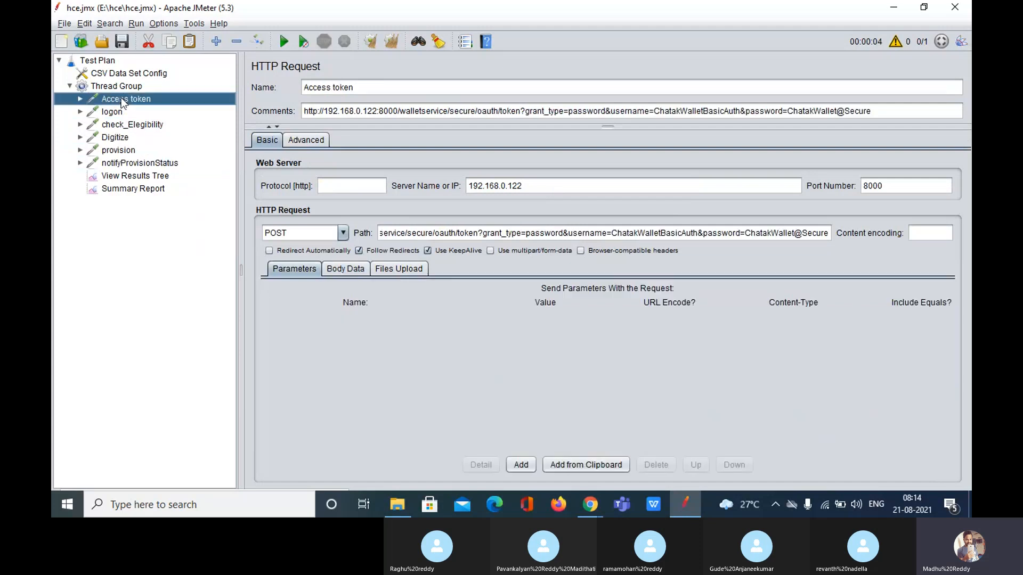
click(546, 191)
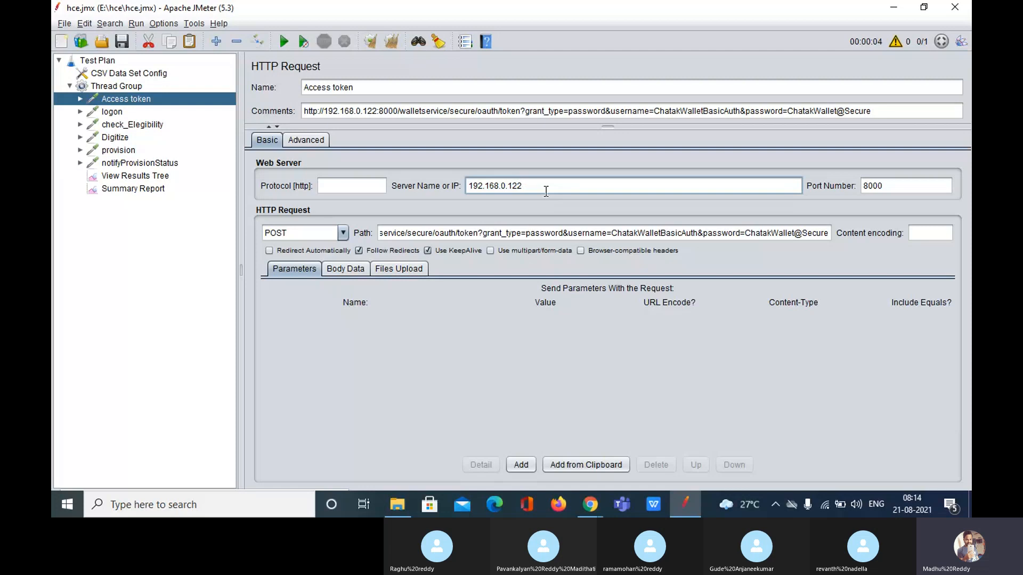
drag(538, 193, 450, 189)
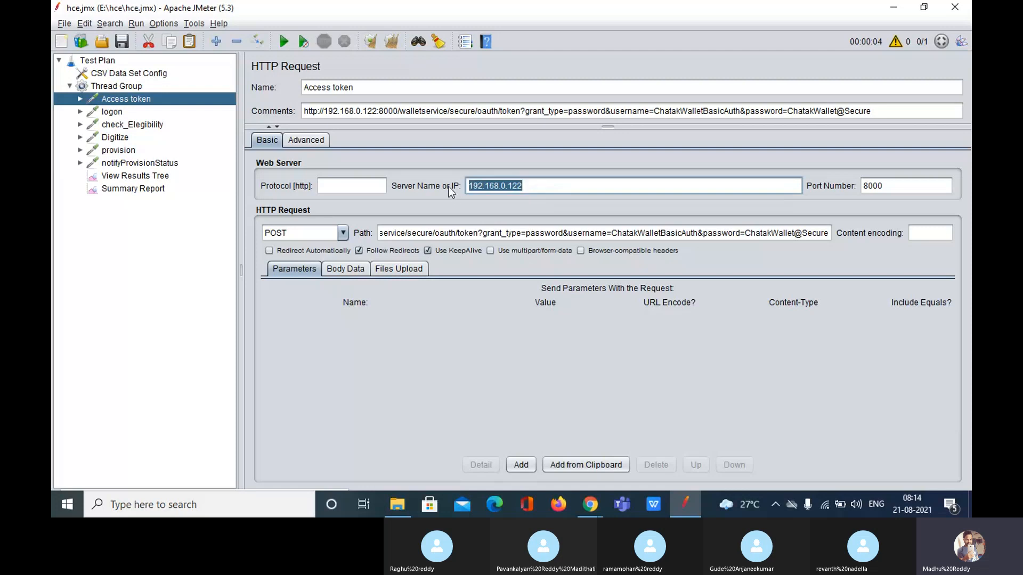
key(Tab)
key(ctrl+a)
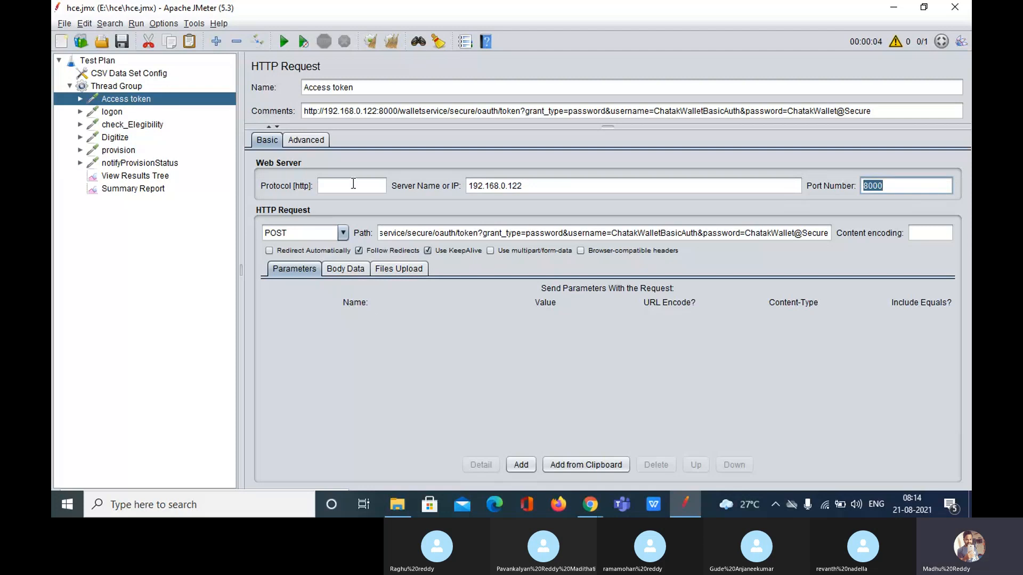
click(555, 184)
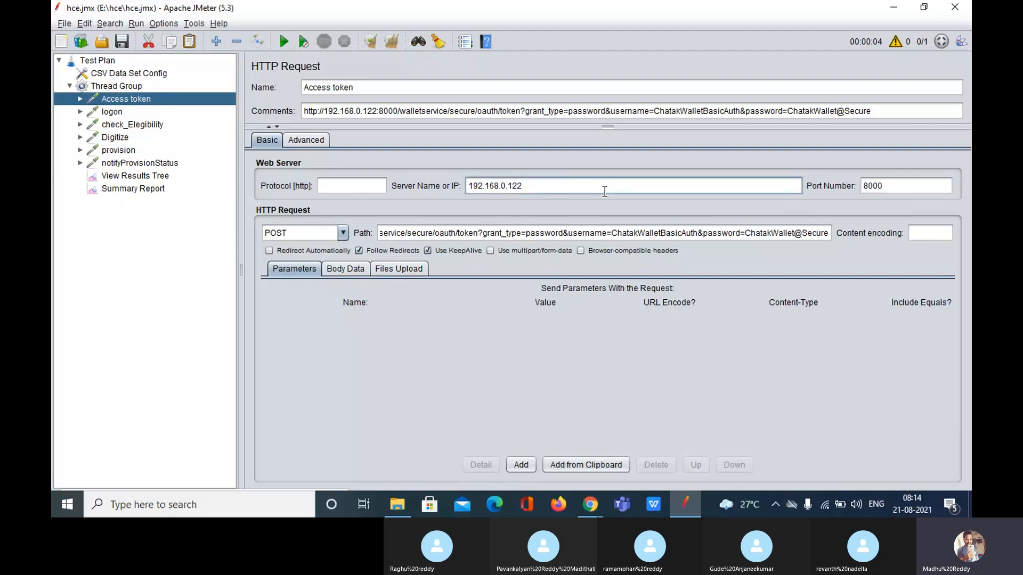
click(902, 183)
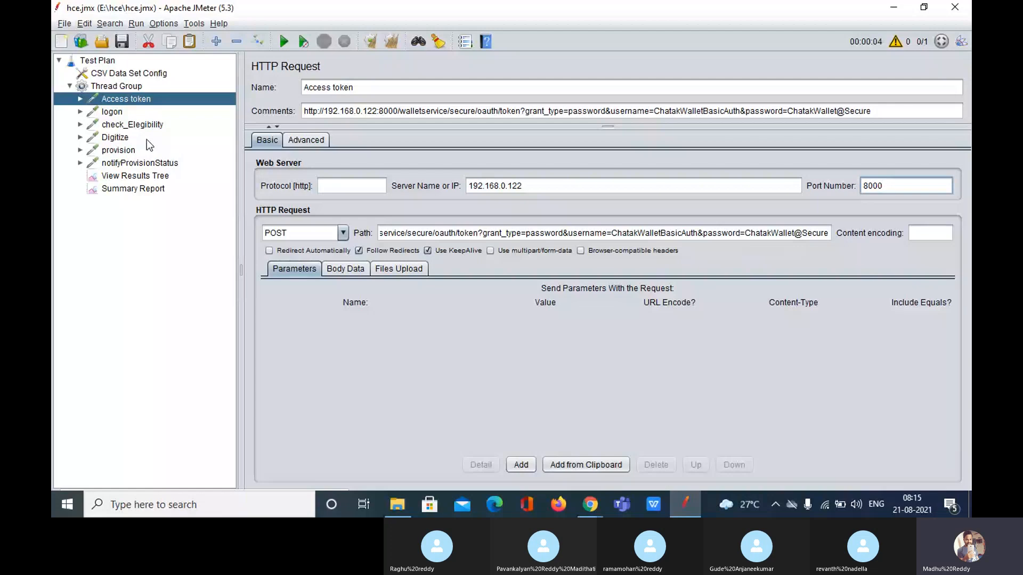
click(105, 62)
Add HTTP Request Defaults to the Test Plan and move it above Thread Group
right_click(106, 62)
mouse_move(213, 72)
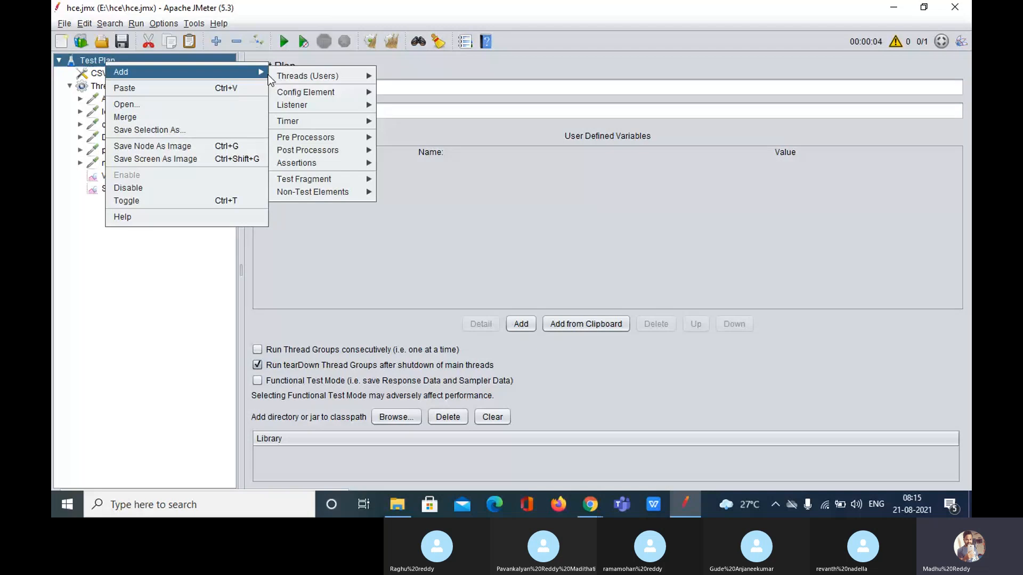
mouse_move(343, 91)
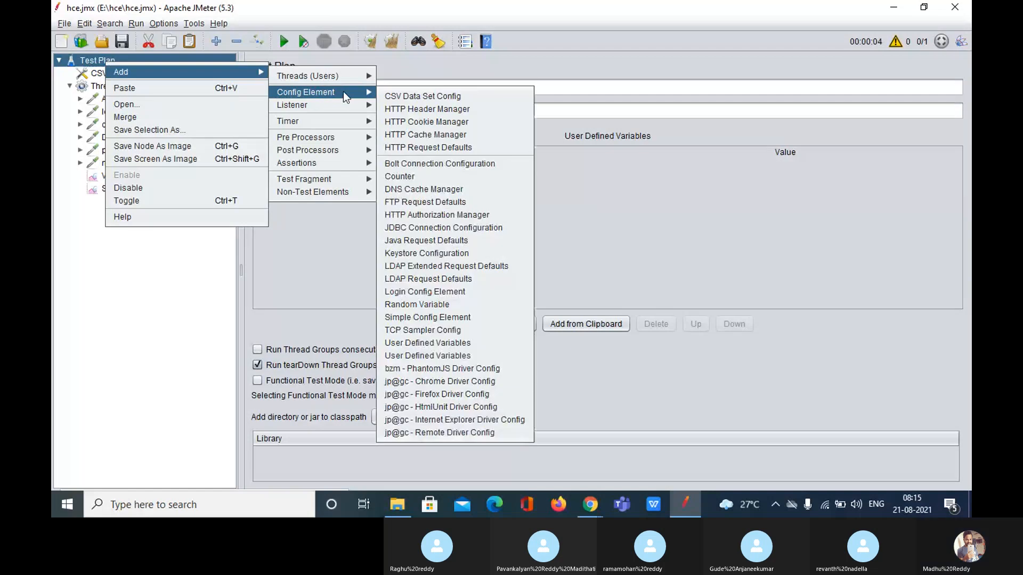
click(428, 147)
drag(182, 207, 122, 85)
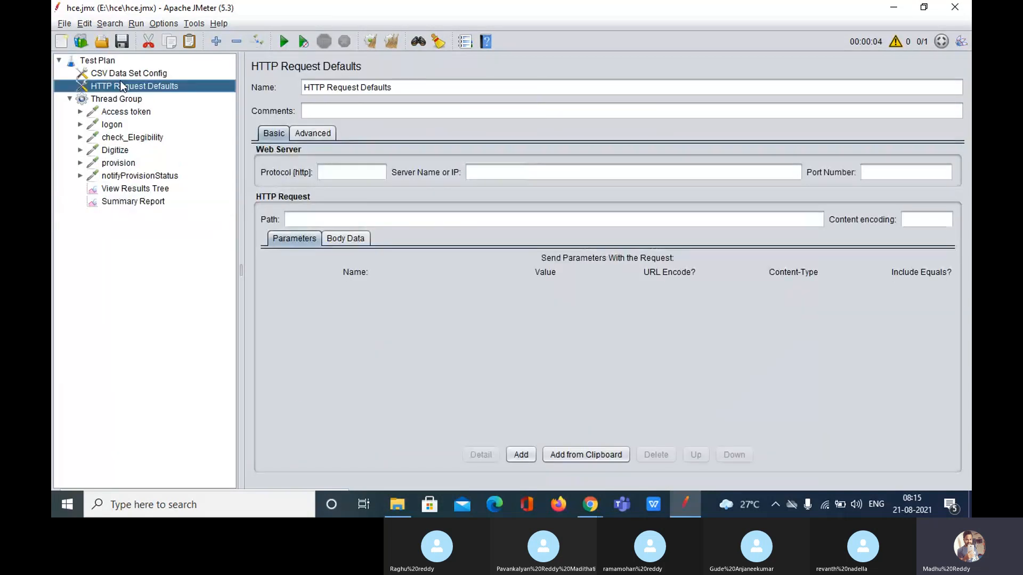
Set the default server to 192.168.0.122, copied from Access token, and port 8000
click(488, 178)
text(192)
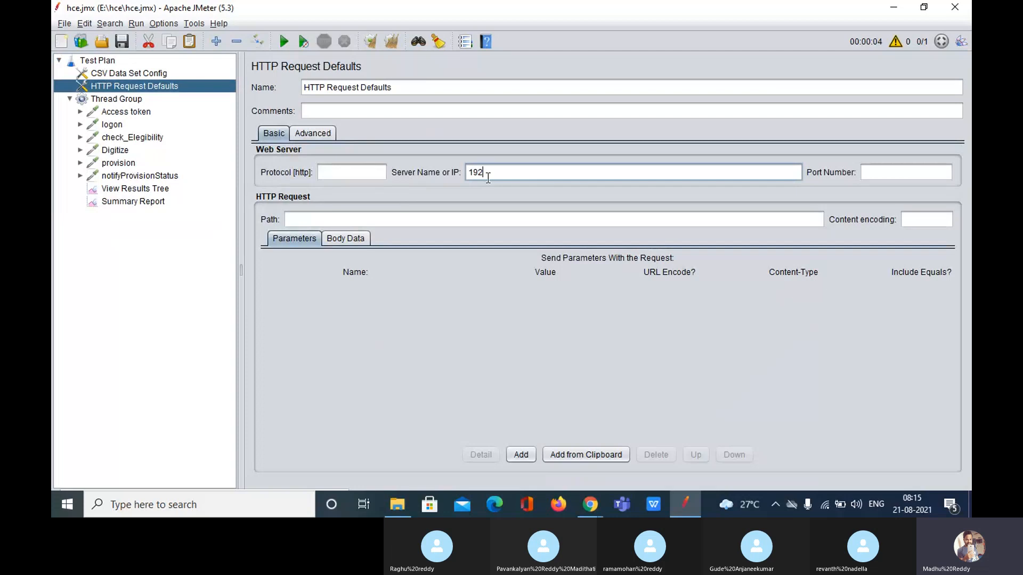
text(.168.)
click(126, 112)
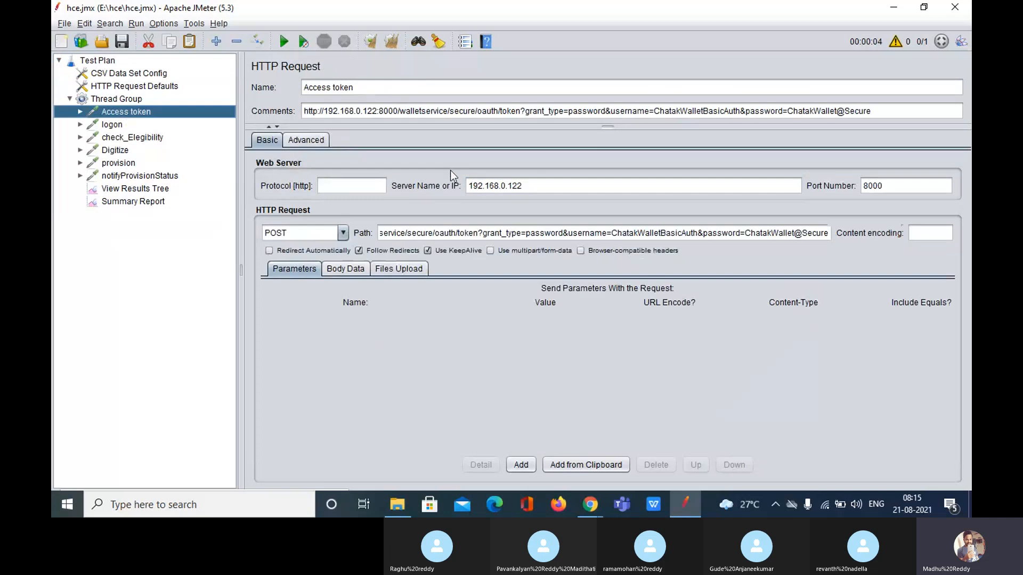
click(558, 189)
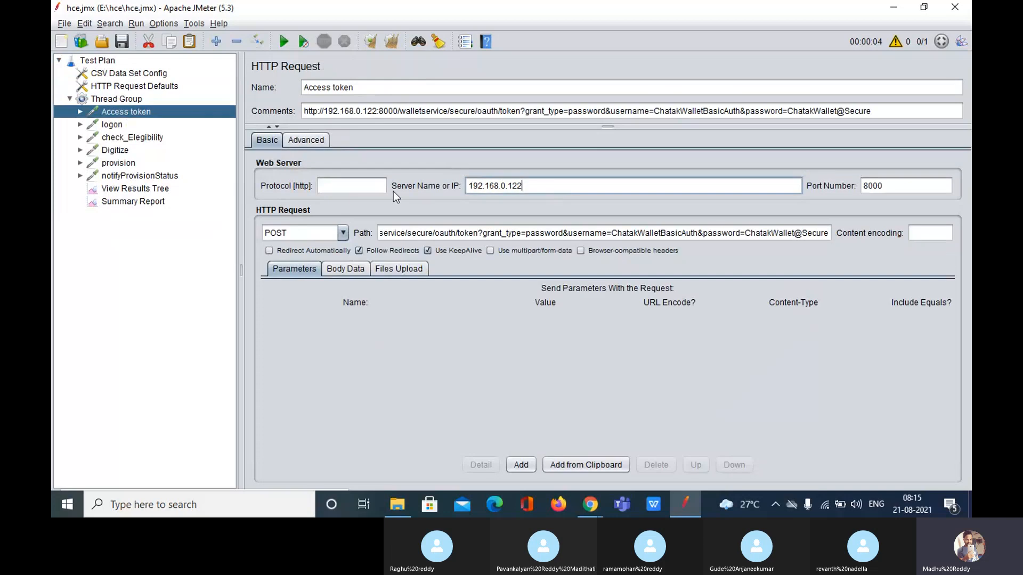
double_click(515, 184)
key(ctrl+c)
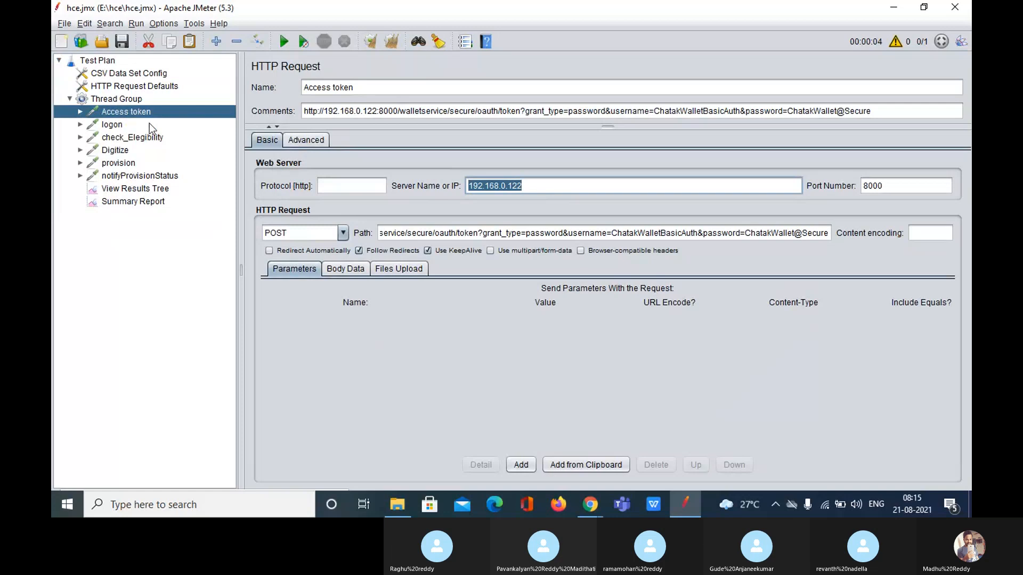
click(139, 90)
drag(546, 171, 440, 178)
key(ctrl+v)
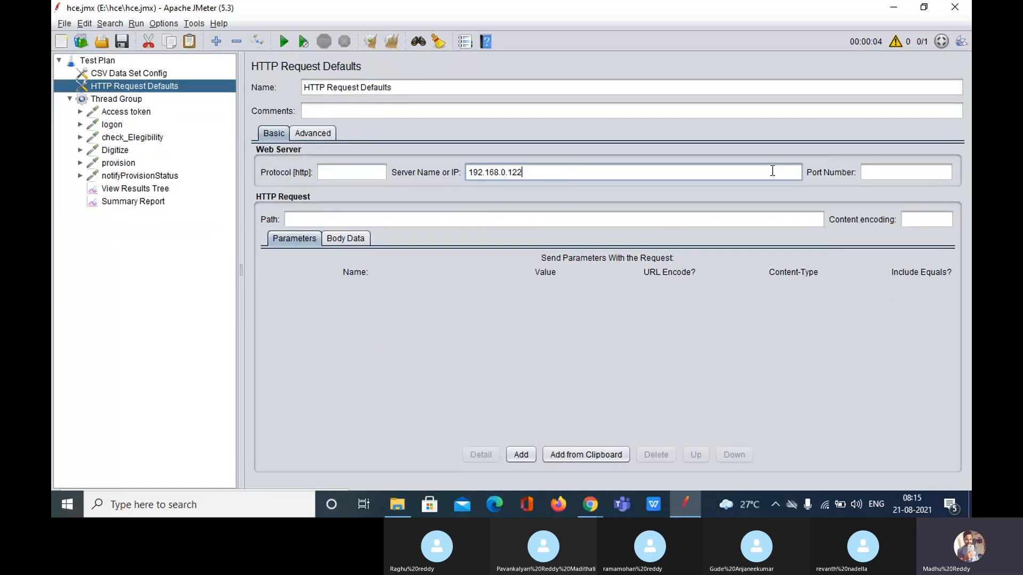
click(889, 171)
text(1)
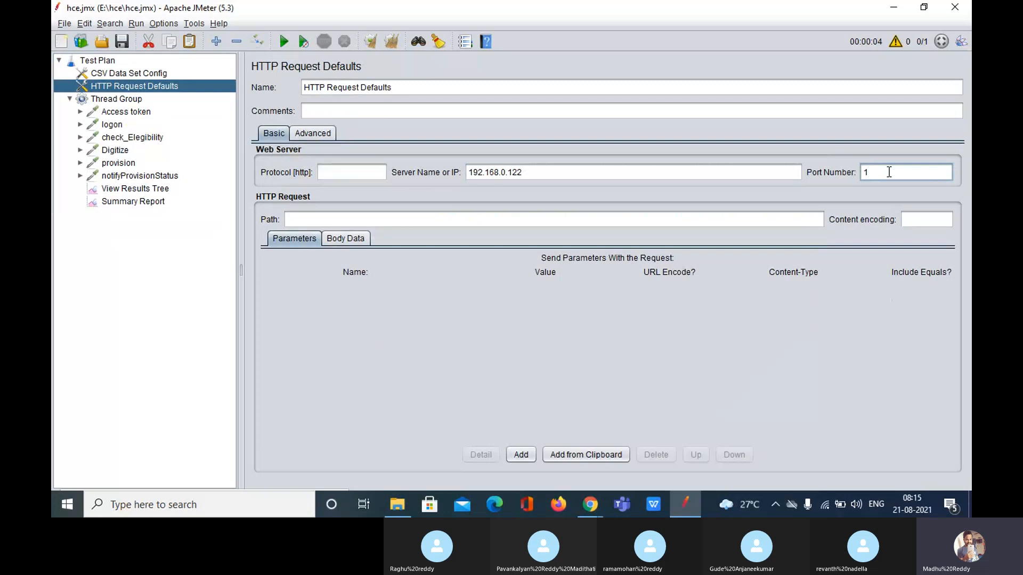
key(BackSpace)
text(8000)
Clear the Access token request's server name and port number
click(136, 189)
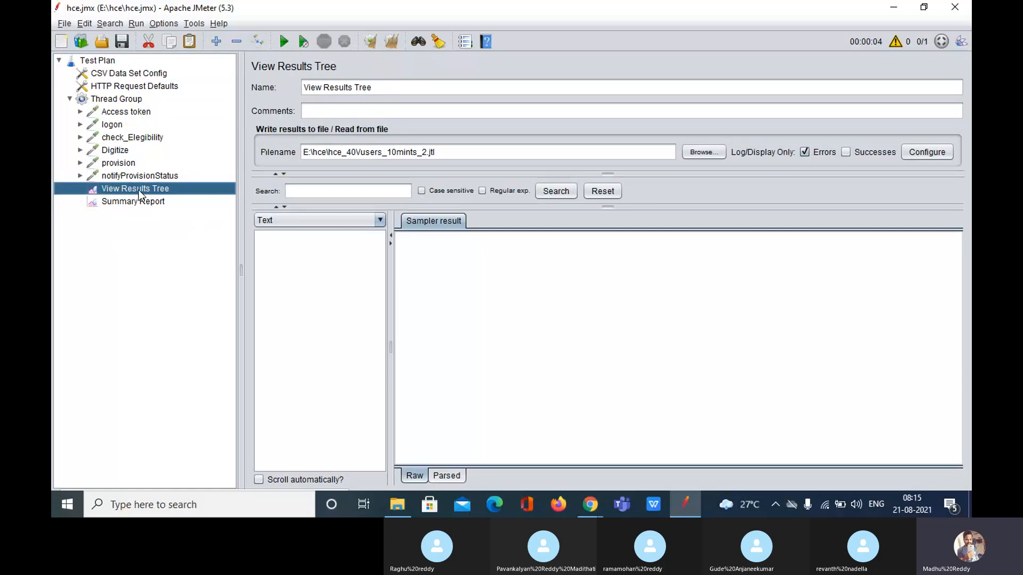
click(117, 111)
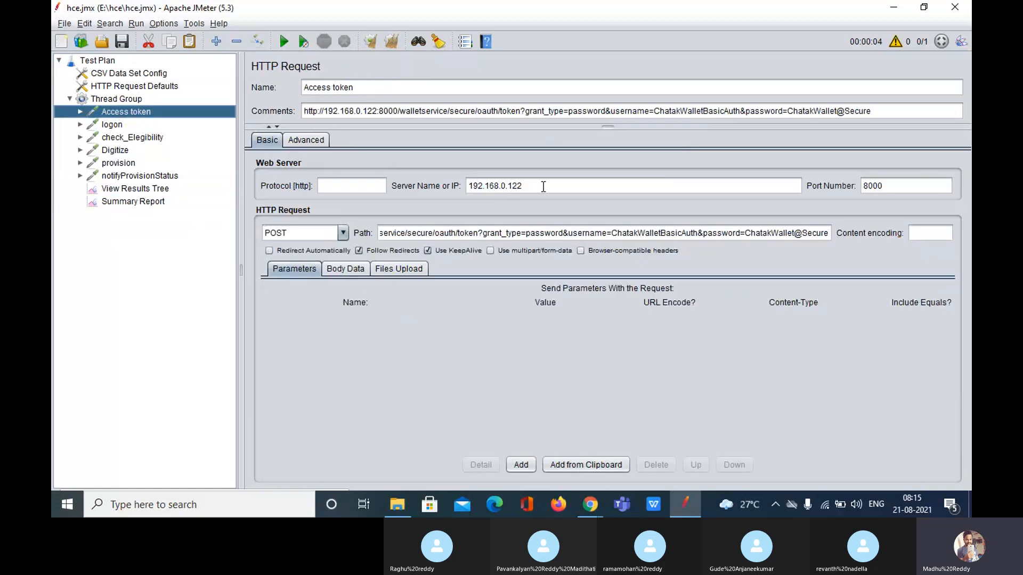
drag(527, 185, 436, 177)
key(BackSpace)
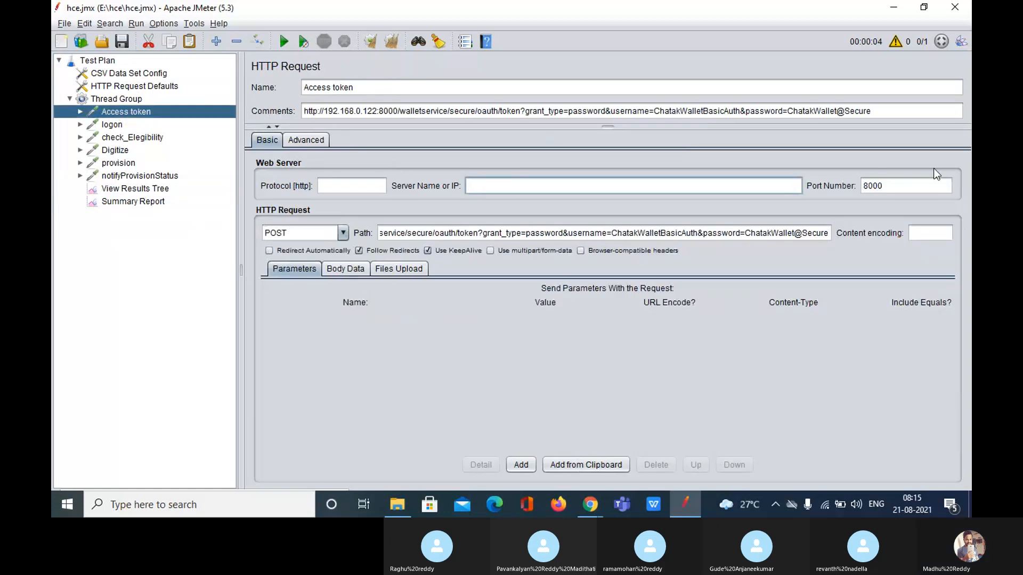
drag(914, 186, 764, 184)
key(BackSpace)
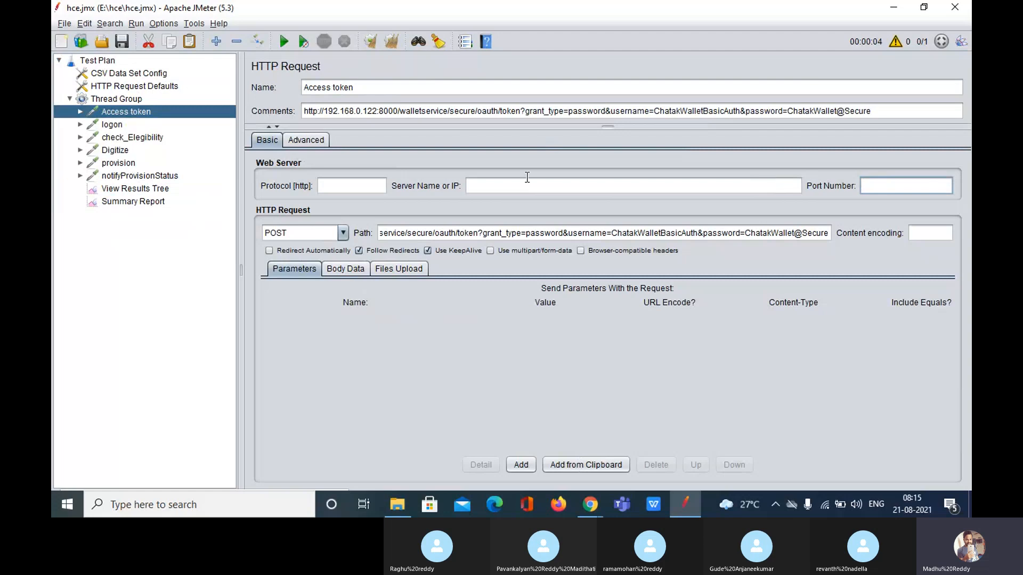
Clear the logon request's server name and port number
click(107, 125)
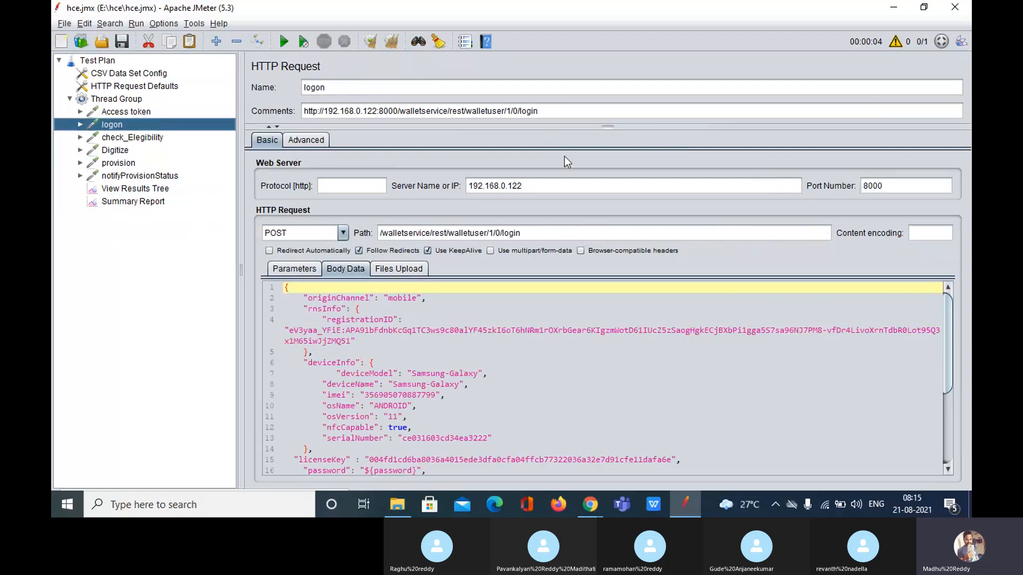
drag(604, 186, 394, 189)
key(BackSpace)
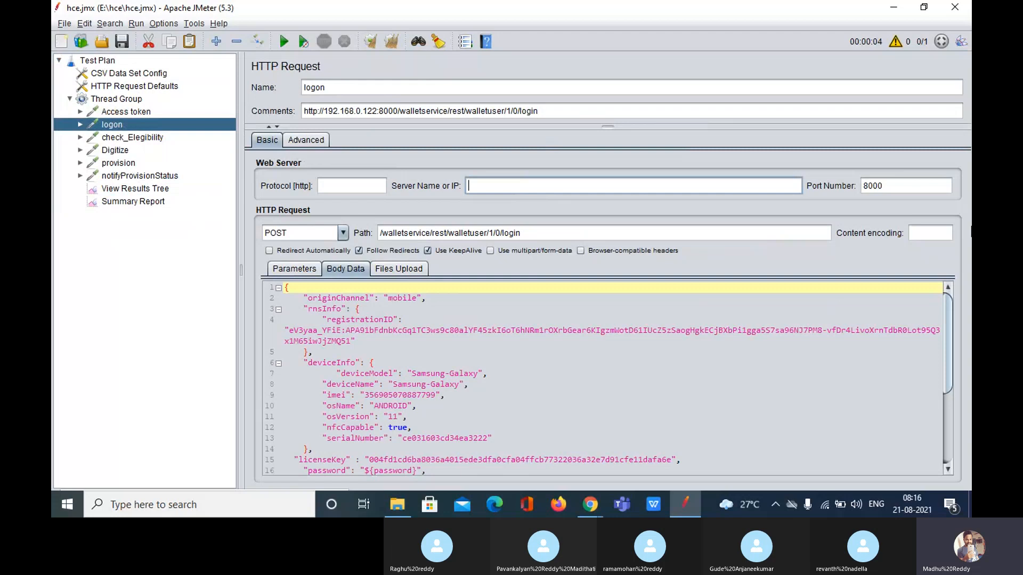
double_click(895, 185)
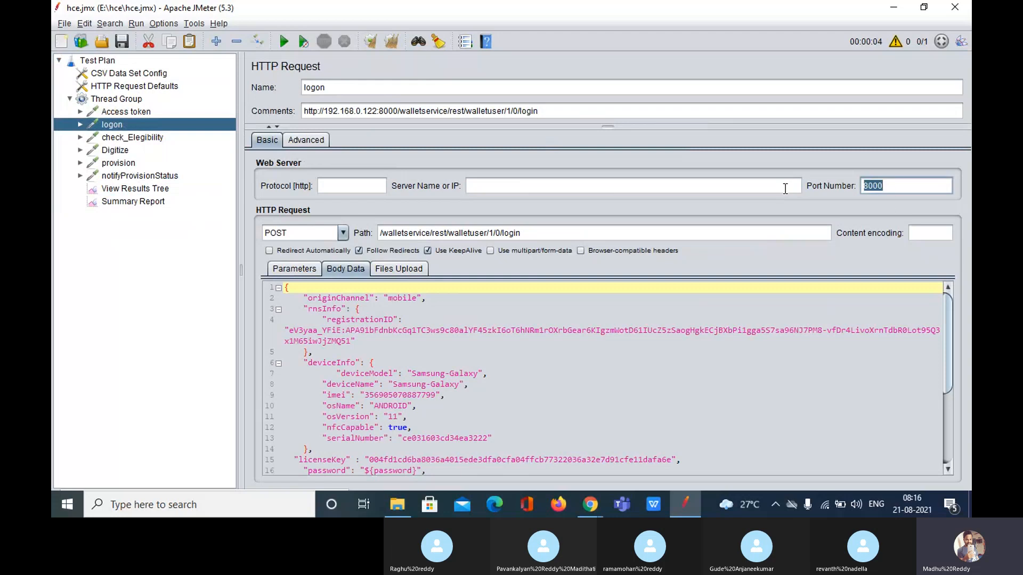
key(BackSpace)
Clear check_Elegibility's server and port, then step through the requests to check them
click(132, 137)
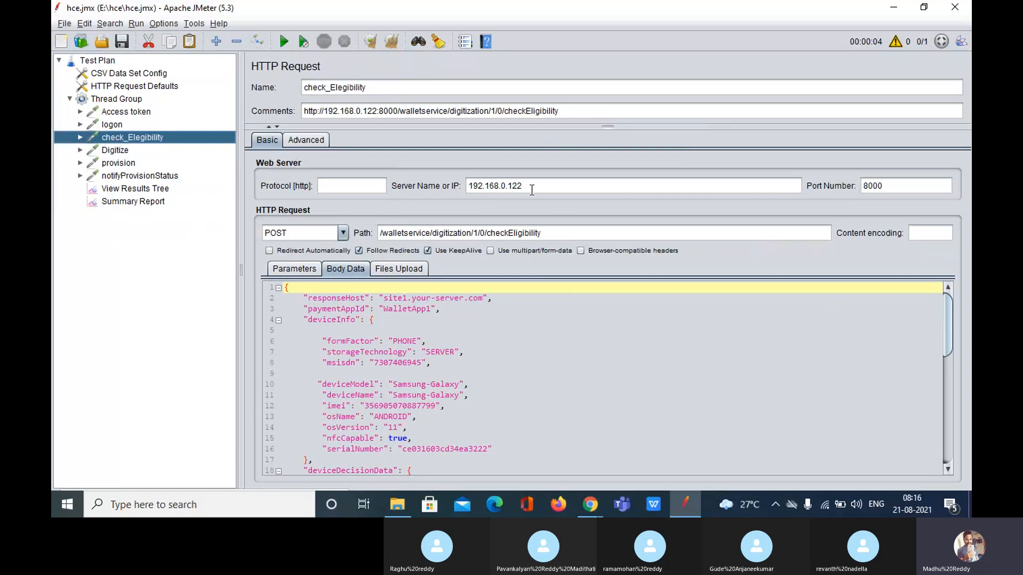
double_click(482, 186)
key(BackSpace)
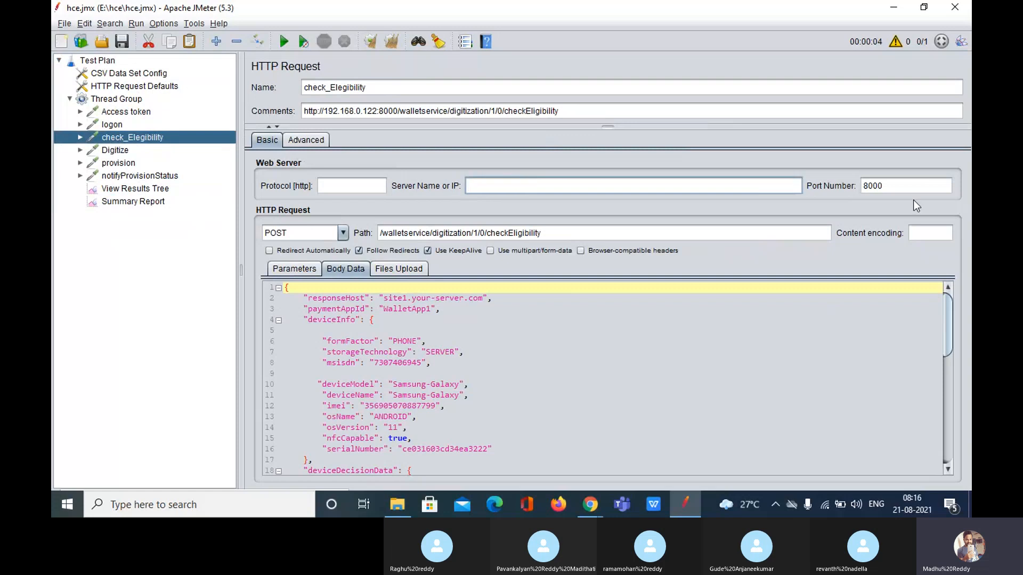
drag(904, 186, 805, 184)
key(BackSpace)
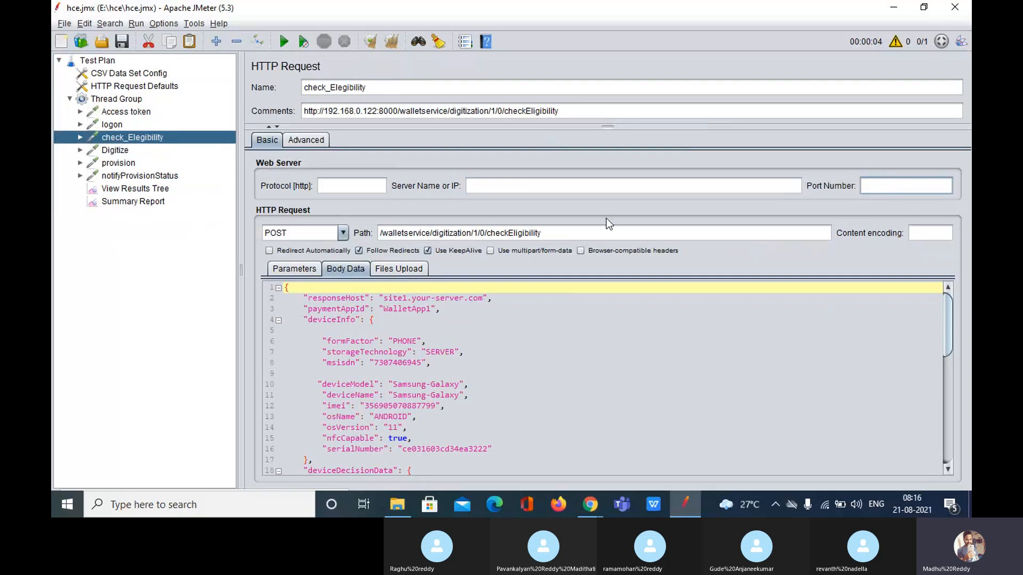
click(125, 112)
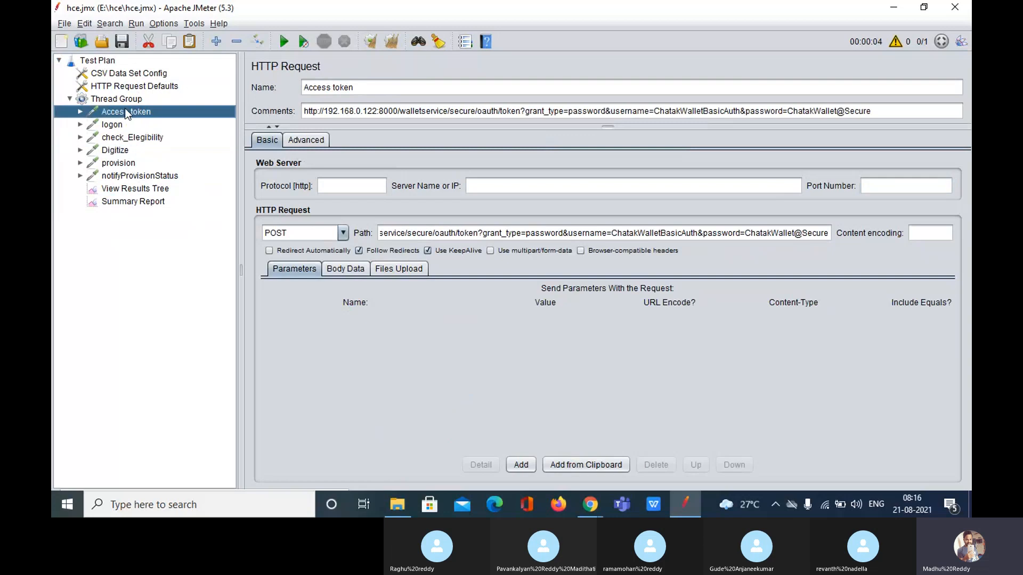
key(Down)
key(Down)
key(Down)
key(Down)
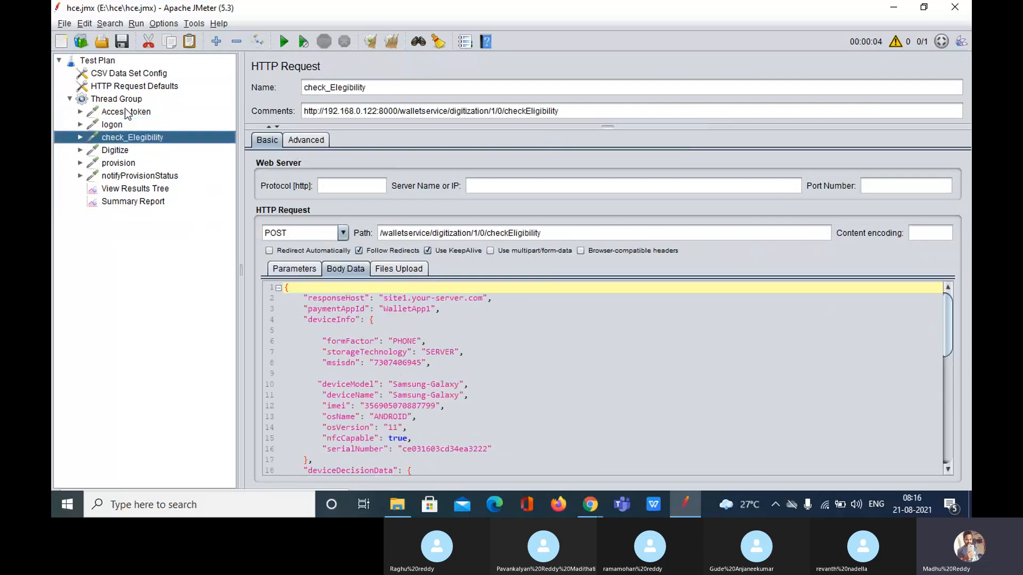
key(Down)
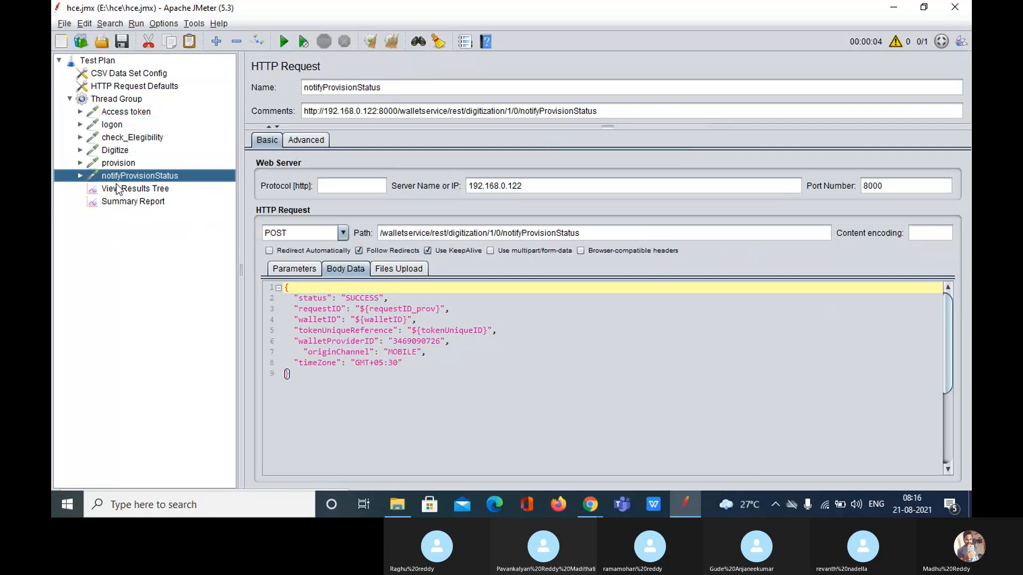
Set the Thread Group to loop once, with no lifetime limit and no same-user reuse
click(114, 101)
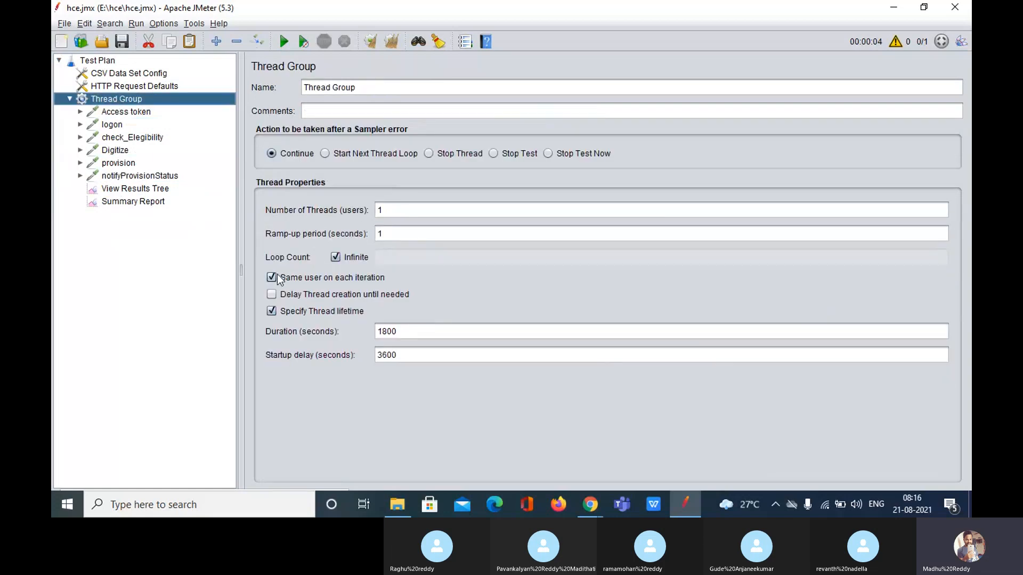
click(272, 311)
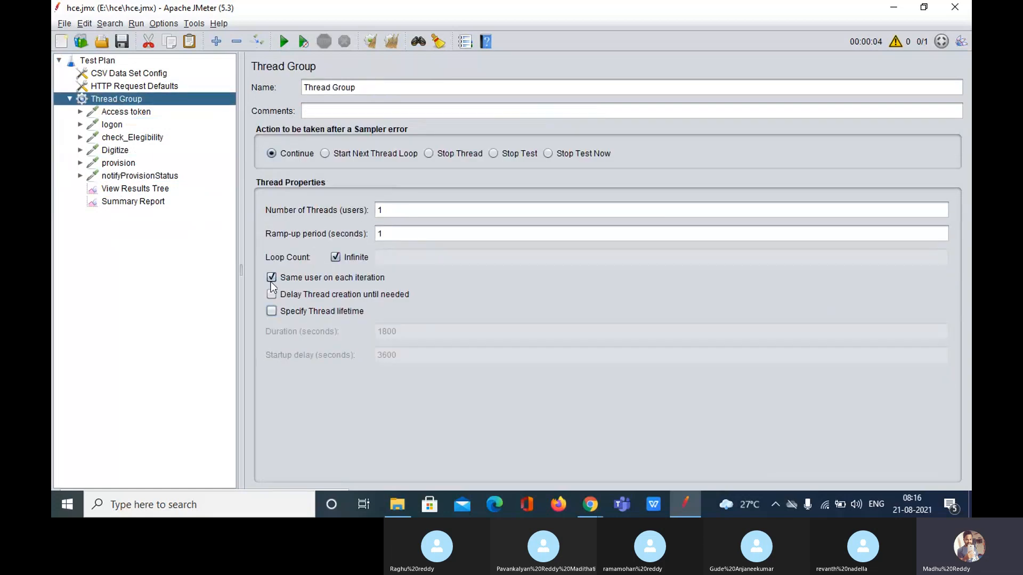
click(271, 278)
click(354, 258)
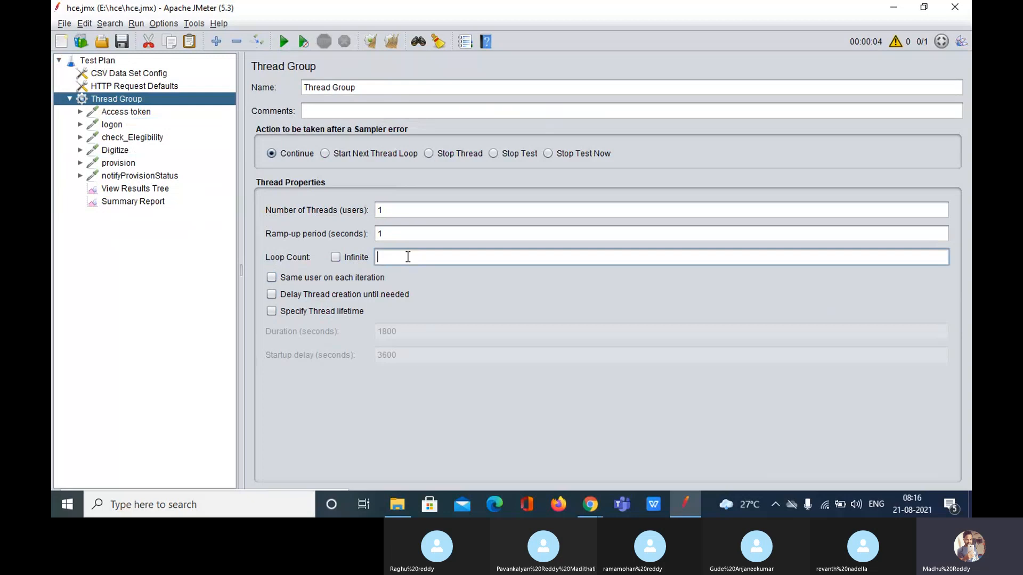
click(408, 259)
text(1)
Clear the View Results Tree results filename and start the test run
click(141, 190)
click(283, 41)
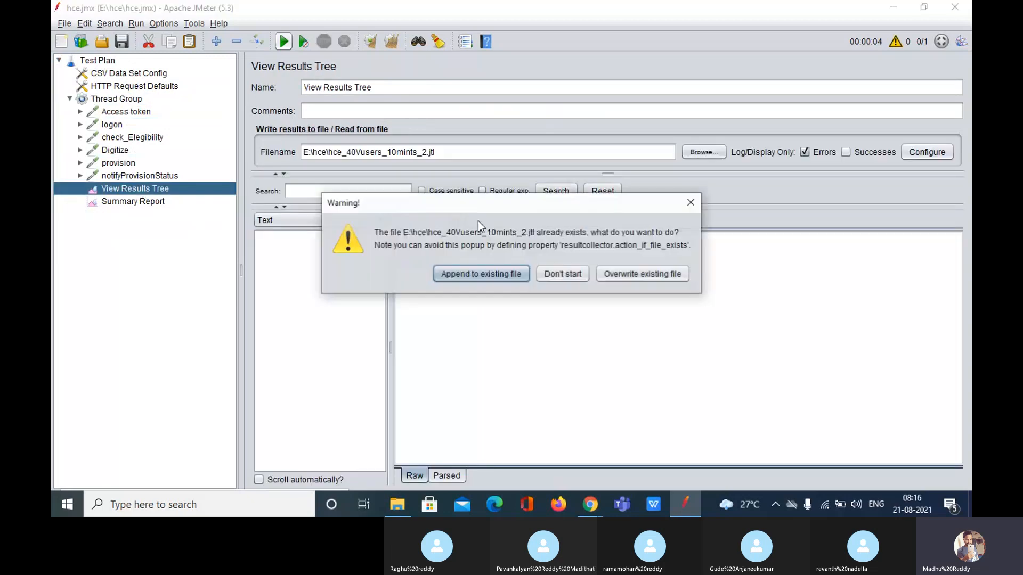
click(691, 204)
click(485, 150)
key(ctrl+a)
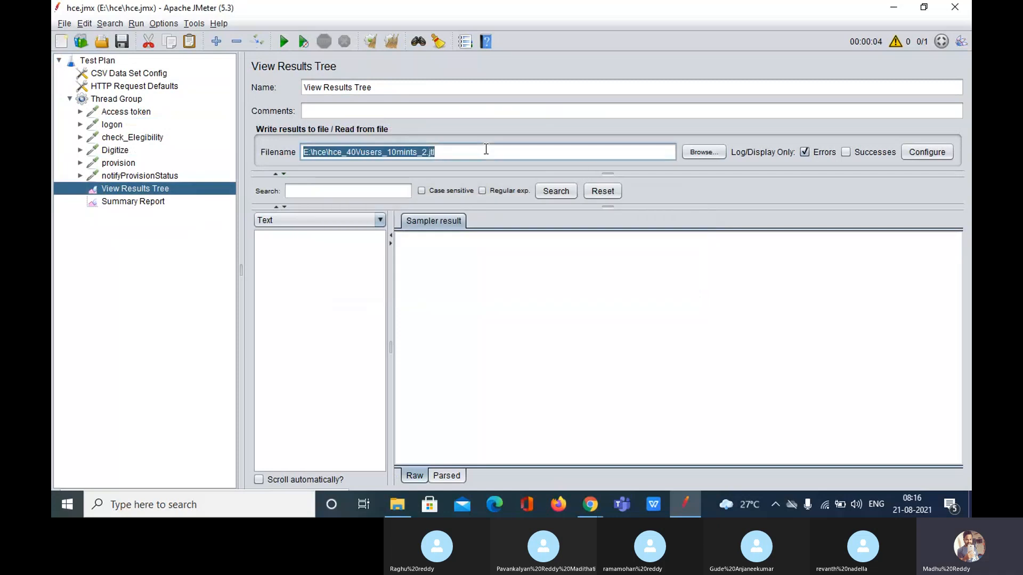
key(BackSpace)
click(282, 43)
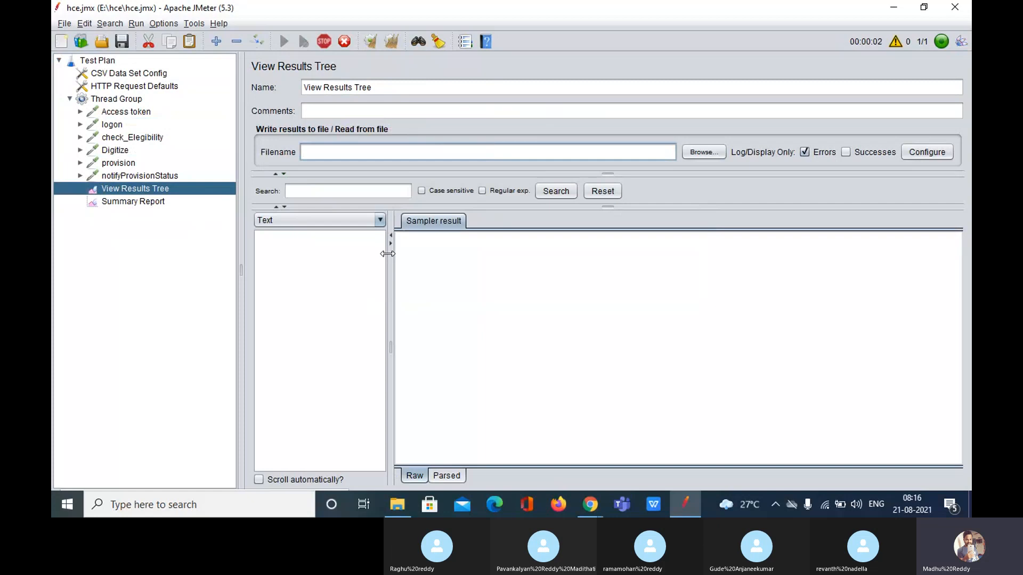
Widen the results list pane and fine-tune the test plan tree width
drag(388, 253, 510, 258)
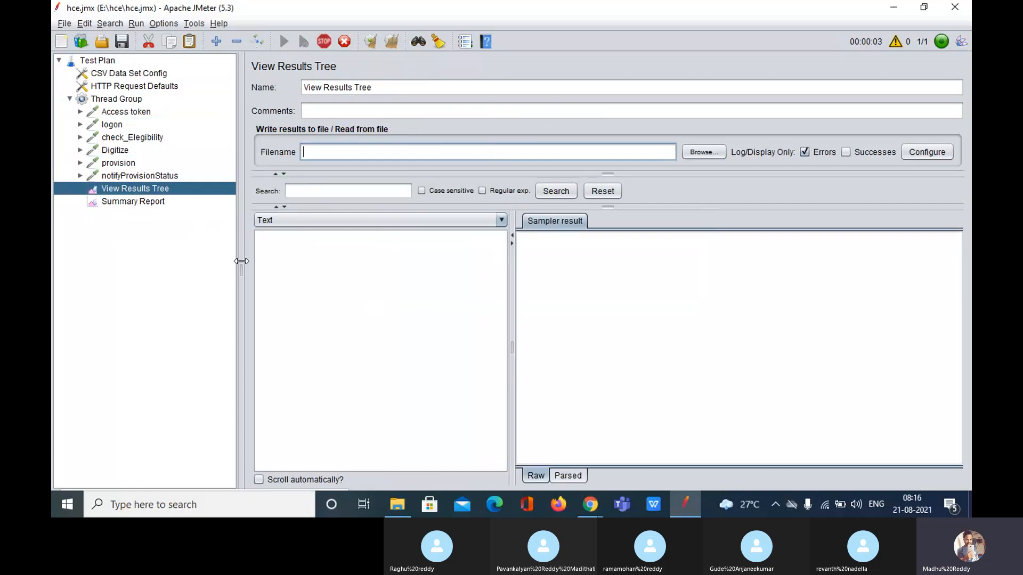
drag(240, 261, 248, 261)
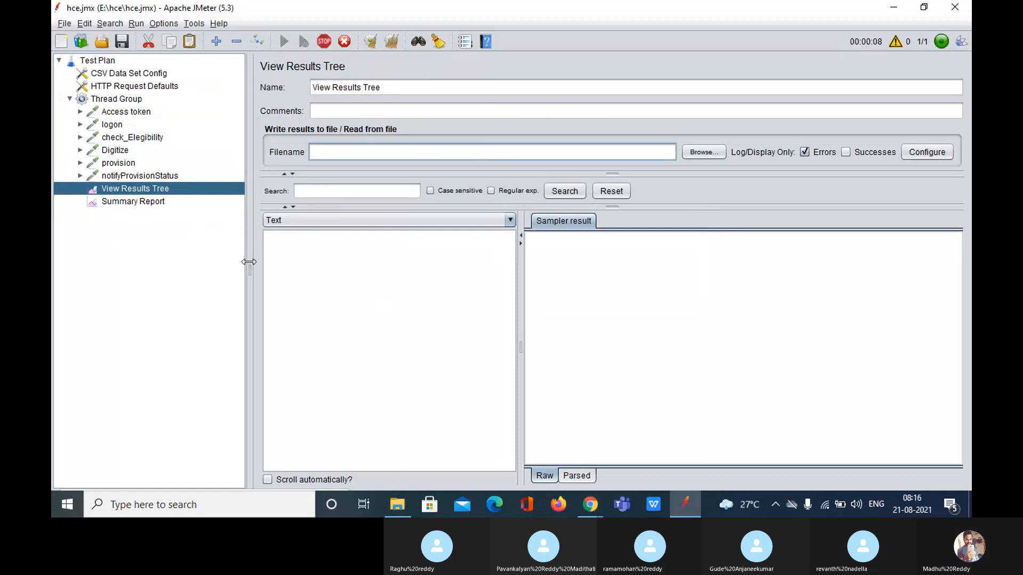
drag(249, 262, 231, 264)
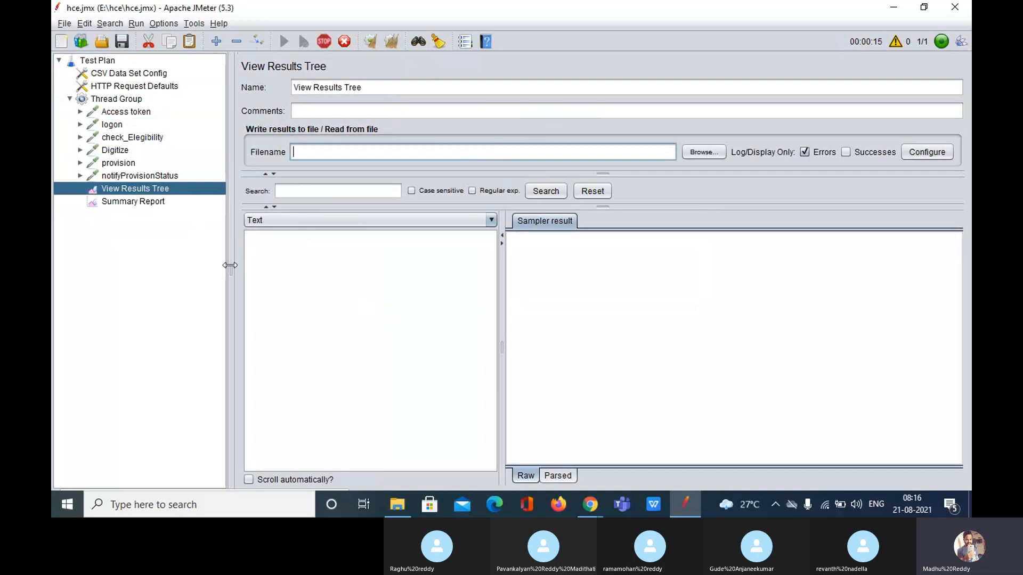
Match the default server 192.168.0.122 against the server in Access token's sent request URL
click(152, 86)
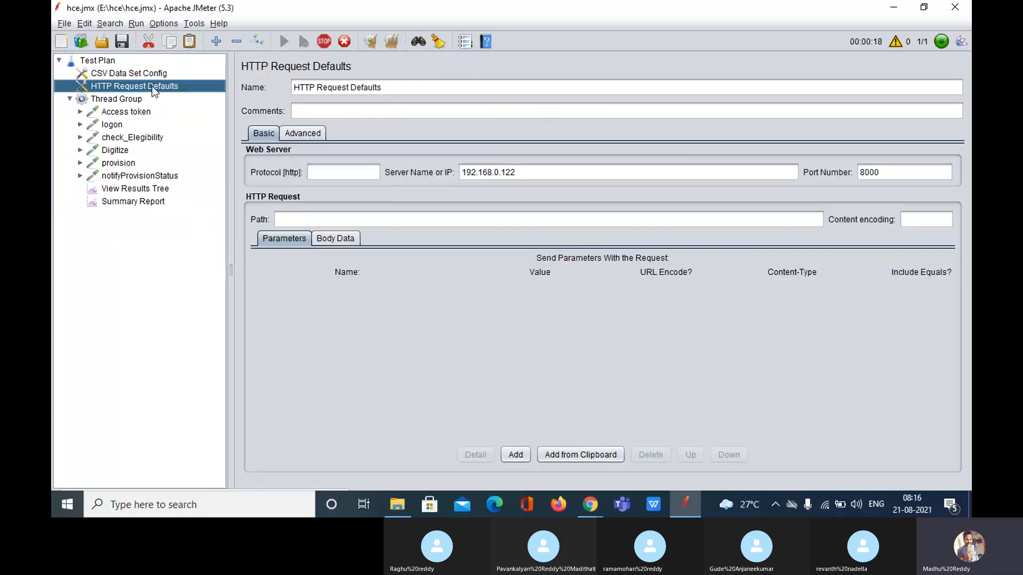
click(533, 175)
drag(532, 177, 453, 162)
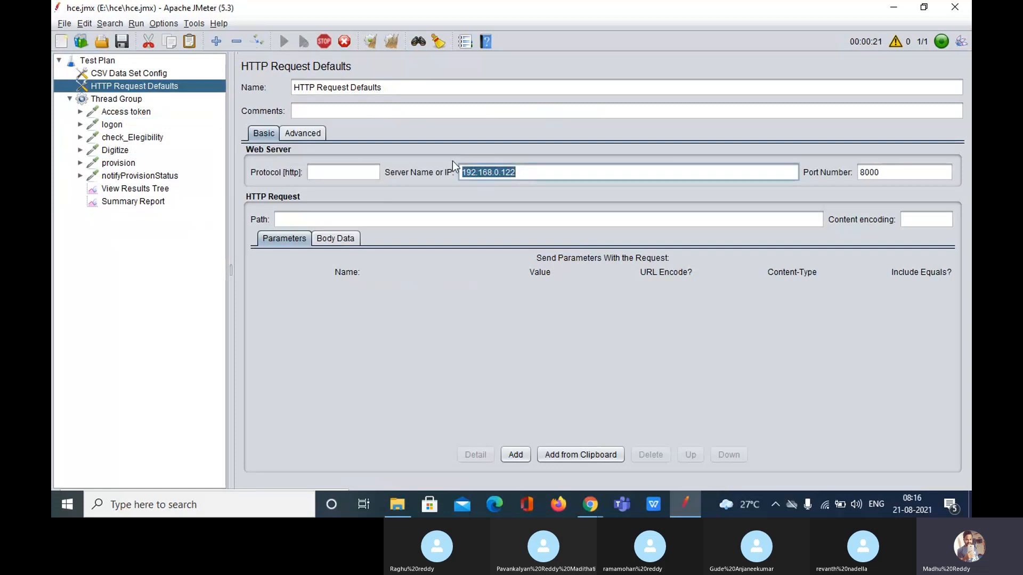
click(117, 189)
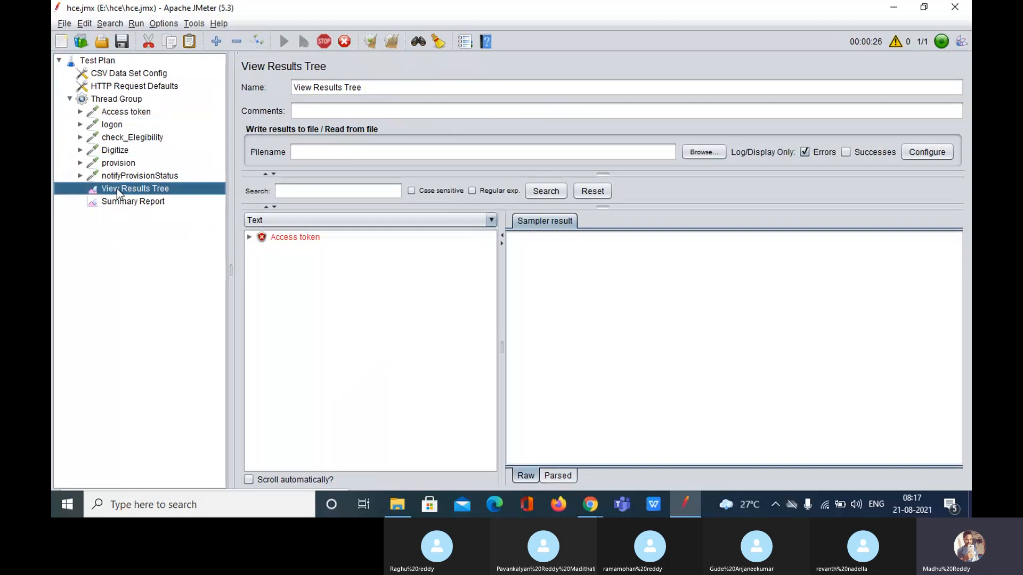
click(306, 236)
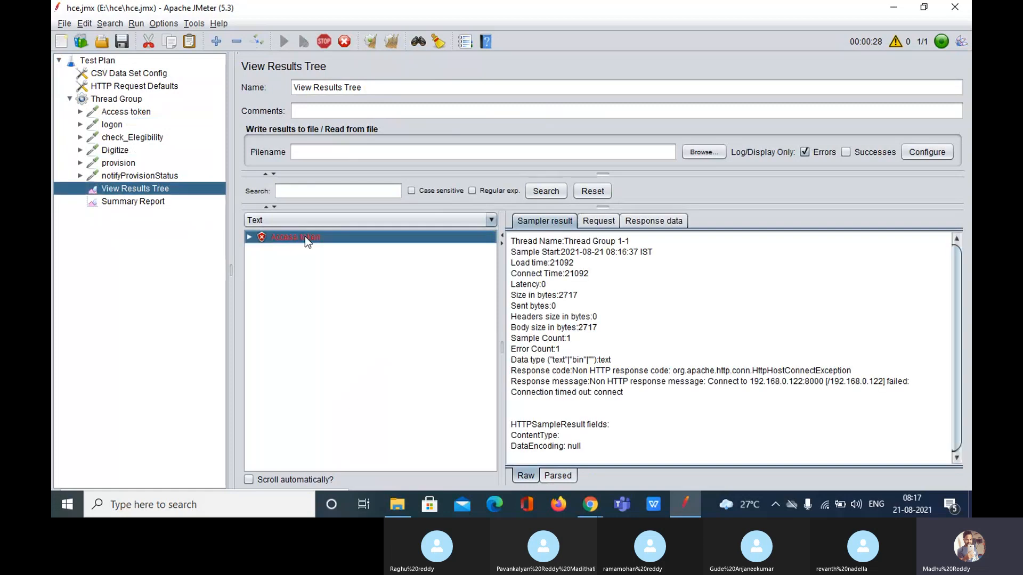
click(601, 224)
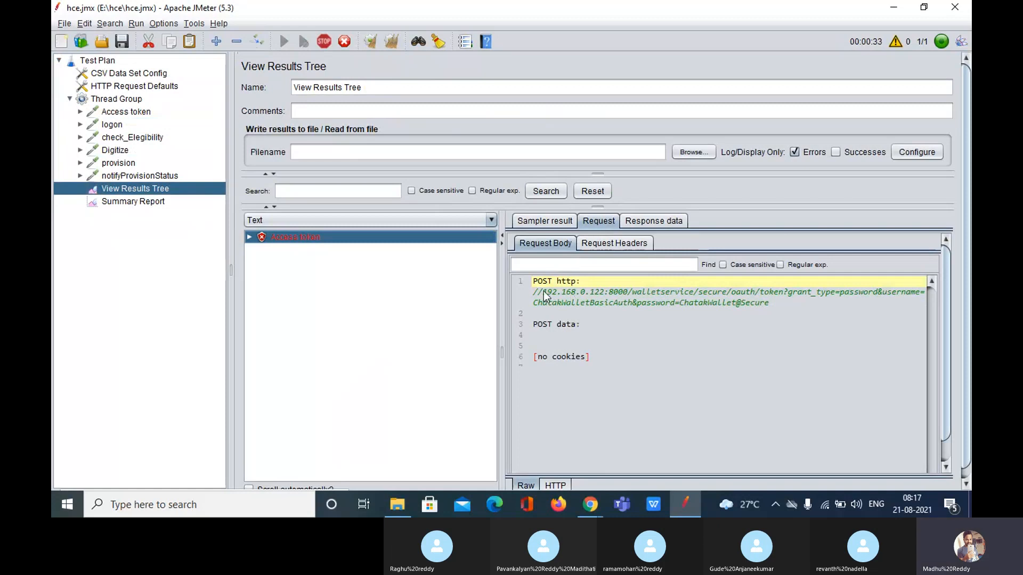
drag(543, 291, 604, 295)
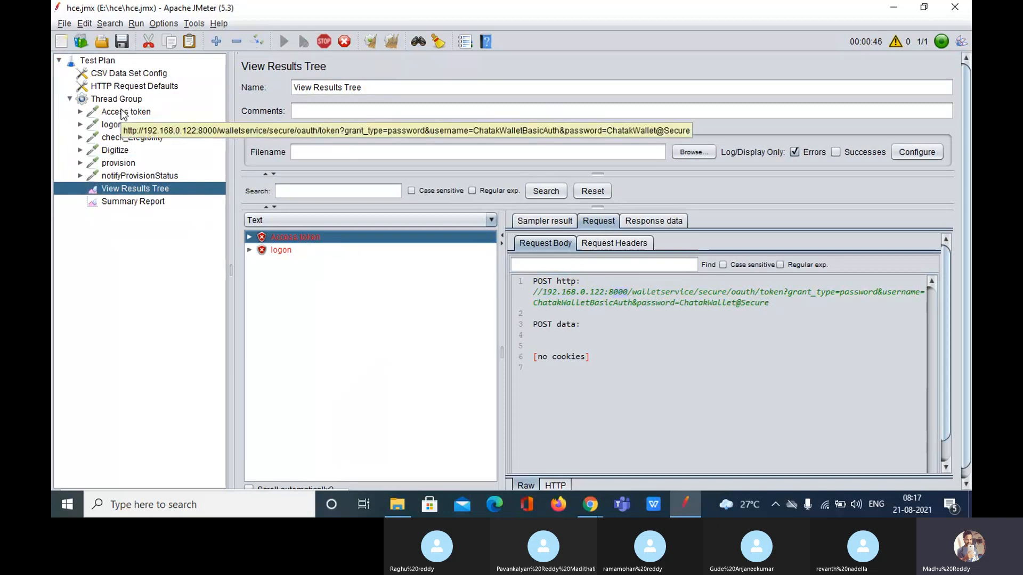
Show Access token's blank Server and Port fields, then display the logon sampler
click(123, 112)
click(496, 187)
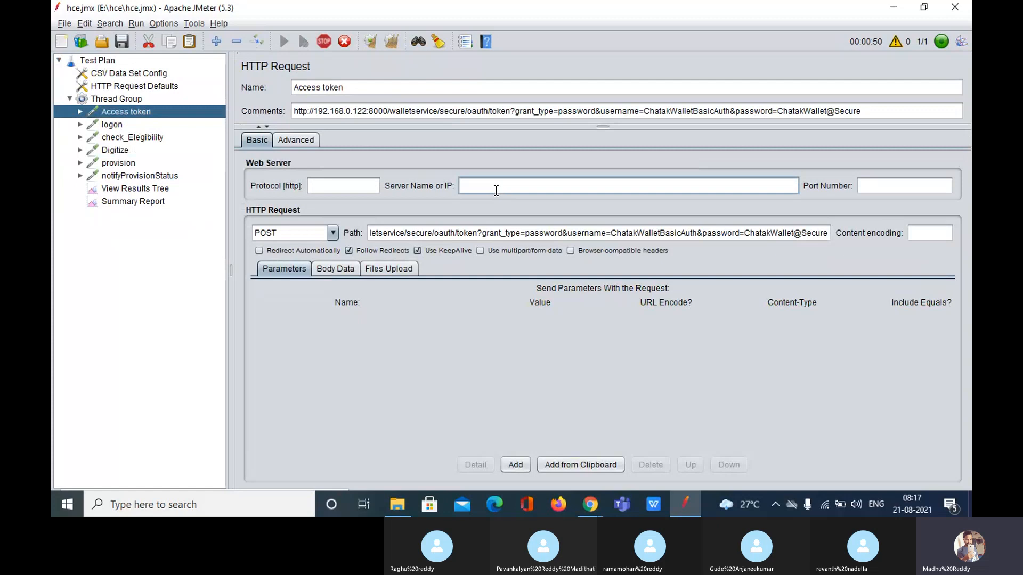
click(885, 185)
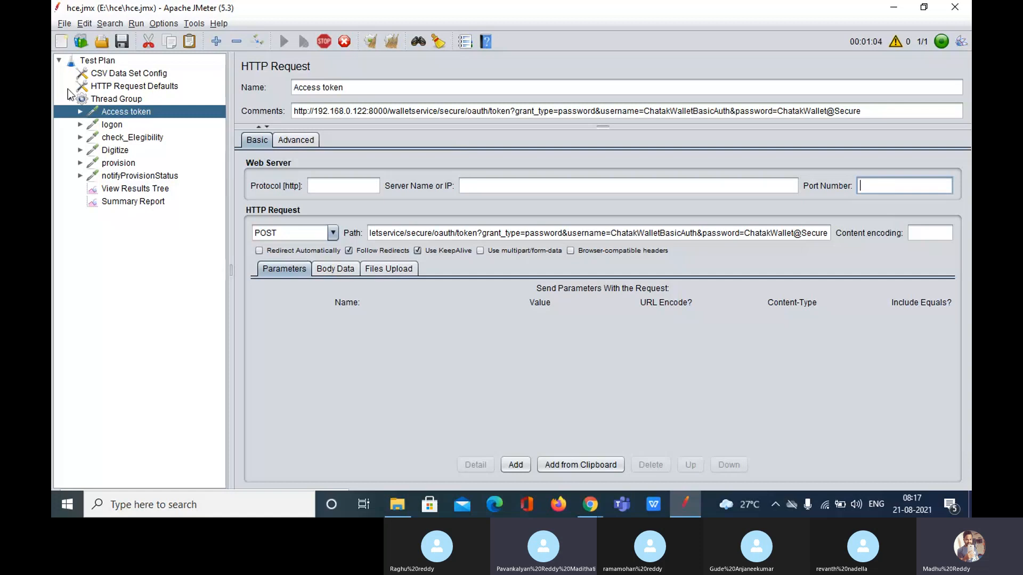
click(111, 124)
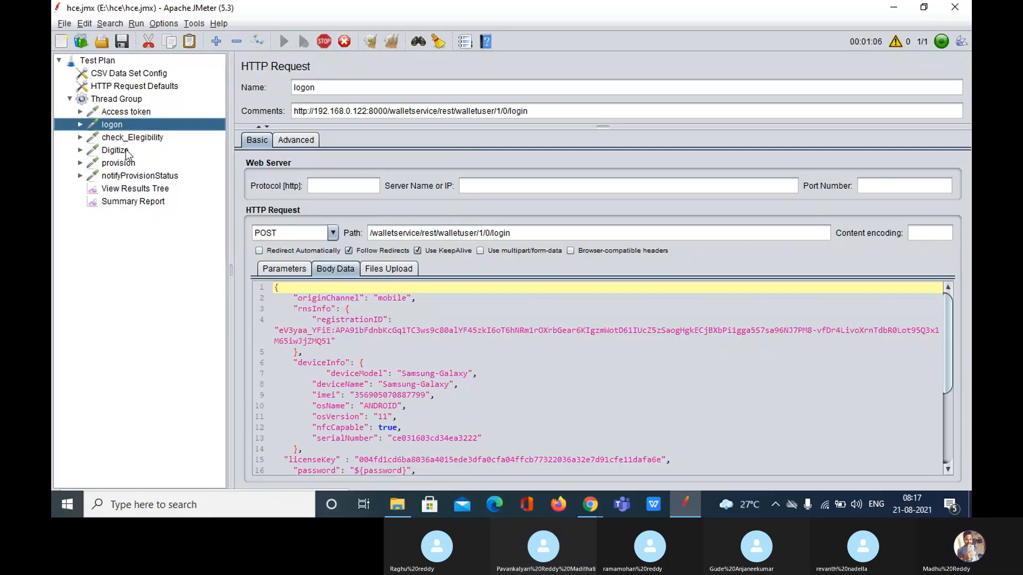
Review check_Elegibility, Digitize and the defaults (192.168.0.122, port 8000, blank protocol), then view results
click(126, 138)
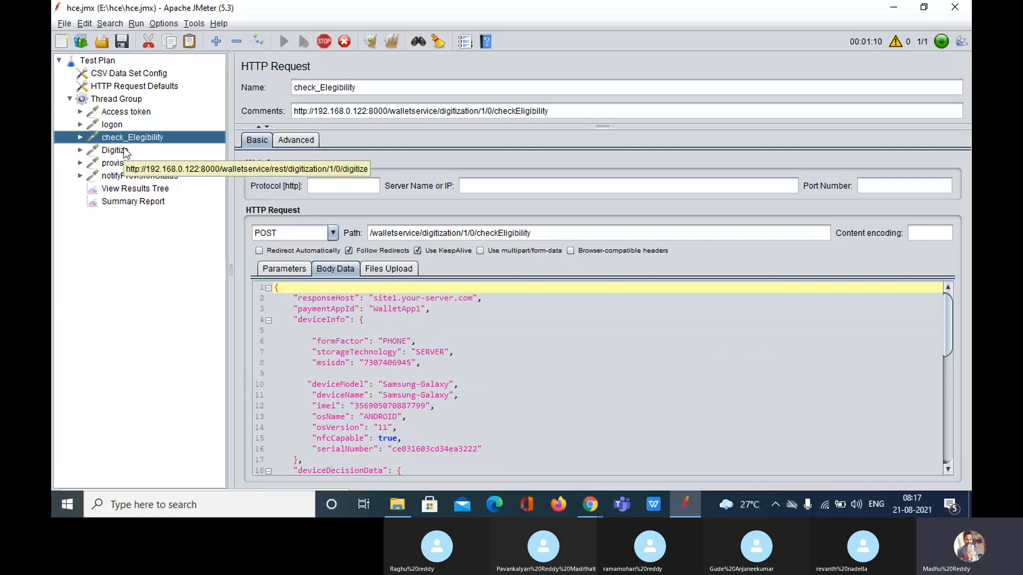
click(126, 152)
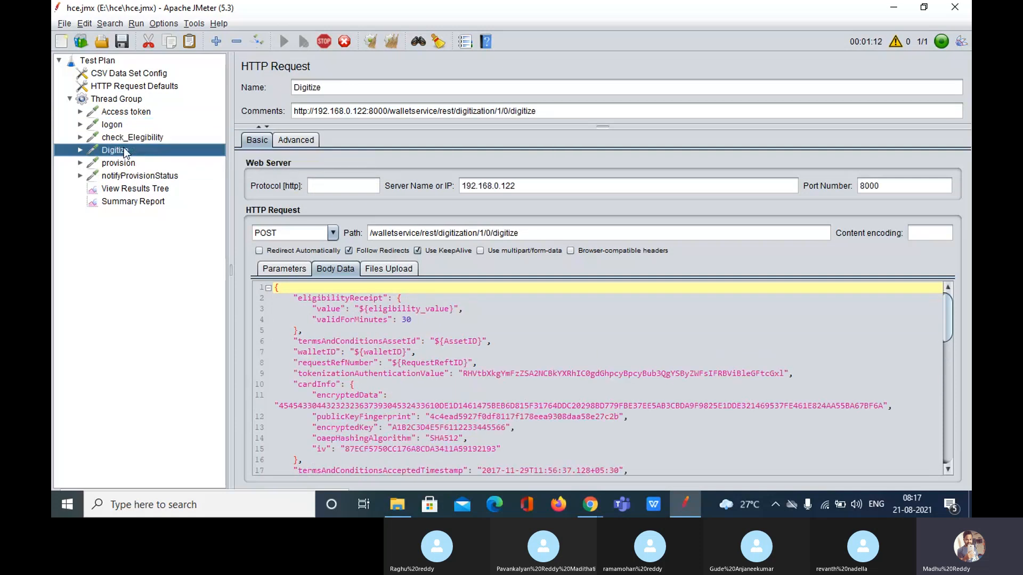
click(151, 88)
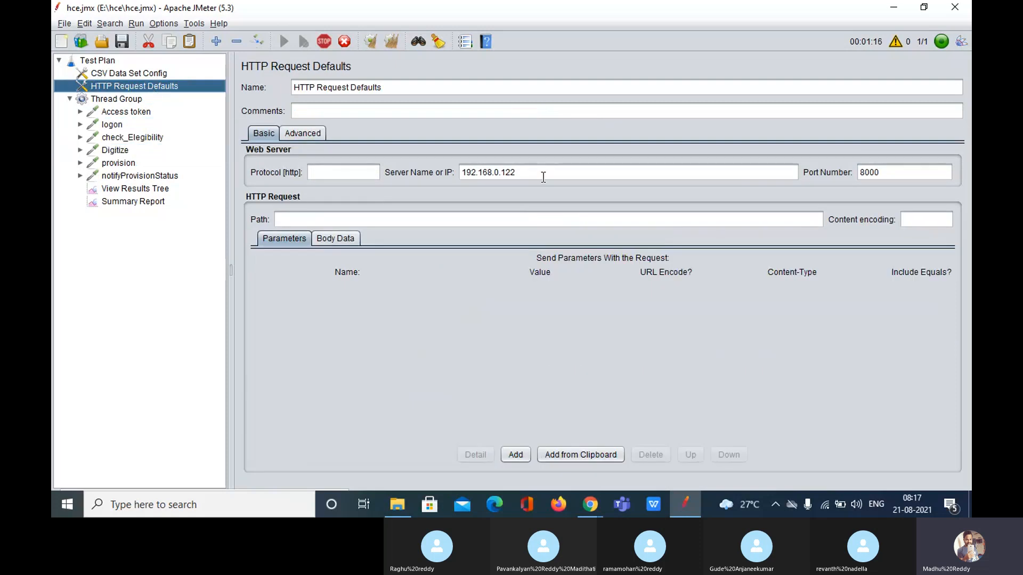
drag(879, 172, 745, 175)
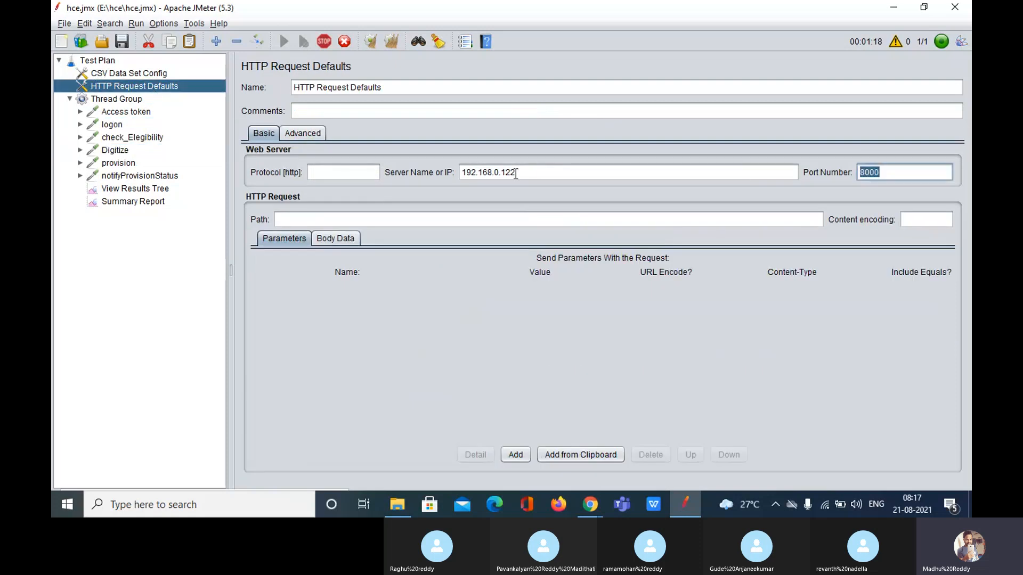
click(344, 169)
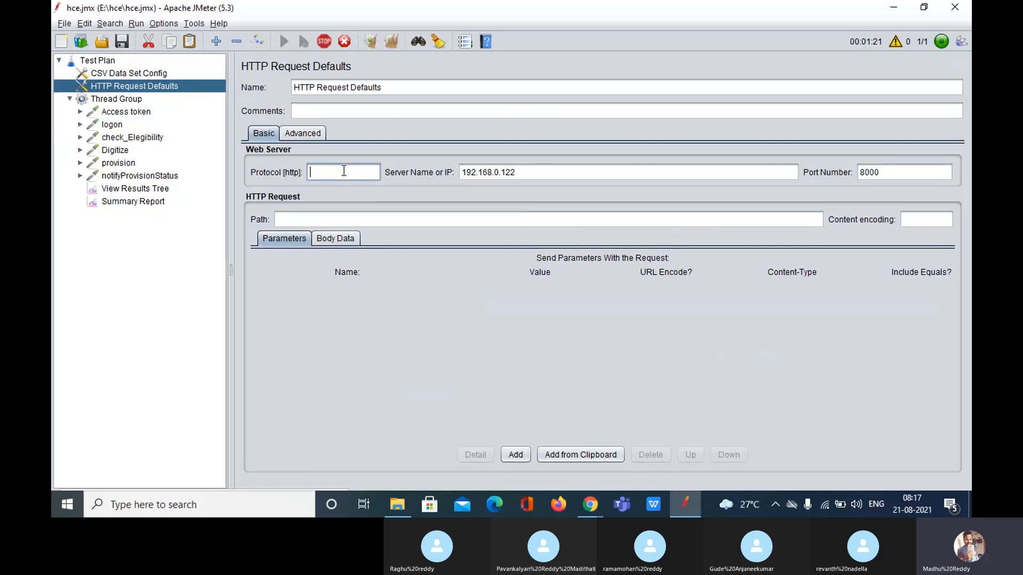
click(546, 170)
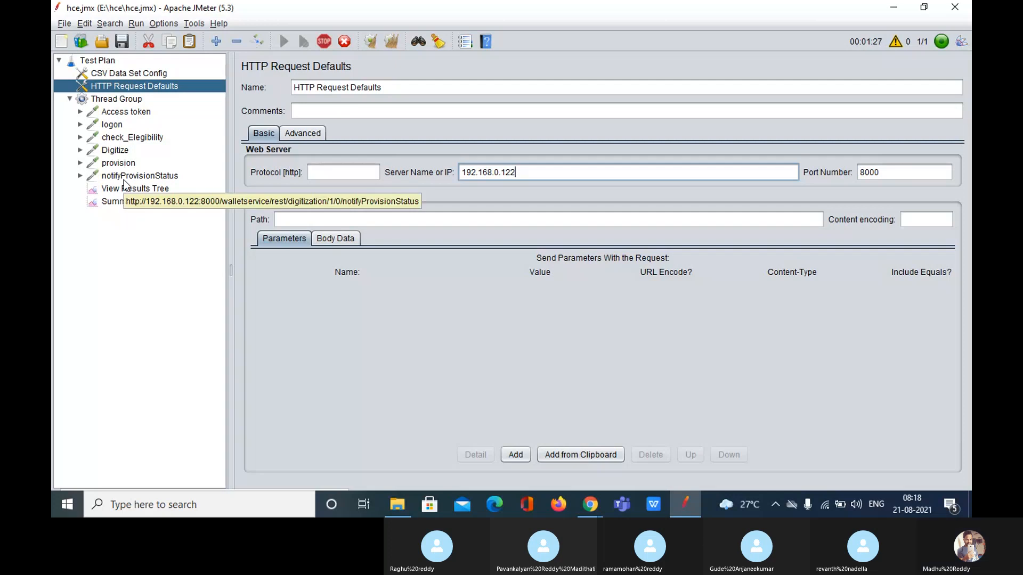
click(148, 191)
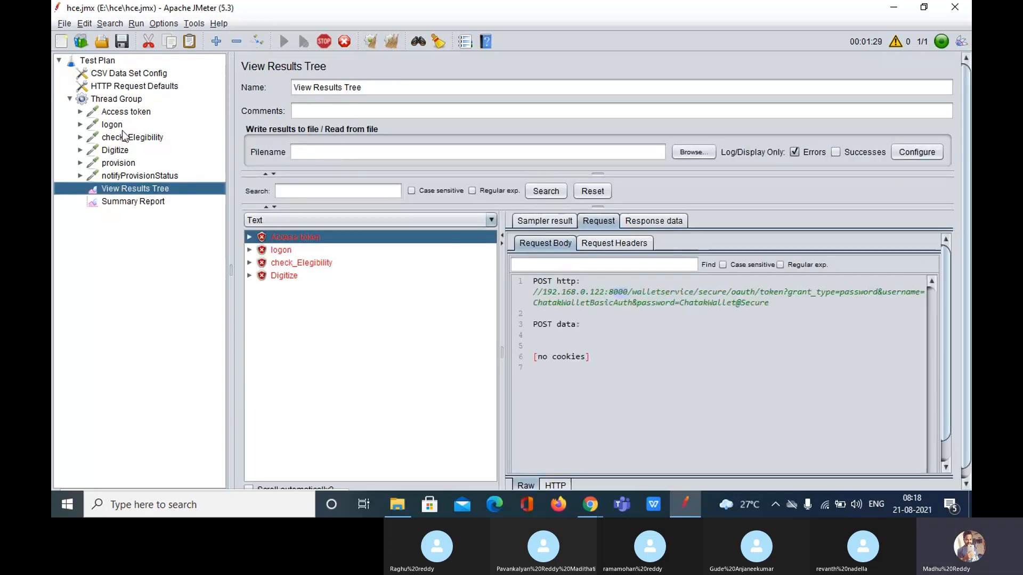
Highlight the 192.168.0.122 server in logon's sent request URL
click(148, 89)
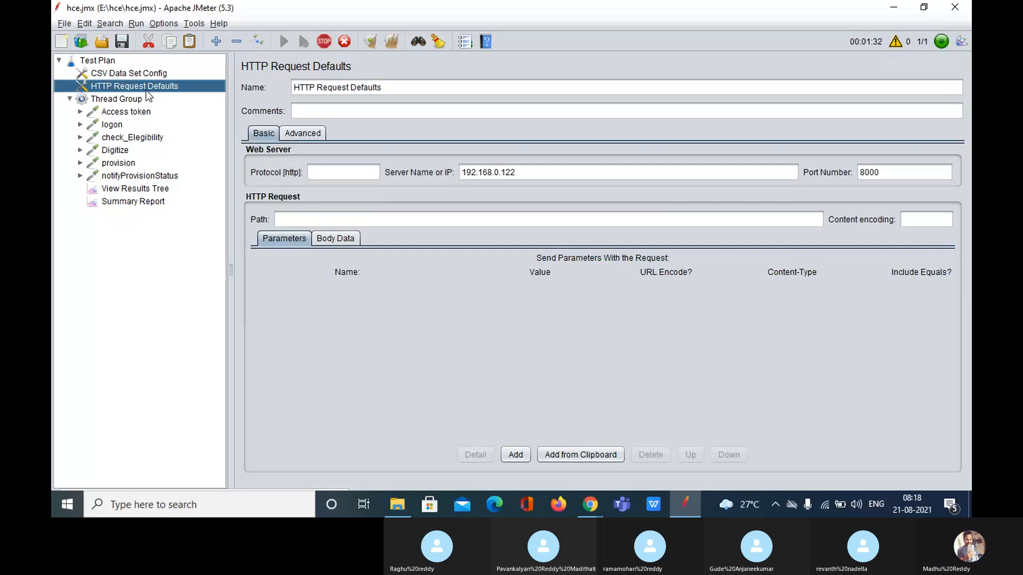
click(141, 190)
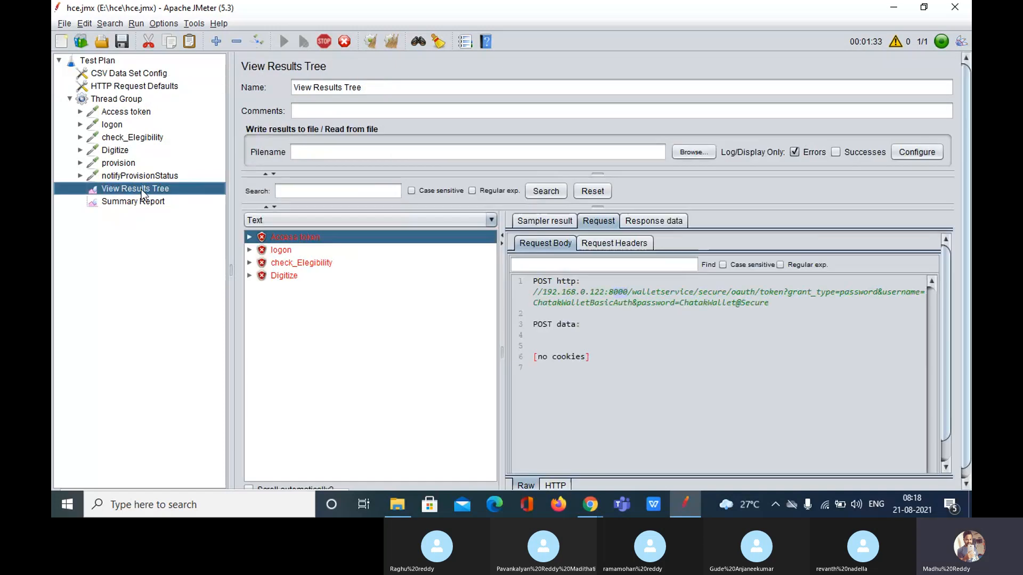
click(281, 250)
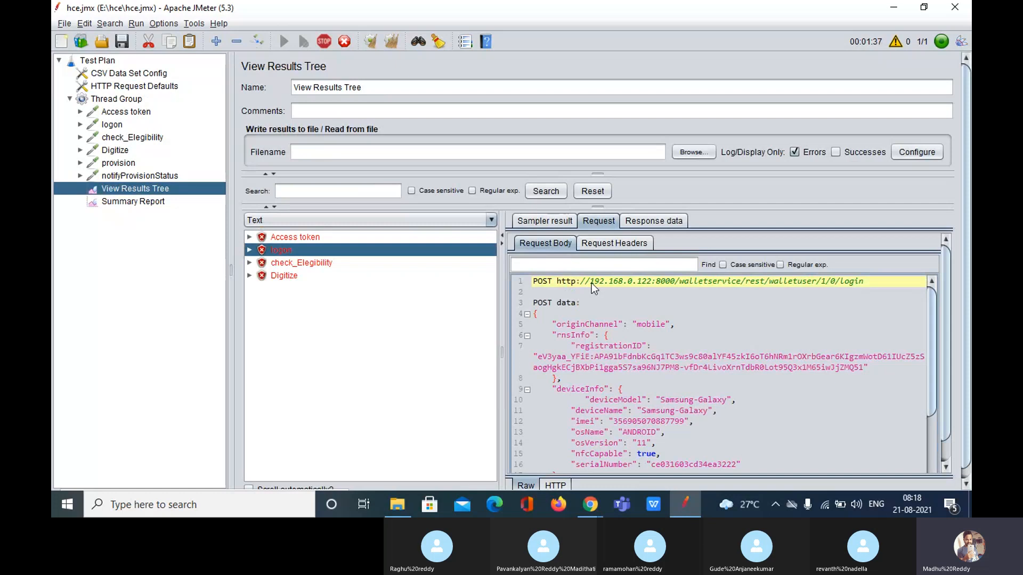
drag(591, 283, 656, 282)
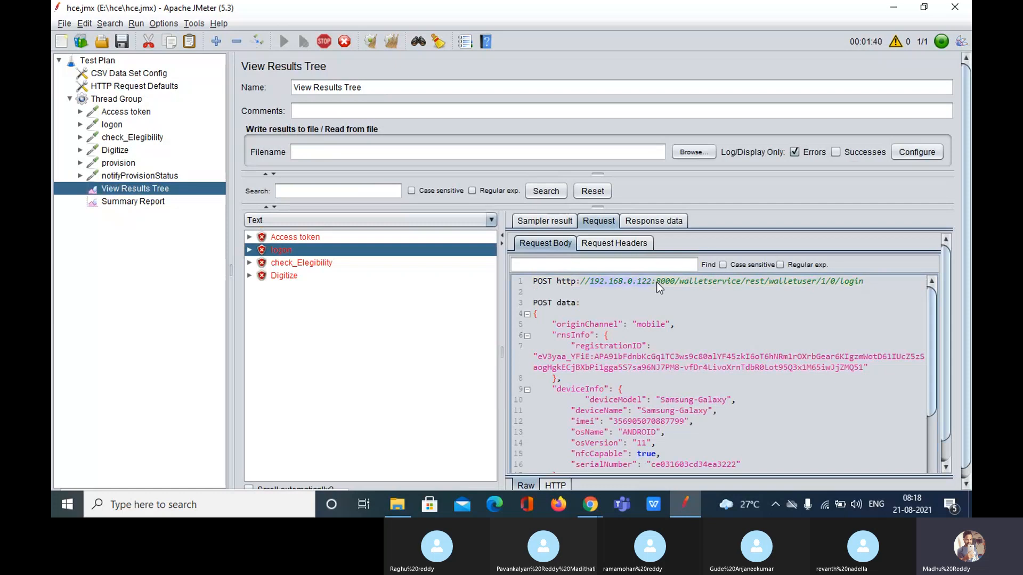
Show logon's blank Server and Port fields, then mark 192.168.0.122:8000 in its sent URL
click(112, 126)
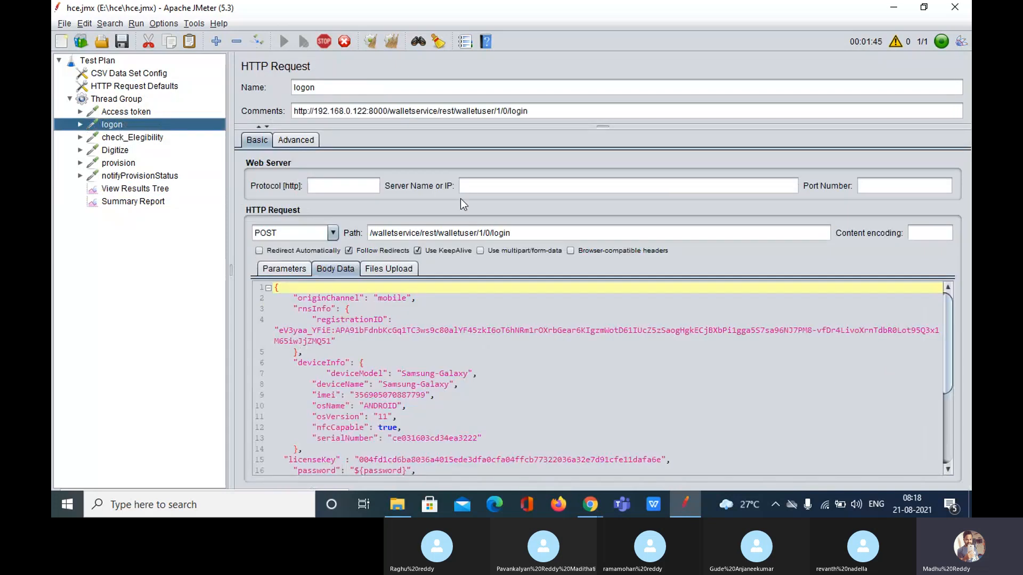
click(487, 186)
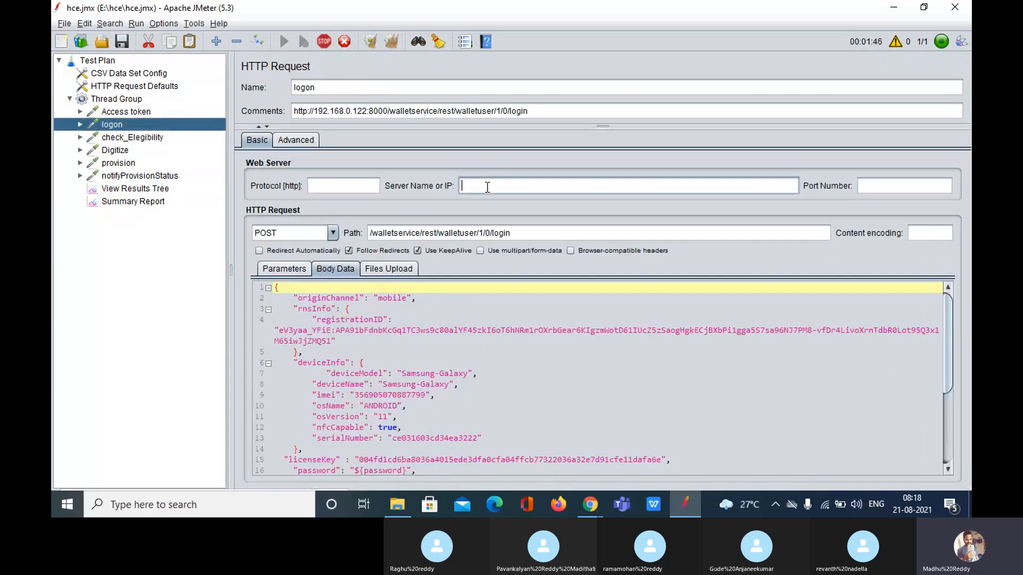
click(891, 189)
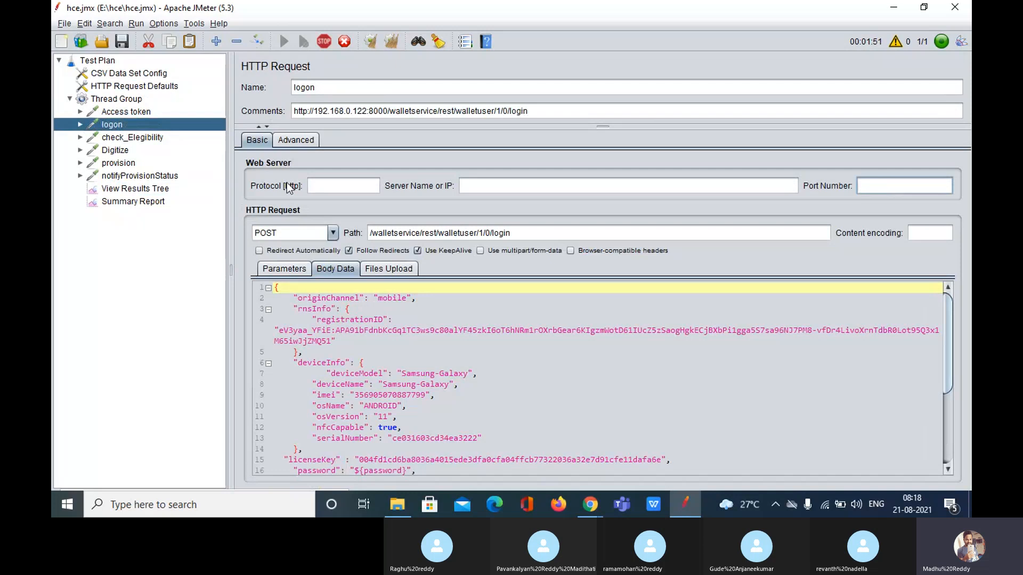
click(147, 188)
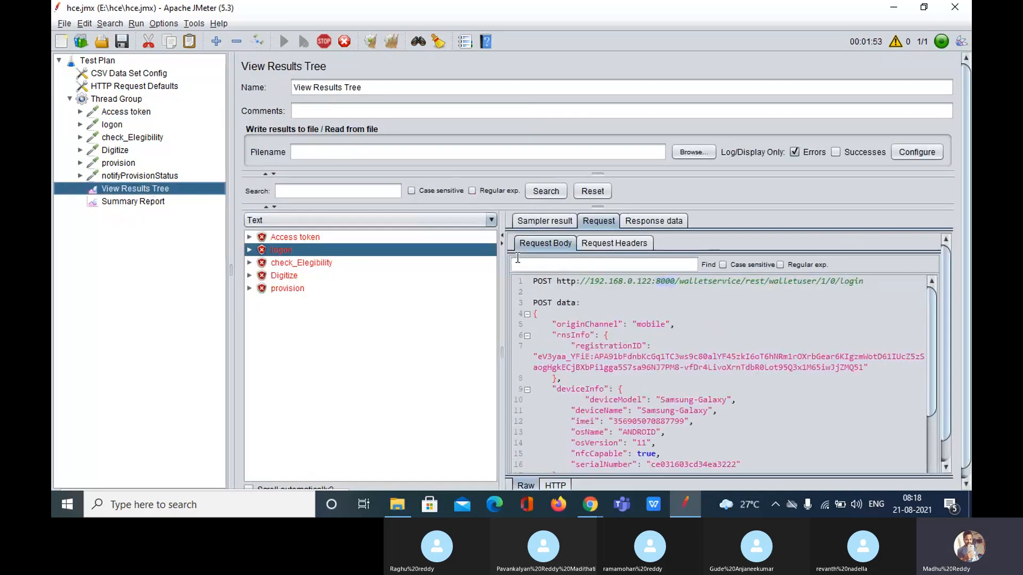
drag(557, 281, 675, 280)
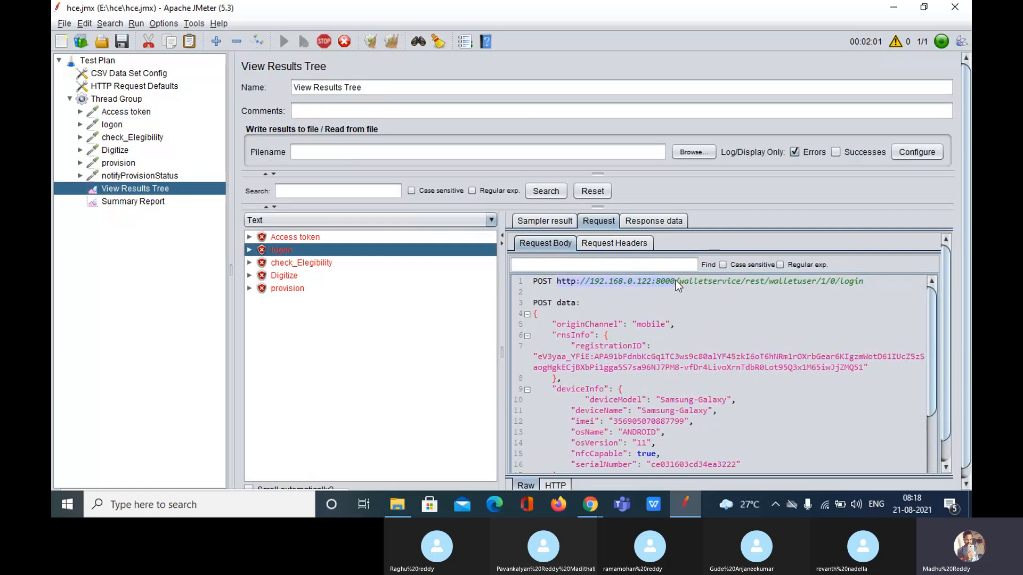
Highlight server 192.168.0.122 and port 8000 in HTTP Request Defaults
click(142, 86)
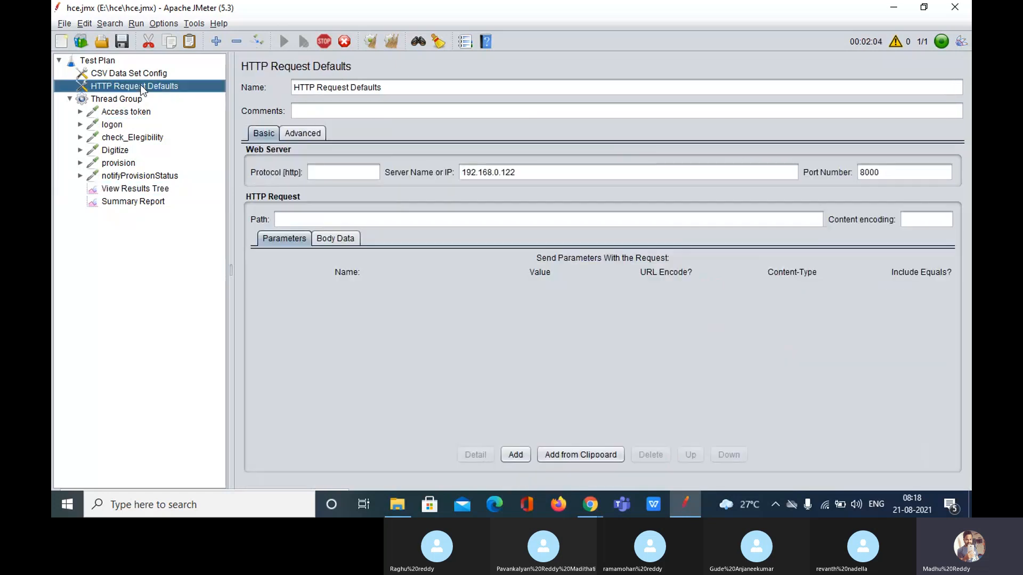
double_click(544, 172)
click(895, 170)
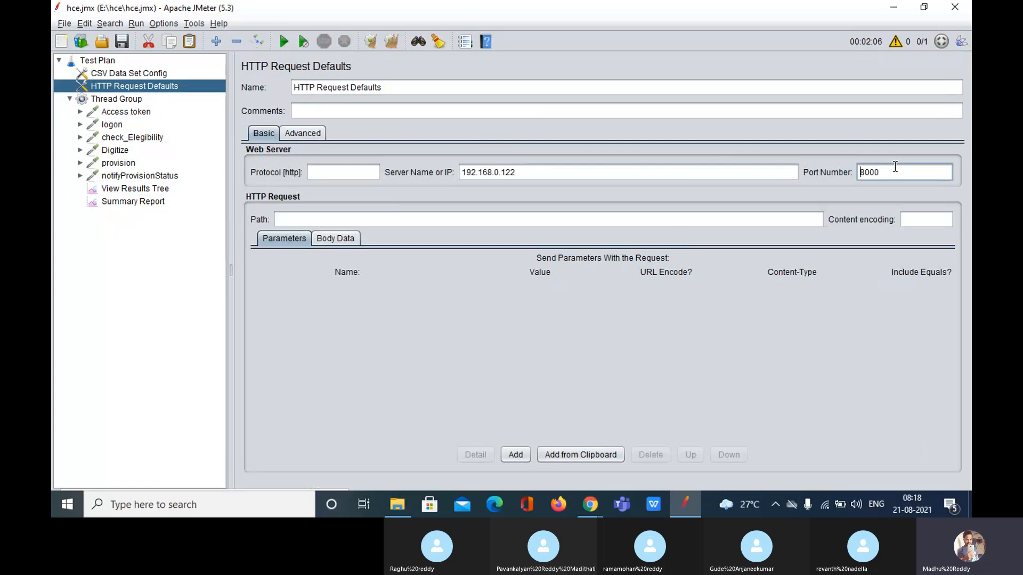
double_click(897, 174)
drag(530, 173, 454, 170)
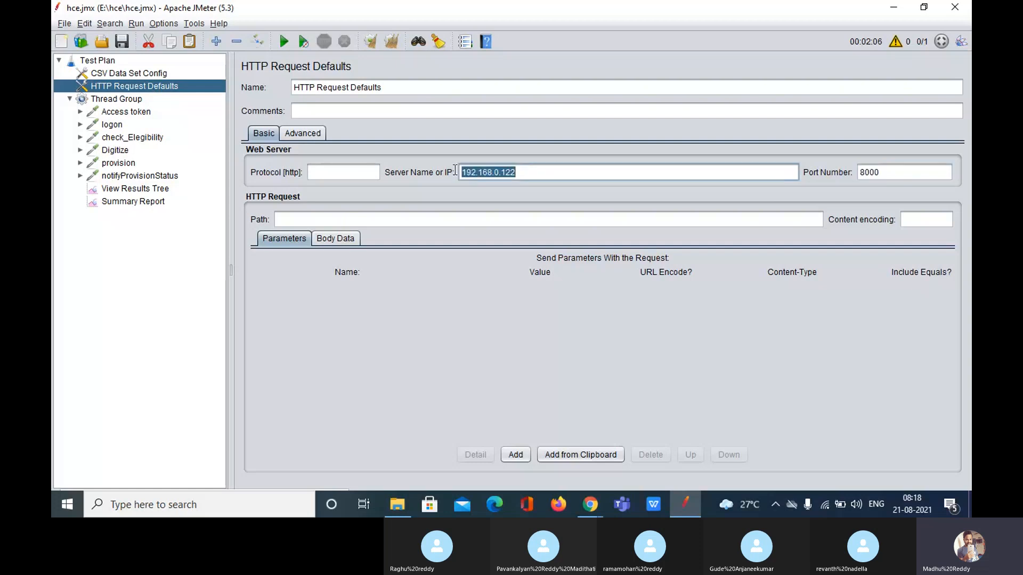
Compare logon's empty Server Name and Port fields with the defaults
click(114, 125)
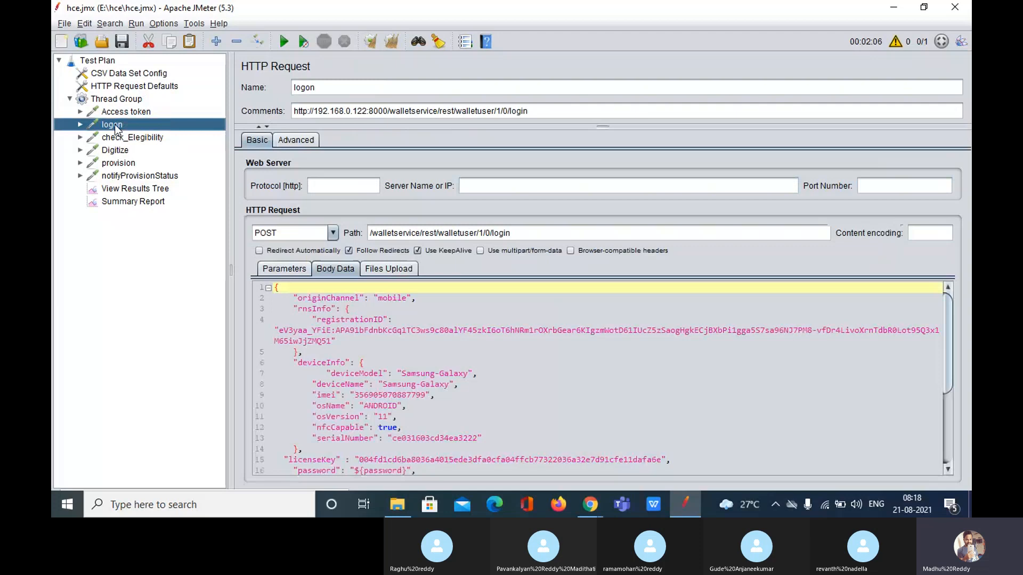
click(478, 185)
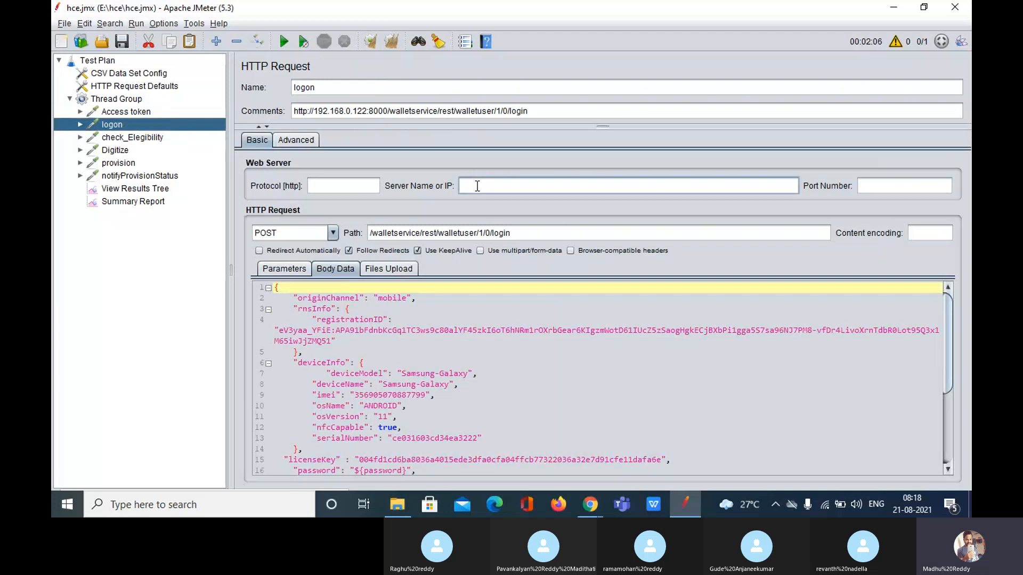
click(134, 87)
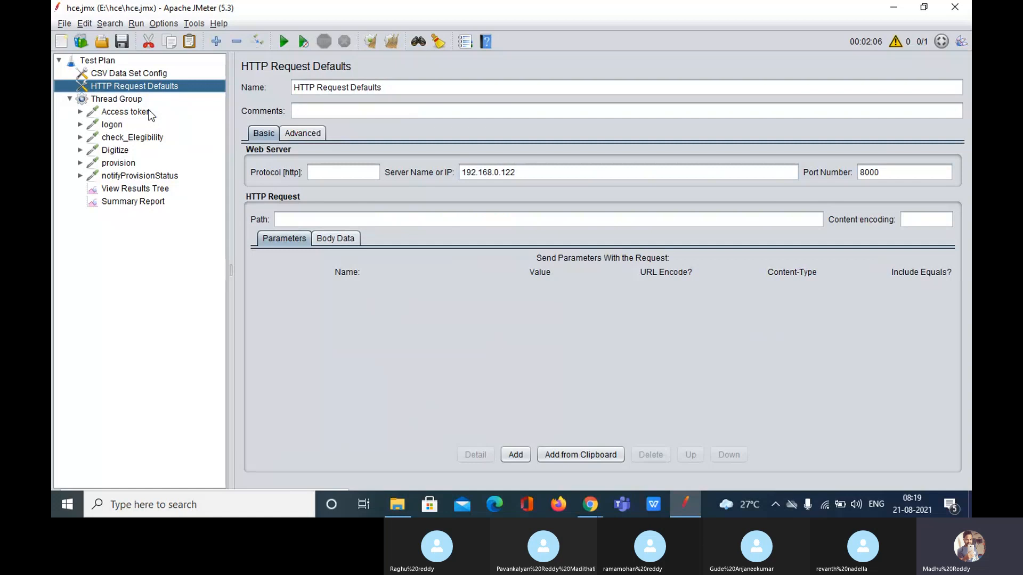
click(115, 125)
click(911, 181)
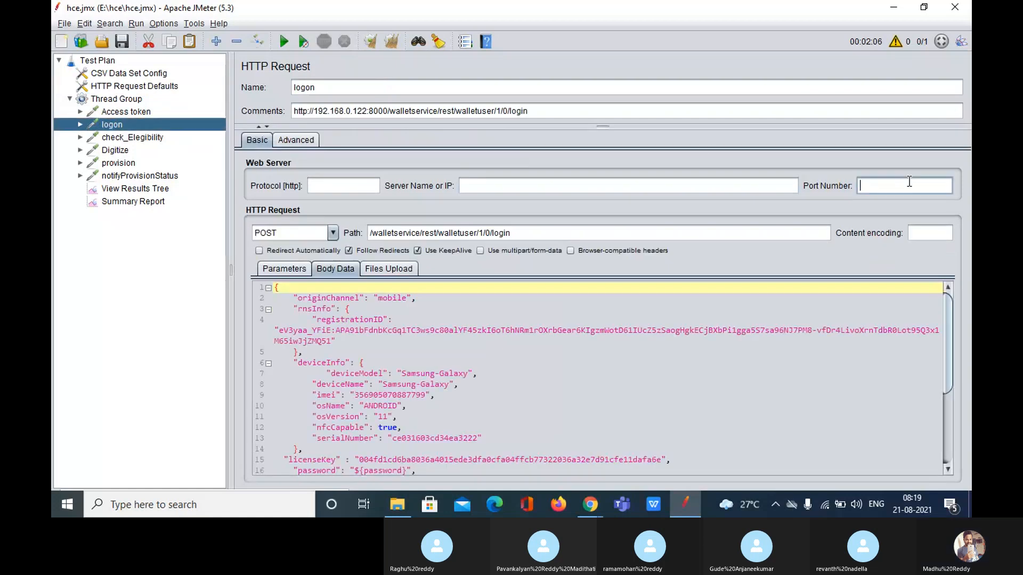
Highlight port 8000 in logon's sent request URL in View Results Tree
click(147, 189)
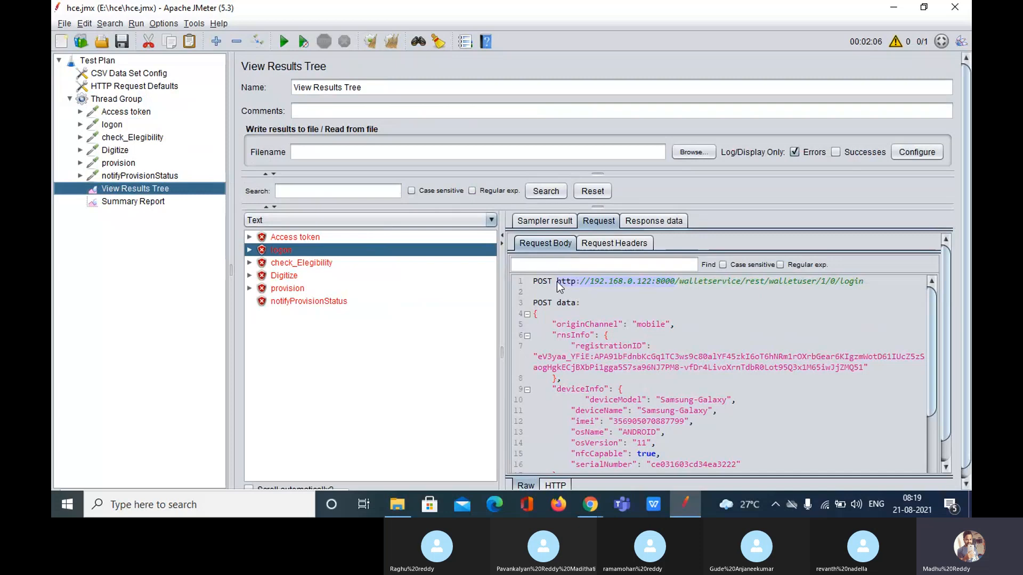
drag(557, 281, 577, 286)
click(590, 283)
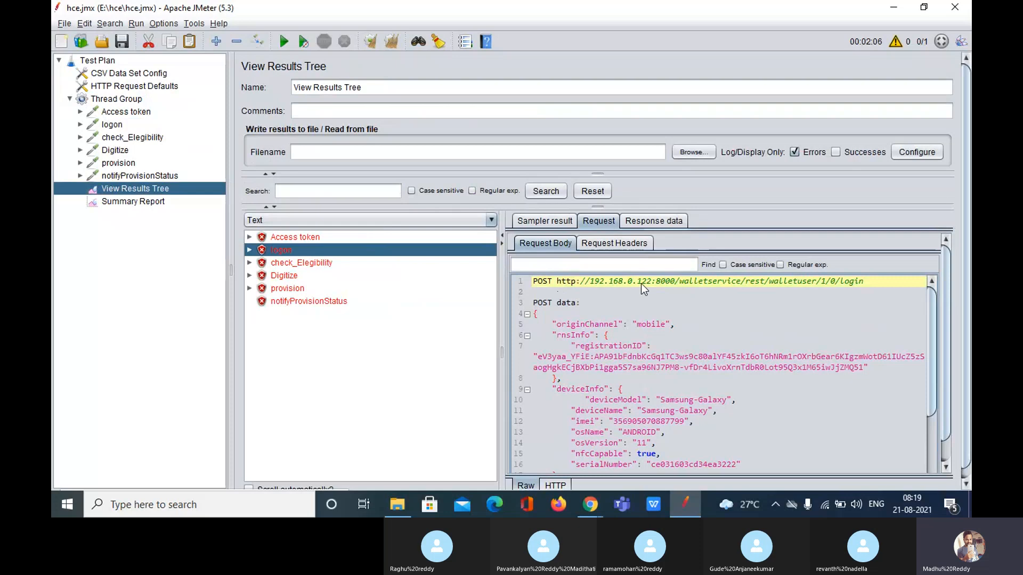
double_click(668, 283)
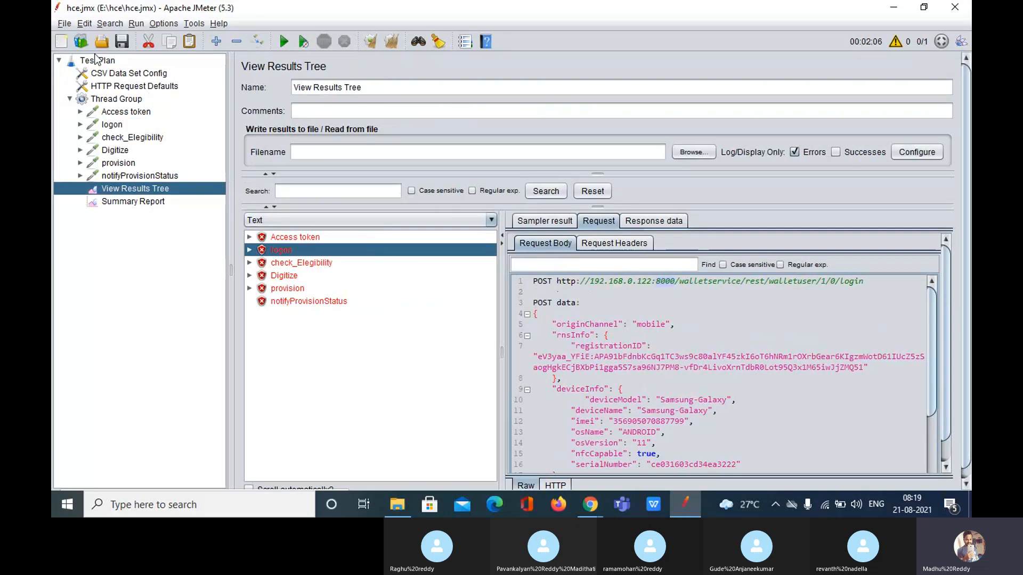
click(64, 23)
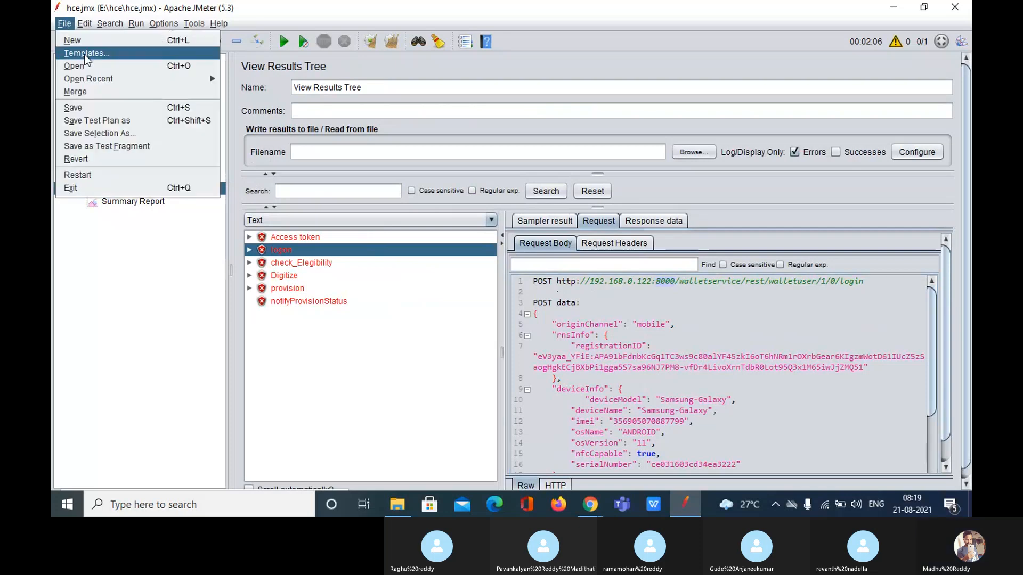
mouse_move(149, 82)
click(164, 255)
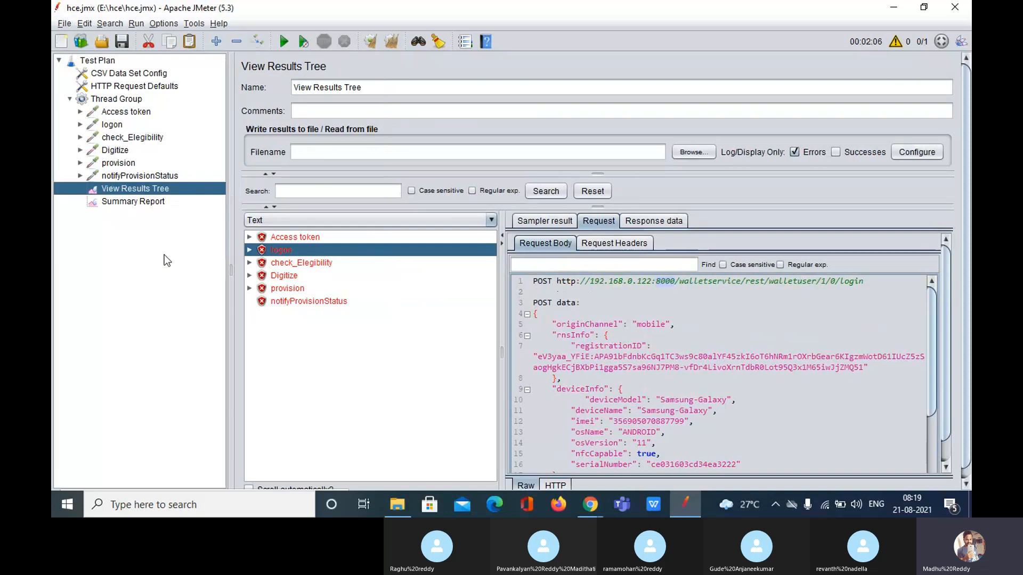
mouse_move(581, 513)
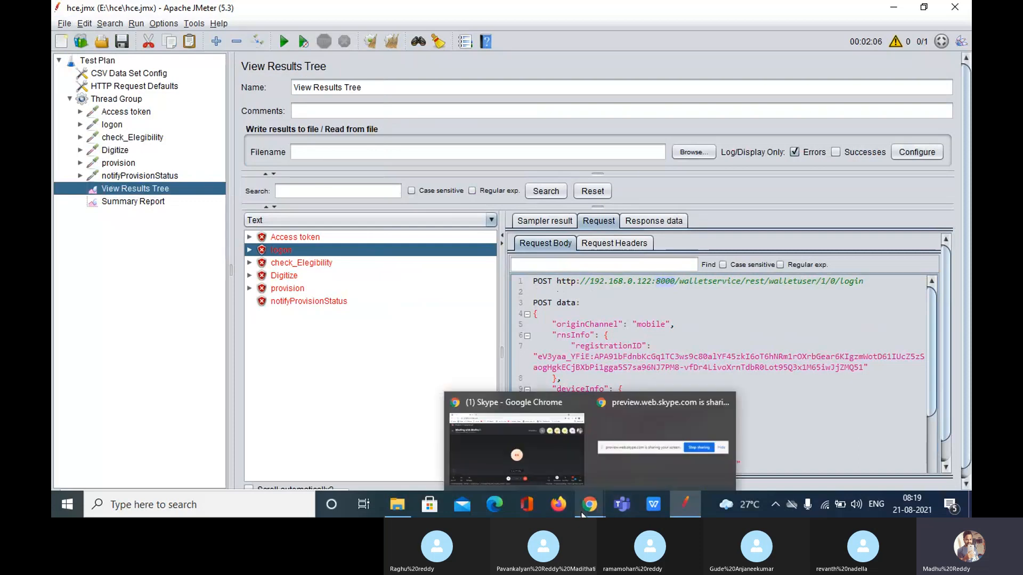
click(536, 461)
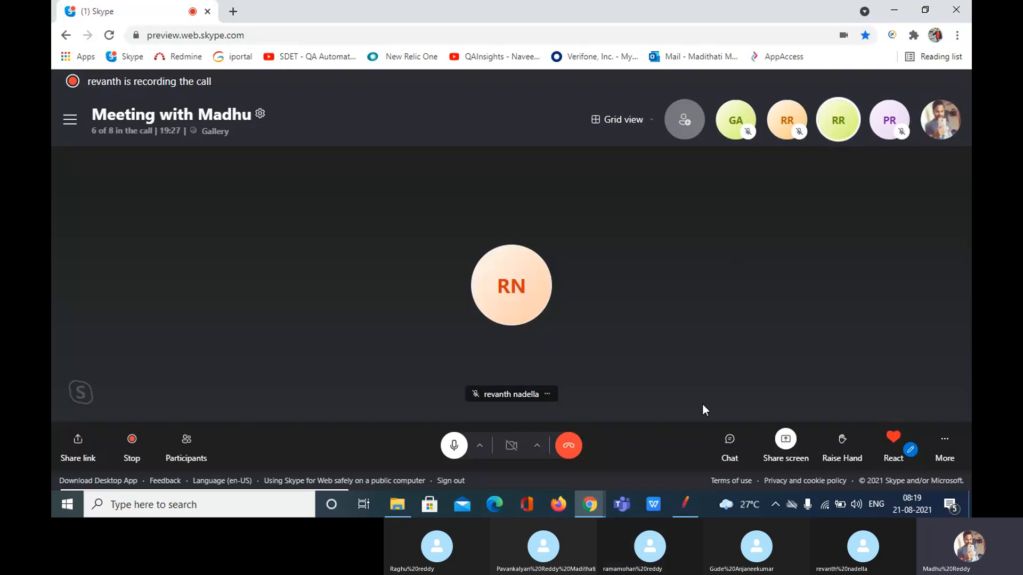
click(683, 504)
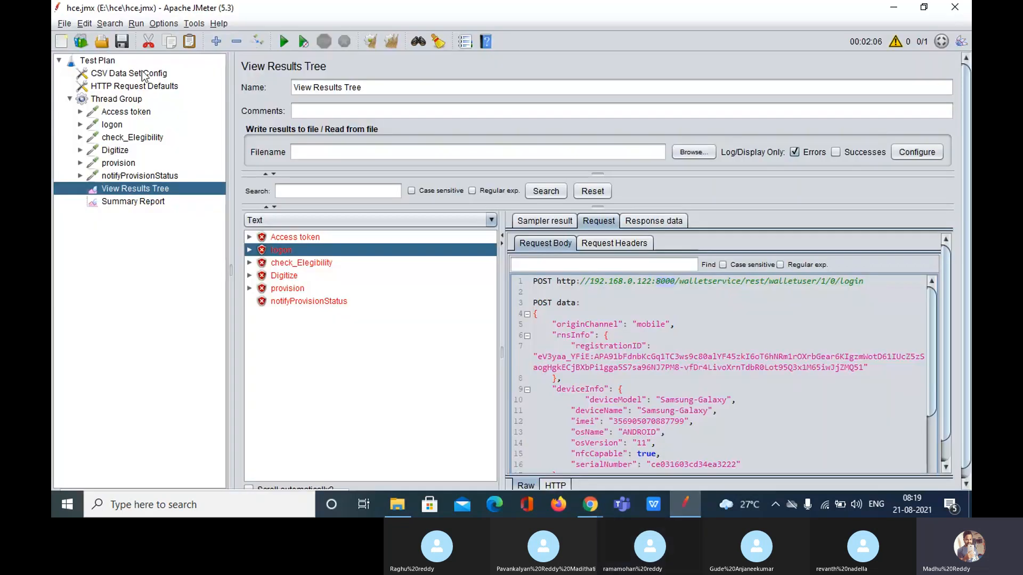
click(143, 87)
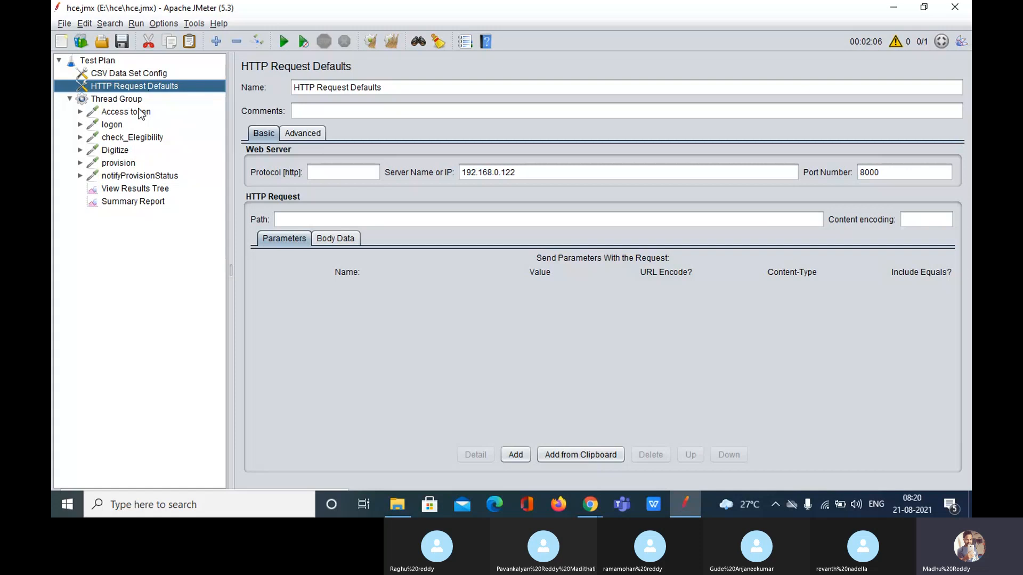
mouse_move(139, 109)
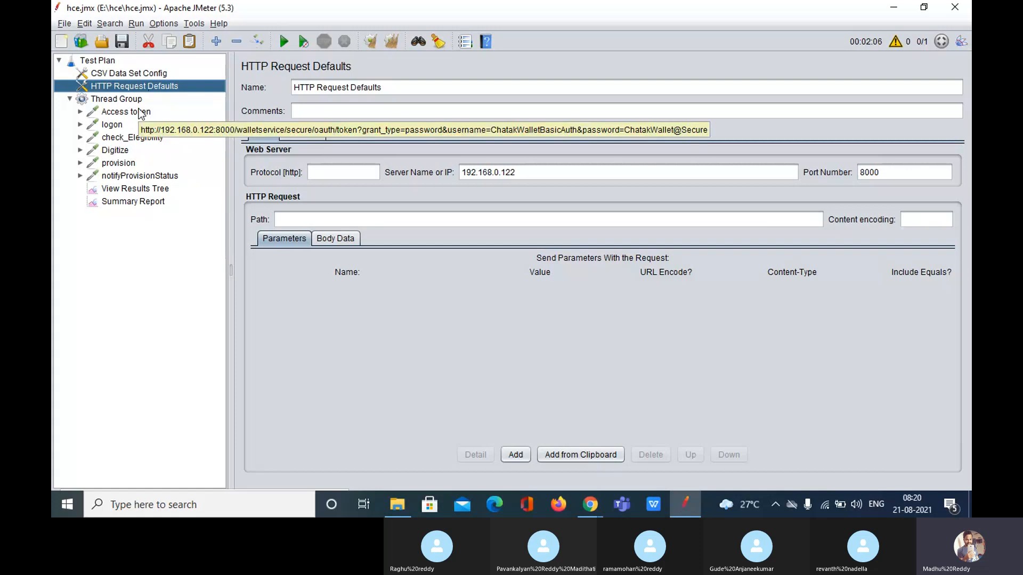
click(140, 113)
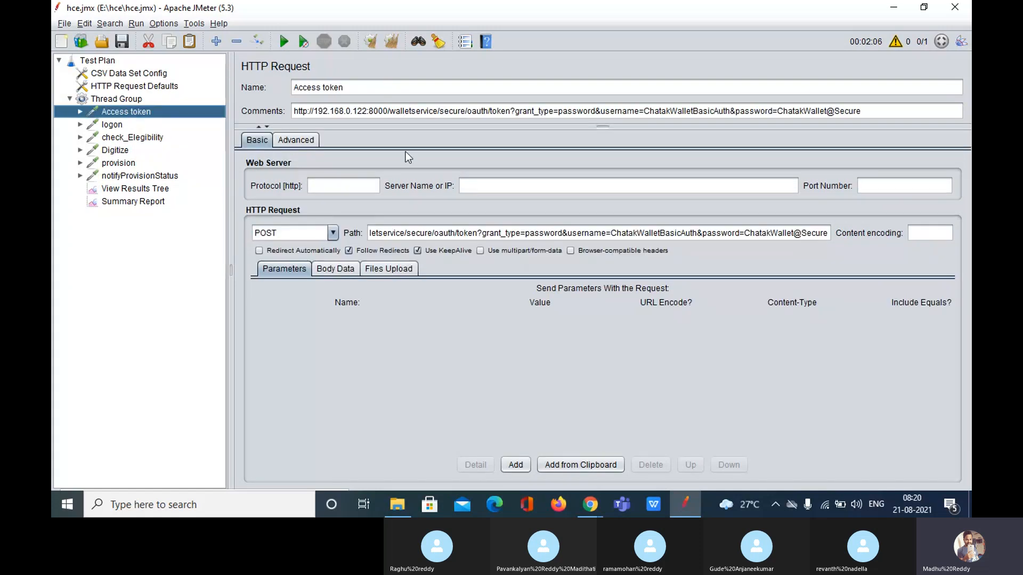
key(Down)
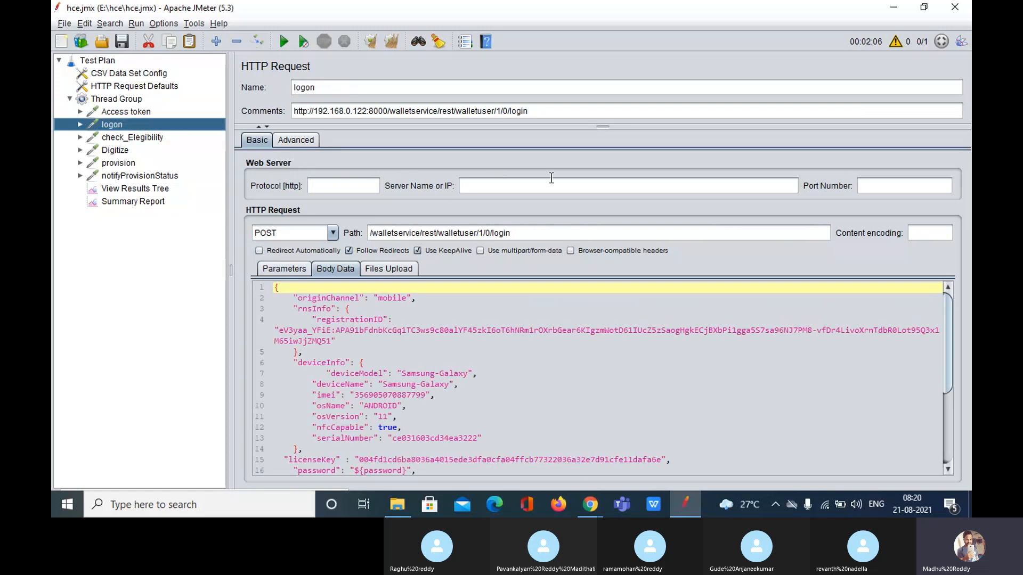
click(552, 181)
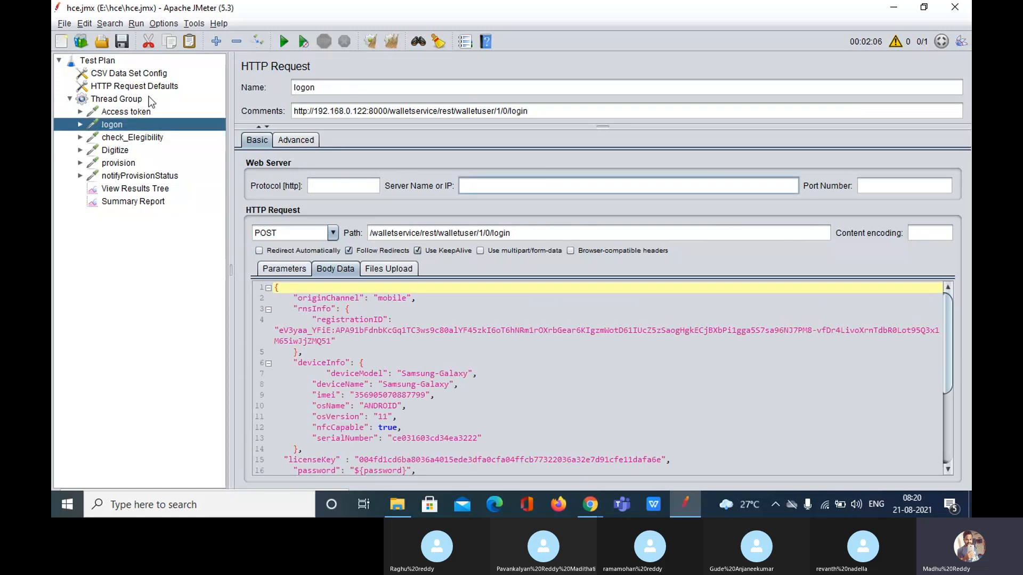
click(134, 87)
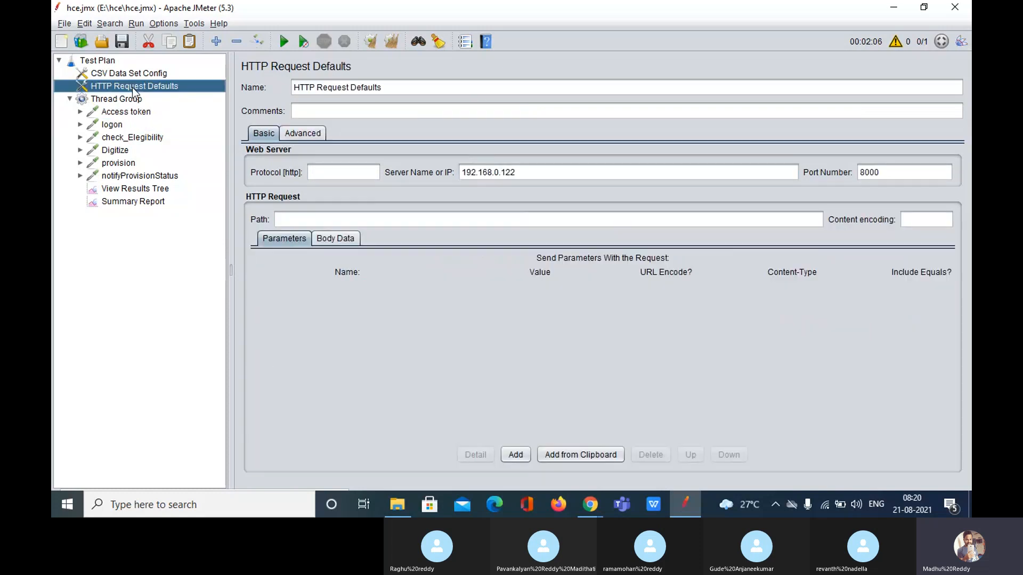
drag(532, 172, 410, 173)
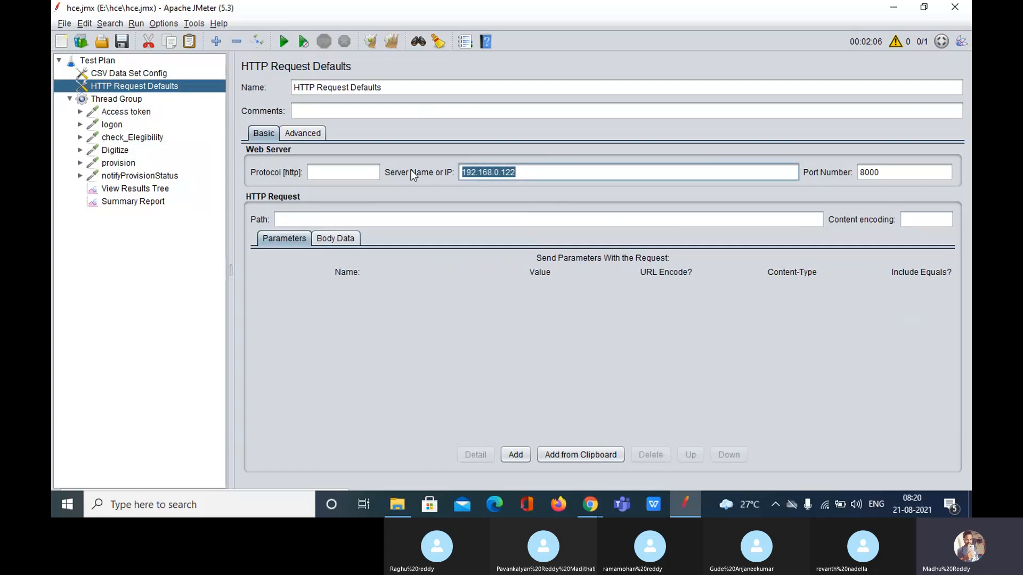
click(522, 175)
key(BackSpace)
text(3)
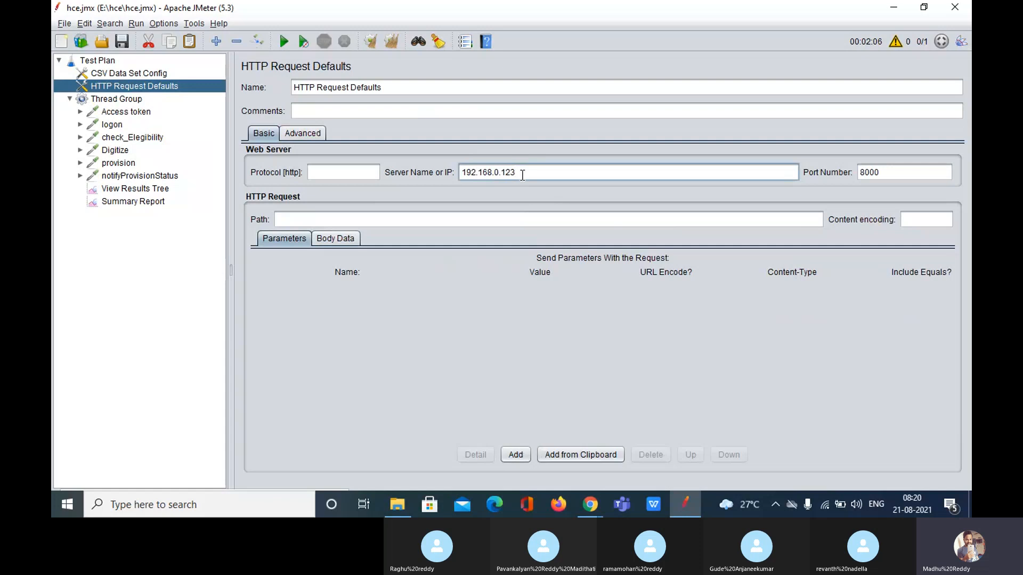
key(BackSpace)
text(2)
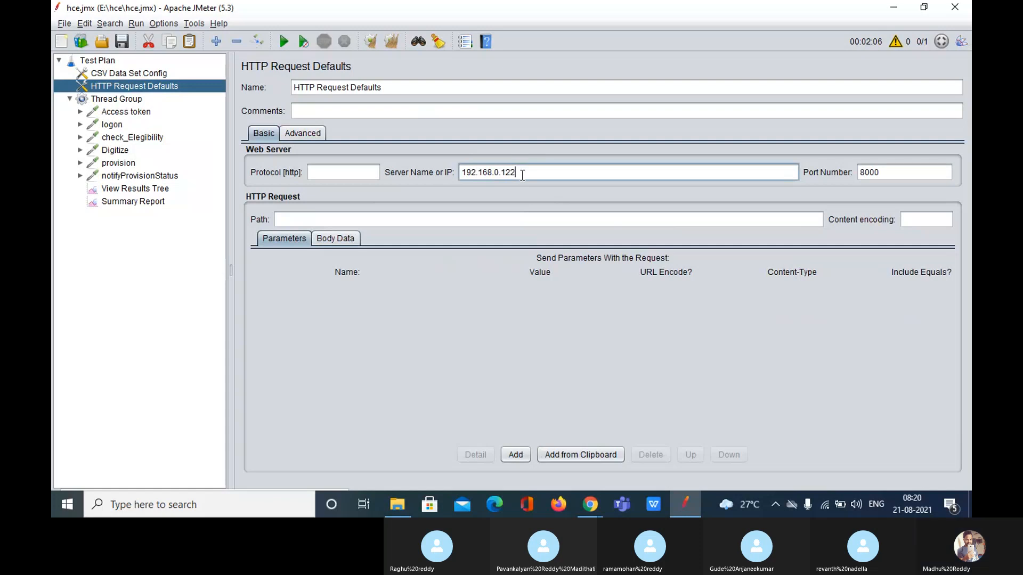
click(144, 113)
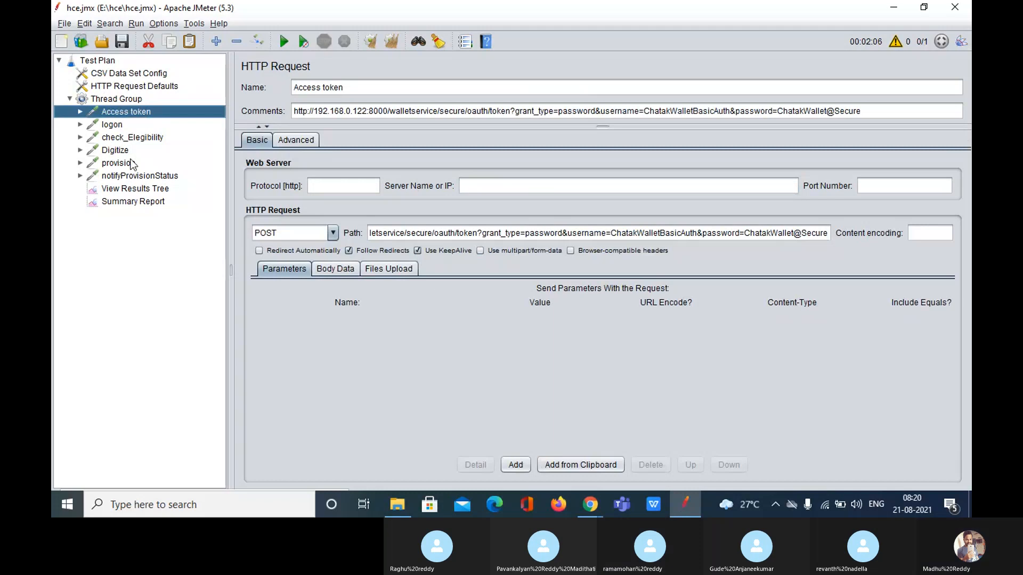
Move from the View Results Tree to the Skype for Web meeting call window
click(123, 190)
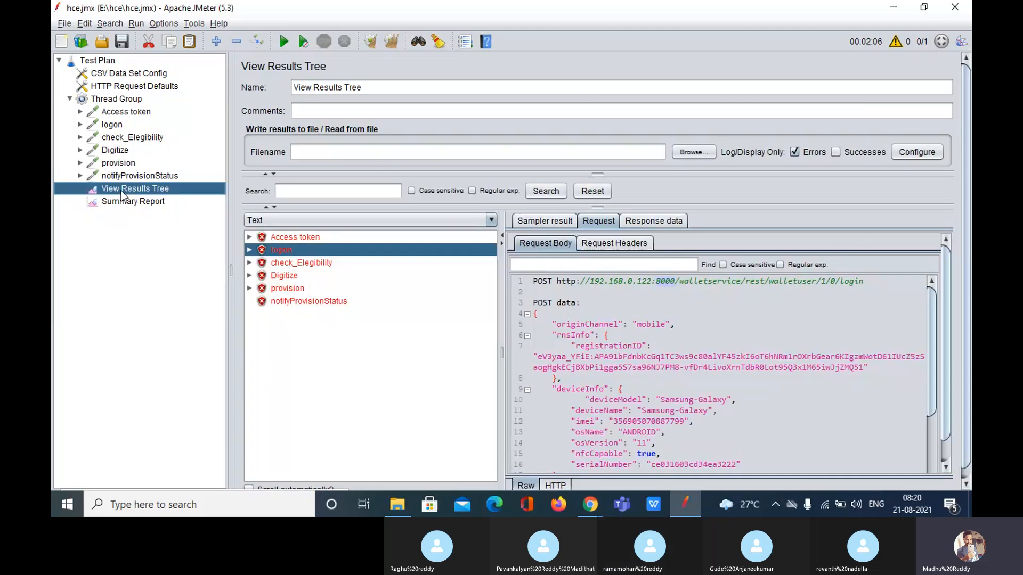
click(548, 449)
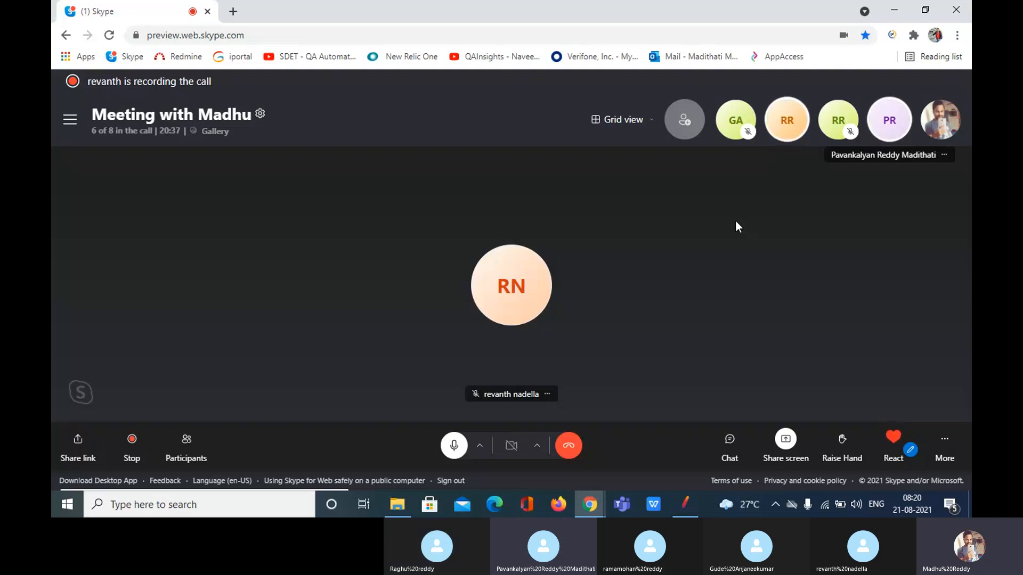
click(686, 495)
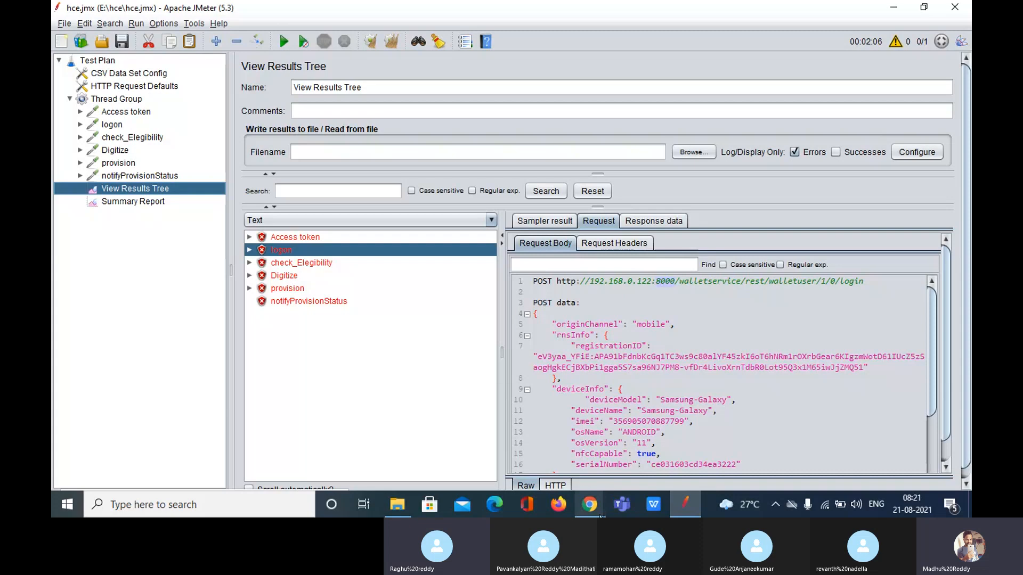
mouse_move(600, 516)
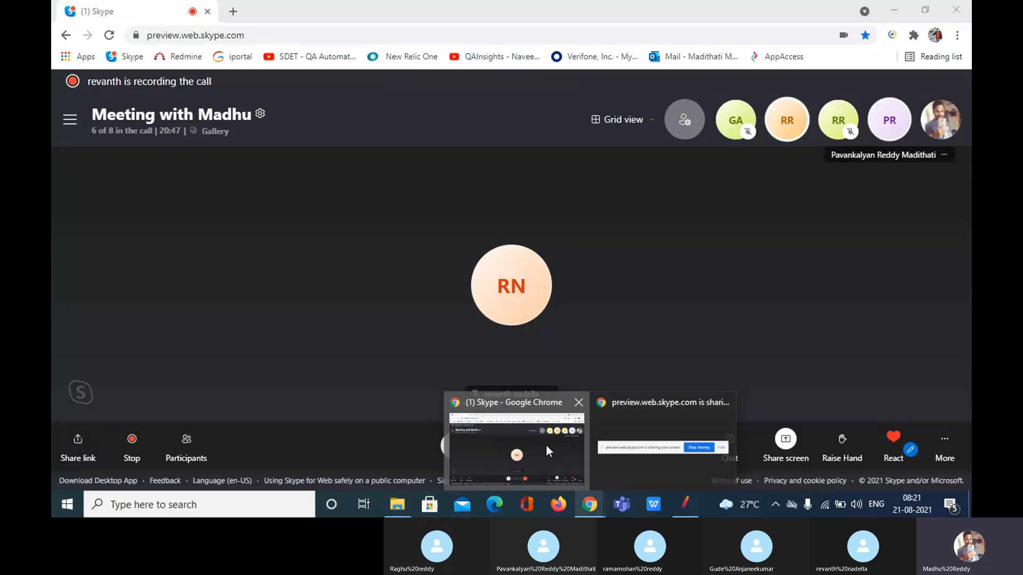
click(545, 446)
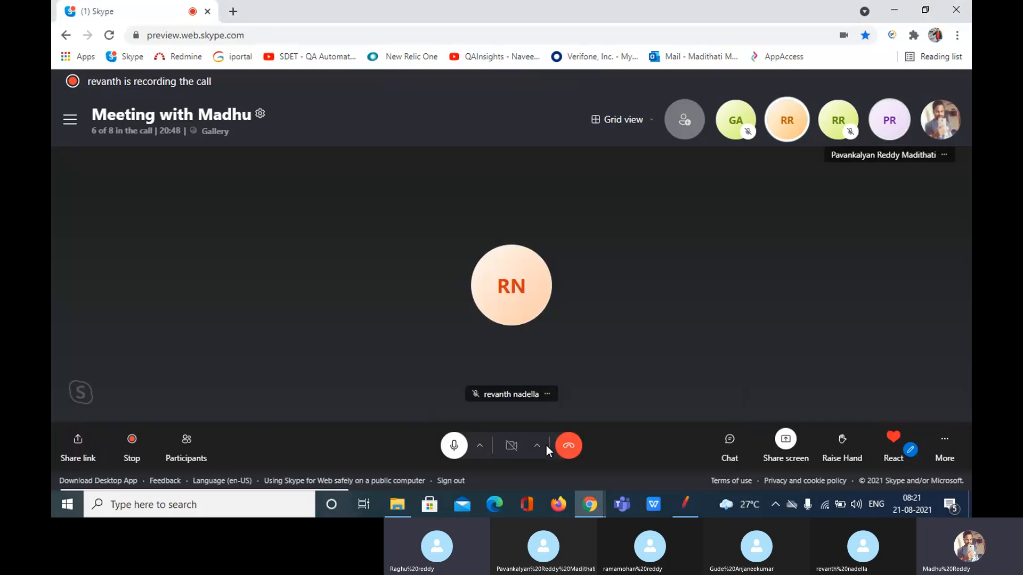
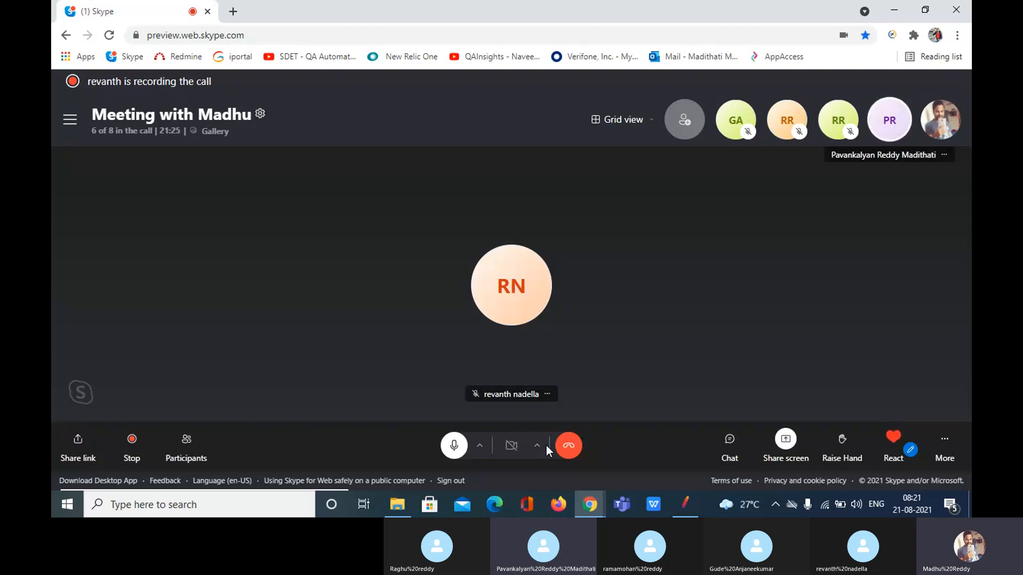
Bring the JMeter test plan, with all six samplers failed in View Results Tree, in front of the Skype call
click(688, 504)
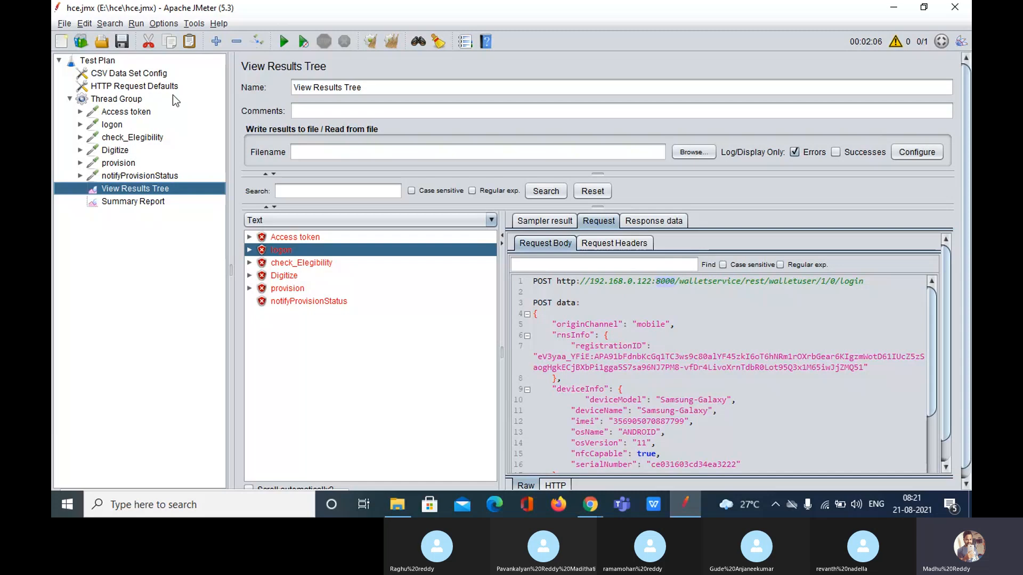
Show the HTTP Request Defaults element with server 192.168.0.122 and port 8000
click(140, 87)
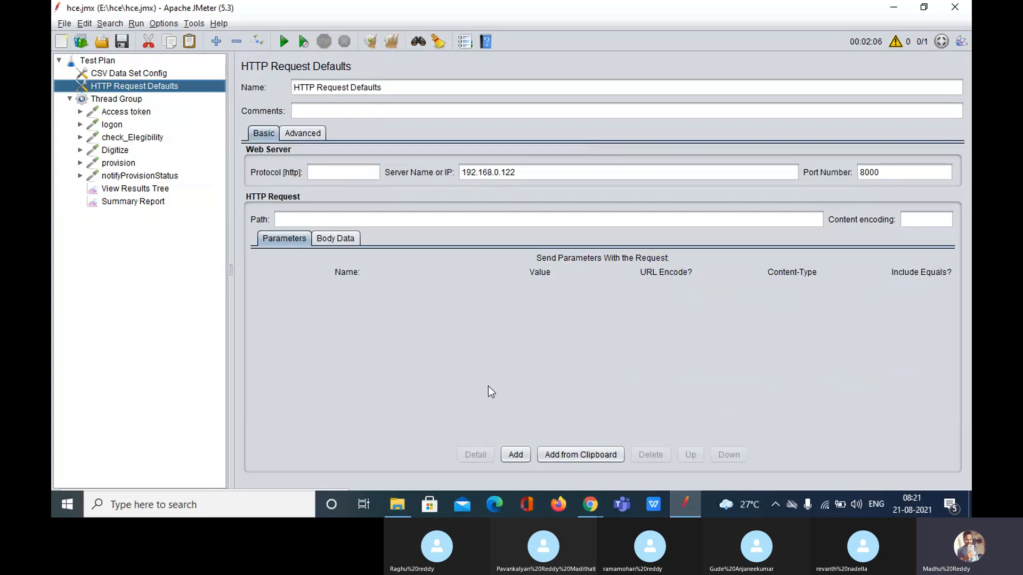
click(589, 504)
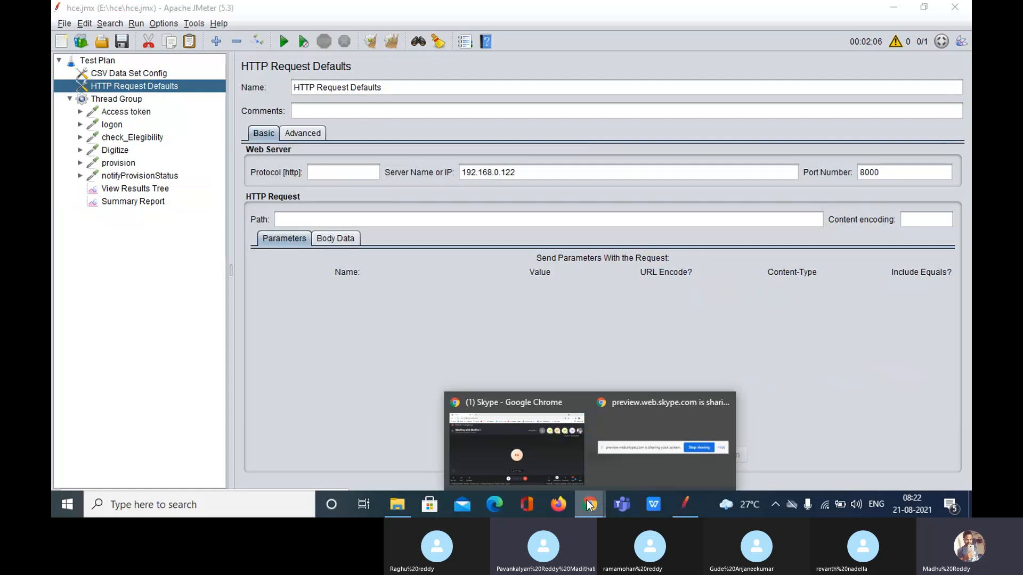
click(545, 445)
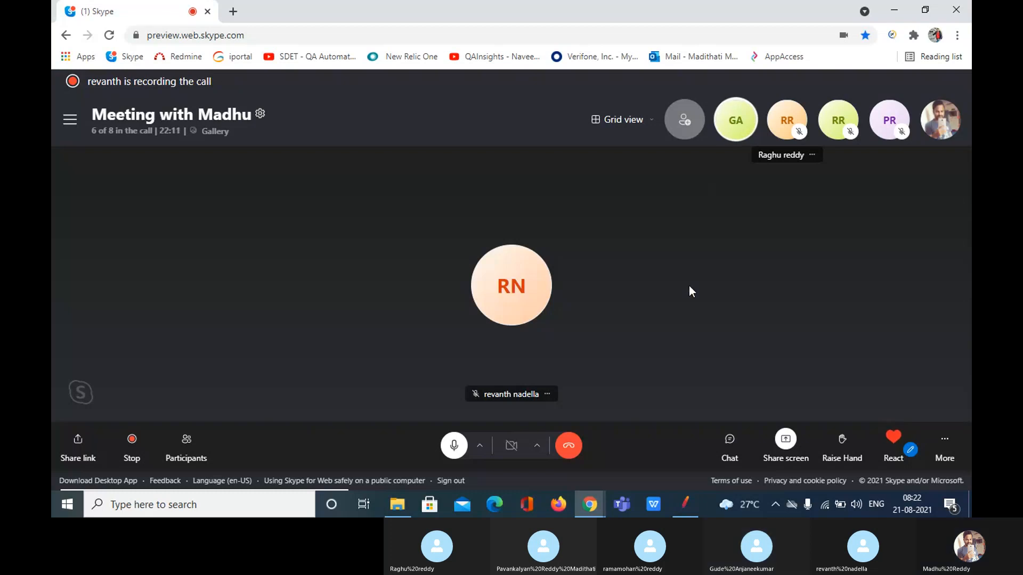
click(685, 505)
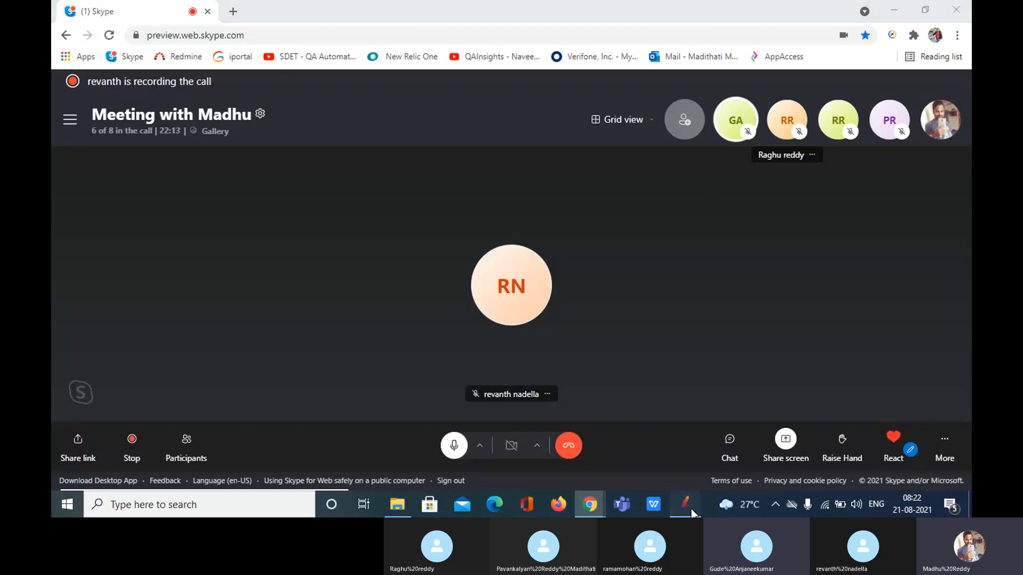
Browse the Test Plan's add menu and dismiss it without adding anything
click(101, 60)
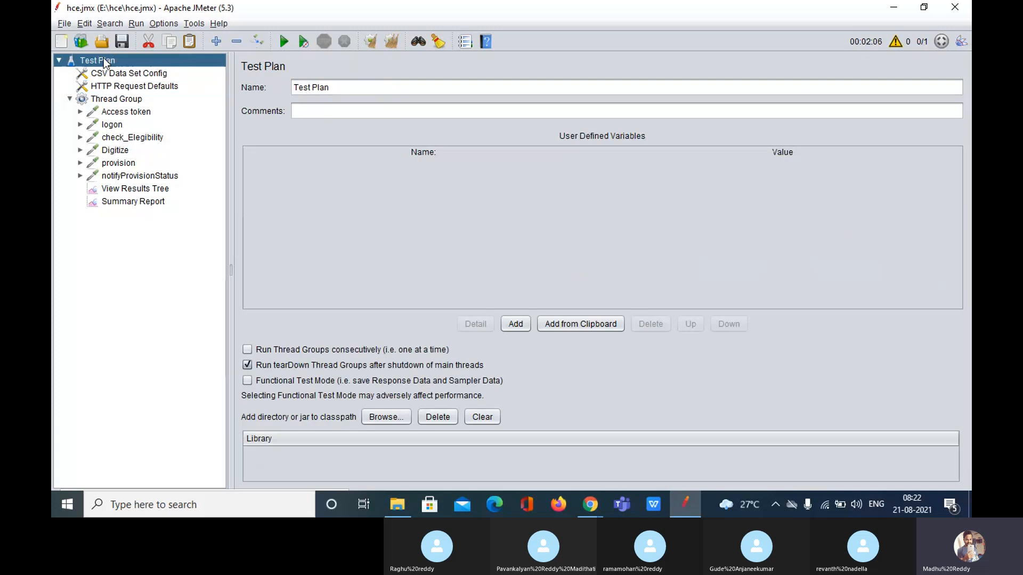
right_click(103, 58)
mouse_move(138, 67)
mouse_move(321, 87)
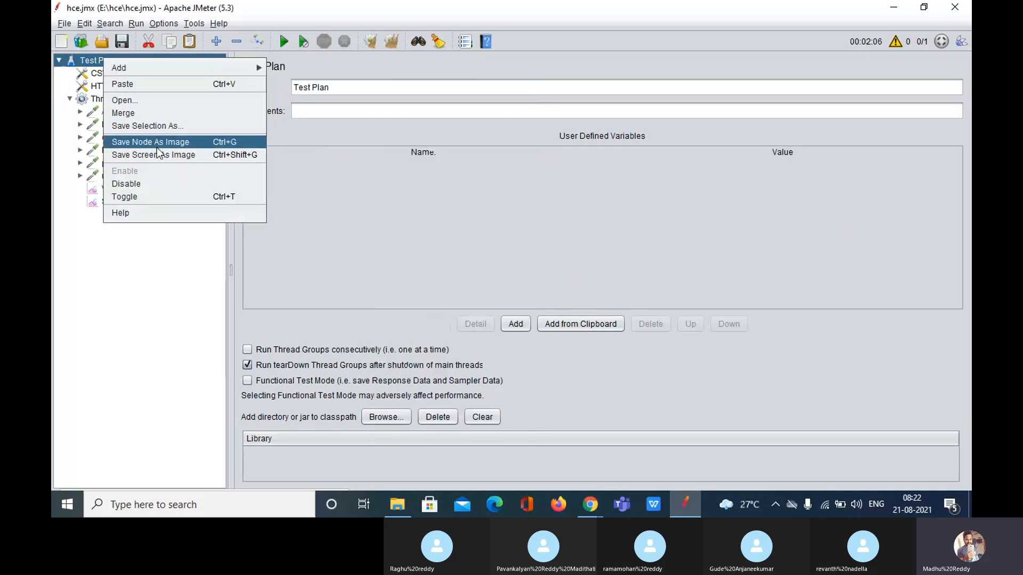
click(96, 103)
Add a Counter config element under Thread Group, select its name, and return to the Skype meeting
right_click(96, 101)
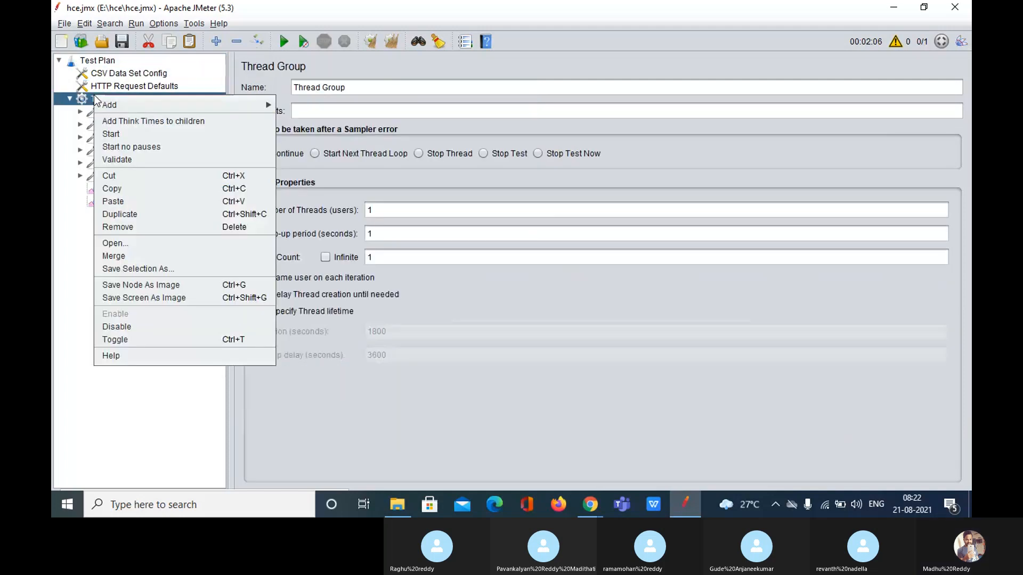
mouse_move(160, 105)
mouse_move(346, 128)
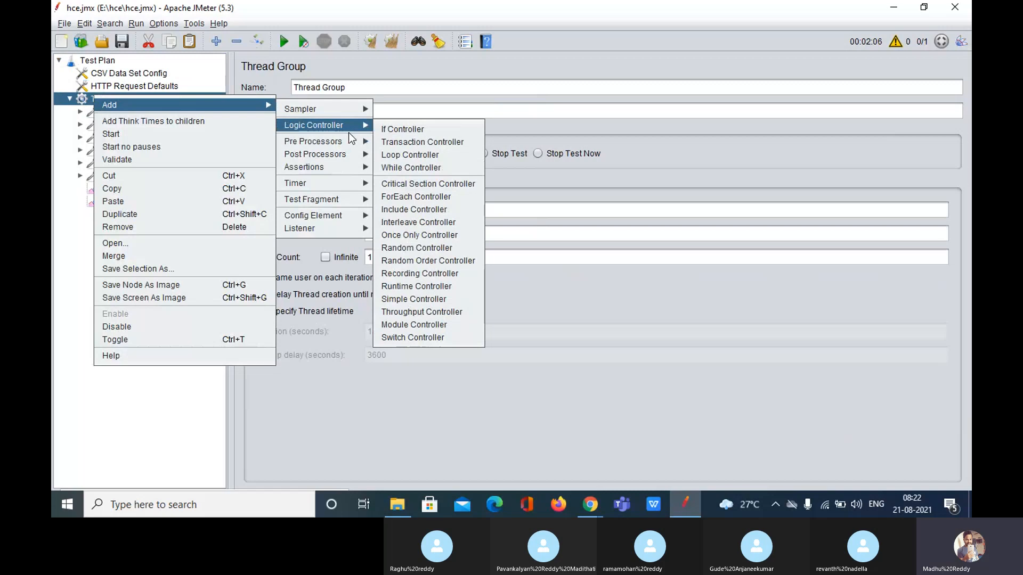
mouse_move(356, 220)
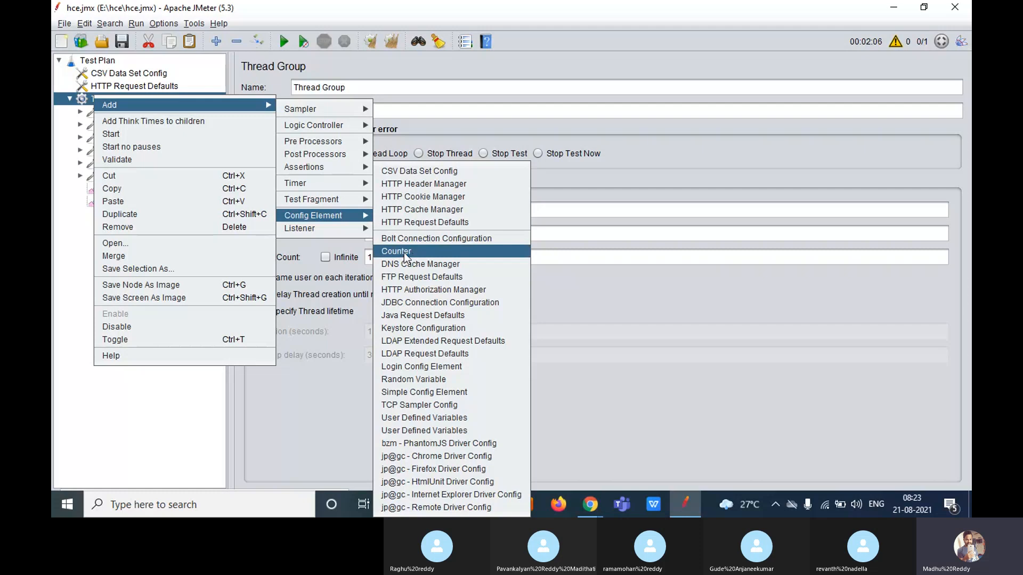
click(404, 252)
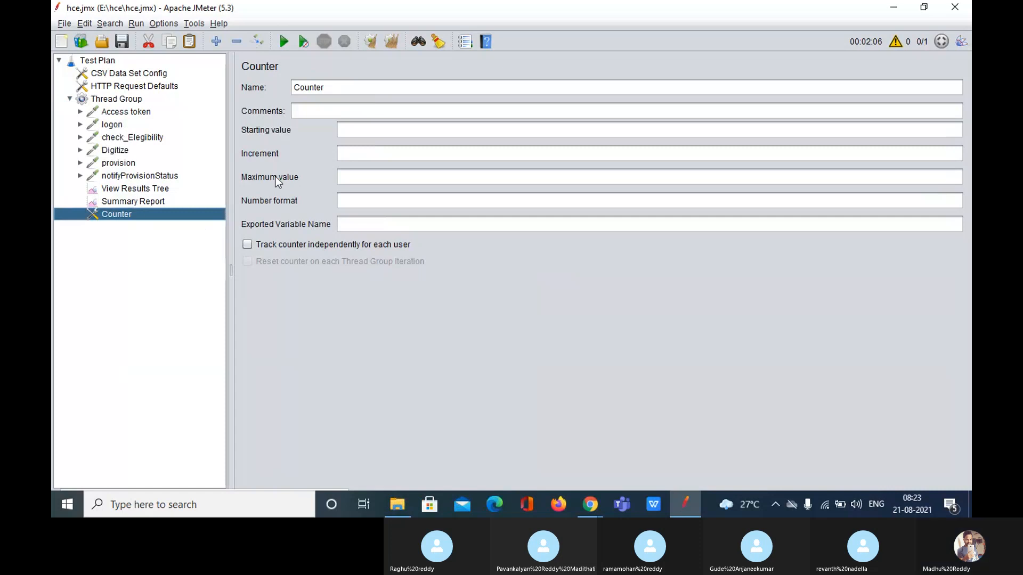
drag(336, 89, 235, 85)
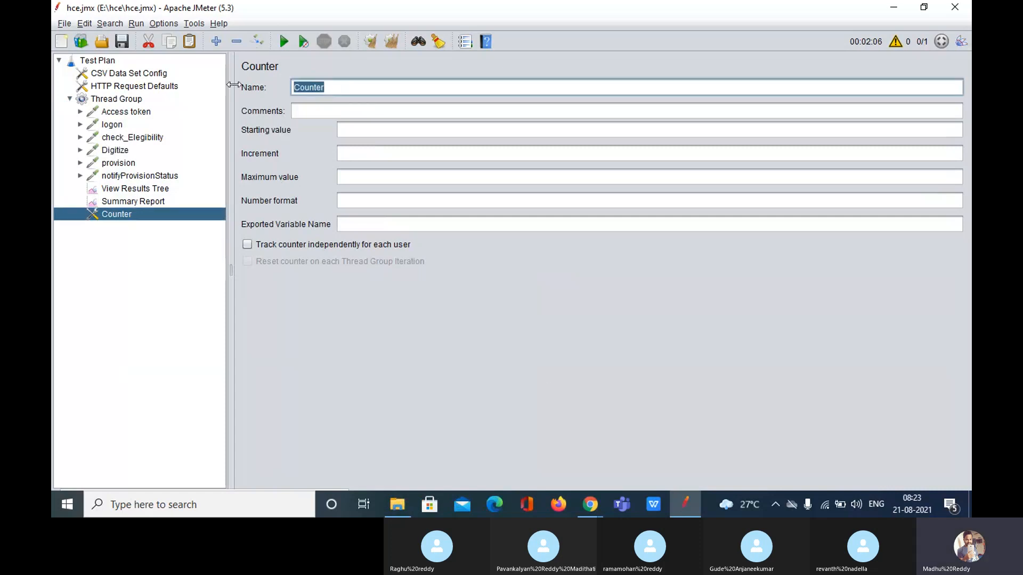
click(590, 504)
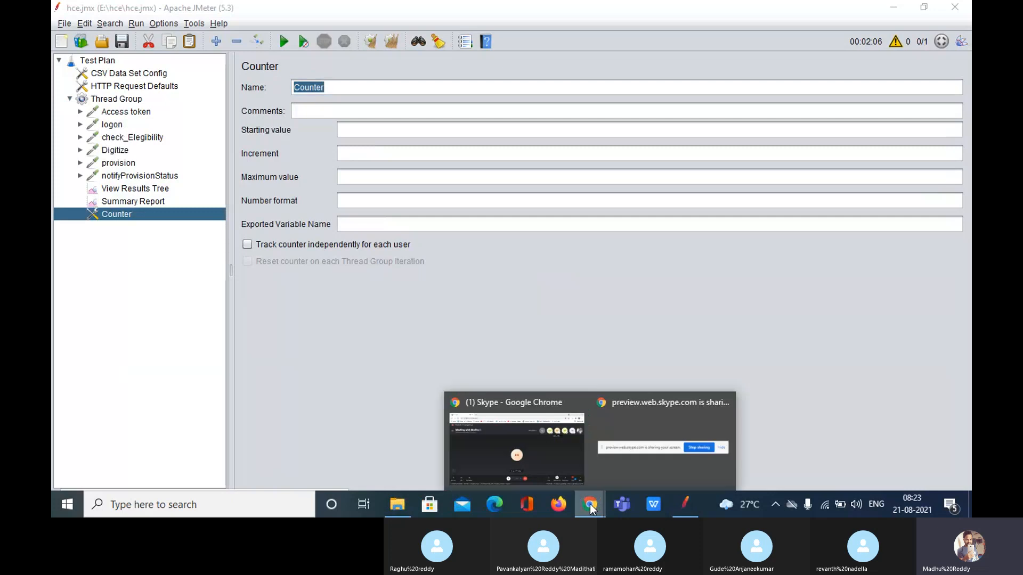
click(516, 447)
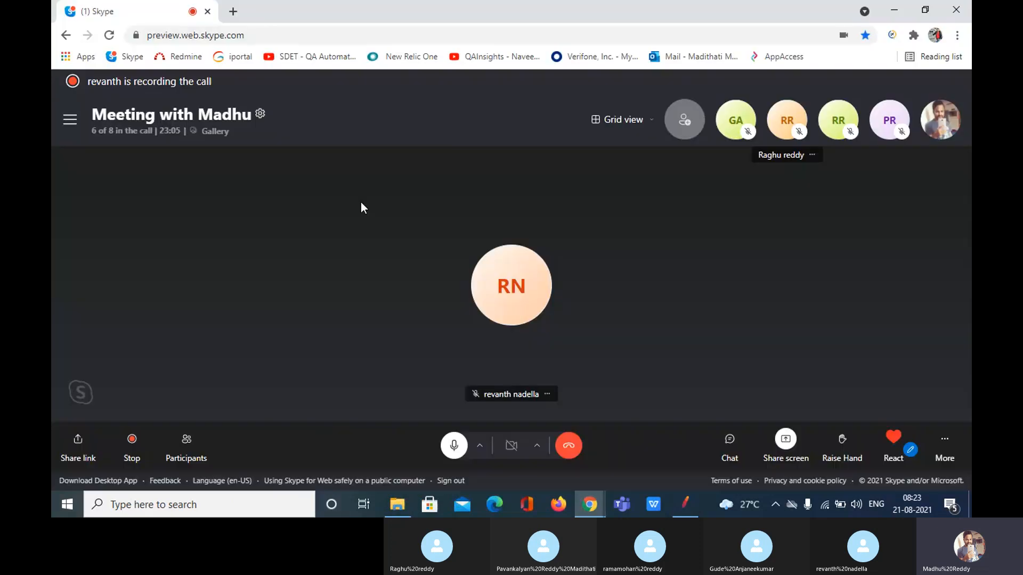
Open a new Chrome tab and run StartServer.bat from E:\Web_Tours\WebTours
click(233, 11)
click(267, 37)
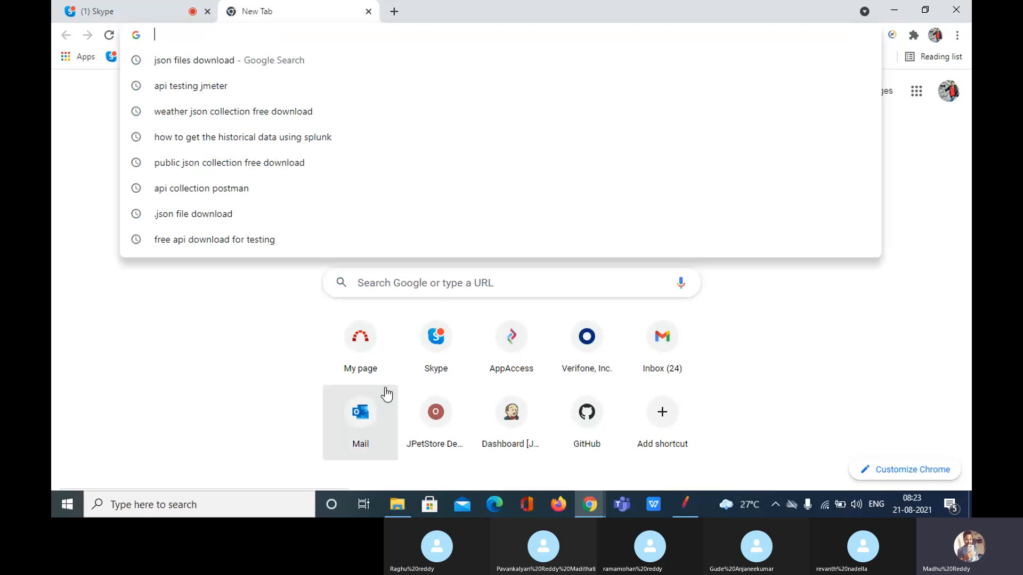
click(409, 506)
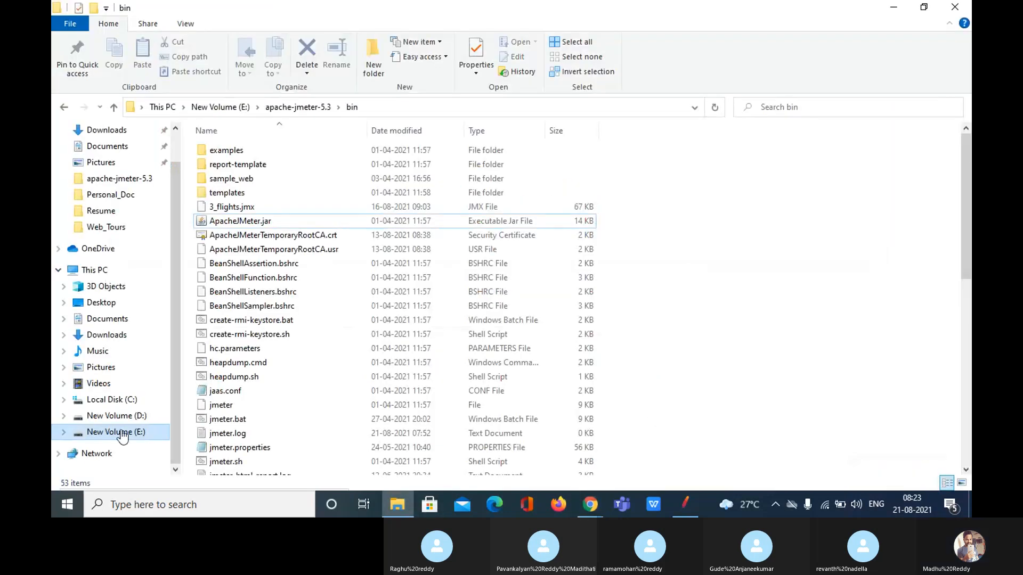
click(122, 432)
double_click(531, 285)
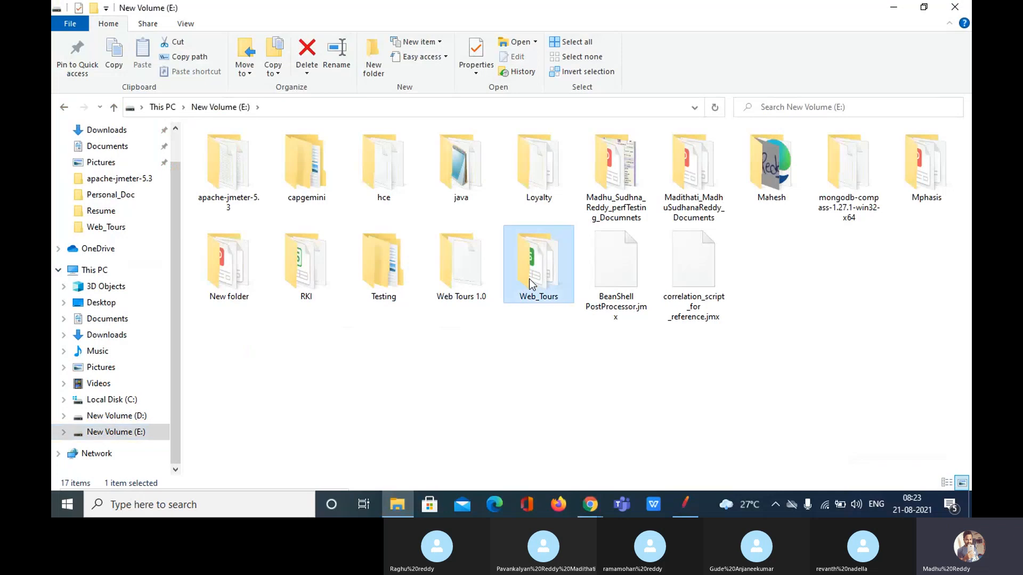
double_click(226, 166)
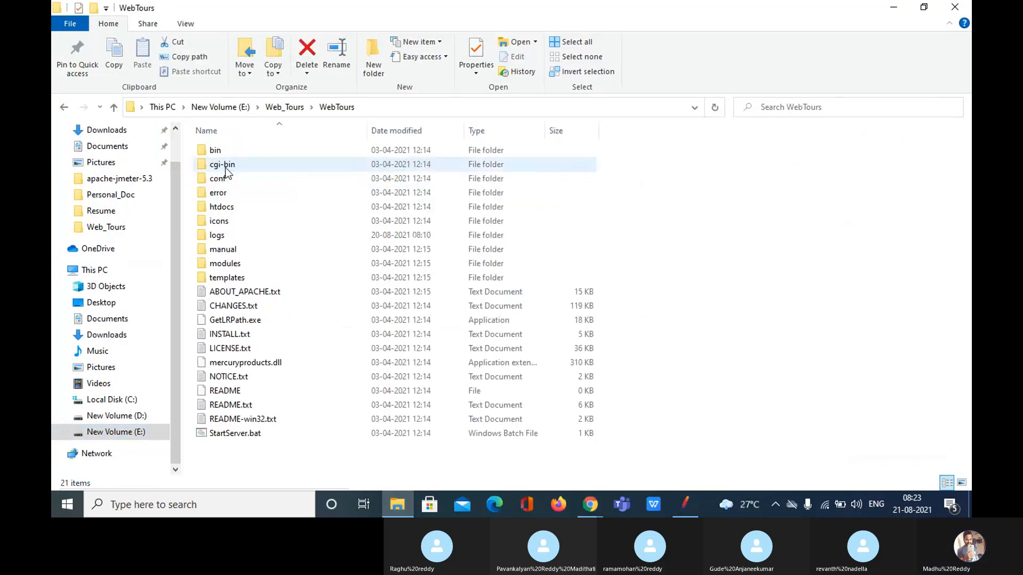
double_click(246, 432)
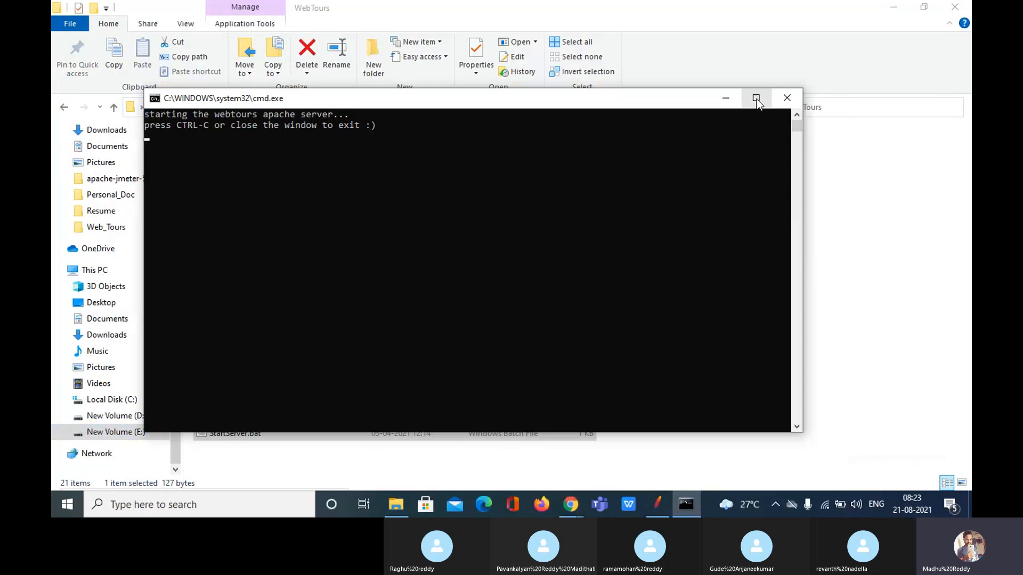
Maximize the Web Tours server console and switch to Chrome's new tab
click(756, 98)
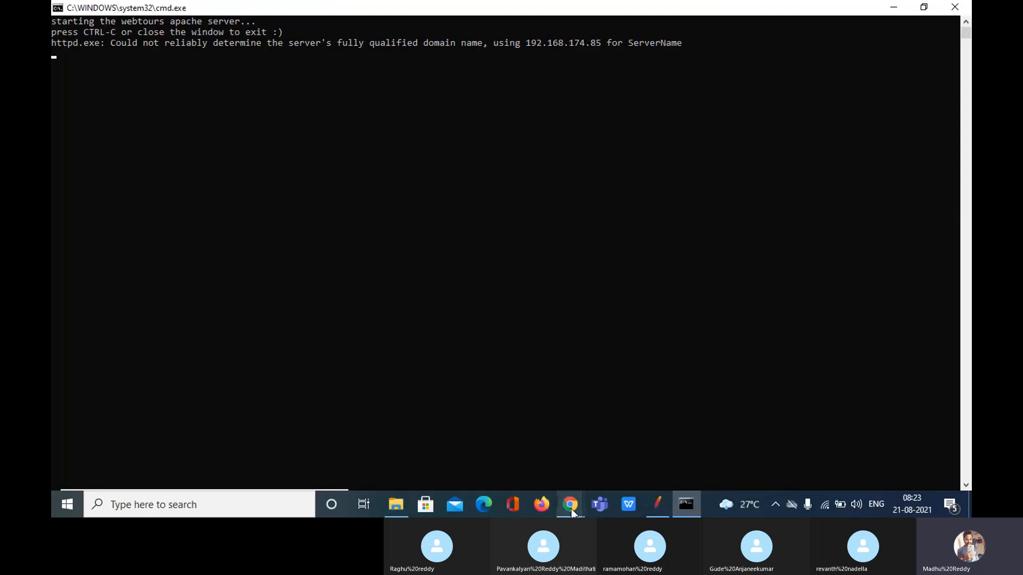
click(570, 509)
click(480, 429)
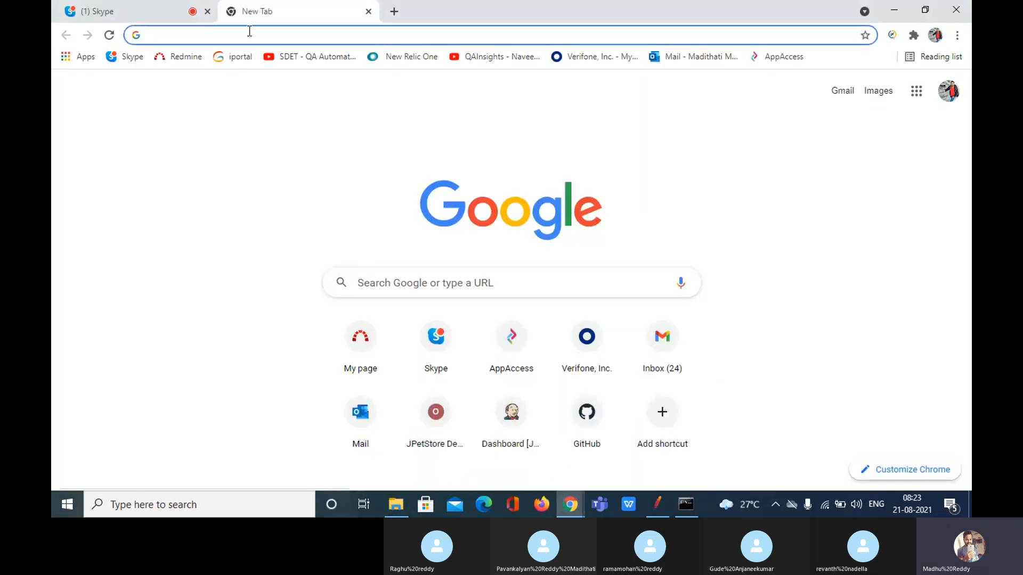
Load Web Tours at 127.0.0.1:1080/WebTours/index.htm and open the sign-up Customer Profile form
text(12)
click(304, 164)
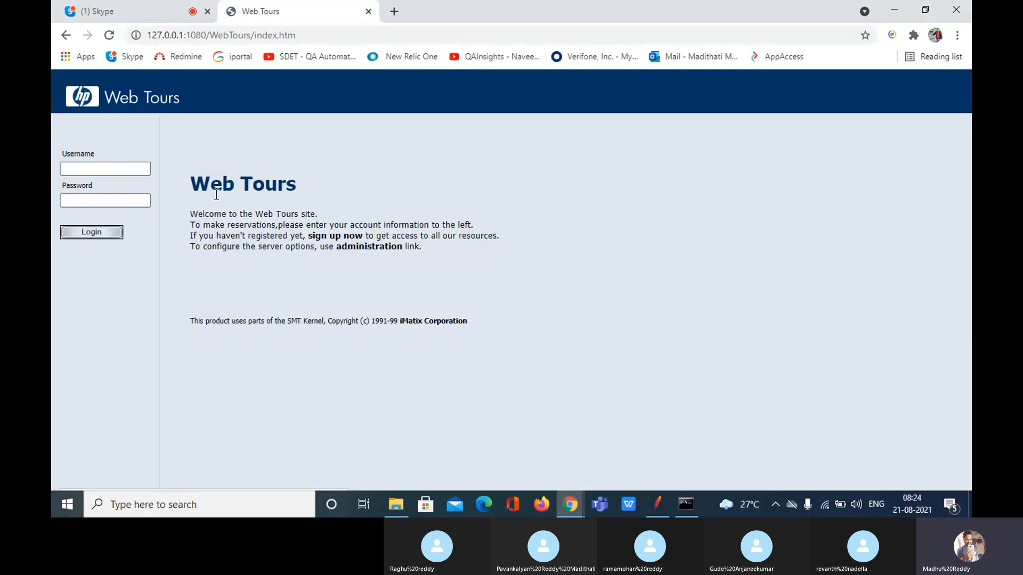
click(119, 169)
click(119, 170)
click(241, 152)
click(89, 200)
click(122, 167)
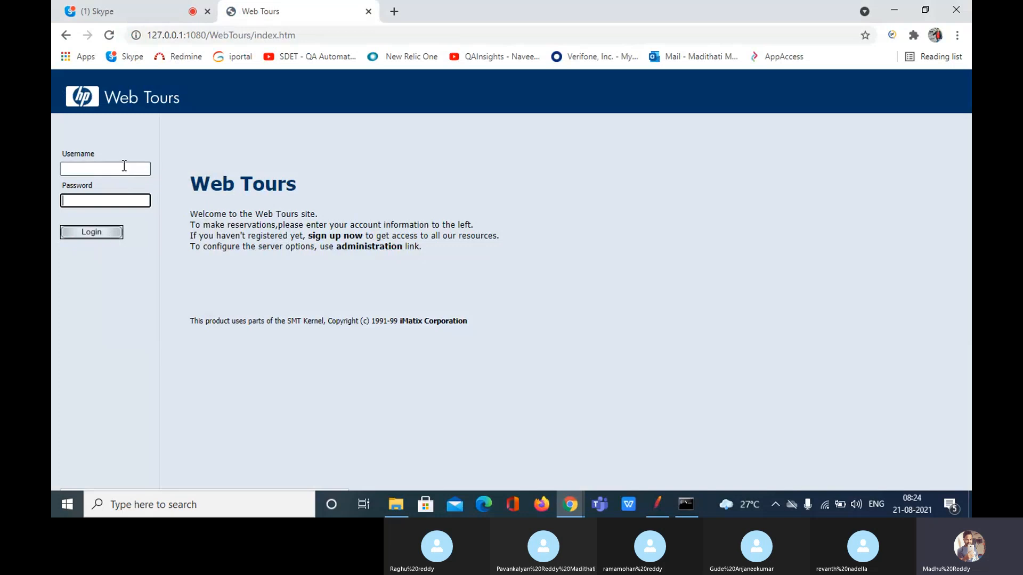
click(202, 164)
click(343, 236)
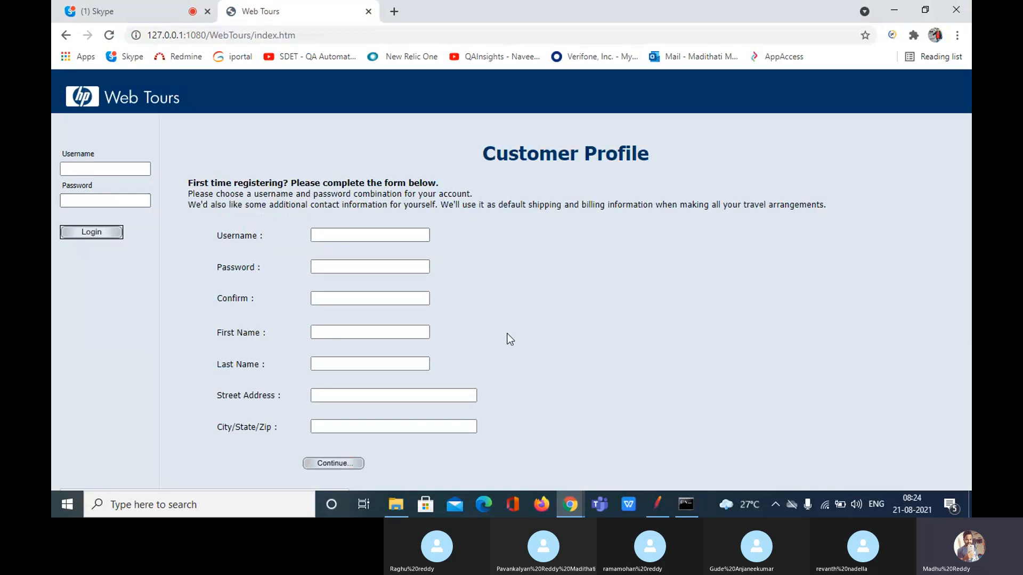
Submit the Customer Profile form with all fields blank, getting 'Your password is invalid', then return to JMeter
click(358, 297)
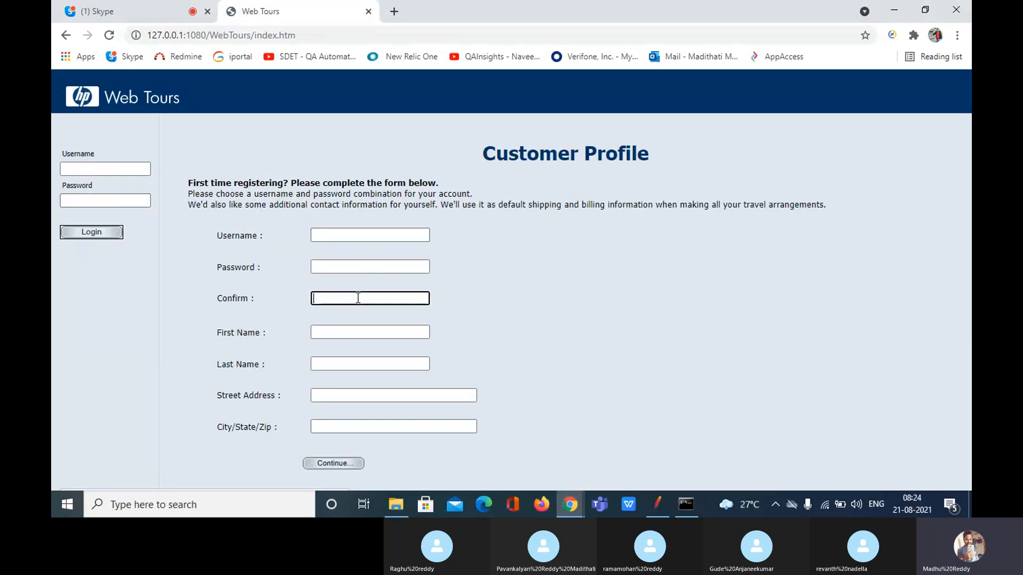
click(359, 335)
click(366, 364)
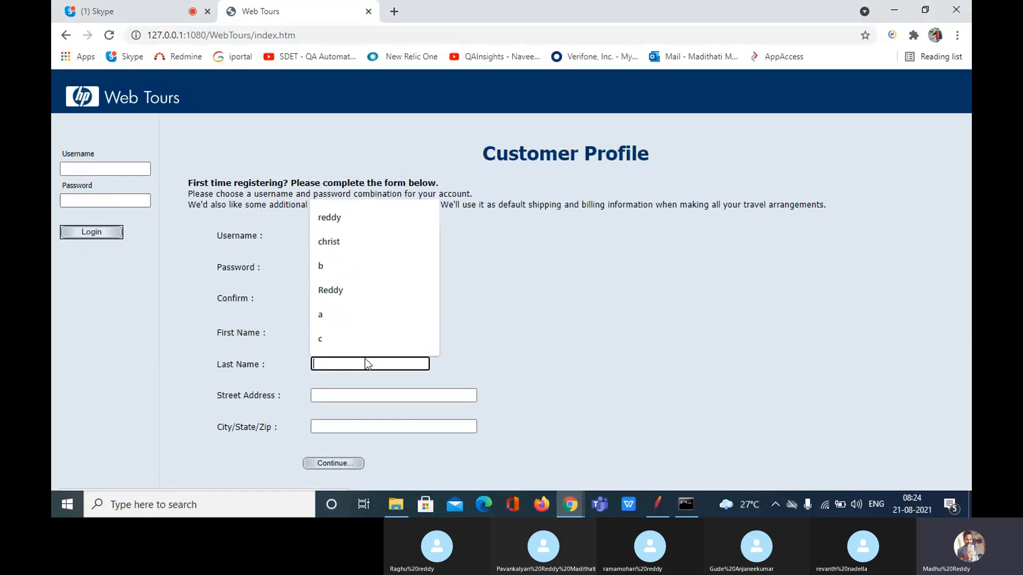
click(391, 407)
click(420, 428)
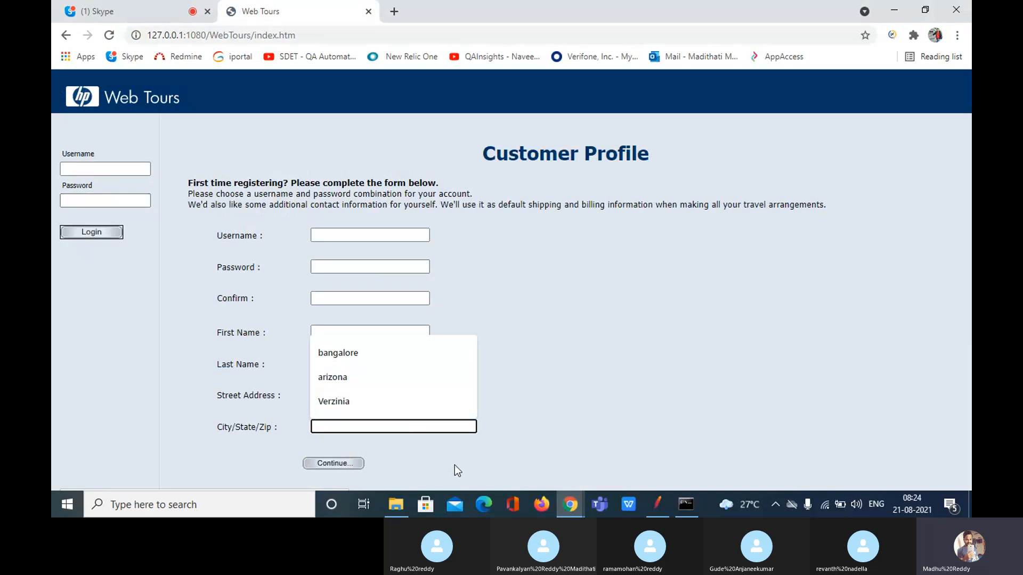
click(541, 419)
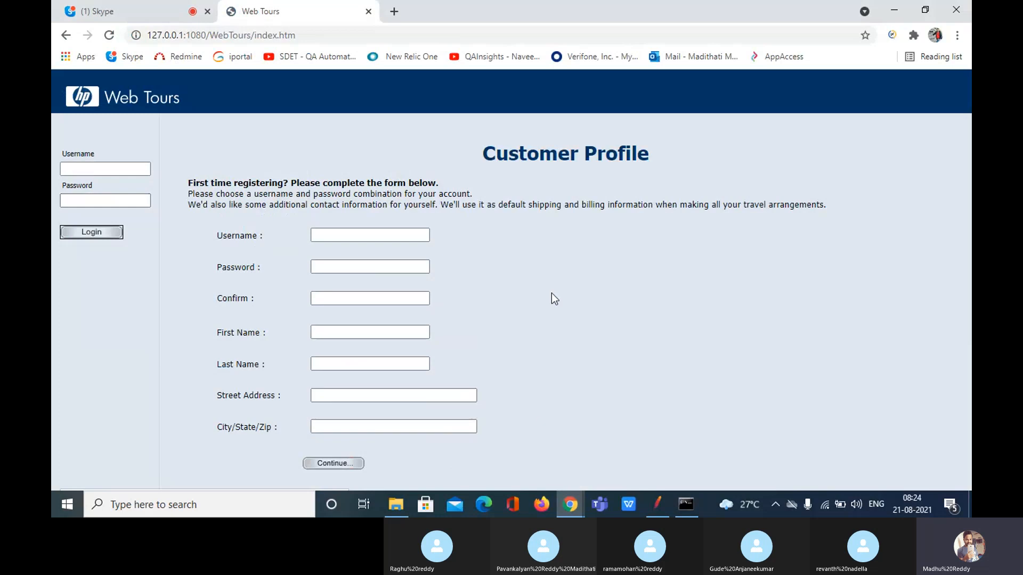
click(333, 464)
scroll(474, 330, down, 1)
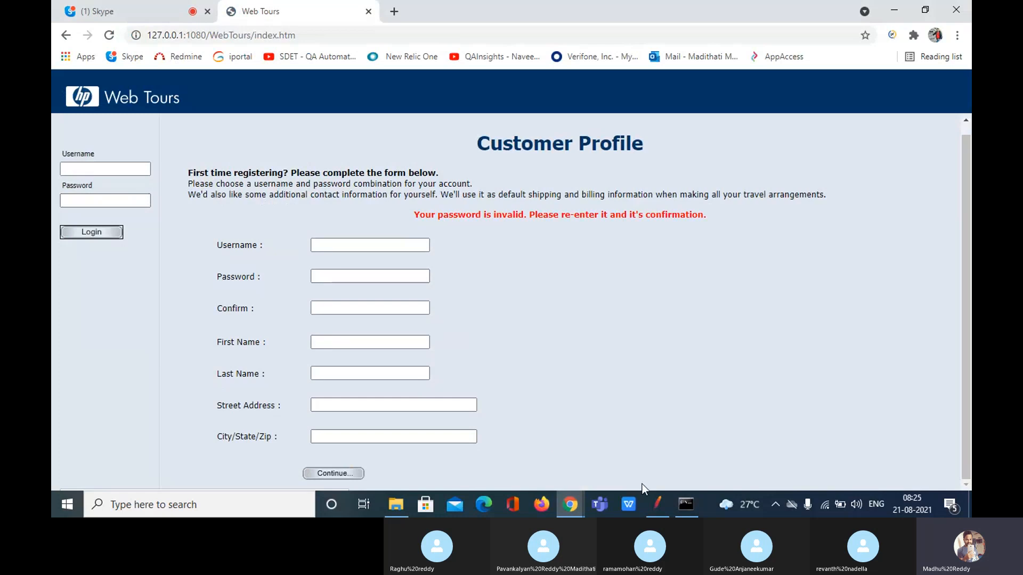
click(654, 503)
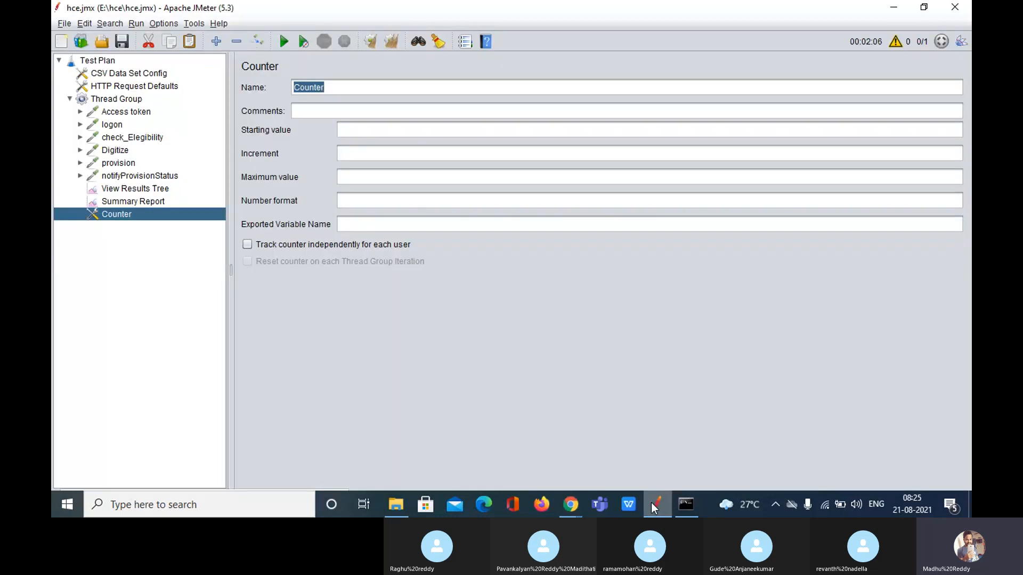
Start a new, empty test plan without saving the old one
click(65, 24)
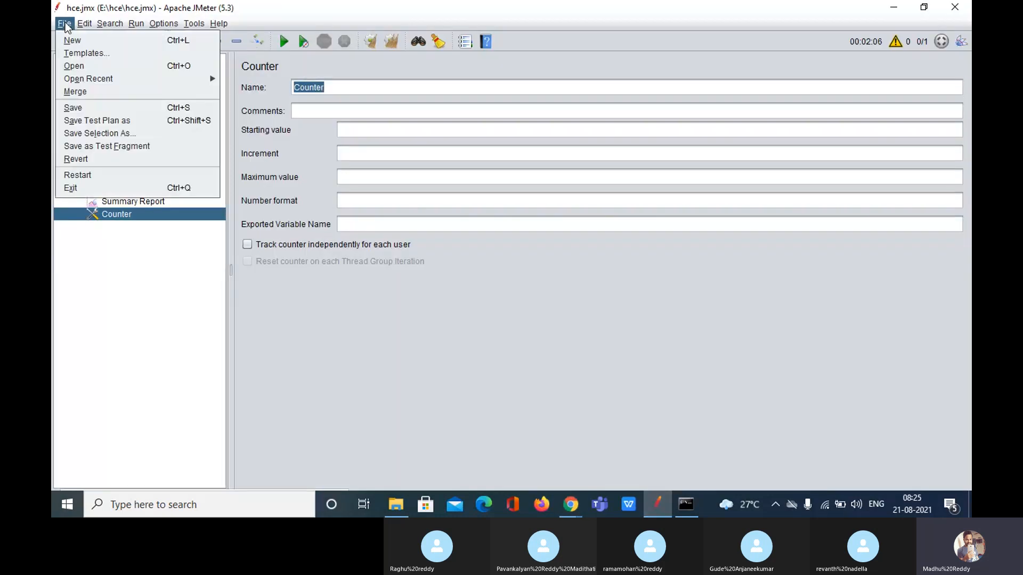
click(83, 44)
click(645, 274)
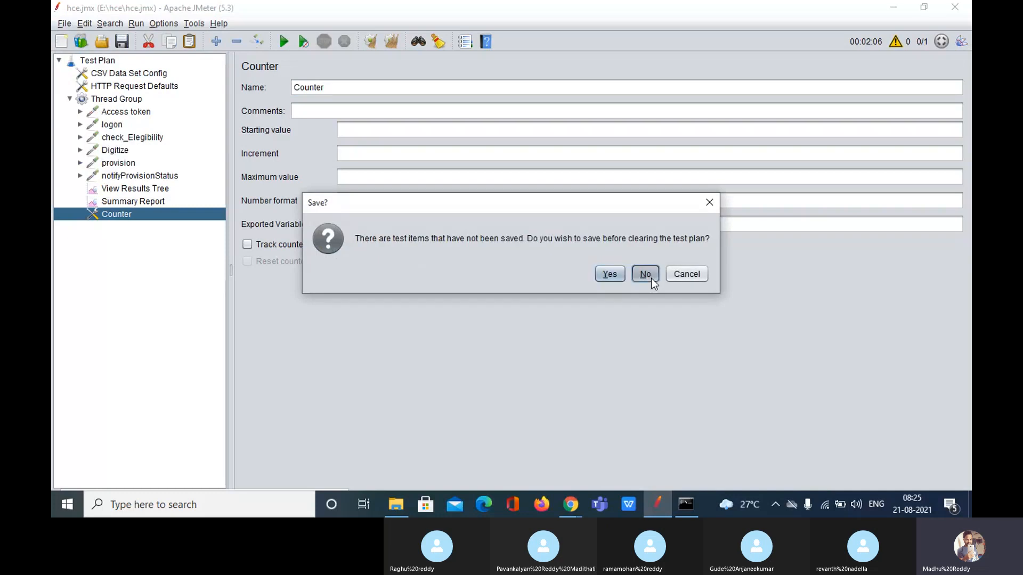
Add an HTTP(S) Test Script Recorder with a View Results Tree under it
right_click(108, 60)
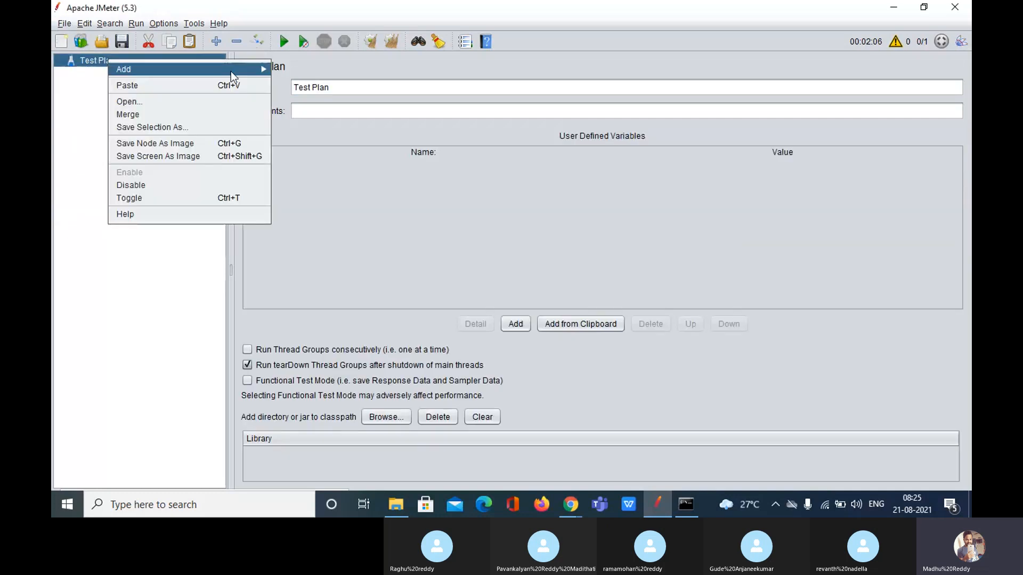
mouse_move(231, 70)
mouse_move(336, 195)
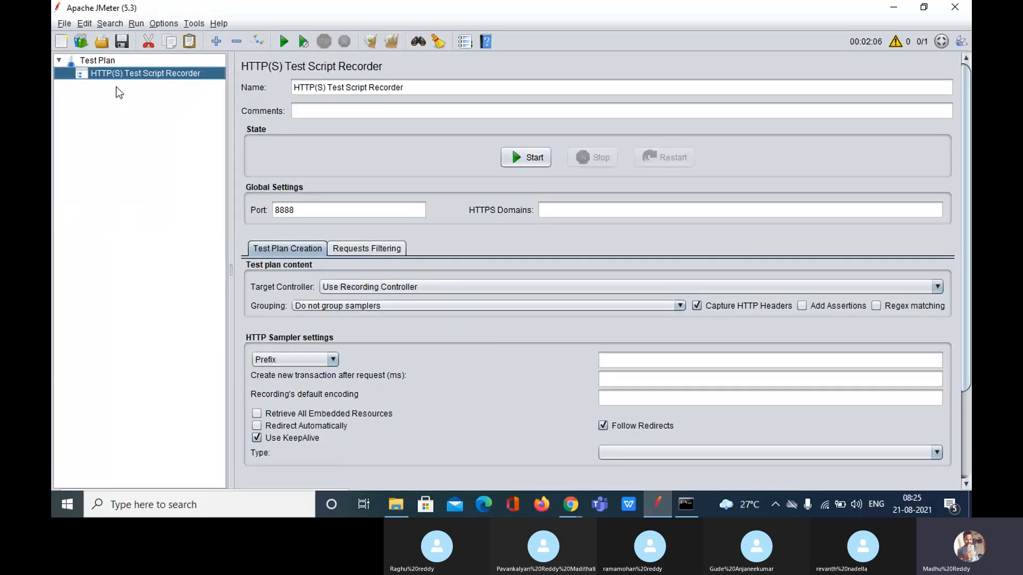
right_click(120, 76)
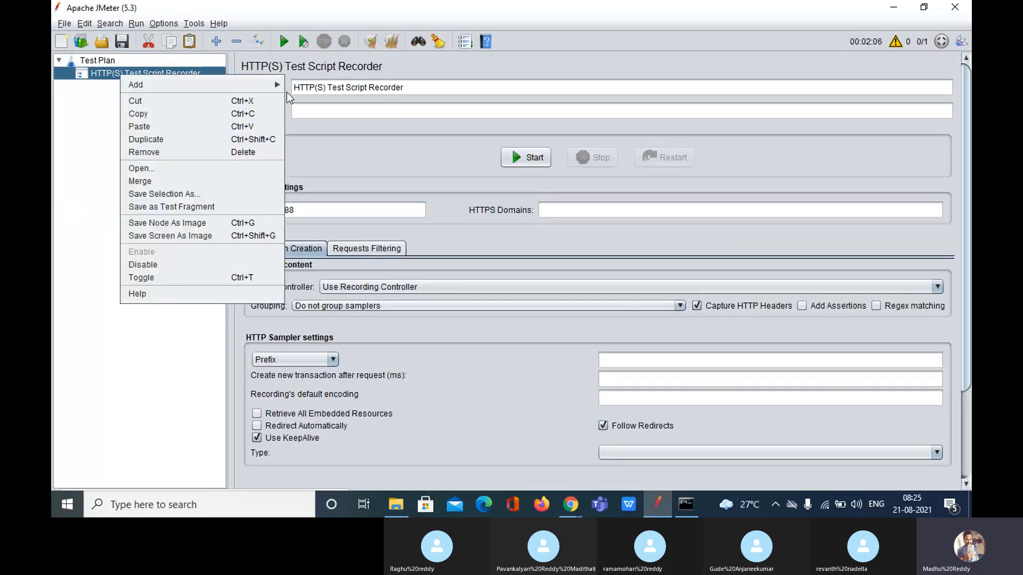
mouse_move(280, 86)
mouse_move(351, 112)
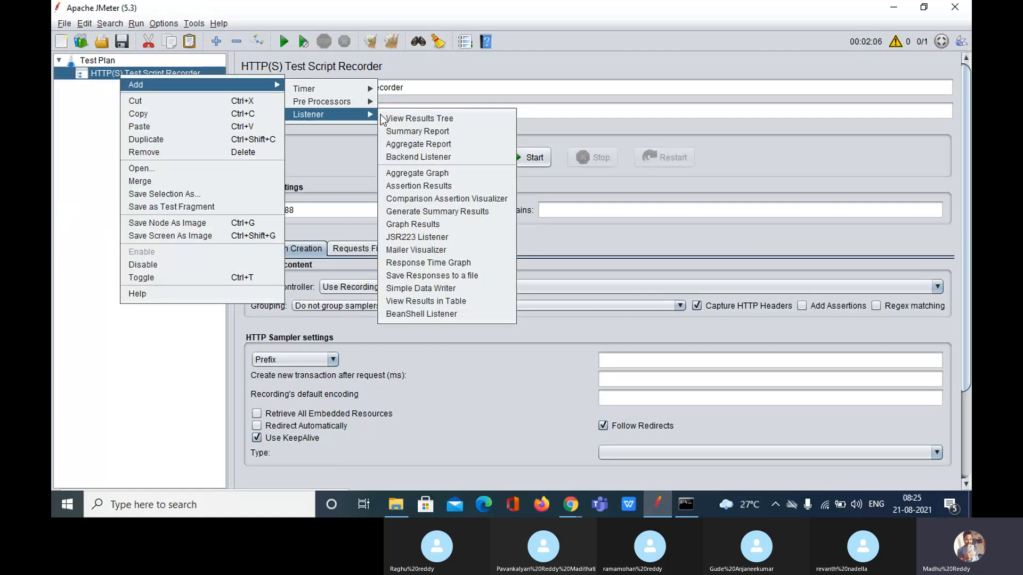
click(420, 117)
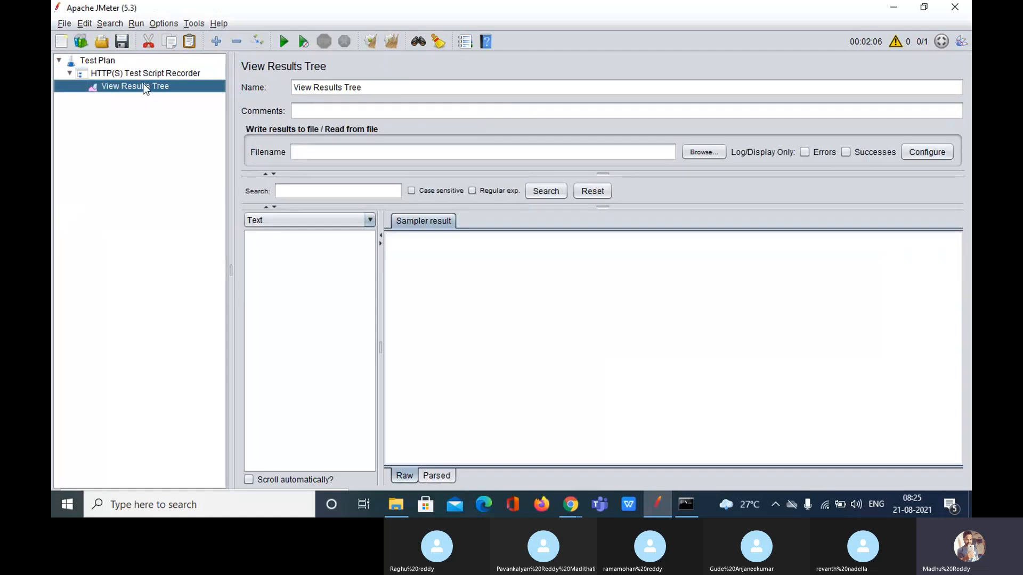
Add a Thread Group to the Test Plan with its own View Results Tree
right_click(108, 64)
mouse_move(157, 77)
mouse_move(320, 78)
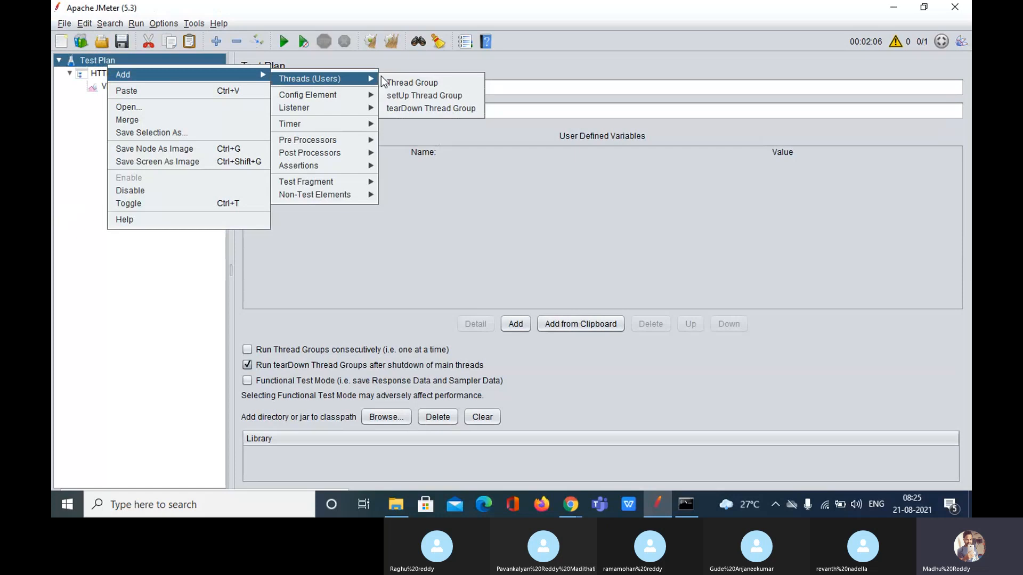
click(418, 81)
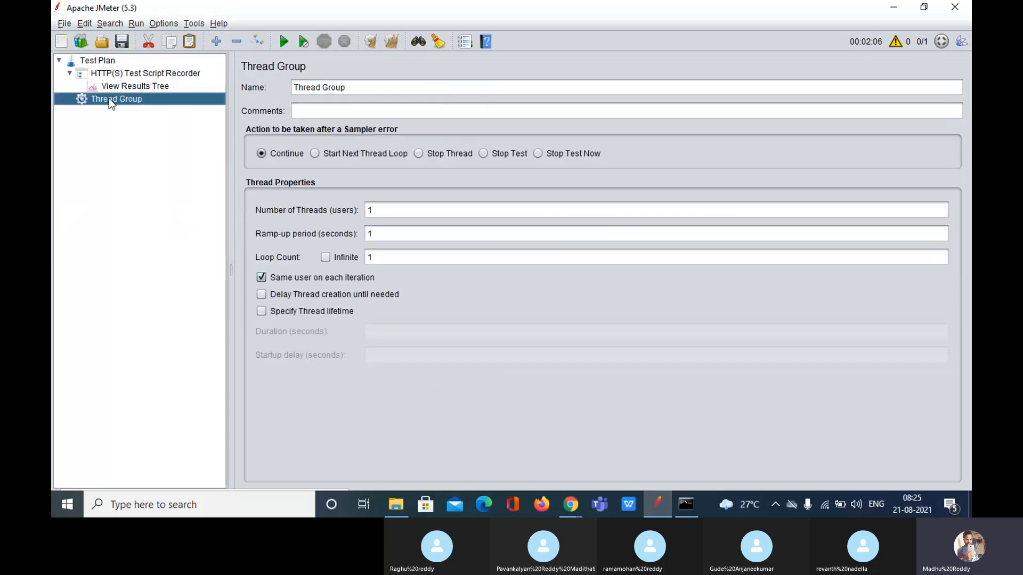
right_click(114, 103)
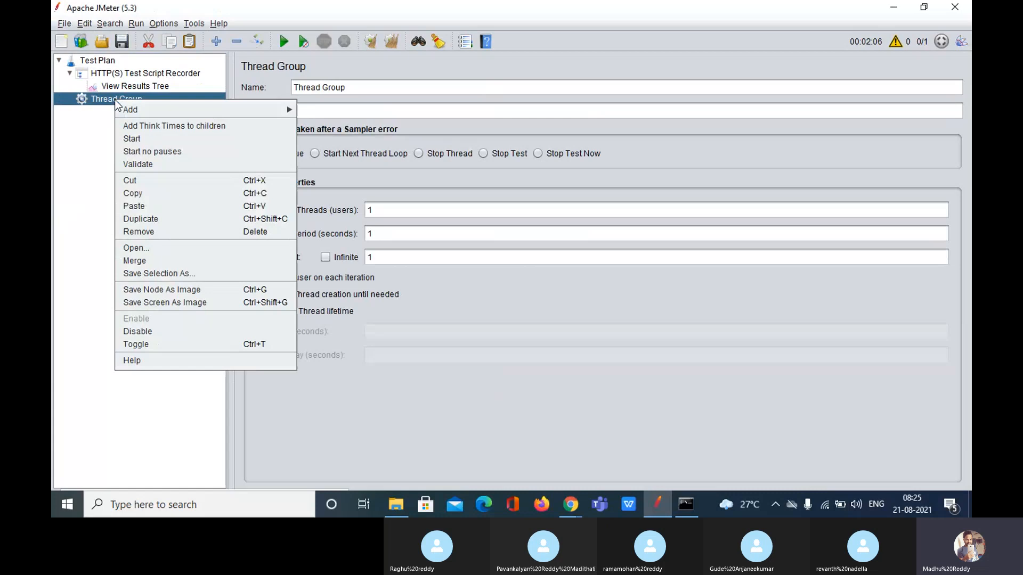
mouse_move(148, 113)
mouse_move(348, 233)
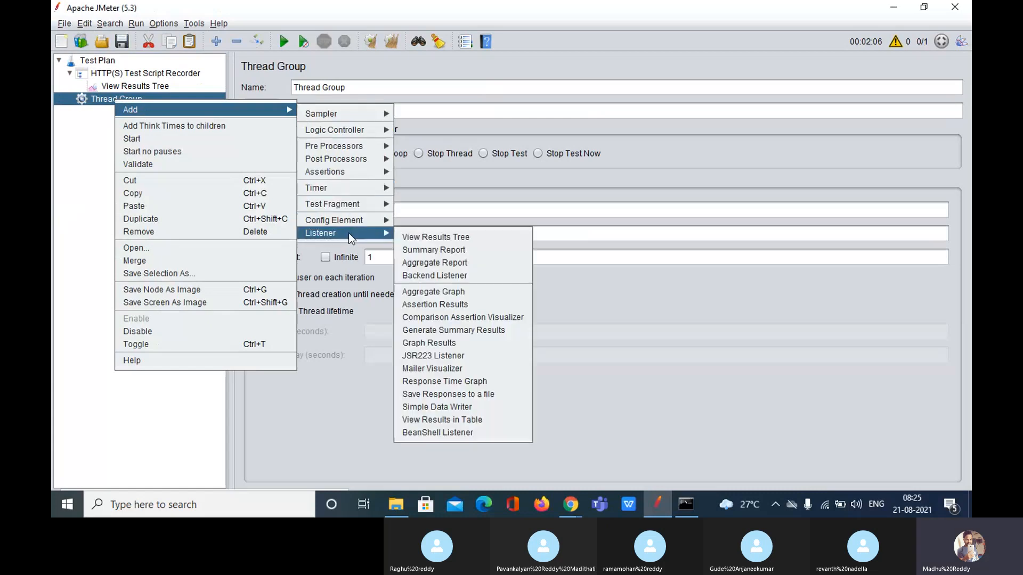
click(451, 238)
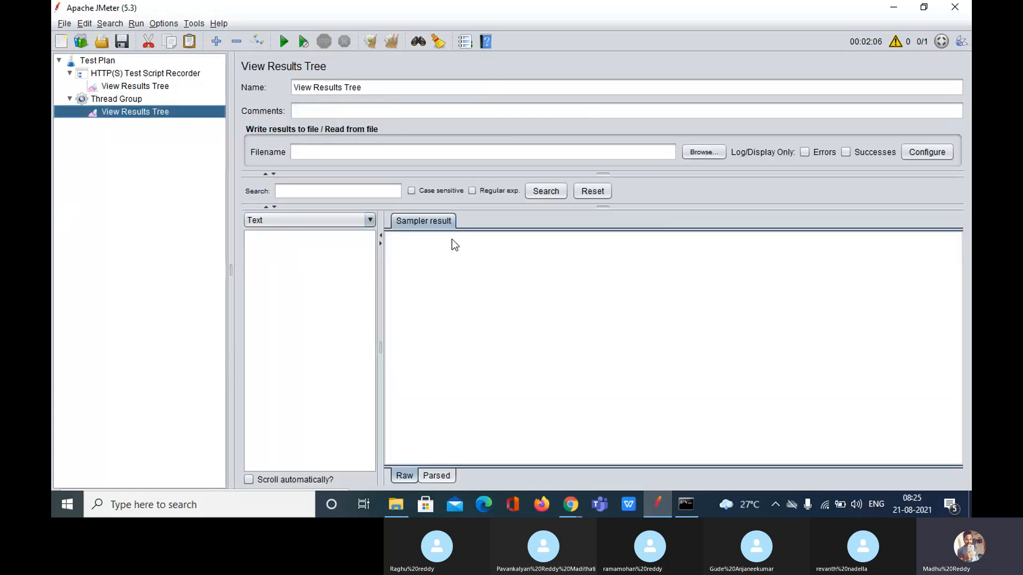
Set the recorder's Target Controller to Test Plan > Thread Group
click(137, 74)
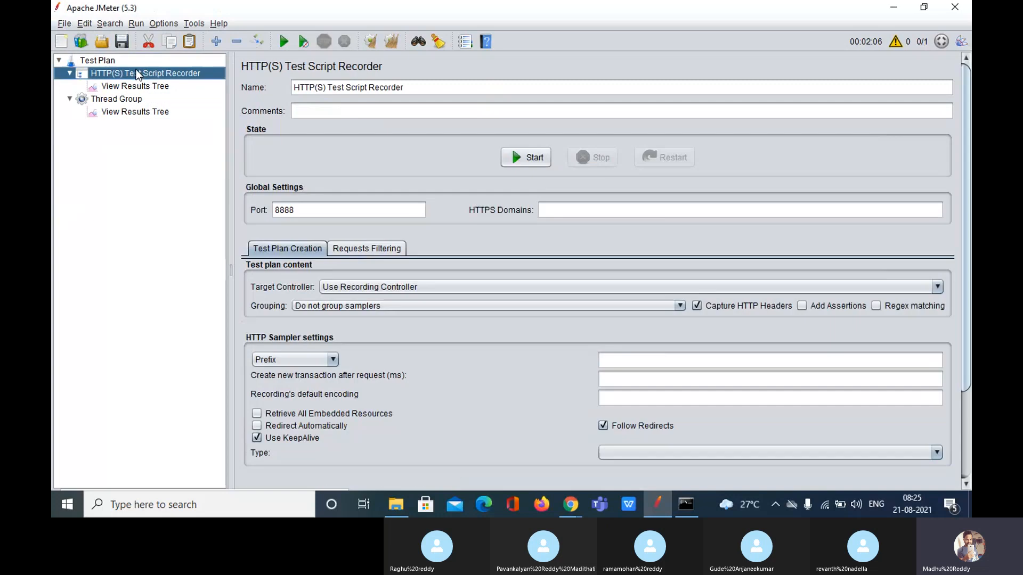
click(542, 506)
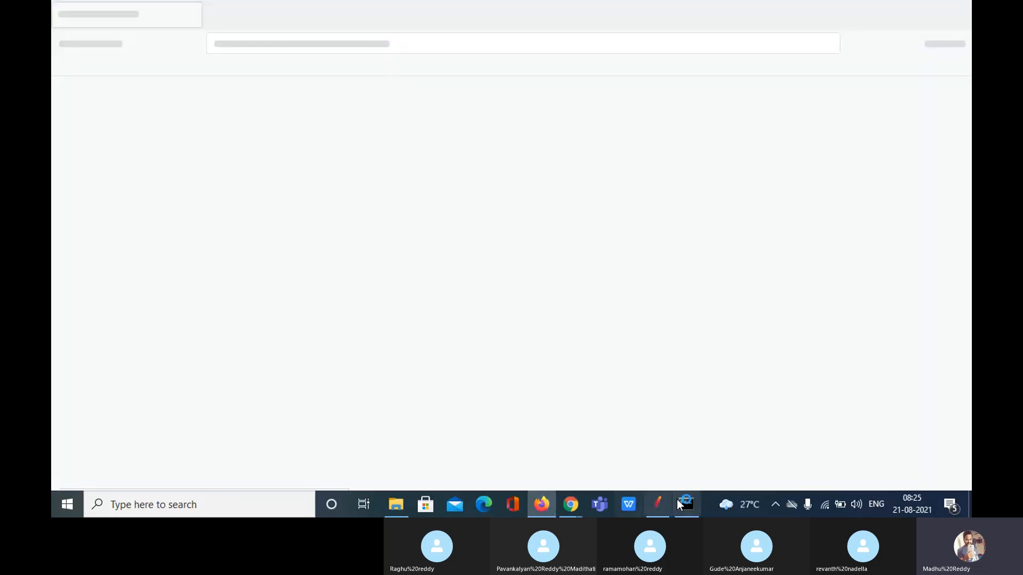
click(656, 505)
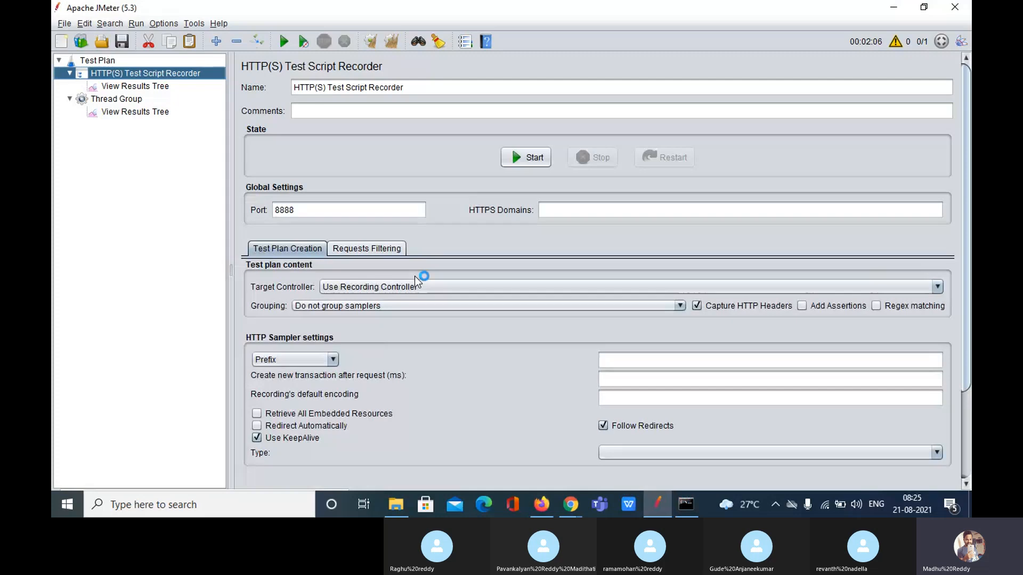
click(415, 286)
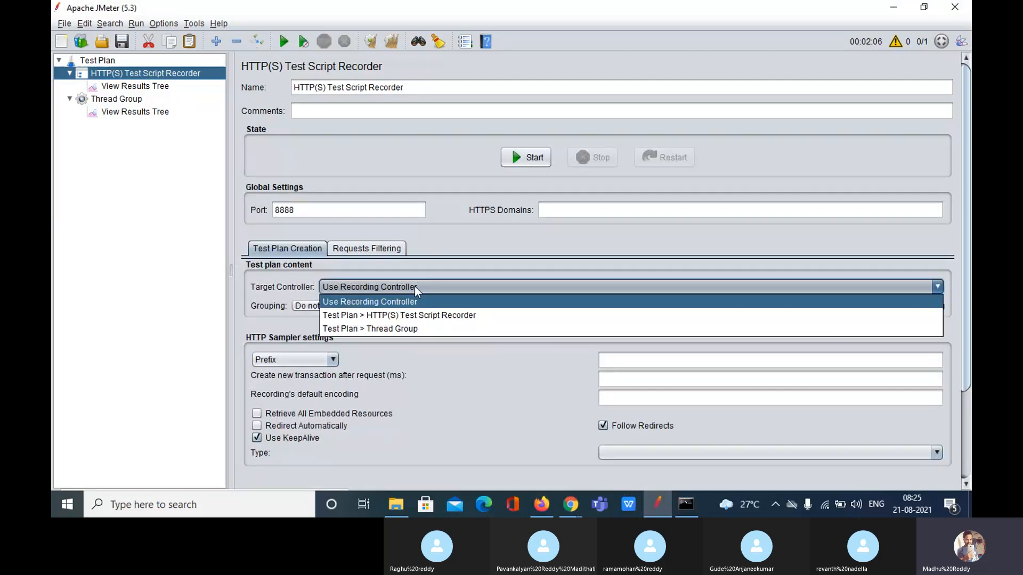
click(420, 326)
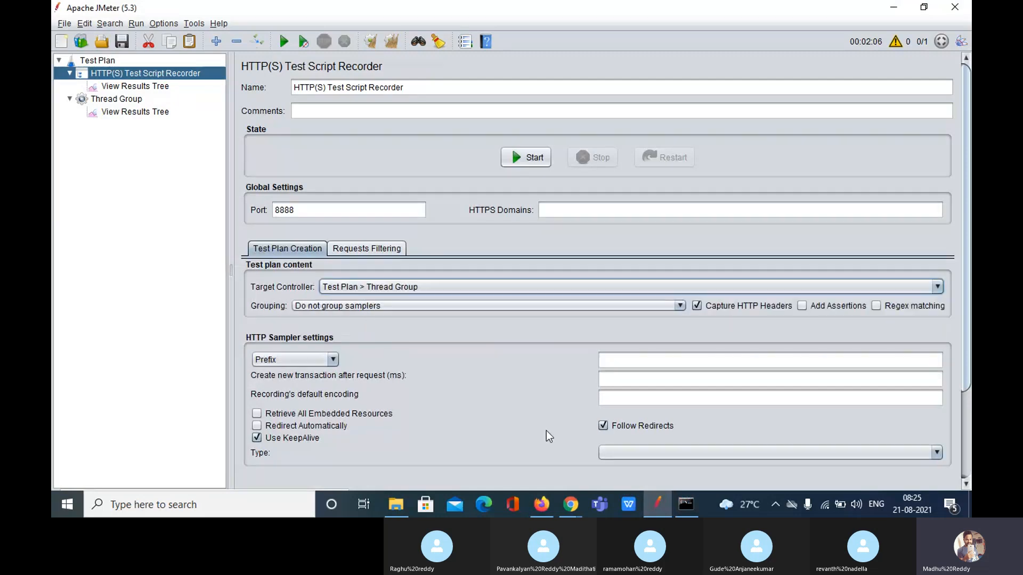
Verify Firefox uses a manual localhost:8888 proxy for HTTP and HTTPS, declining the default-browser prompt
click(549, 506)
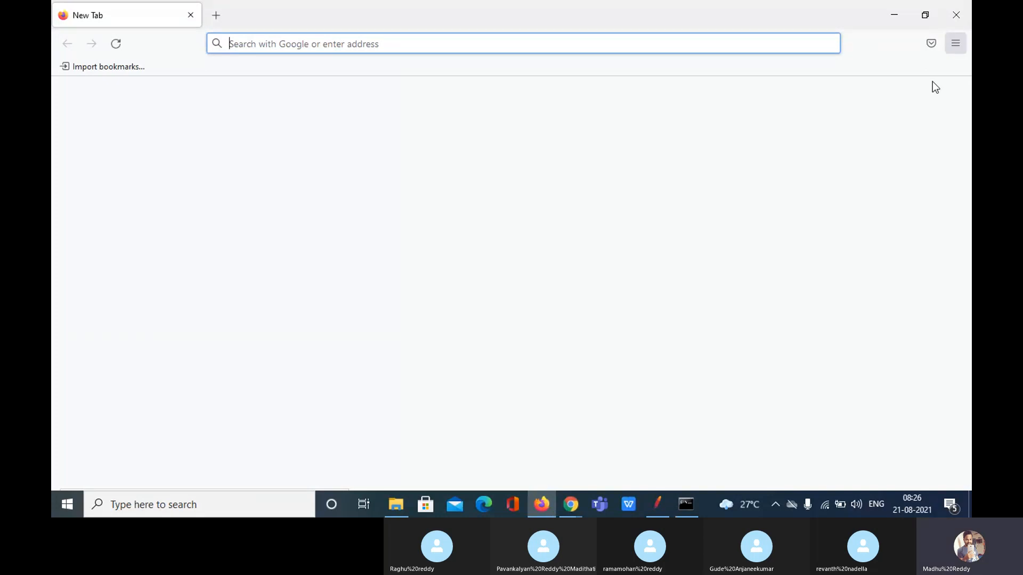
click(955, 43)
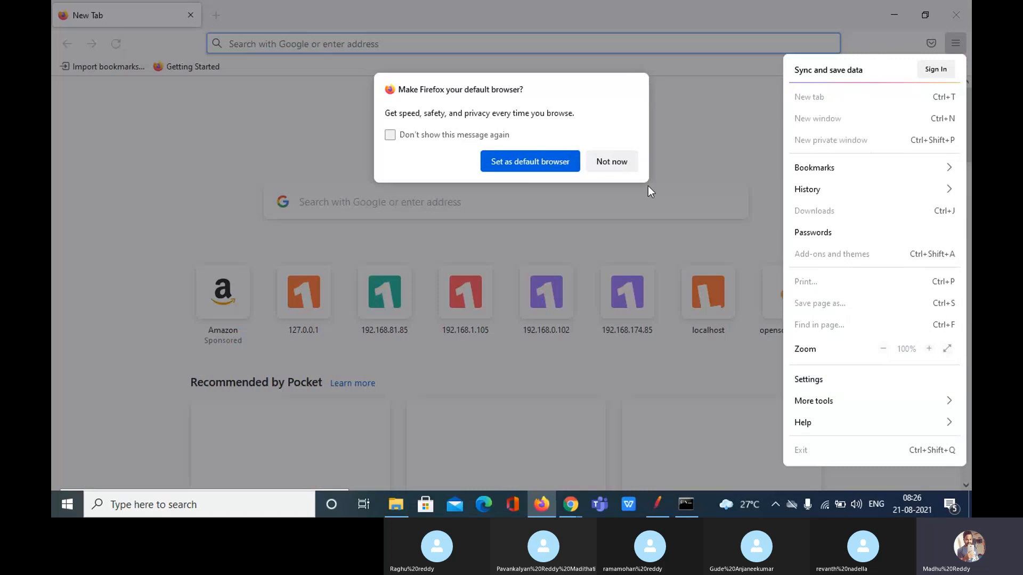
click(615, 159)
click(615, 159)
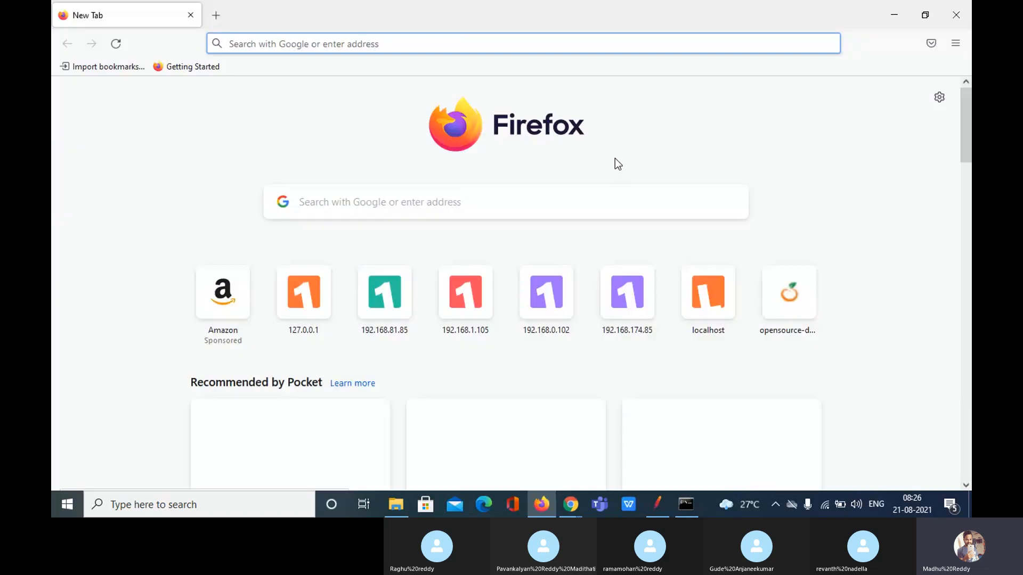
click(955, 43)
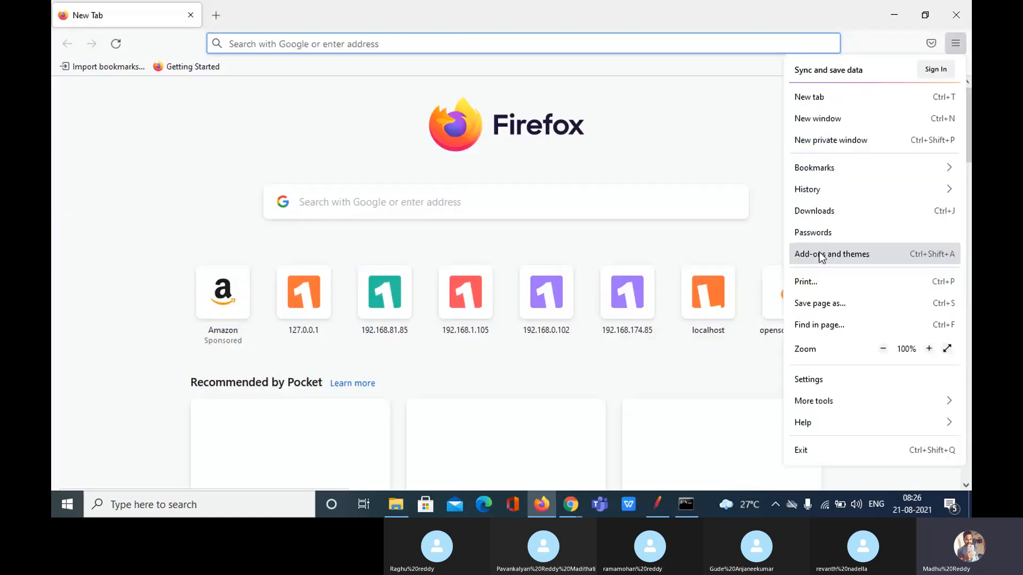
click(821, 383)
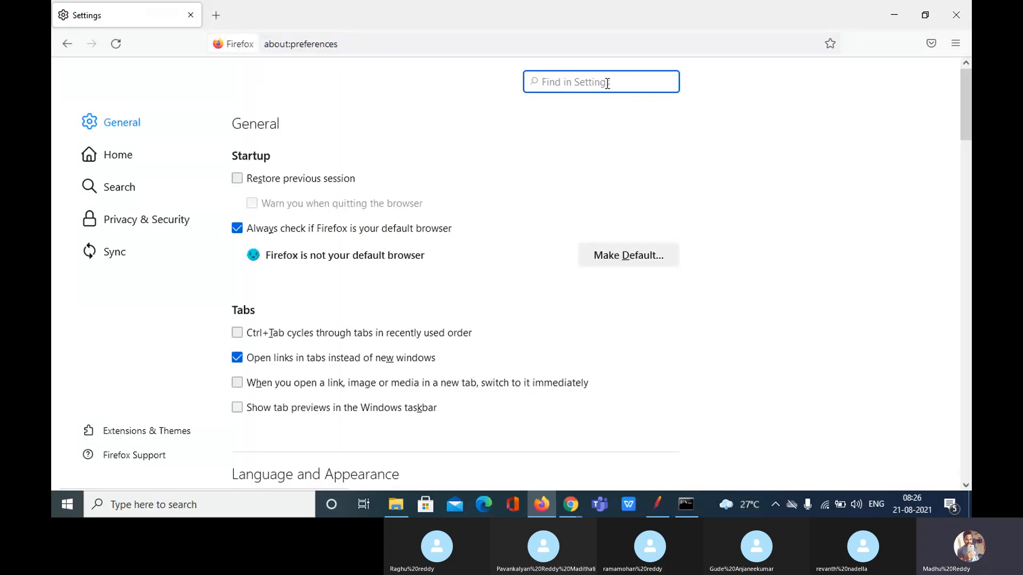
text(proxy)
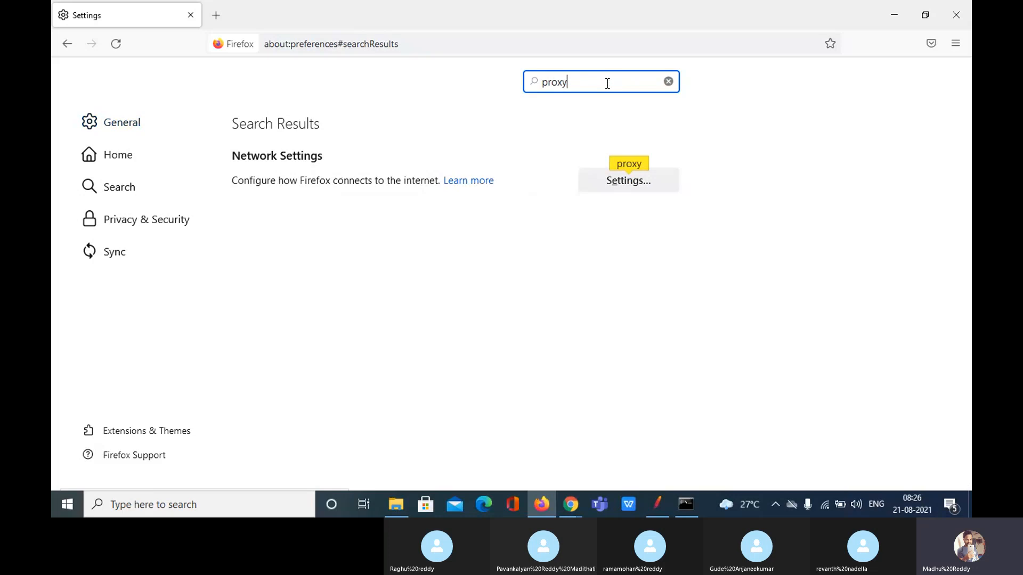
click(615, 187)
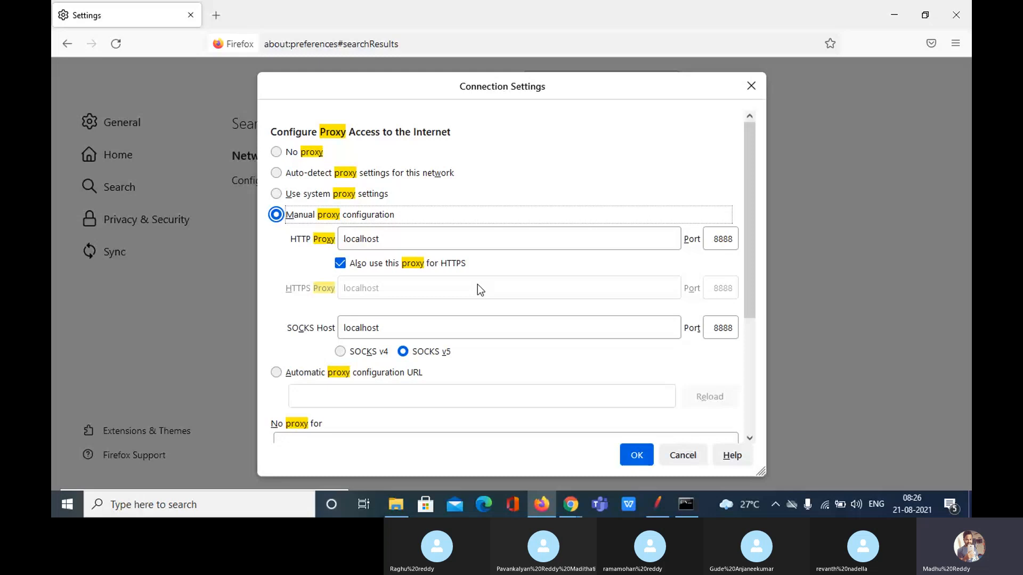
scroll(274, 258, down, 1)
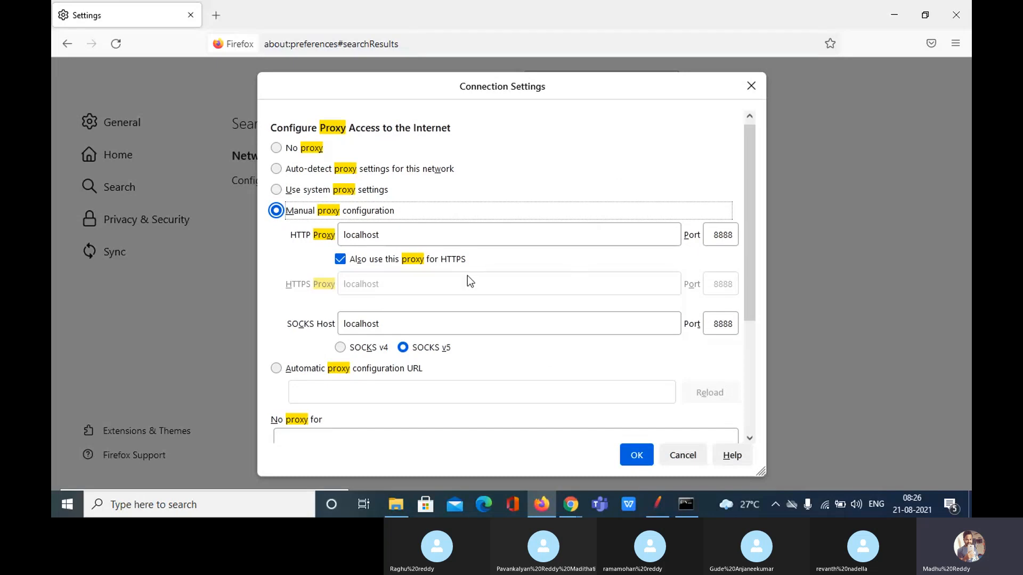
click(749, 88)
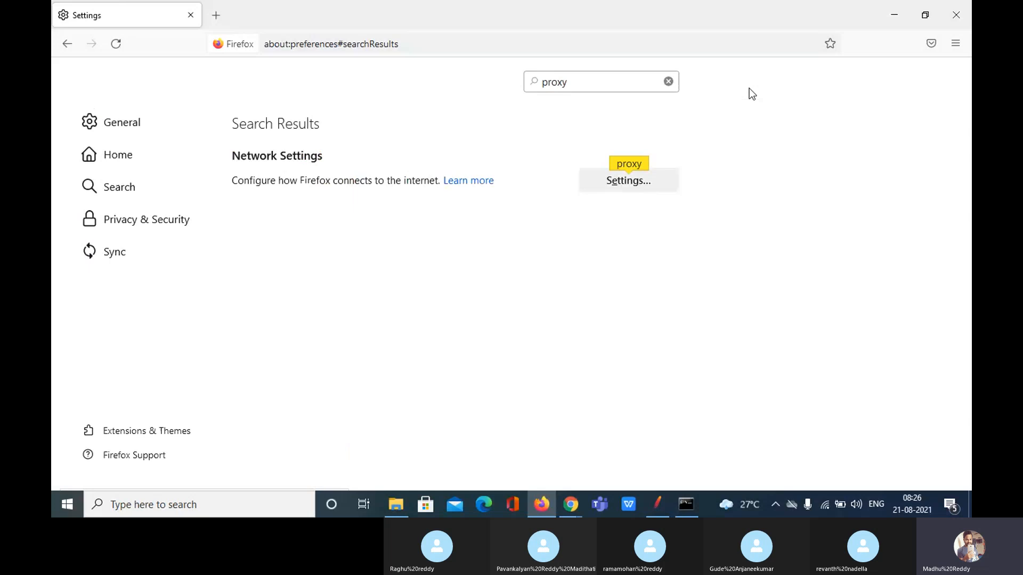
Open a new Firefox tab, close Settings, and copy the server IP from the Web Tours console
click(225, 23)
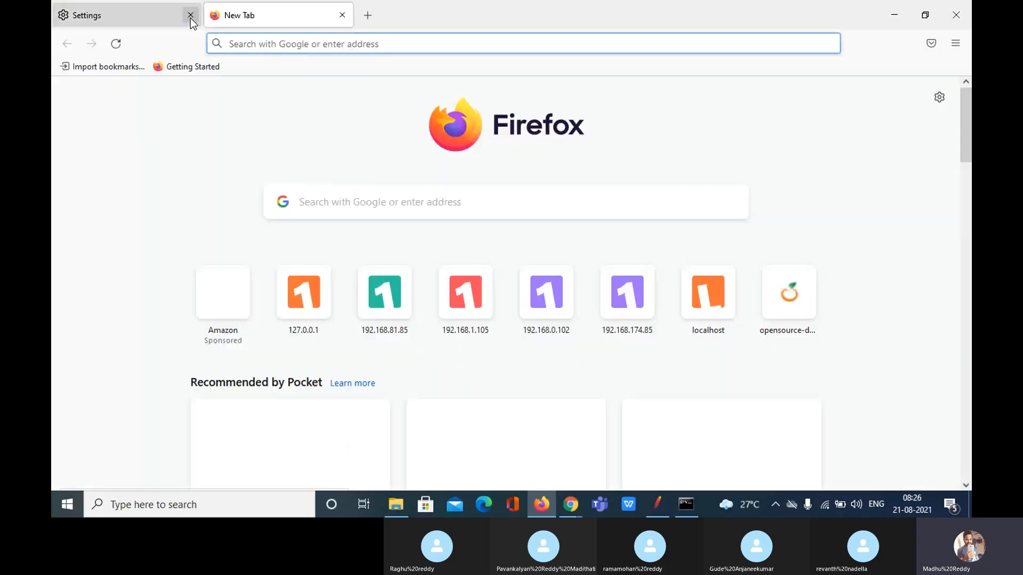
click(191, 16)
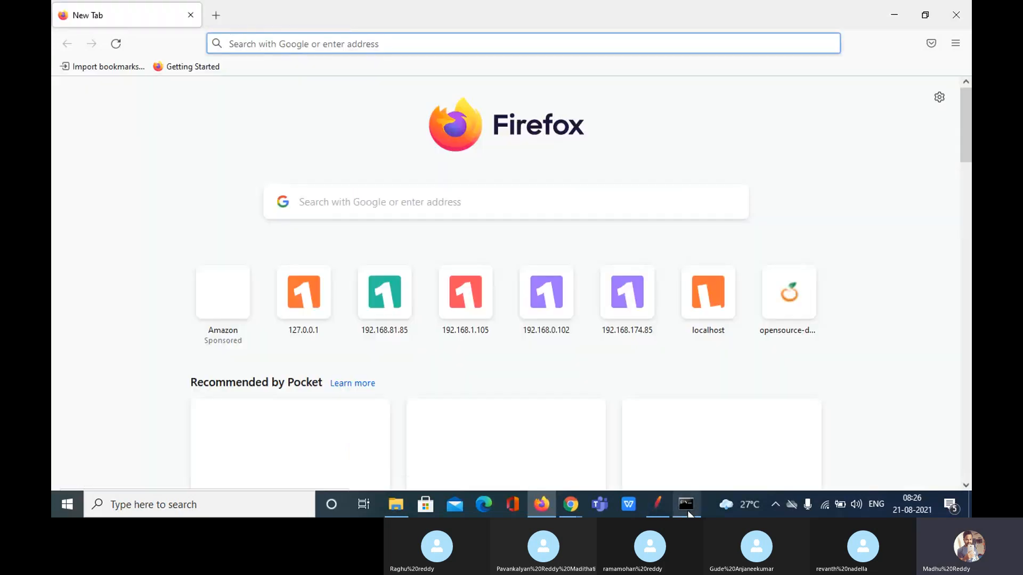
mouse_move(689, 514)
click(682, 439)
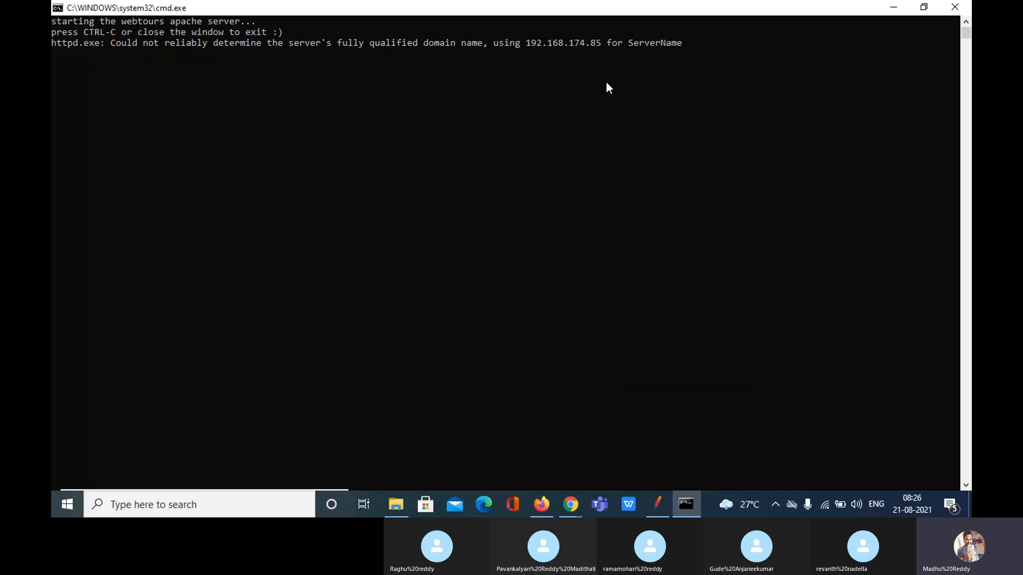
click(598, 42)
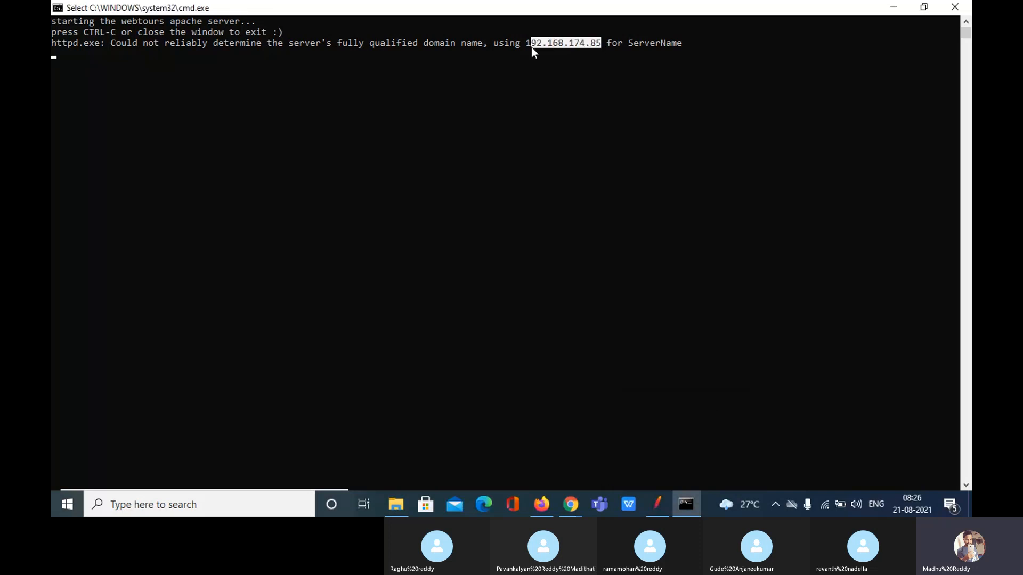
key(ctrl+c)
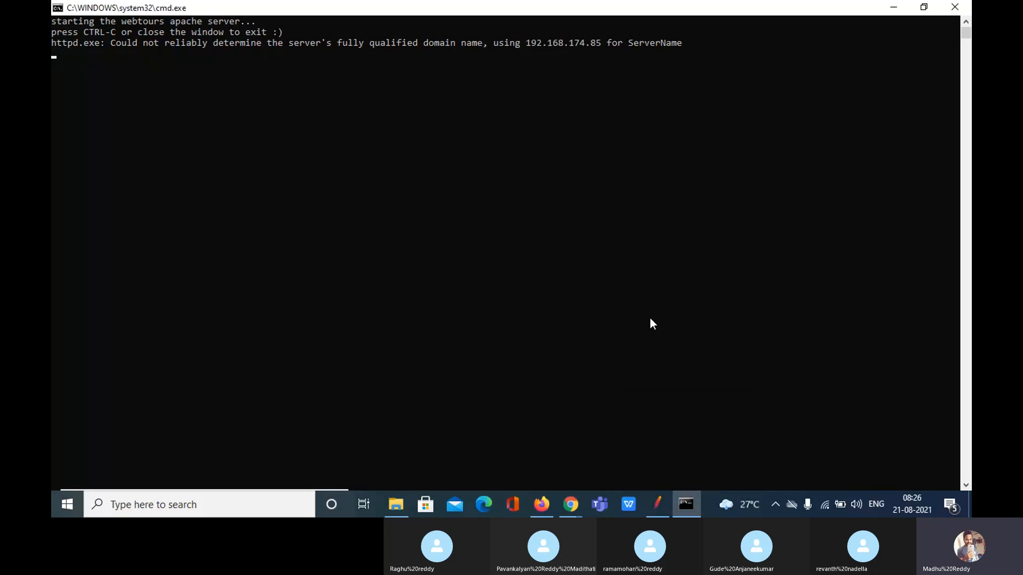
Load Web Tours at 192.168.174.85:1080/WebTours/ instead of 127.0.0.1, hitting a proxy refusal error
click(540, 509)
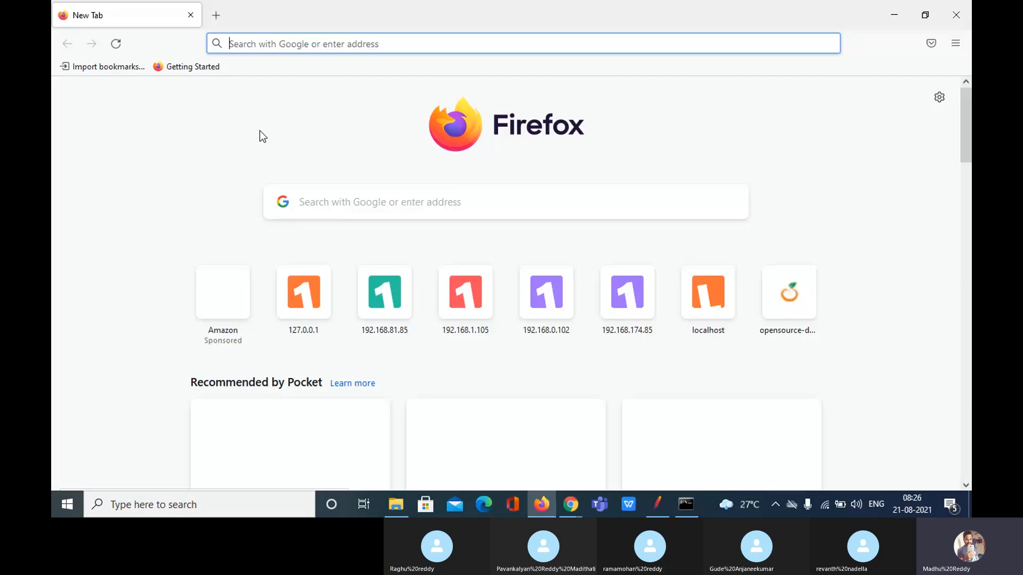
click(249, 44)
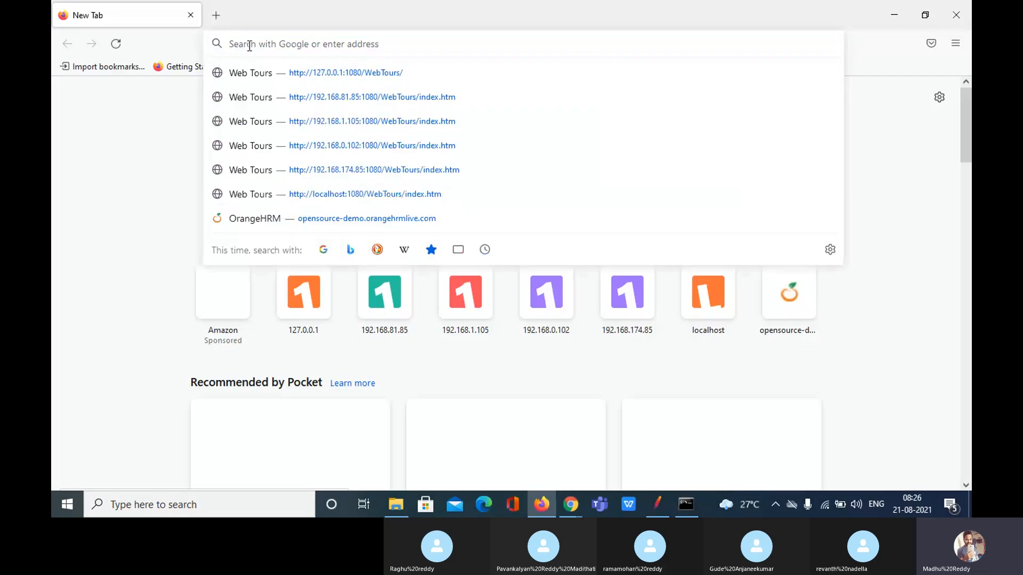
click(319, 74)
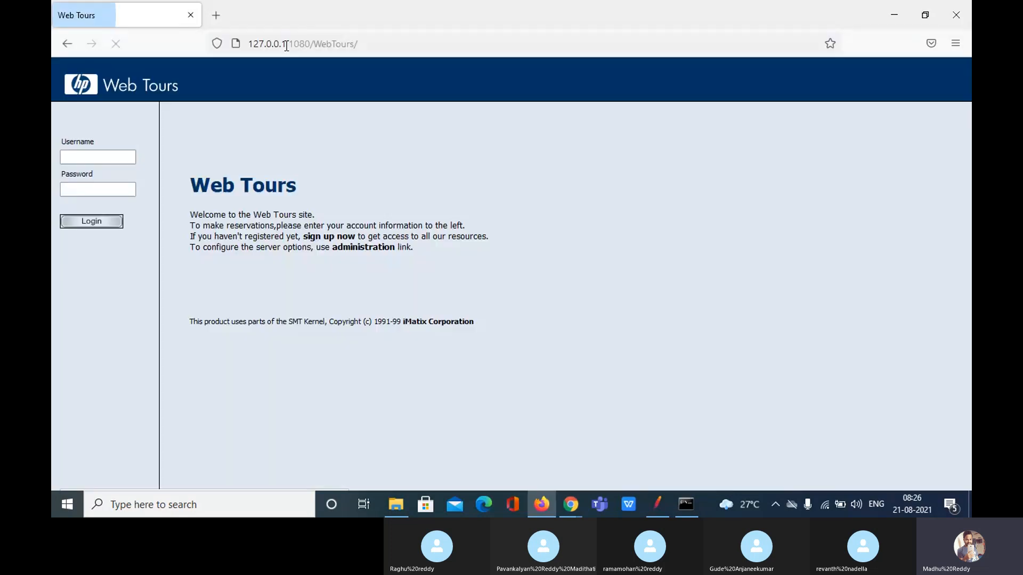
drag(286, 44, 249, 44)
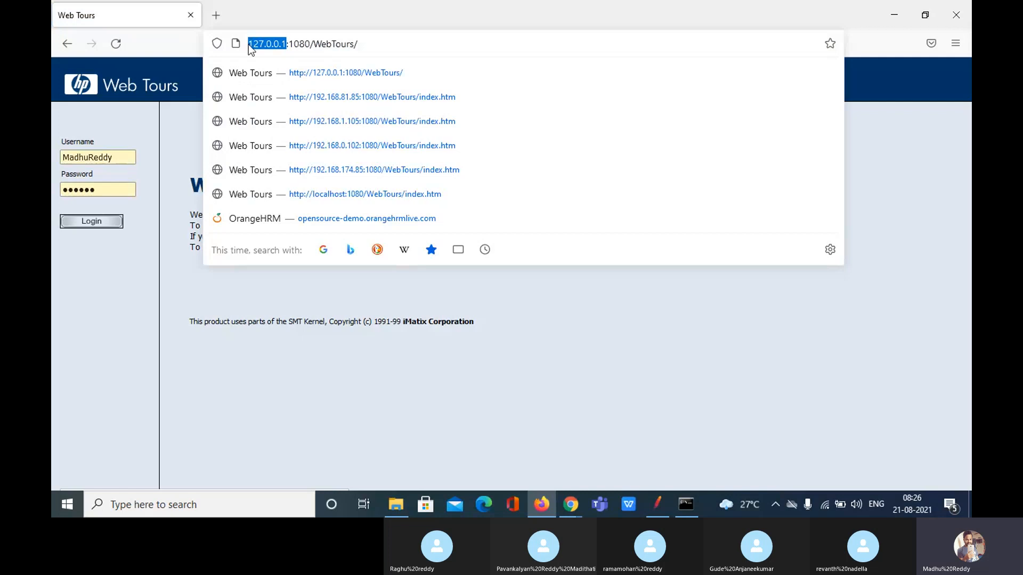
text(192.168.174.85)
key(Return)
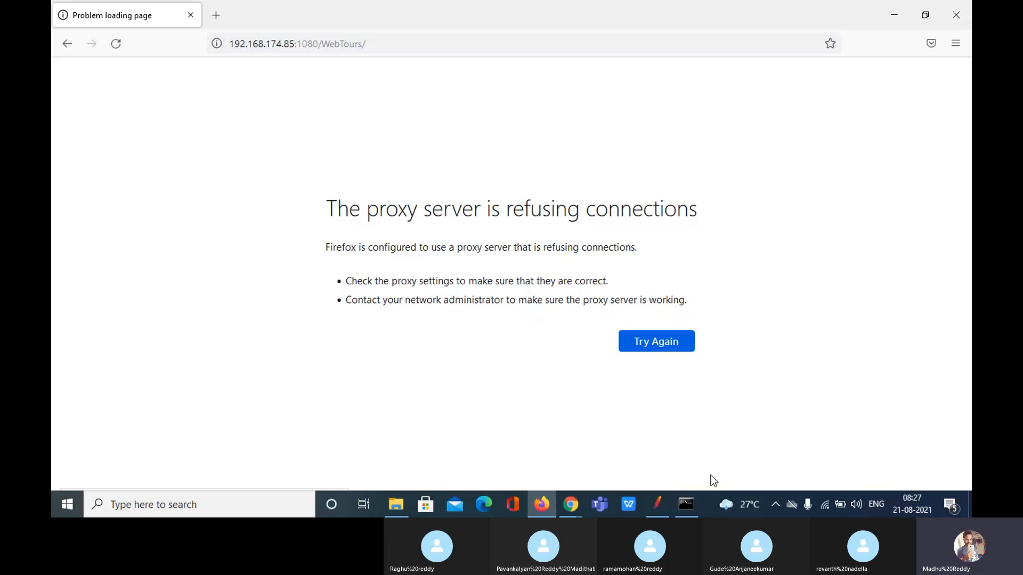
Set the recorder's Grouping to 'Put each group in a new controller'
click(660, 505)
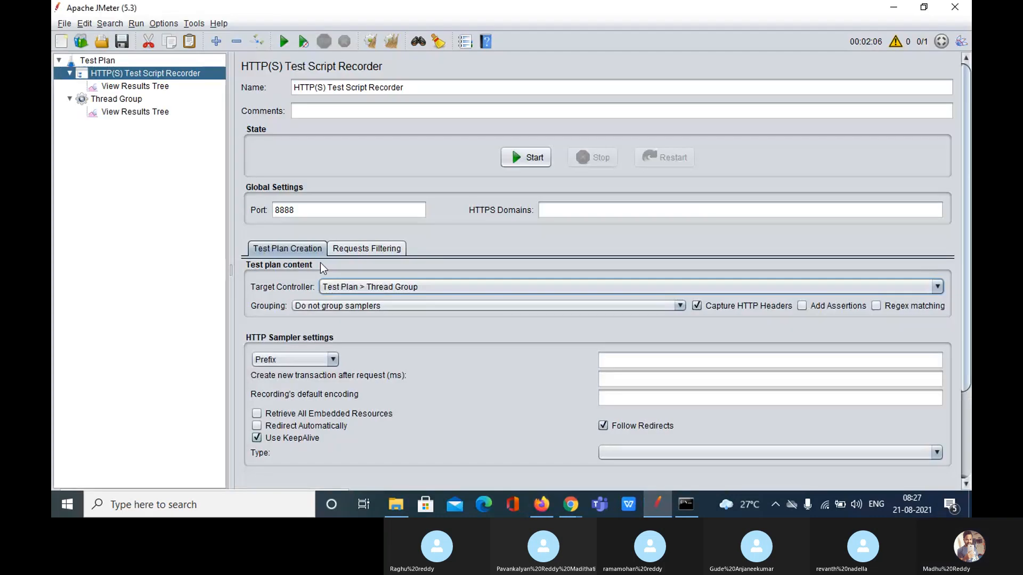
click(362, 305)
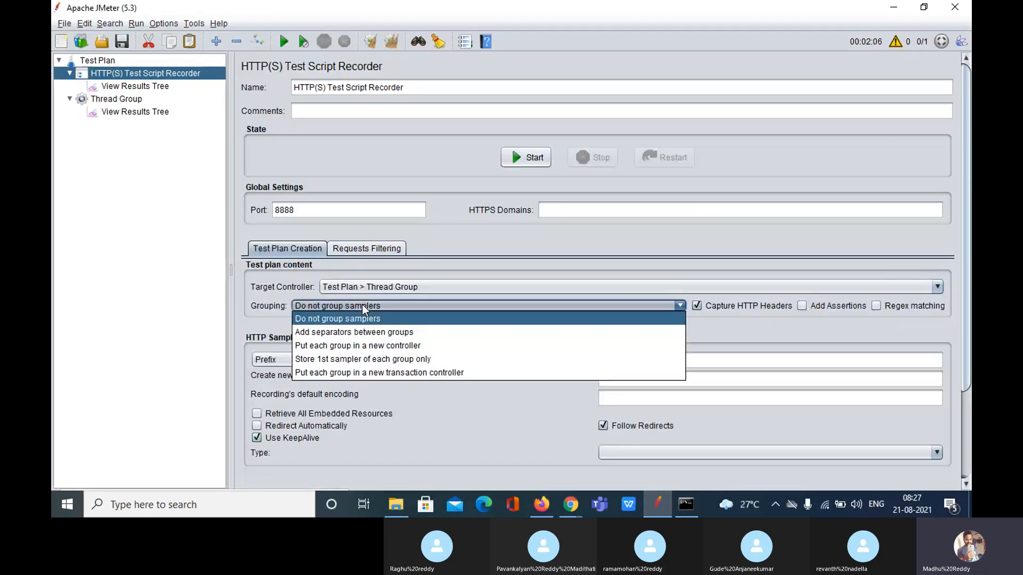
click(356, 345)
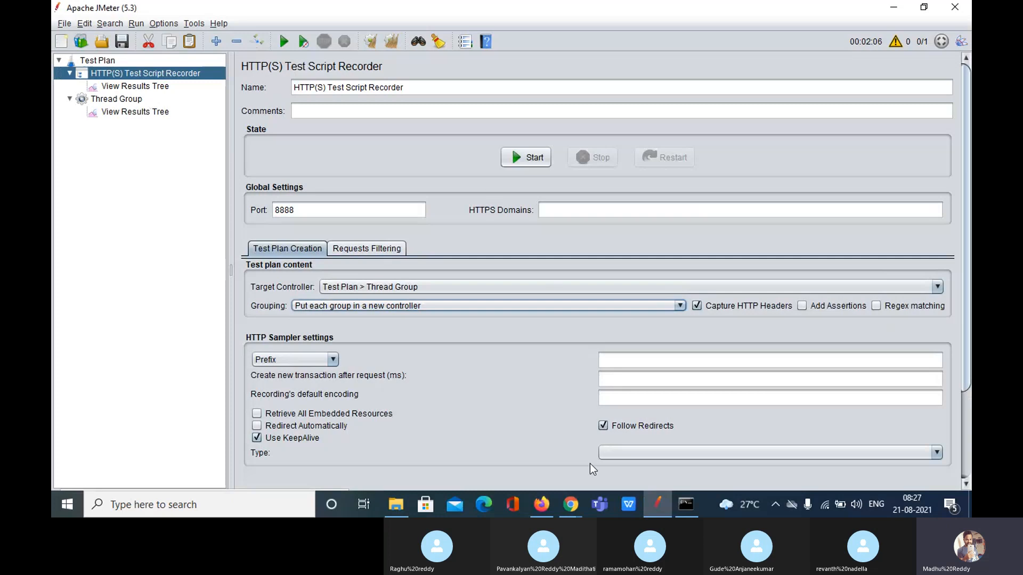
Start the recorder on port 8888 and acknowledge the root CA certificate notice
click(549, 507)
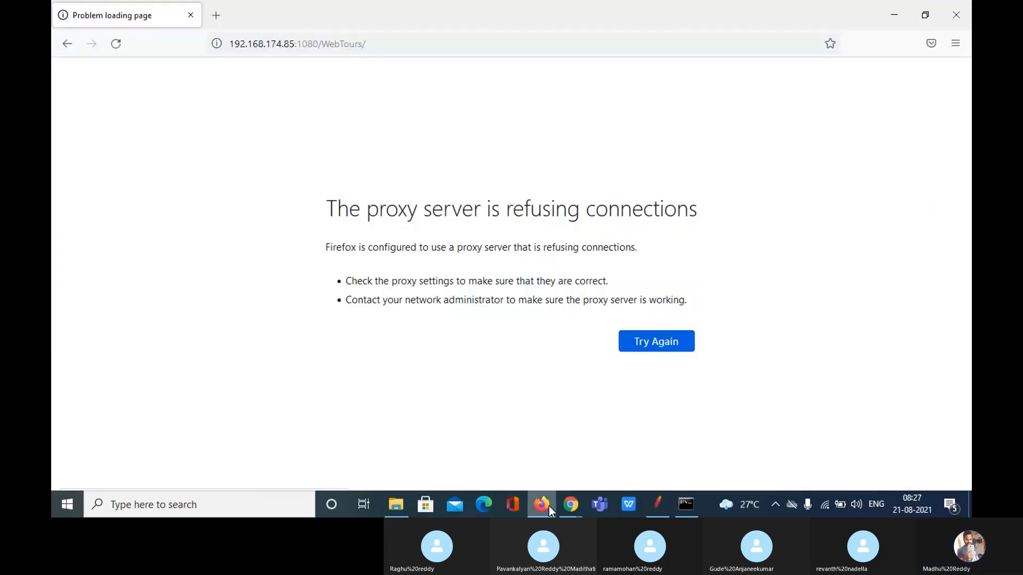
mouse_move(658, 505)
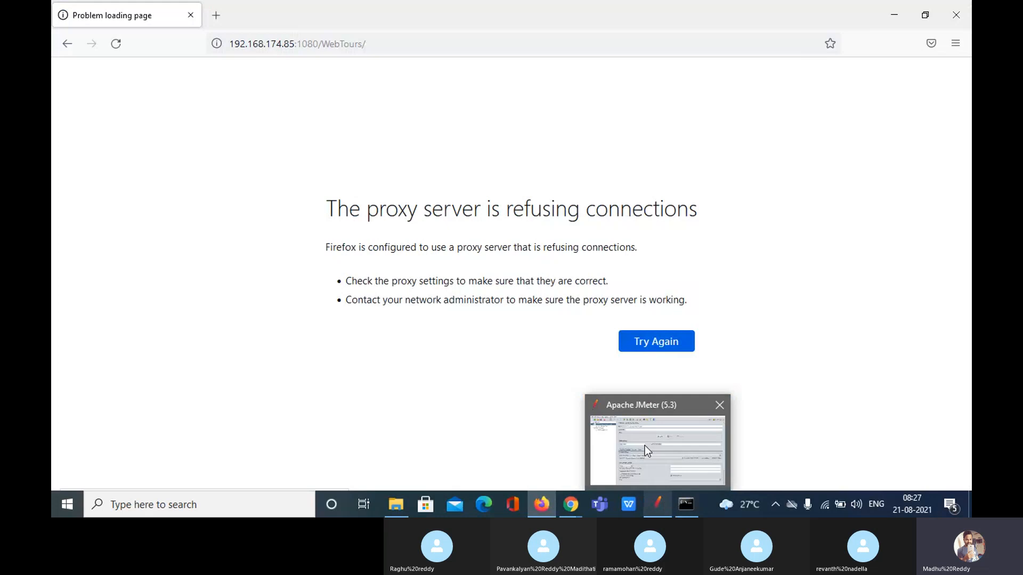
click(645, 449)
click(525, 159)
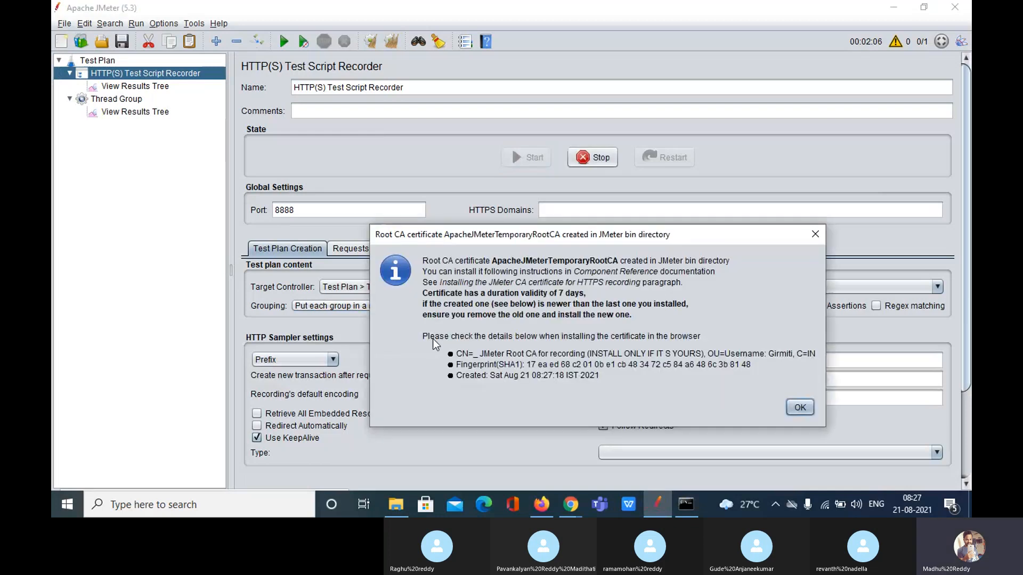
click(799, 406)
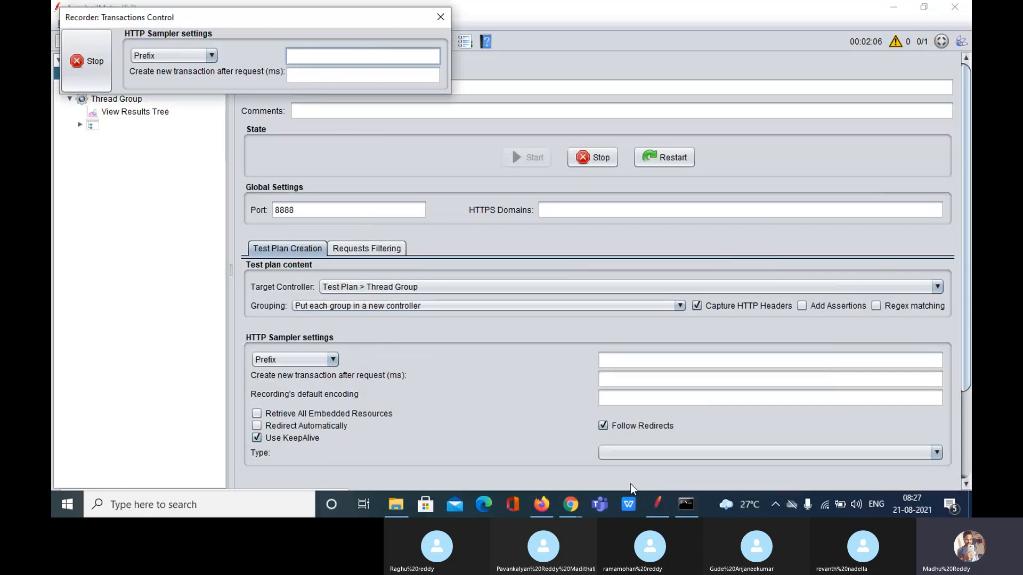
Move the recorder panel aside and reload Web Tours at 192.168.174.85 through the recorder
click(541, 505)
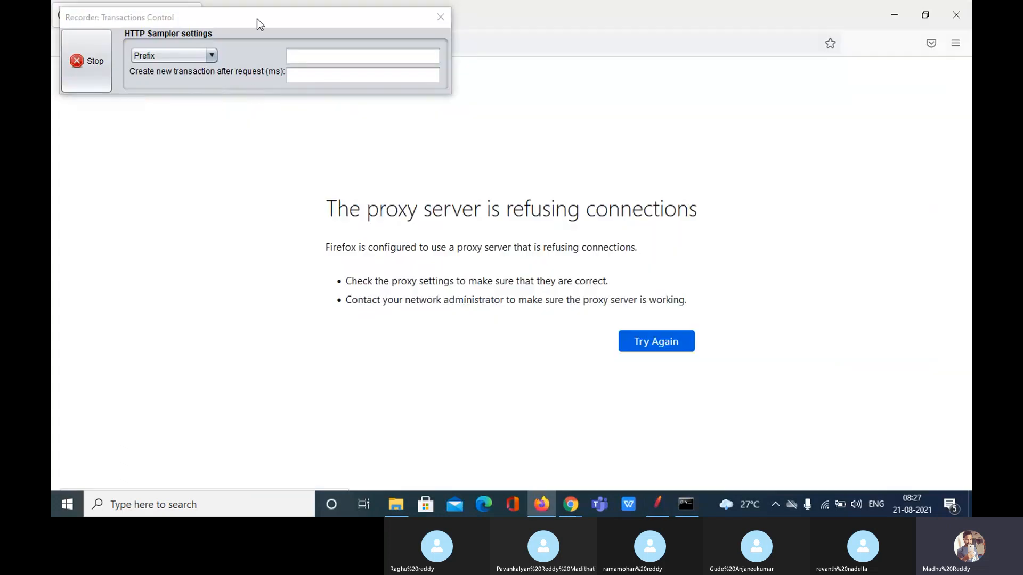
drag(257, 18, 284, 387)
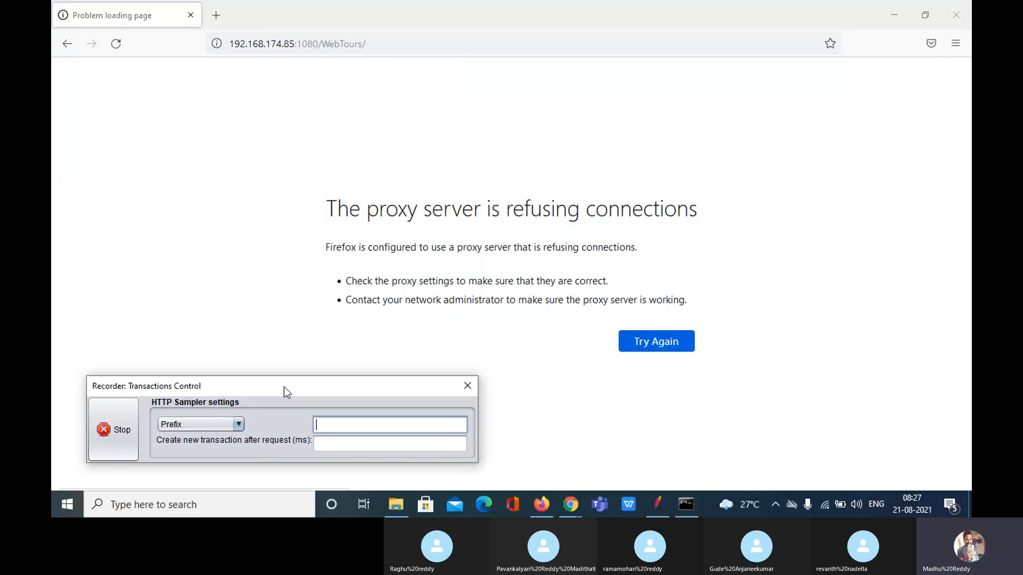
click(395, 45)
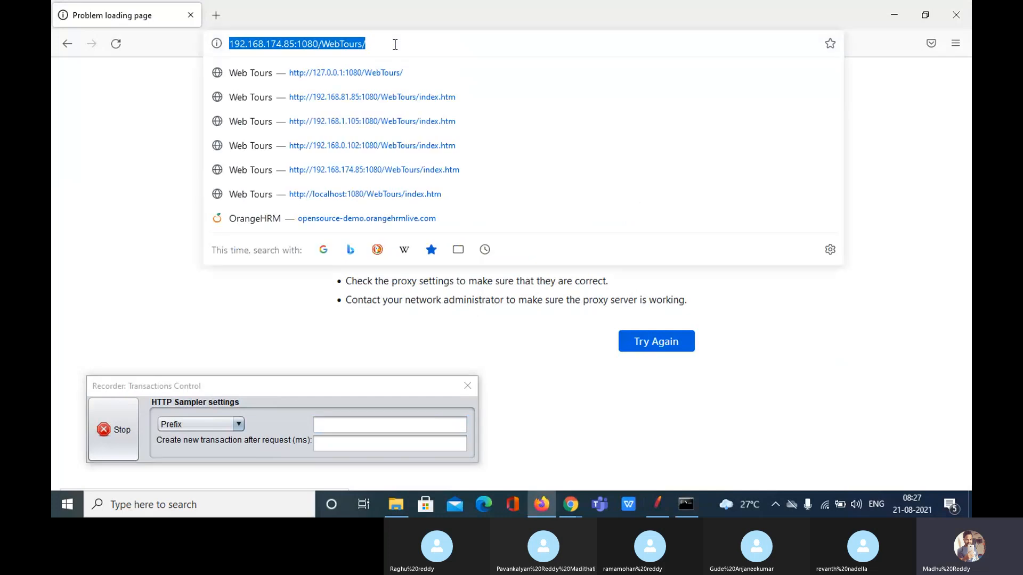
click(395, 44)
key(Return)
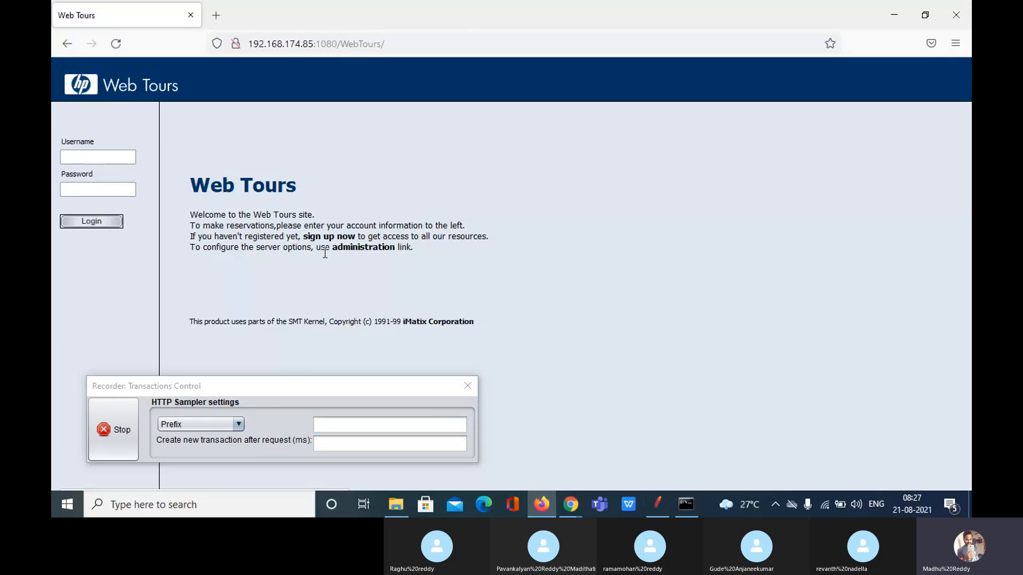
Set the recorder's sample name prefix to 'signup' and open the sign-up registration form
click(357, 425)
text(s)
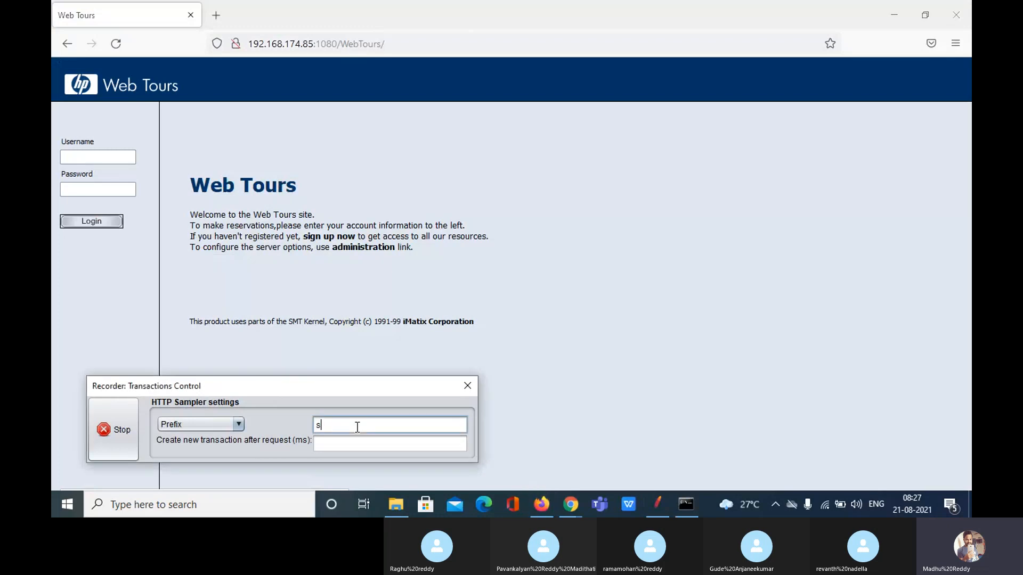
text(ignup)
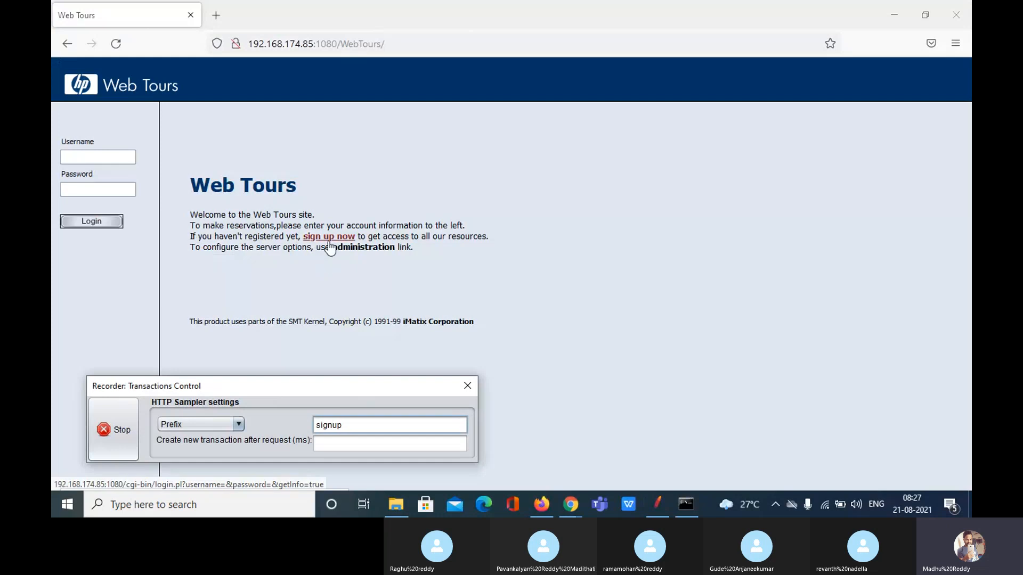
click(329, 239)
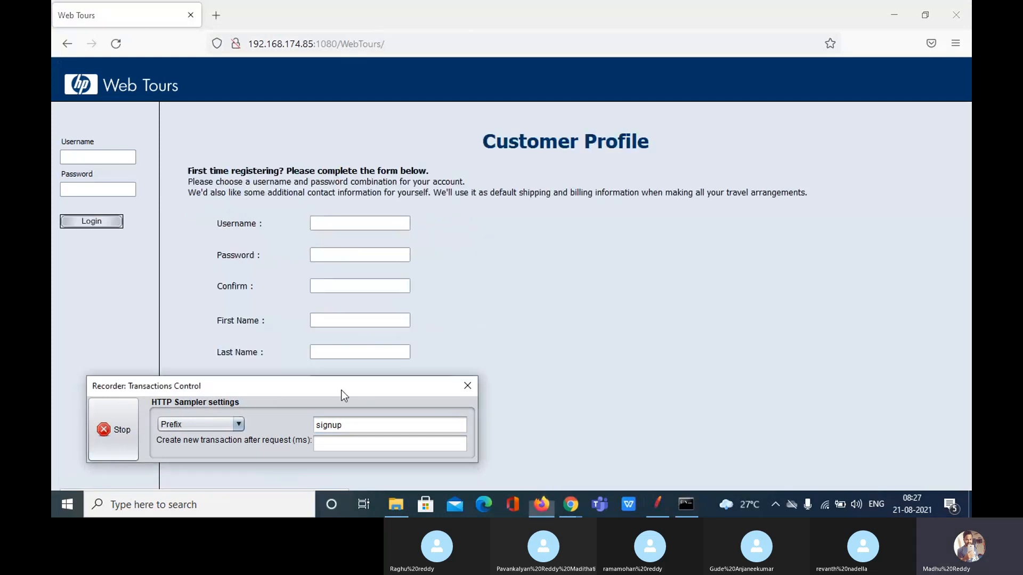
Fill in the registration form with username jojo, a password, its confirmation and first name, then submit
drag(341, 389, 768, 134)
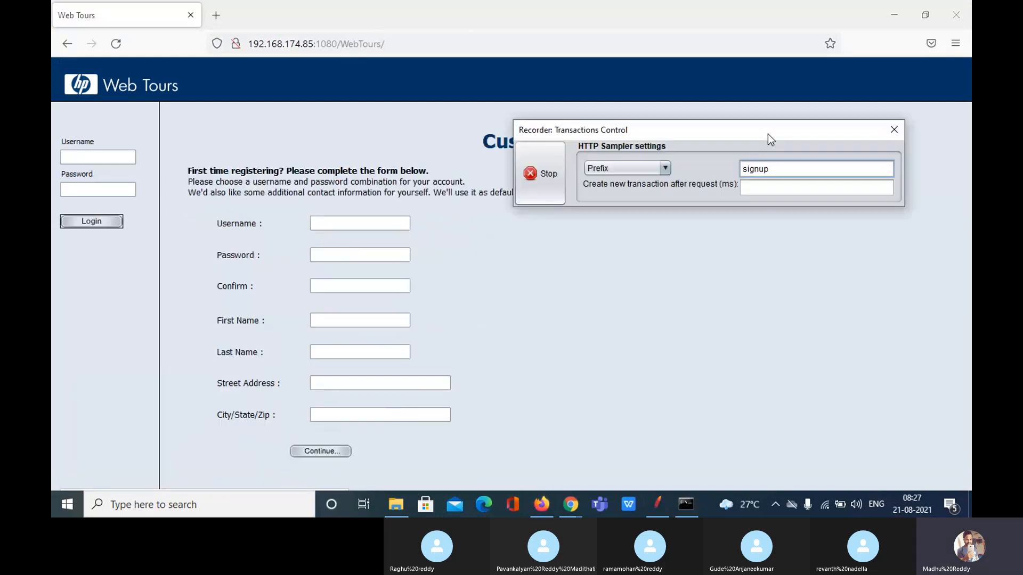
click(366, 221)
text(jojo)
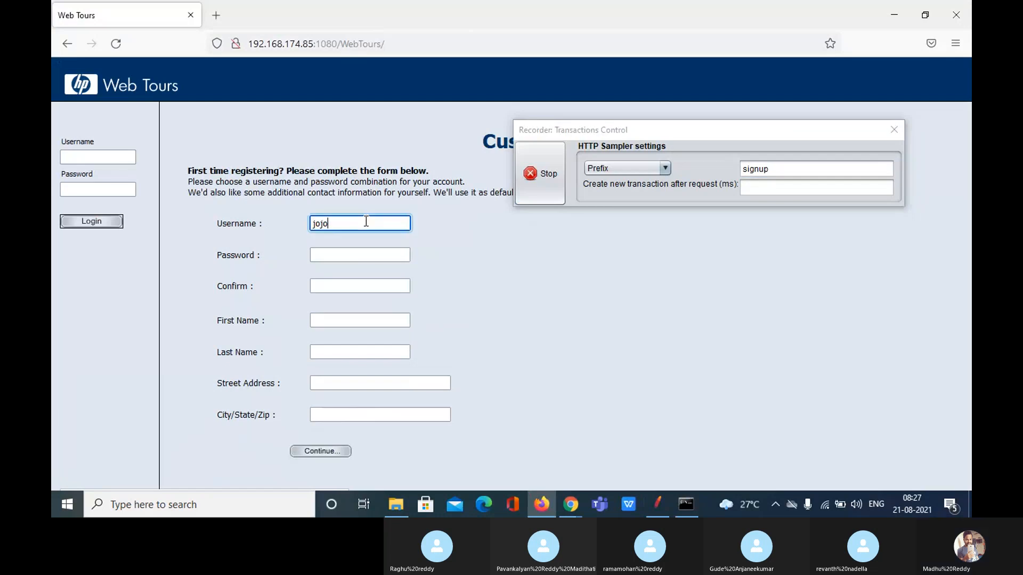
click(336, 257)
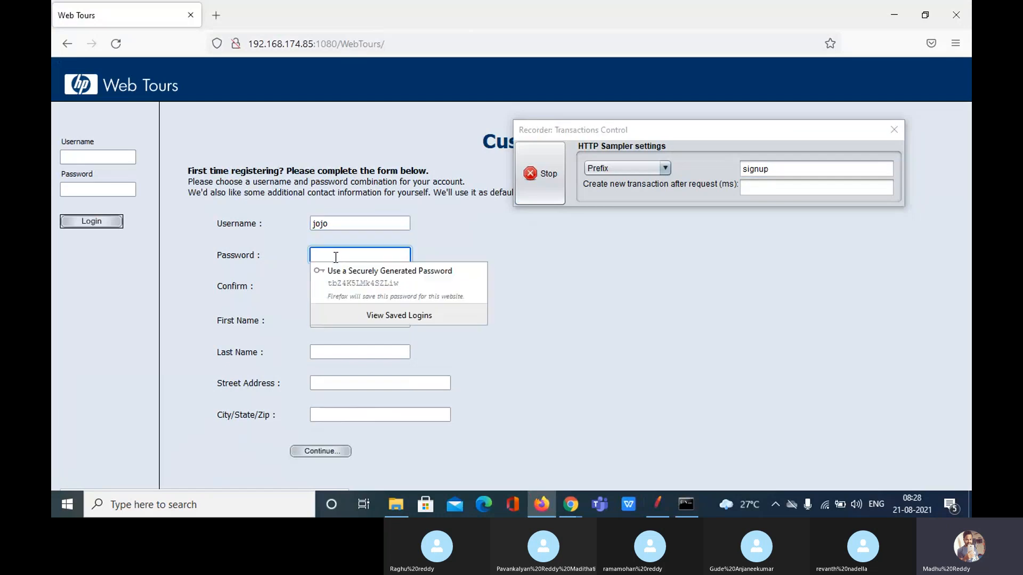
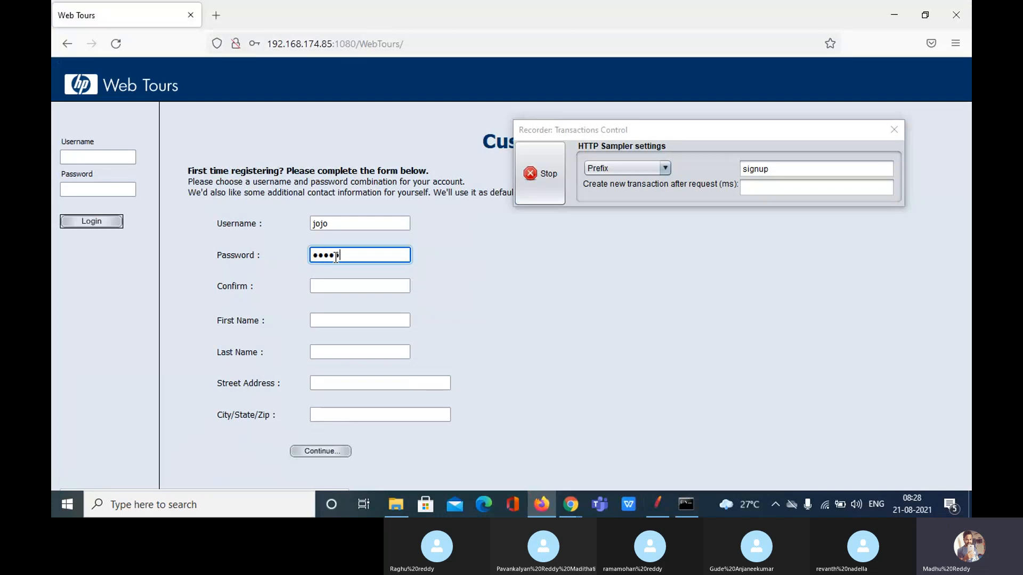
click(347, 286)
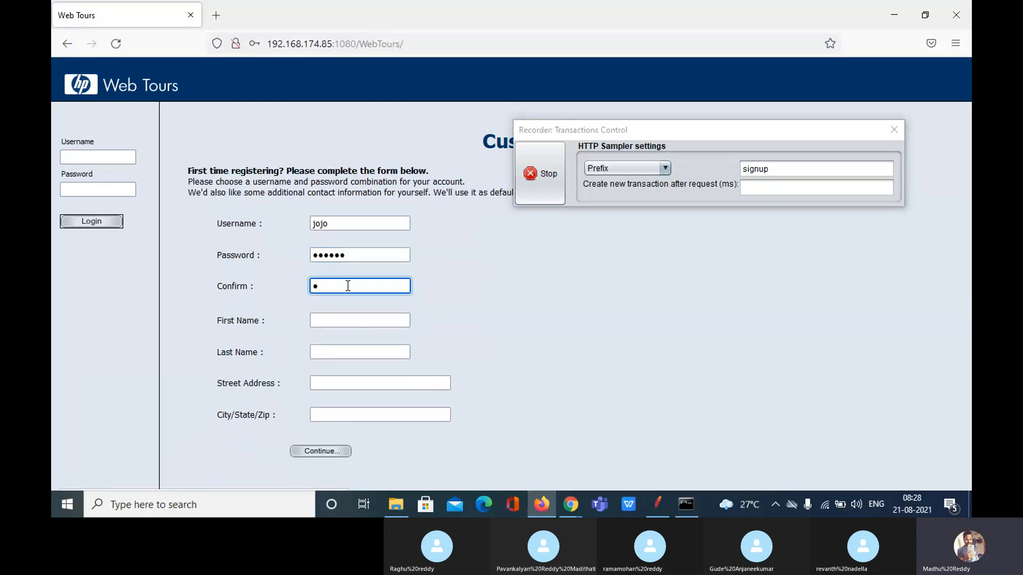
click(348, 320)
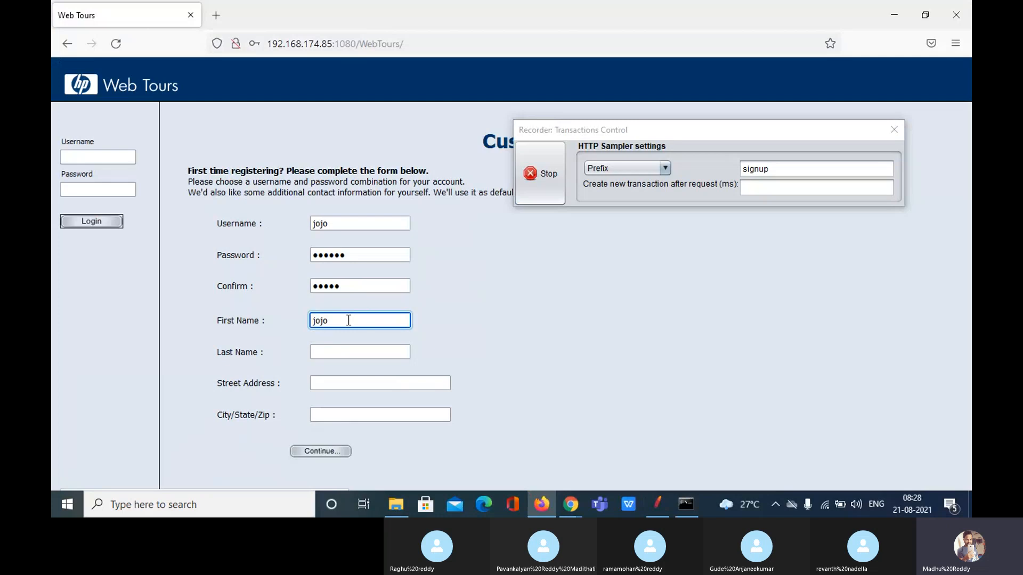
click(355, 352)
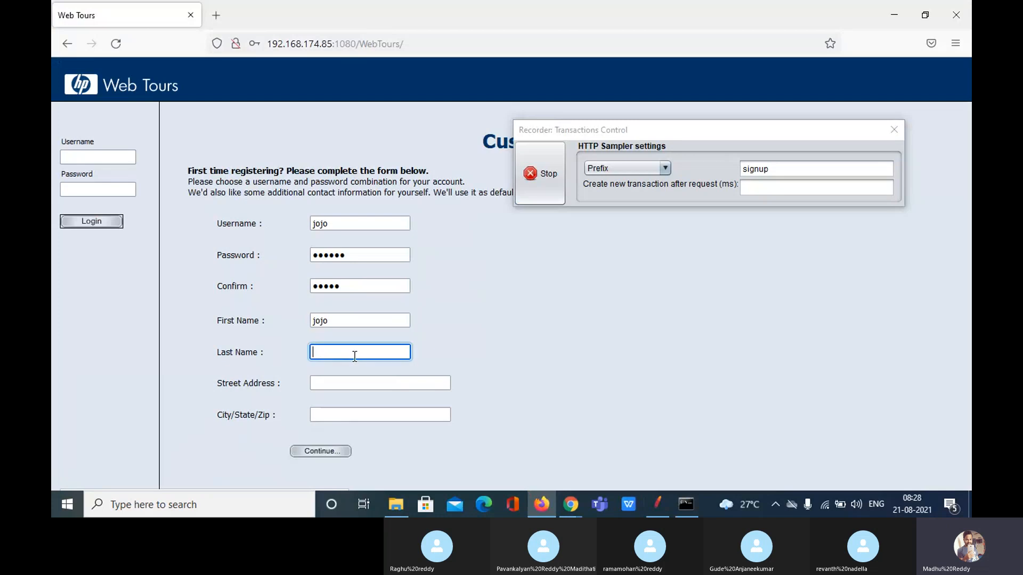
click(356, 385)
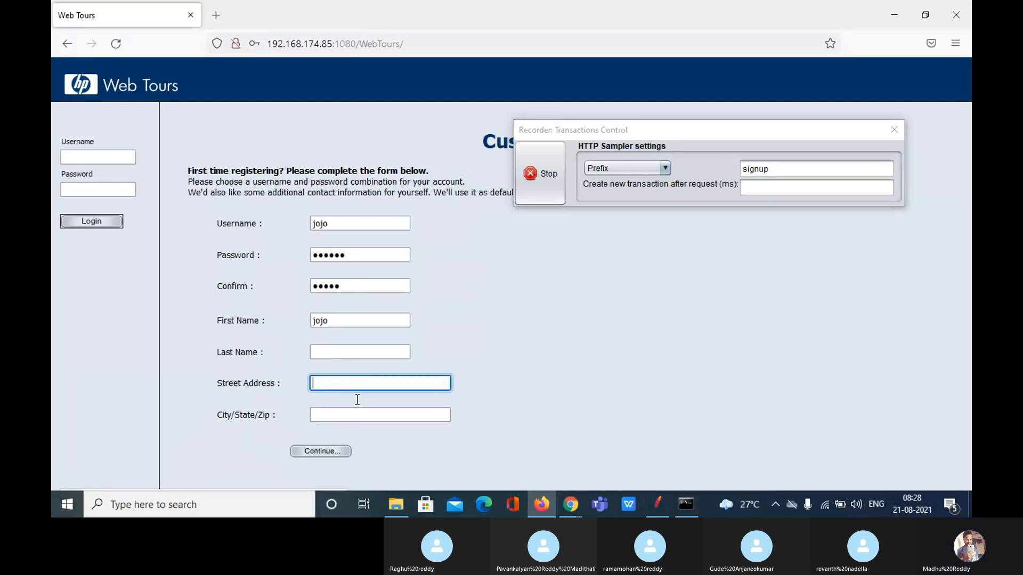
click(328, 453)
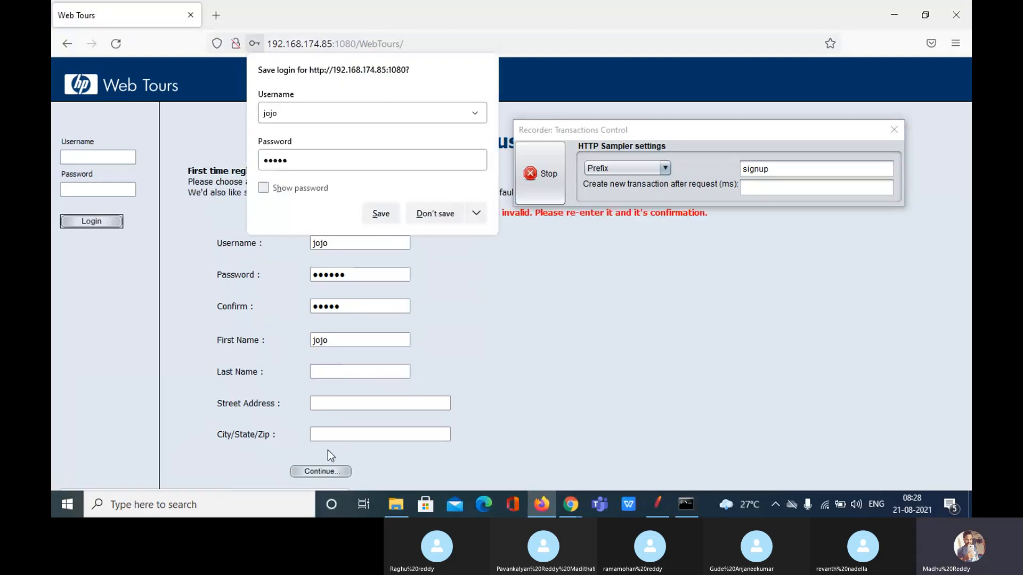
Correct the password confirmation, resubmit without saving the login, and stop the JMeter recording
click(434, 214)
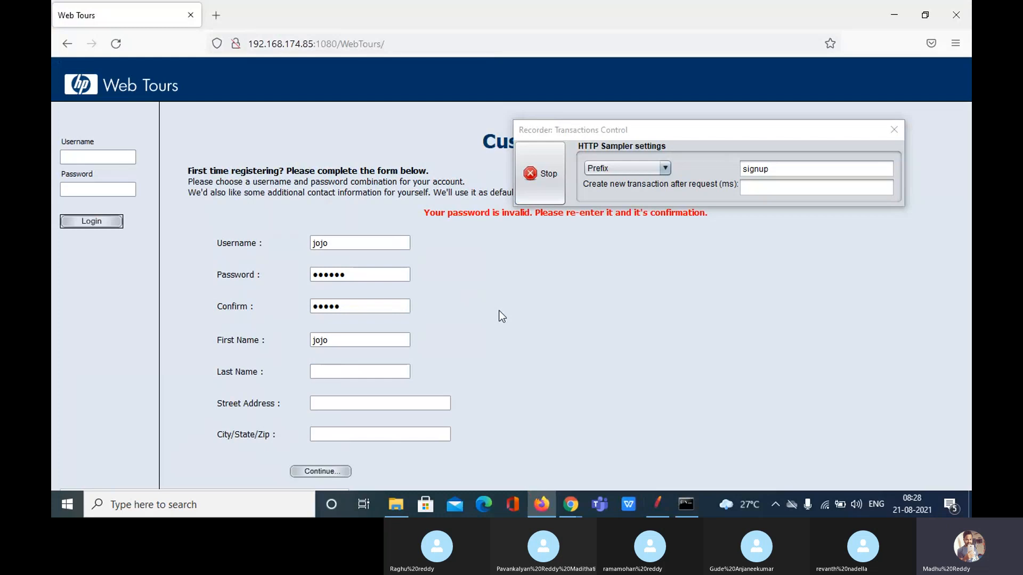
click(404, 274)
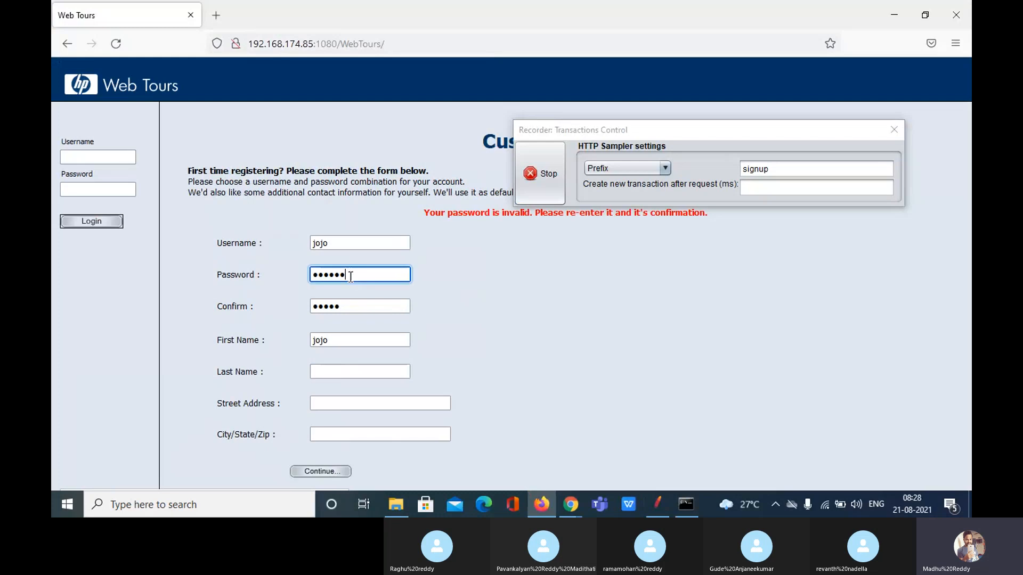
click(353, 308)
text(1)
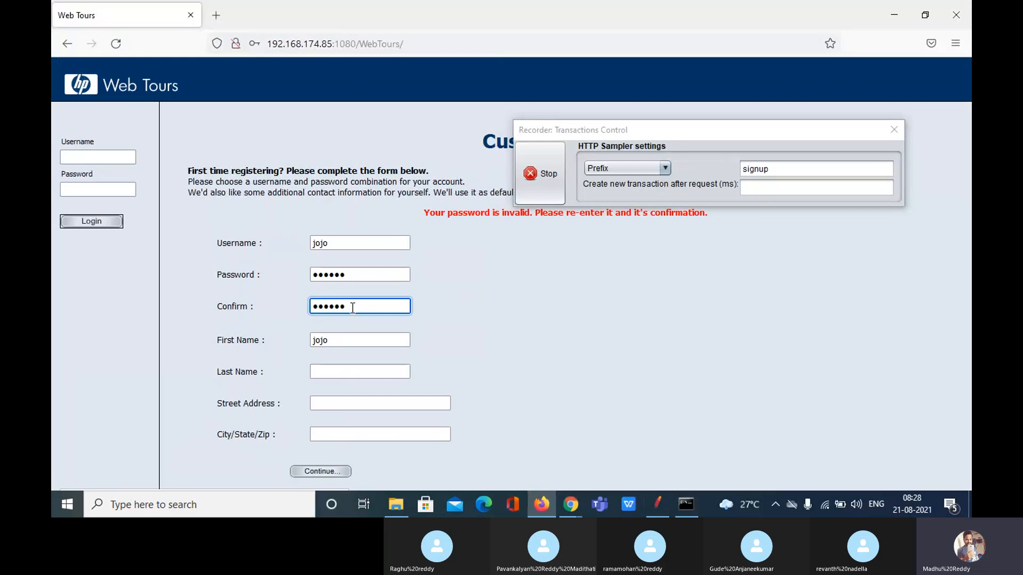
click(329, 472)
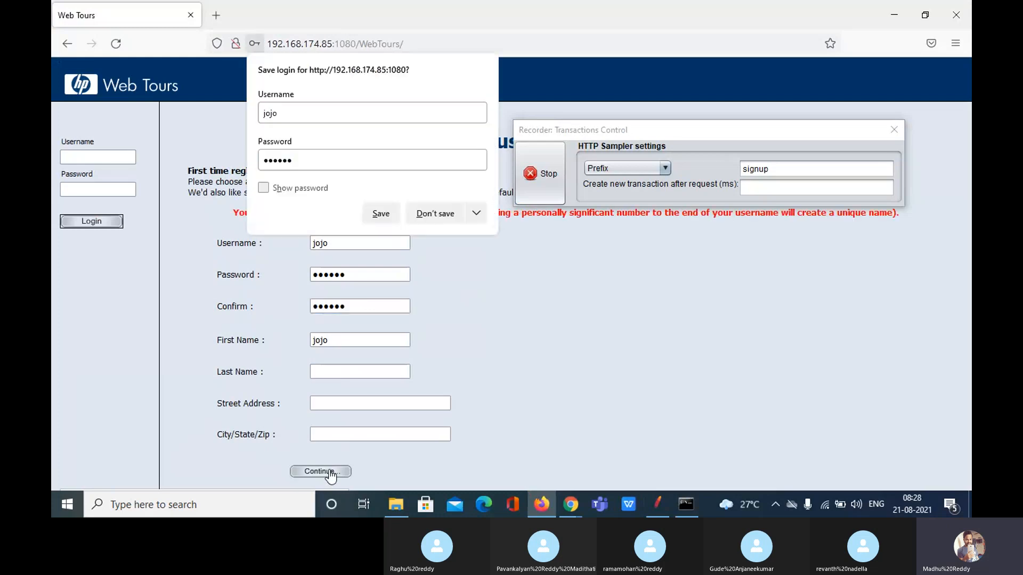
click(396, 216)
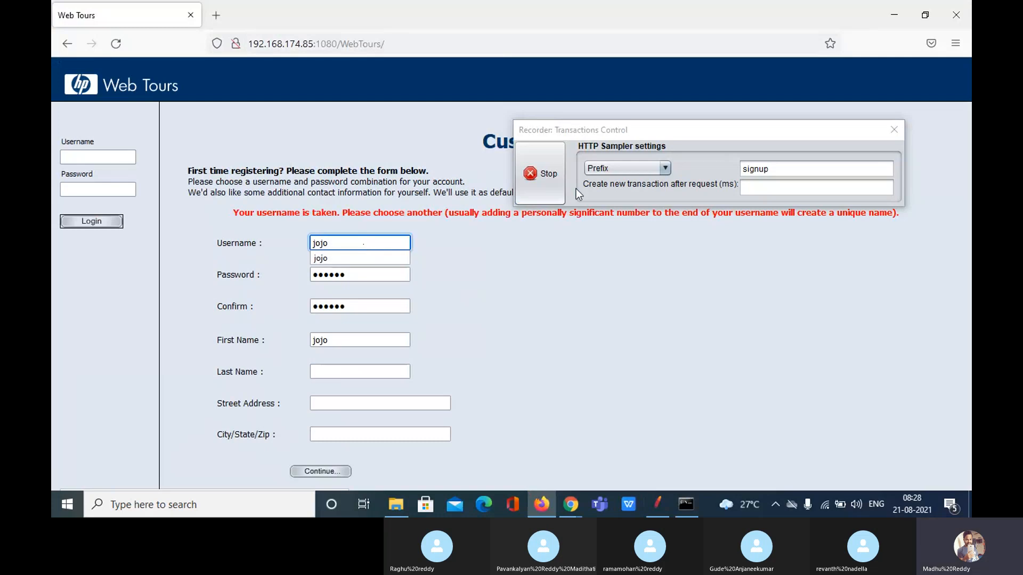
click(543, 180)
click(543, 180)
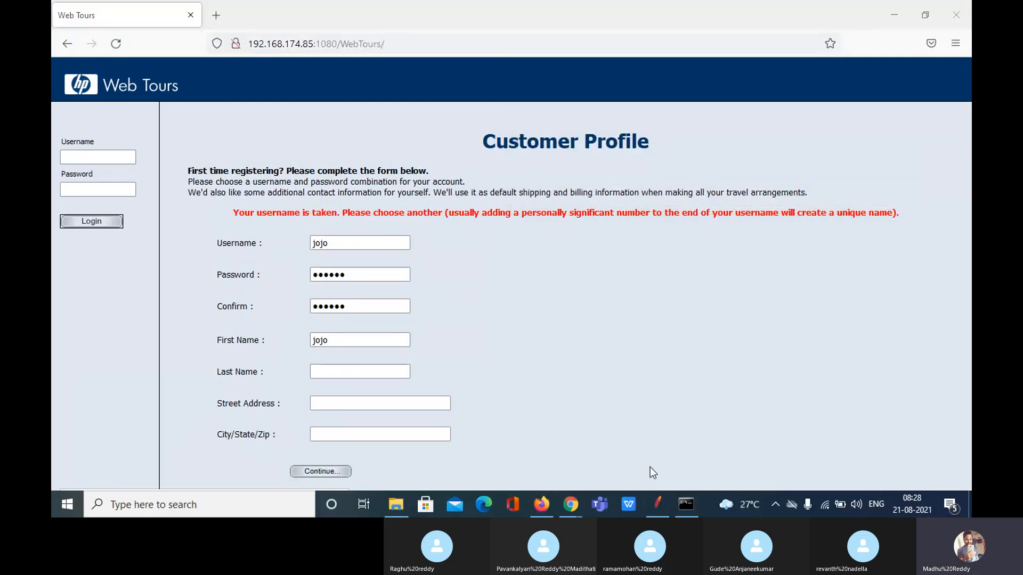
Delete all recorded signup controllers from the Thread Group
click(653, 502)
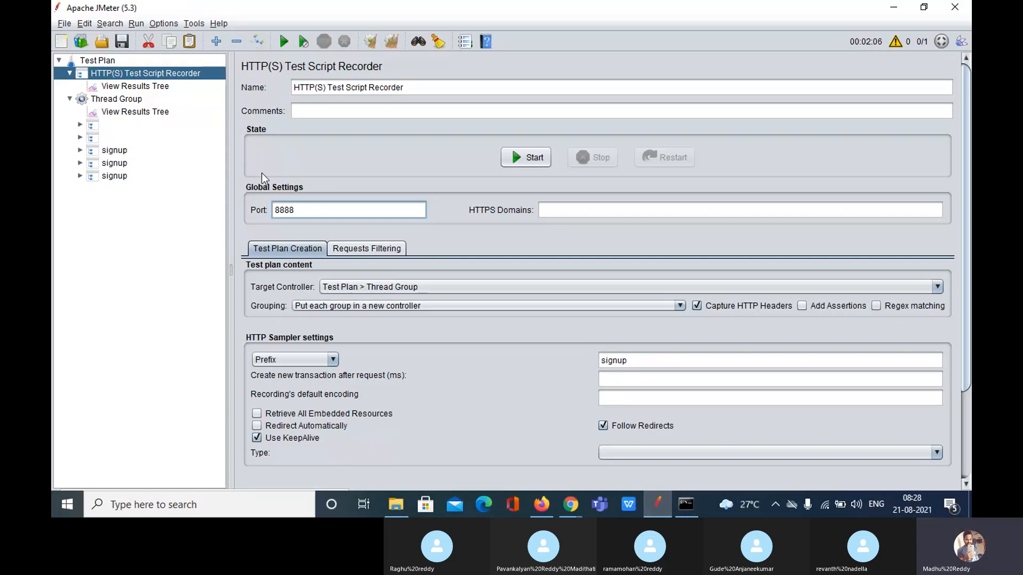
click(94, 126)
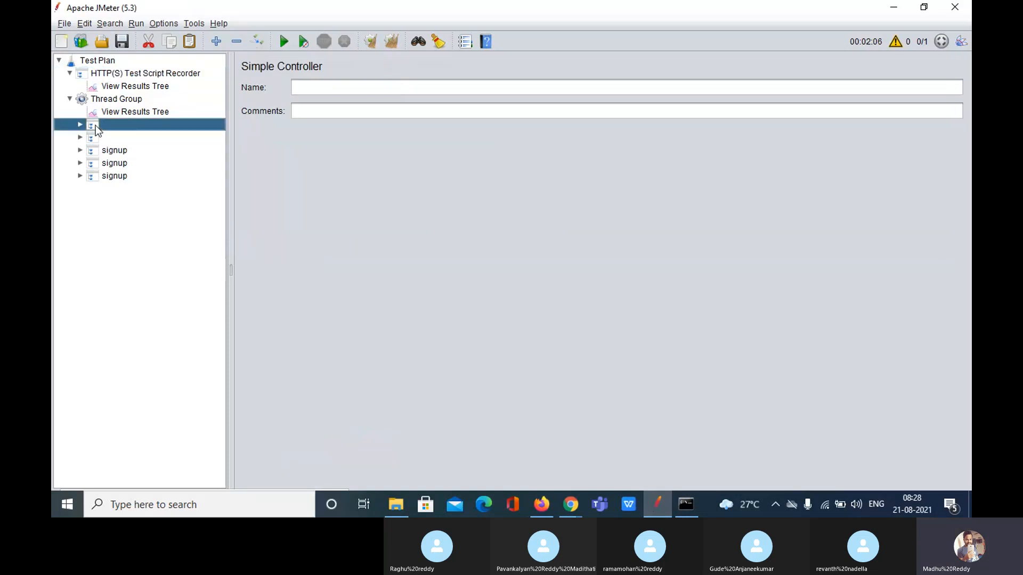
key(shift+Down)
key(shift+Down)
key(shift+Down)
key(shift+Down)
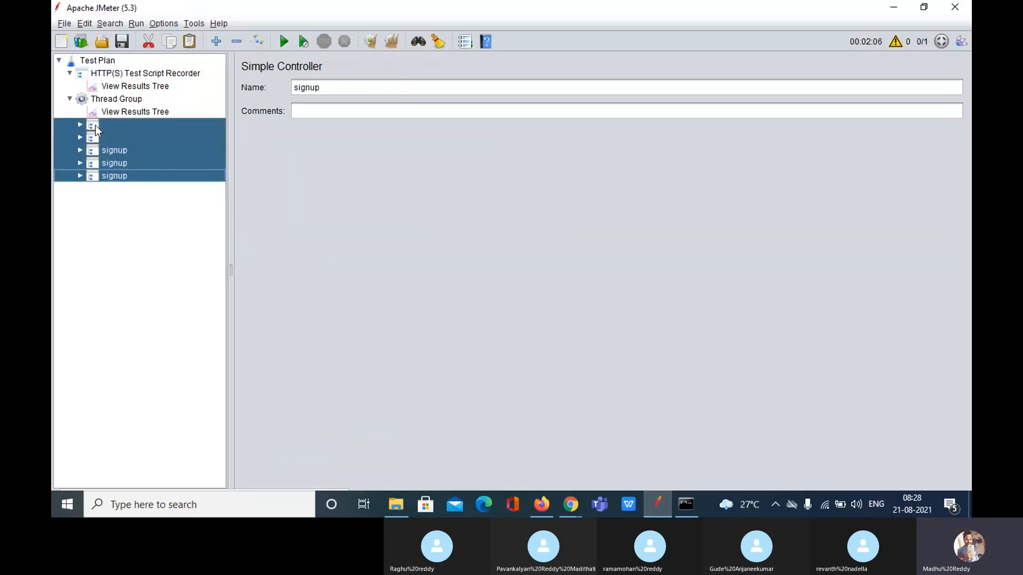
key(Delete)
key(Return)
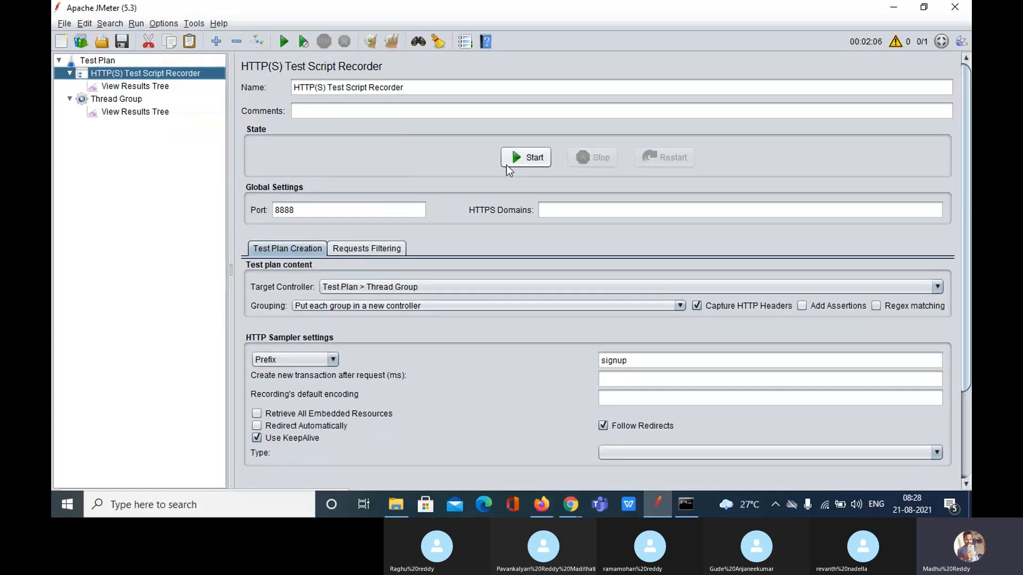
Restart the recorder, dismiss the root certificate notice, and return to the Web Tours page
click(519, 159)
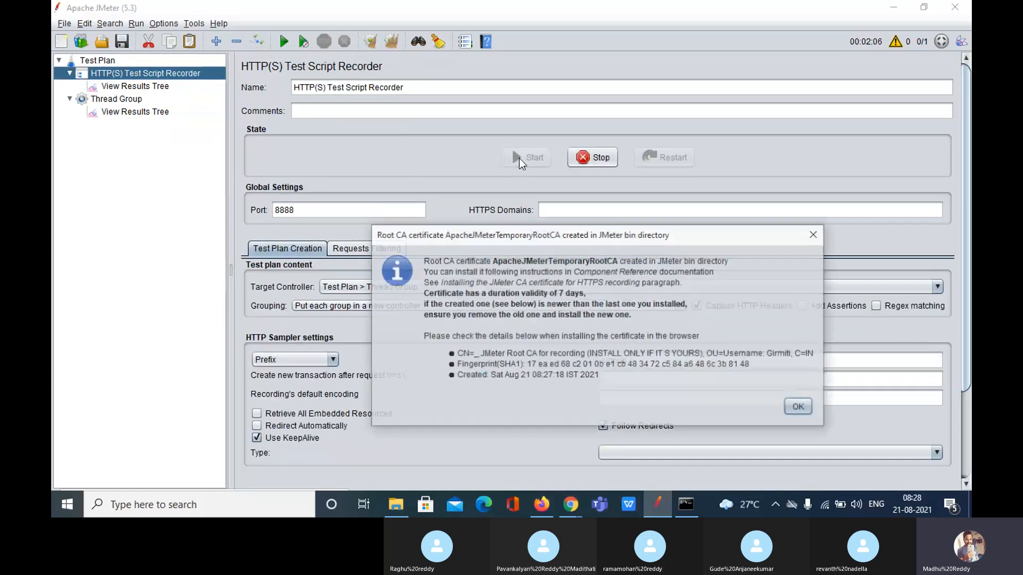
click(800, 408)
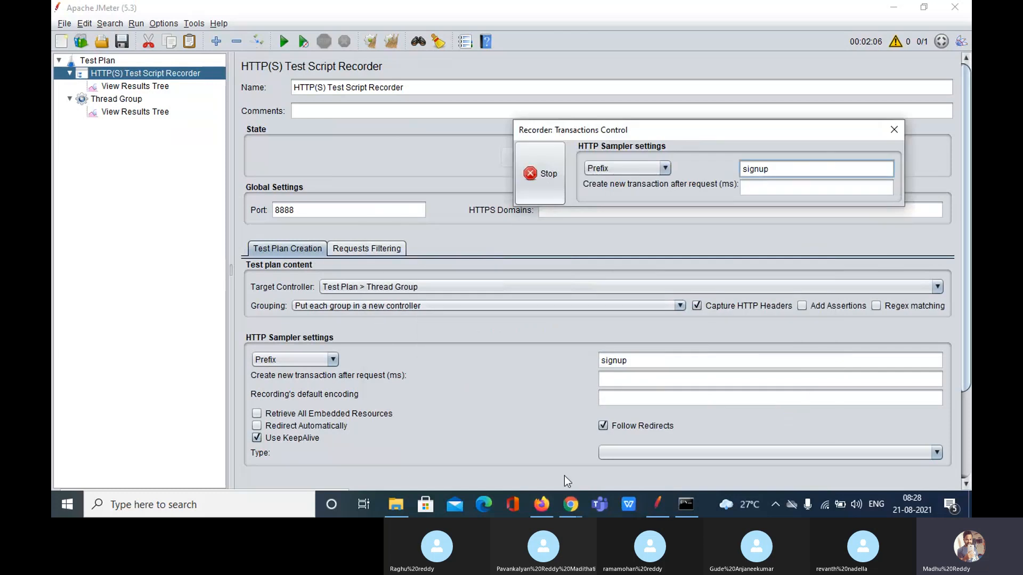
click(542, 504)
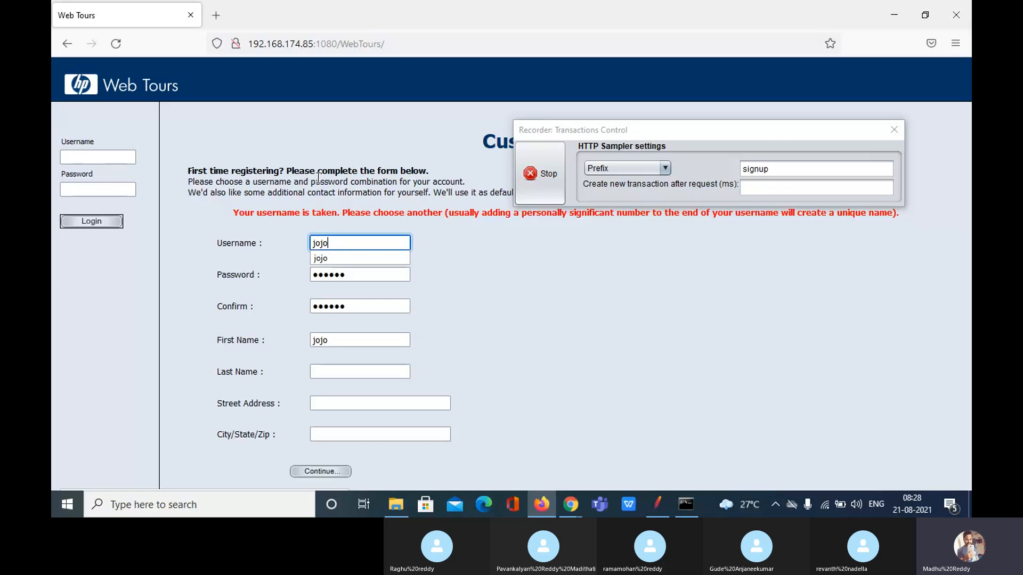
Reload Web Tours, change the recorder prefix to 'signup_click', and open the sign-up form
click(424, 43)
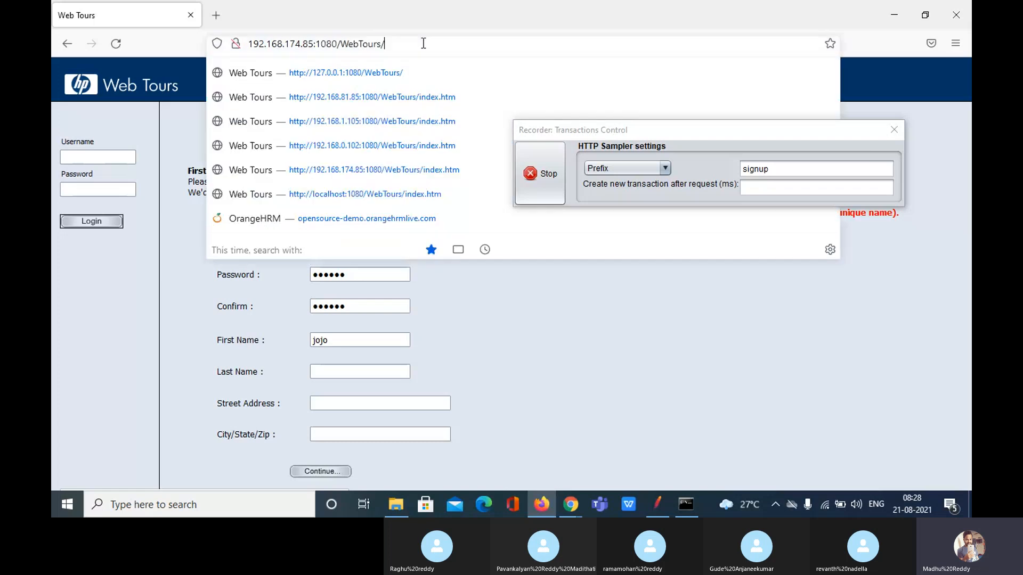
key(Return)
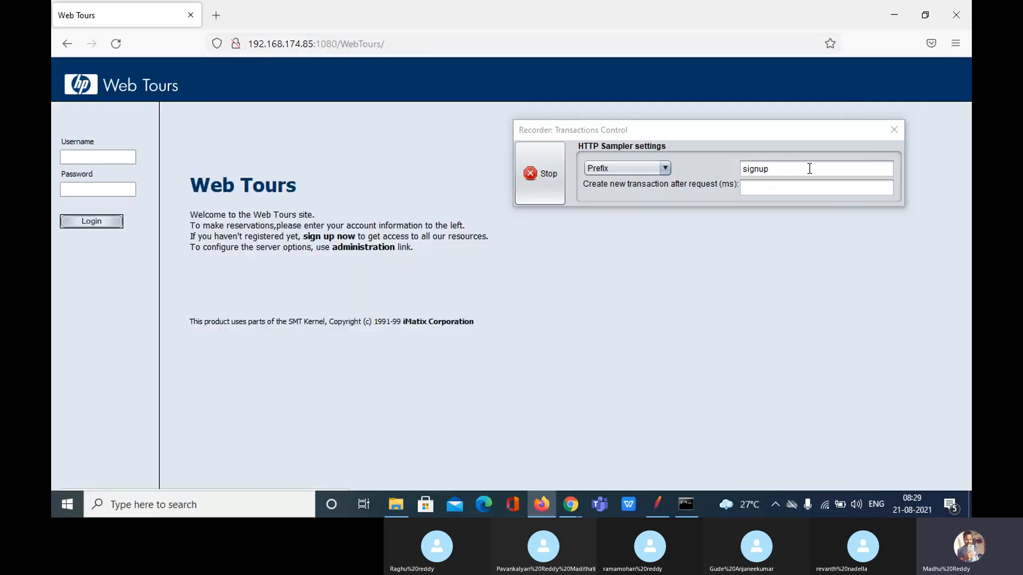
click(809, 169)
text(_)
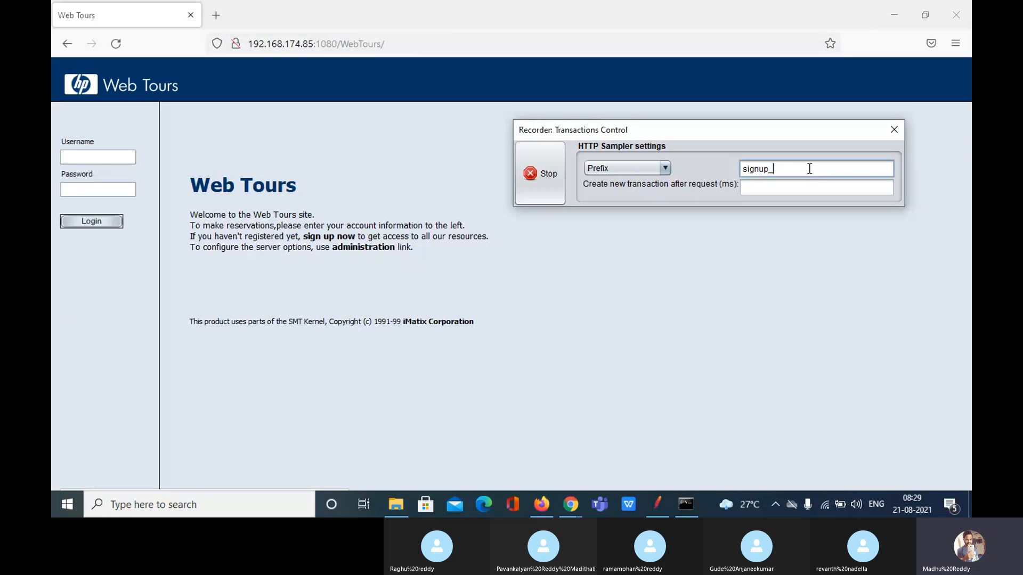
text(click)
click(330, 236)
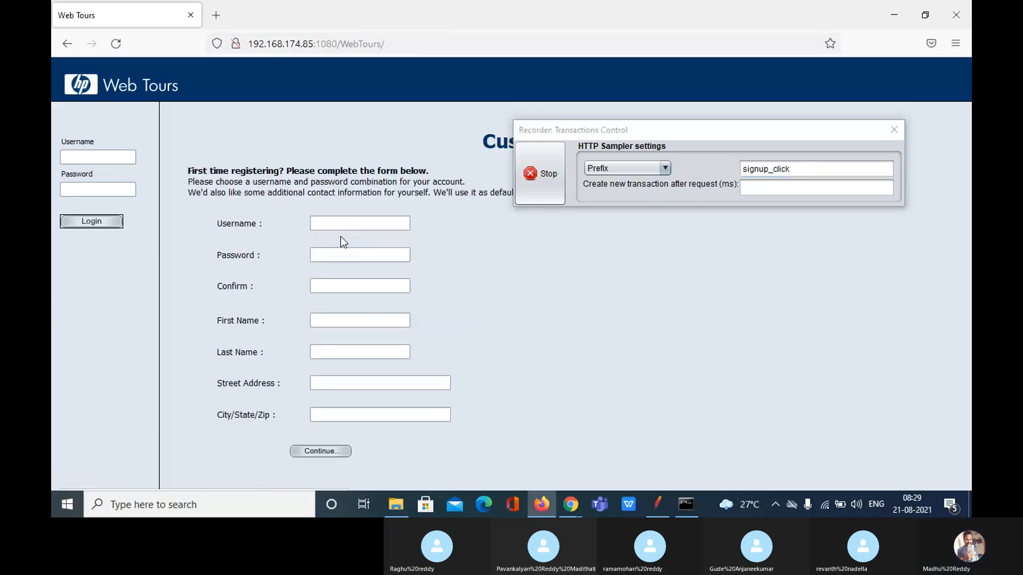
Register with a new username, matching password and confirmation, and a first name, declining to save the login
click(379, 228)
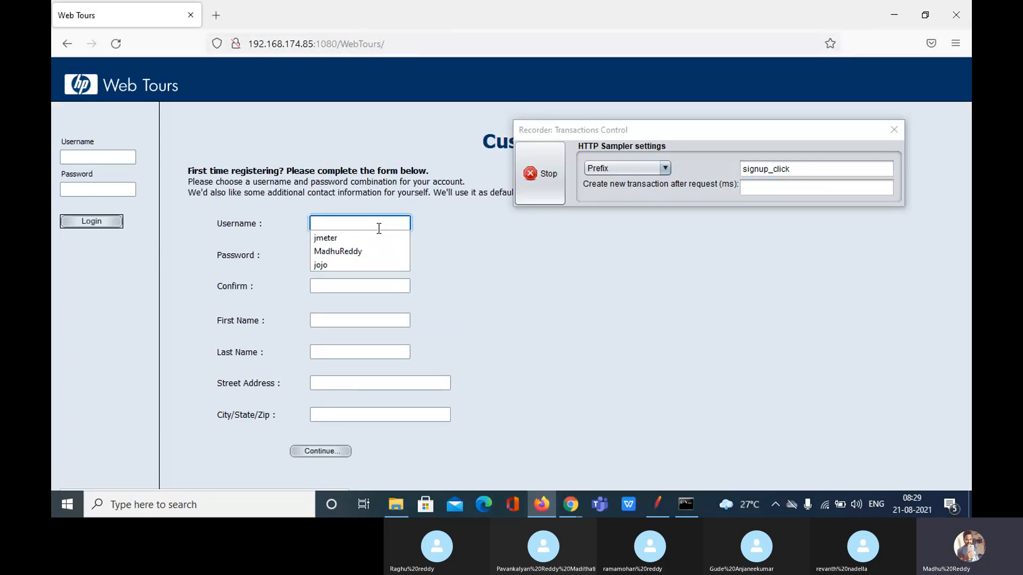
text(A)
key(BackSpace)
text(Ni)
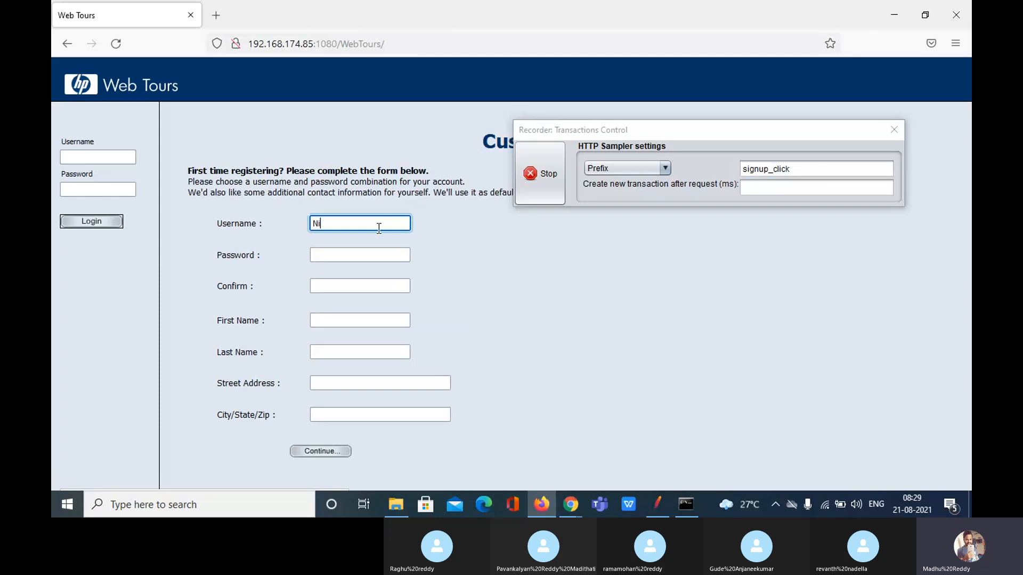
text(vitha)
click(346, 252)
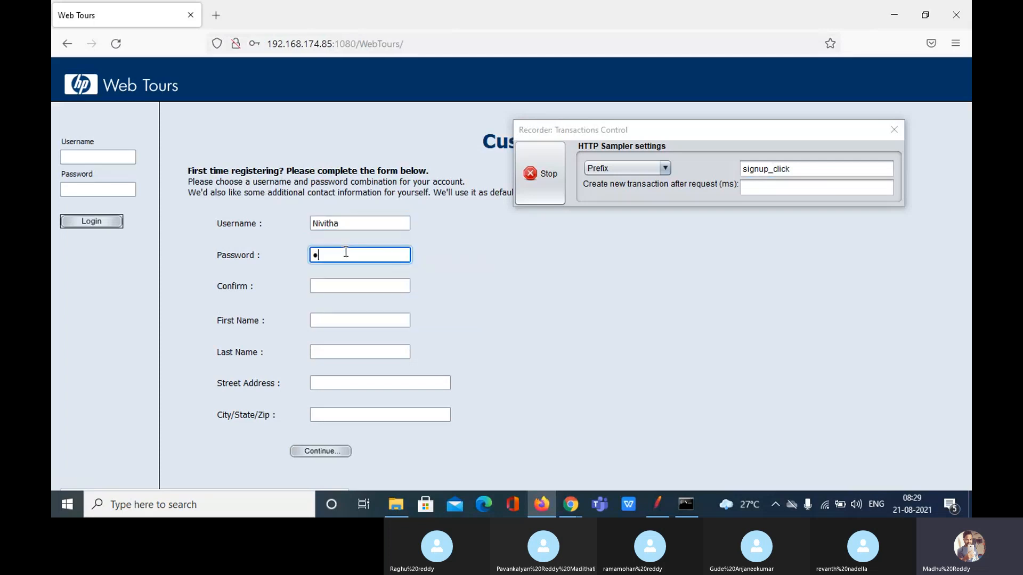
click(365, 289)
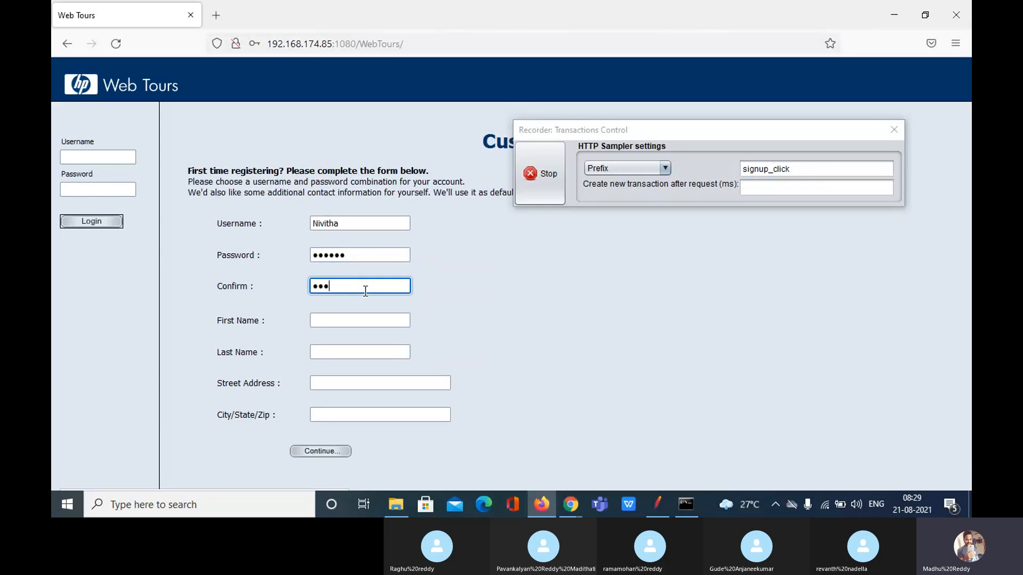
click(369, 320)
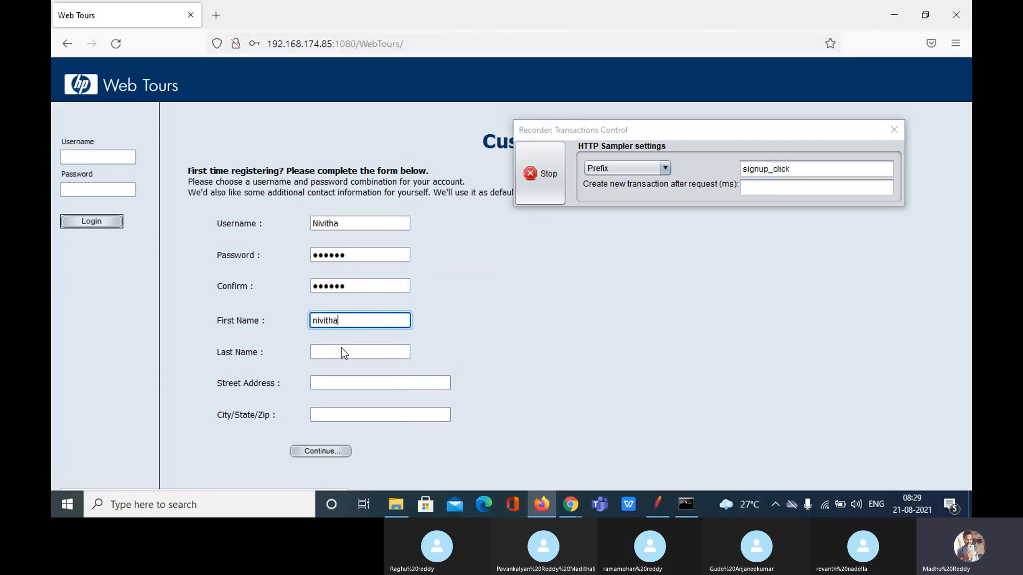
click(334, 450)
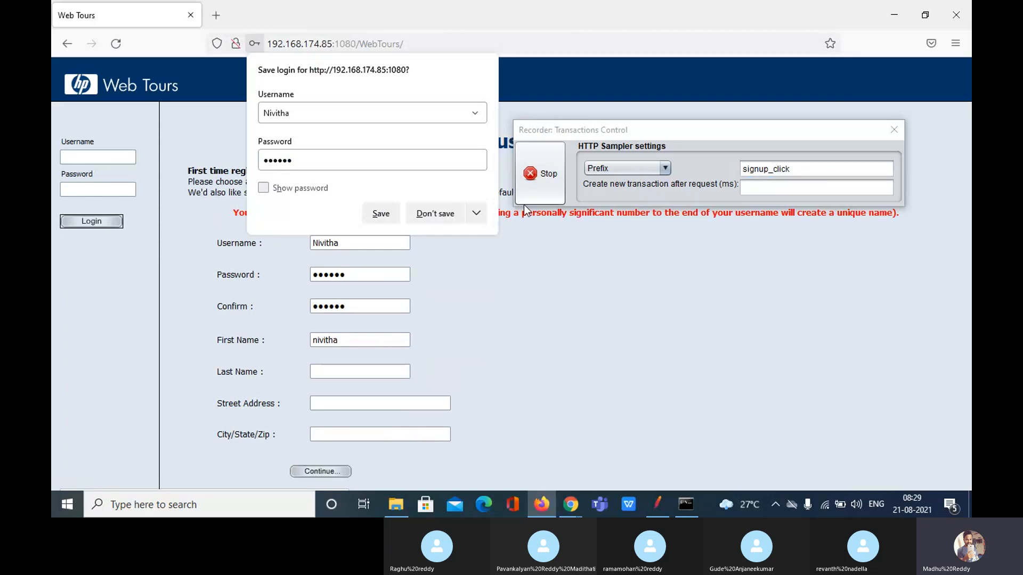
click(444, 214)
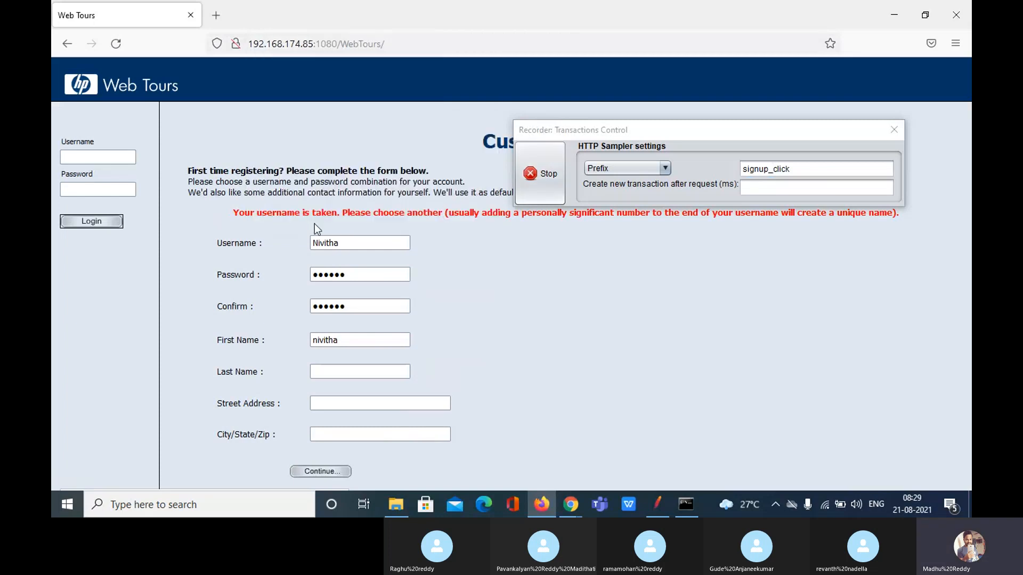
Append 123 to the taken username and resubmit the registration, declining to save the login
click(349, 240)
text(123)
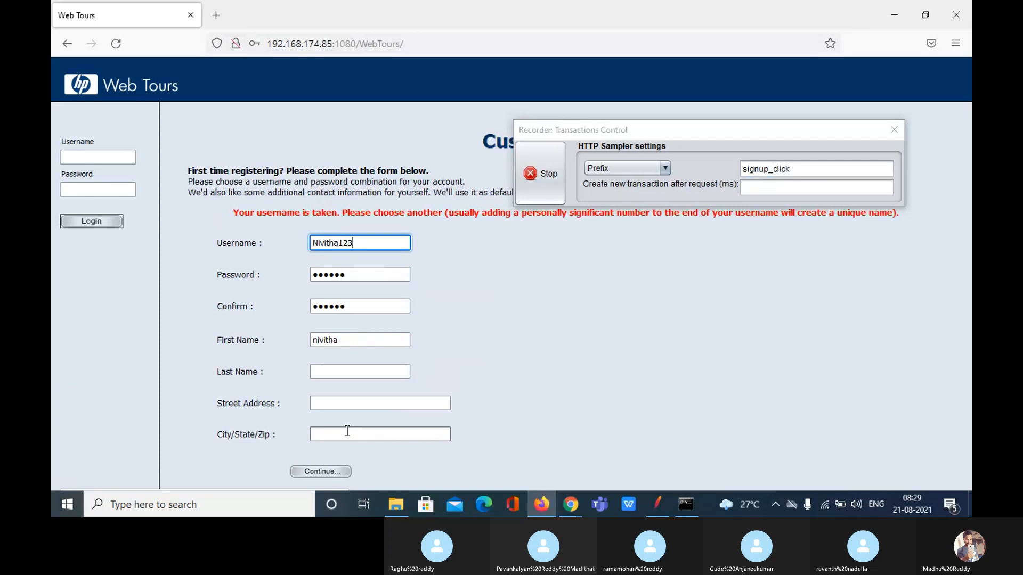
click(323, 472)
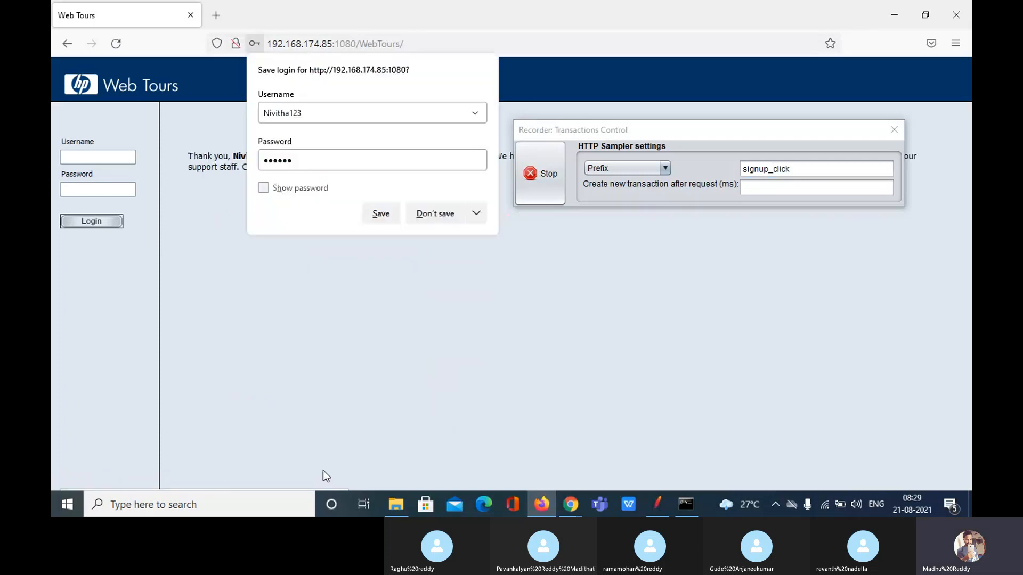
click(430, 216)
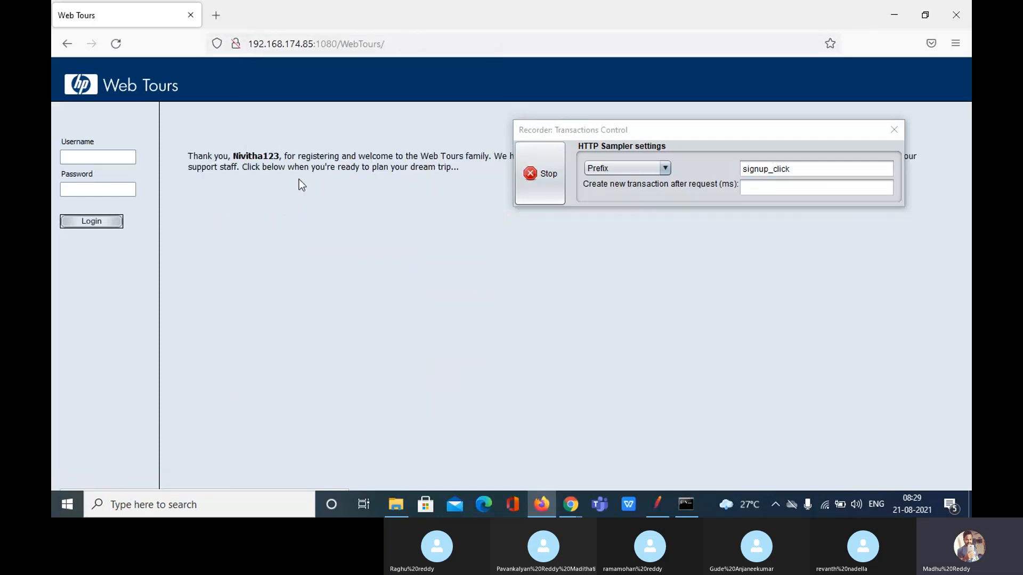
Stop the recording and return to JMeter
drag(691, 139, 596, 272)
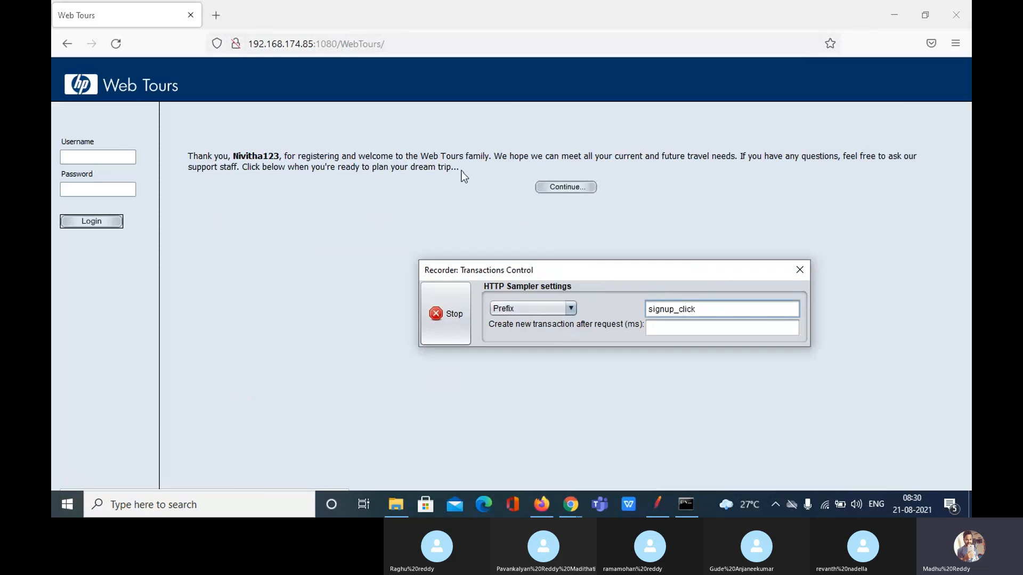
click(449, 316)
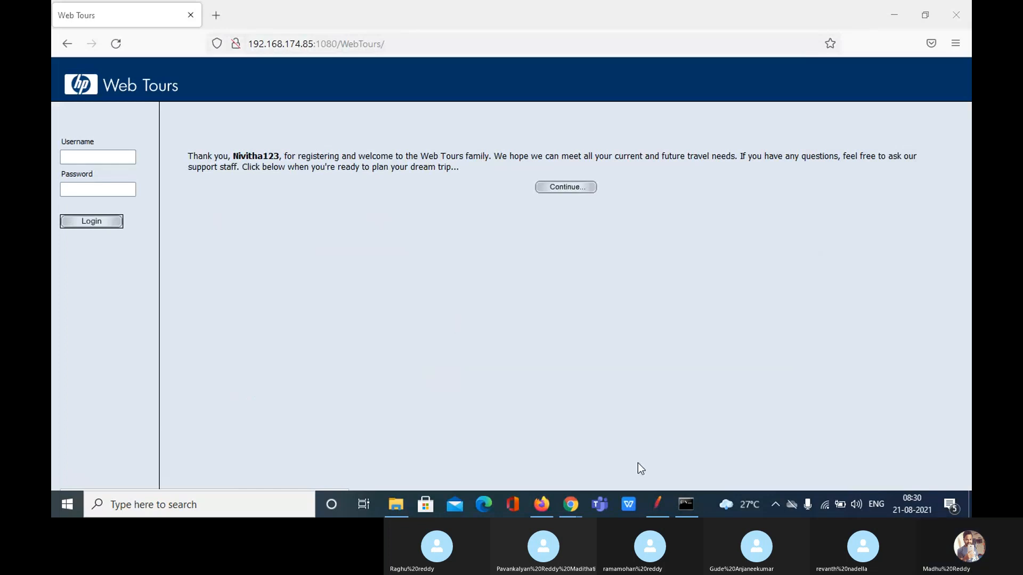
click(658, 504)
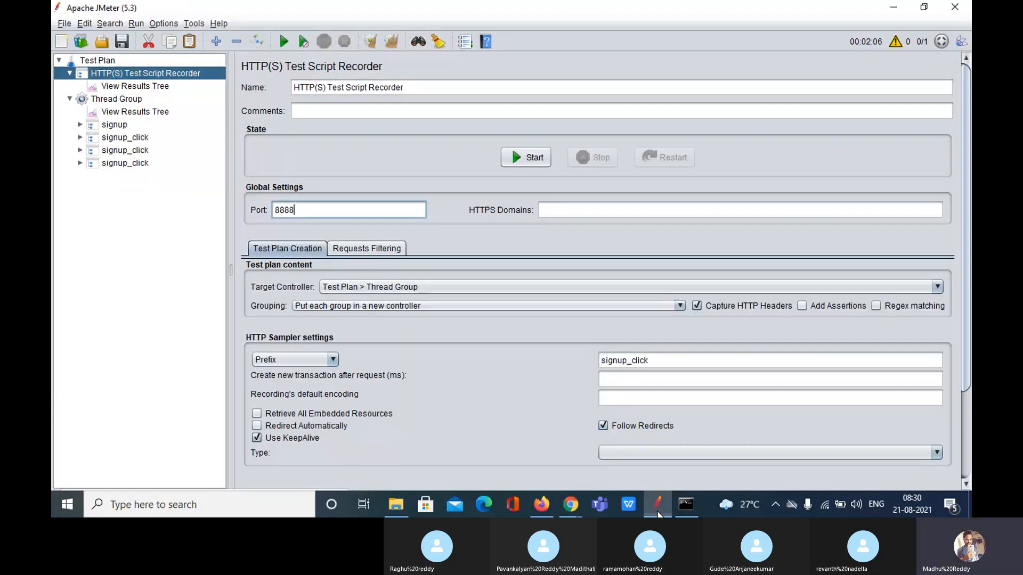
Move all four recorded controllers above View Results Tree
click(124, 127)
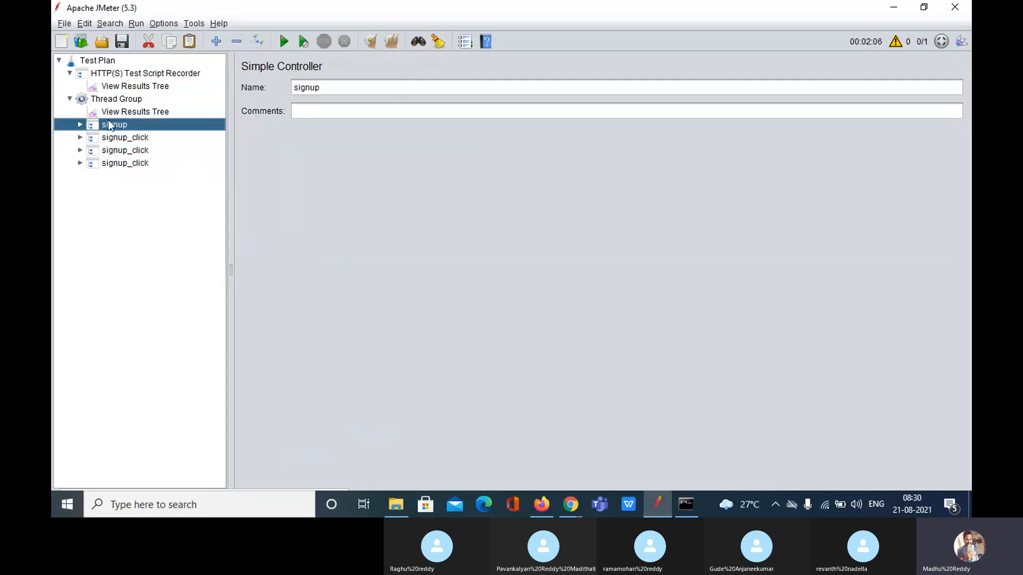
key(shift+Down)
key(shift+Down)
key(shift+Down)
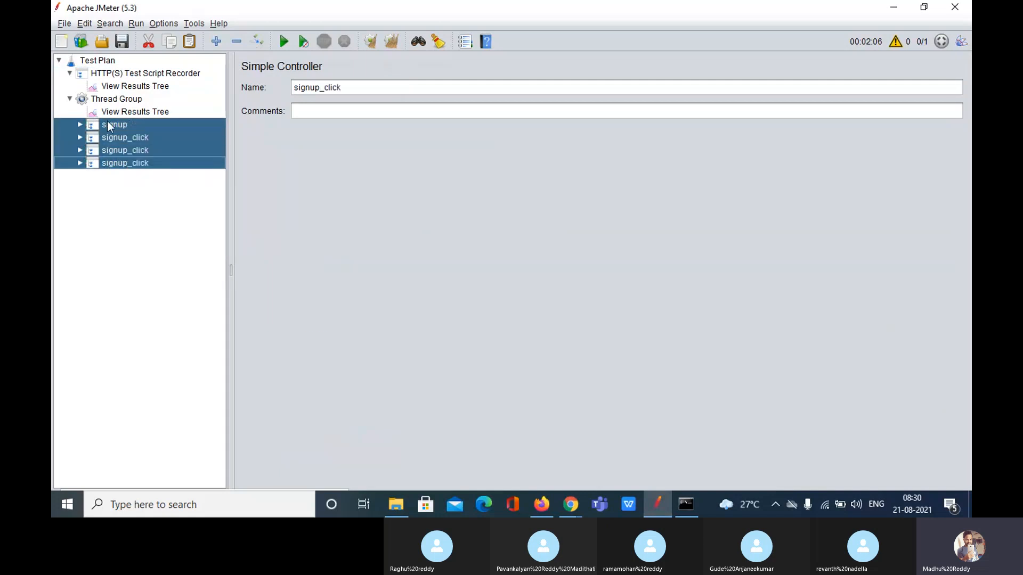
drag(107, 121, 116, 107)
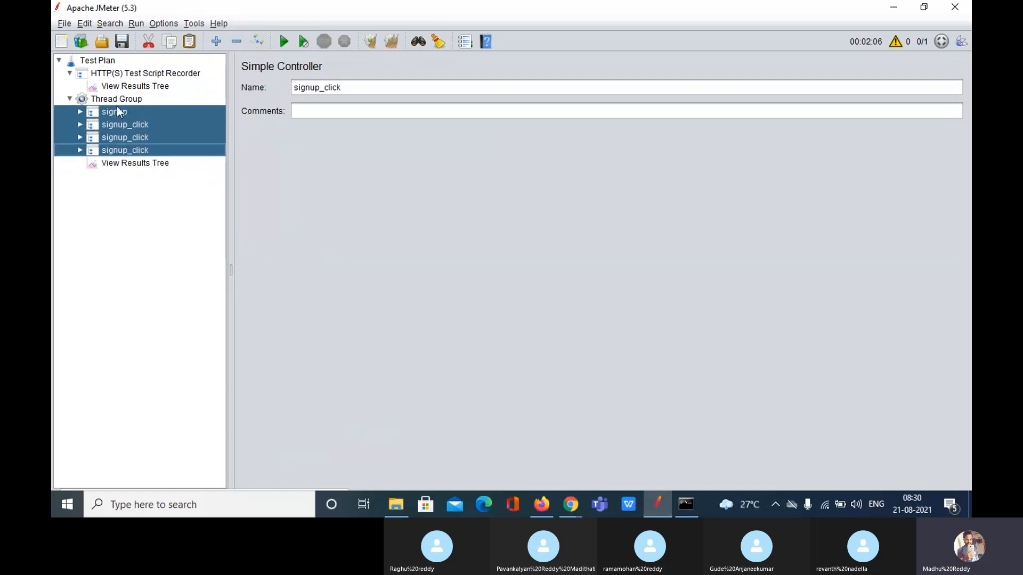
Expand the signup and signup_click controllers to inspect welcome.pl-21 and login.pl-23, widening the tree pane
double_click(117, 112)
click(134, 124)
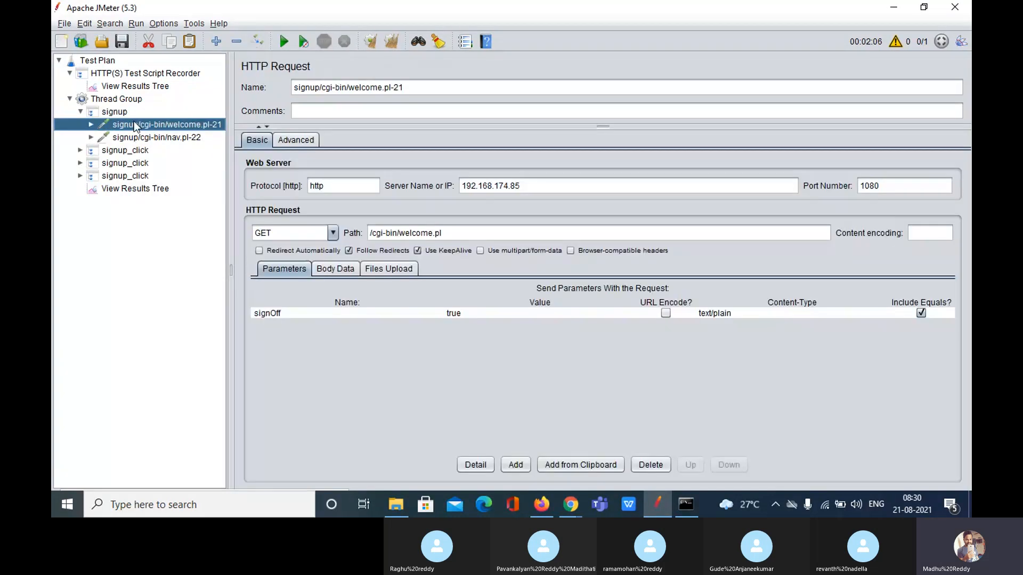
drag(133, 120, 130, 140)
double_click(132, 152)
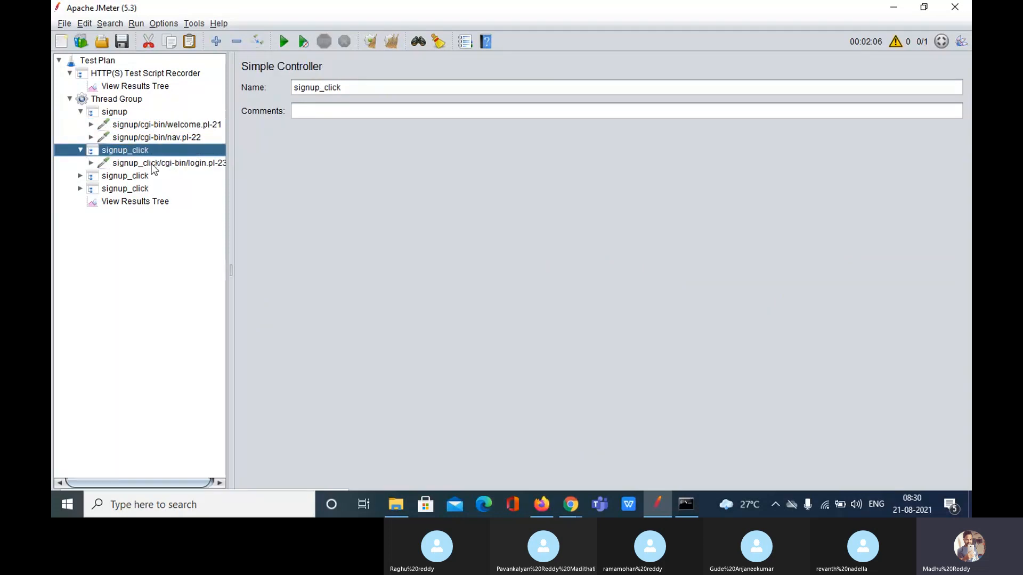
click(152, 165)
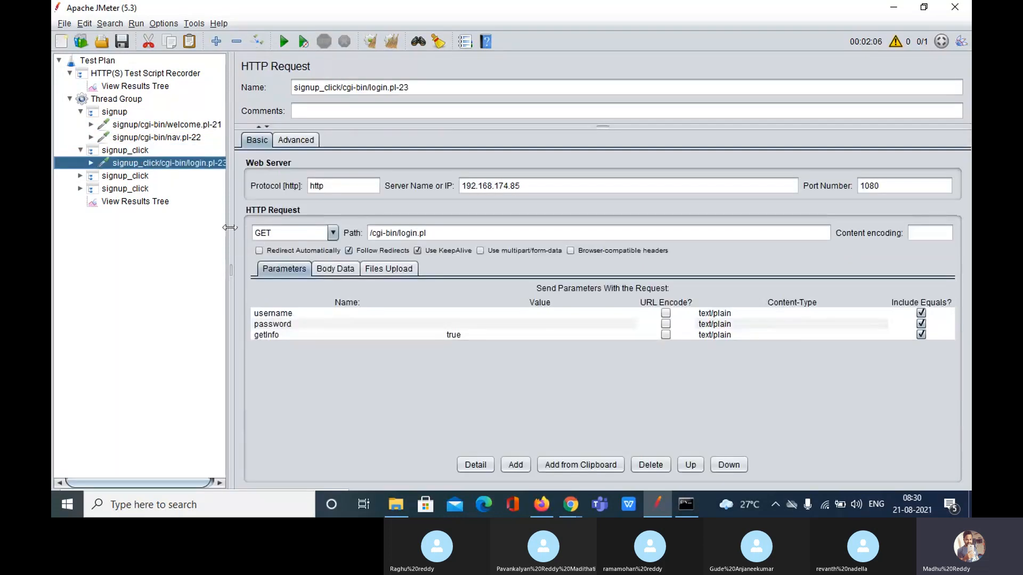
drag(230, 227, 271, 229)
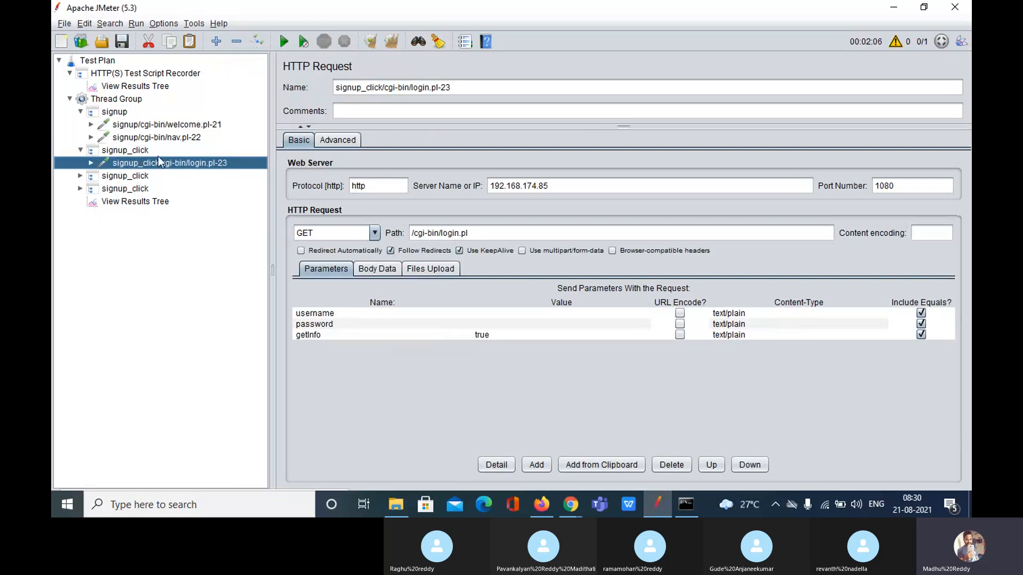
click(140, 152)
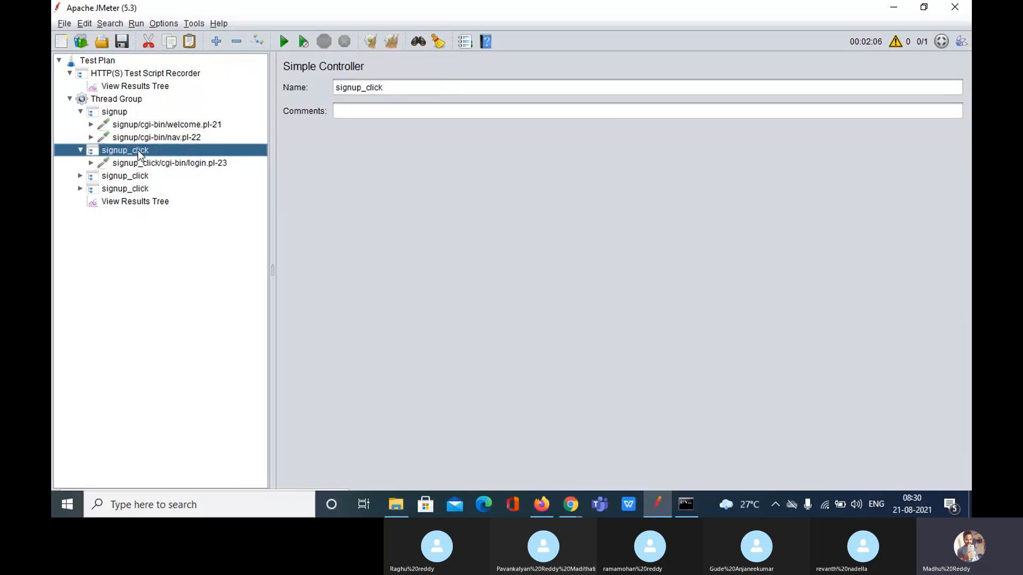
Delete the first signup_click controller and inspect the login.pl-24 and login.pl-25 requests
key(Delete)
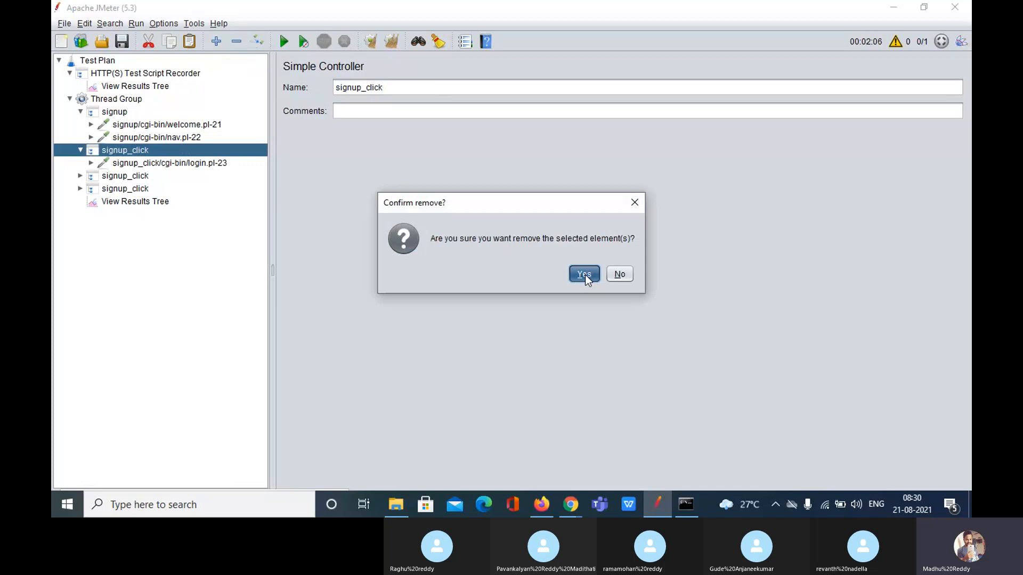
click(585, 274)
double_click(141, 151)
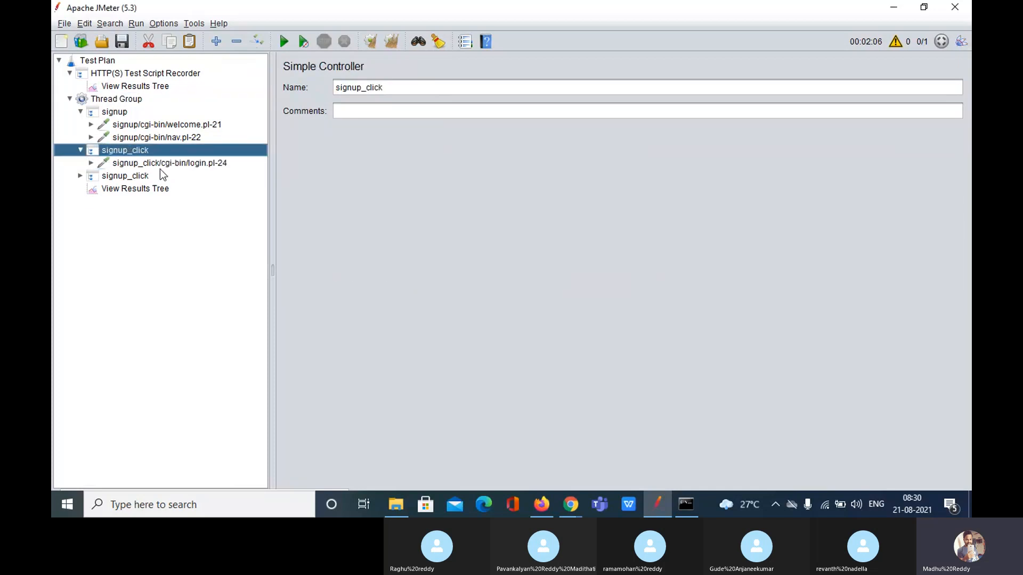
click(160, 166)
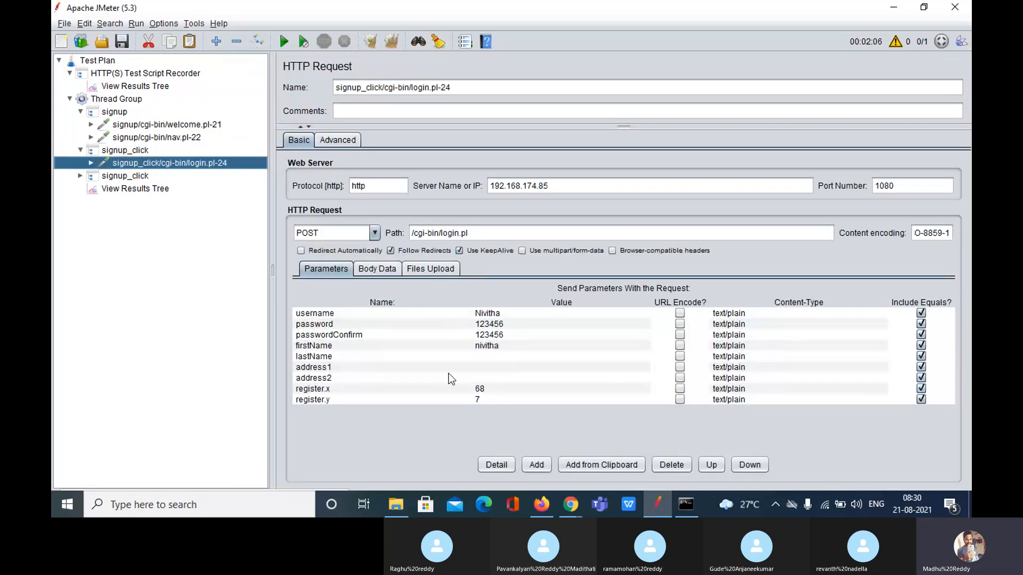
double_click(132, 178)
click(143, 190)
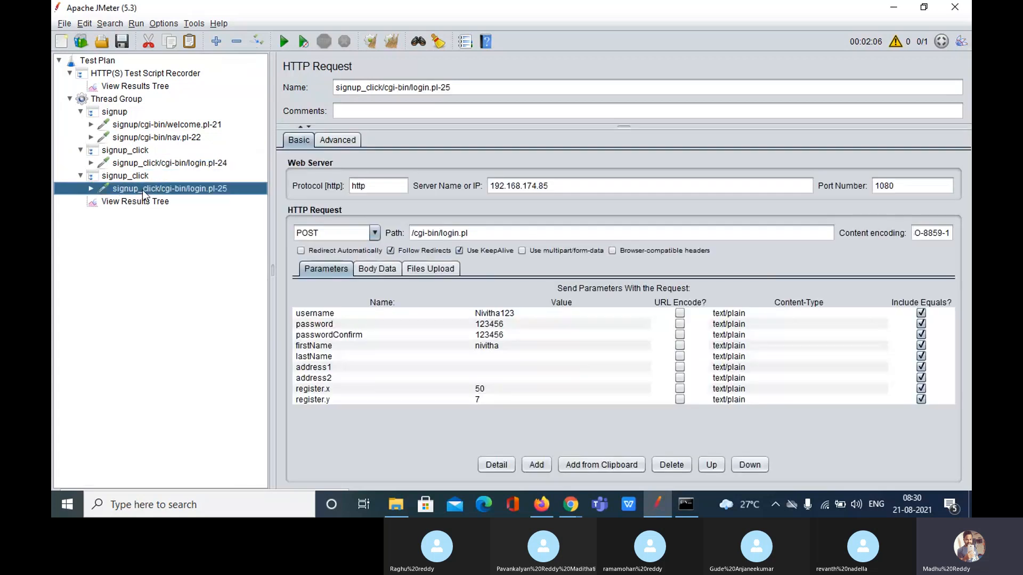
Delete the duplicate signup_click with login.pl-24, then review login.pl-25's address2 and username parameters
click(130, 149)
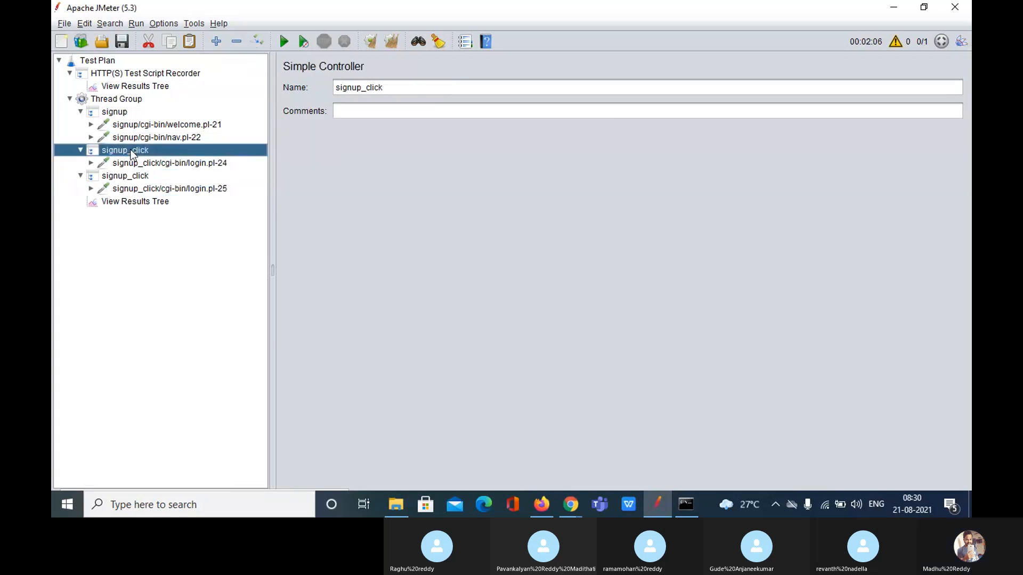
key(shift+Down)
key(Delete)
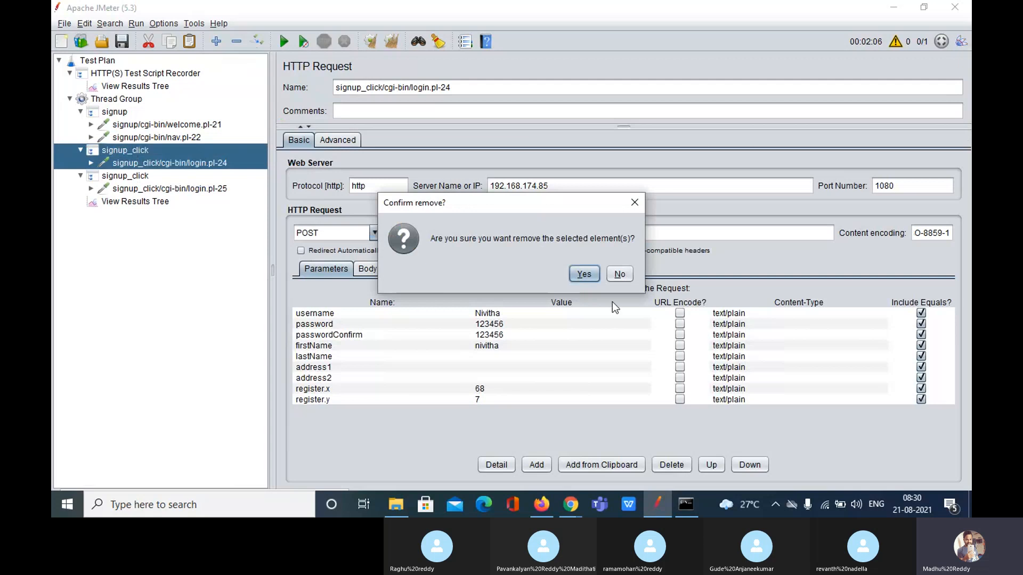
click(583, 274)
click(152, 167)
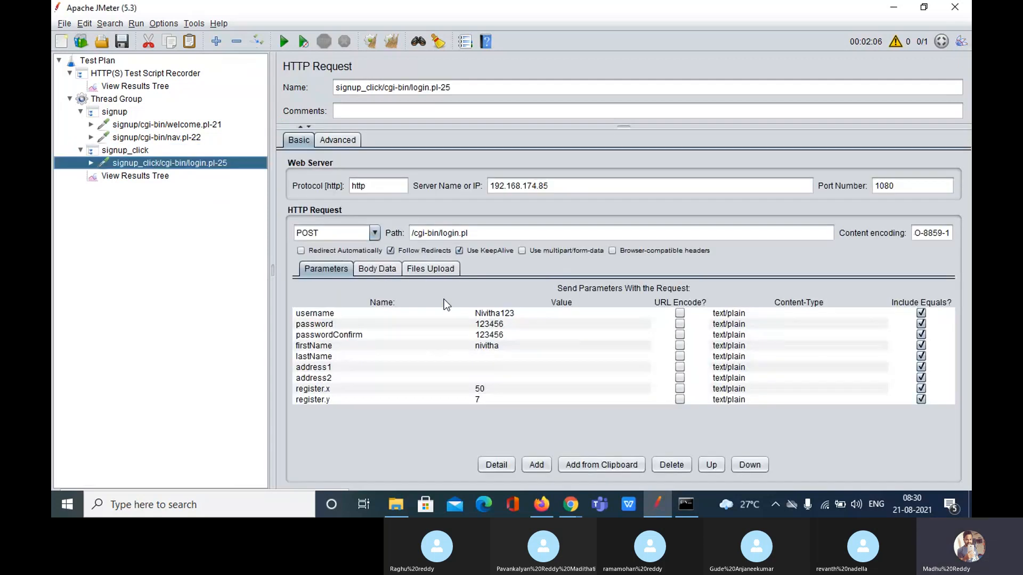
click(561, 377)
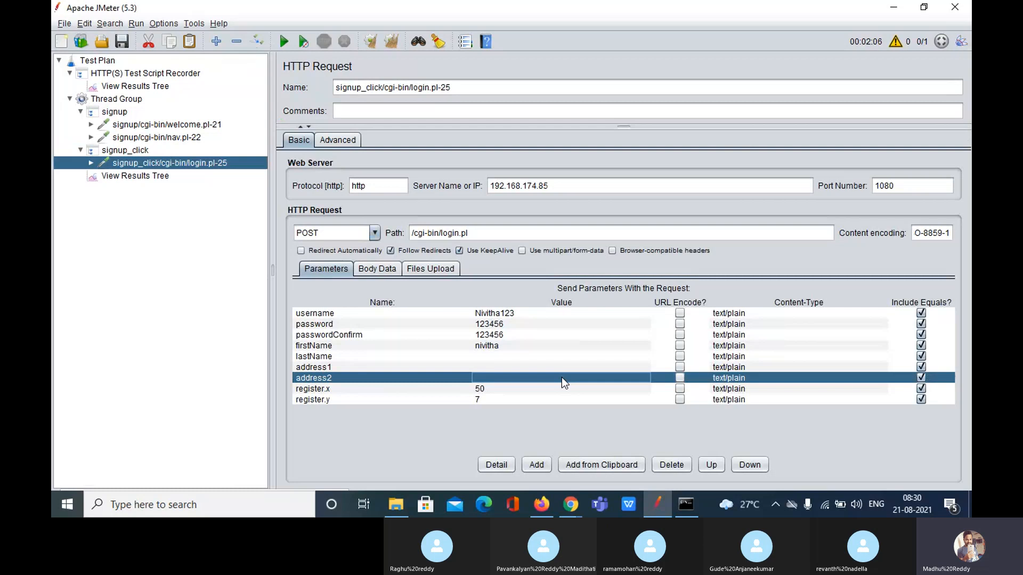
click(517, 312)
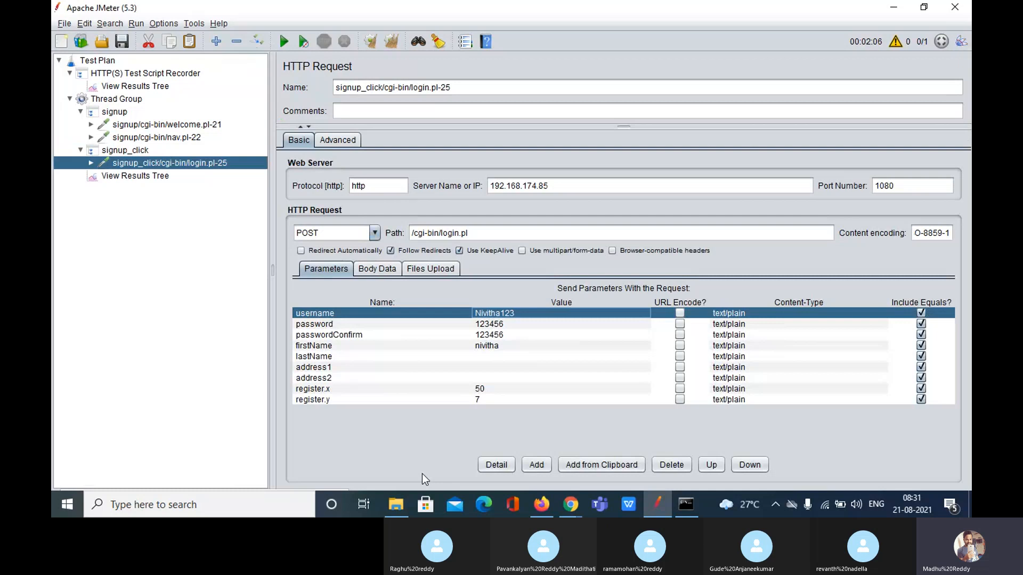
click(396, 504)
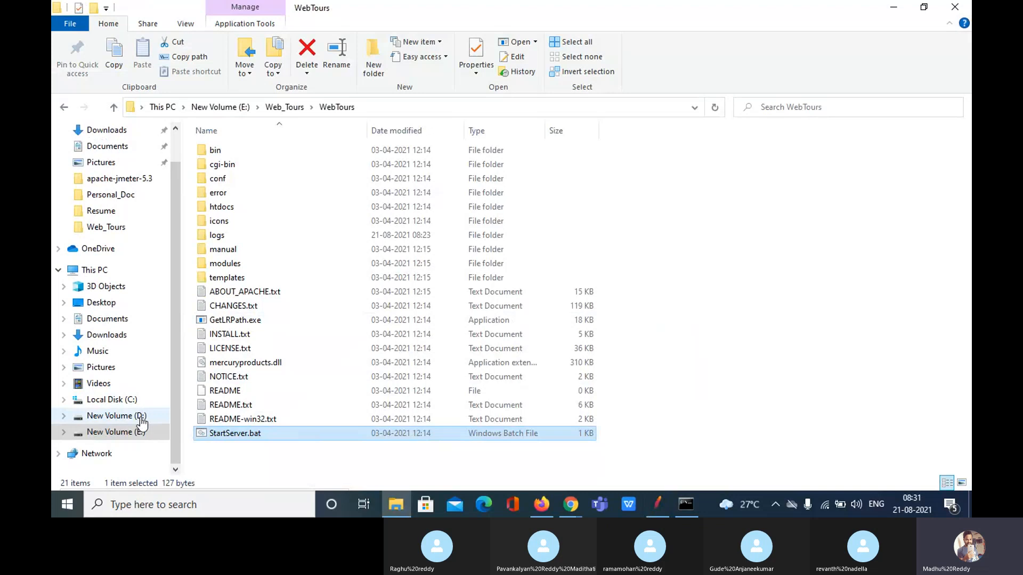
Open testdata_webtours_1.csv from E:\Web_Tours
click(137, 432)
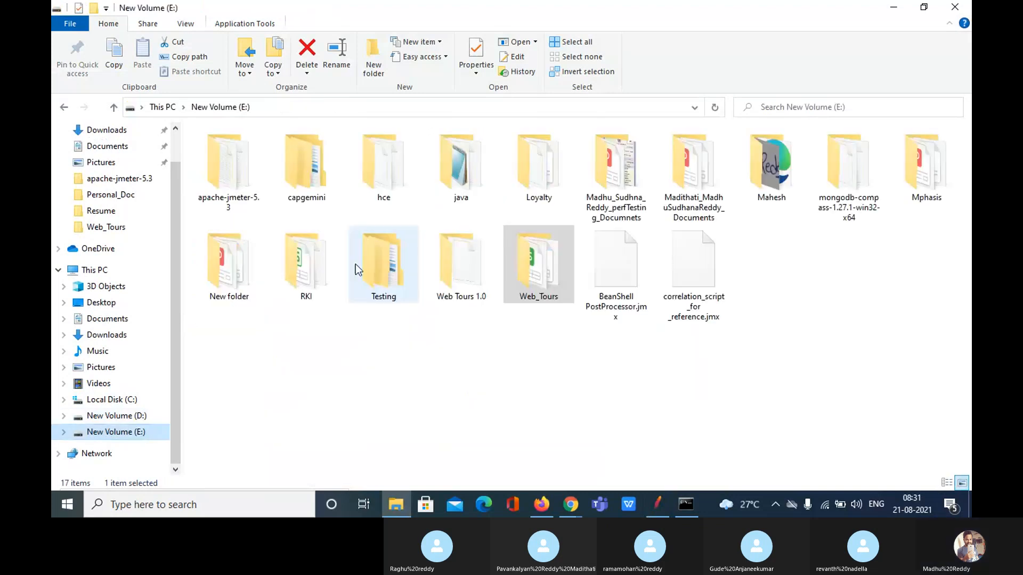
double_click(530, 274)
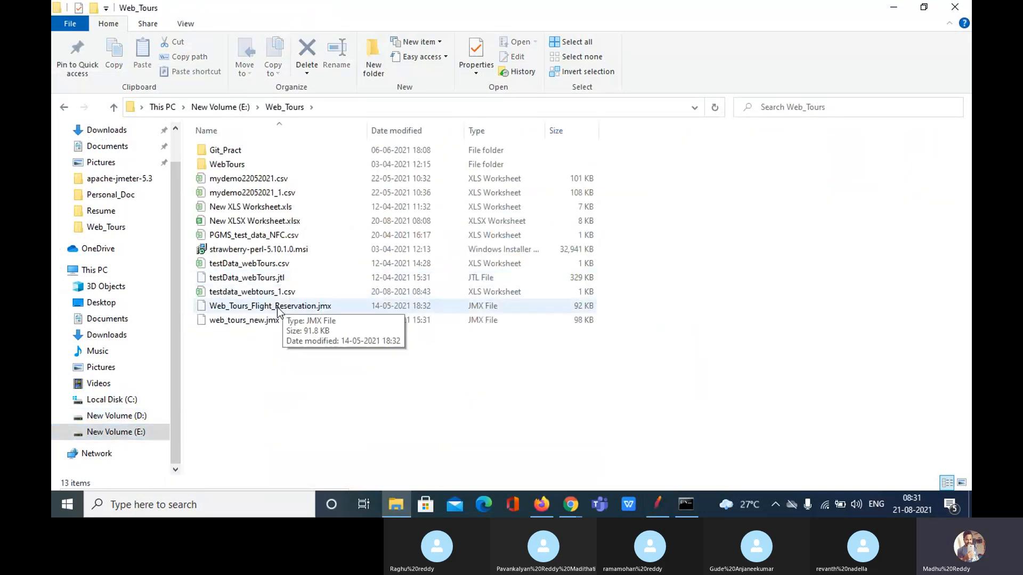
double_click(279, 293)
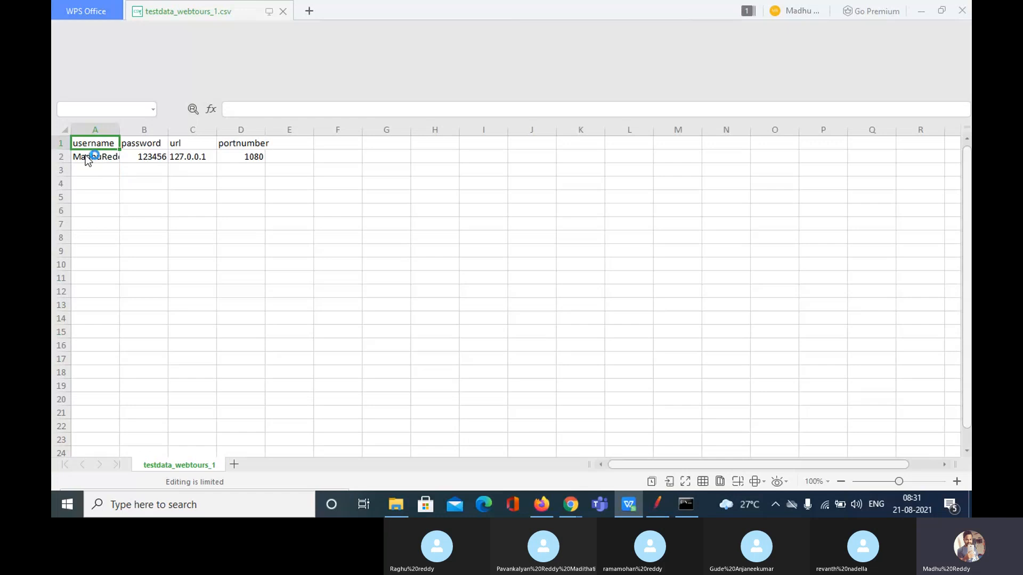
Clear row A2:D2 and the url and portnumber headers in C1:D1
drag(245, 154, 100, 155)
key(Delete)
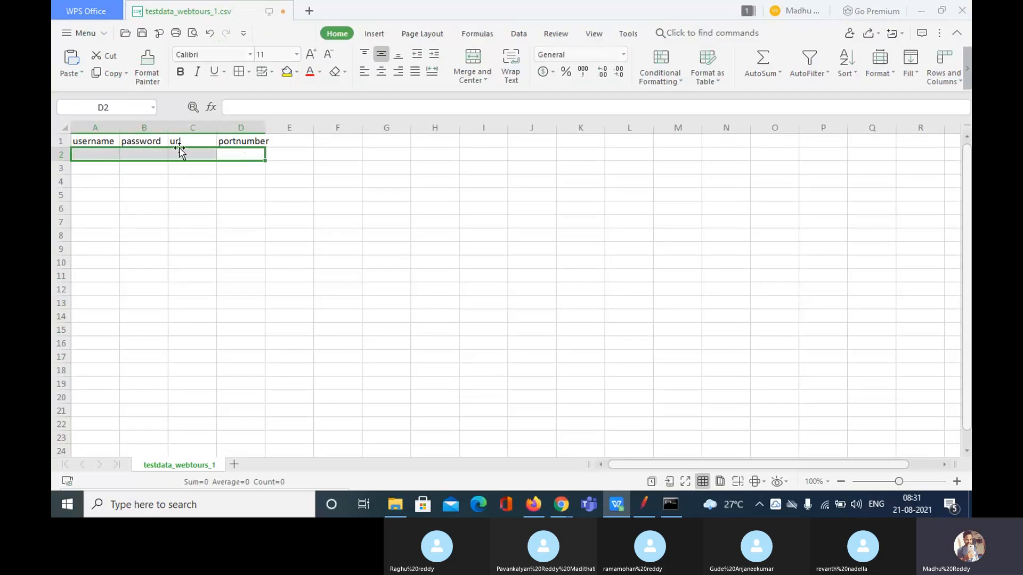
click(236, 141)
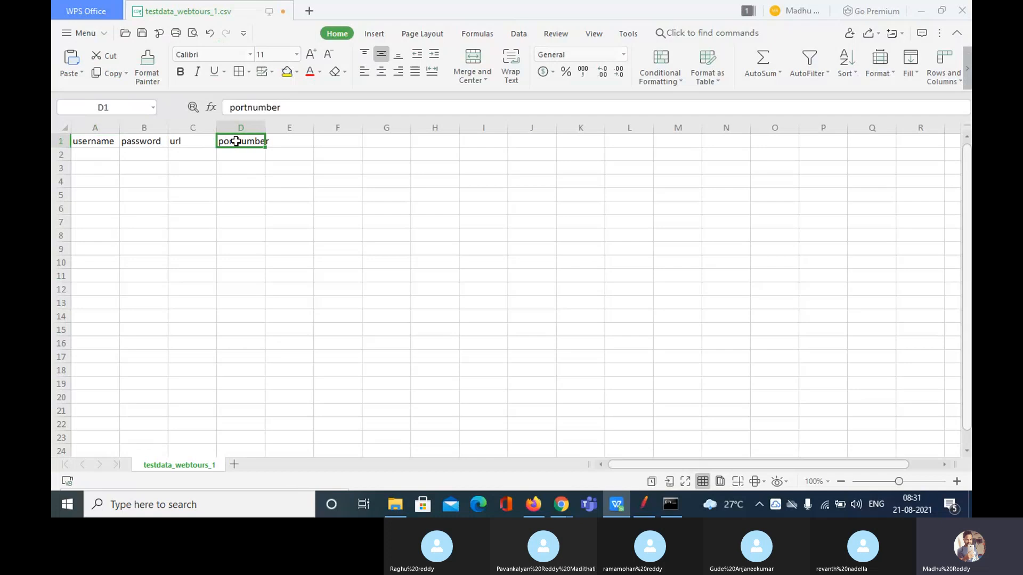
key(shift+Left)
key(Delete)
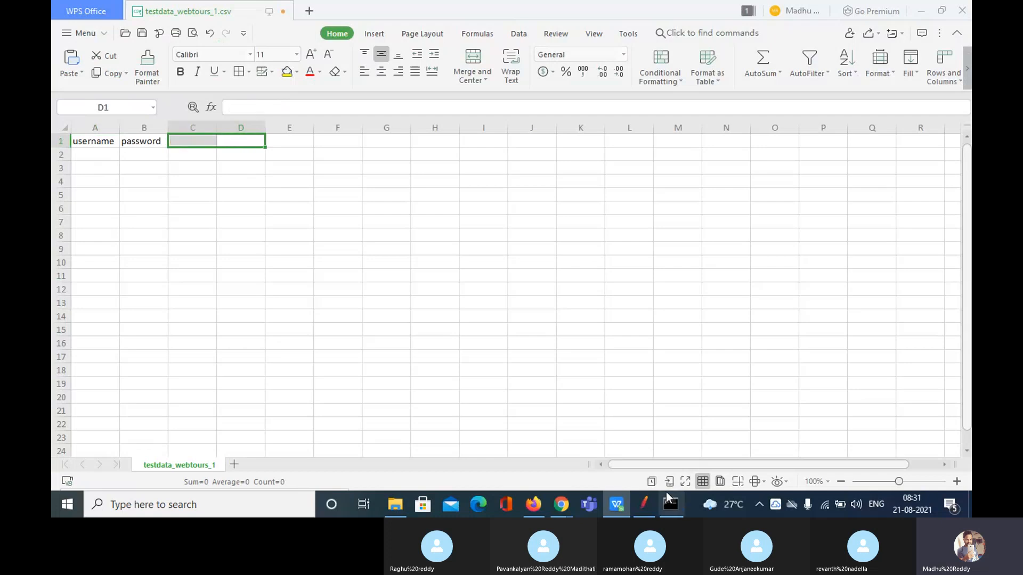
In JMeter, select the full passwordConfirm parameter name in login.pl-25, undoing an accidental overwrite
click(618, 512)
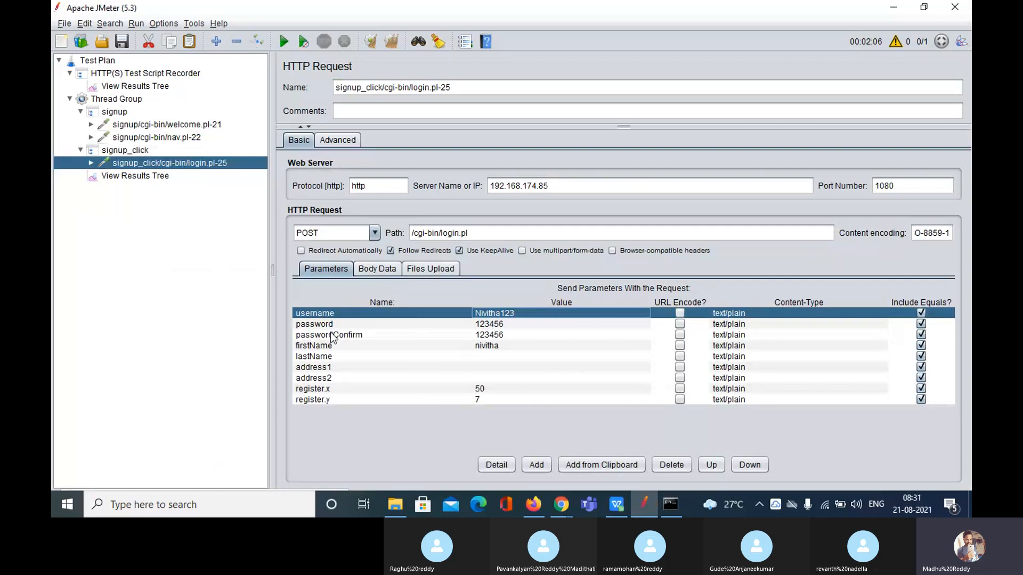
click(328, 339)
double_click(328, 336)
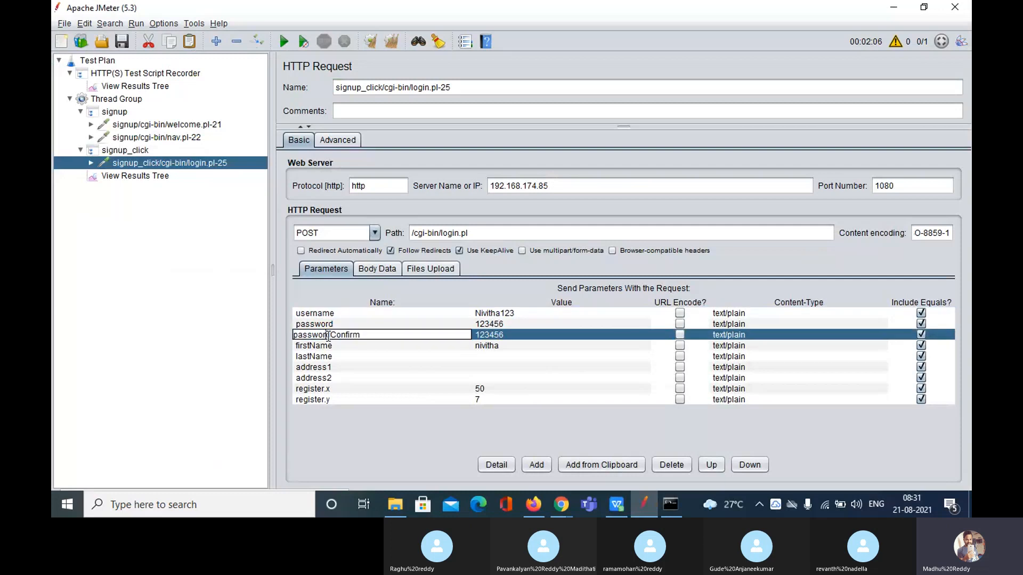
double_click(328, 337)
text(c)
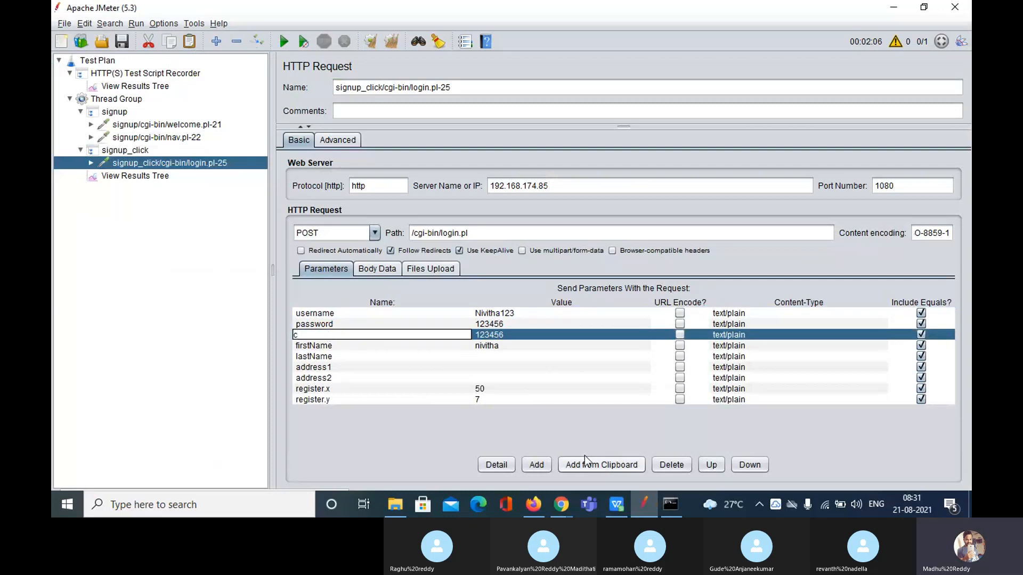
key(ctrl+z)
key(ctrl+z)
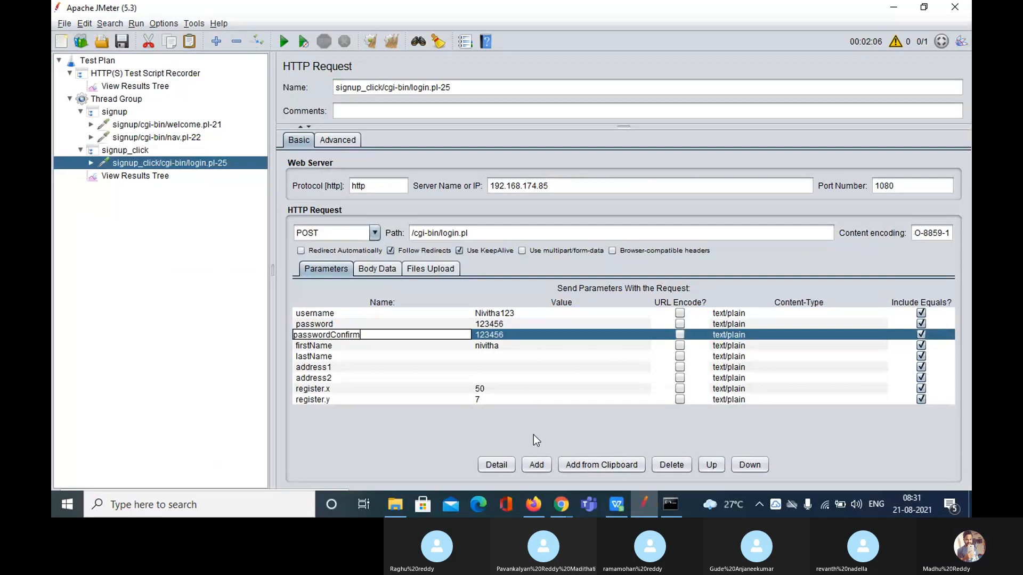
key(ctrl+a)
key(ctrl+c)
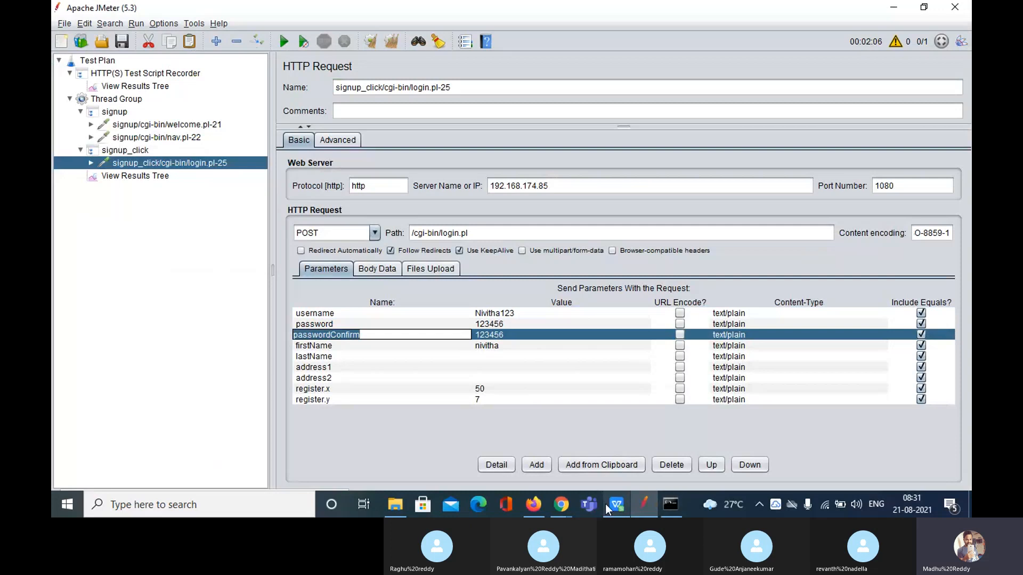
Paste passwordConfirm as the C1 header and widen column C to fit it
click(616, 506)
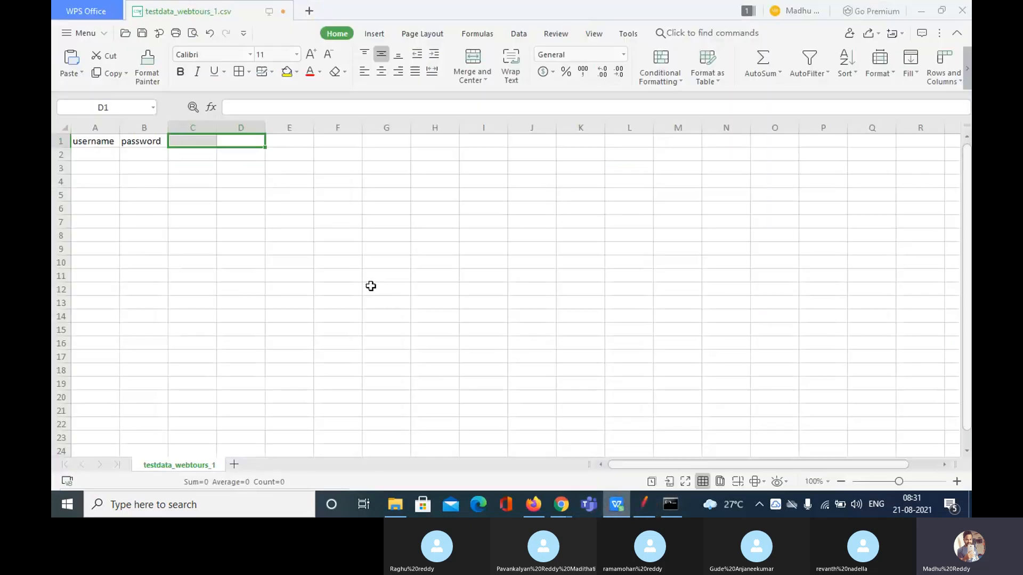
click(187, 143)
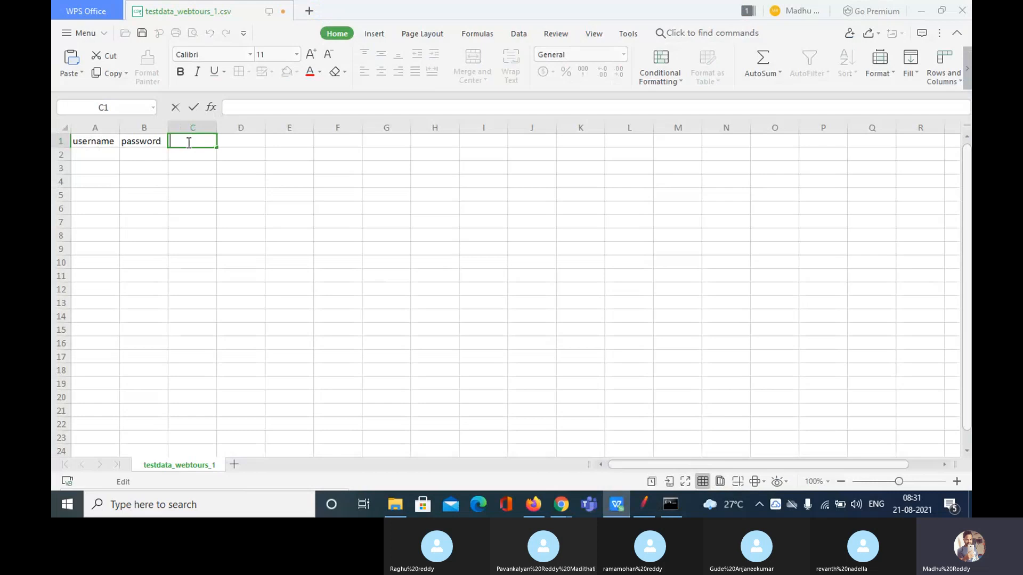
key(ctrl+v)
drag(242, 217, 217, 128)
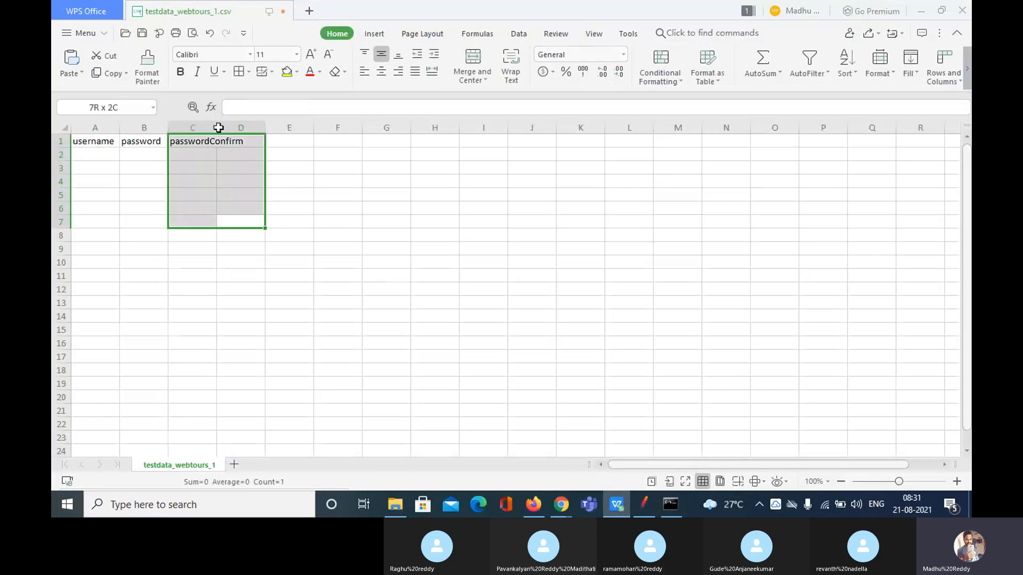
click(218, 128)
click(240, 172)
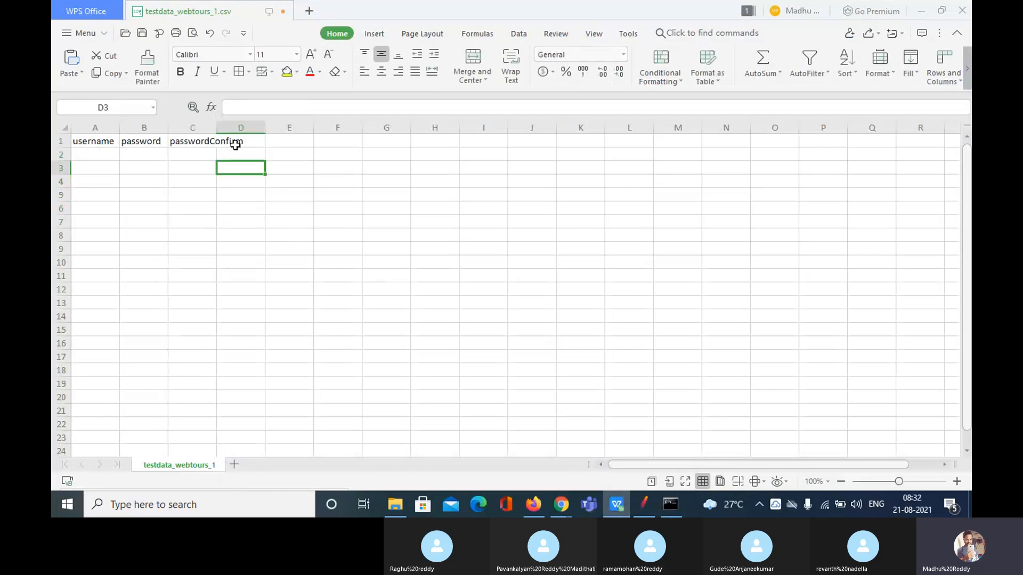
drag(216, 128, 261, 133)
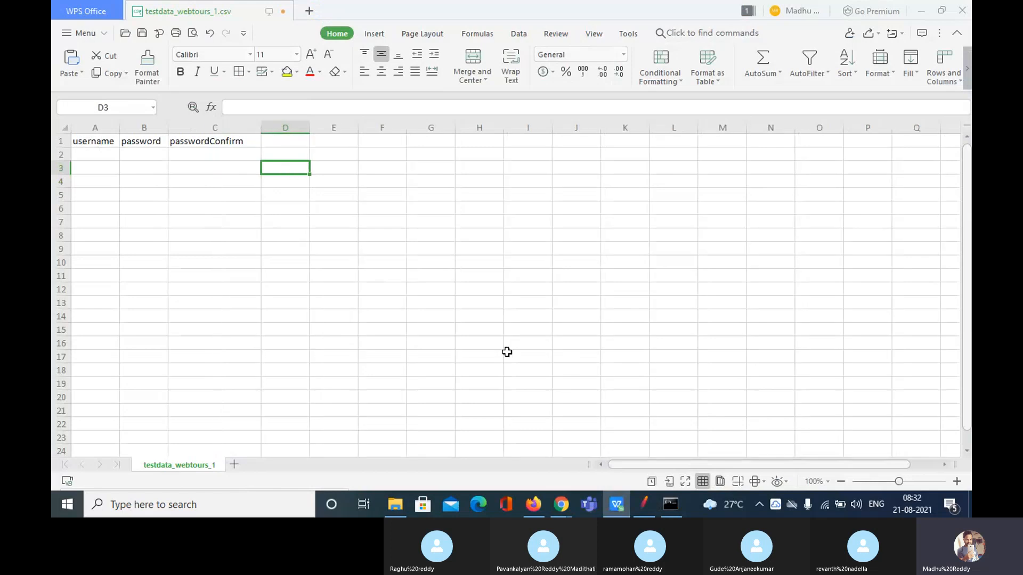
Copy the firstName parameter name from JMeter and paste it as the D1 header
click(647, 506)
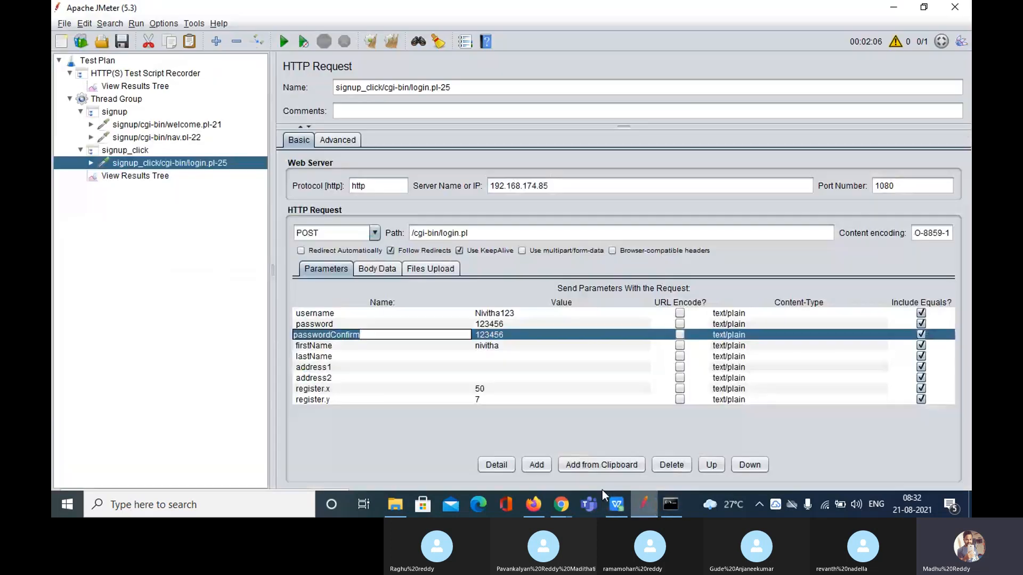
click(320, 347)
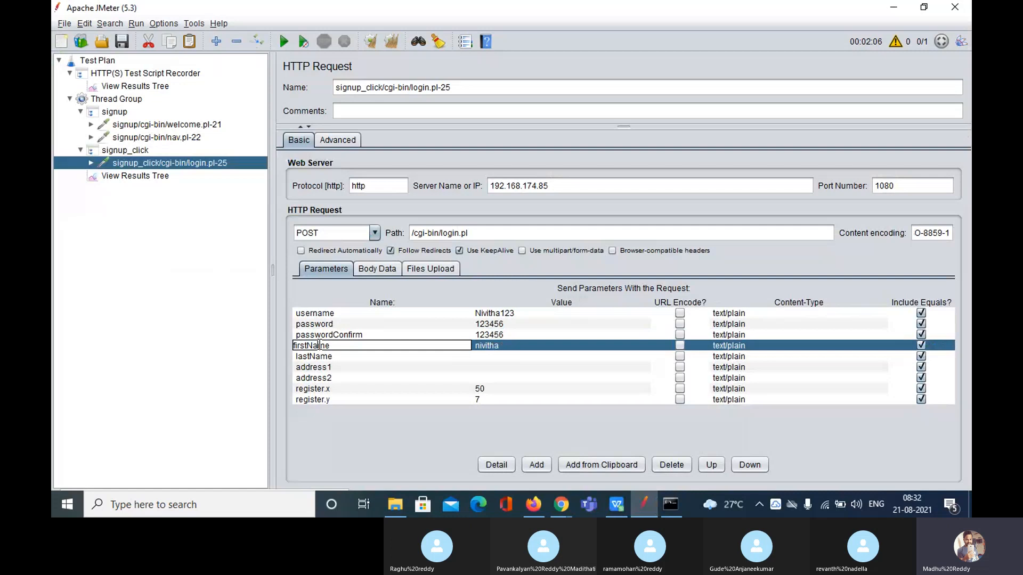
double_click(318, 345)
key(ctrl+c)
click(611, 505)
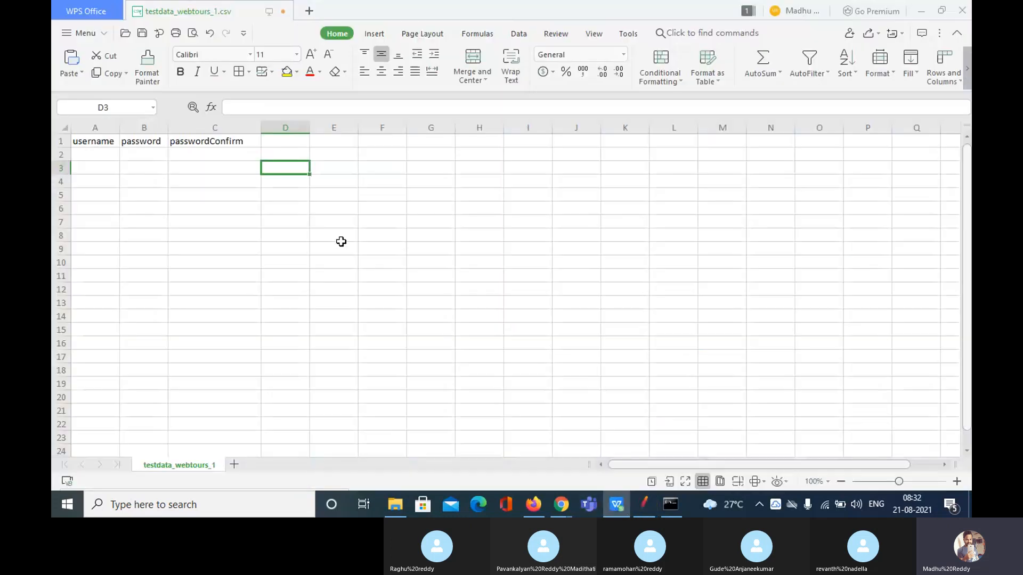
double_click(293, 141)
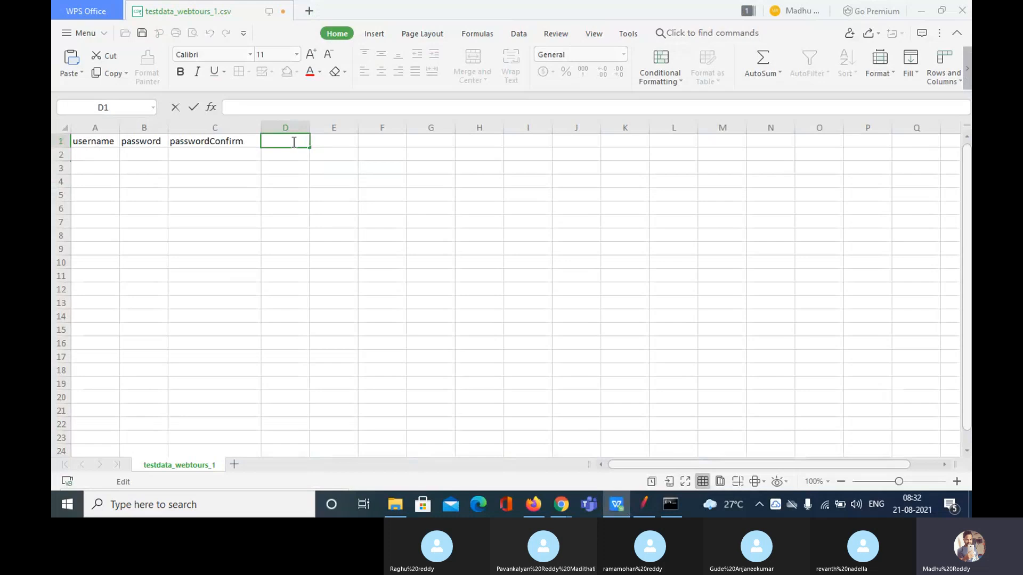
key(ctrl+v)
Fill row 2 with a test username, password, matching confirmation and first name
click(98, 156)
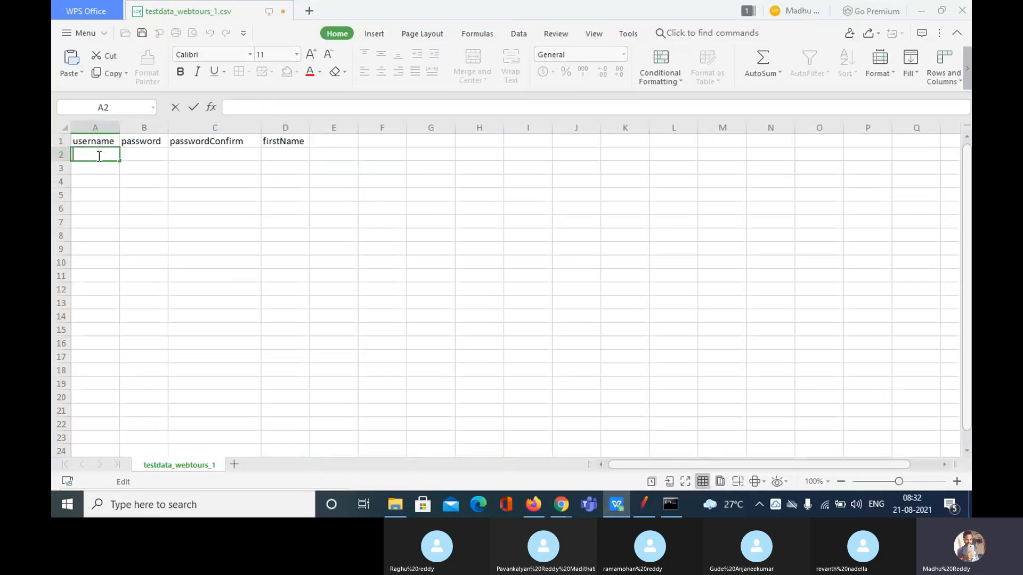
text(revanth)
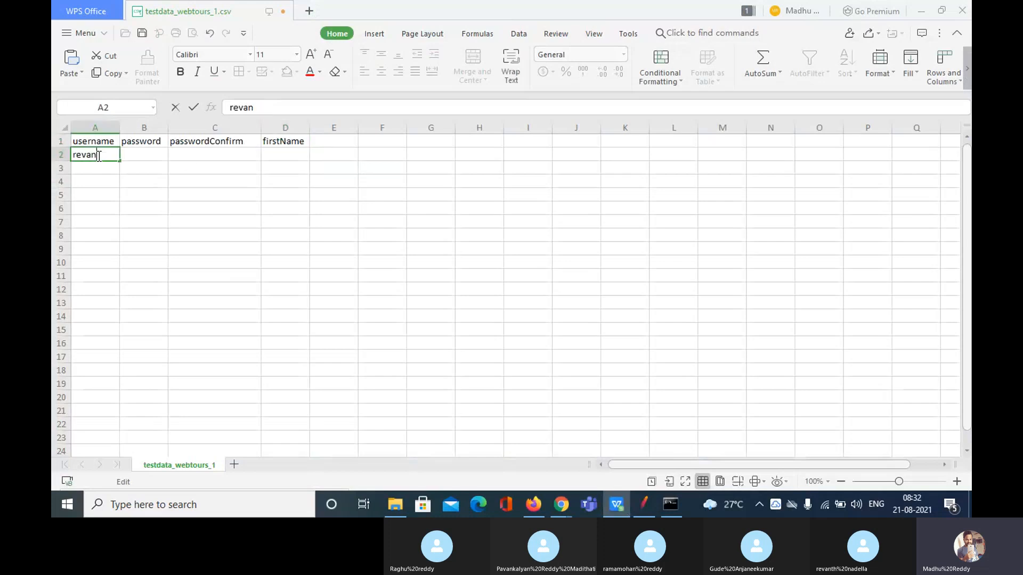
click(137, 160)
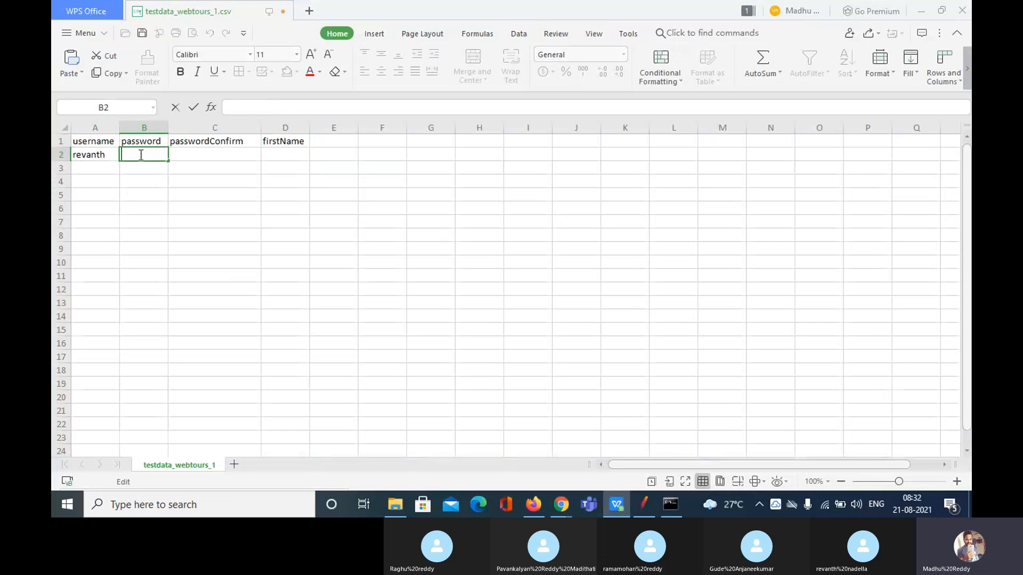
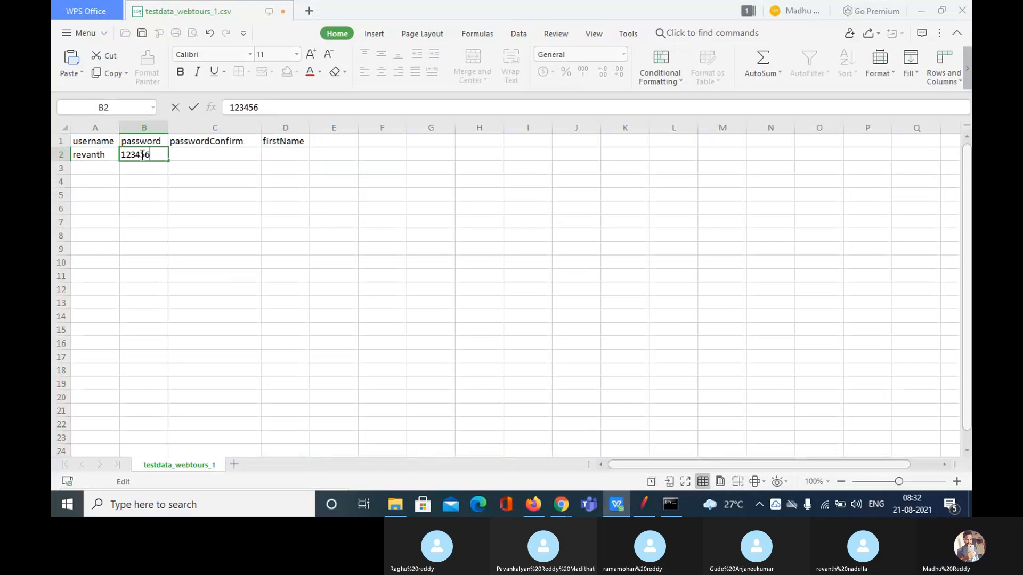
click(206, 156)
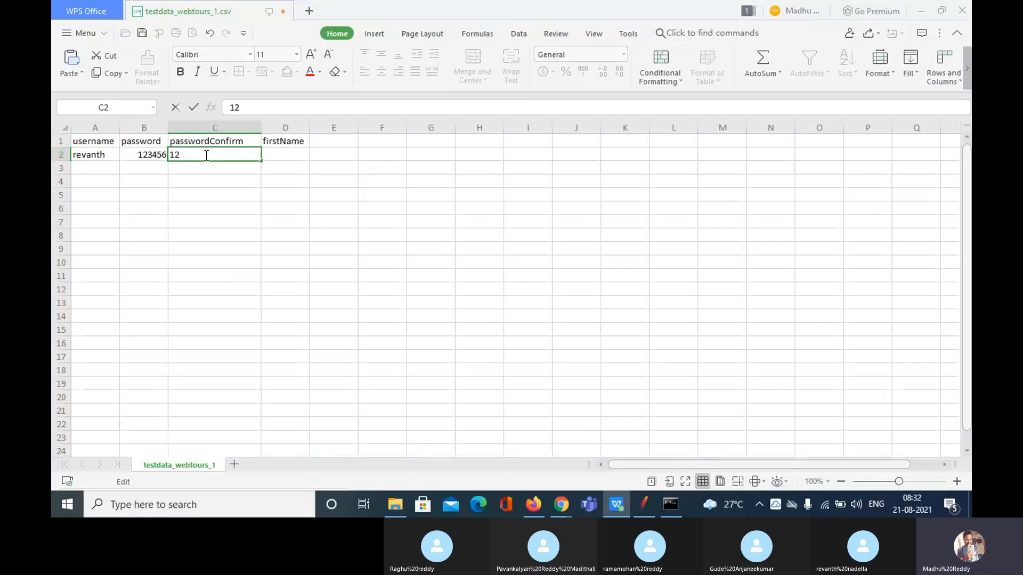
click(280, 155)
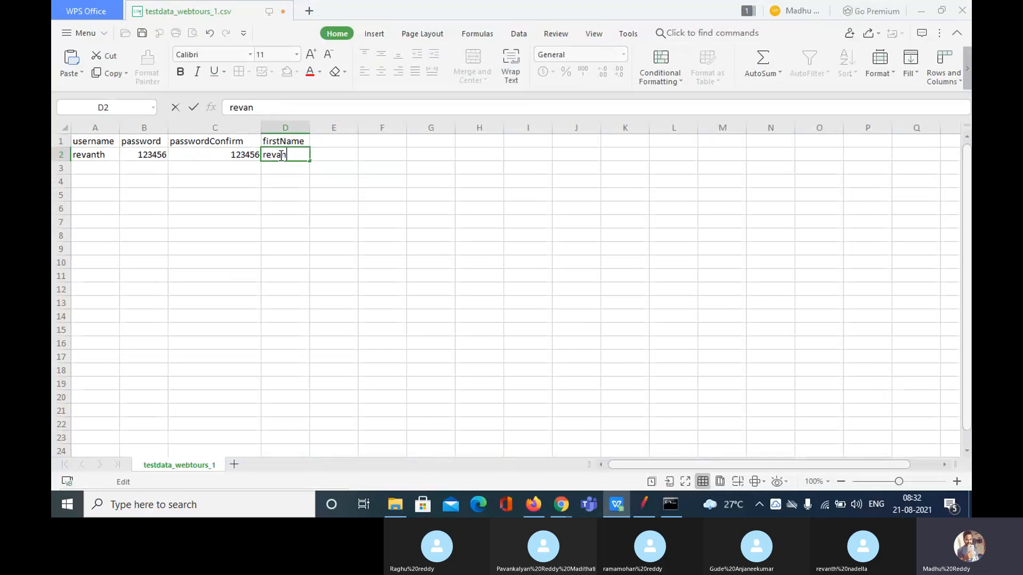
Append 345 to the A2 username, widen column A, and copy the username header
double_click(109, 153)
text(34)
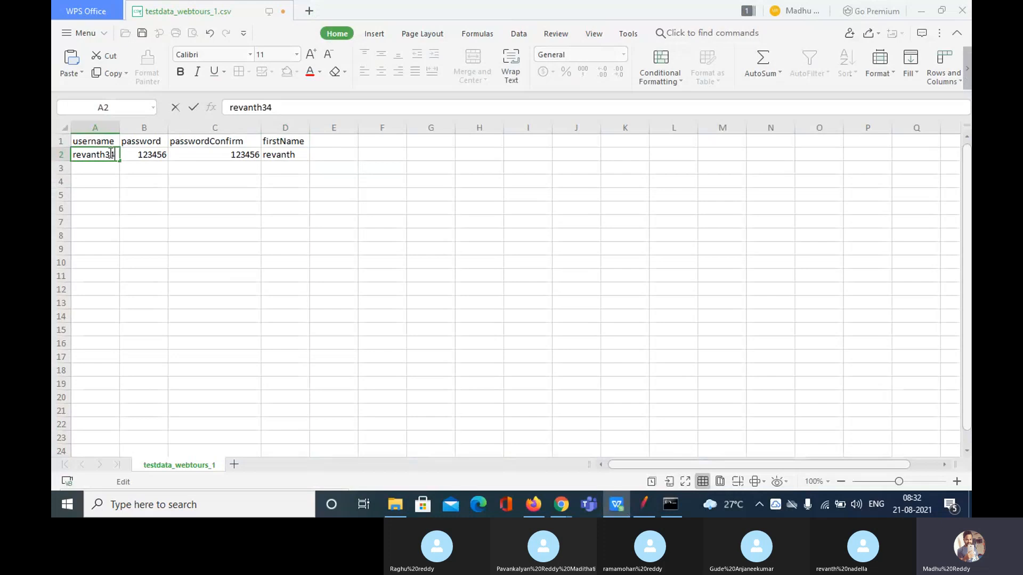
text(5)
click(159, 191)
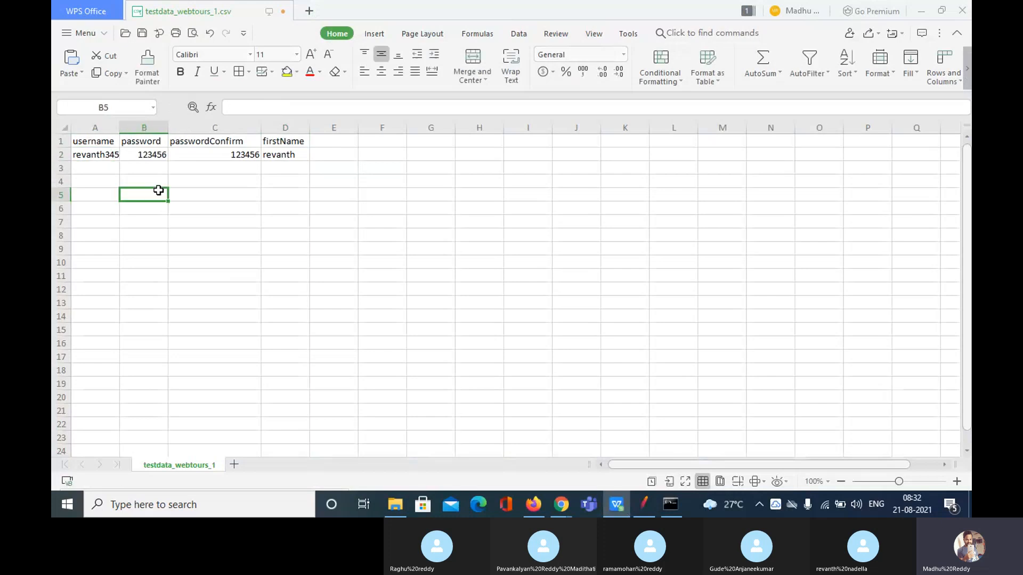
drag(120, 128, 141, 128)
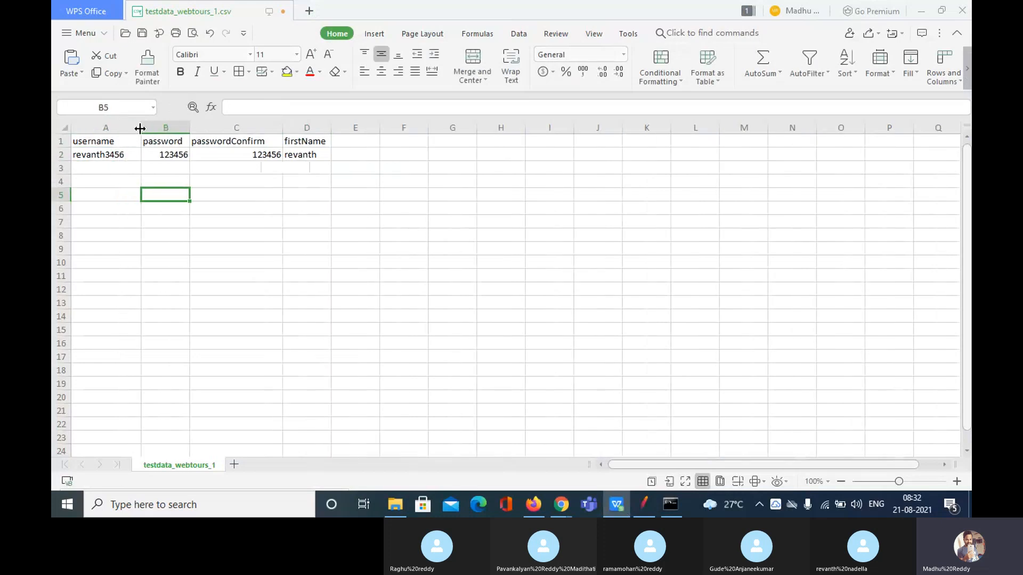
click(304, 239)
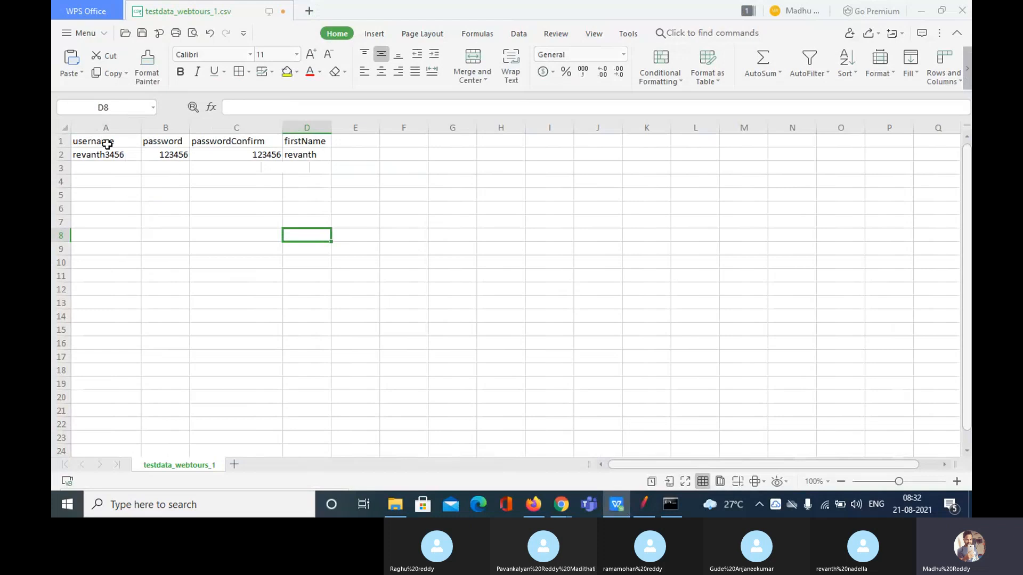
click(107, 142)
double_click(108, 141)
double_click(108, 141)
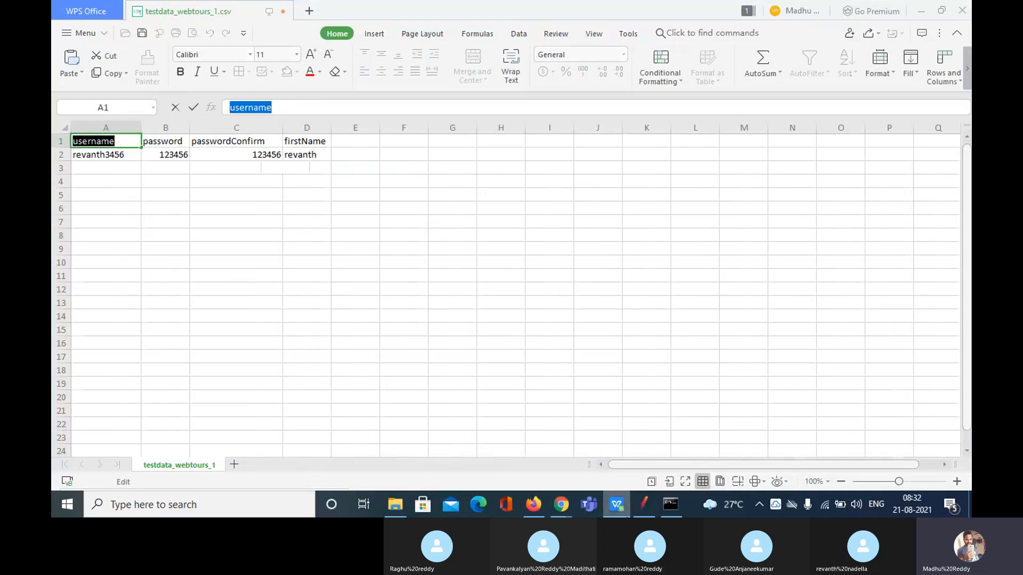
click(618, 506)
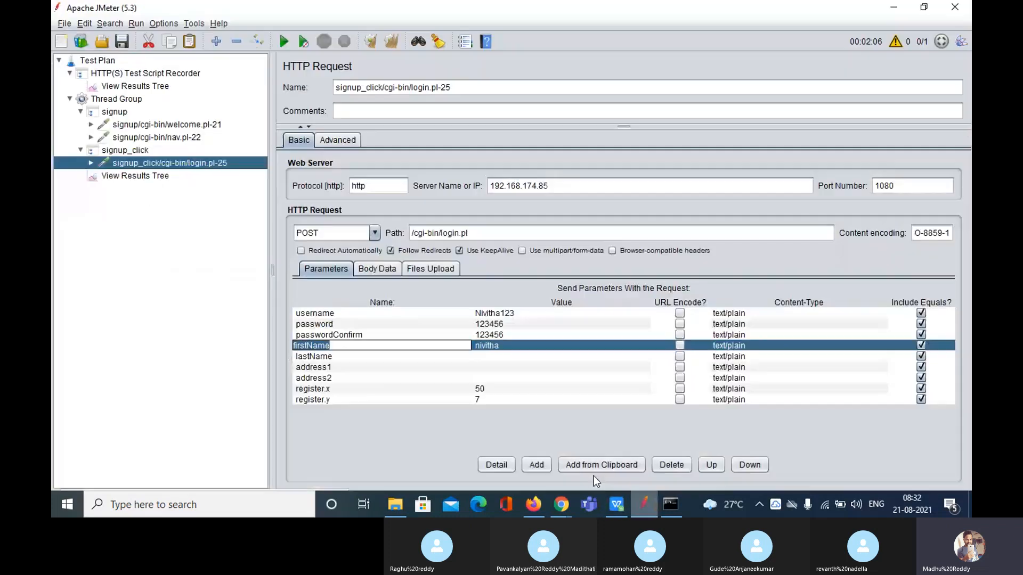
Replace the username and password parameter values with ${username} and ${password}
double_click(519, 314)
key(BackSpace)
key(BackSpace)
key(BackSpace)
key(BackSpace)
key(BackSpace)
key(BackSpace)
key(BackSpace)
key(BackSpace)
key(BackSpace)
key(BackSpace)
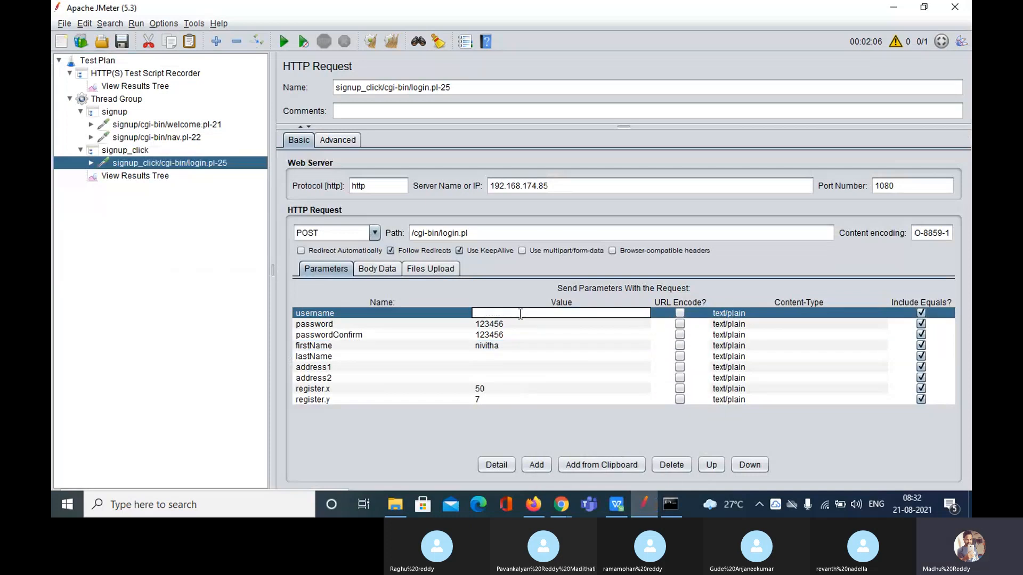
text(${username)
click(516, 324)
click(516, 324)
key(BackSpace)
key(BackSpace)
key(BackSpace)
key(BackSpace)
key(BackSpace)
key(BackSpace)
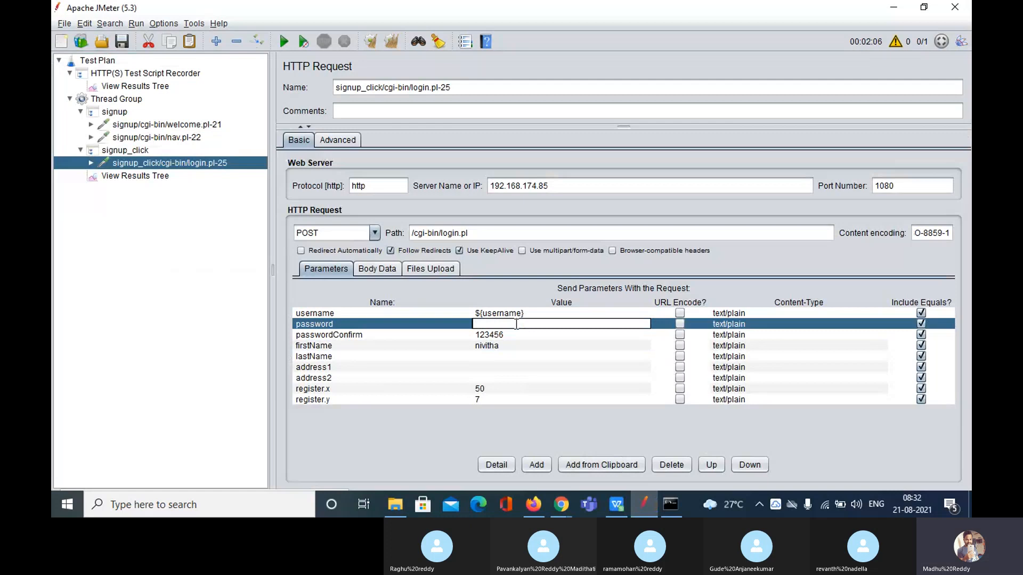
click(616, 504)
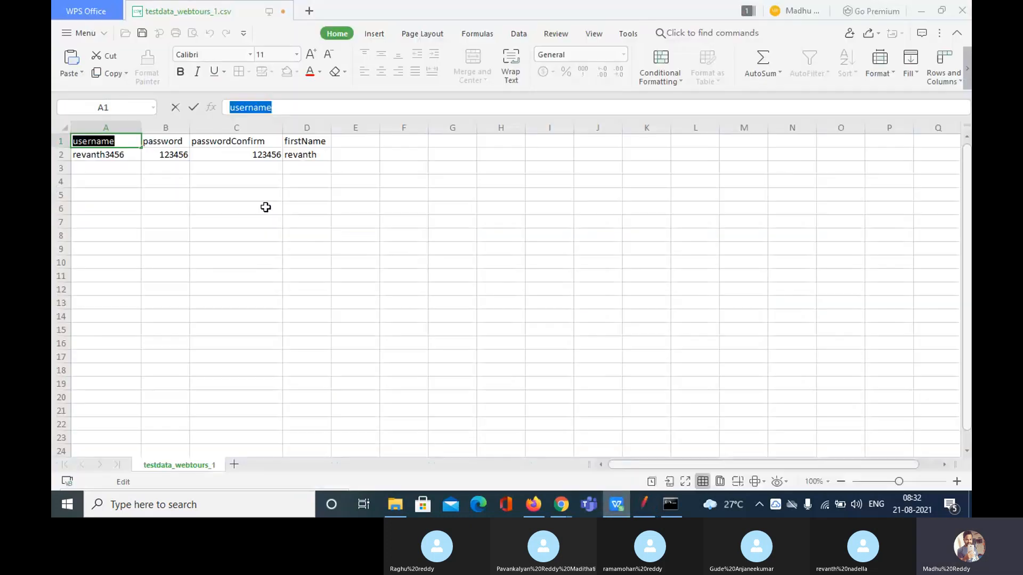
click(169, 140)
double_click(168, 140)
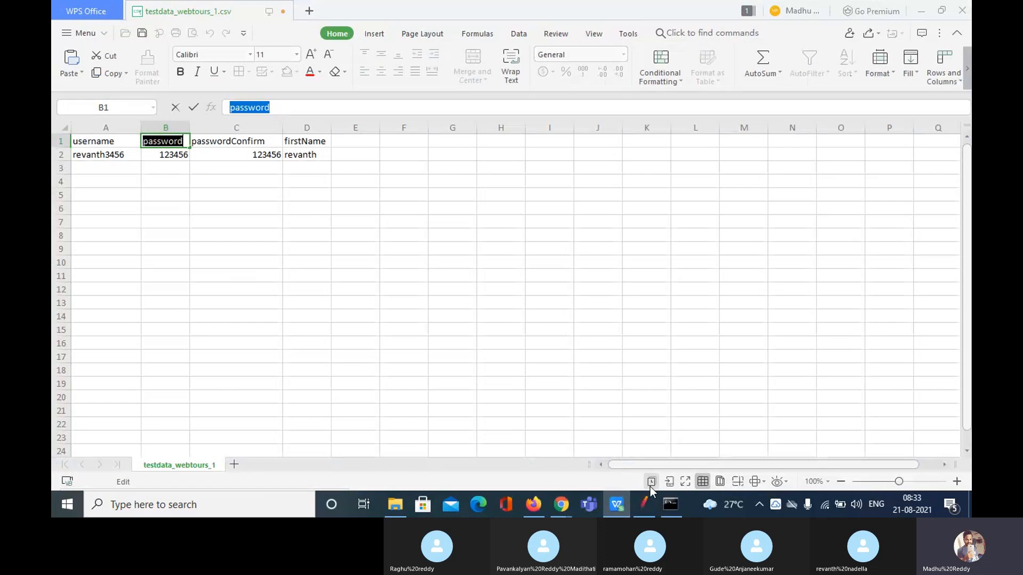
click(643, 504)
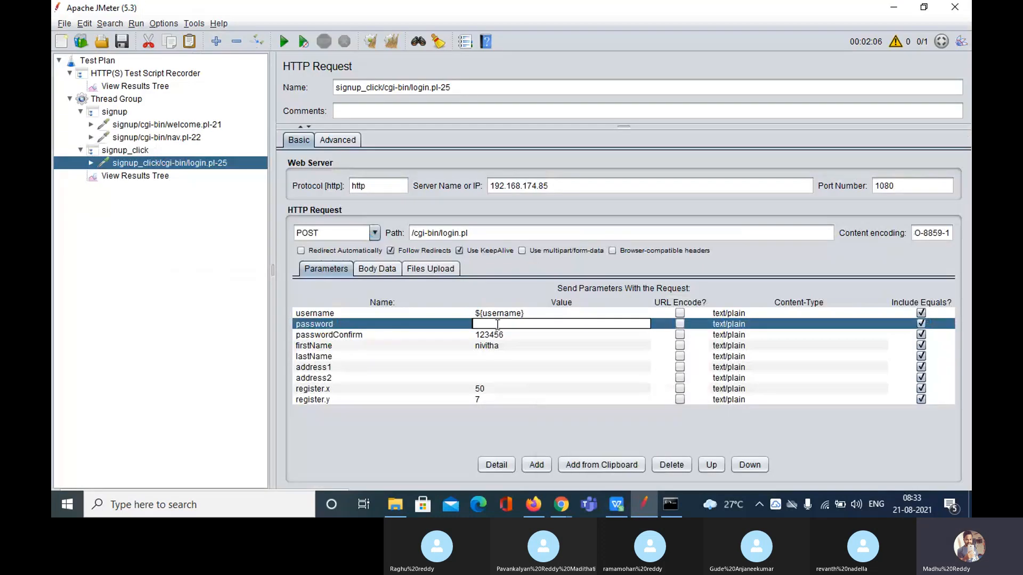
key(ctrl+v)
text(${)
text({)
Set the passwordConfirm parameter value to ${passwordConfirm}
double_click(519, 337)
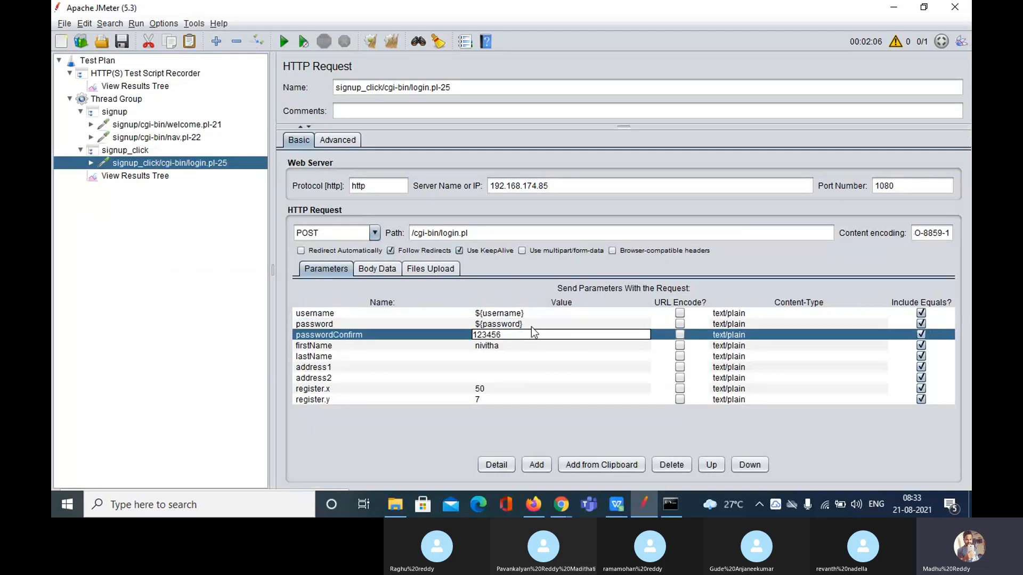
click(532, 327)
double_click(531, 327)
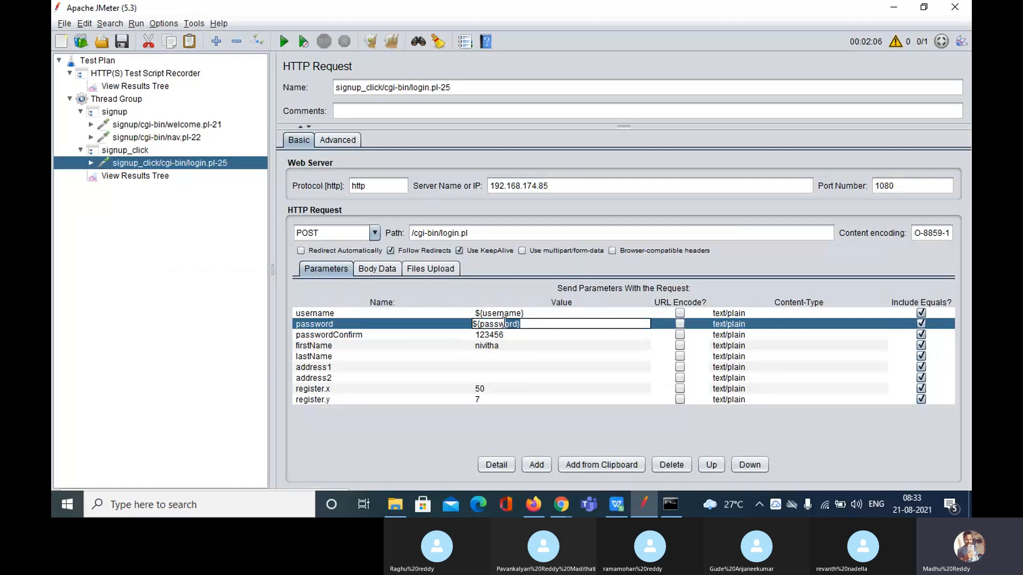
drag(520, 324, 474, 323)
key(ctrl+c)
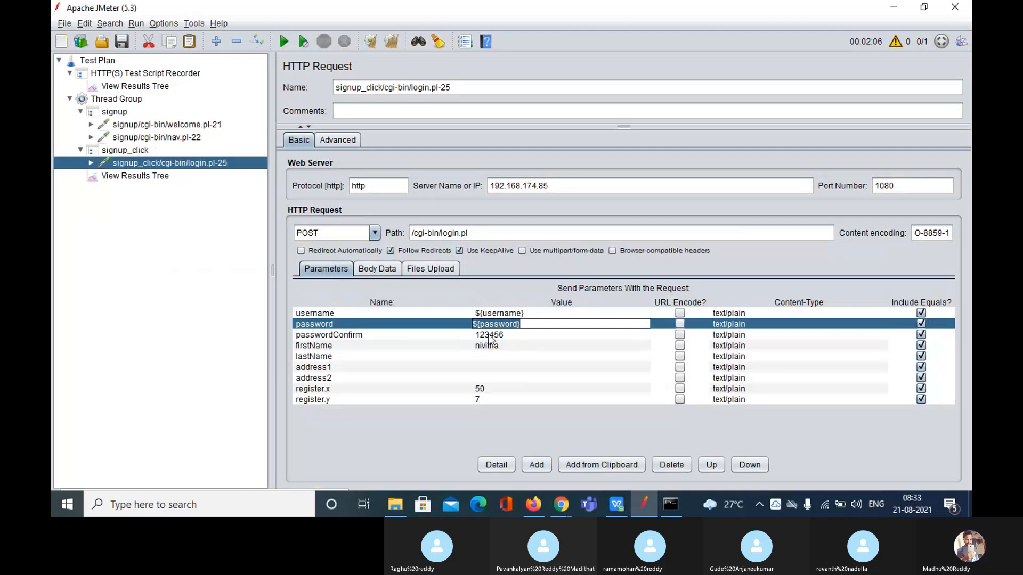
double_click(490, 335)
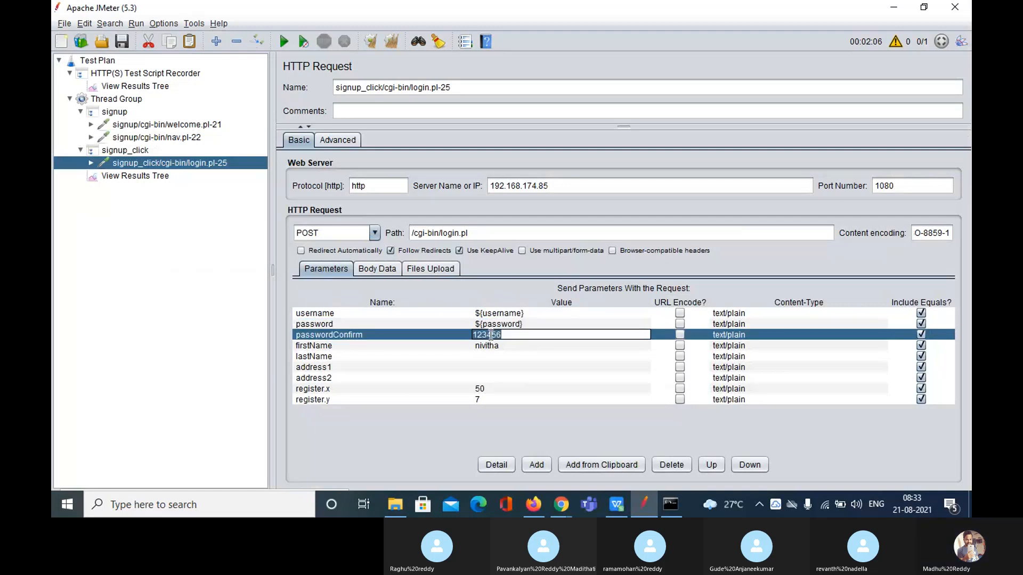
key(ctrl+v)
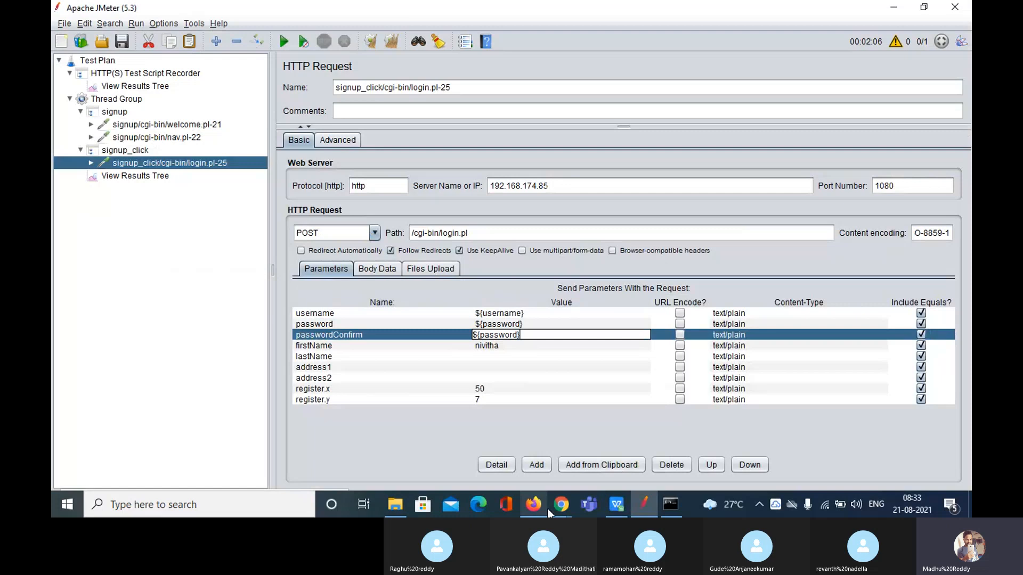
click(616, 505)
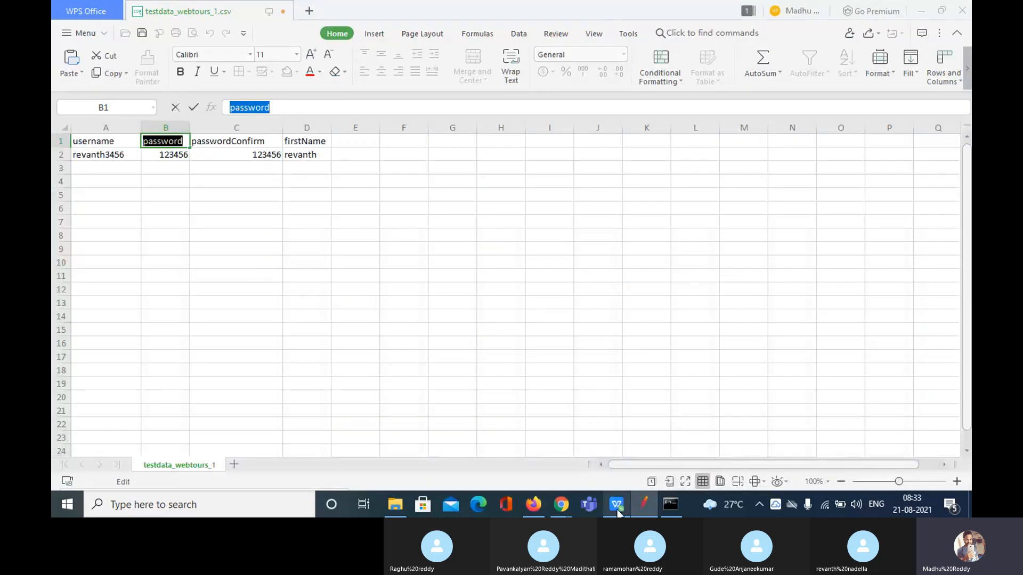
click(224, 141)
double_click(225, 141)
key(ctrl+c)
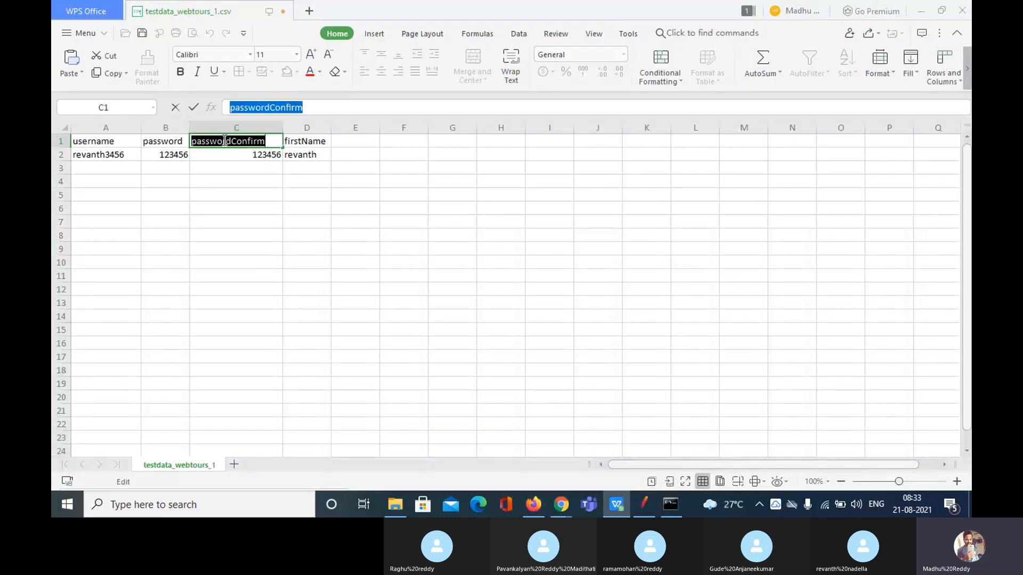
click(643, 505)
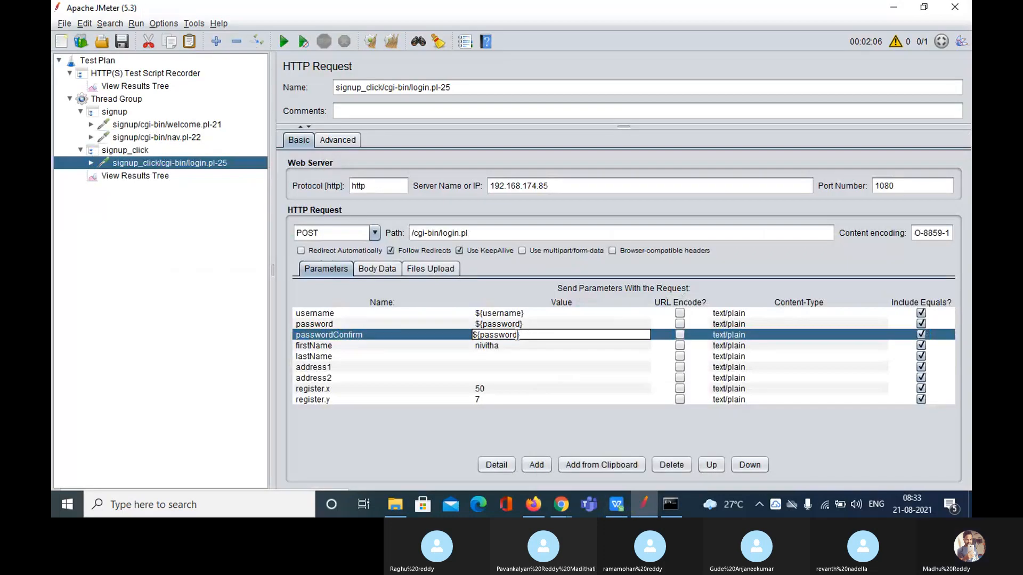
drag(517, 335, 482, 332)
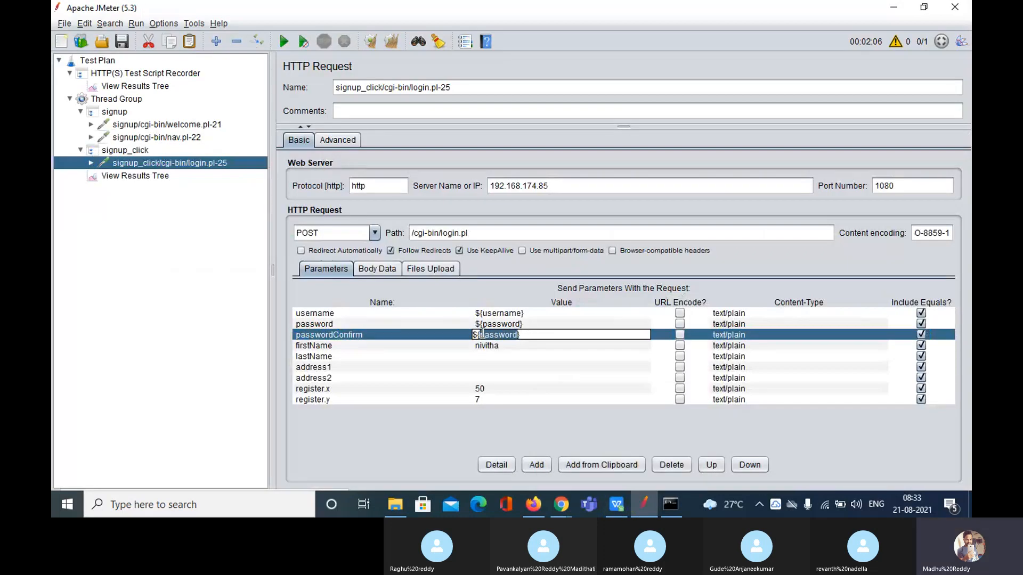
key(ctrl+v)
Replace the hard-coded first name with ${firstName} using the copied header
click(501, 344)
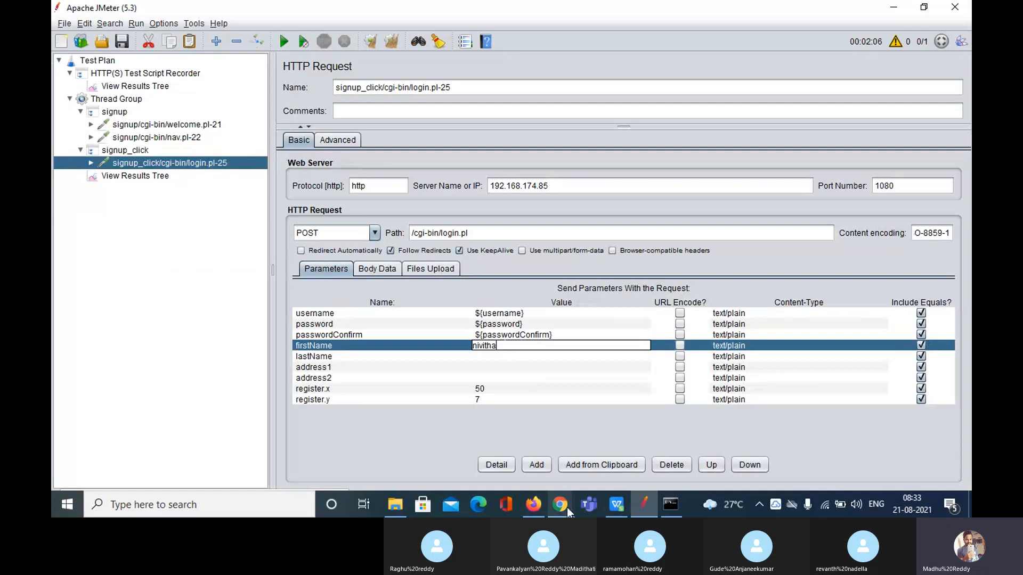
click(616, 505)
click(318, 142)
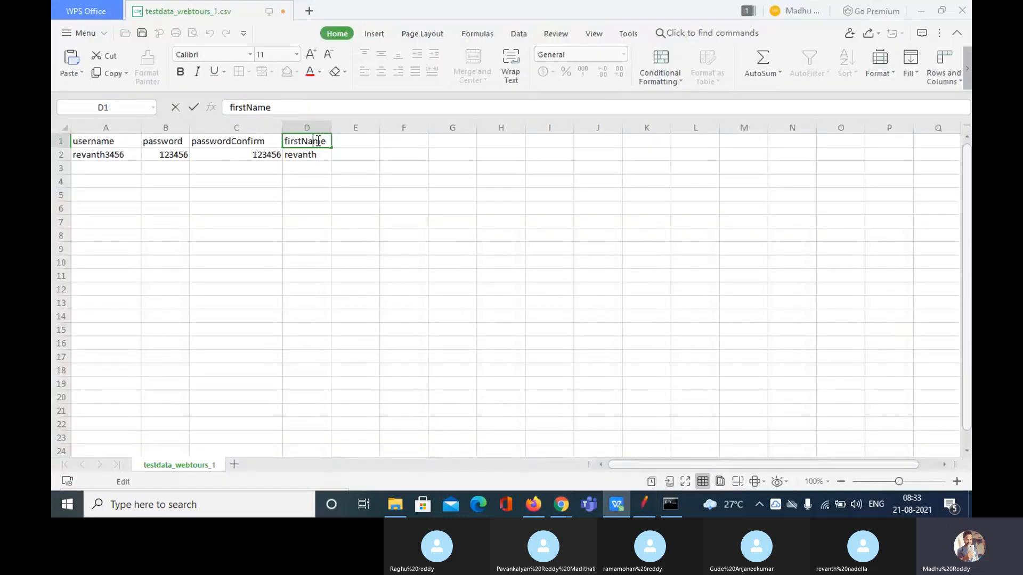
double_click(318, 141)
key(ctrl+c)
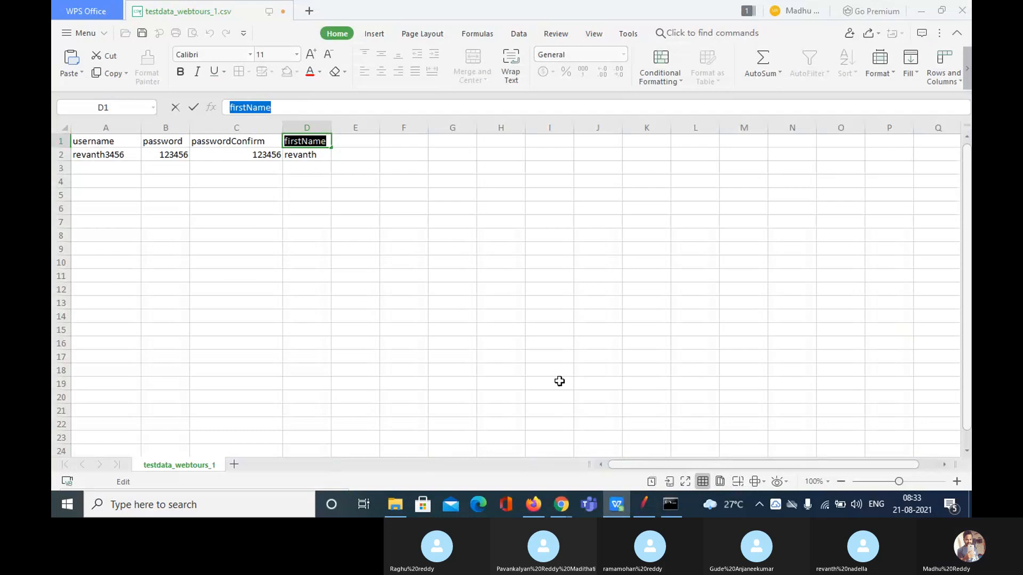
click(643, 504)
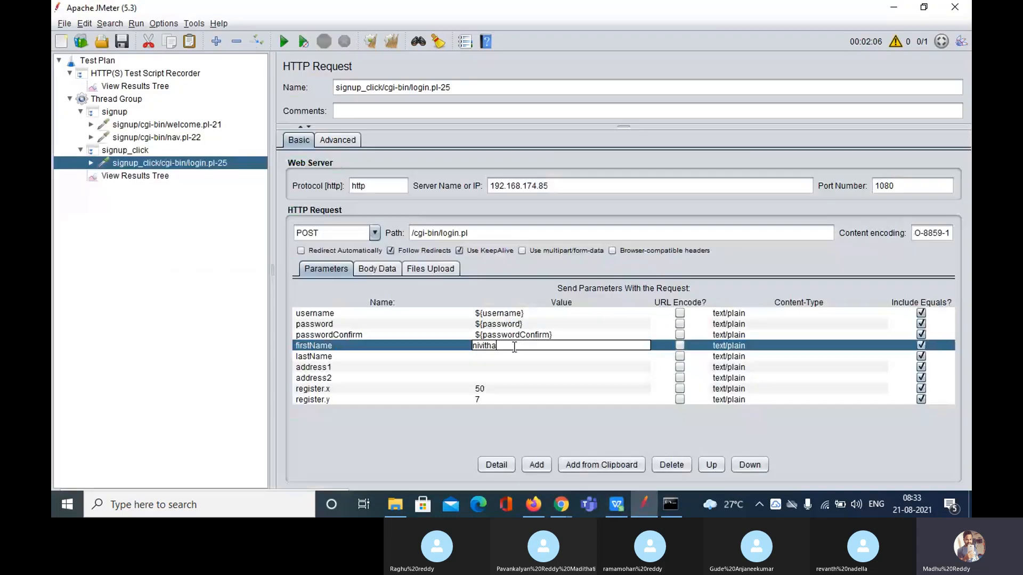
drag(497, 345, 471, 345)
key(ctrl+v)
text(})
key(Home)
text(${)
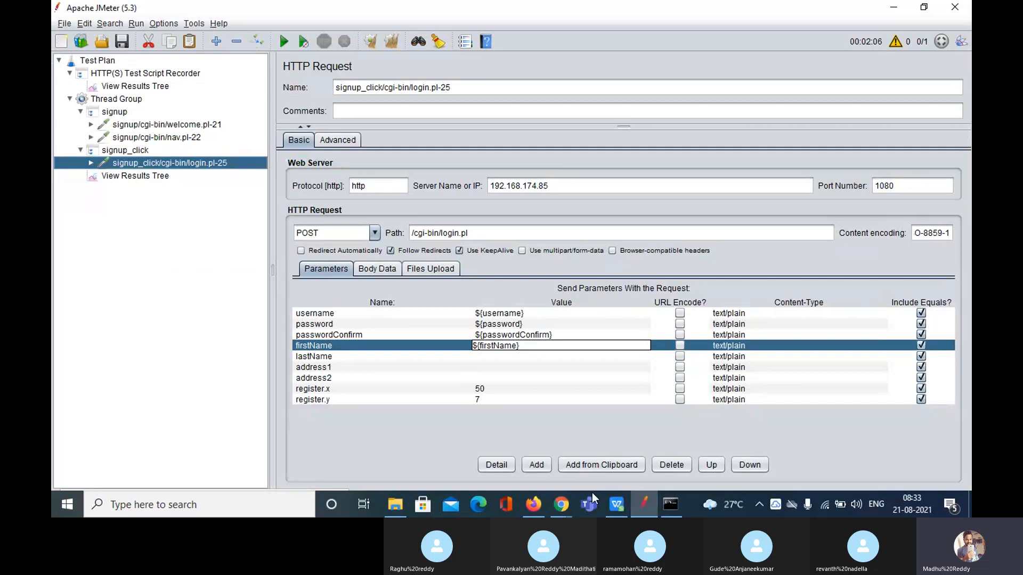
Save testdata_webtours_1.csv in WPS, keeping the CSV format
click(618, 505)
click(353, 327)
key(ctrl+s)
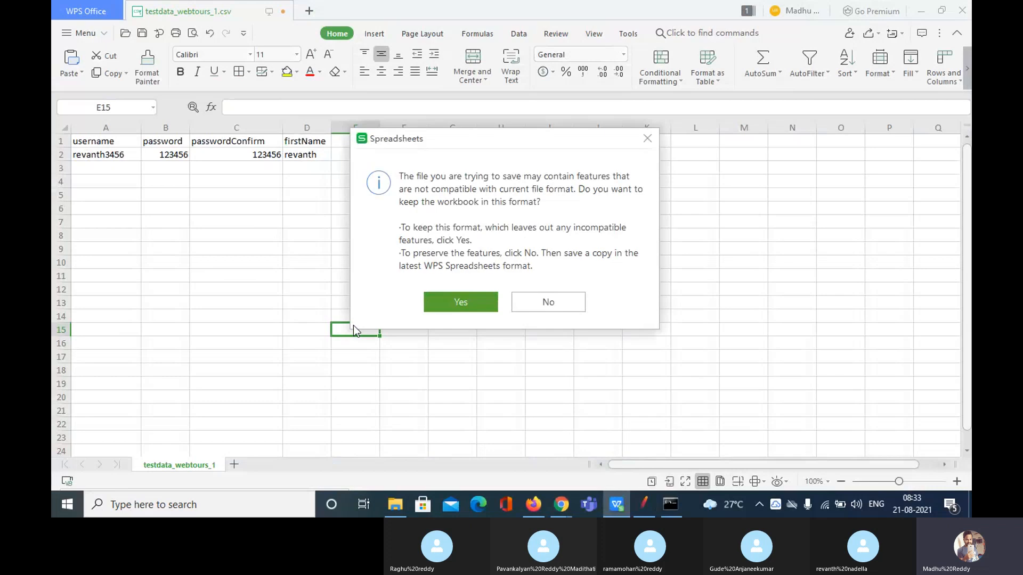
click(461, 302)
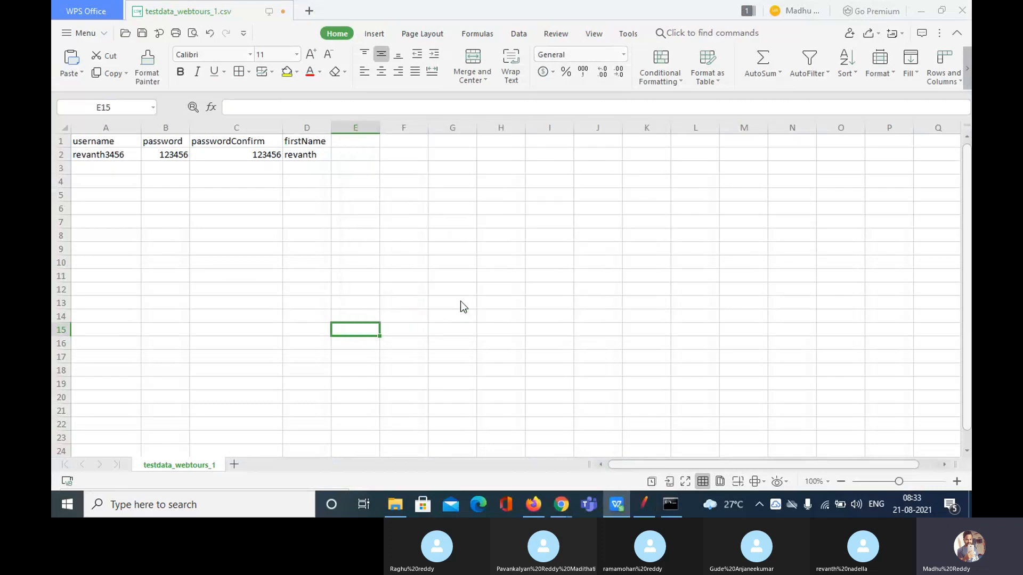
Add a CSV Data Set Config from Test Plan's Config Element menu and drag it directly under Test Plan
click(616, 504)
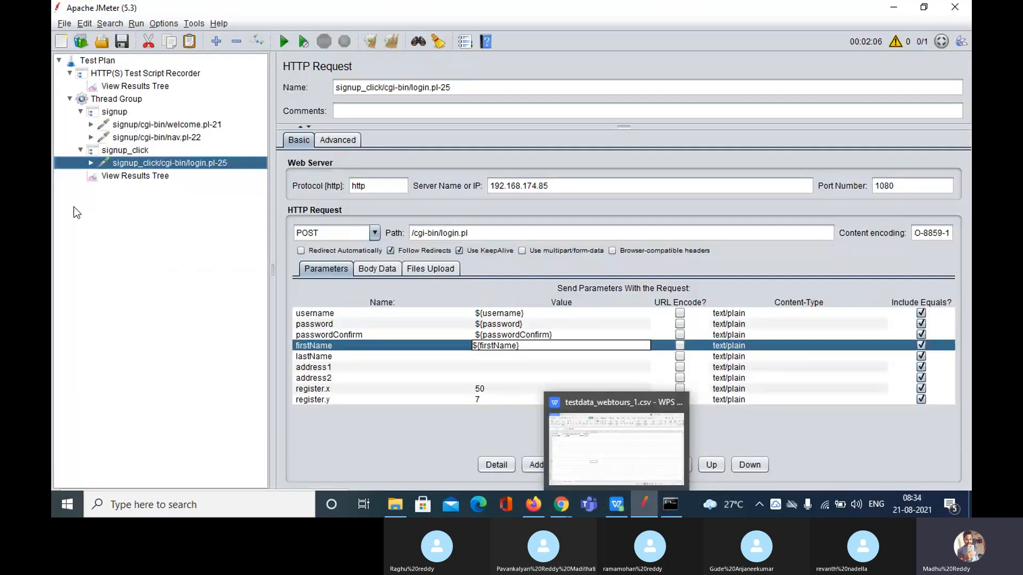
right_click(108, 65)
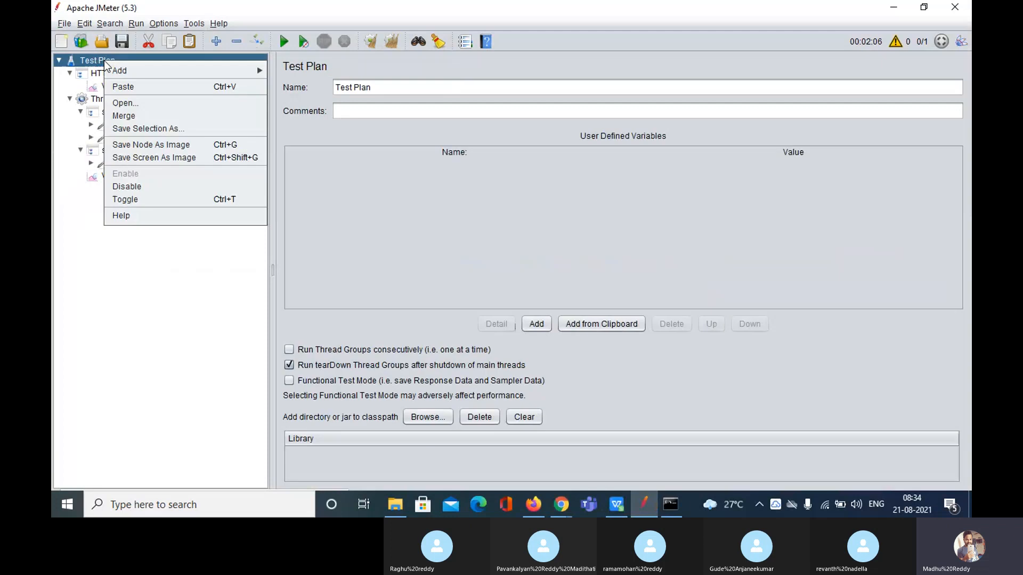
mouse_move(145, 72)
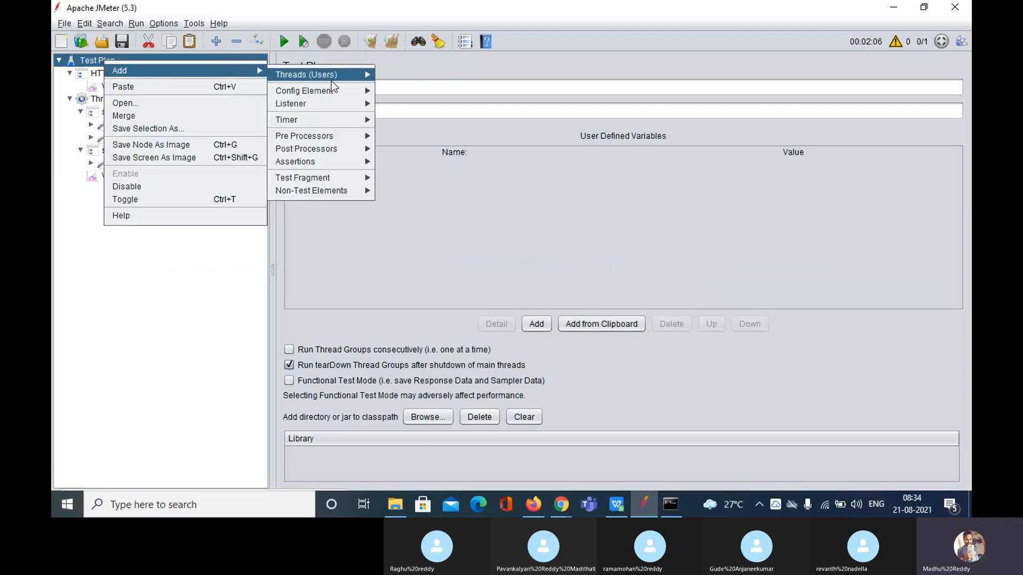
mouse_move(332, 89)
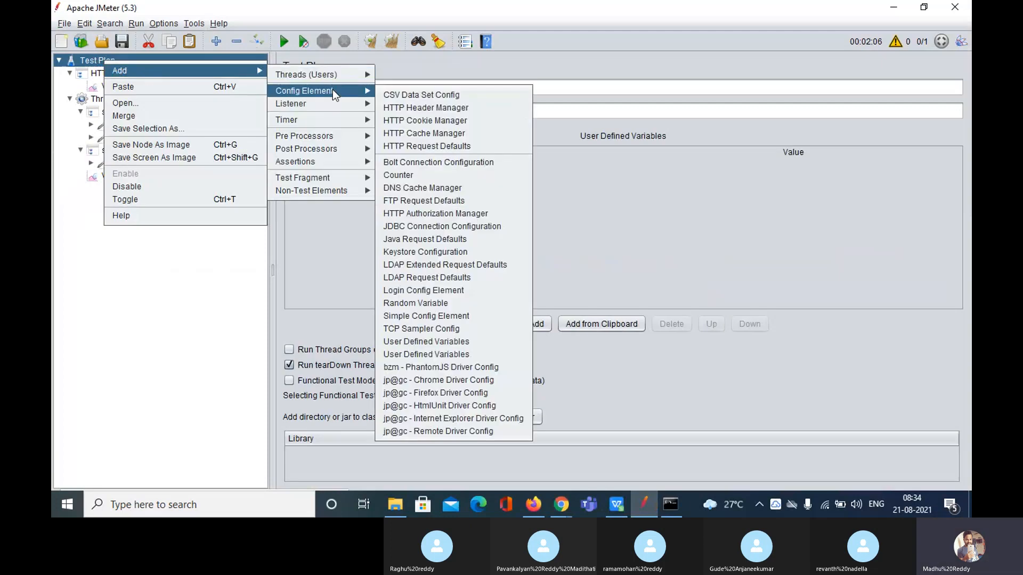
click(421, 96)
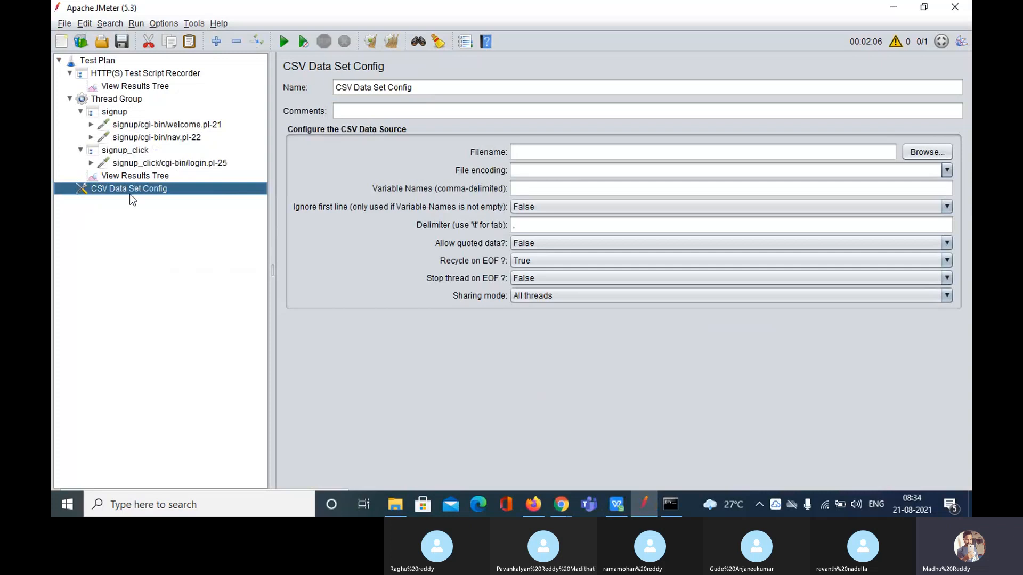
drag(129, 187, 118, 69)
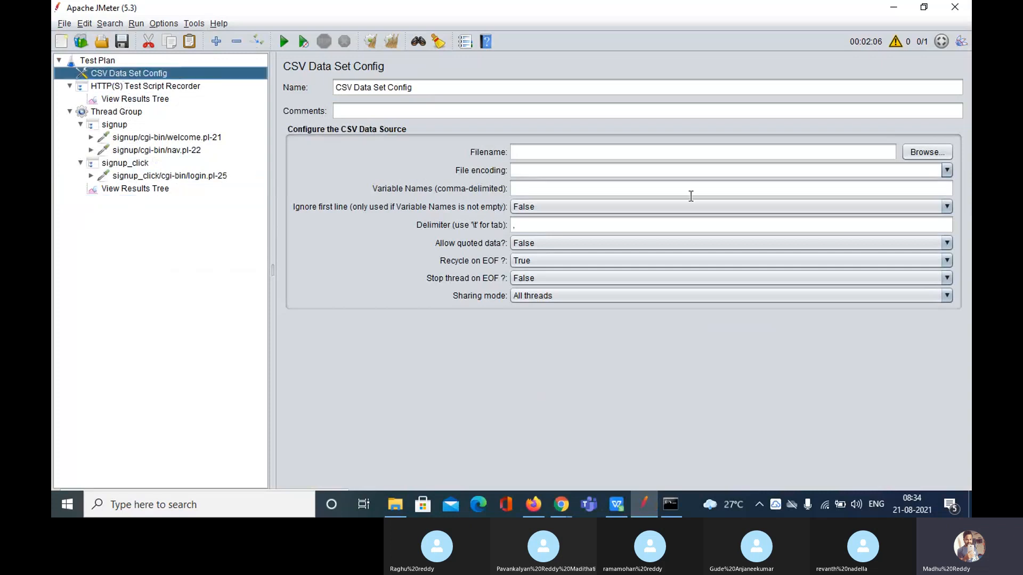
Browse to E:/Web_Tours and choose testdata_webtours_1.csv as the CSV data file
click(930, 155)
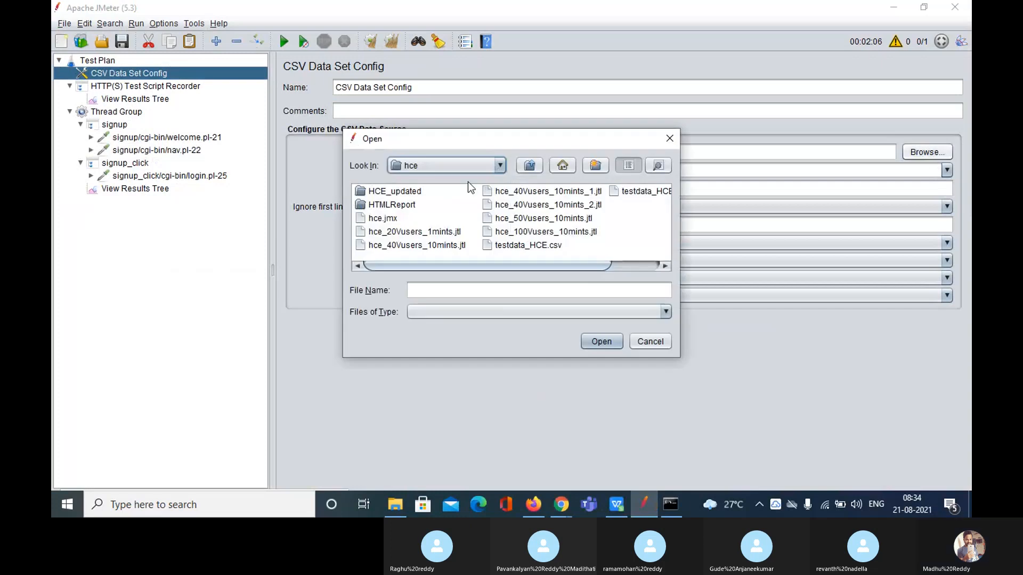
click(534, 166)
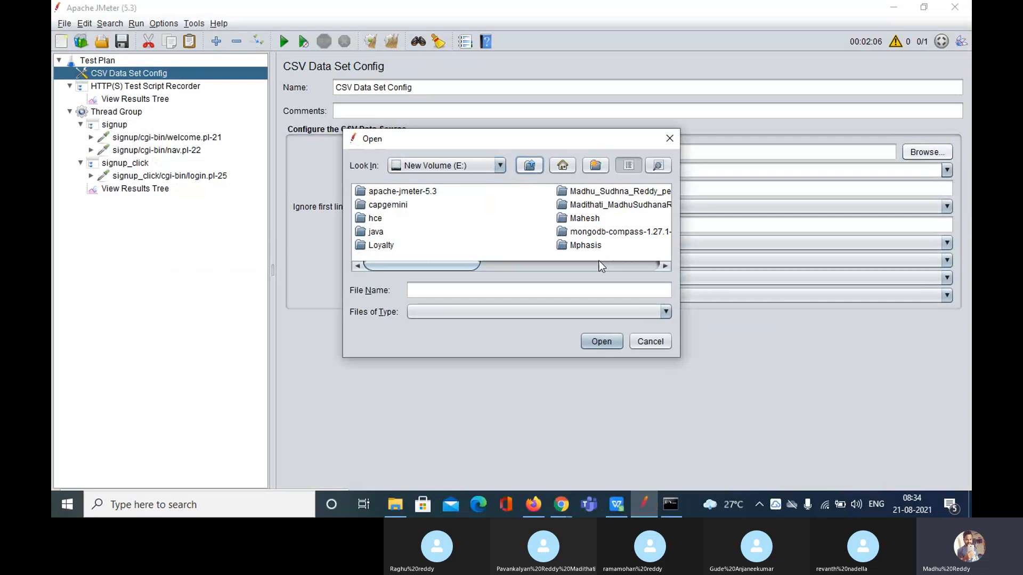
drag(455, 264, 580, 271)
click(449, 245)
double_click(449, 245)
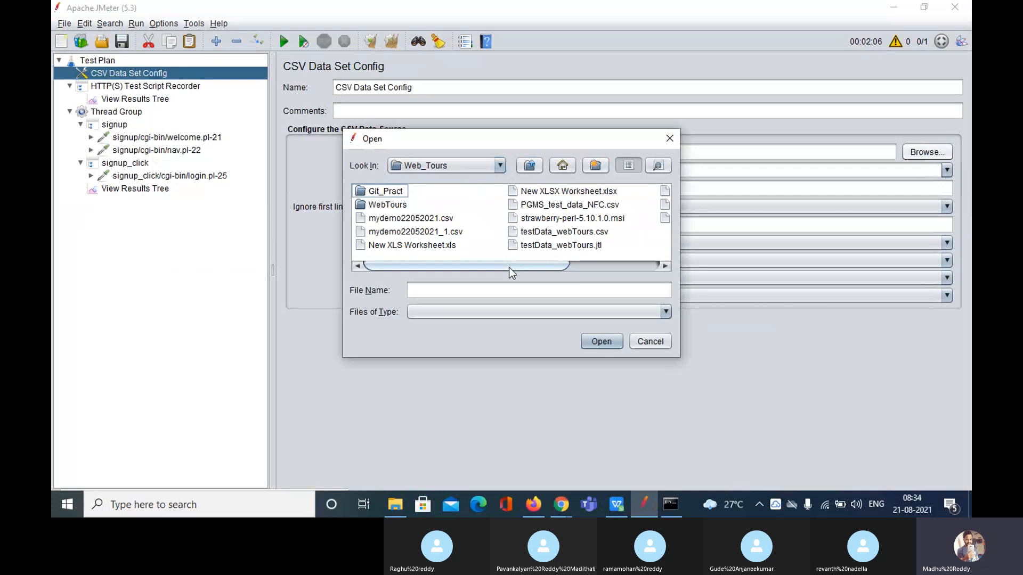
drag(510, 267, 615, 279)
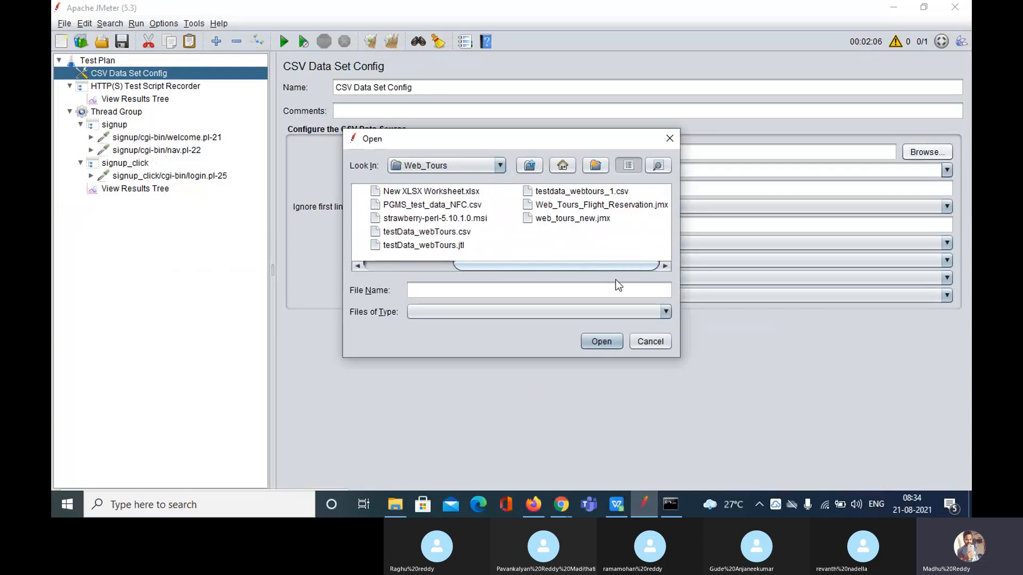
click(583, 192)
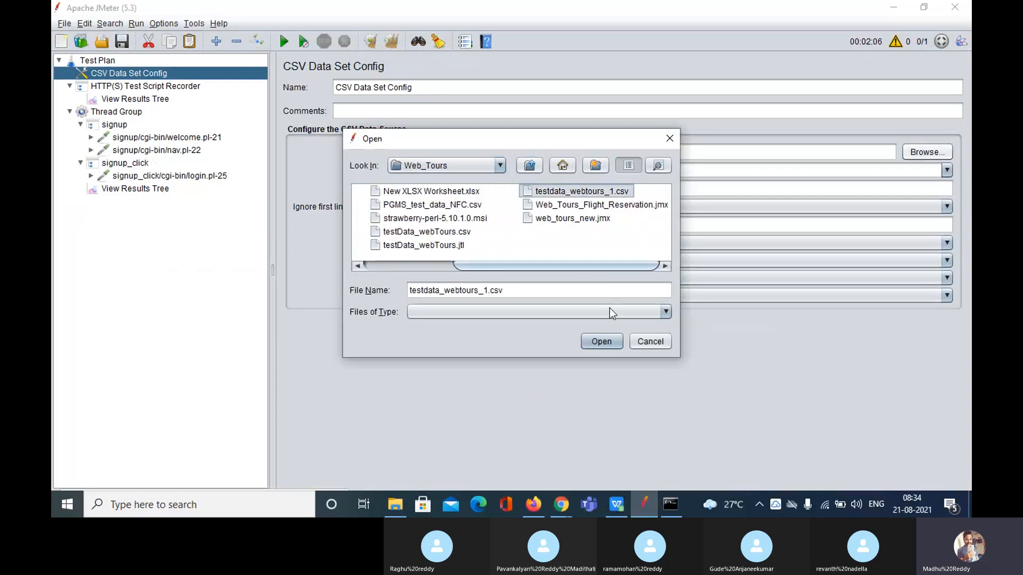
click(607, 340)
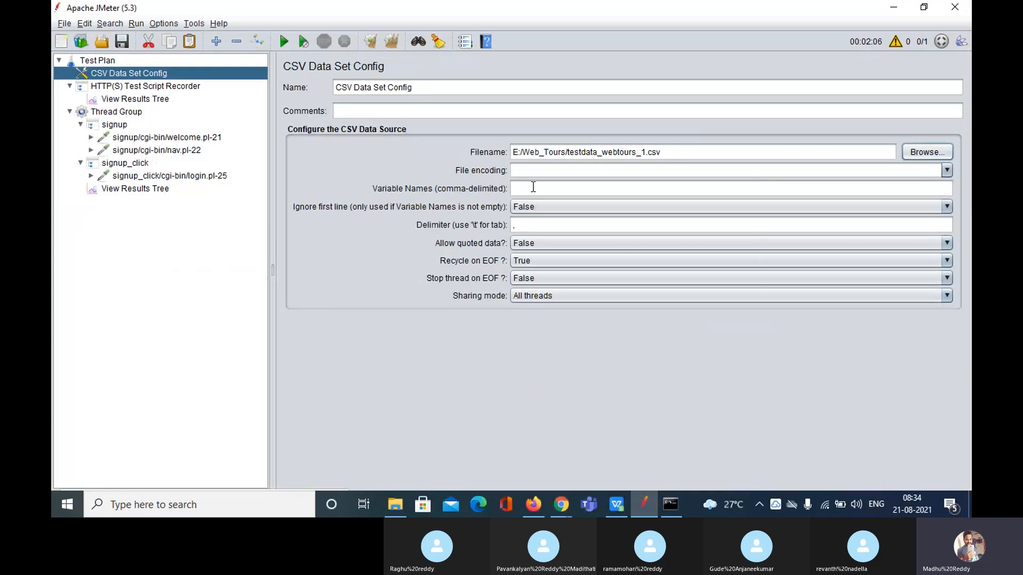
click(533, 187)
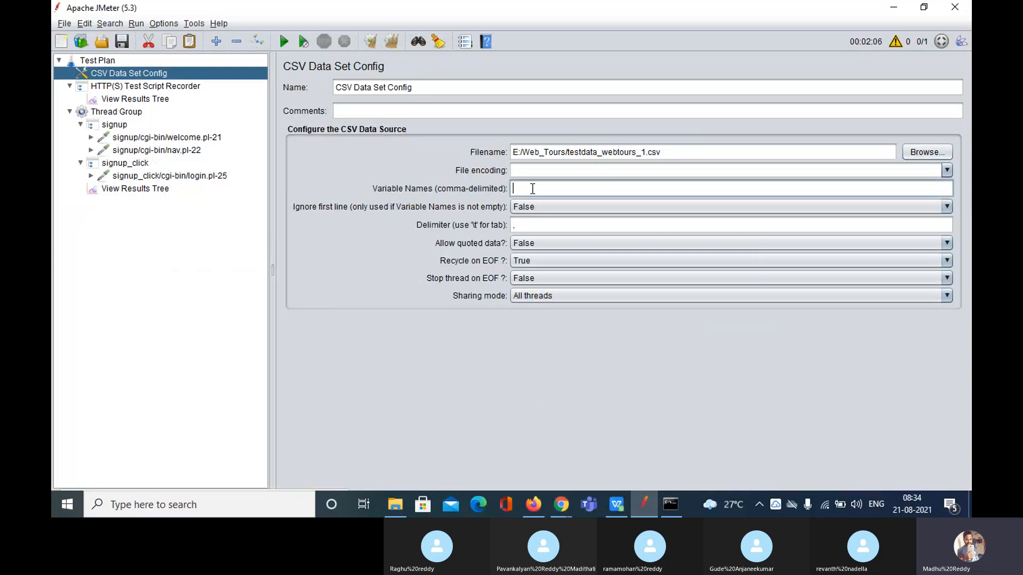
Enter username, copied from the CSV header, as the first variable name
click(615, 503)
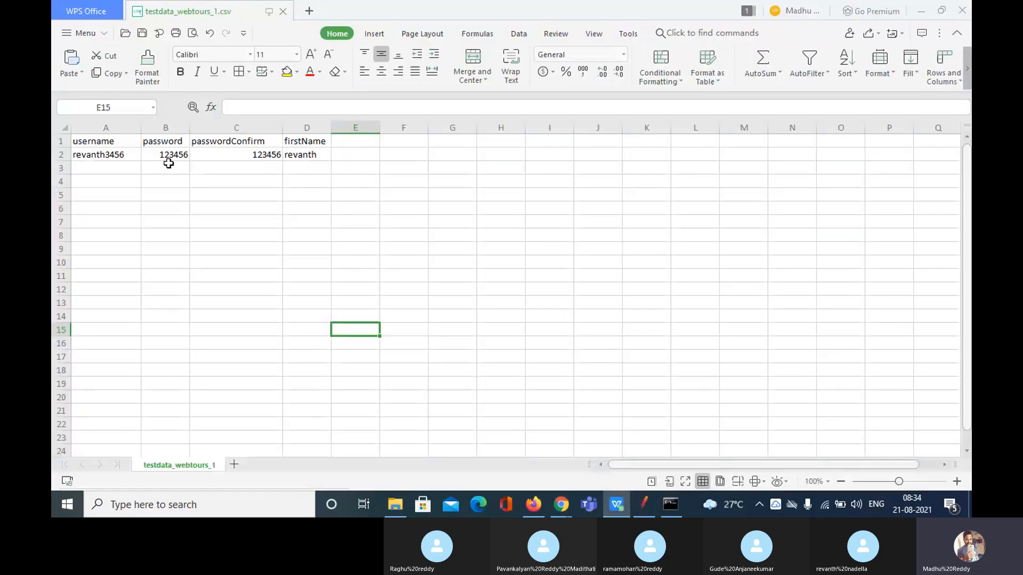
click(92, 143)
double_click(93, 141)
double_click(93, 141)
key(ctrl+c)
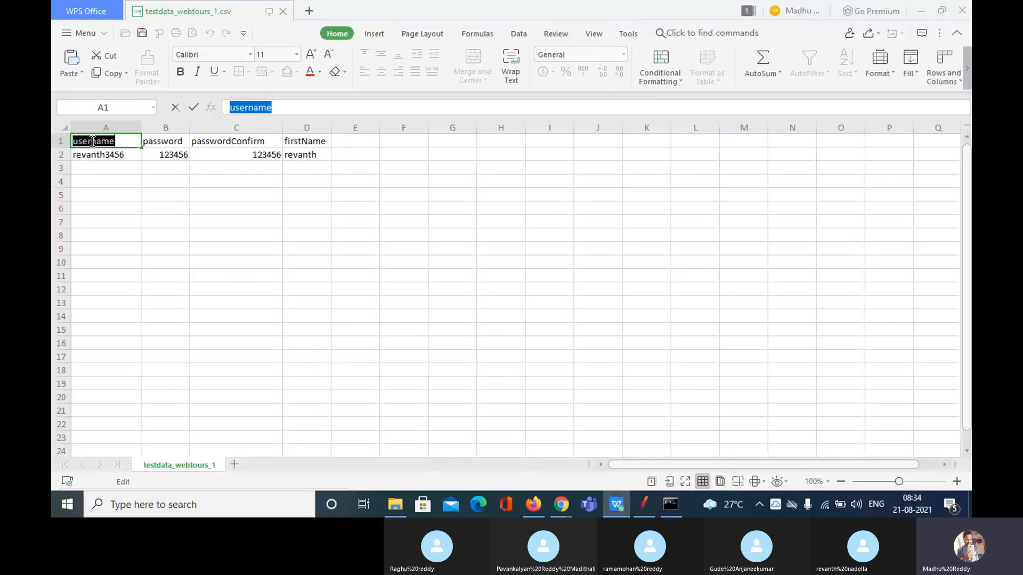
click(644, 503)
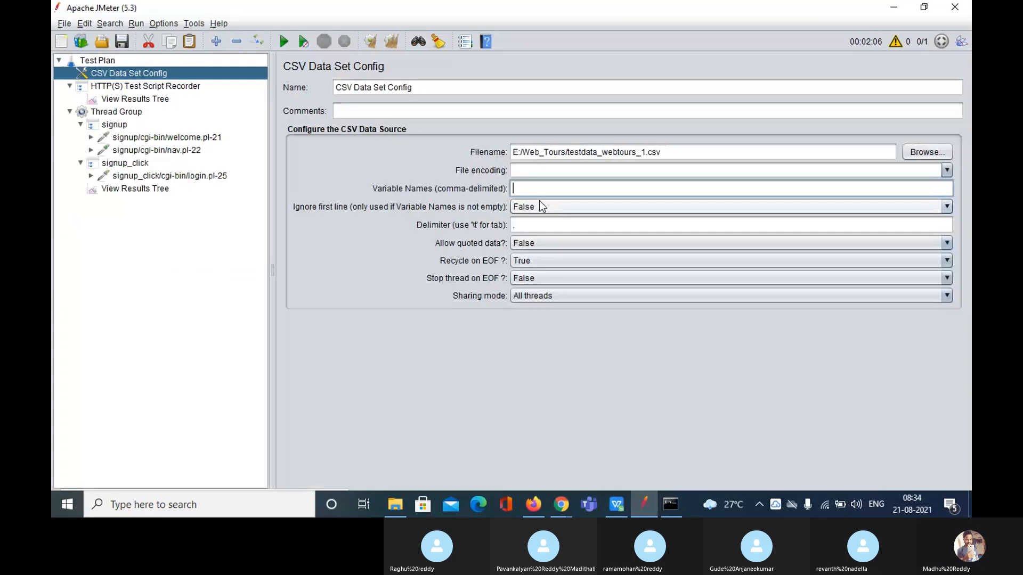
key(ctrl+v)
text(,)
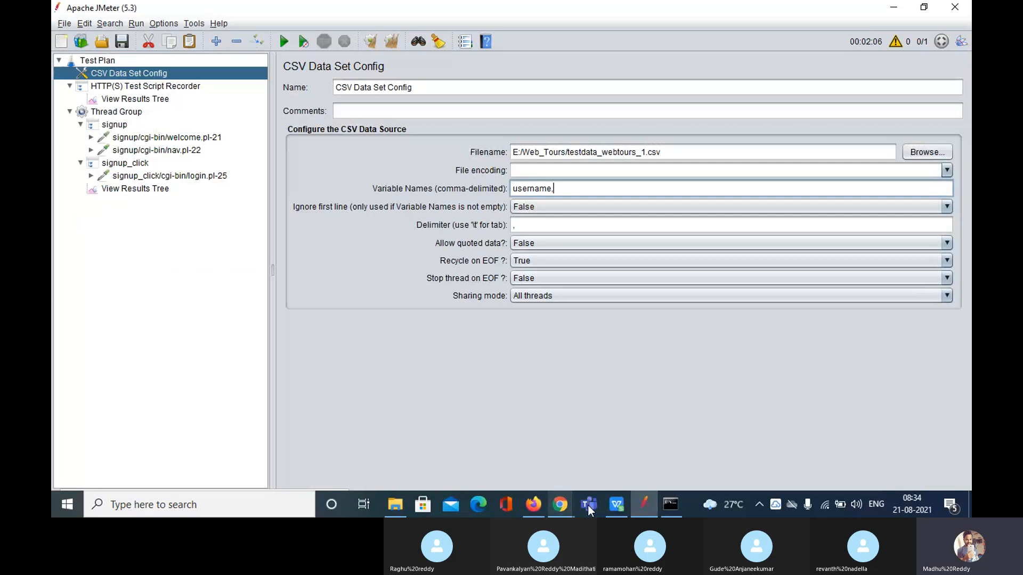
Append password and passwordConfirm to the variable names, copied from the CSV headers
click(616, 505)
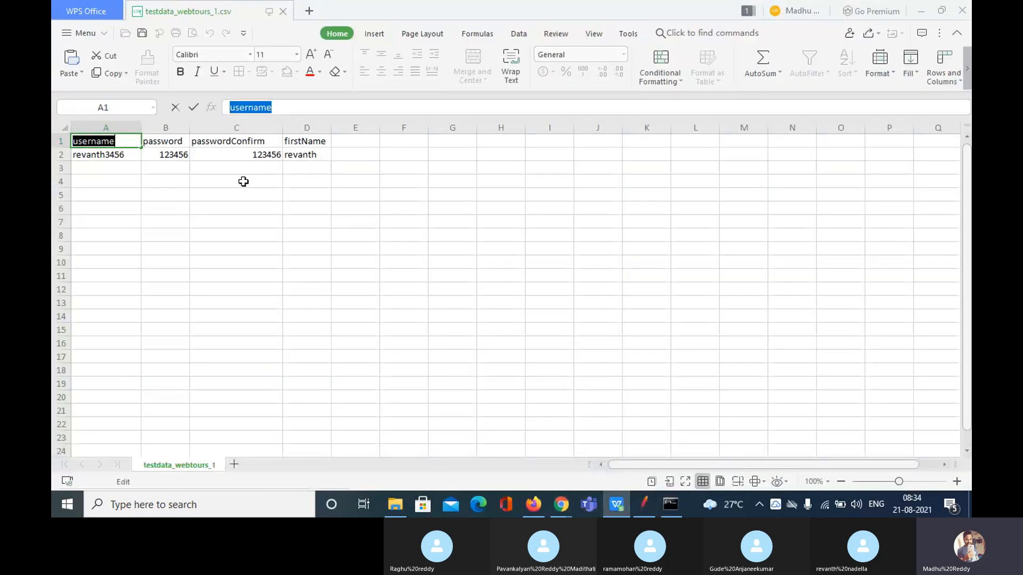
double_click(160, 141)
key(ctrl+c)
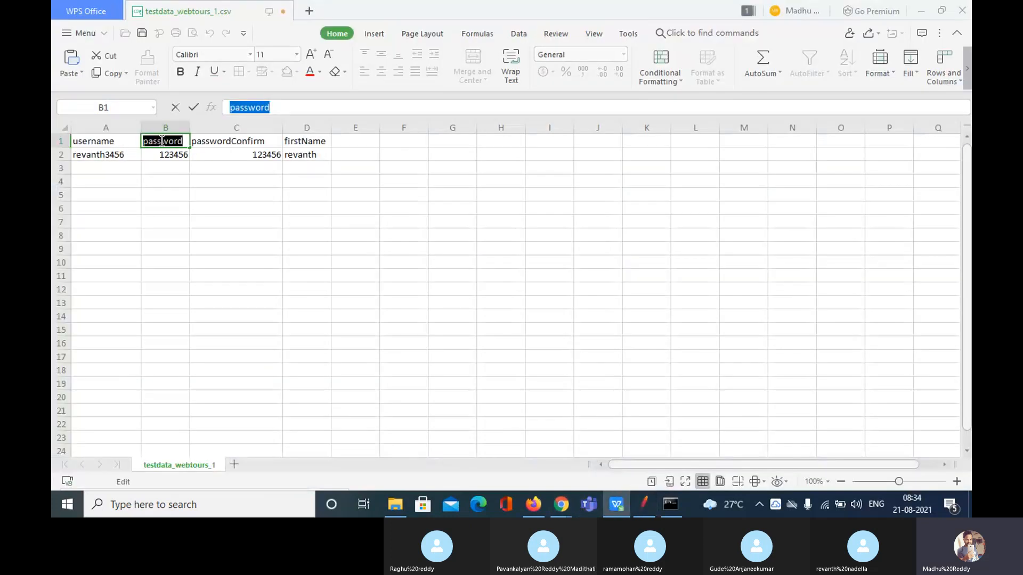
click(645, 504)
key(ctrl+v)
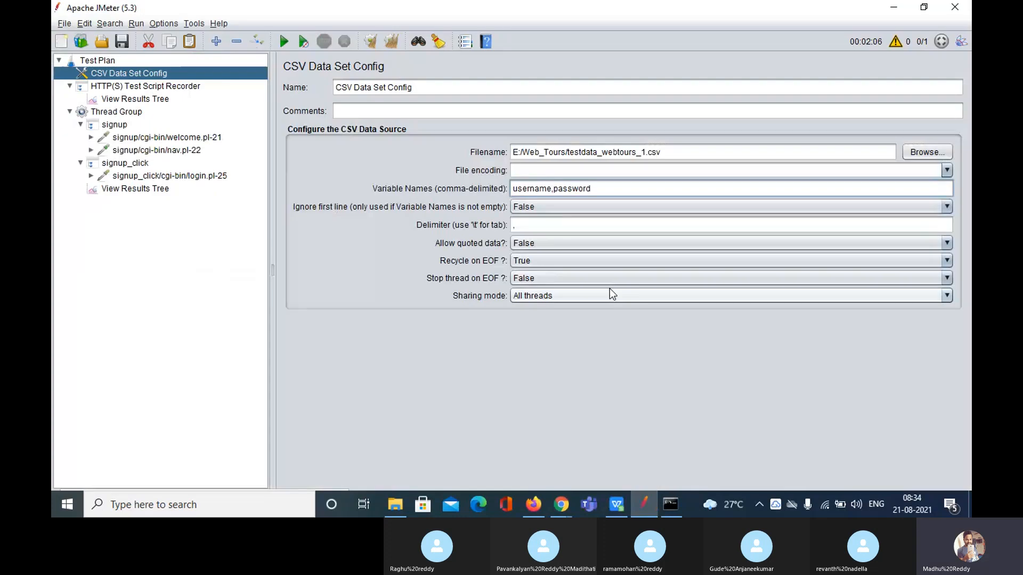
text(,)
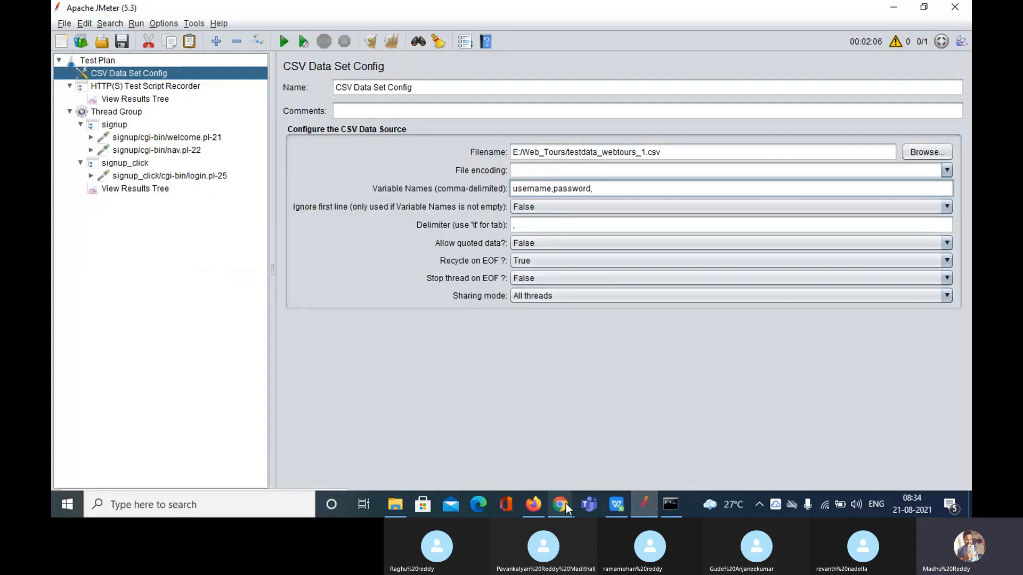
click(611, 510)
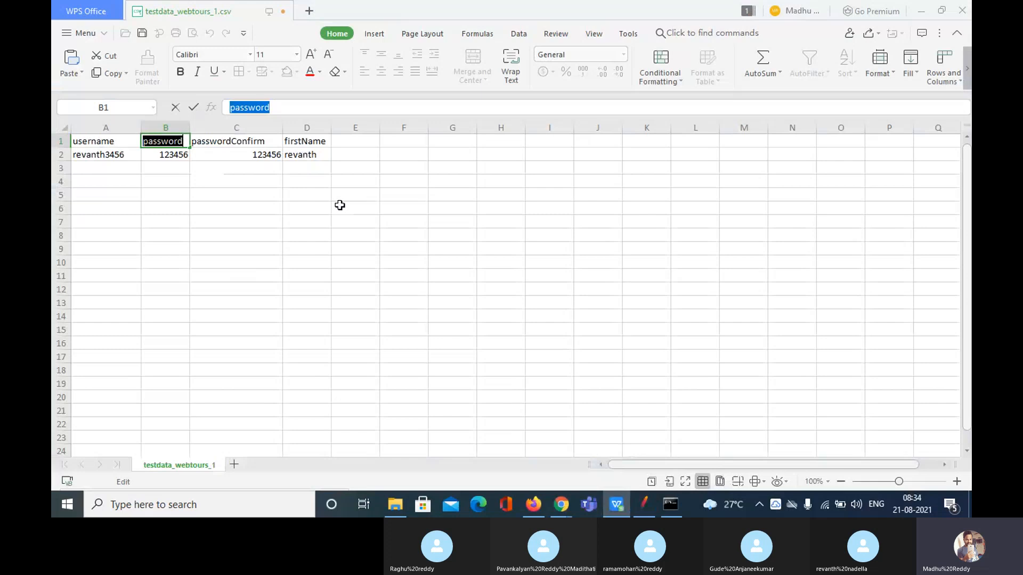
click(231, 141)
double_click(231, 141)
key(ctrl+c)
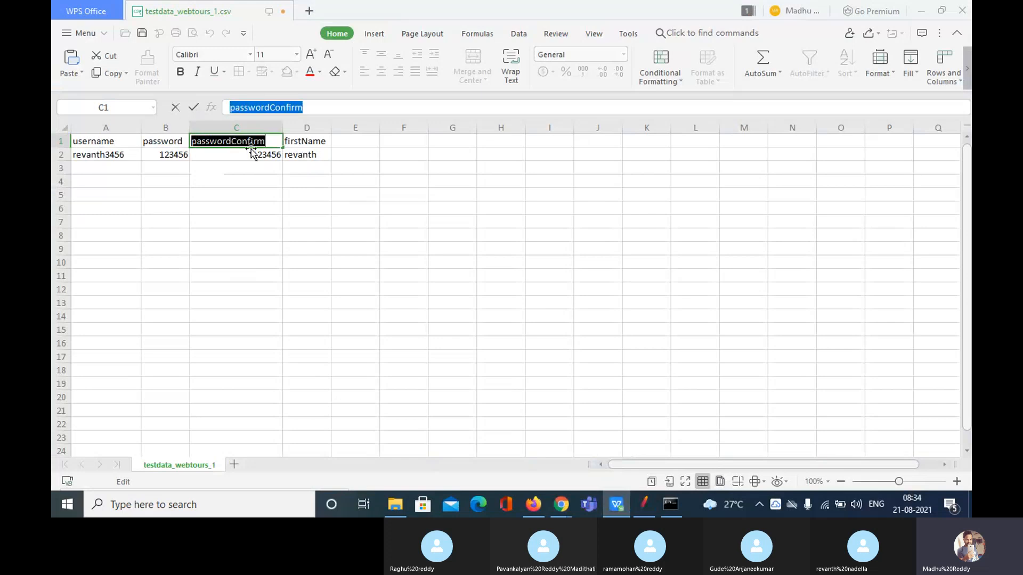
click(644, 504)
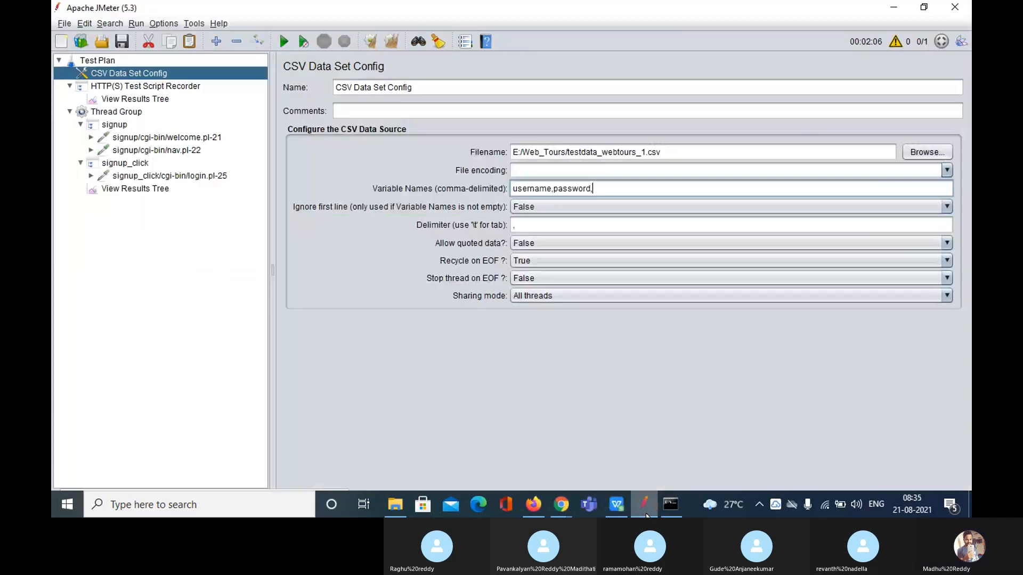
key(ctrl+v)
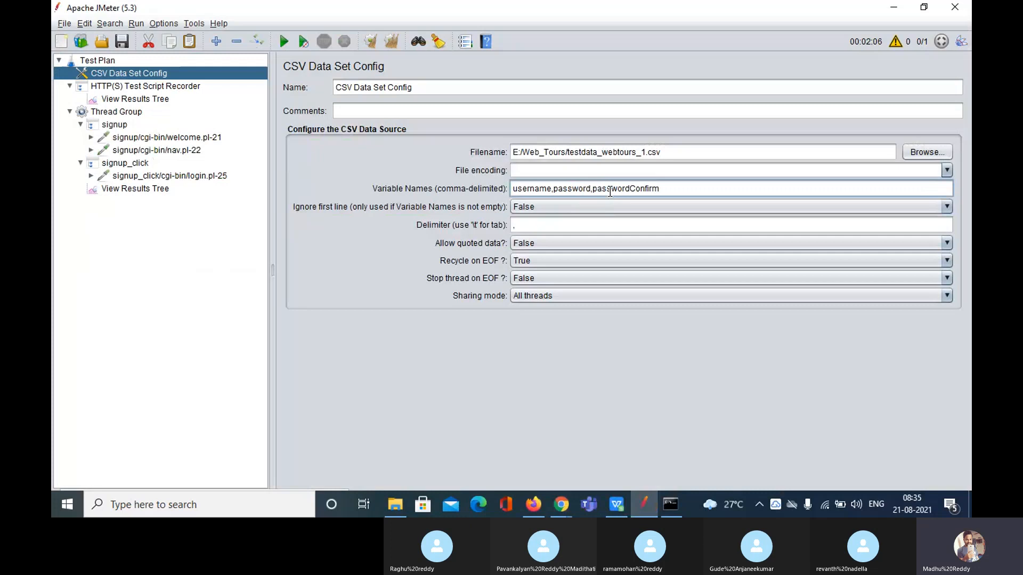
text(,)
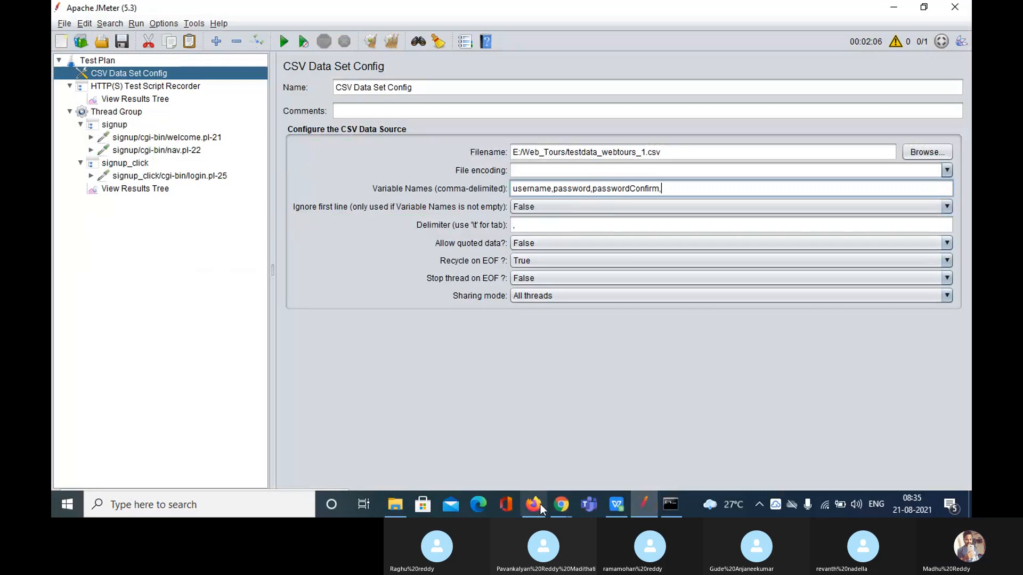
Append firstName to the variable names and set Ignore first line to True
mouse_move(560, 504)
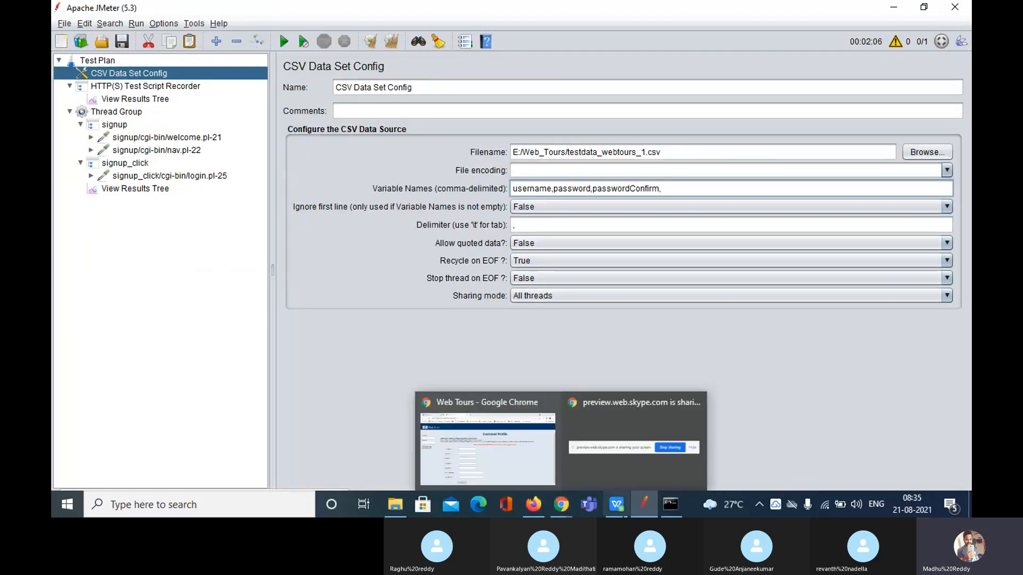
mouse_move(616, 505)
click(614, 447)
click(317, 141)
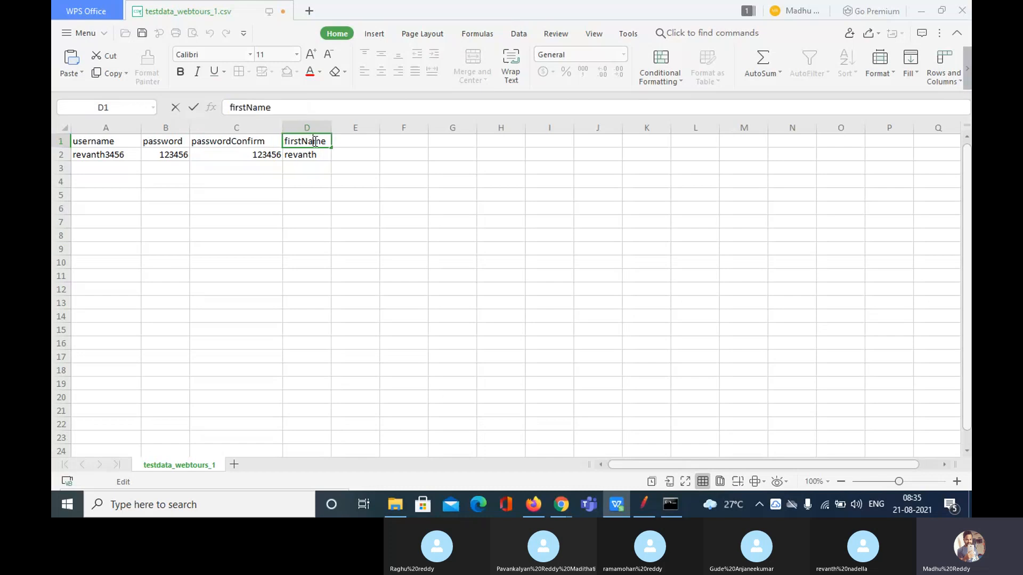
double_click(316, 141)
key(ctrl+c)
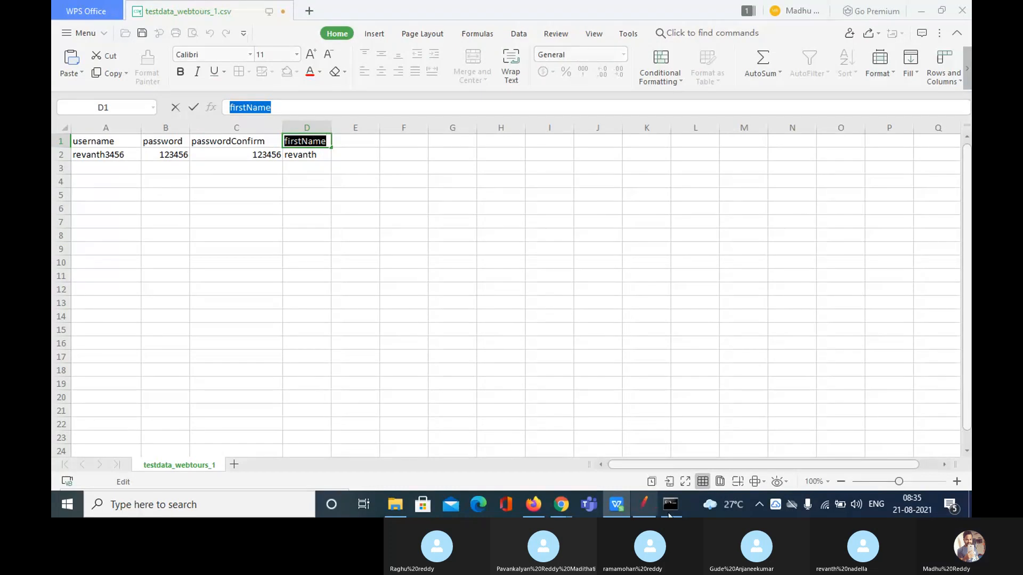
click(650, 512)
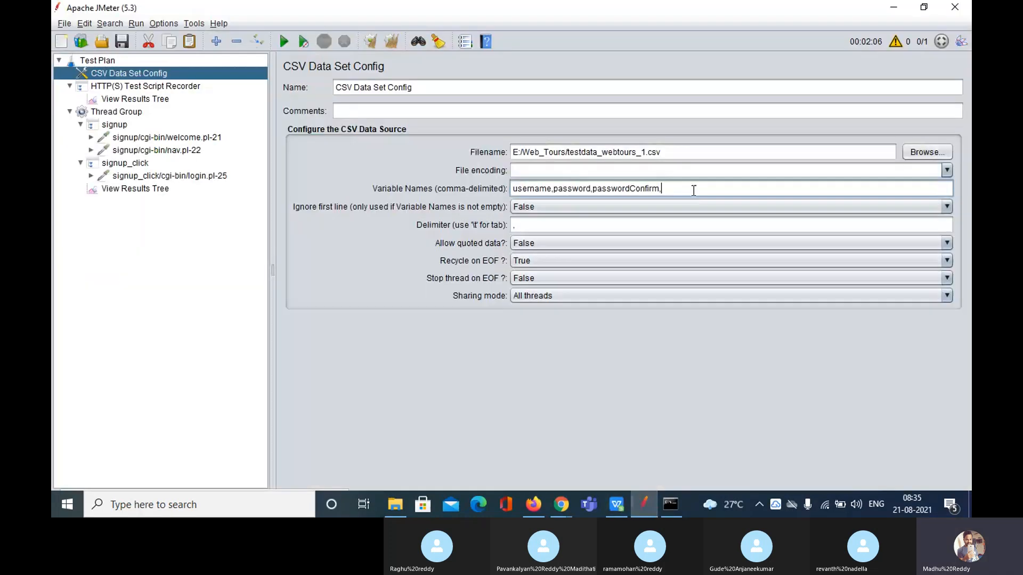
key(ctrl+v)
click(520, 207)
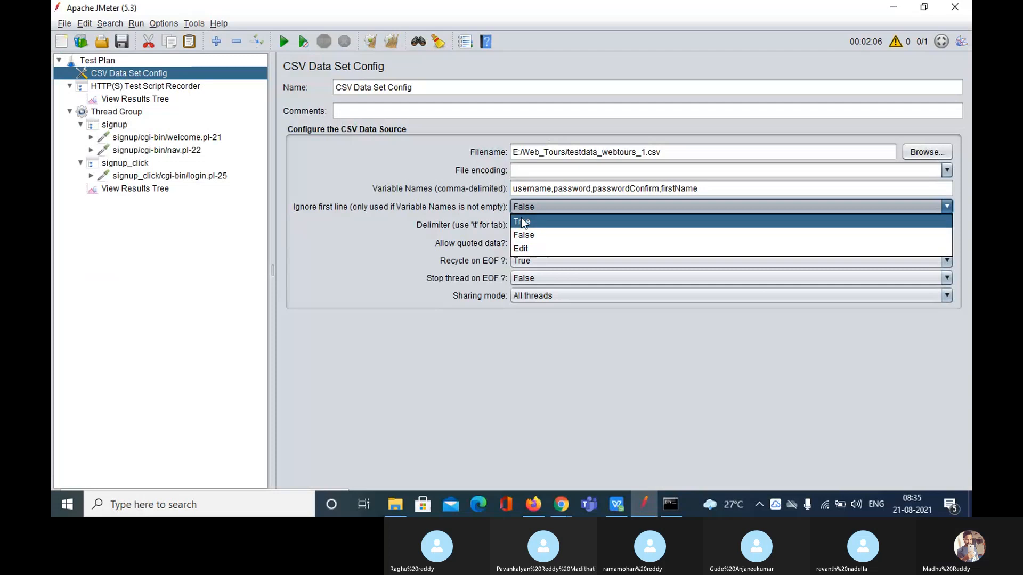
click(523, 222)
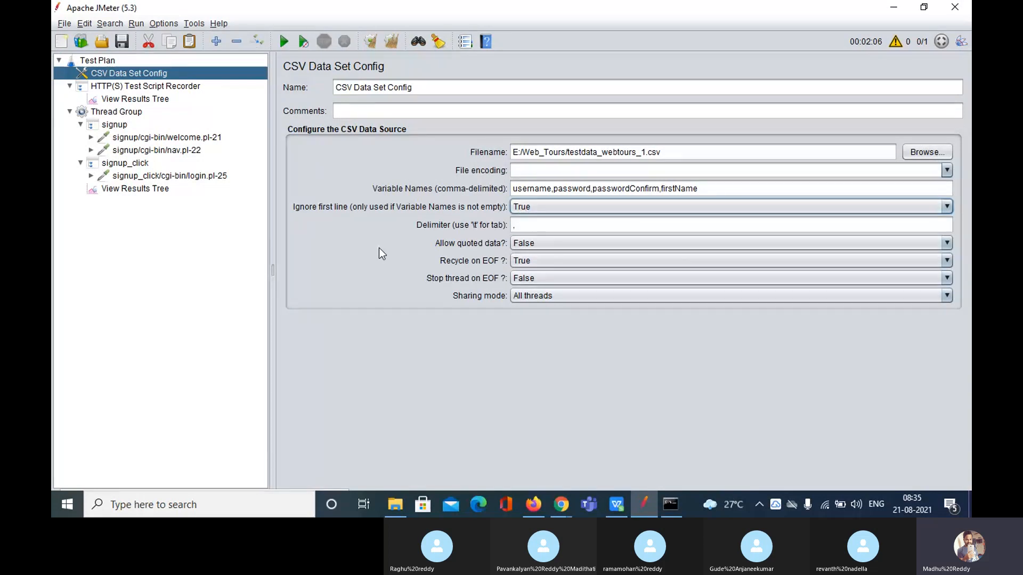
Check the CSV's test username and enter it in the Web Tours login username field
click(563, 507)
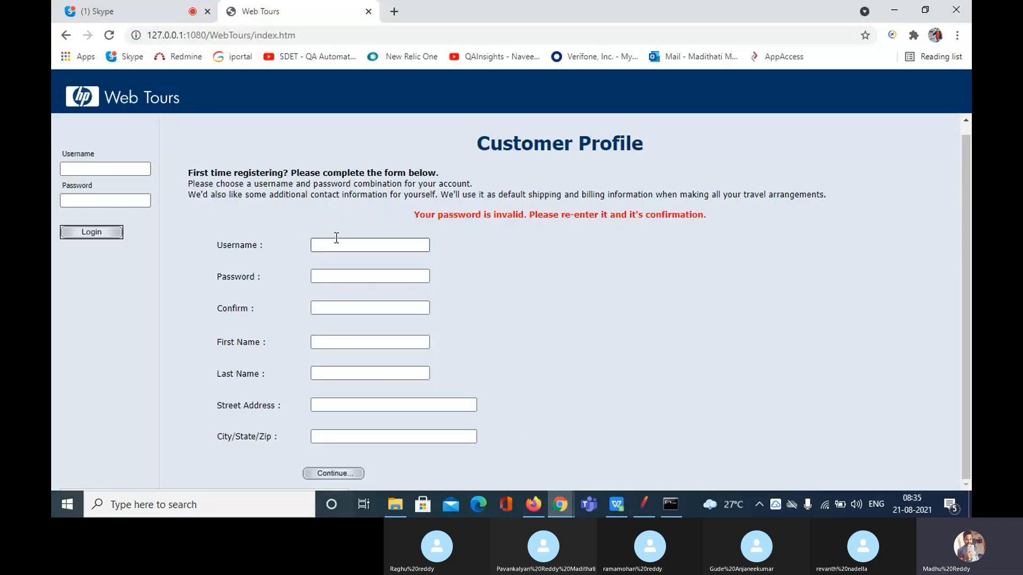
click(122, 168)
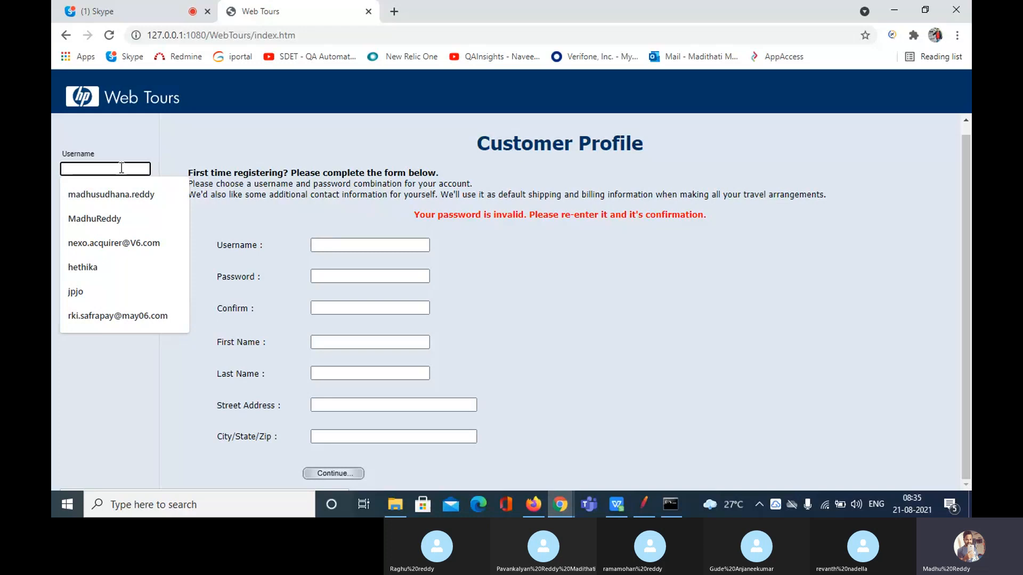
click(637, 501)
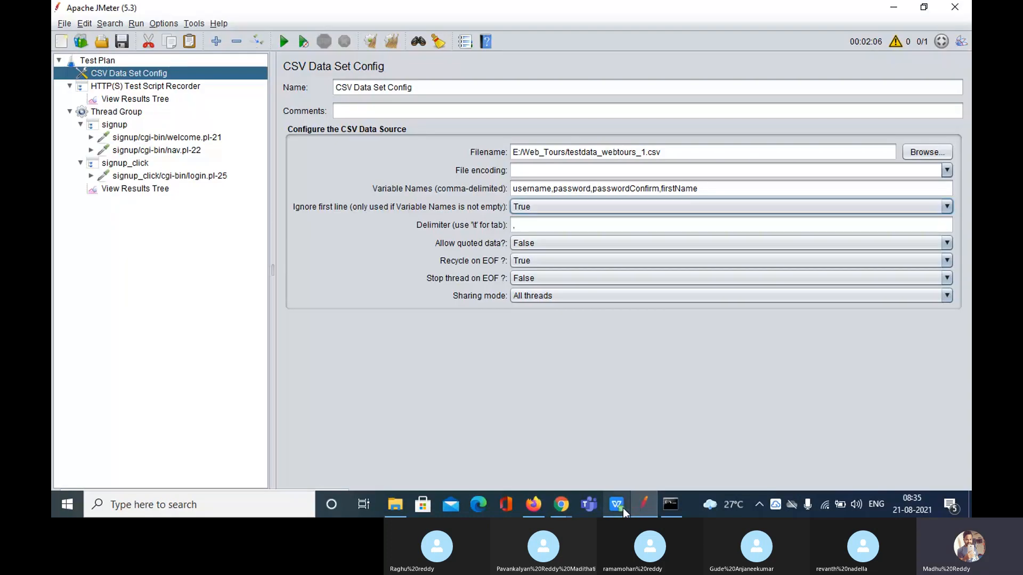
click(622, 508)
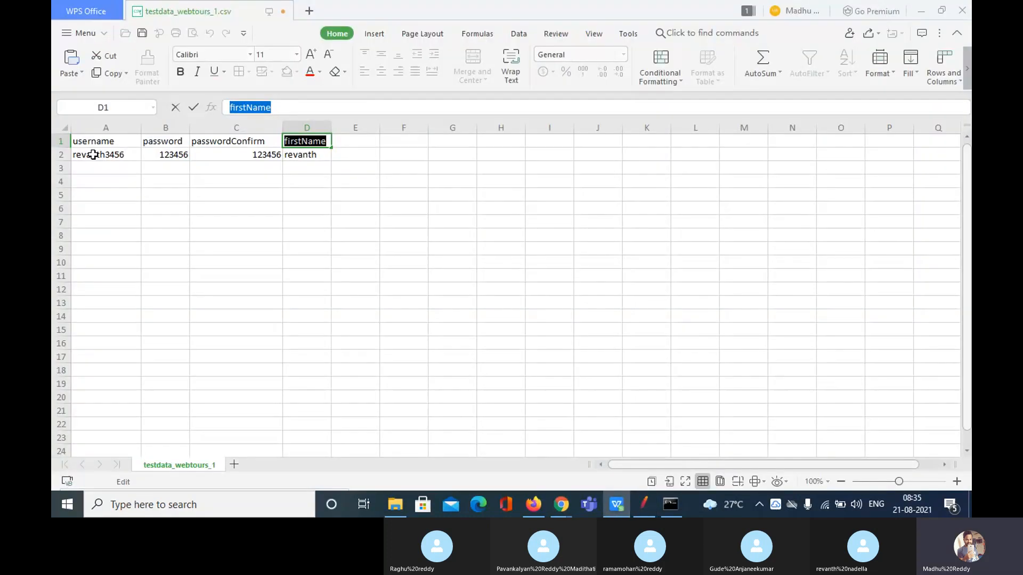
click(155, 156)
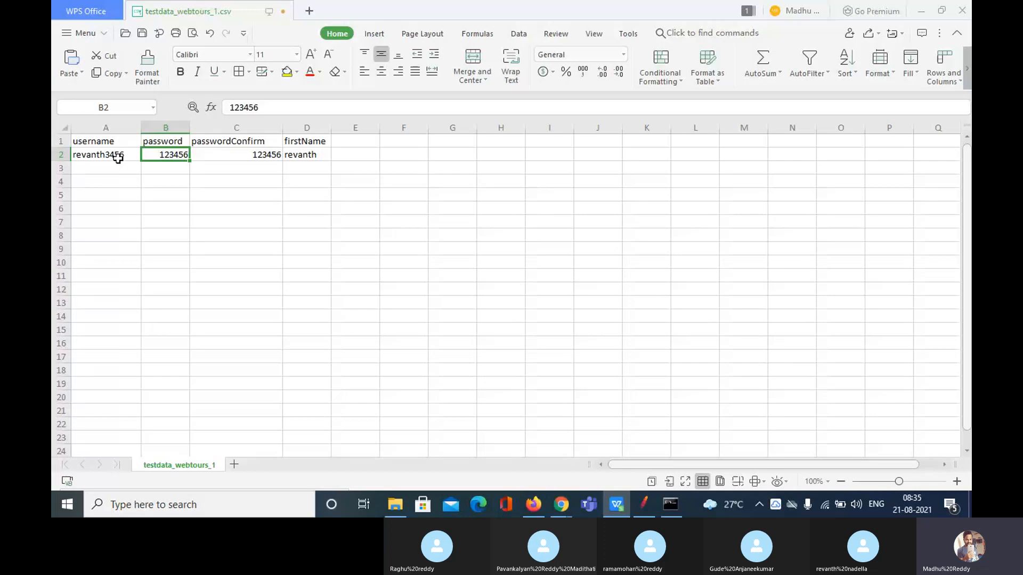
double_click(109, 155)
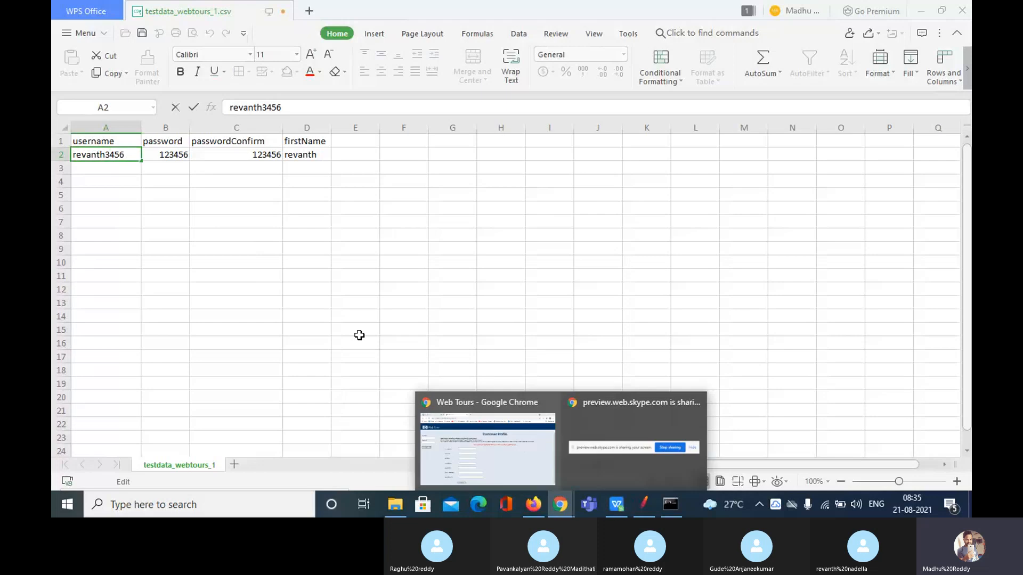
click(488, 447)
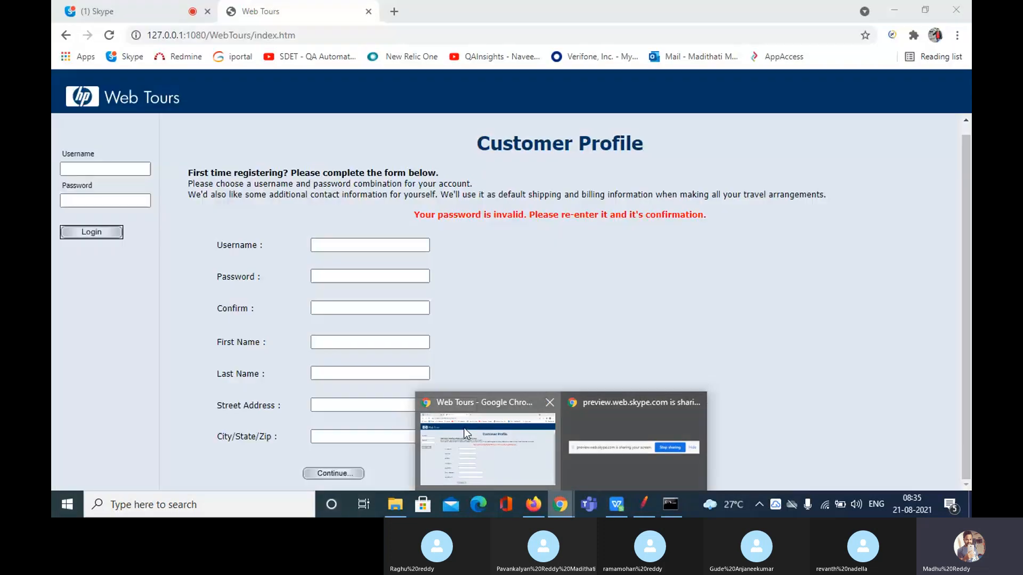
click(101, 169)
text(re)
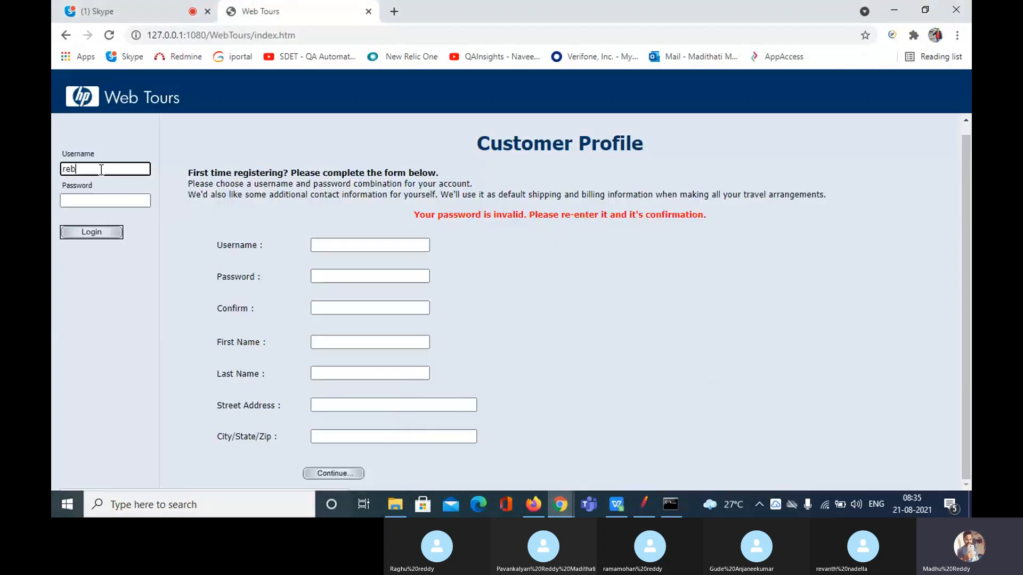
text(vanth)
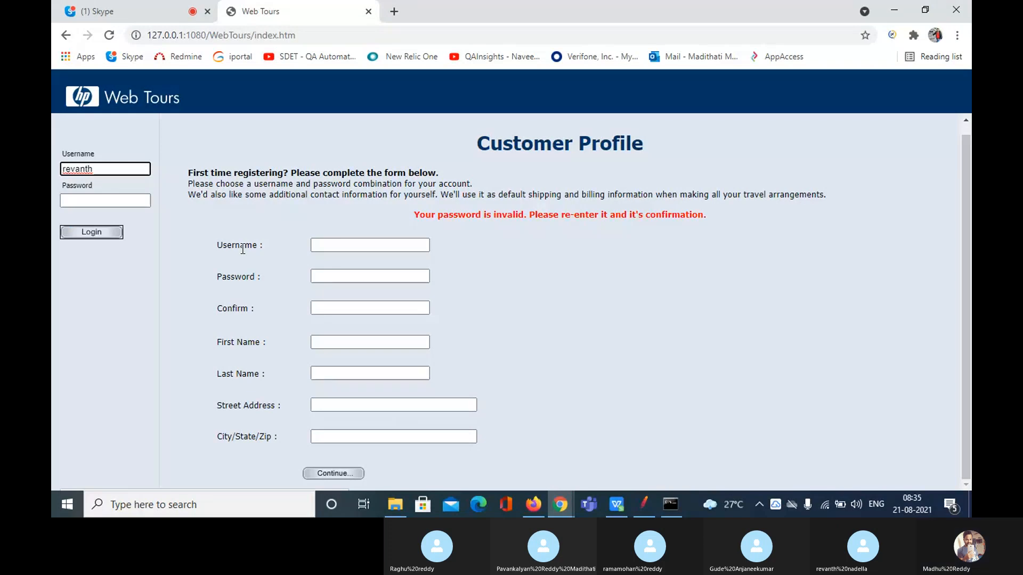
Append 56 to the username, enter the test password and log in, getting Incorrect Password
click(617, 504)
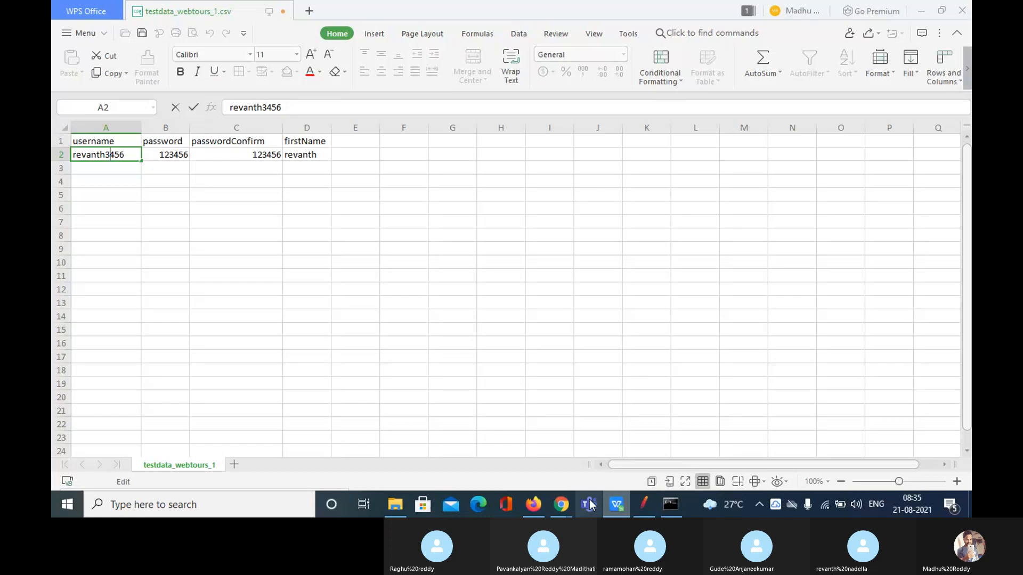
click(560, 504)
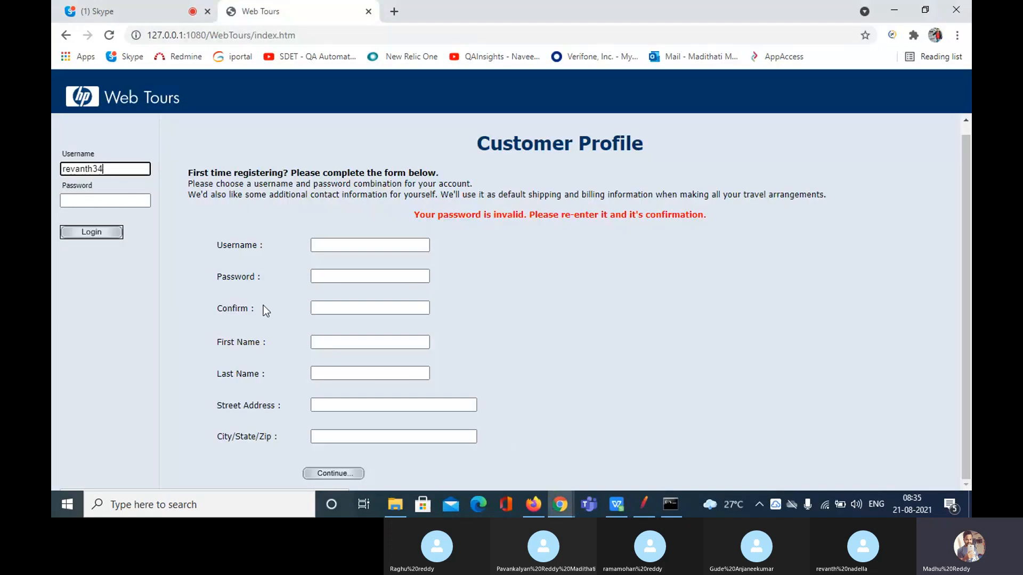
text(56)
click(121, 207)
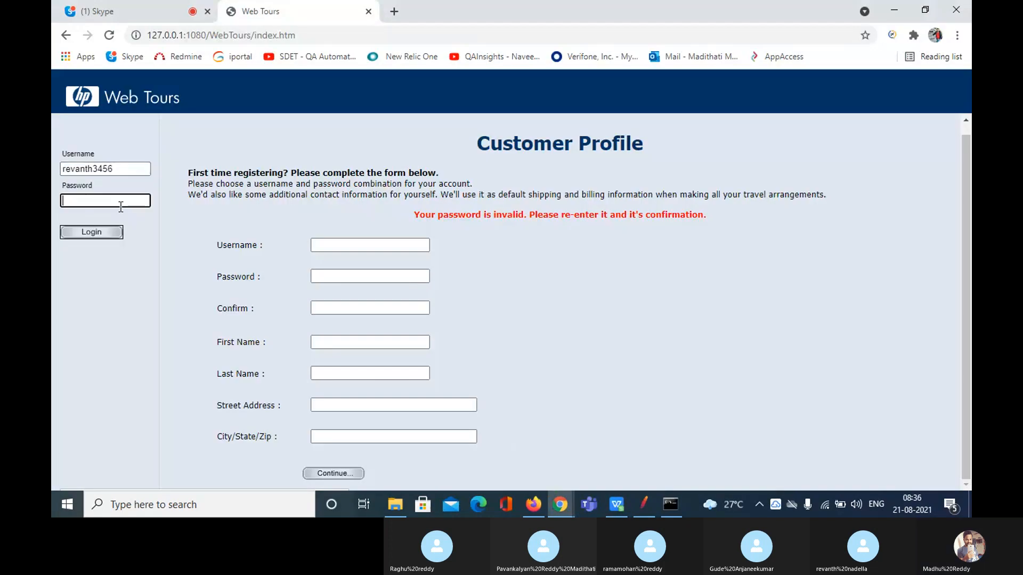
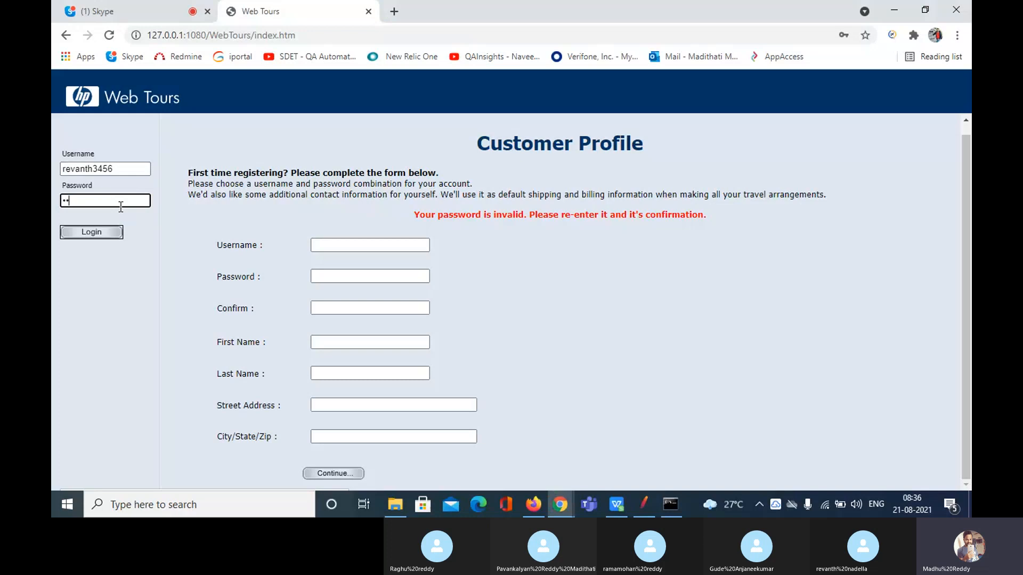
click(103, 234)
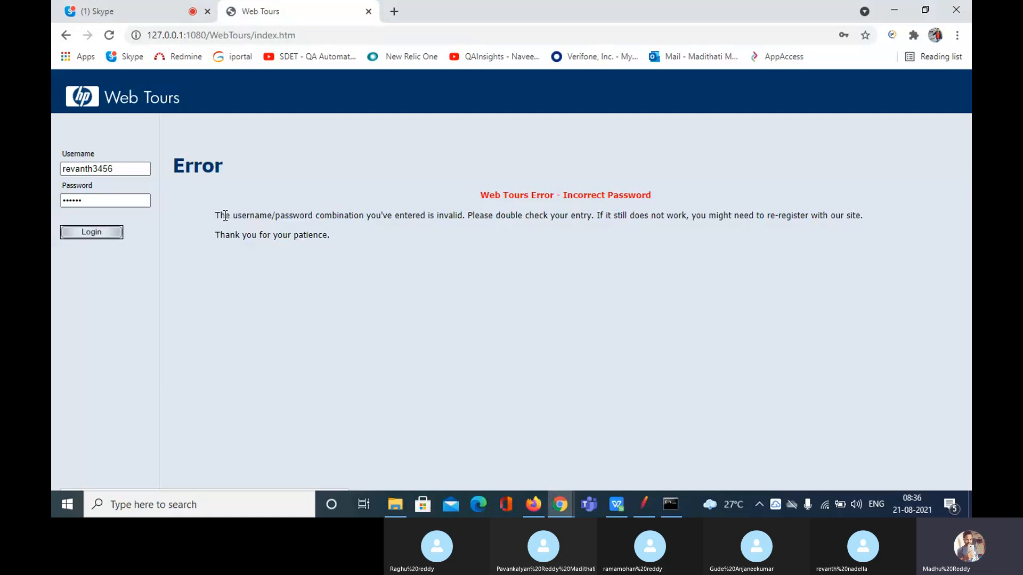
drag(225, 216, 361, 232)
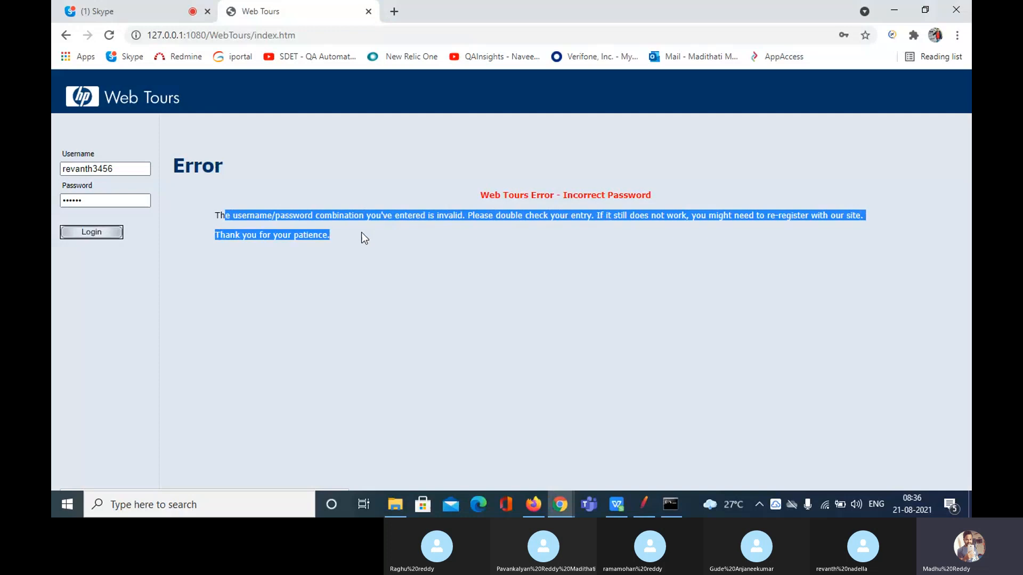
click(376, 231)
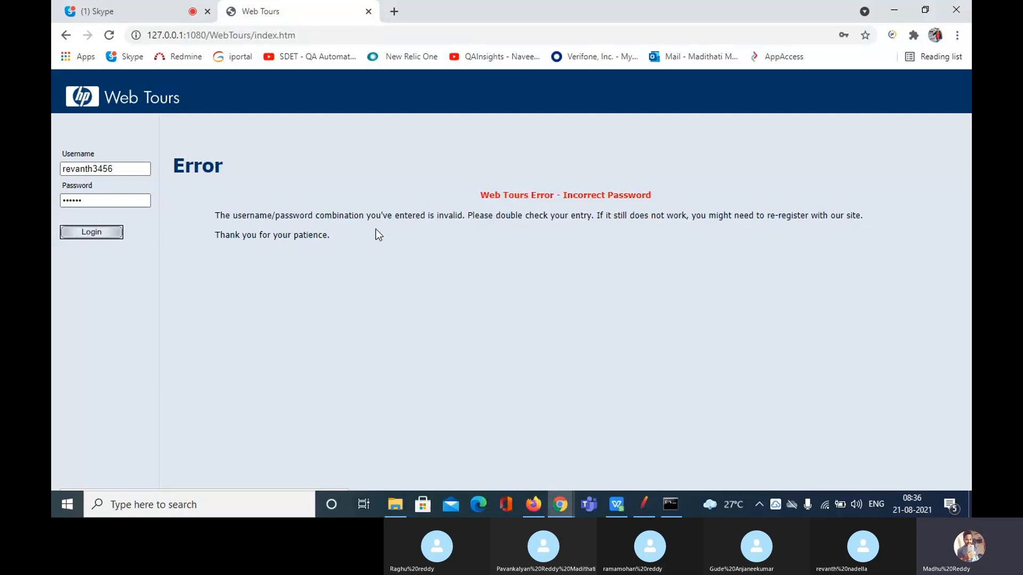
Save testdata_webtours_1.csv as CSV with Ctrl+S, then select View Results Tree under signup_click
key(alt+Tab)
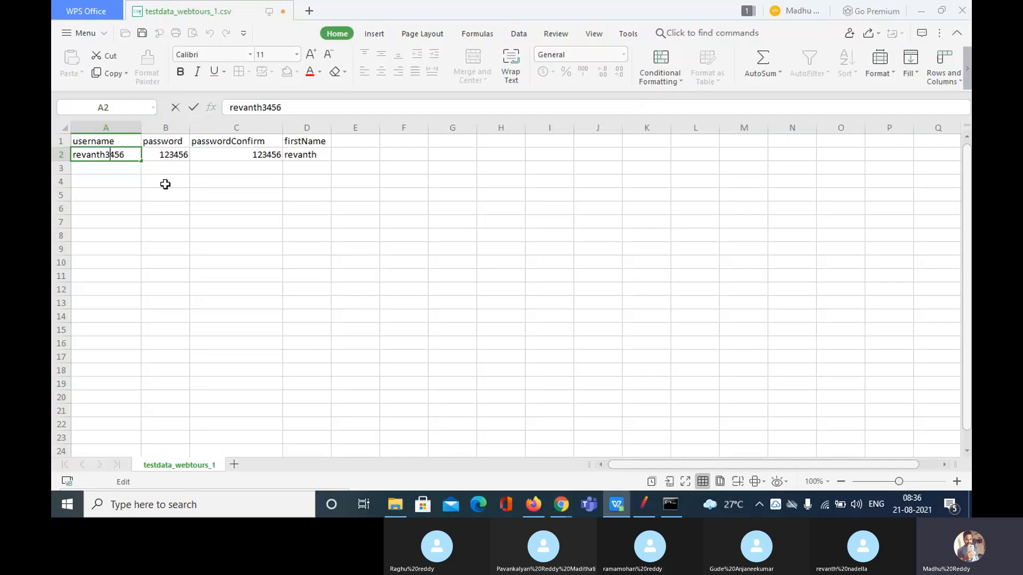
click(124, 176)
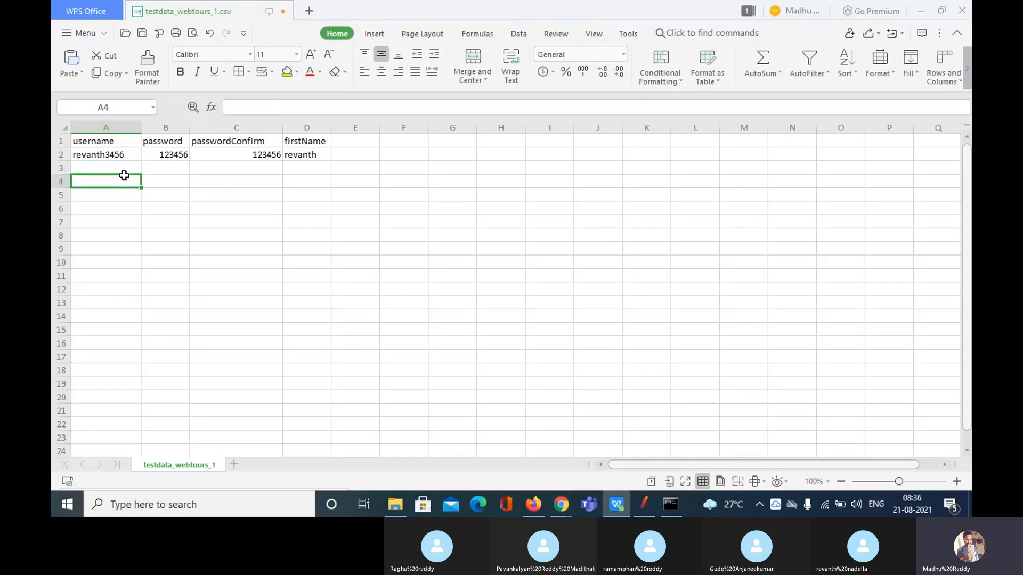
key(ctrl+s)
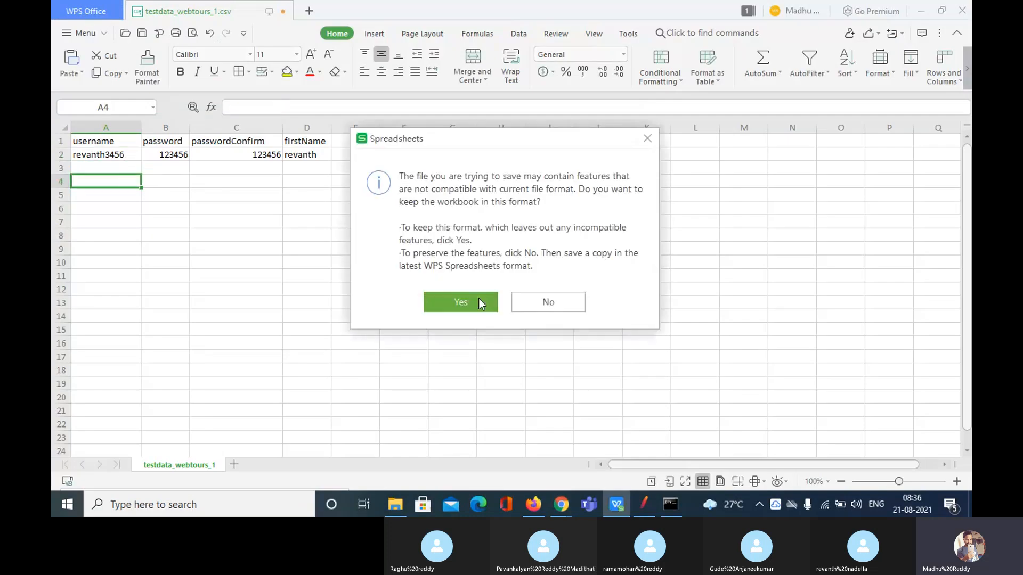
click(478, 301)
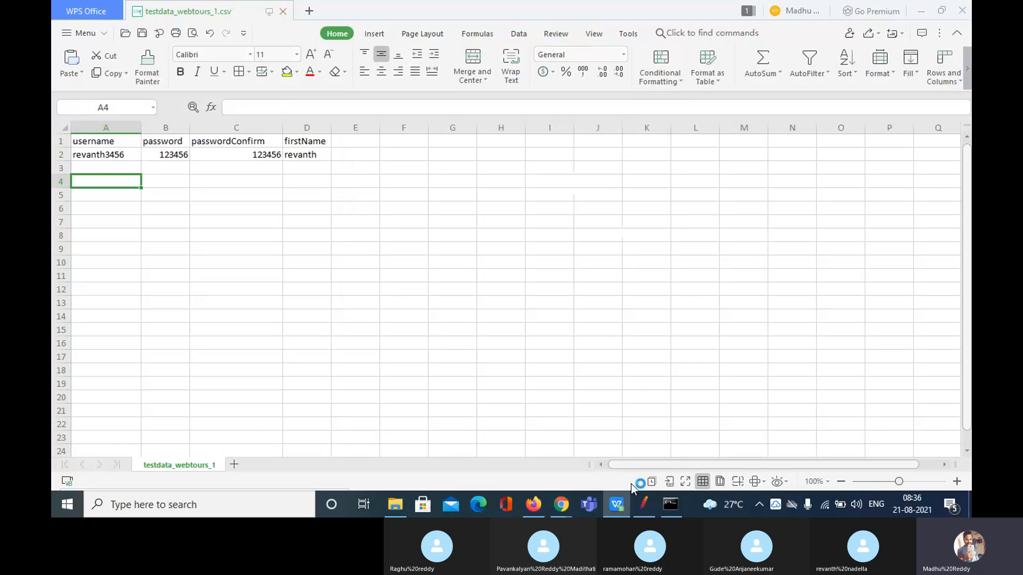
click(645, 506)
click(113, 190)
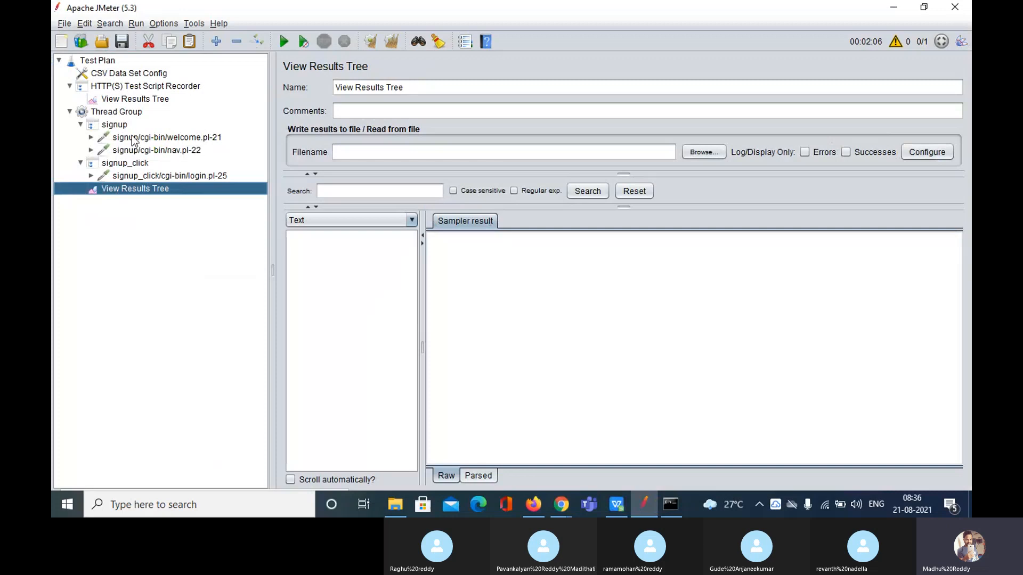
Run the sign-up test plan without saving it and open View Results Tree
click(139, 137)
click(283, 43)
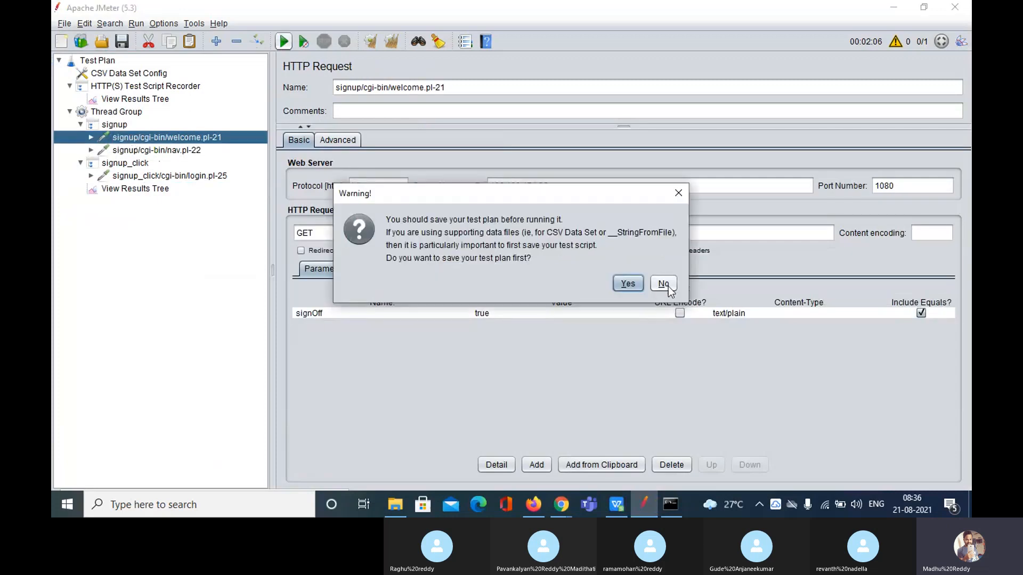
click(663, 285)
click(162, 188)
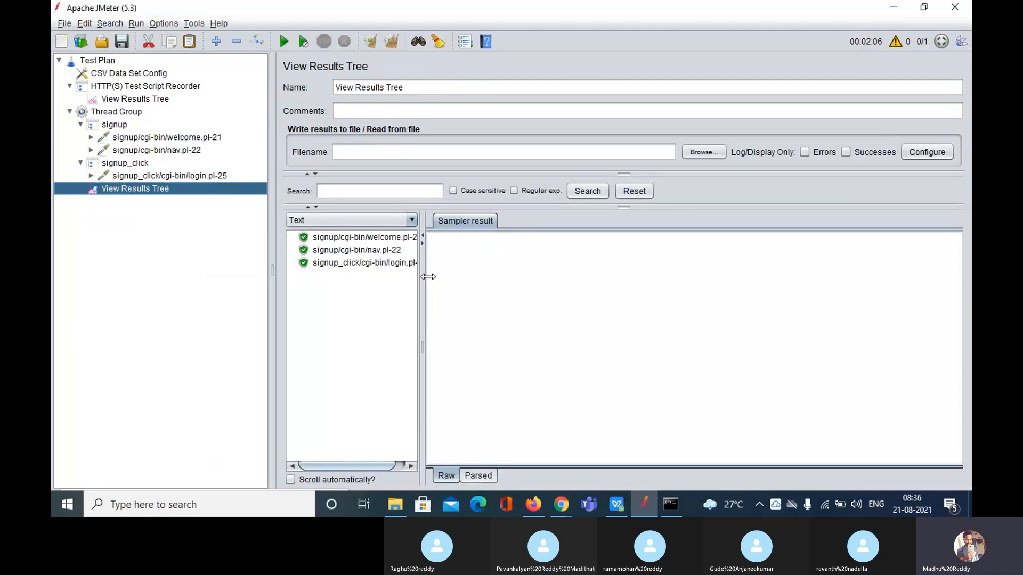
Show the login request's response data with the Browser renderer
drag(419, 276, 487, 276)
click(389, 263)
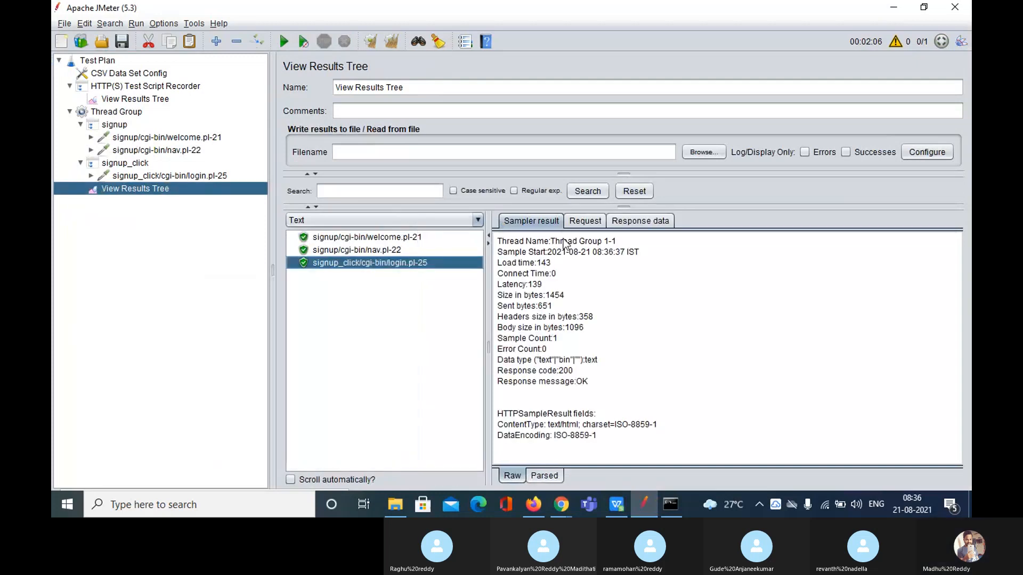
click(630, 220)
click(446, 222)
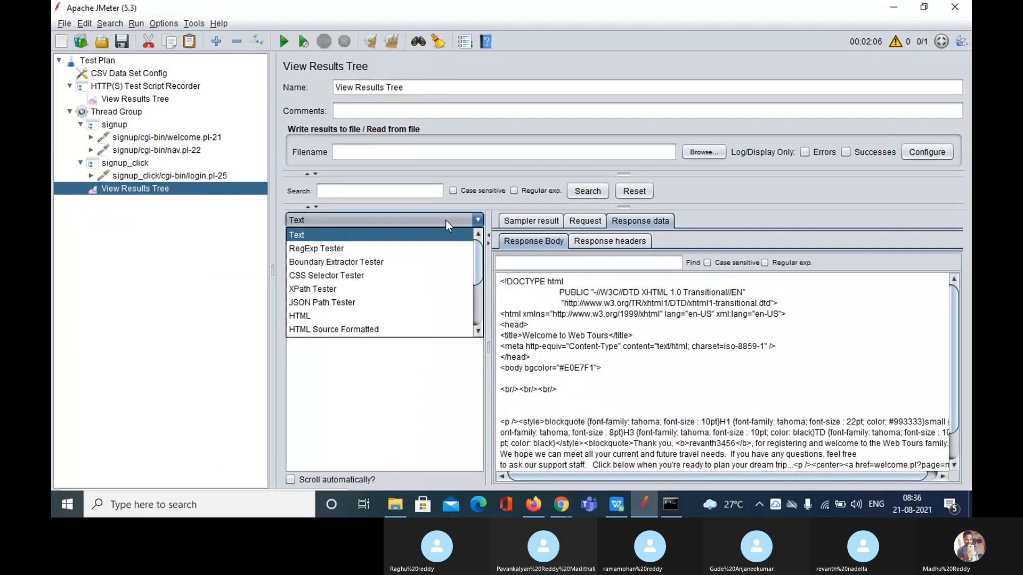
drag(477, 260, 454, 323)
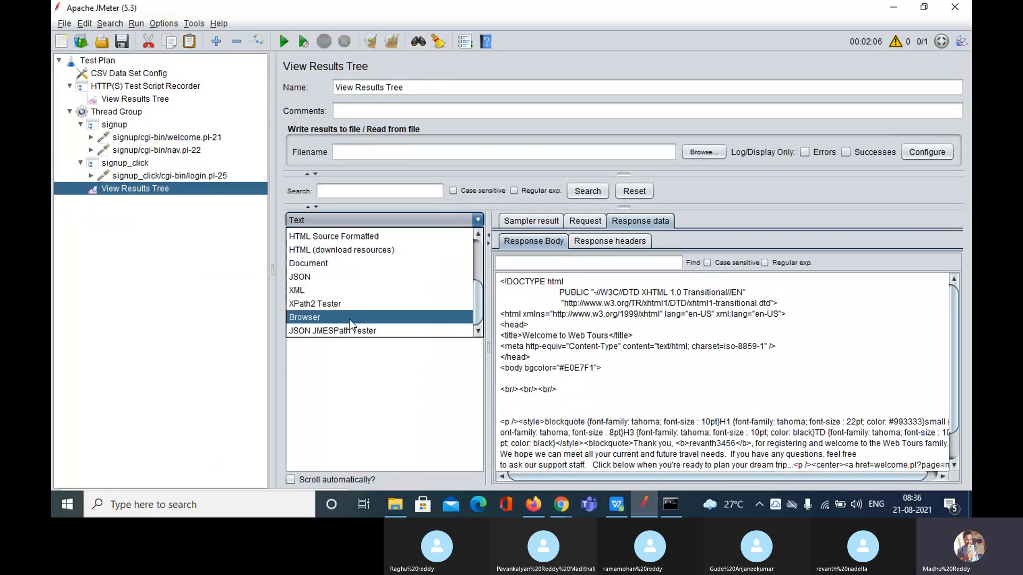
click(350, 318)
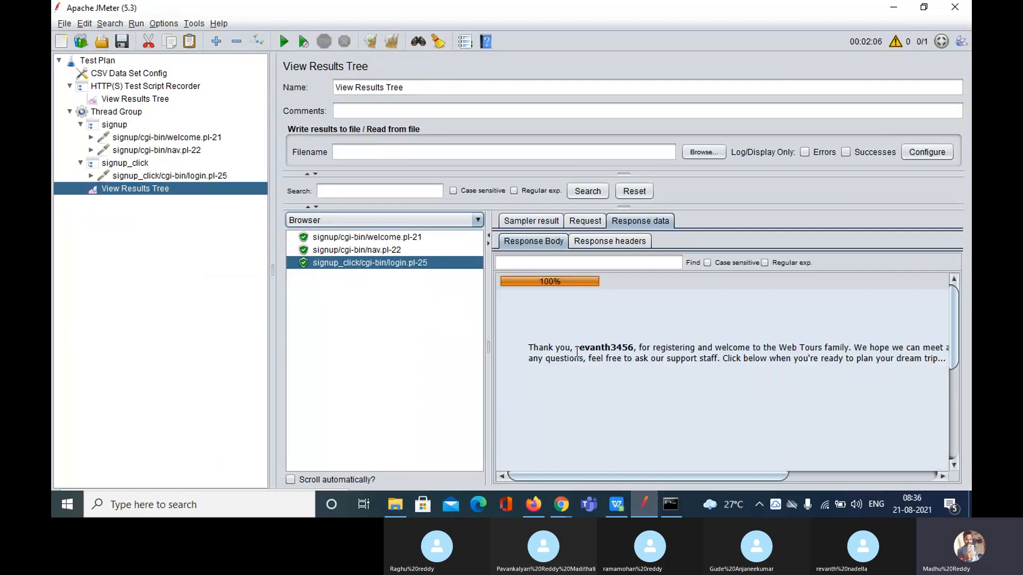
Widen the results and response panes to read the registered username in the welcome text
drag(576, 349, 634, 351)
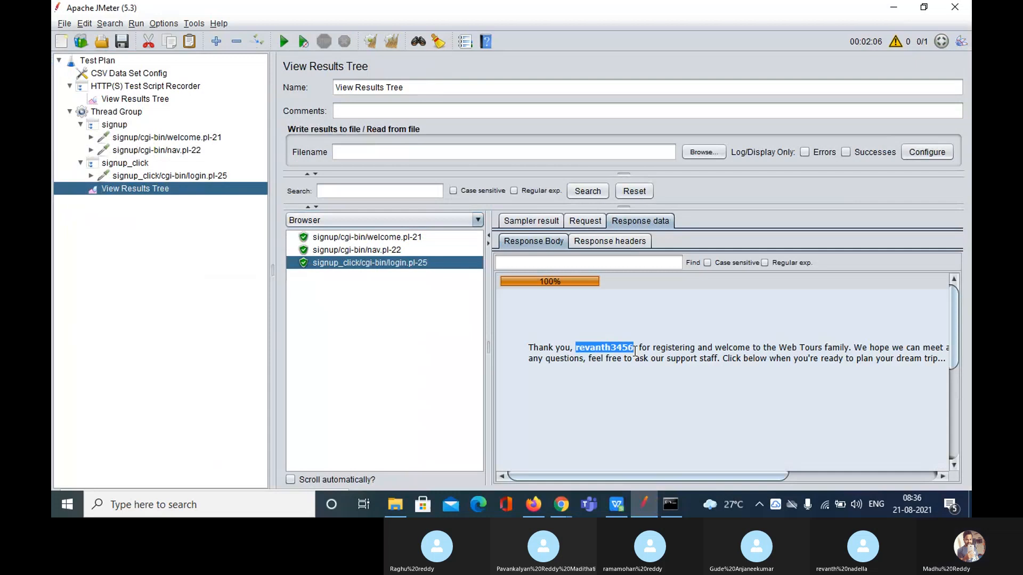
drag(488, 341, 425, 341)
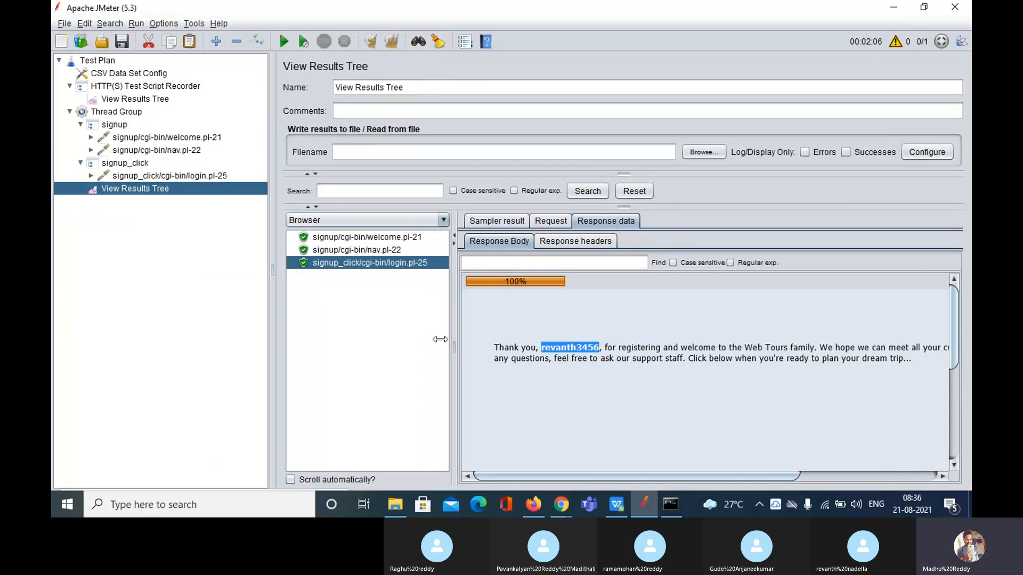
drag(270, 316, 232, 313)
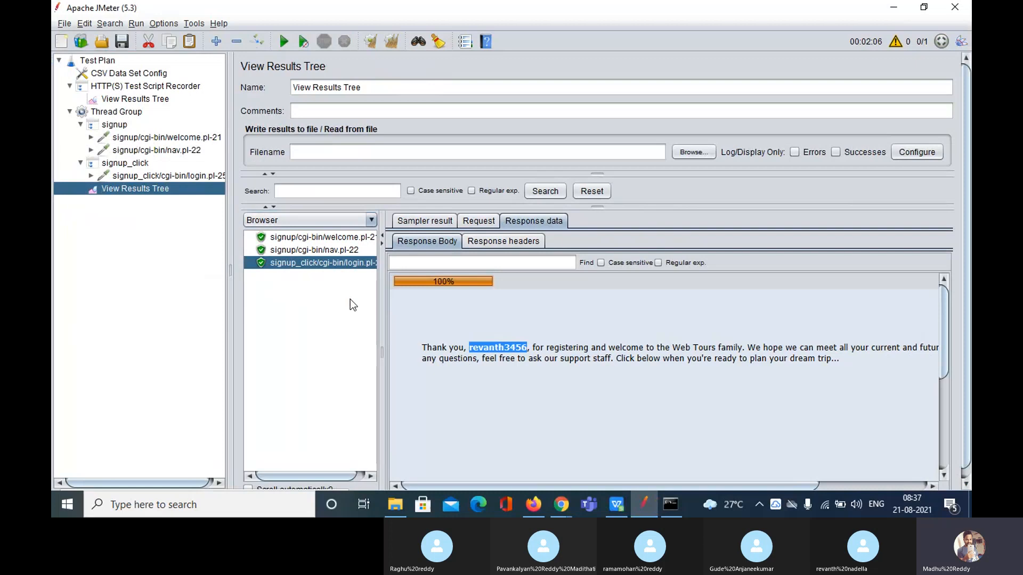
click(481, 375)
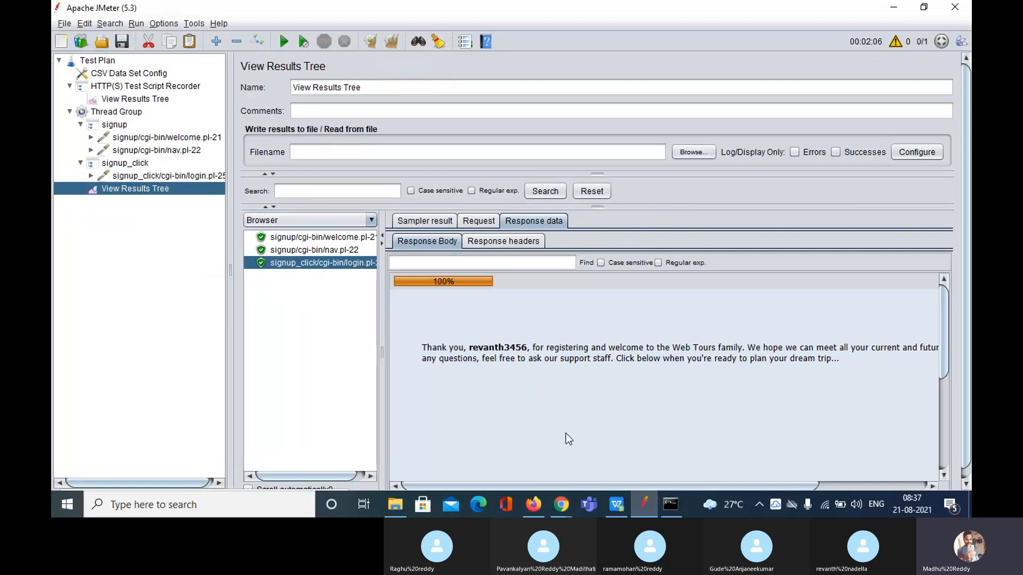
Bring the browser forward and back again, then highlight the welcome message and registered username
click(560, 515)
click(494, 443)
click(143, 8)
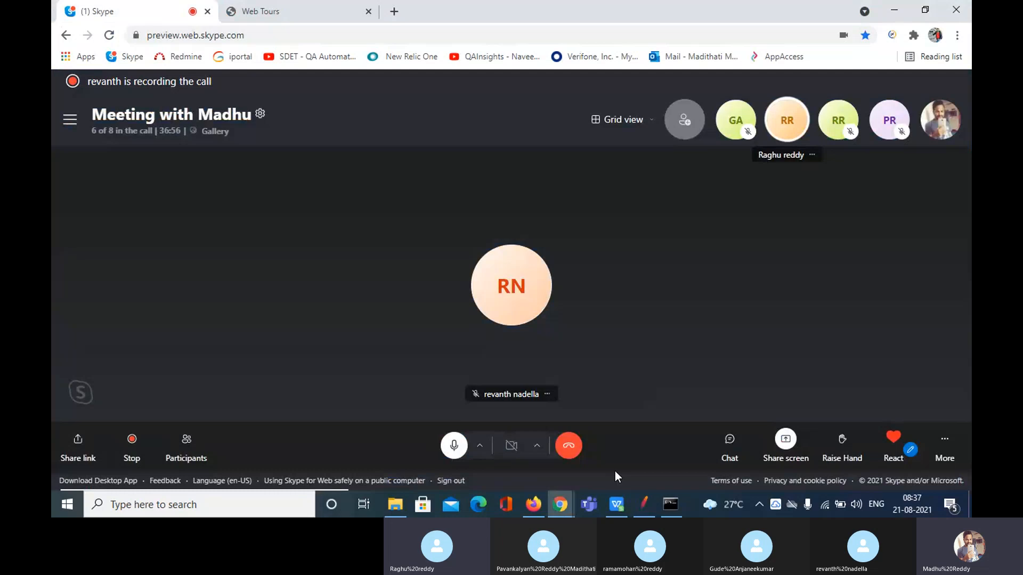
key(alt+Tab)
drag(424, 345, 854, 367)
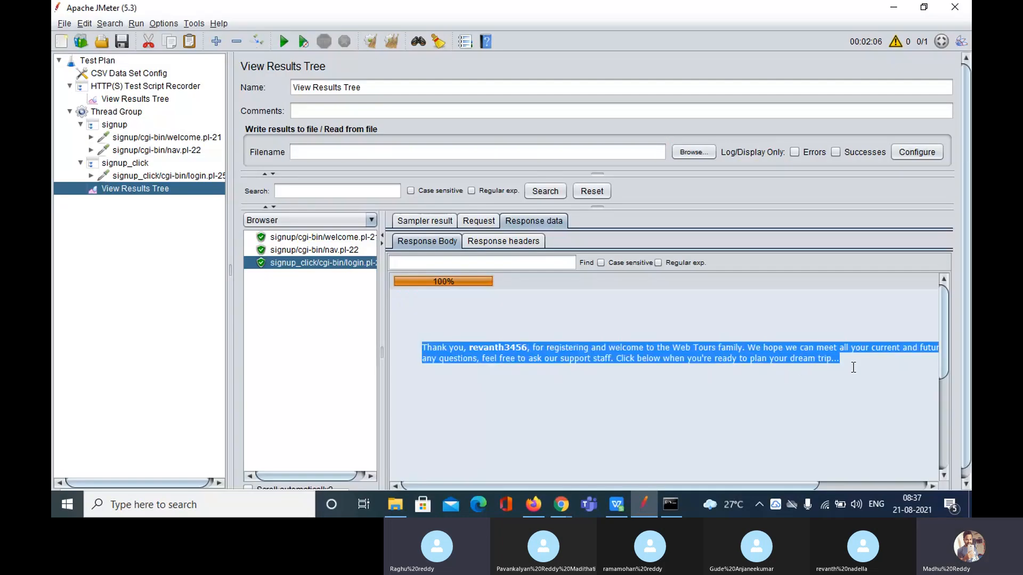
click(520, 414)
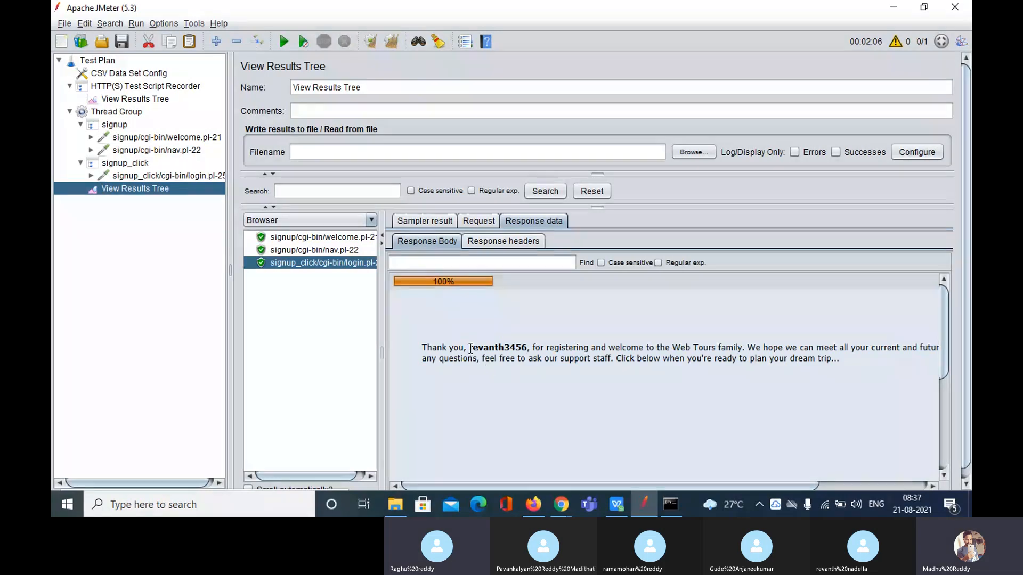
drag(469, 347, 528, 353)
click(528, 352)
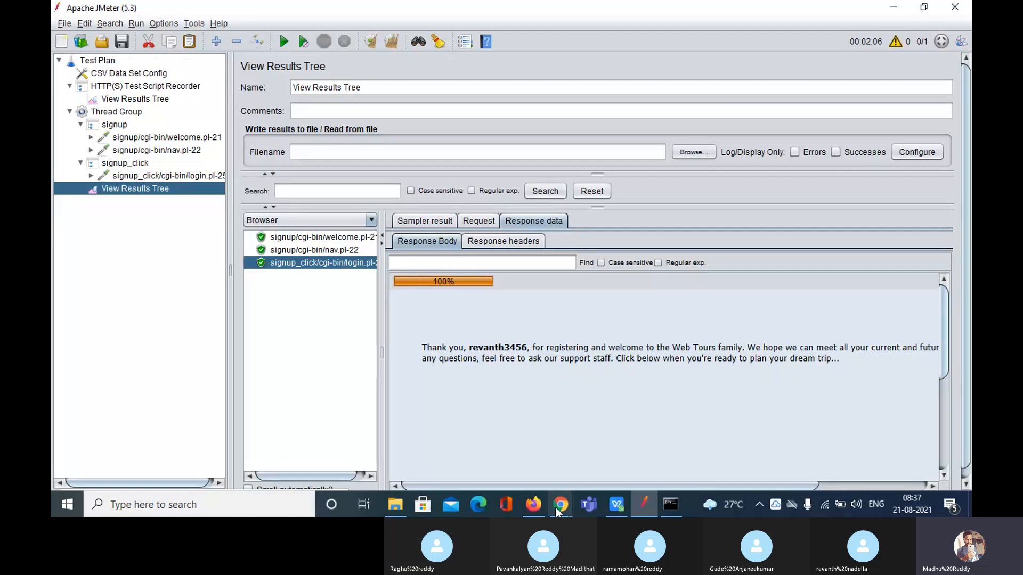
Switch to the HP Web Tours page in Chrome and check the filled-in username
mouse_move(555, 507)
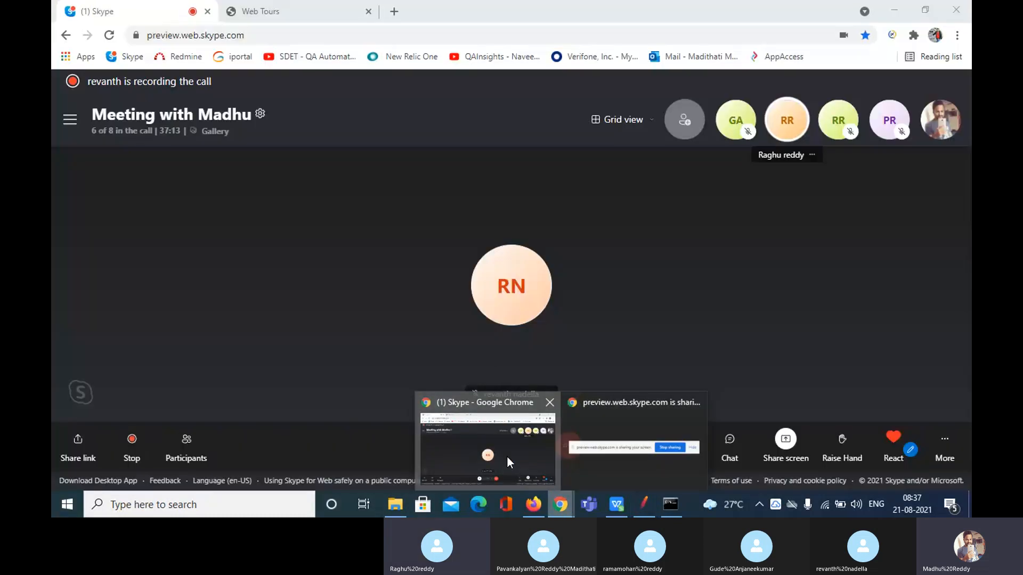
click(506, 456)
click(299, 10)
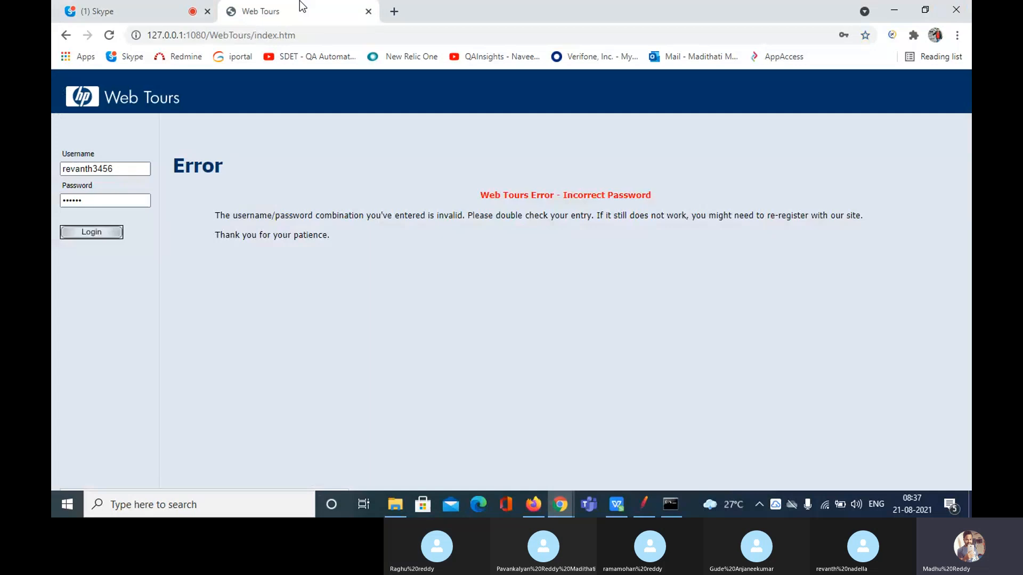
click(119, 170)
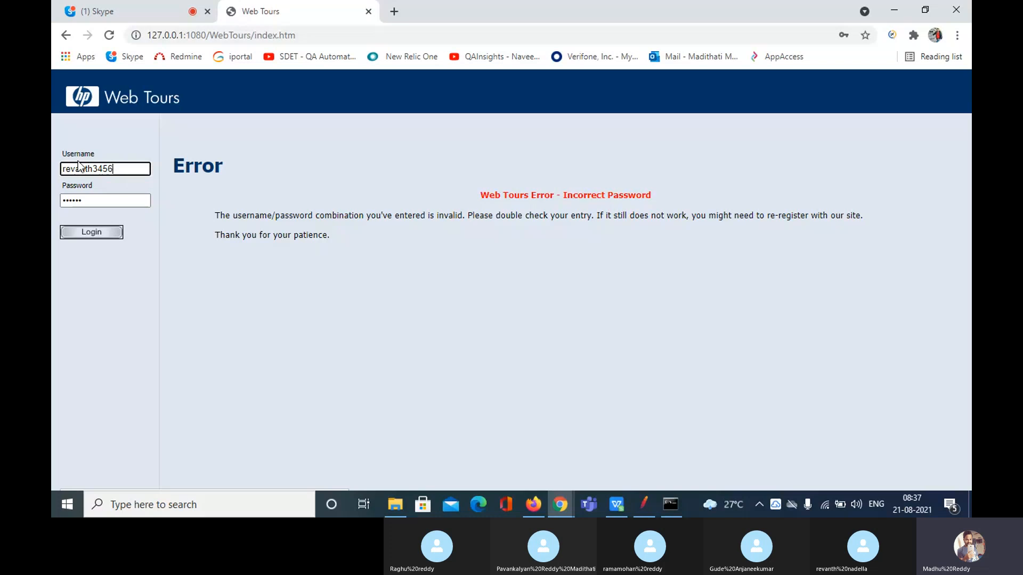
drag(113, 169, 54, 169)
Check the password, log in as the new user, confirm the welcome message, and return to JMeter
key(Tab)
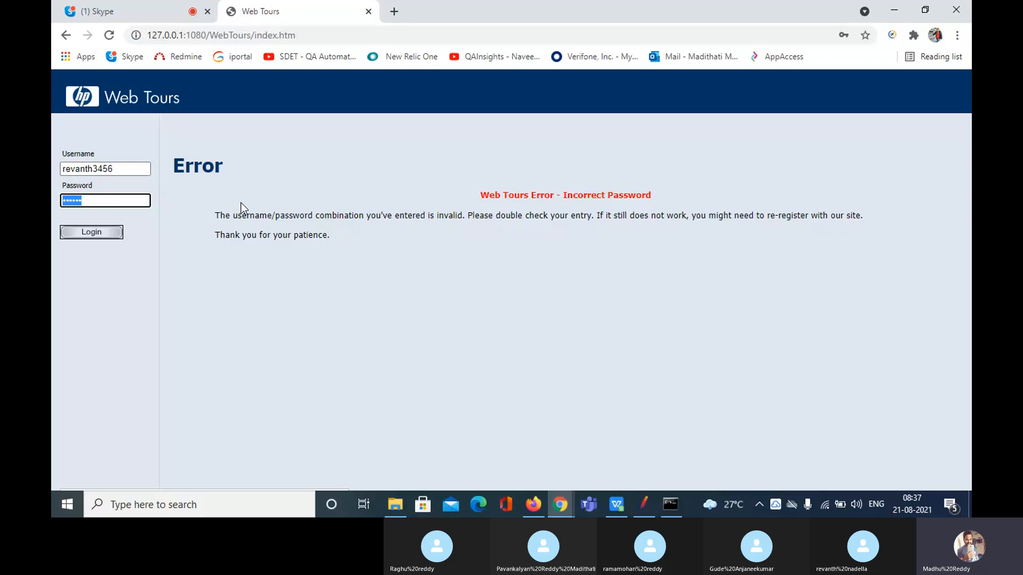
click(130, 202)
click(97, 233)
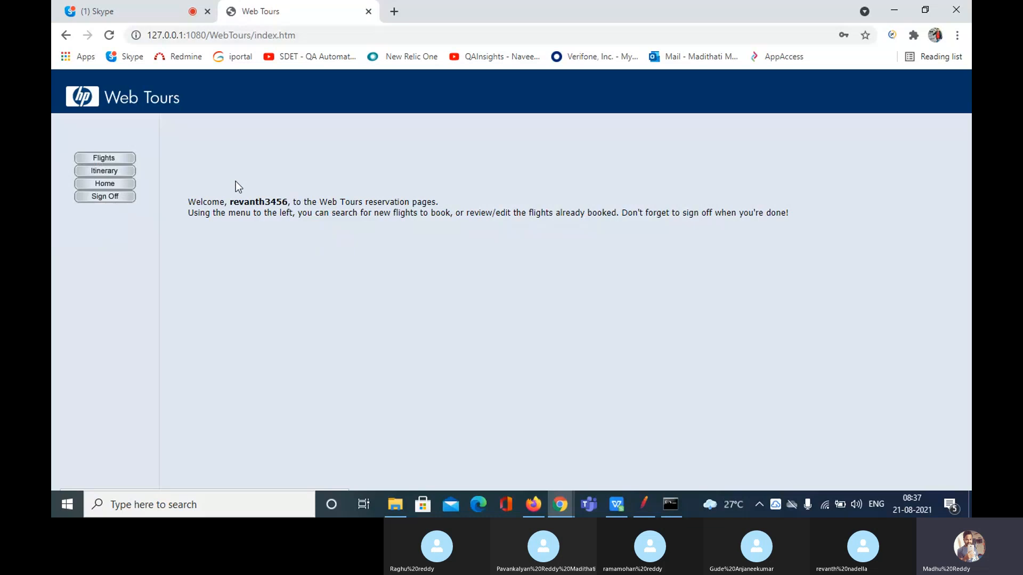
drag(187, 202, 521, 223)
click(551, 270)
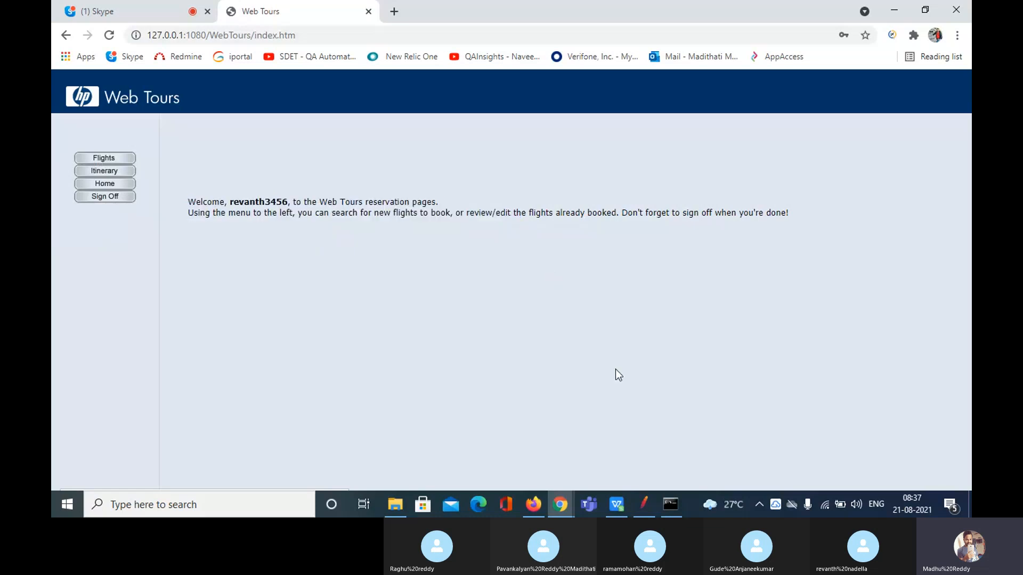
click(650, 506)
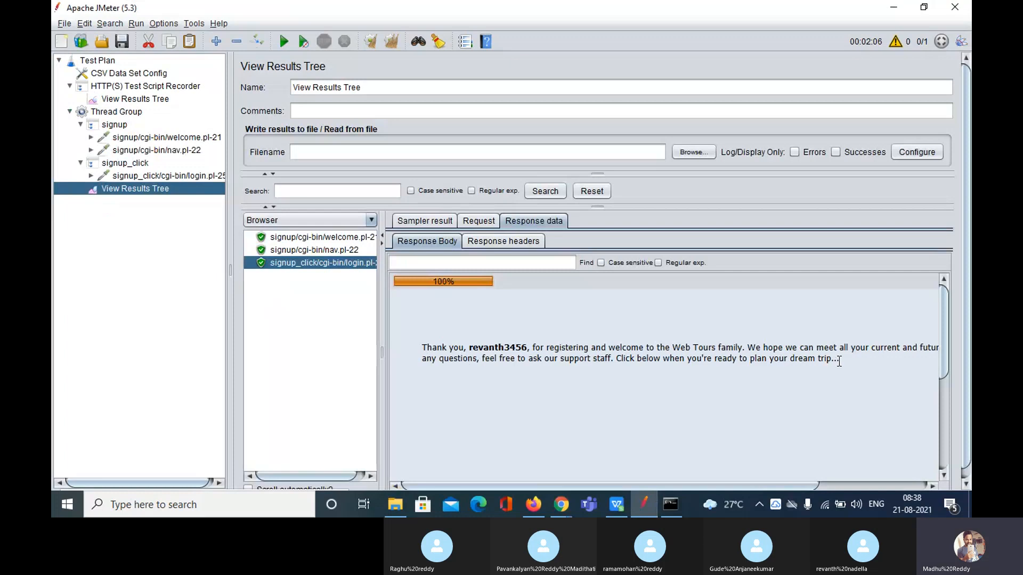
drag(839, 362, 415, 341)
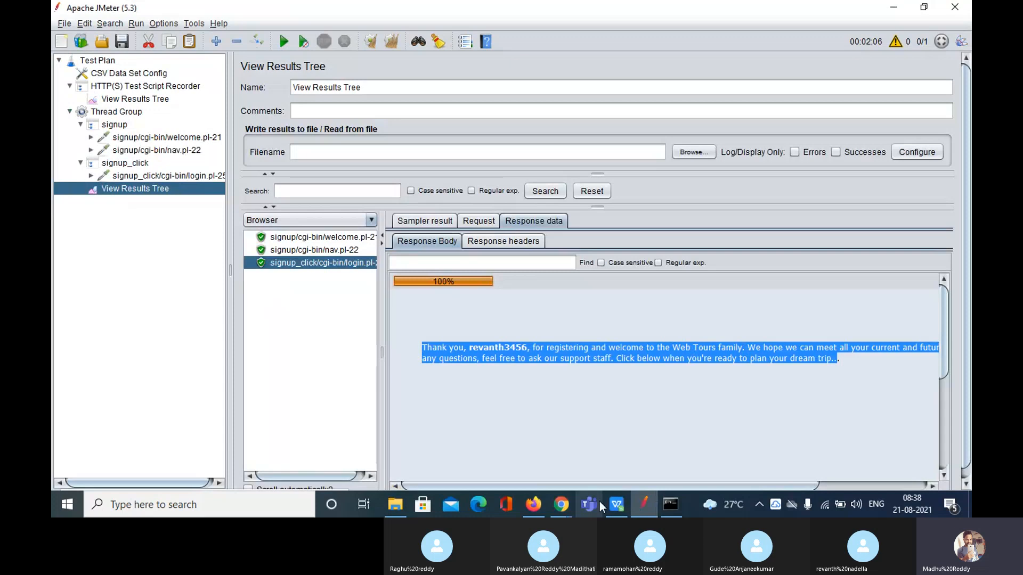
mouse_move(564, 514)
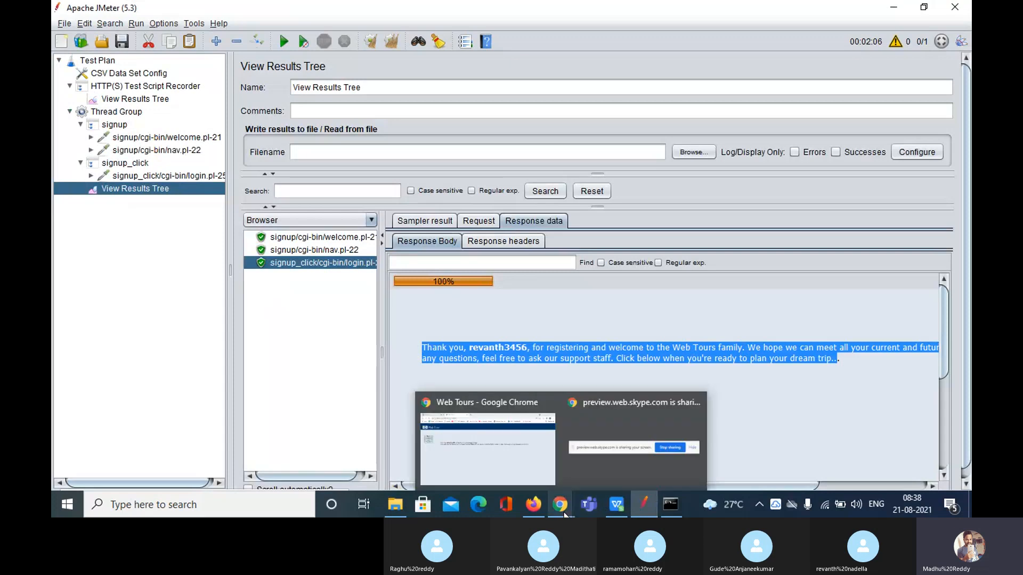
click(559, 506)
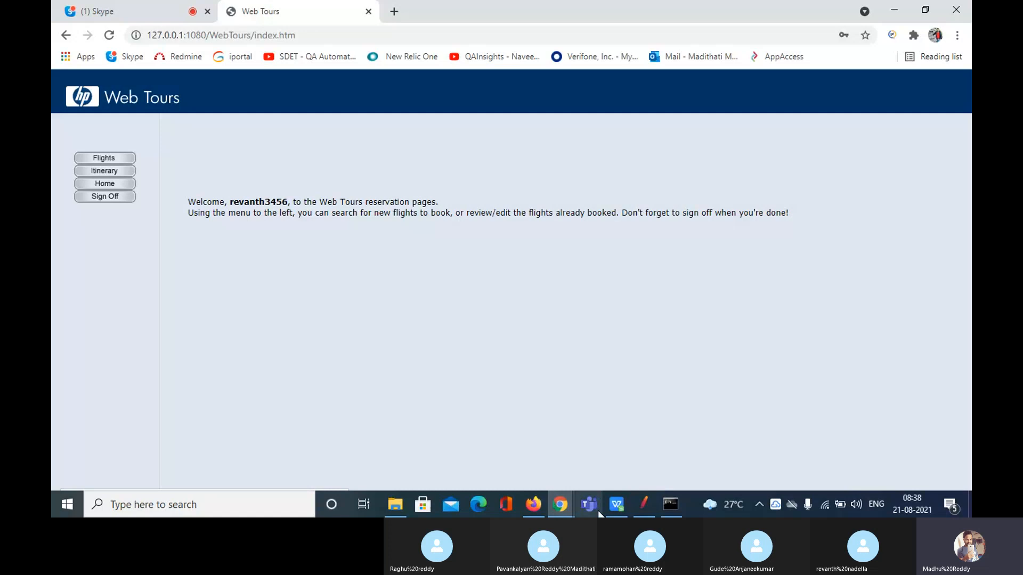
Enter scratch text in testdata_webtours_1.csv cells A3 and A5, then undo it
click(615, 505)
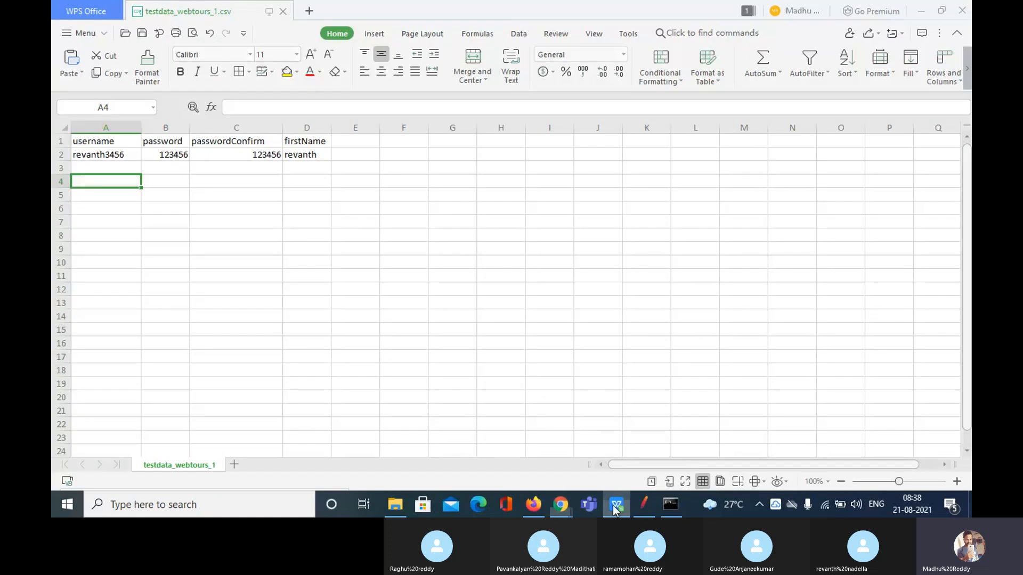
click(112, 168)
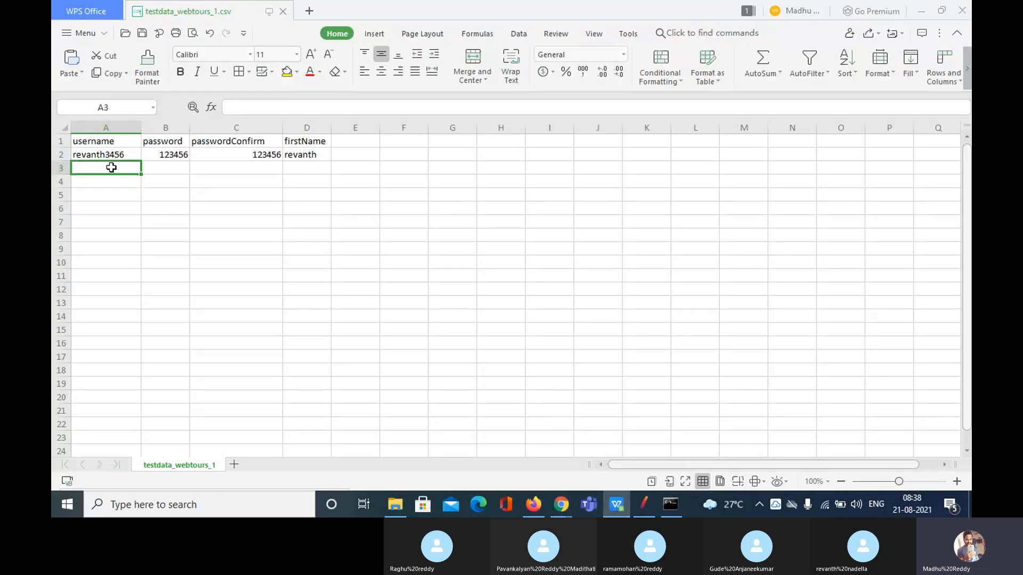
text(hscjascjsjc)
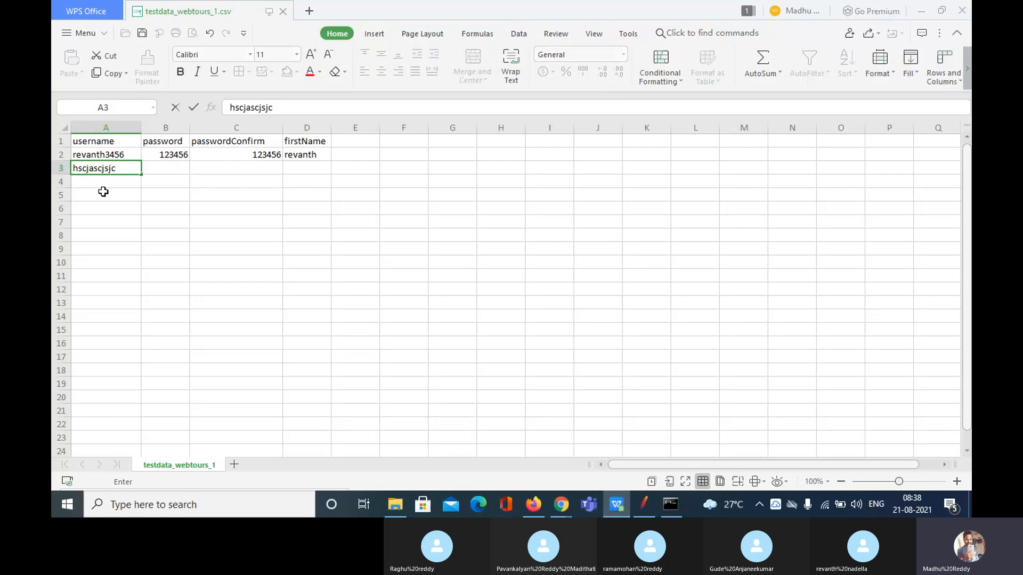
click(103, 192)
text(ANCscSC)
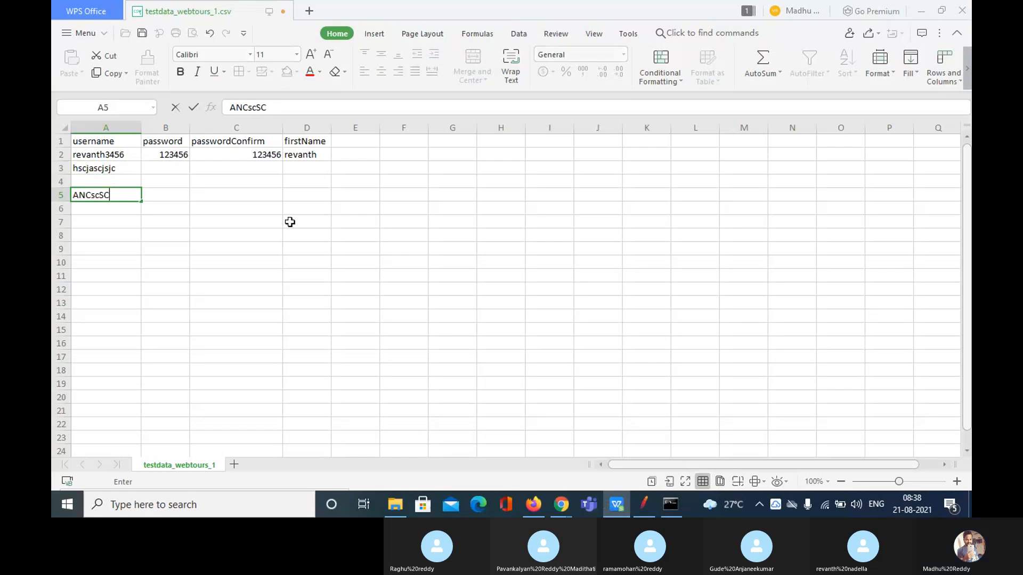
click(289, 222)
key(ctrl+z)
key(ctrl+z)
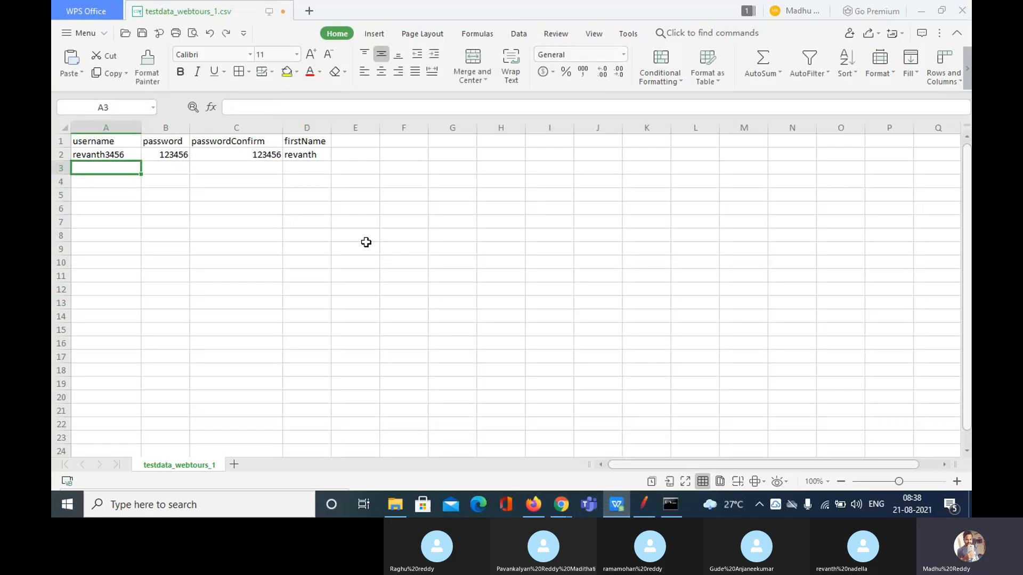
click(366, 242)
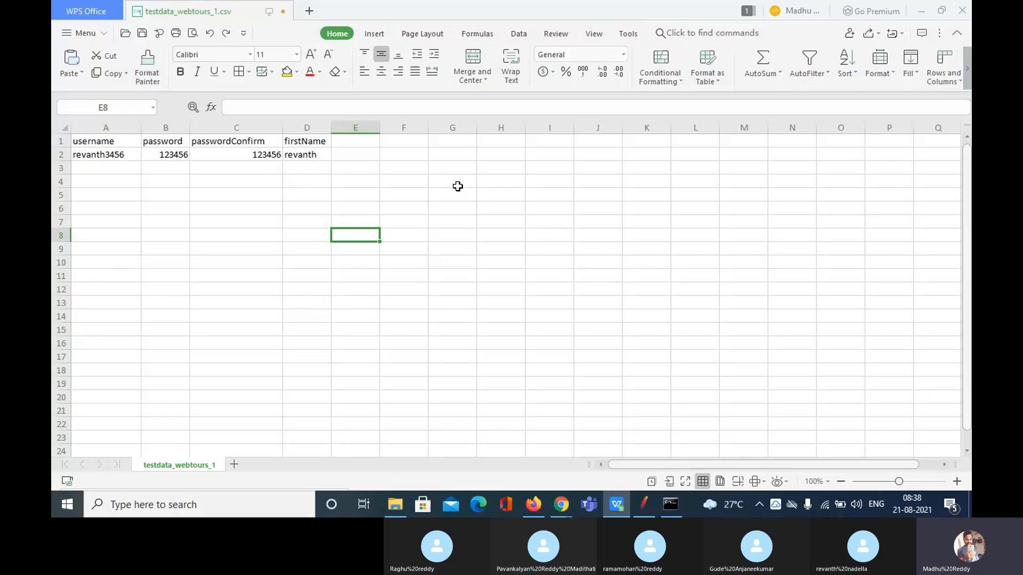
Save testdata_webtours_1.csv in CSV format, then return to the meeting and mute the microphone
key(ctrl+s)
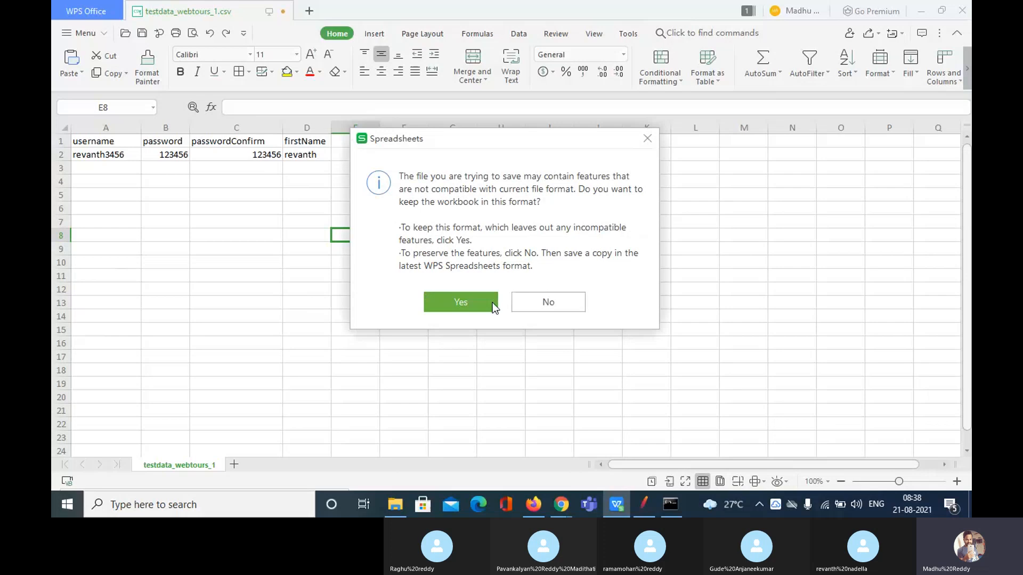
click(483, 302)
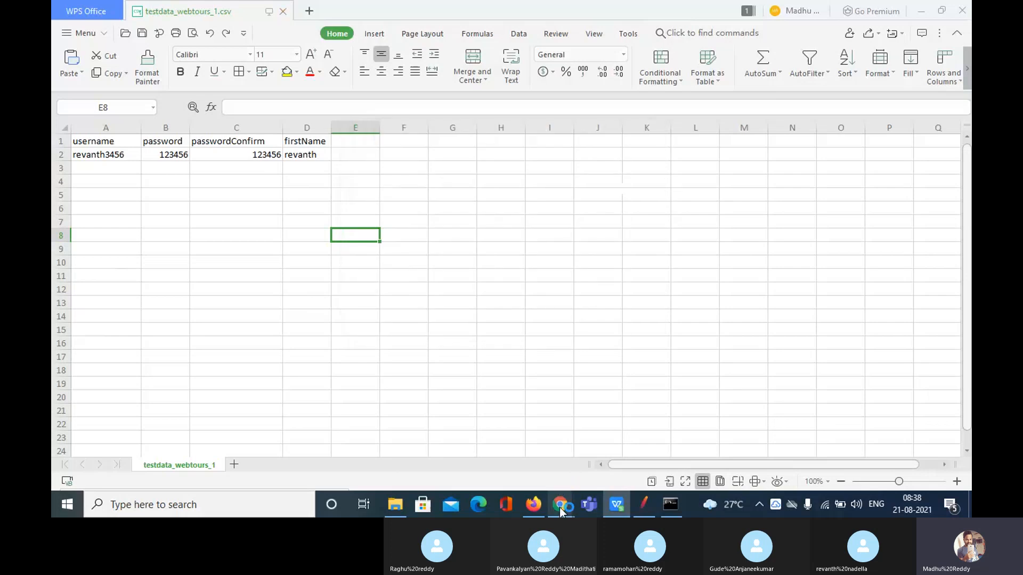
mouse_move(561, 511)
click(492, 451)
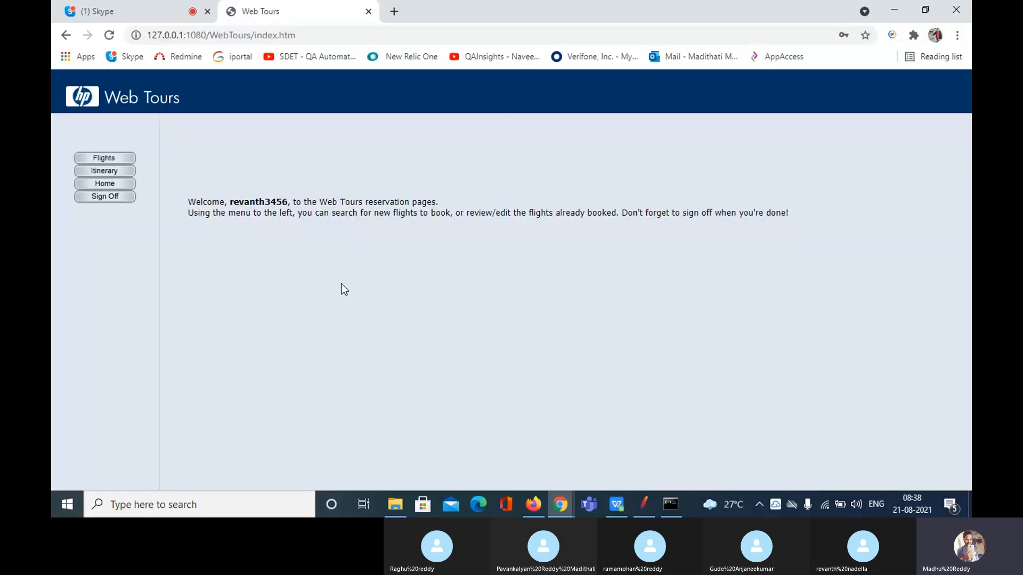
click(140, 11)
click(460, 452)
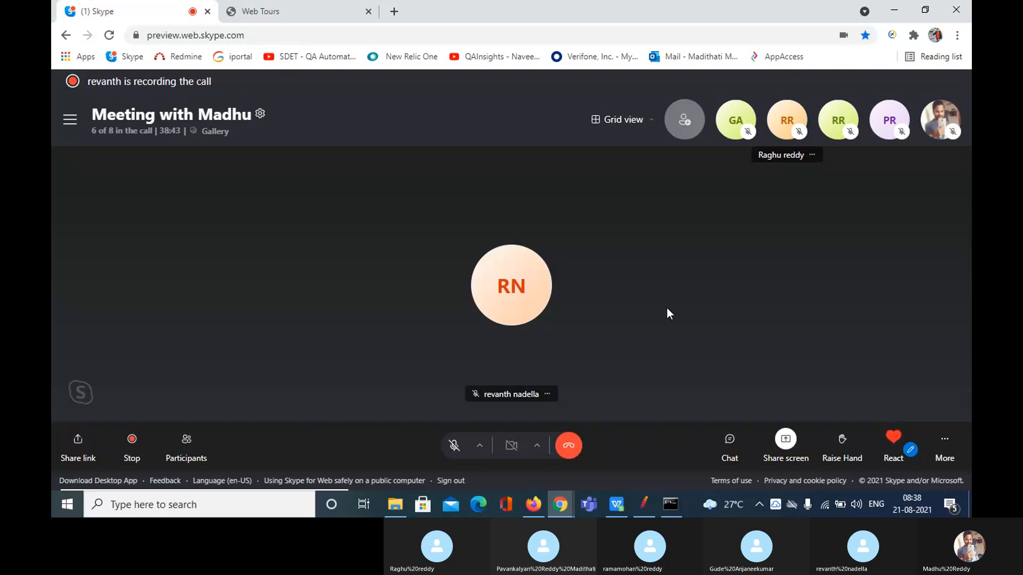
Unmute the Skype microphone and bring up testdata_webtours_1.csv in WPS Office
click(454, 446)
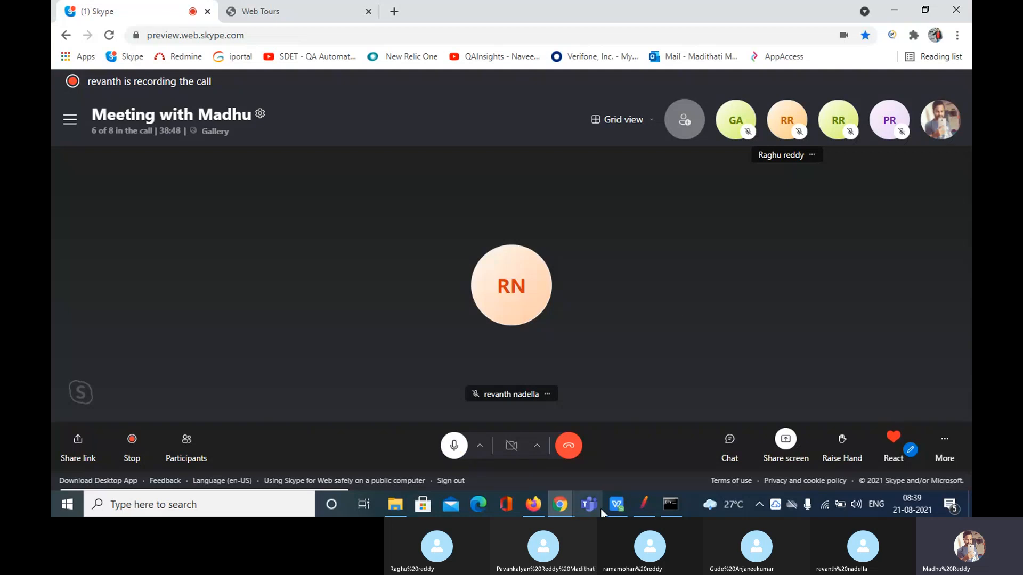
click(617, 505)
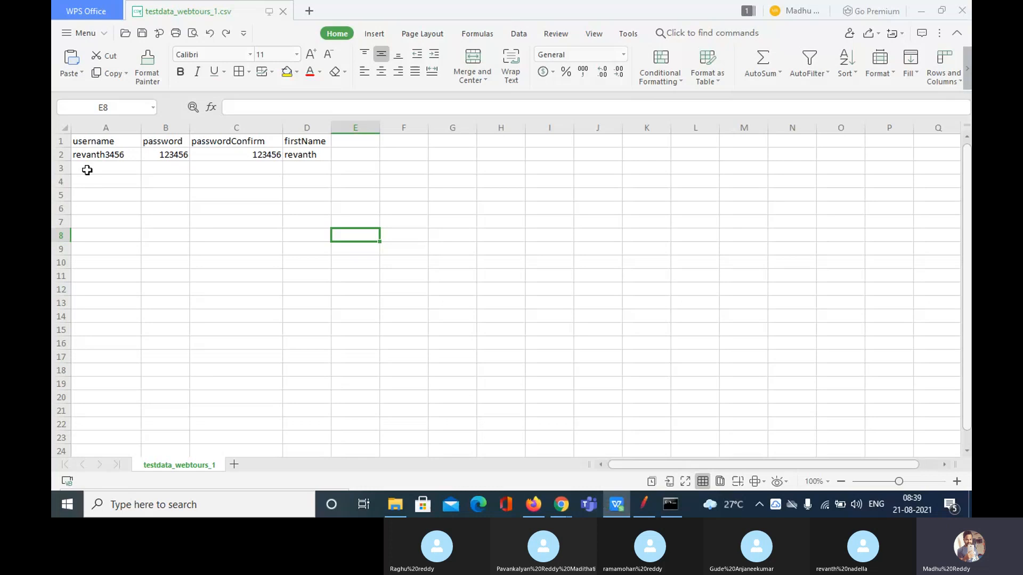
Select cells A3–A19, save testdata_webtours_1.csv in CSV format, and return to JMeter
drag(88, 168, 95, 378)
click(95, 378)
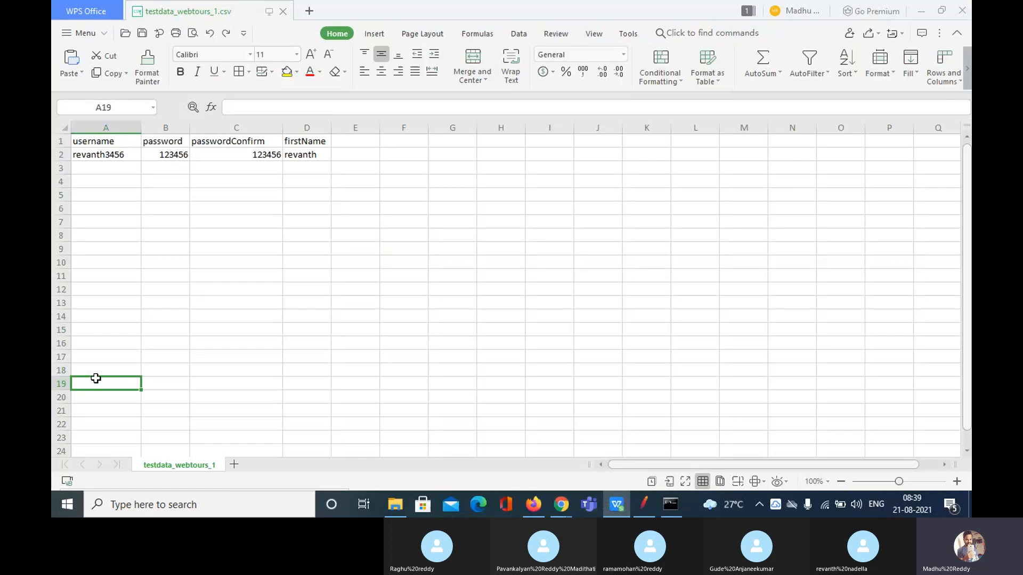
key(ctrl+s)
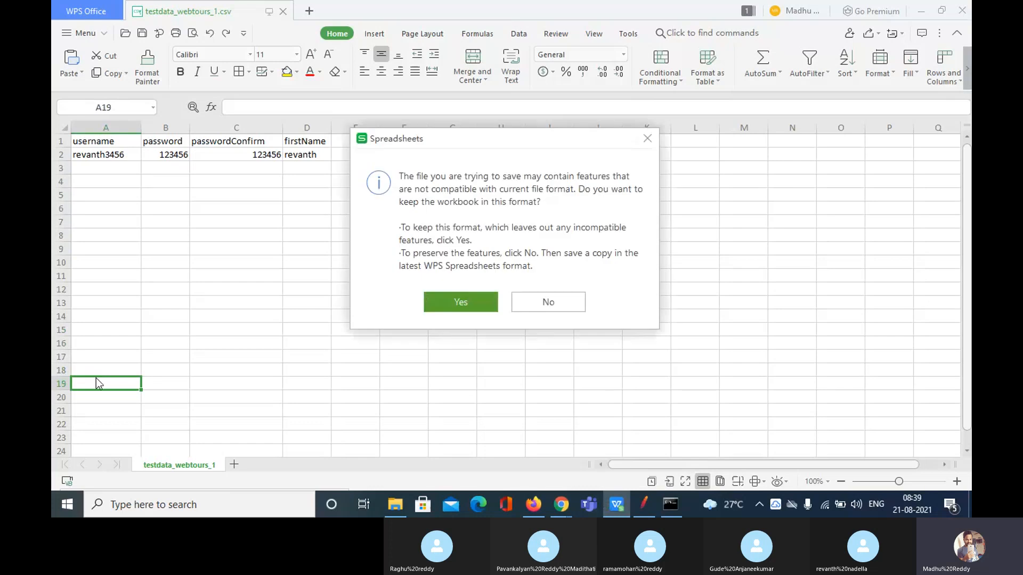
click(460, 306)
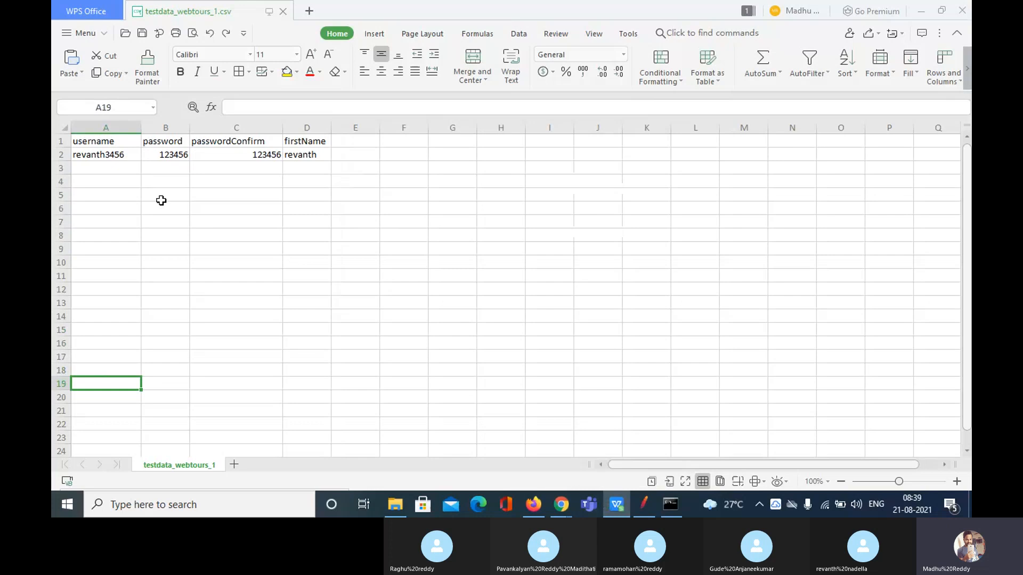
click(647, 501)
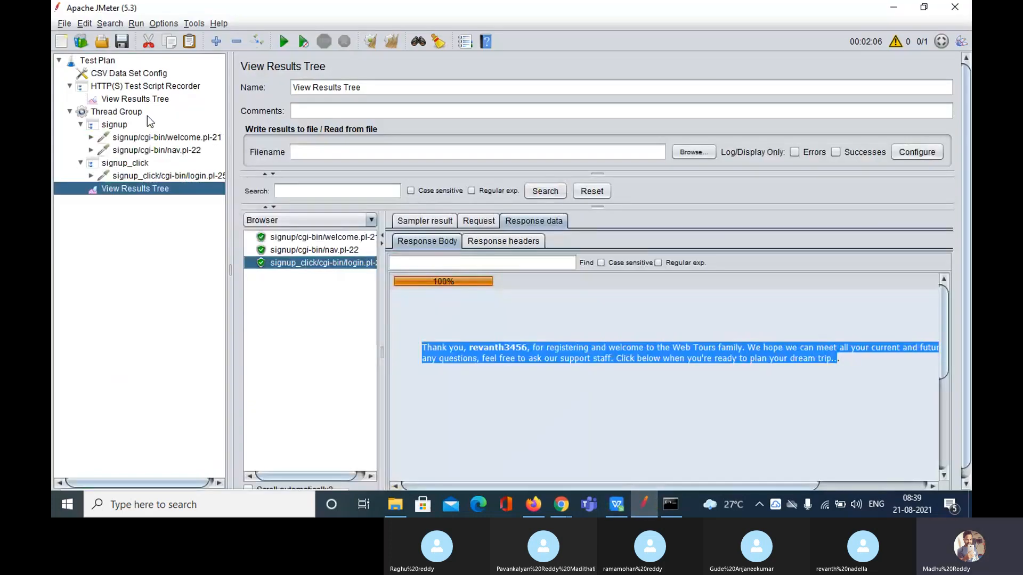
Add a Counter config element to the Test Plan and move it under CSV Data Set Config
click(105, 62)
right_click(105, 62)
mouse_move(119, 70)
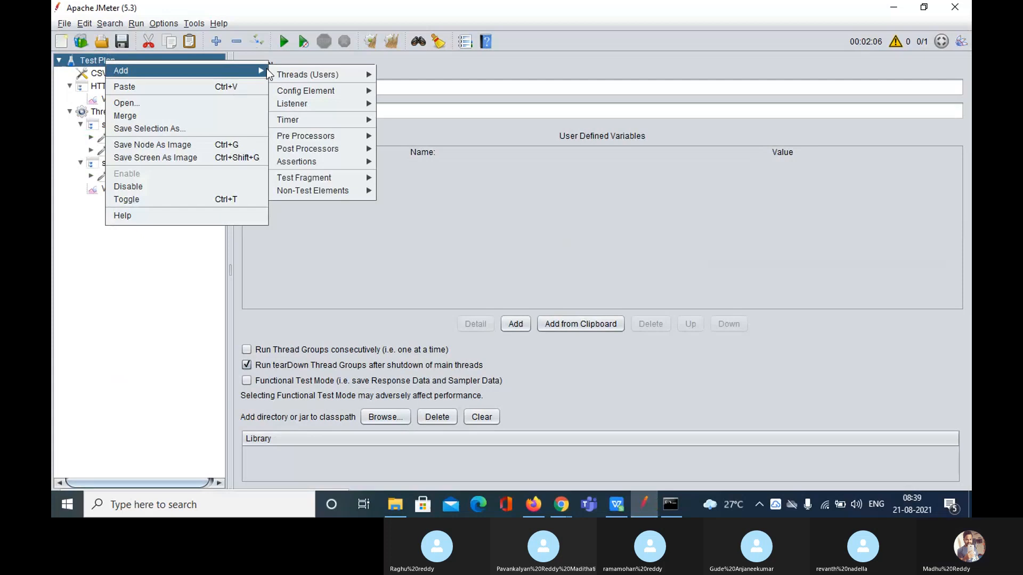
mouse_move(324, 74)
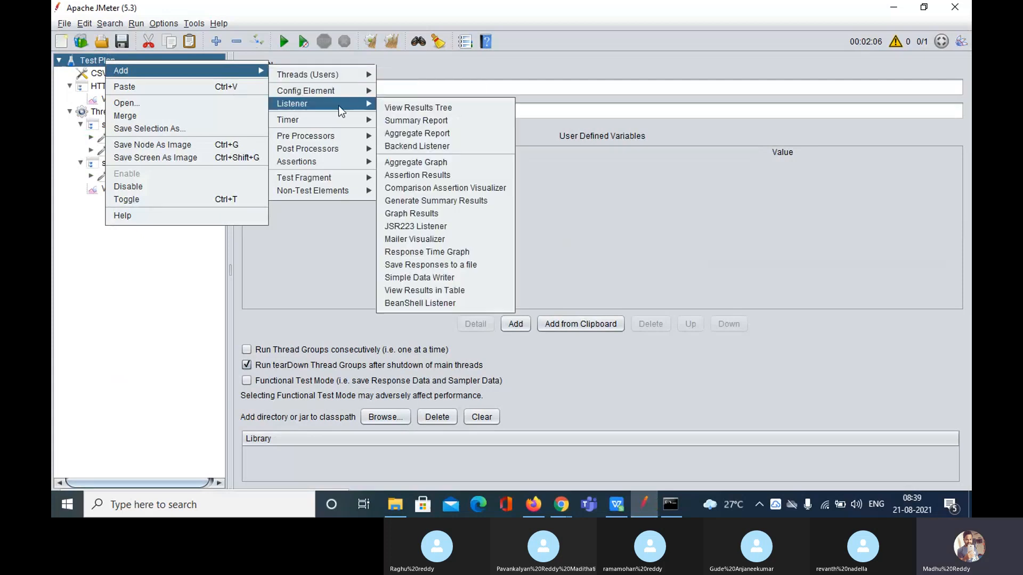
mouse_move(341, 91)
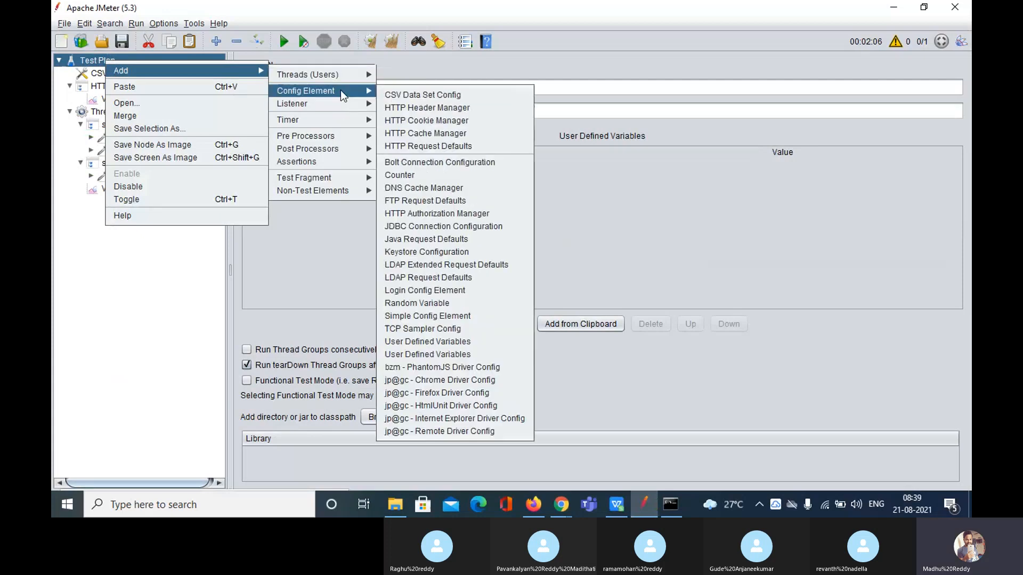
click(443, 174)
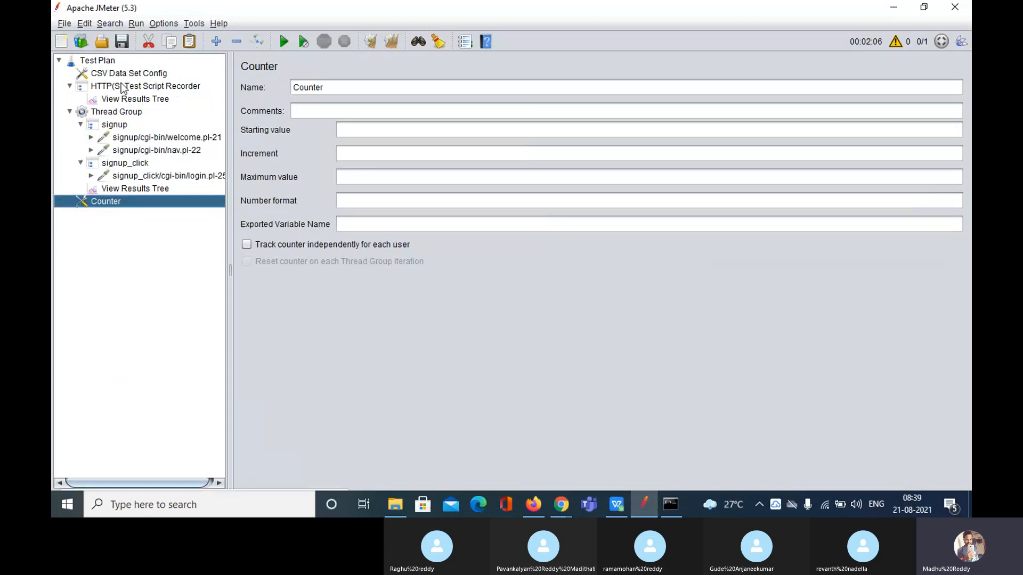
drag(100, 201, 116, 76)
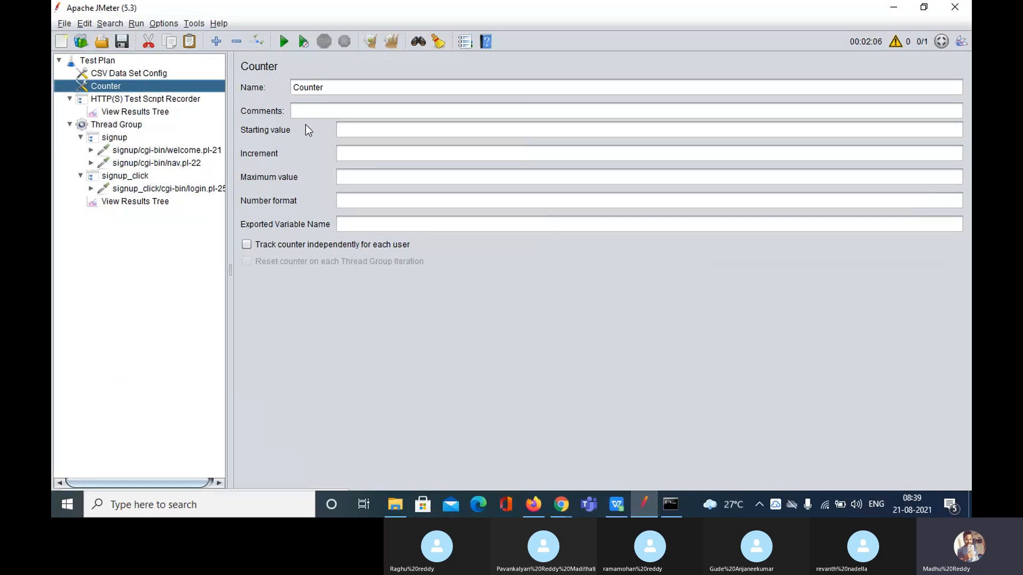
Review the signup_click controller's login request parameters, then return to the Counter
click(339, 88)
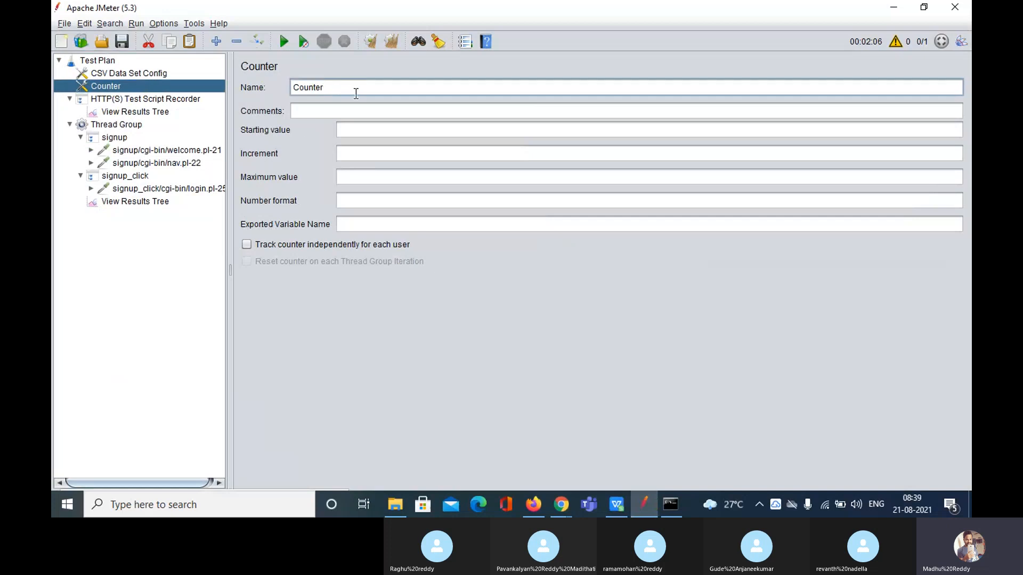
click(132, 177)
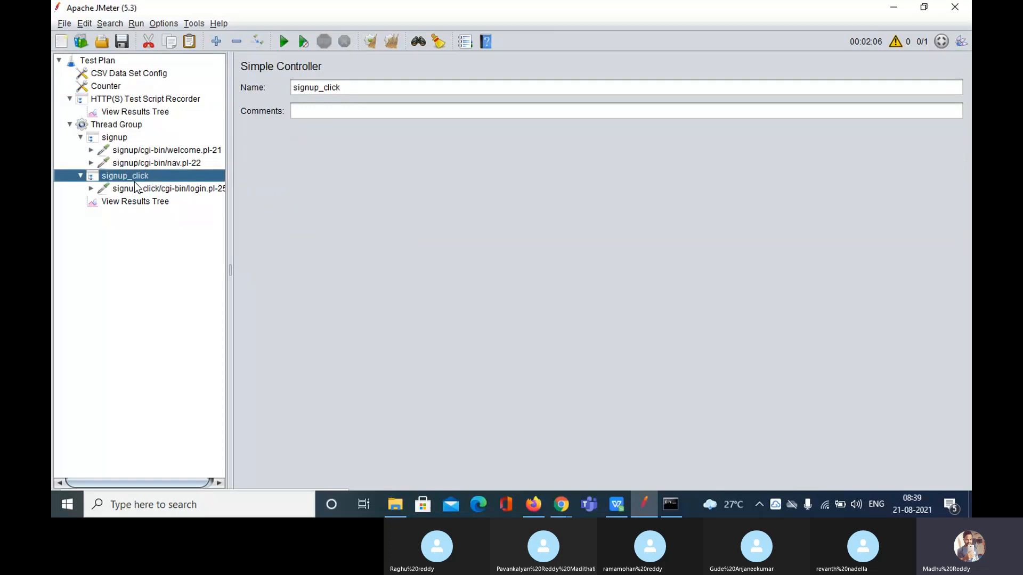
click(136, 188)
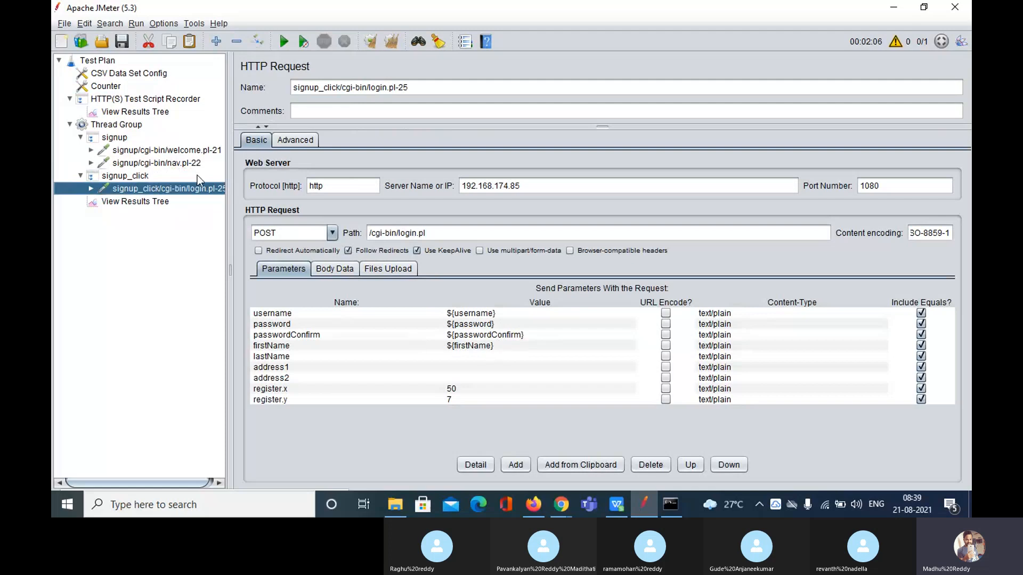
click(112, 88)
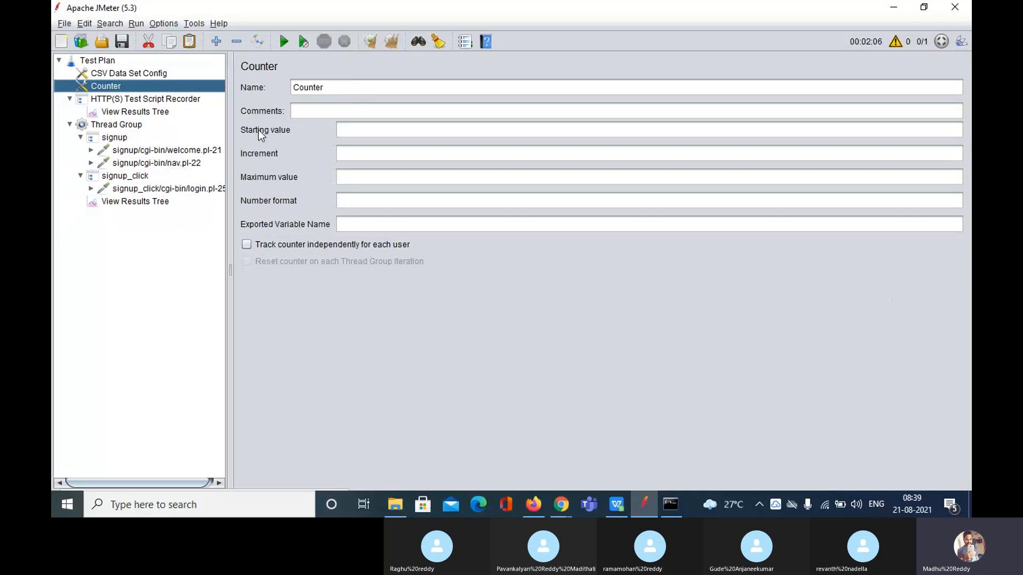
Name the counter Counter_USERNAME with start 1, increment 1, maximum 1000, format hce01
click(326, 88)
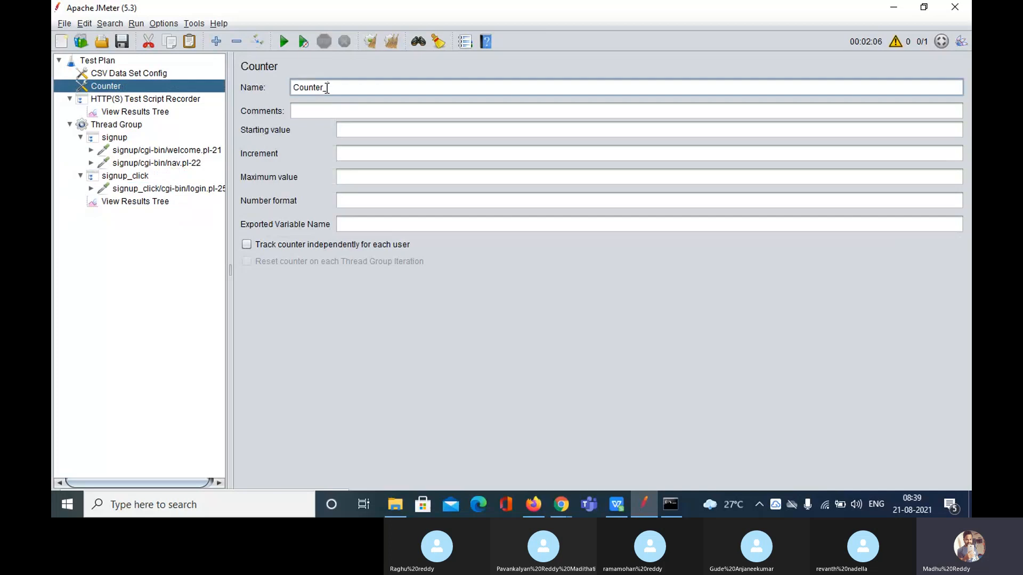
text(_USERNAME)
click(377, 135)
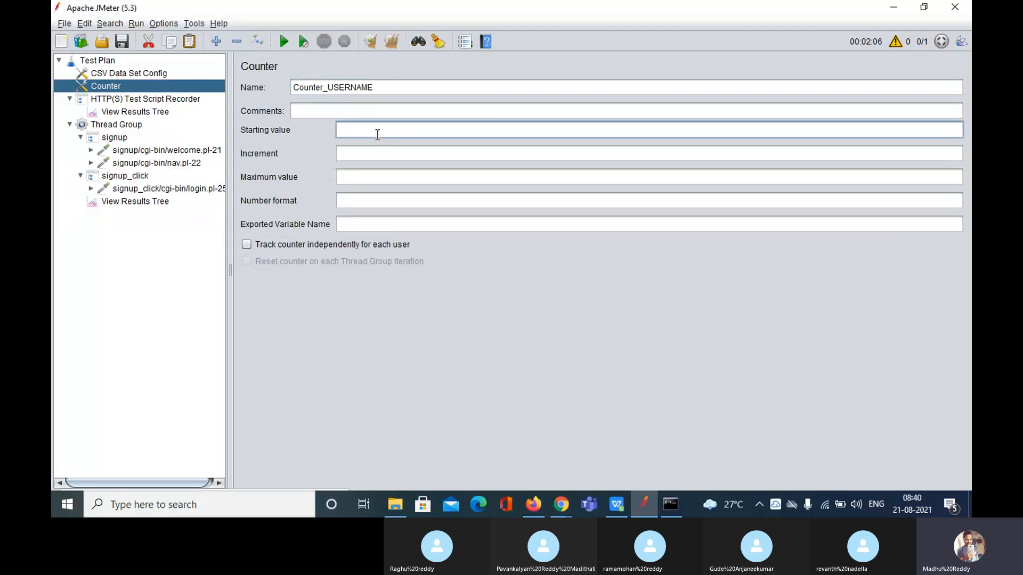
text(1)
click(375, 155)
text(1)
click(375, 177)
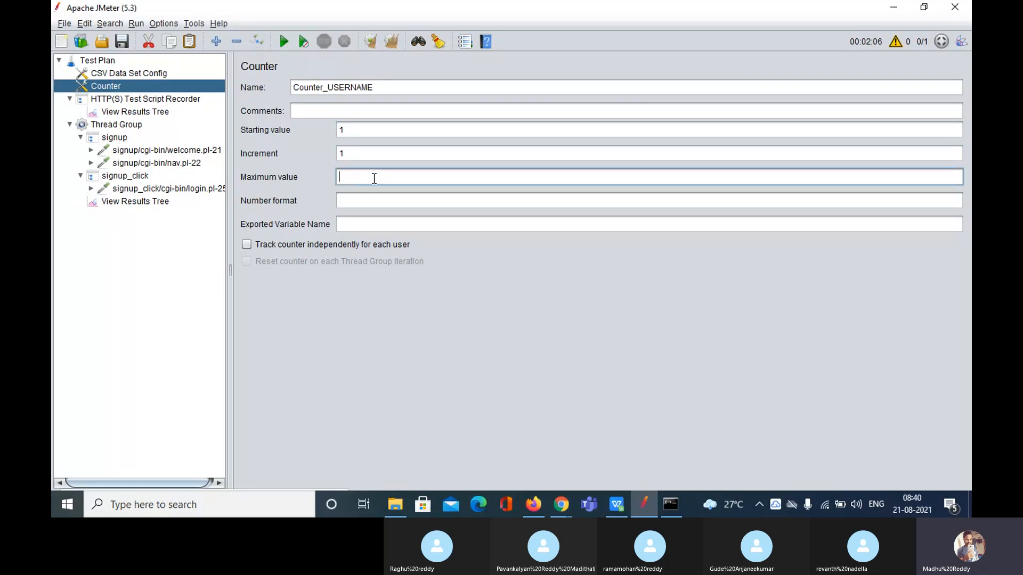
text(1000)
click(368, 201)
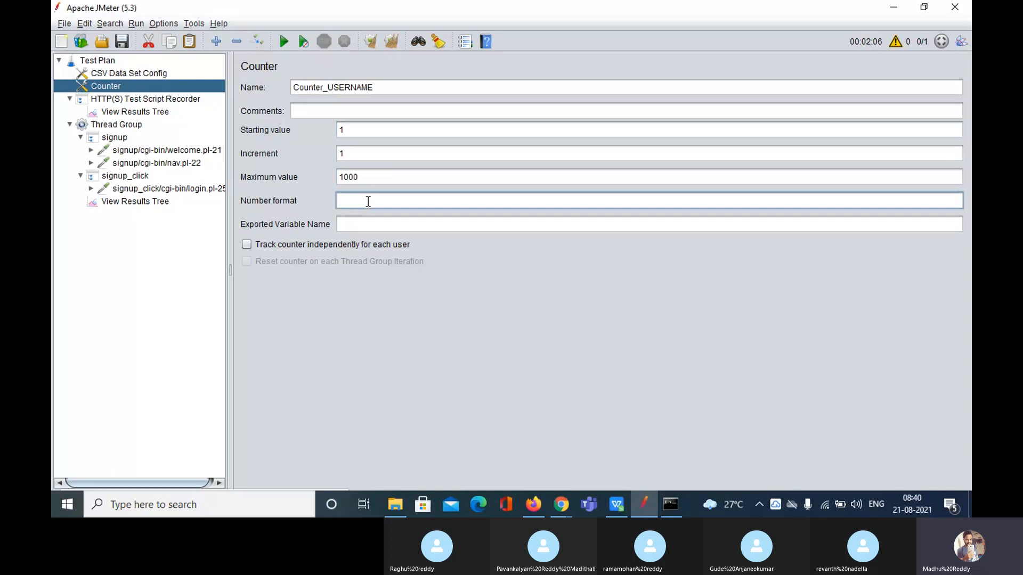
text(hce01)
Check the variable name inside the login request's ${username} parameter value
drag(368, 201, 340, 202)
click(391, 206)
drag(363, 202, 338, 201)
click(369, 222)
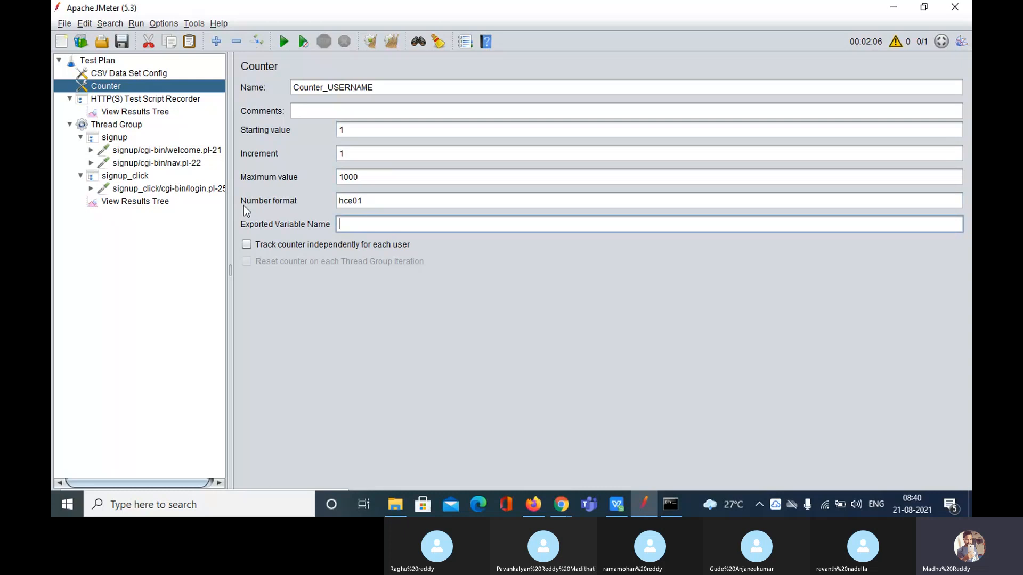
click(159, 189)
click(480, 314)
click(479, 315)
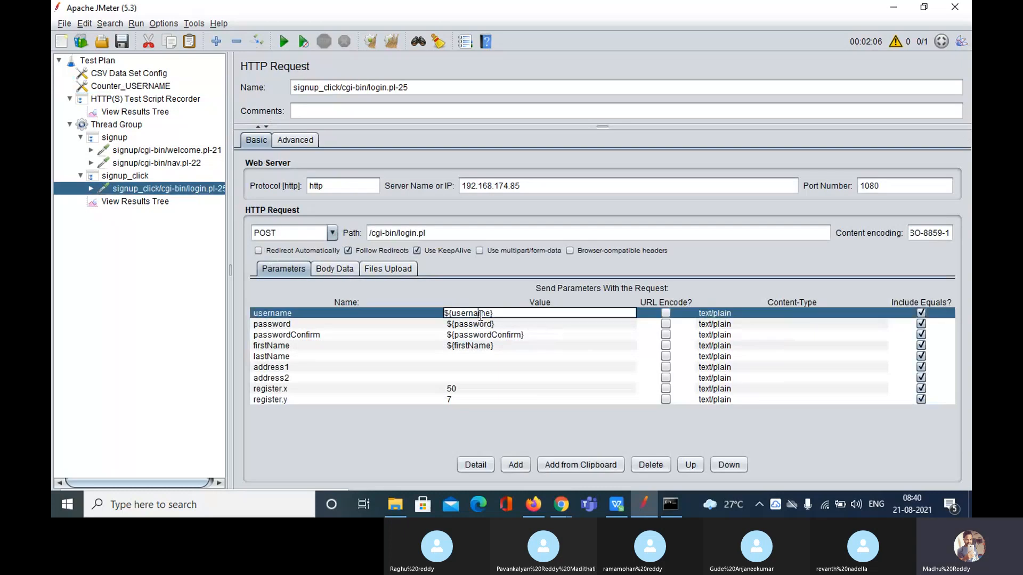
drag(488, 314, 453, 314)
click(121, 86)
Set the exported variable name to username and cross-check it against the login request
click(372, 228)
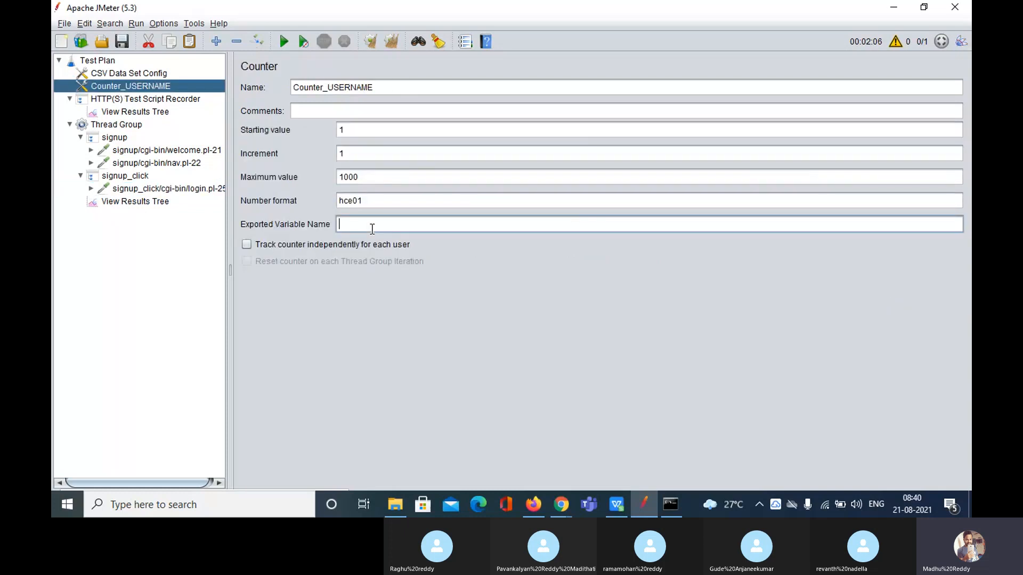
text(username)
drag(409, 228, 333, 224)
click(401, 231)
double_click(392, 228)
click(167, 189)
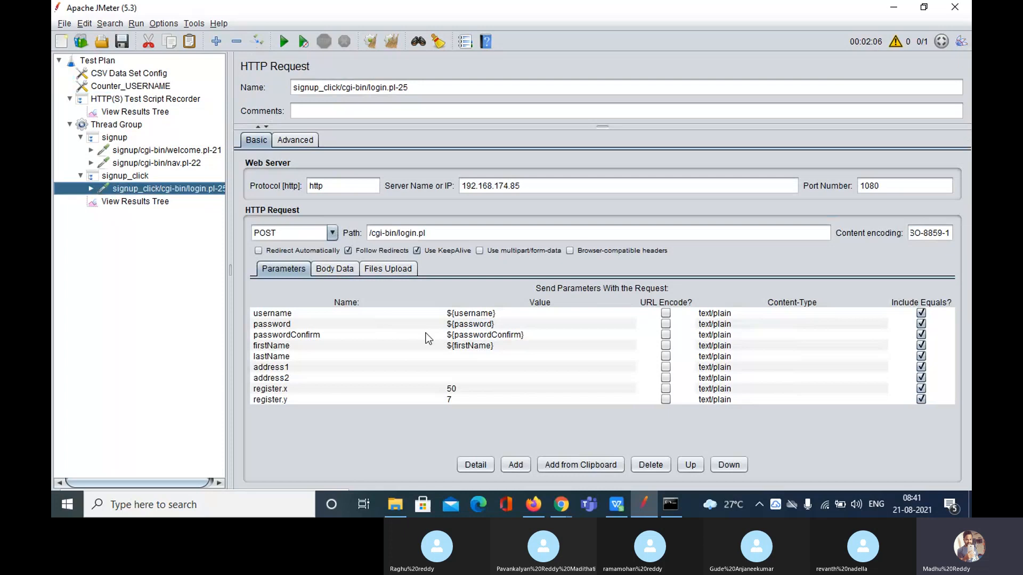
double_click(476, 318)
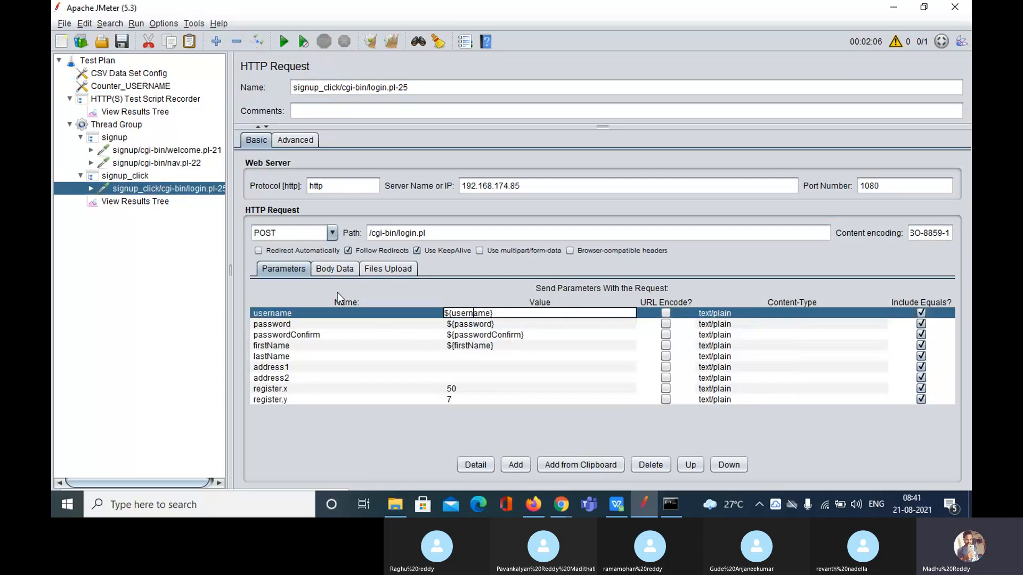
click(139, 202)
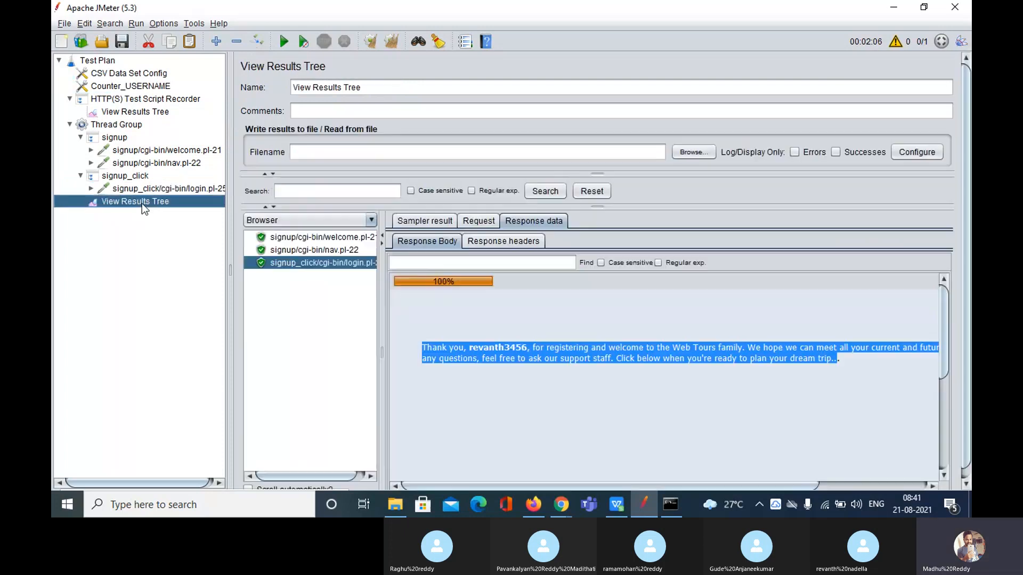
click(125, 86)
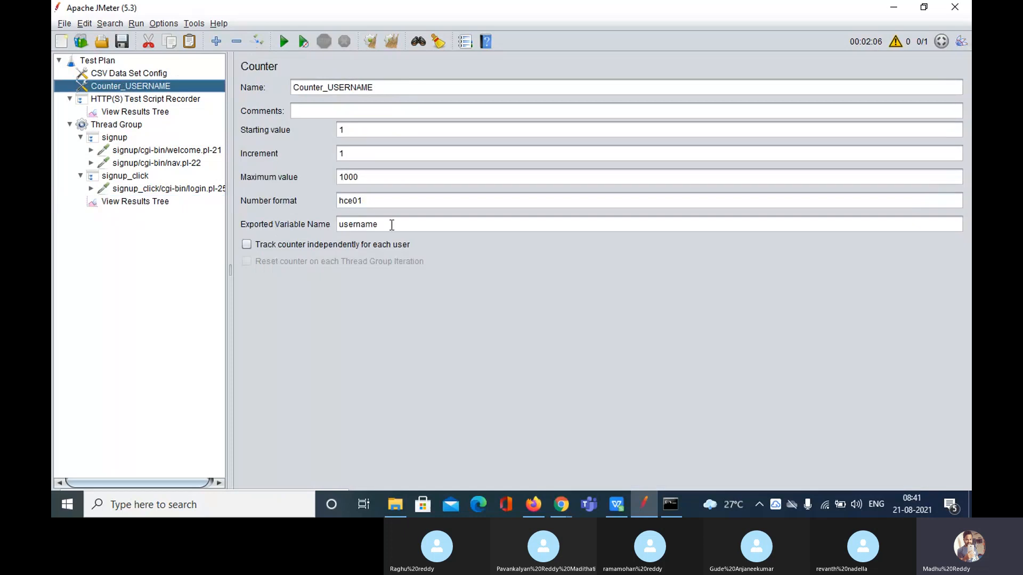
click(133, 189)
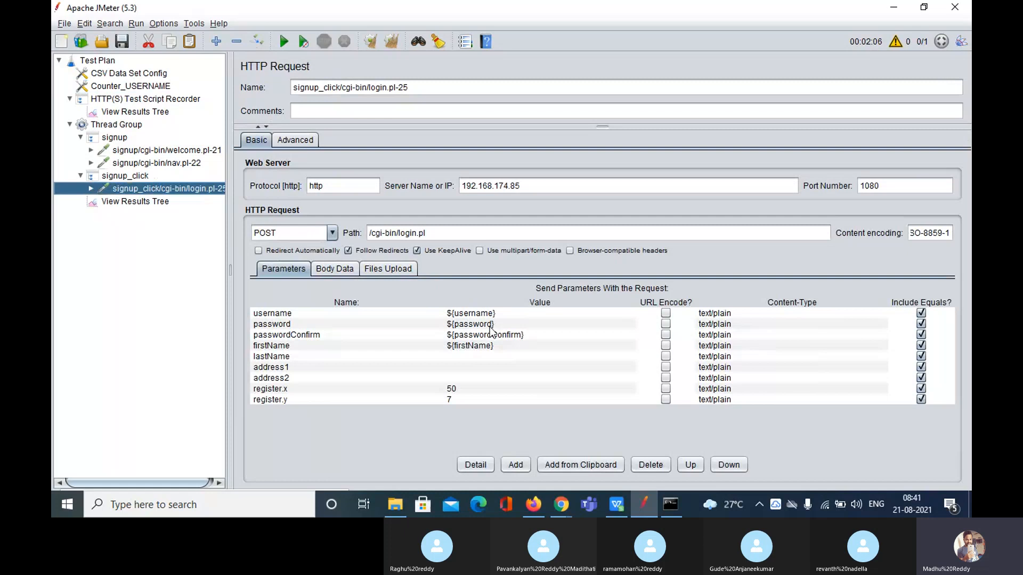
Add a second Counter to the Test Plan, placed under Counter_USERNAME
right_click(103, 61)
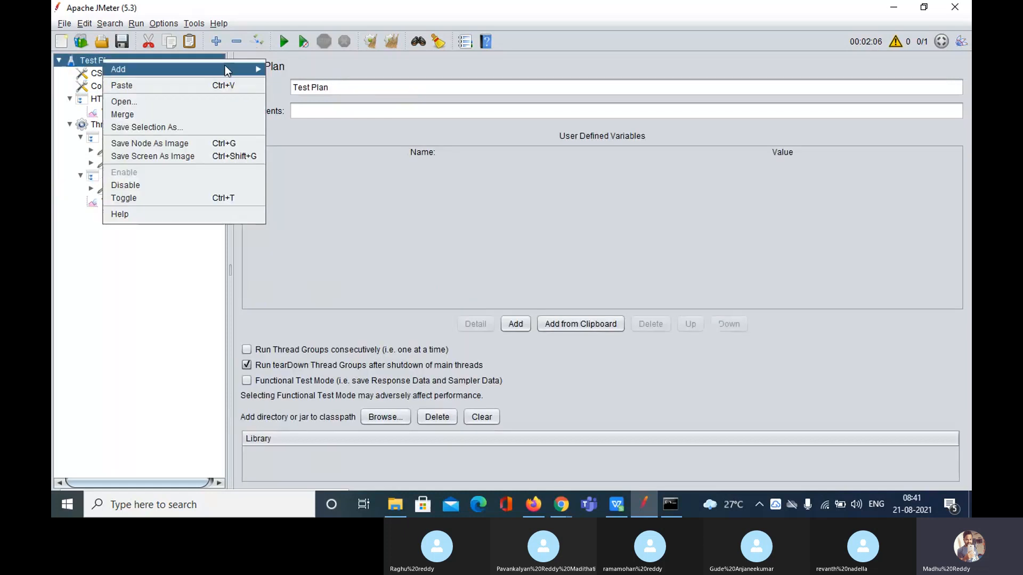
click(225, 68)
mouse_move(306, 89)
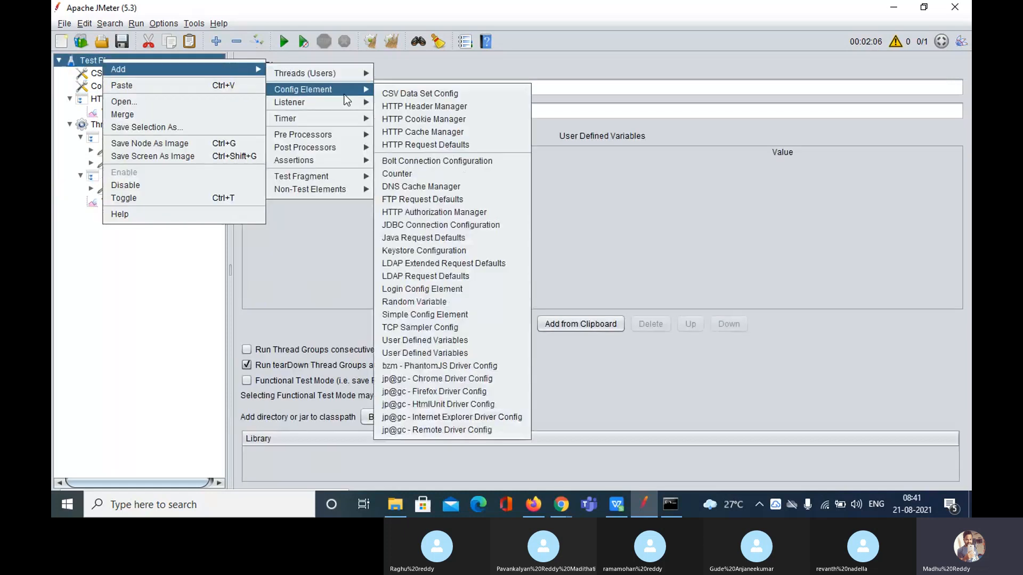
click(422, 173)
drag(110, 217, 107, 92)
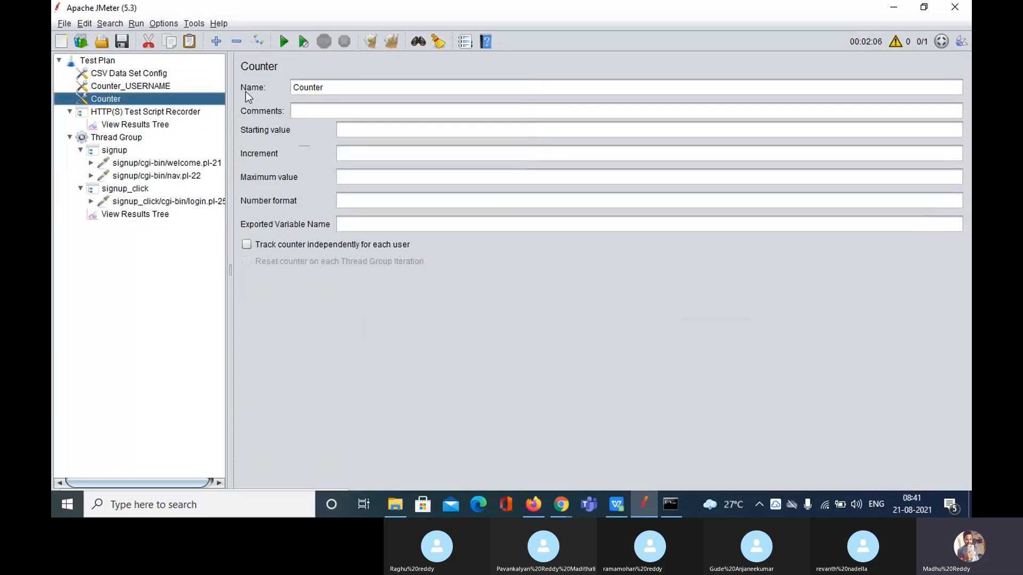
Name it Counter_password with start 1, increment 1, maximum 1000, format zcdhl
click(336, 90)
text(_)
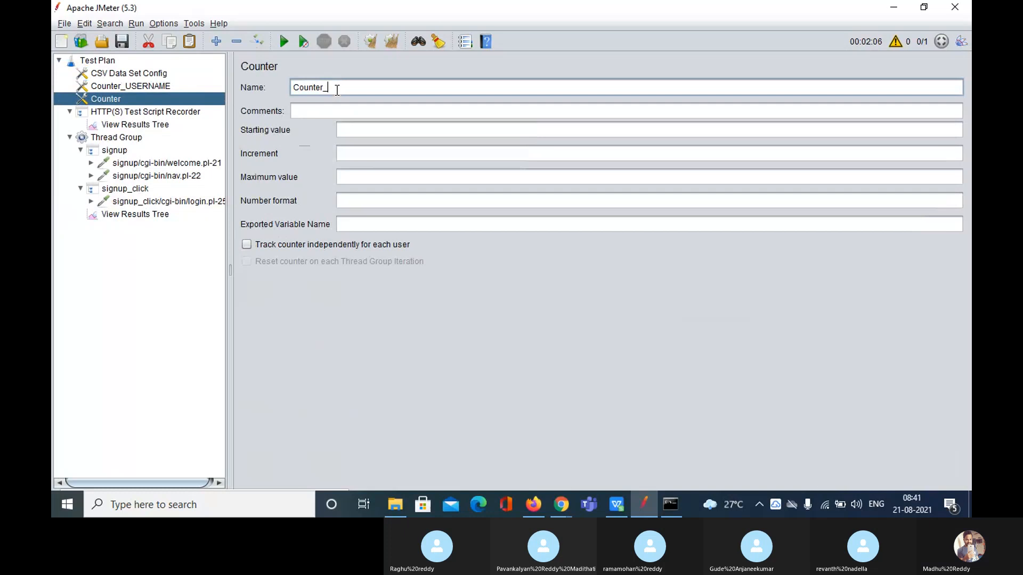
text(password)
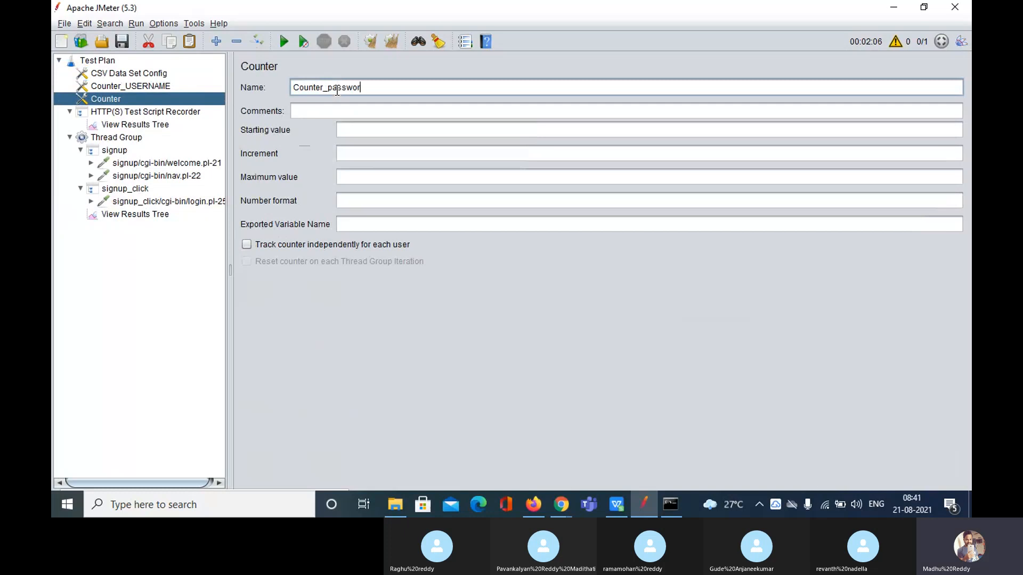
click(368, 132)
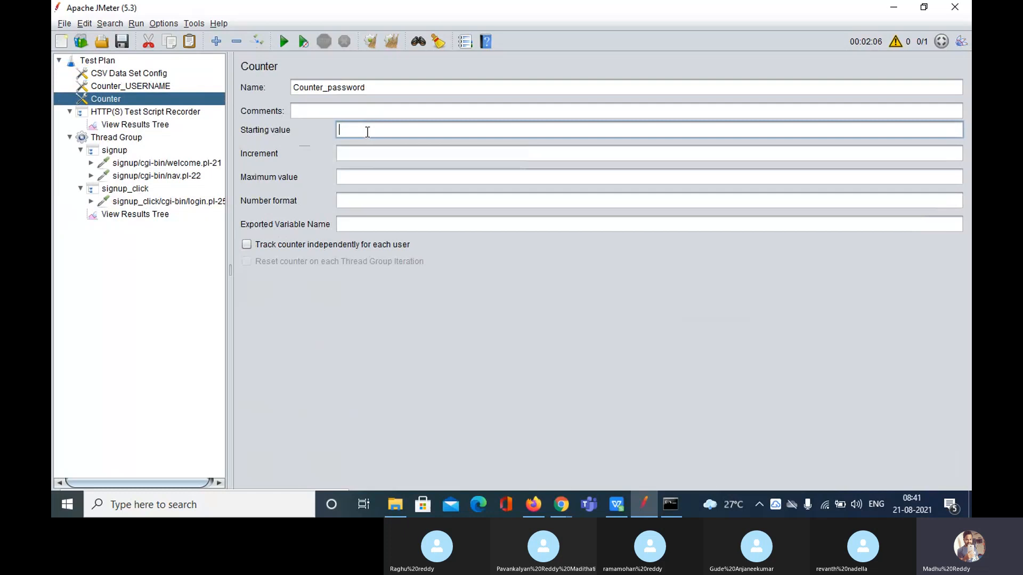
text(1)
click(366, 153)
text(1)
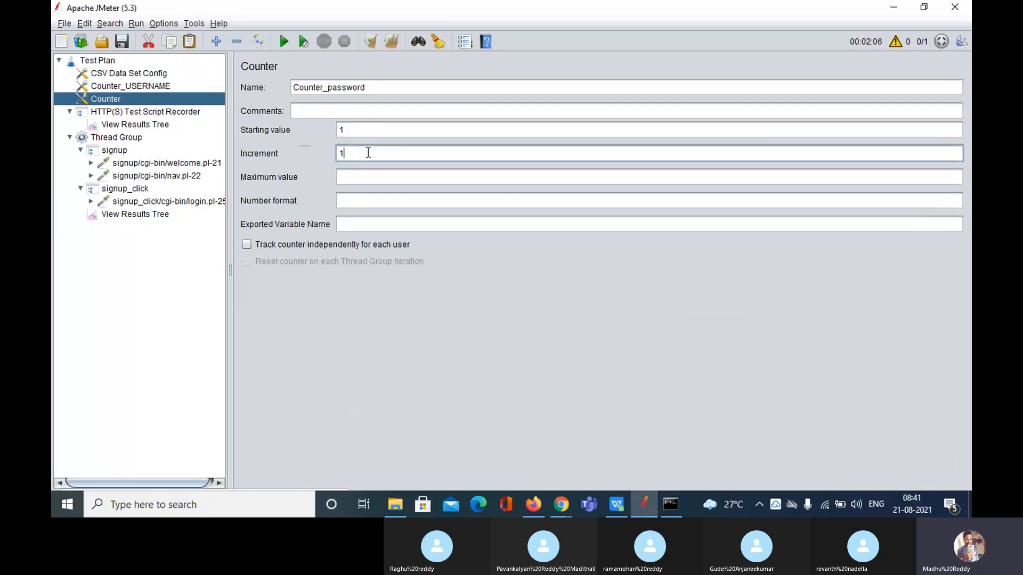
click(364, 177)
text(100)
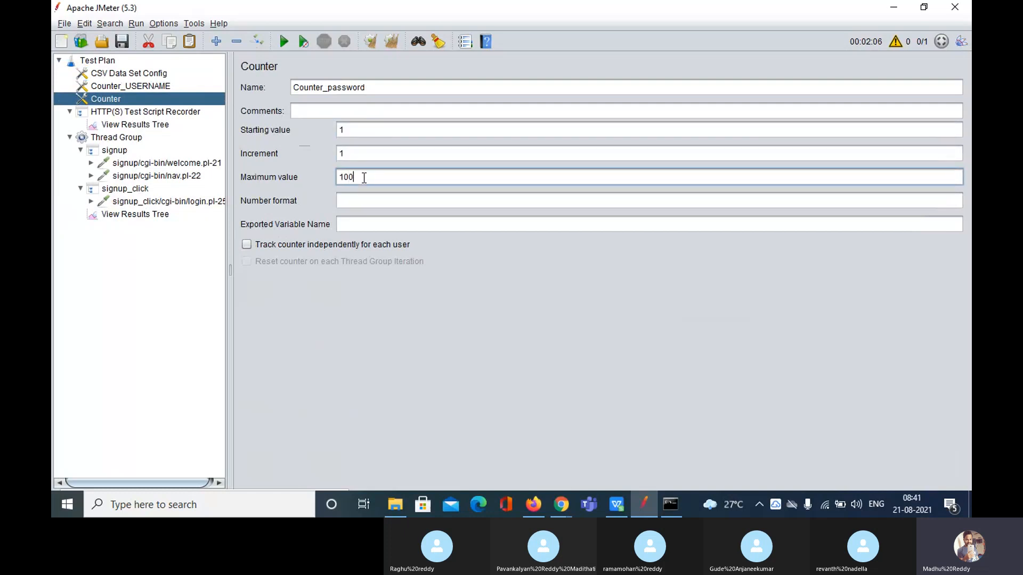
text(0)
click(368, 202)
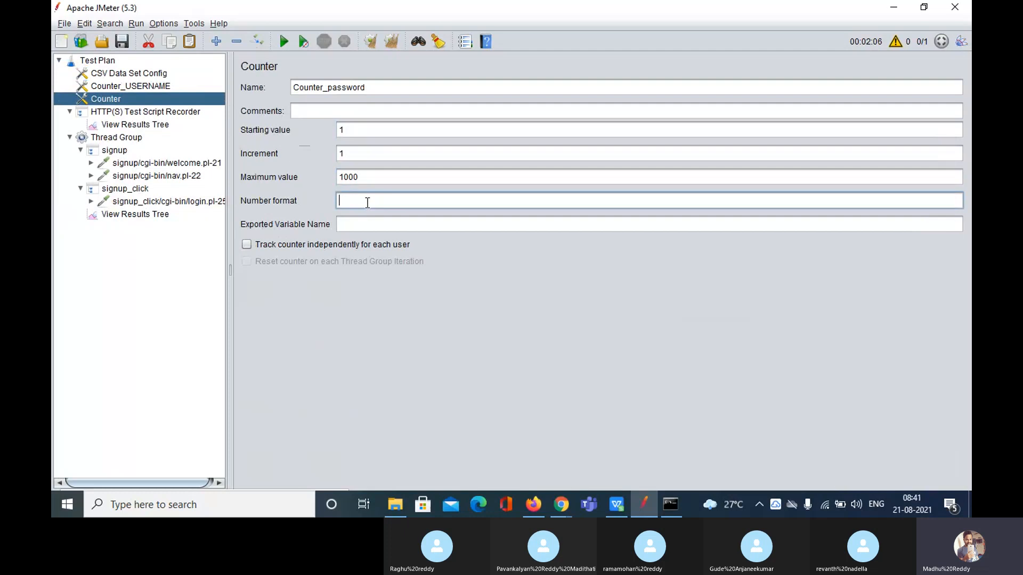
text(zcdhl)
click(368, 226)
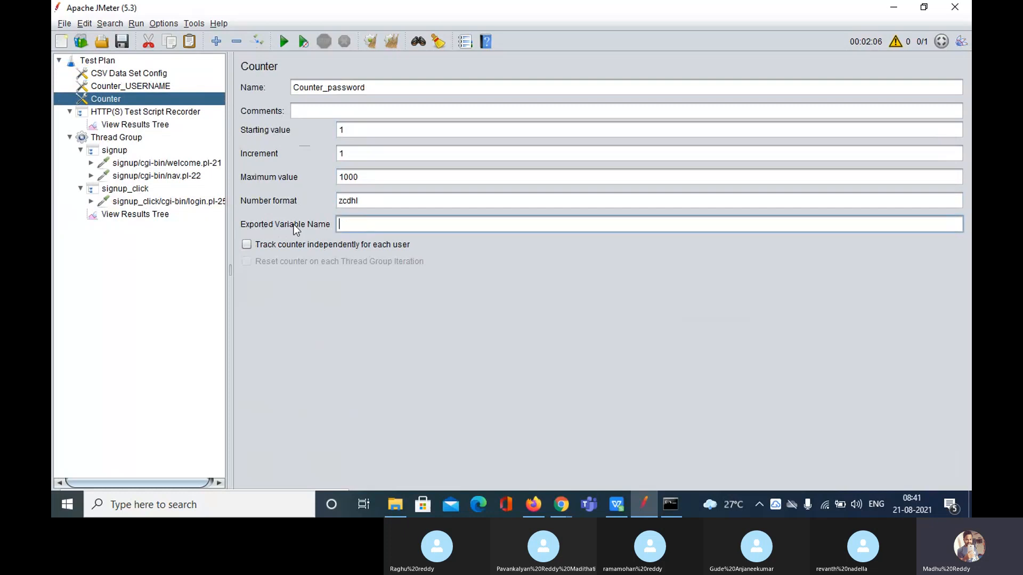
click(169, 201)
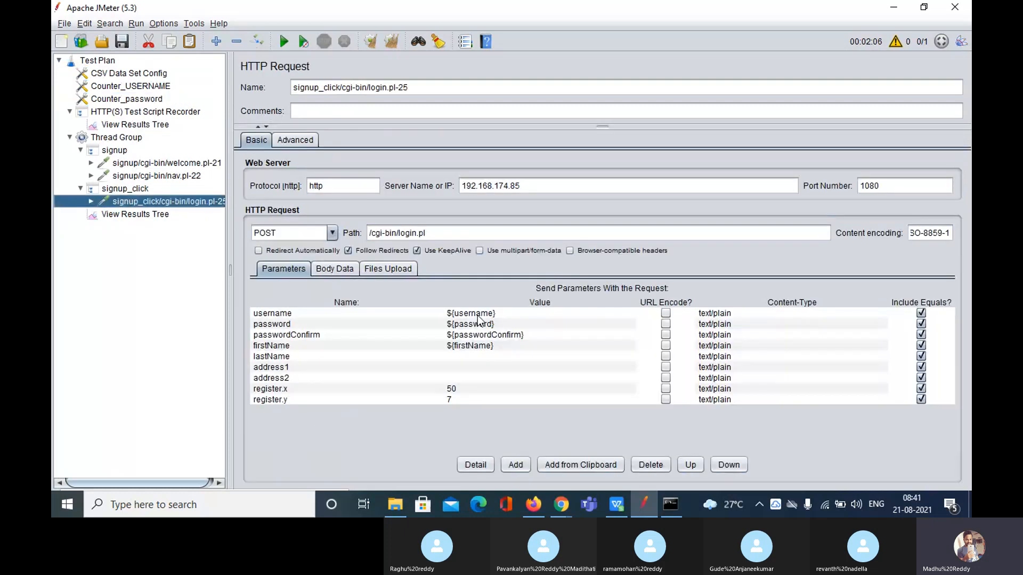
Change the passwordConfirm parameter value to ${password}
click(506, 334)
click(506, 334)
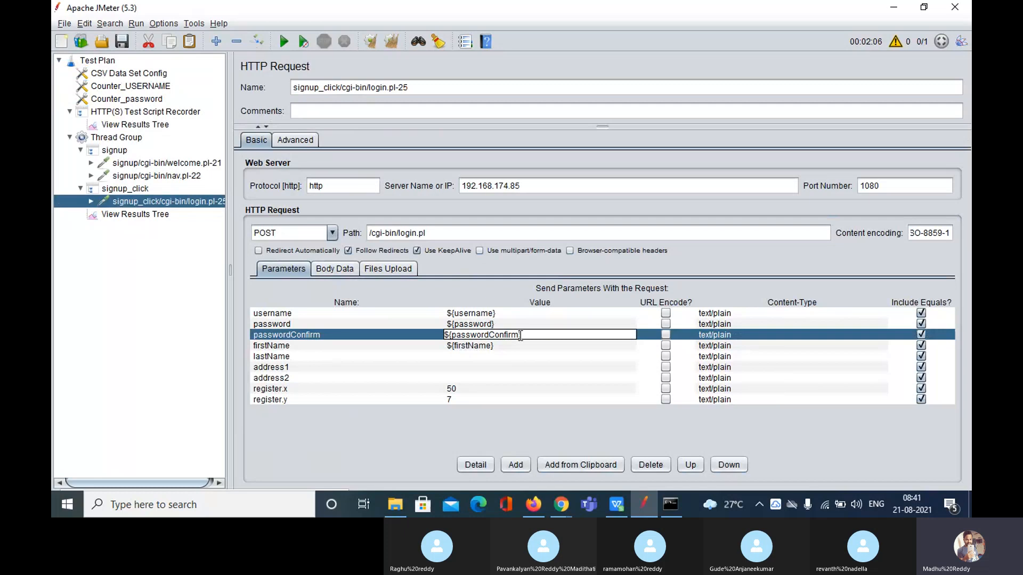
key(BackSpace)
key(BackSpace)
key(BackSpace)
key(BackSpace)
key(BackSpace)
key(BackSpace)
key(BackSpace)
click(507, 357)
Copy the name password from the login request and make it Counter_password's exported variable
click(467, 325)
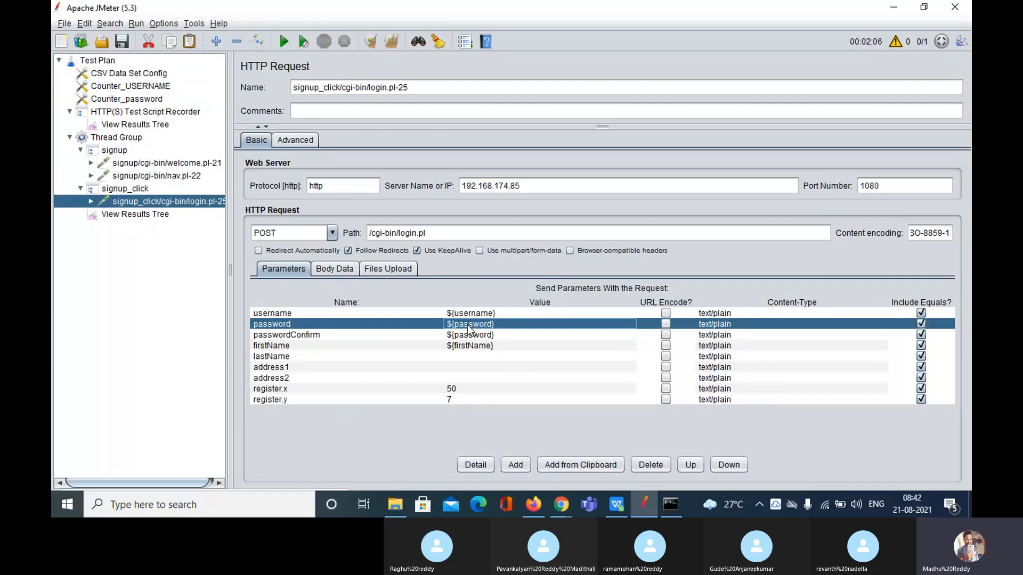
double_click(467, 325)
double_click(469, 325)
key(ctrl+c)
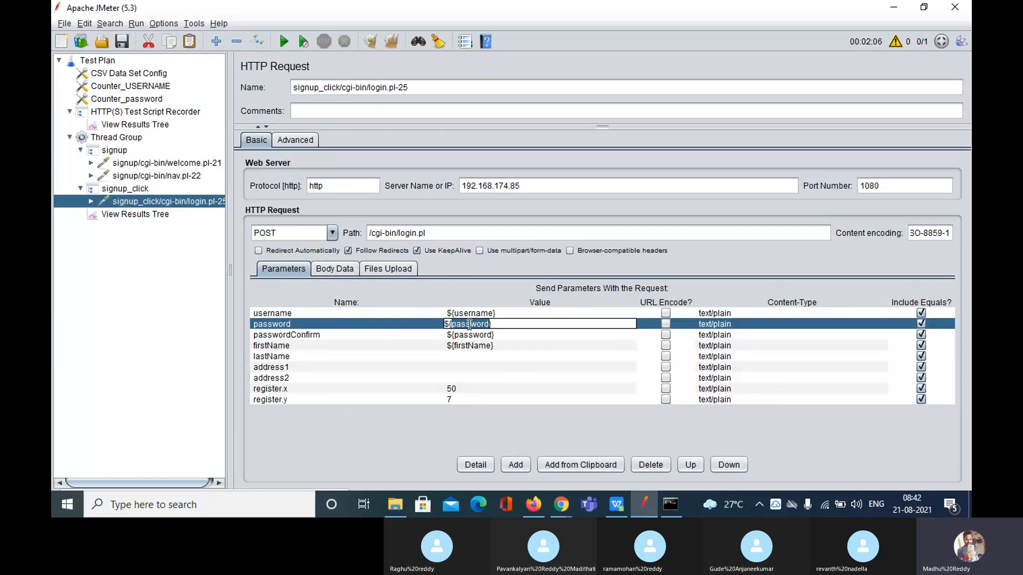
click(129, 99)
click(407, 223)
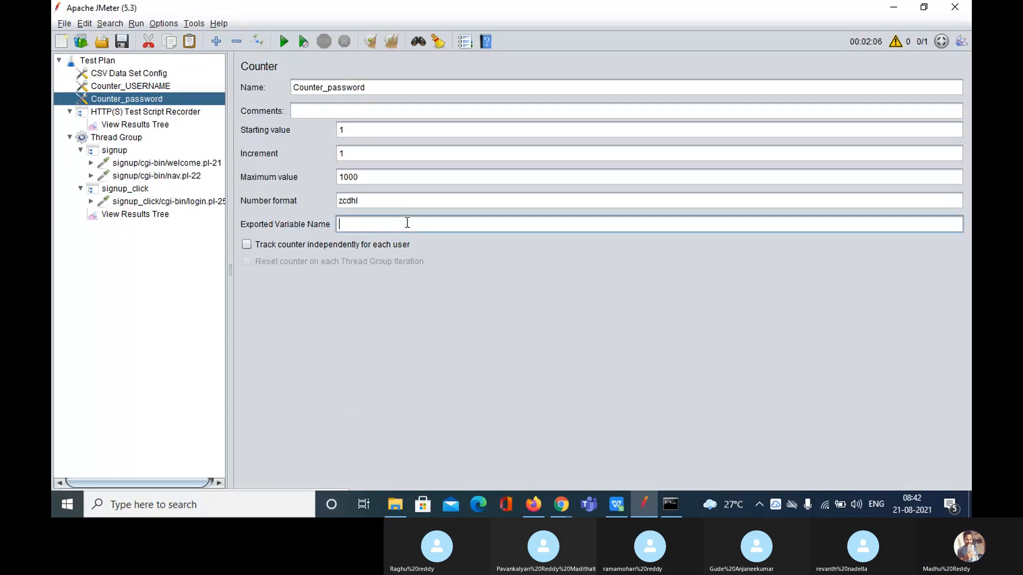
key(ctrl+v)
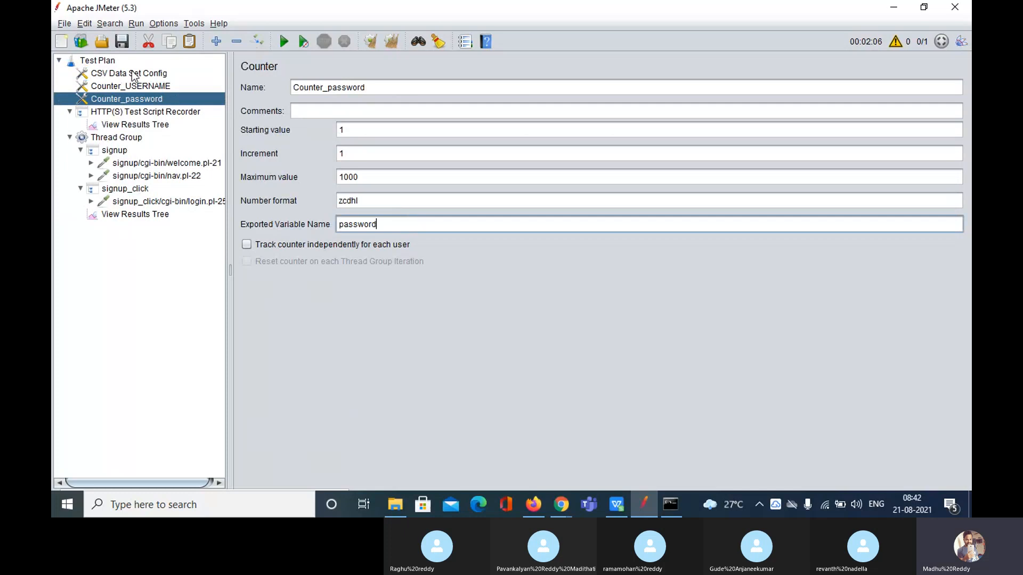
Disable the CSV Data Set Config and review both counters and the login request parameters
click(135, 76)
click(263, 41)
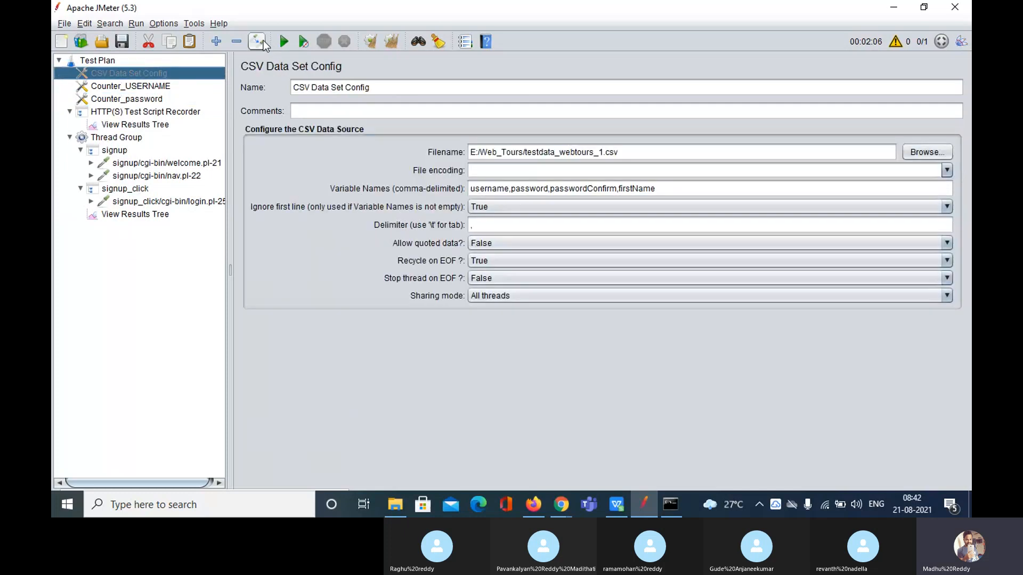
click(153, 99)
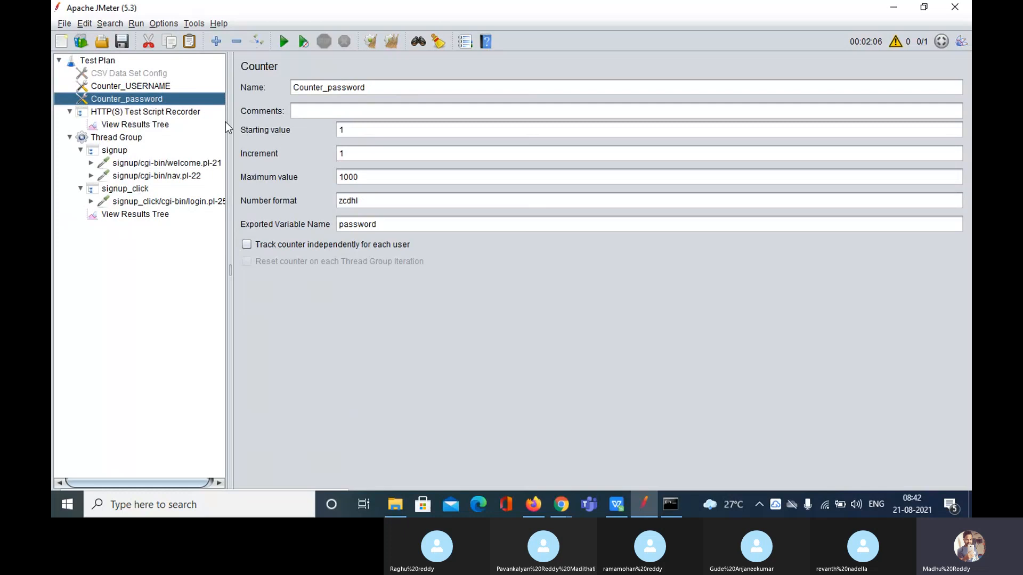
click(150, 87)
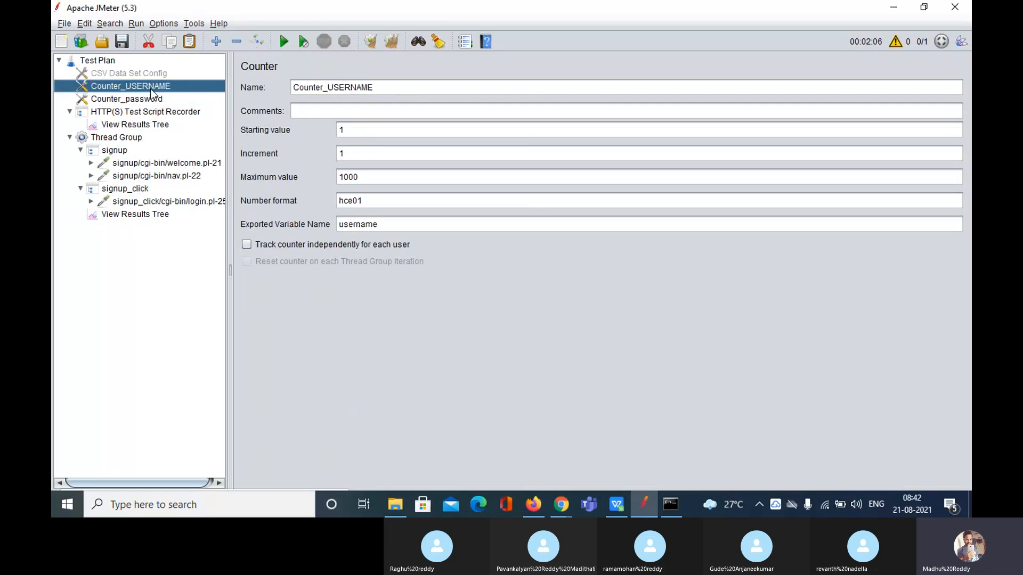
click(153, 99)
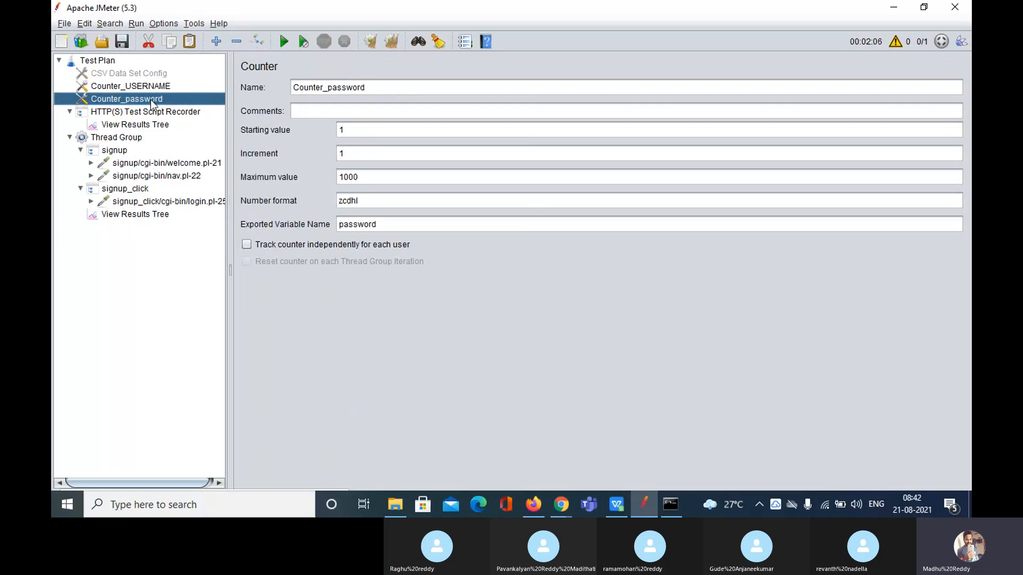
click(160, 202)
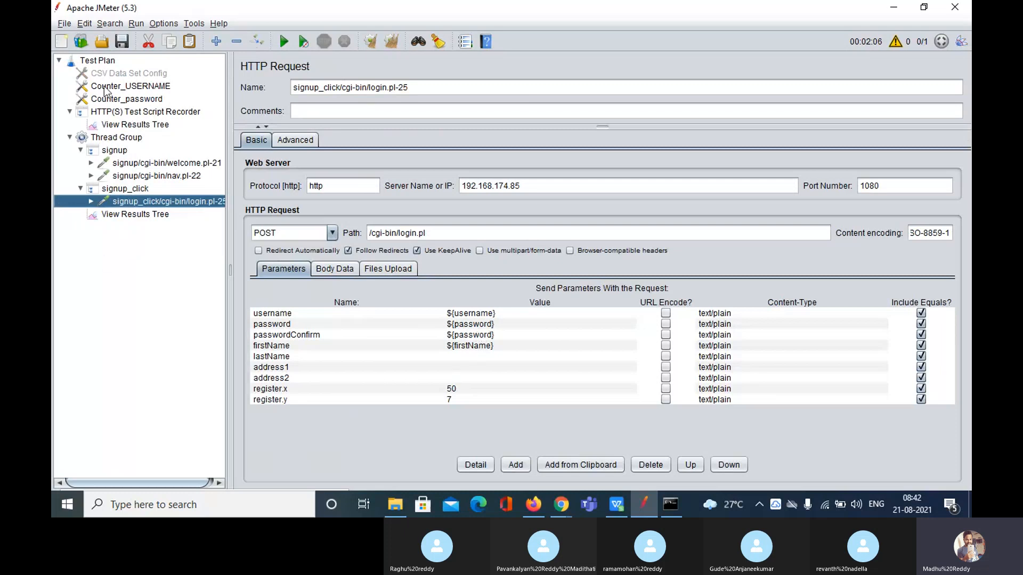
click(95, 60)
Add a third Counter to the Test Plan, placed under Counter_password
click(95, 60)
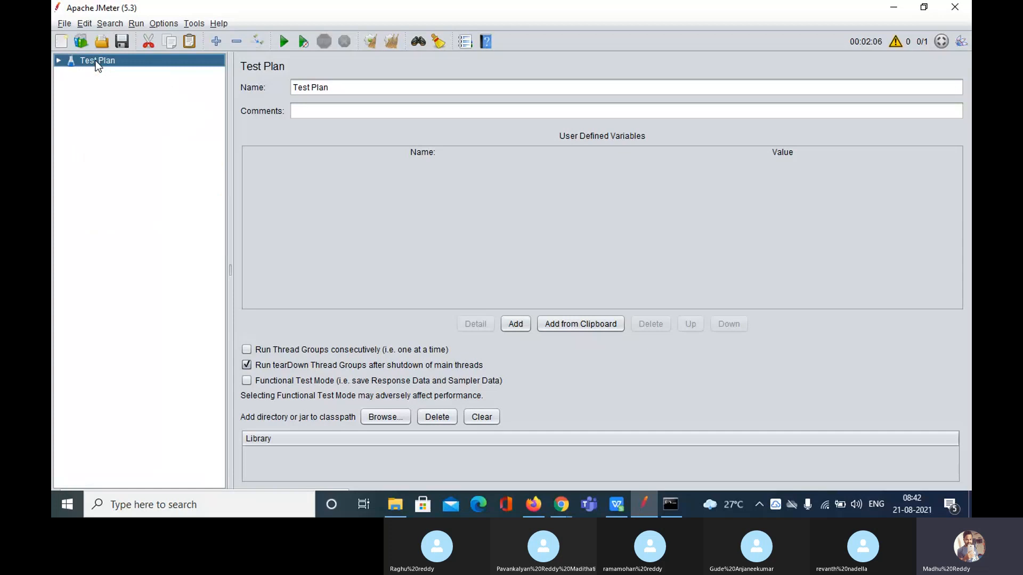
double_click(95, 60)
right_click(95, 60)
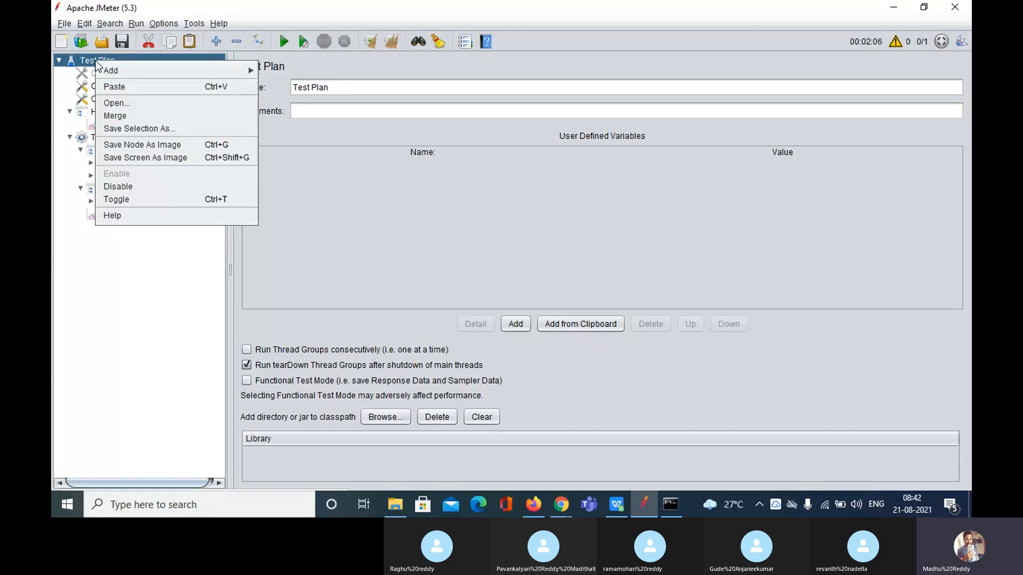
mouse_move(209, 70)
mouse_move(303, 90)
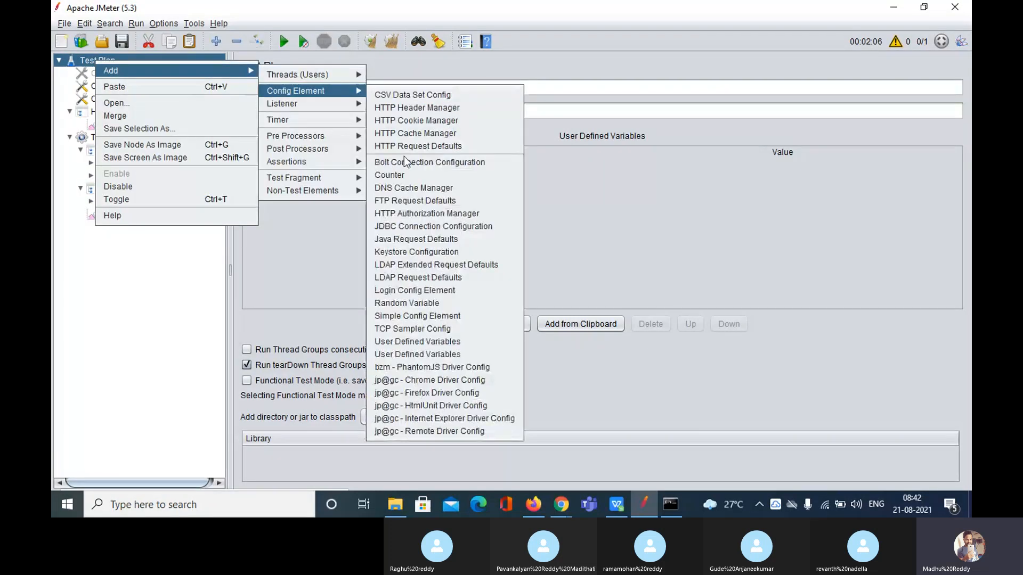
click(406, 174)
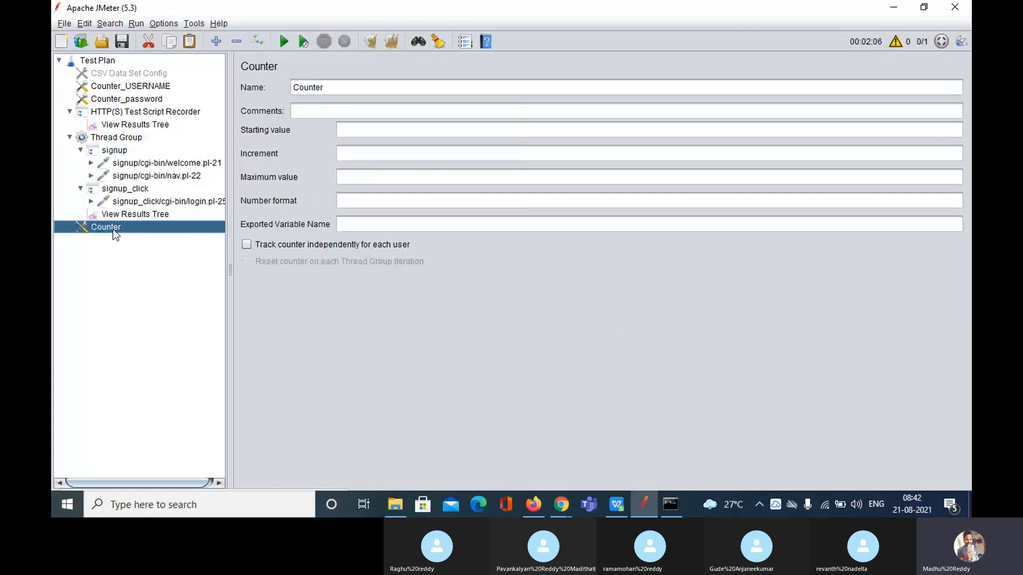
drag(113, 229, 116, 105)
Name it Counter_firstname, counting from 1 by 1 up to maximum 100
click(343, 87)
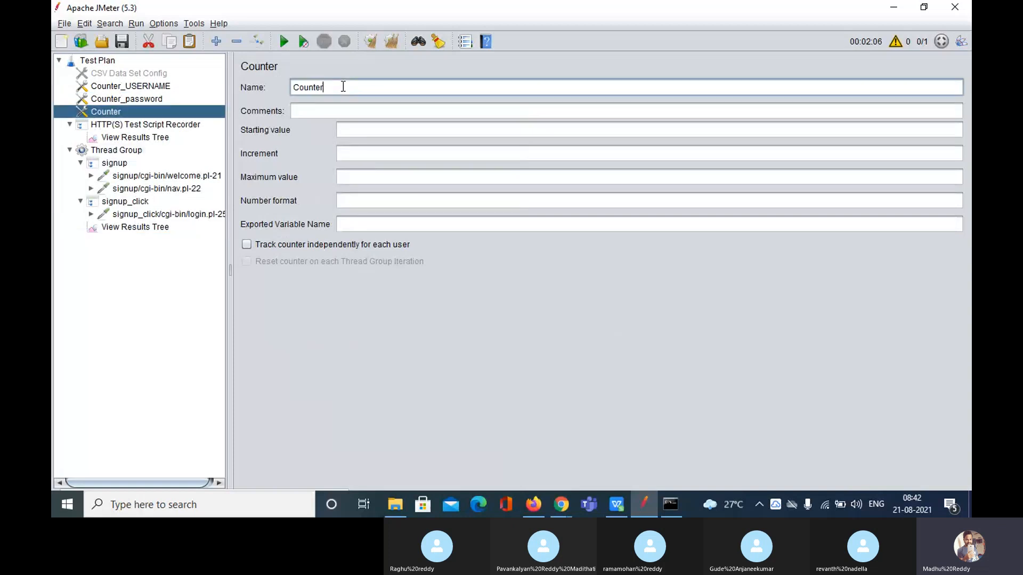
text(_fd)
key(BackSpace)
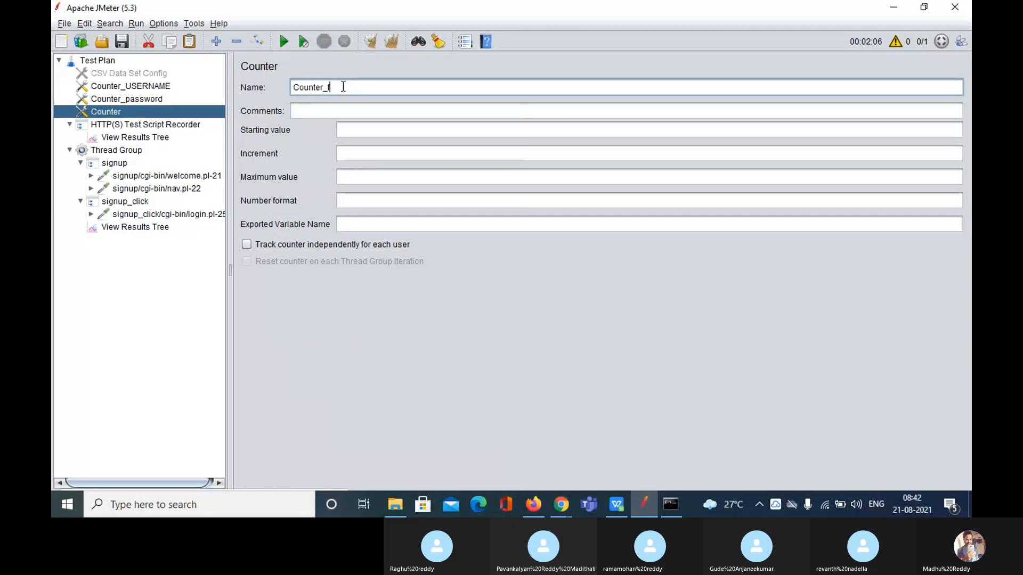
text(irst)
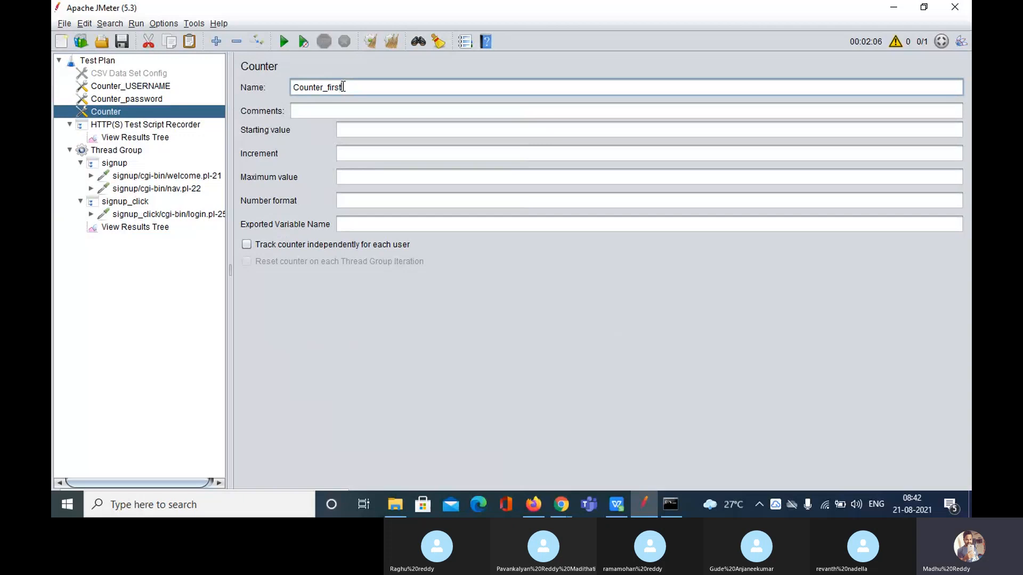
text(name)
click(374, 130)
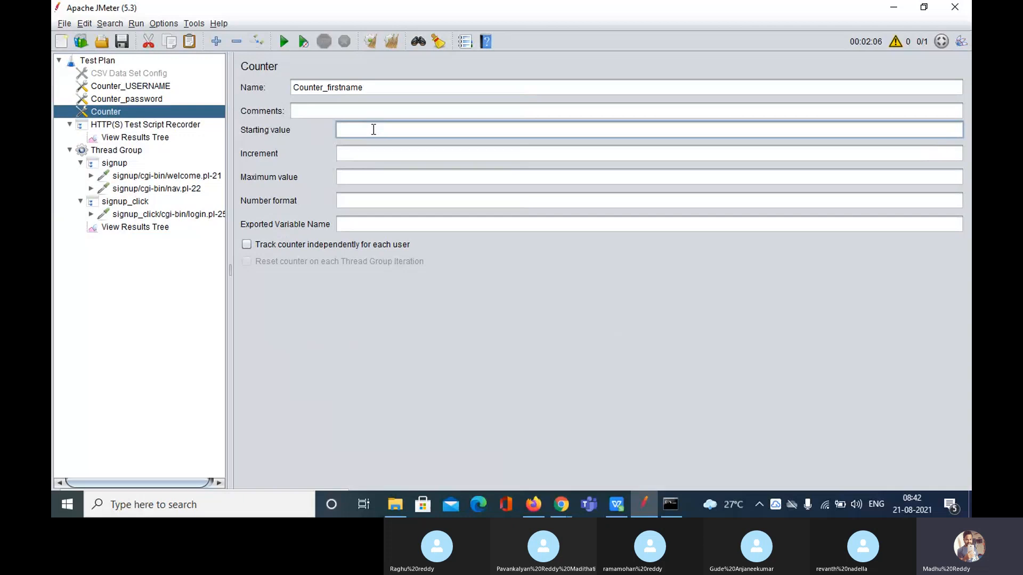
click(372, 154)
text(1)
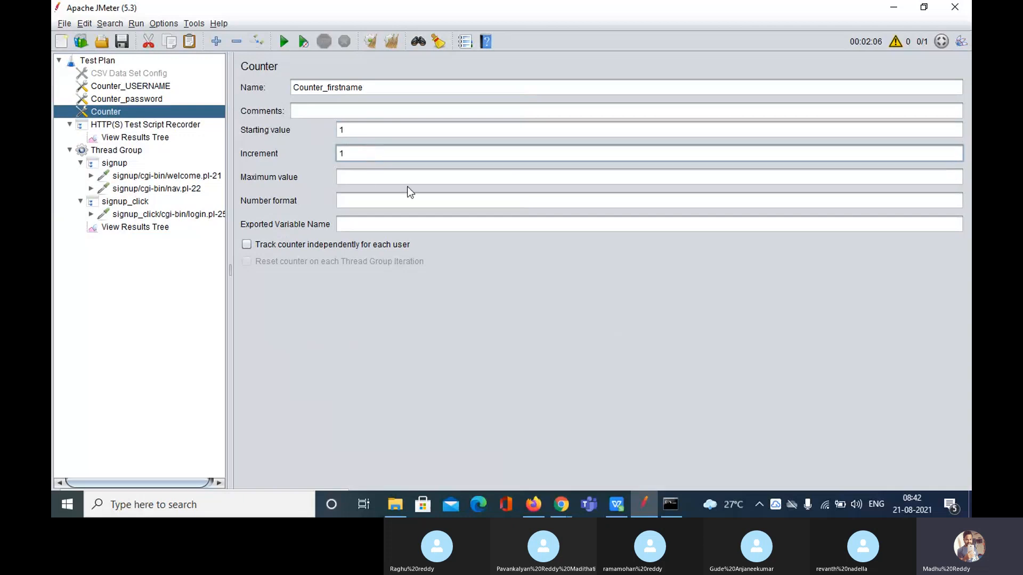
click(371, 179)
text(100)
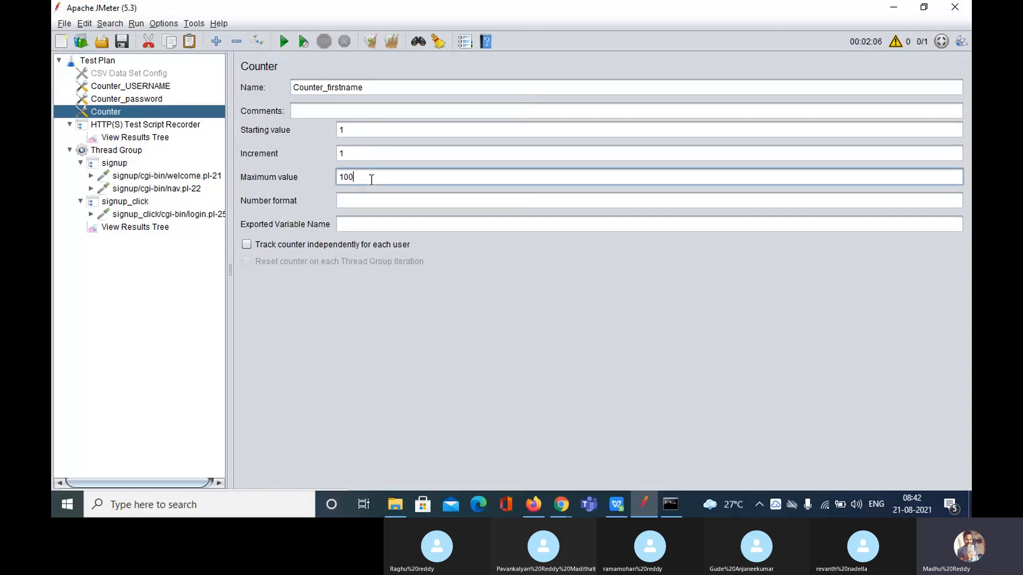
click(366, 201)
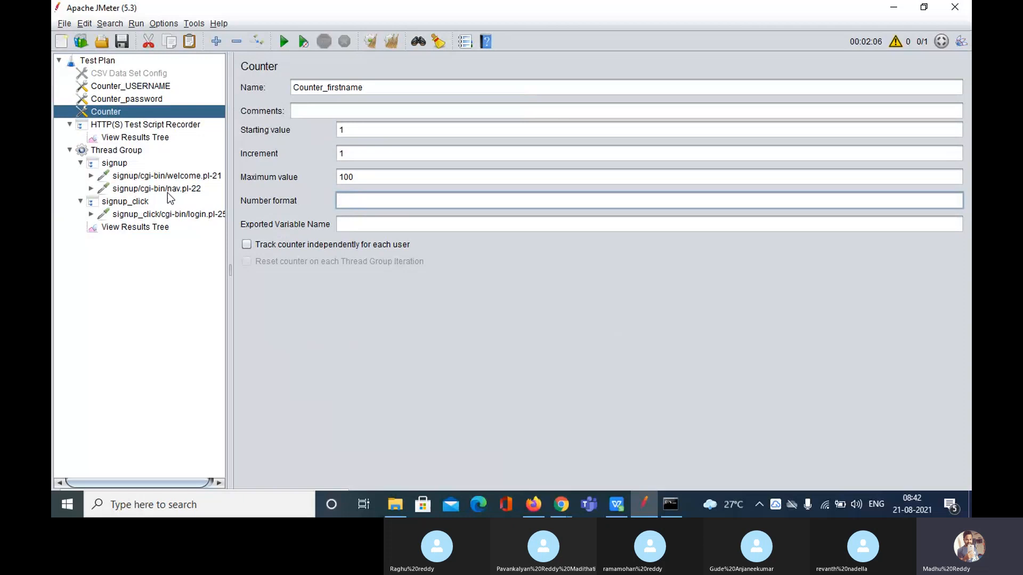
click(150, 216)
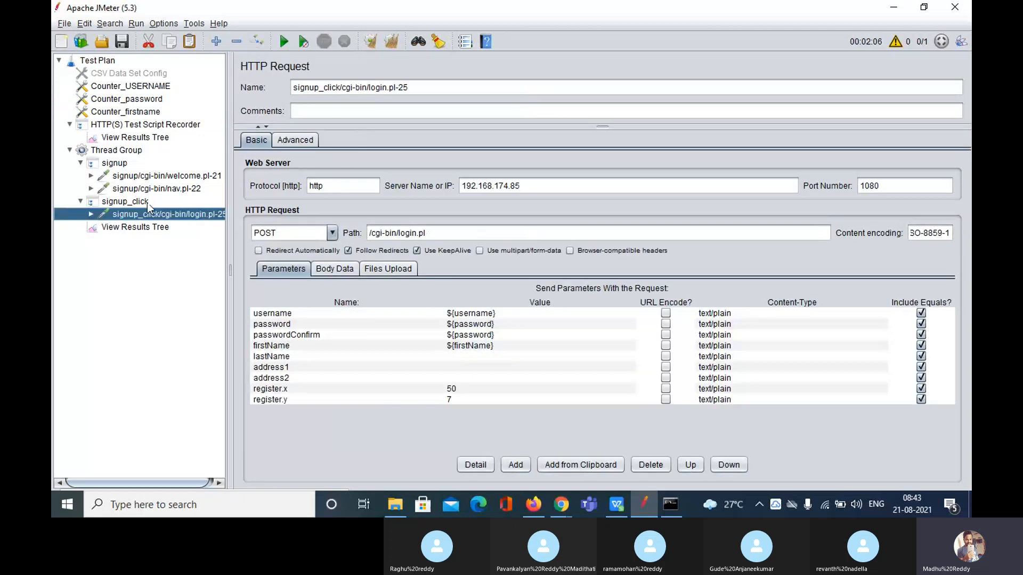
Set Counter_firstname's number format to hce0001
click(145, 89)
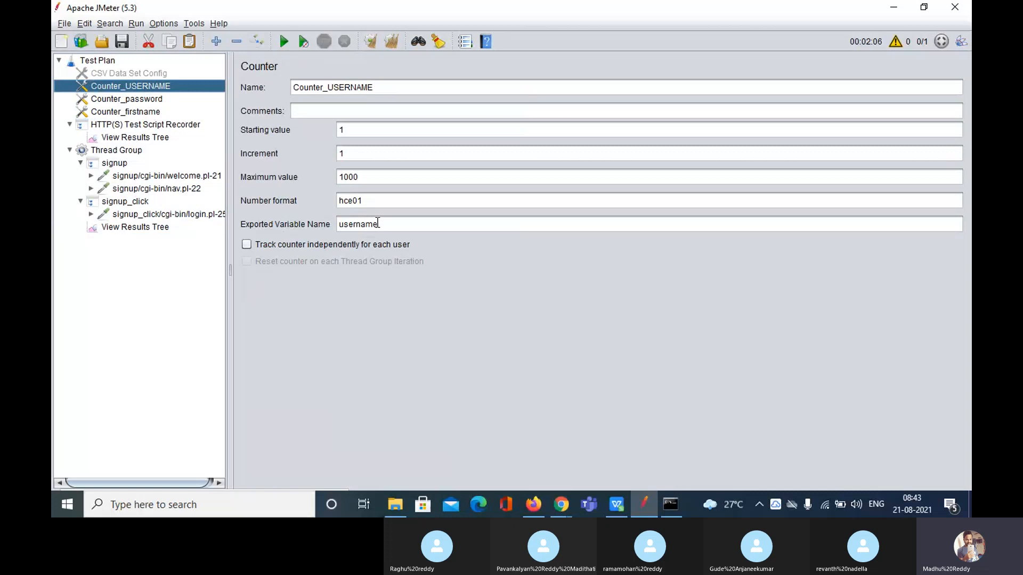
click(130, 113)
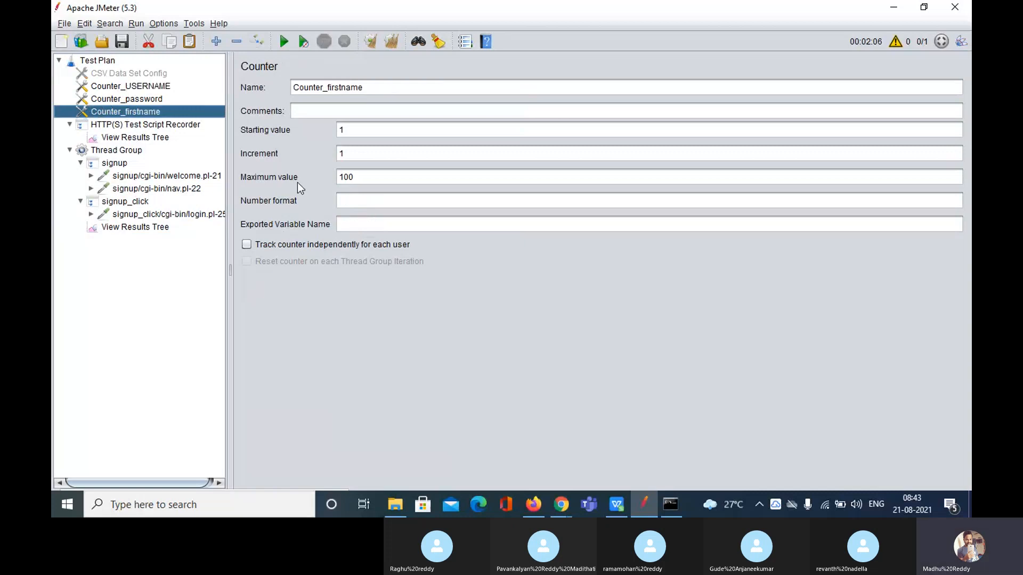
click(359, 202)
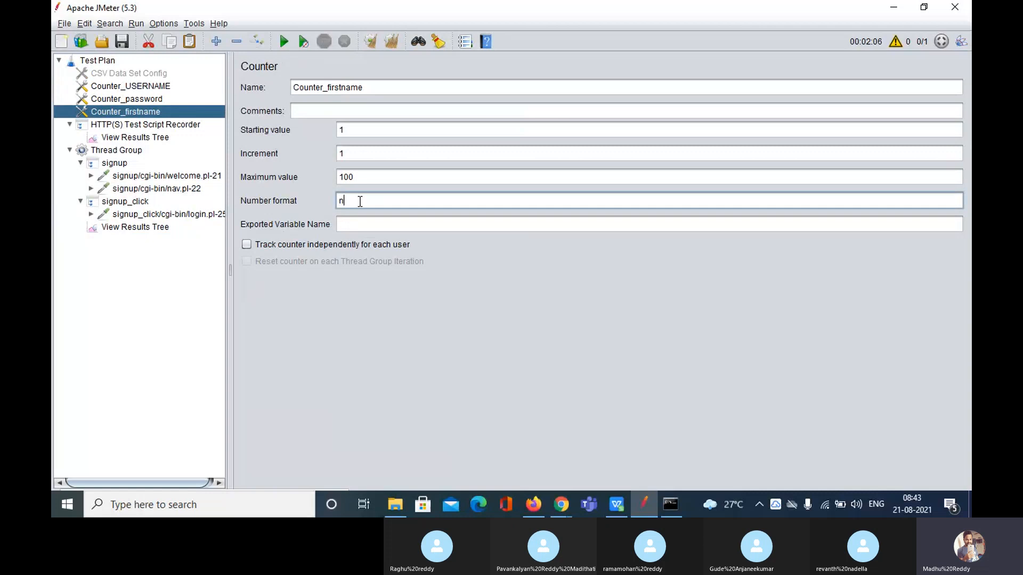
text(hce00001)
key(BackSpace)
key(BackSpace)
text(1)
Copy firstName from the sign-up request parameters and paste it as Counter_firstname's exported variable
click(161, 214)
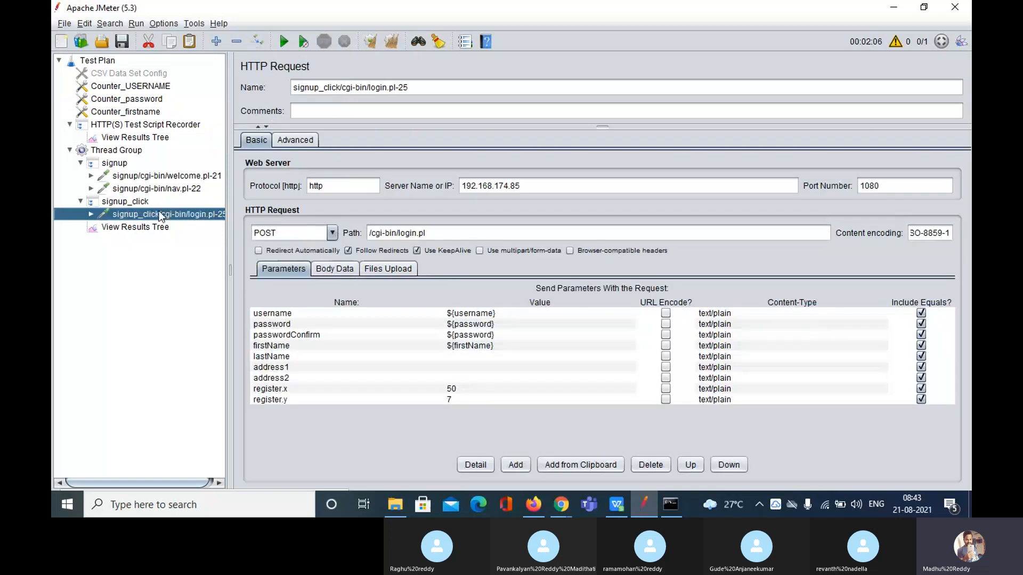
double_click(471, 346)
double_click(472, 346)
key(ctrl+c)
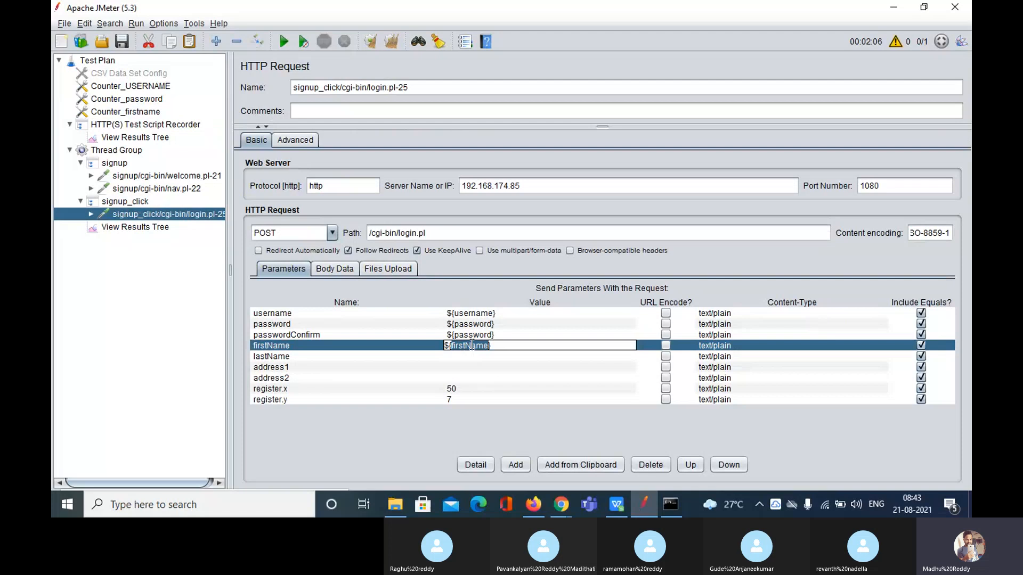
click(133, 112)
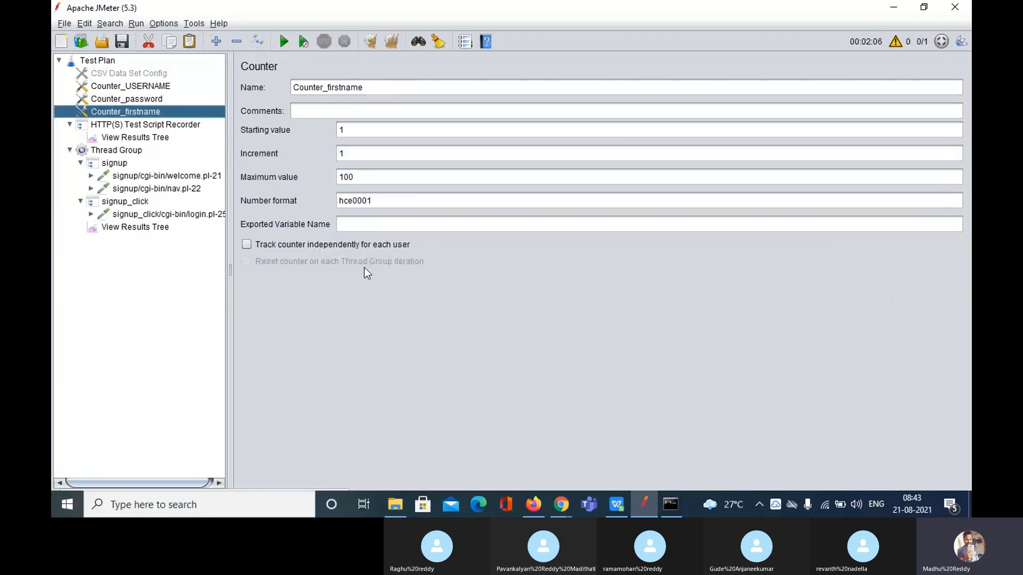
click(354, 222)
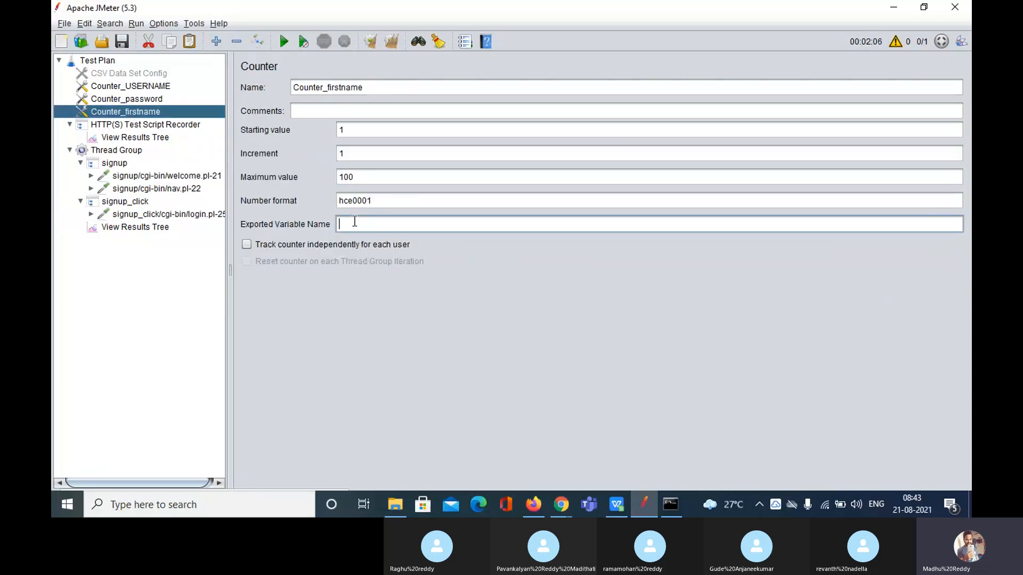
key(ctrl+v)
Clear the View Results Tree and start a new run without saving the plan
click(144, 228)
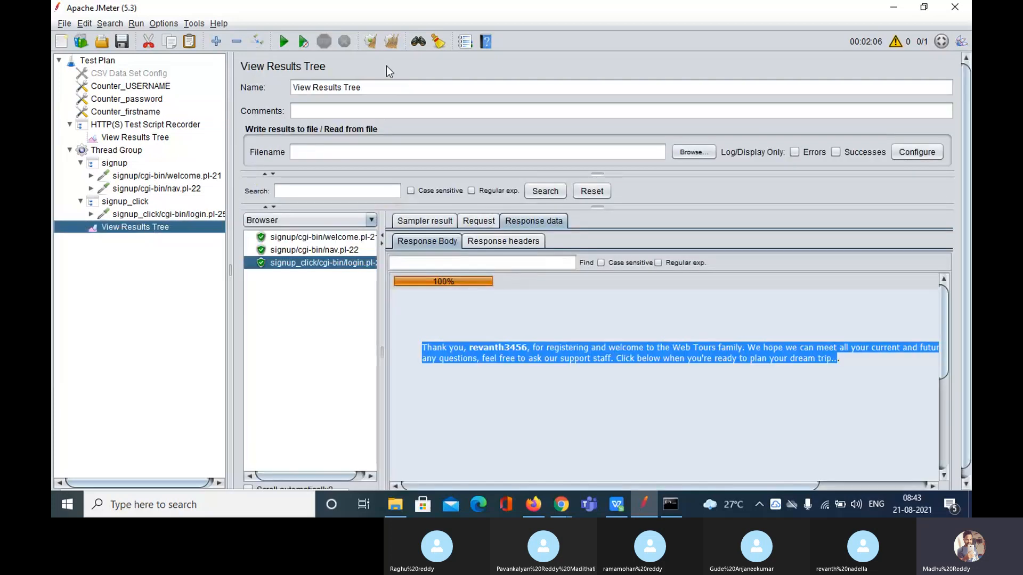
click(395, 43)
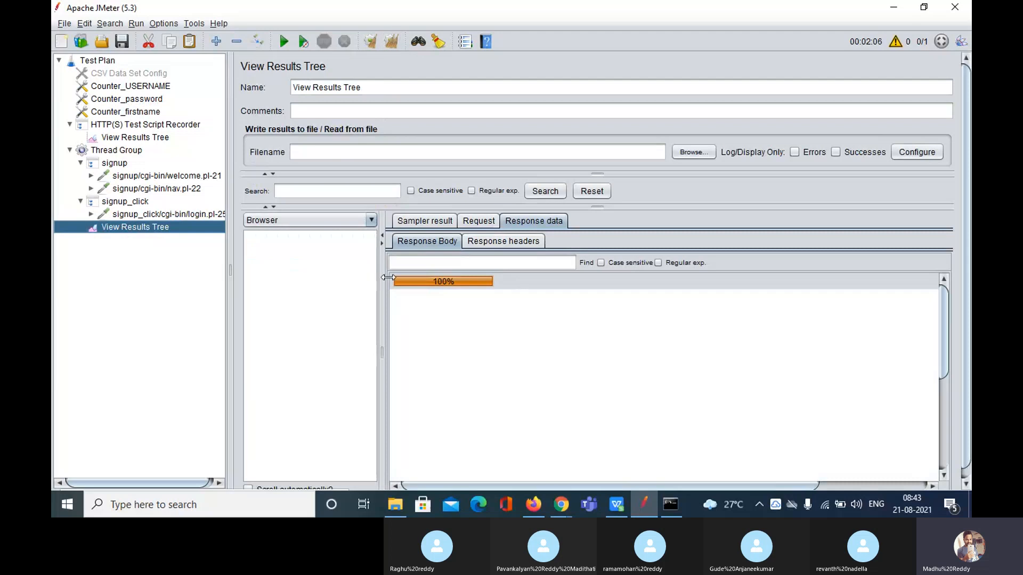
drag(380, 276, 450, 276)
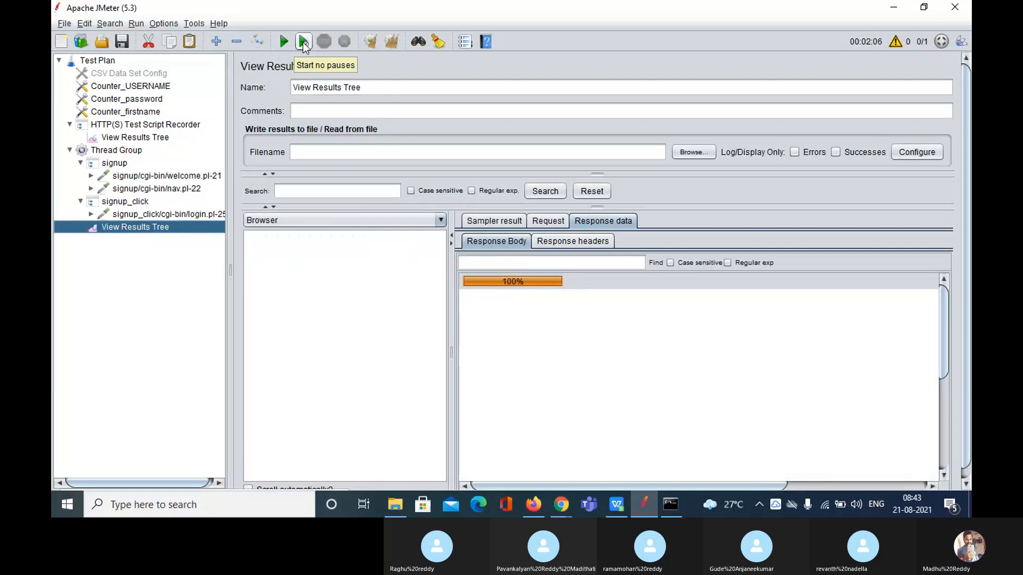
click(286, 43)
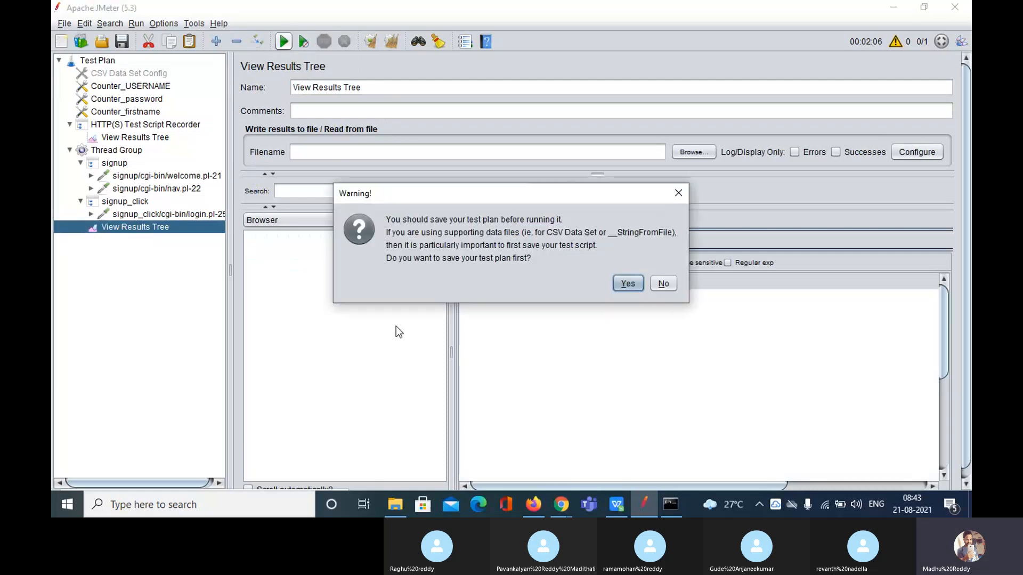
click(663, 283)
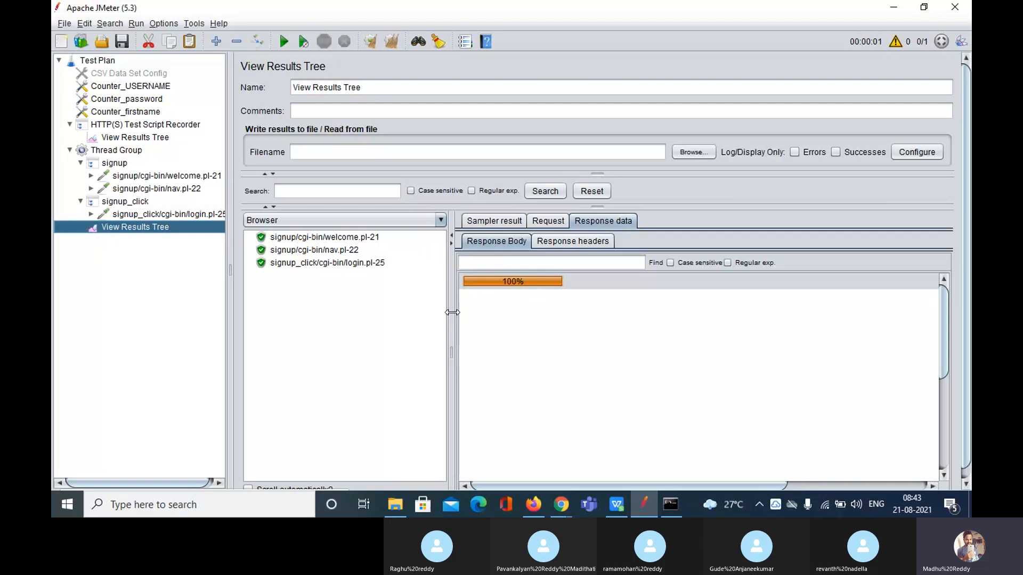
mouse_move(451, 313)
mouse_down()
mouse_move(436, 313)
mouse_move(444, 313)
mouse_up()
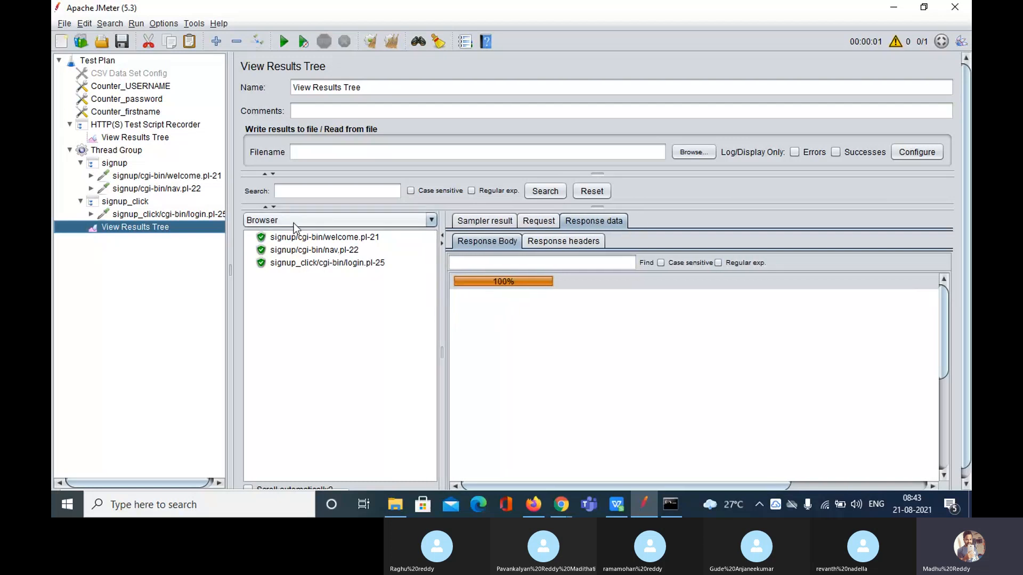
Inspect the three signup results and find username hce11 in the registration response
click(311, 240)
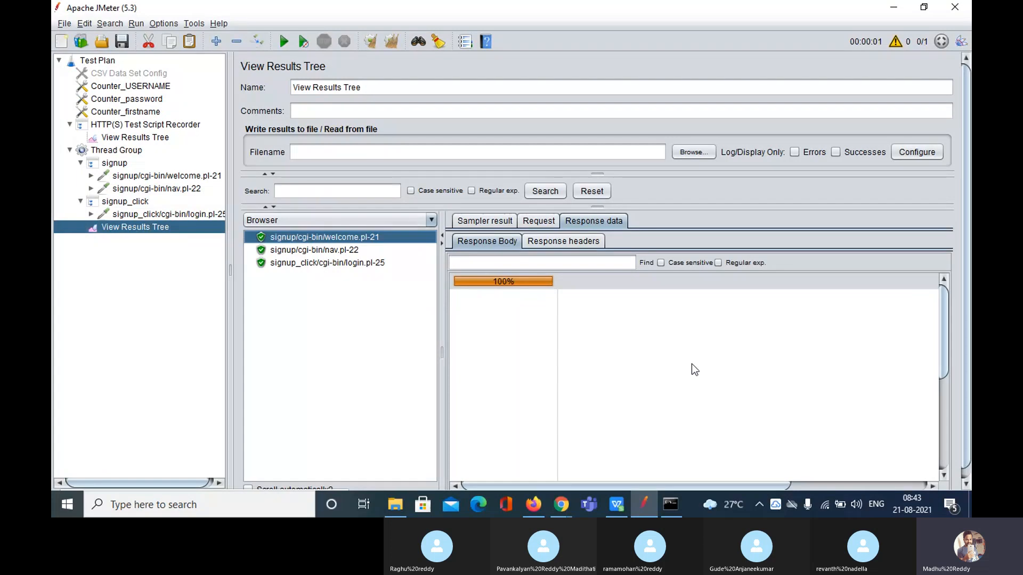
drag(945, 363, 935, 309)
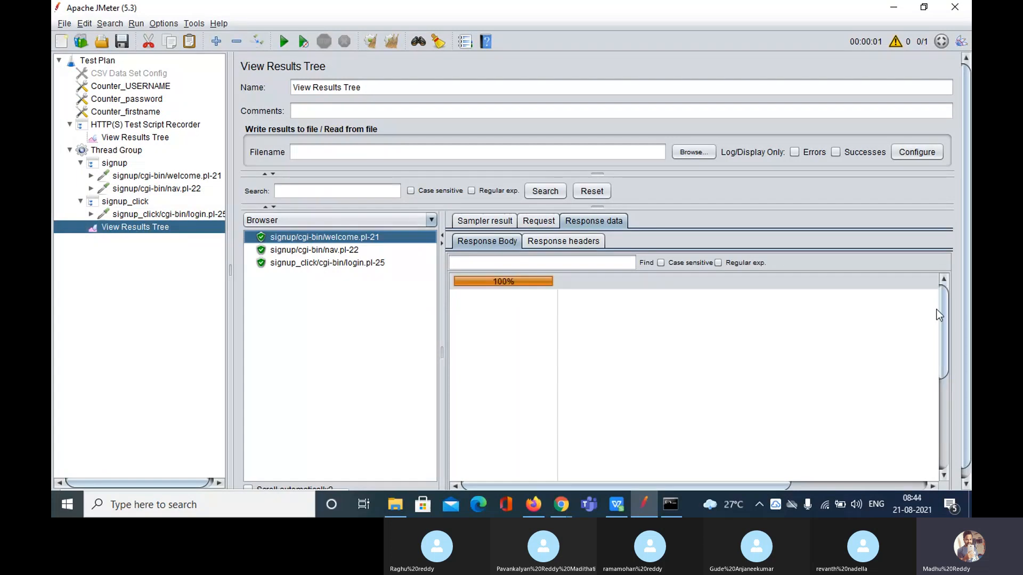
click(335, 250)
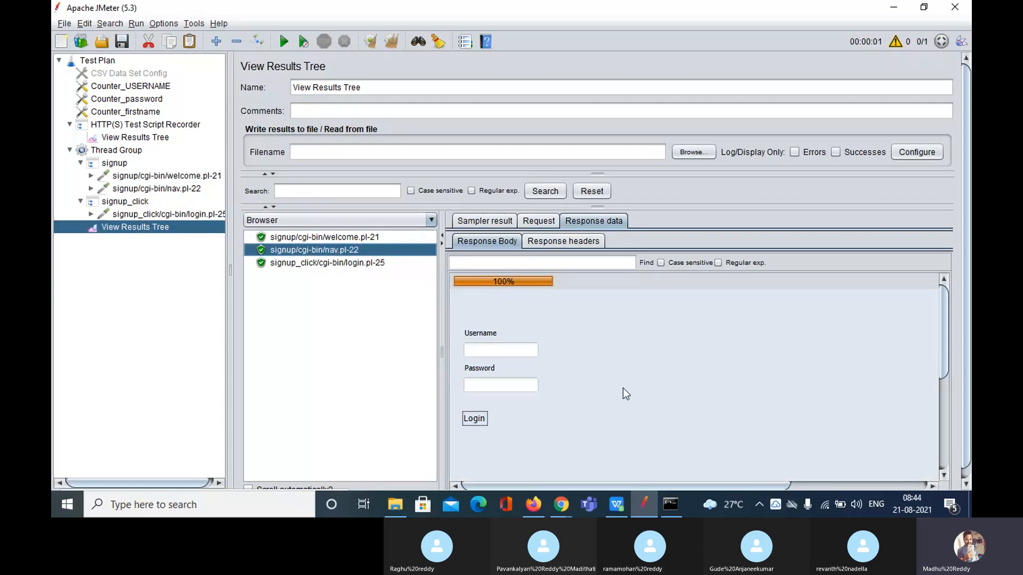
click(353, 263)
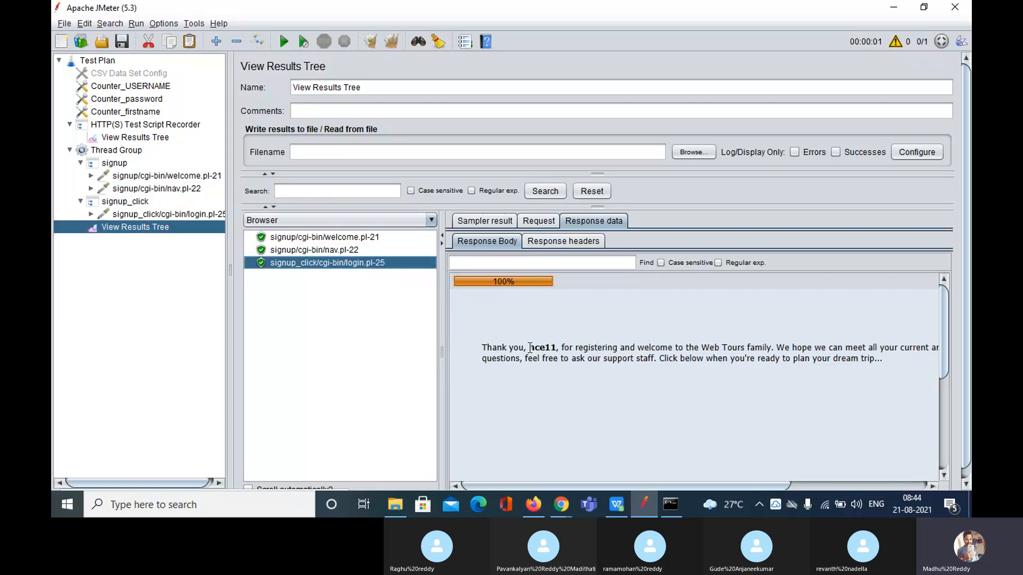
drag(530, 347, 554, 350)
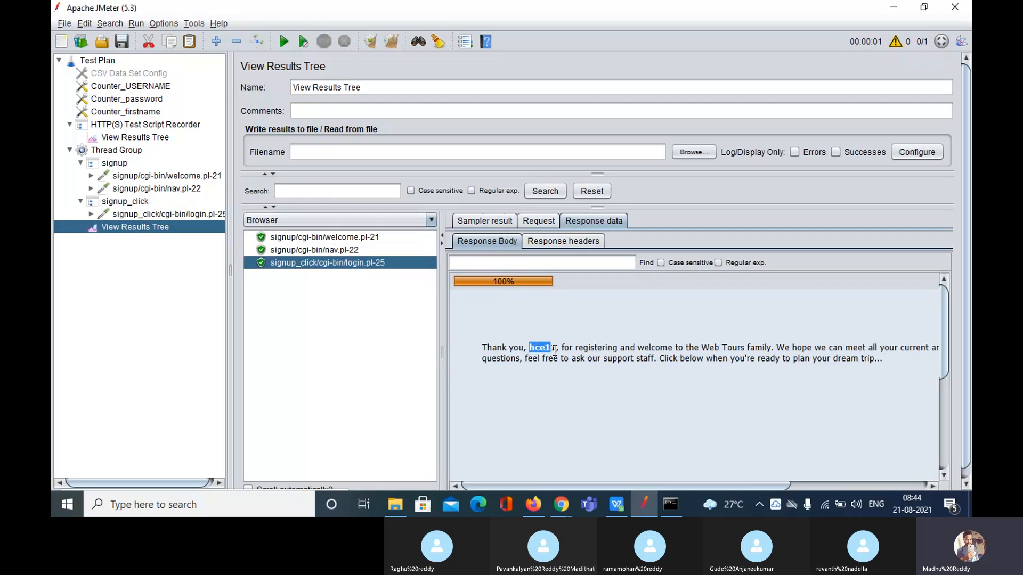
click(555, 351)
drag(529, 349, 556, 350)
Verify login.pl-25's POST data: username hce11, first name hce0011, and the counter-generated password
click(544, 223)
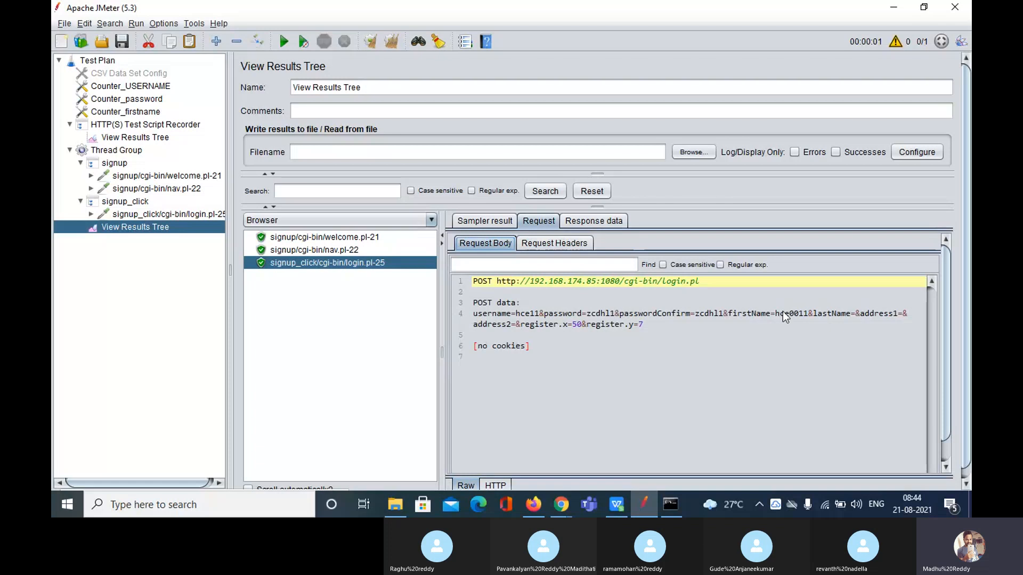
drag(775, 314, 807, 315)
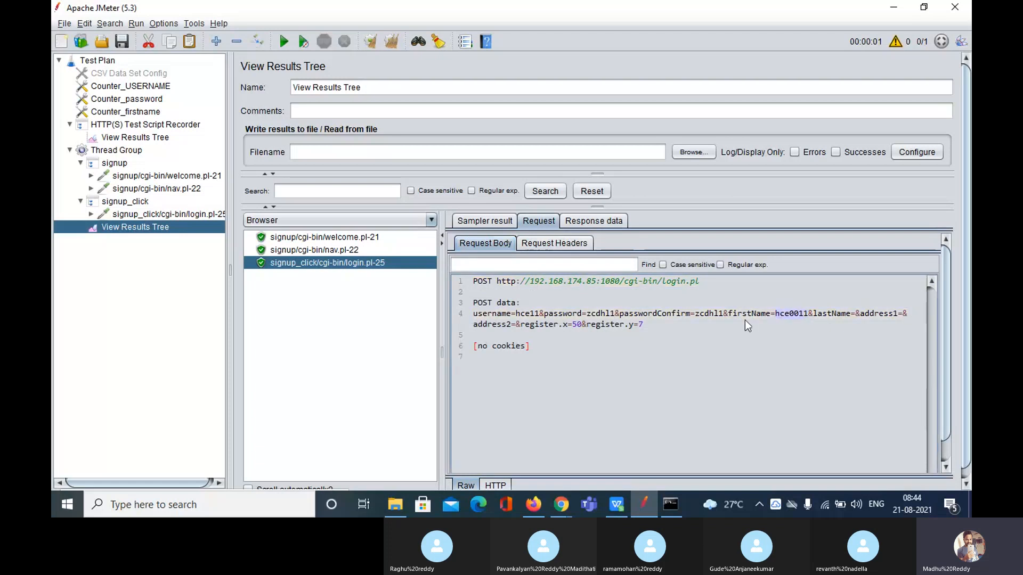
click(696, 315)
click(141, 100)
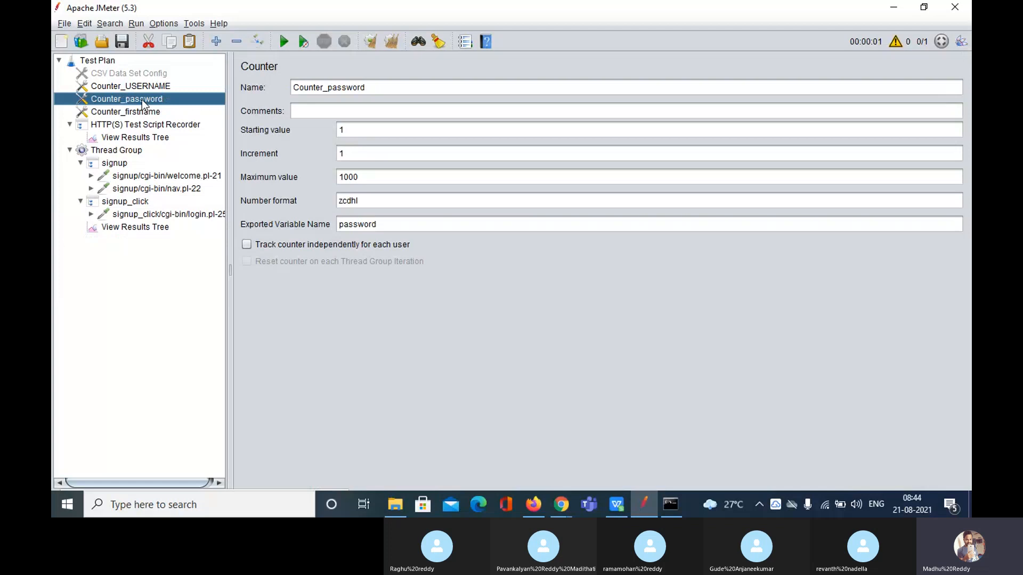
click(134, 226)
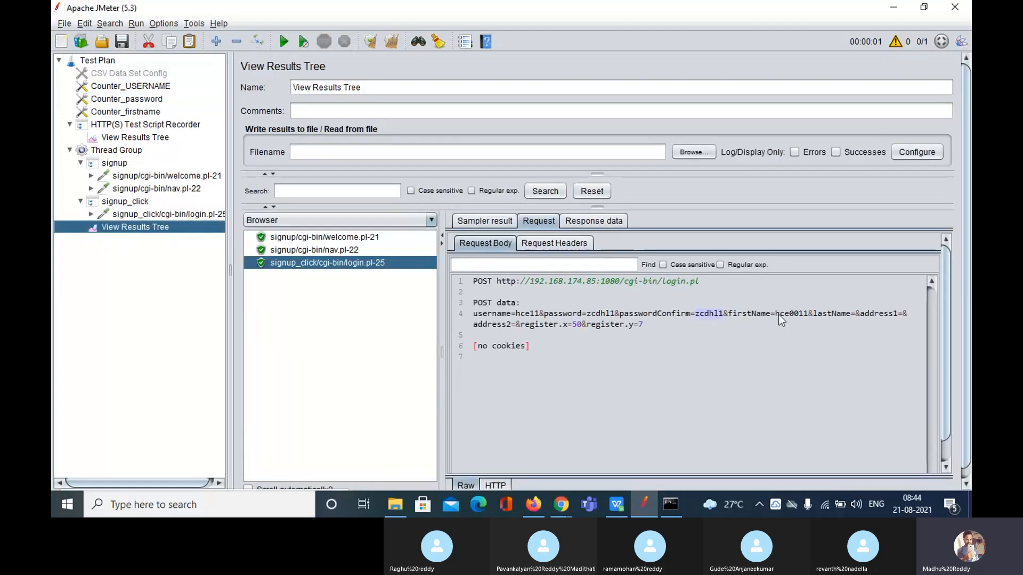
drag(778, 315, 791, 314)
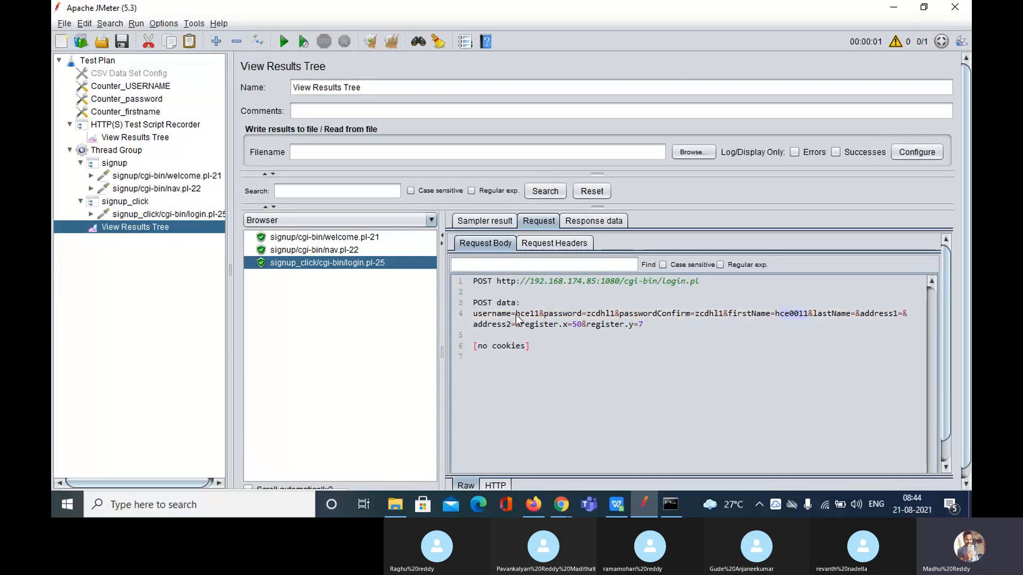
drag(516, 315, 539, 317)
click(588, 318)
drag(586, 318, 616, 321)
In Web Tours, sign off the current session and enter username hce11 at the login
click(557, 510)
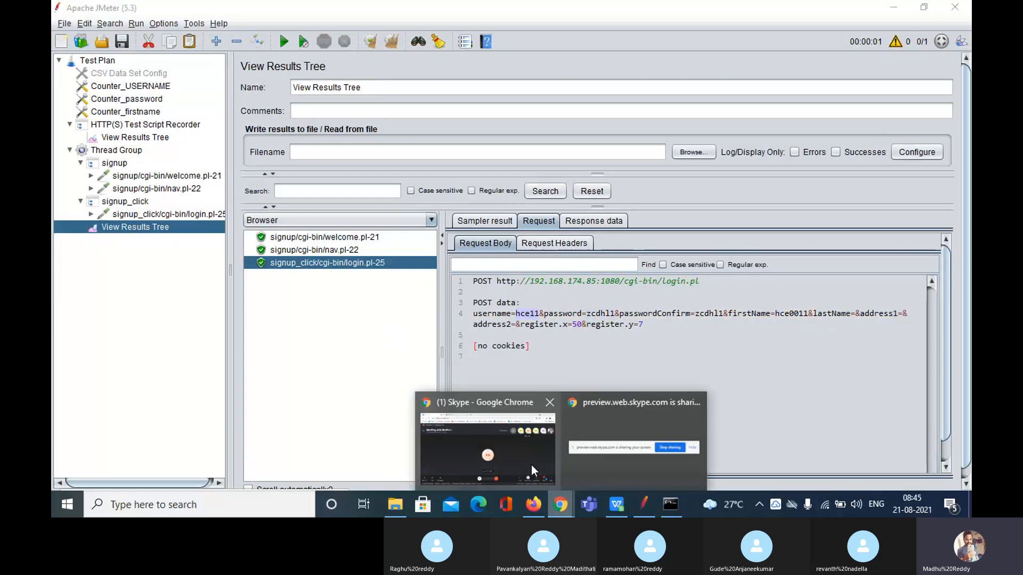
click(532, 465)
click(256, 11)
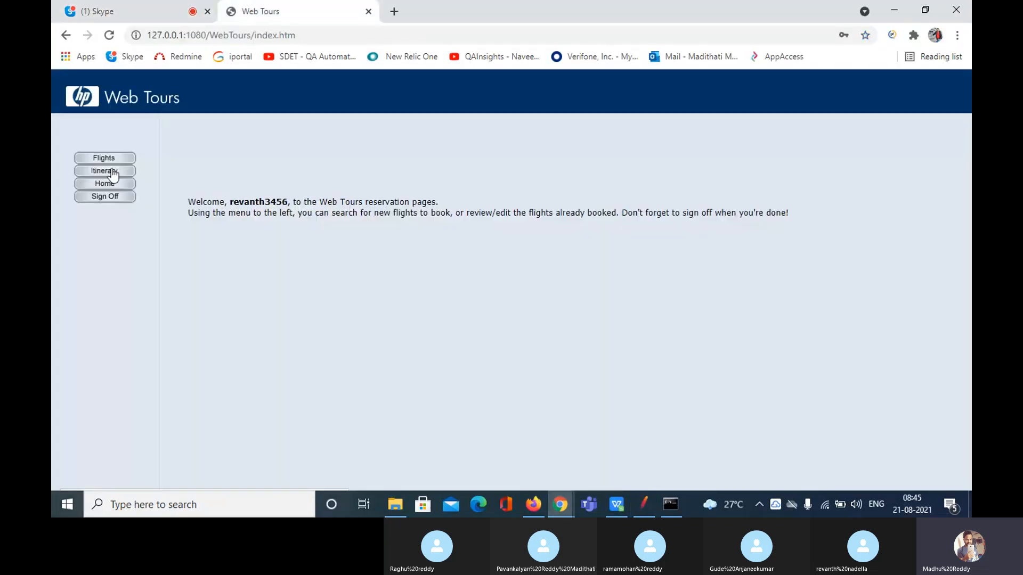
click(112, 197)
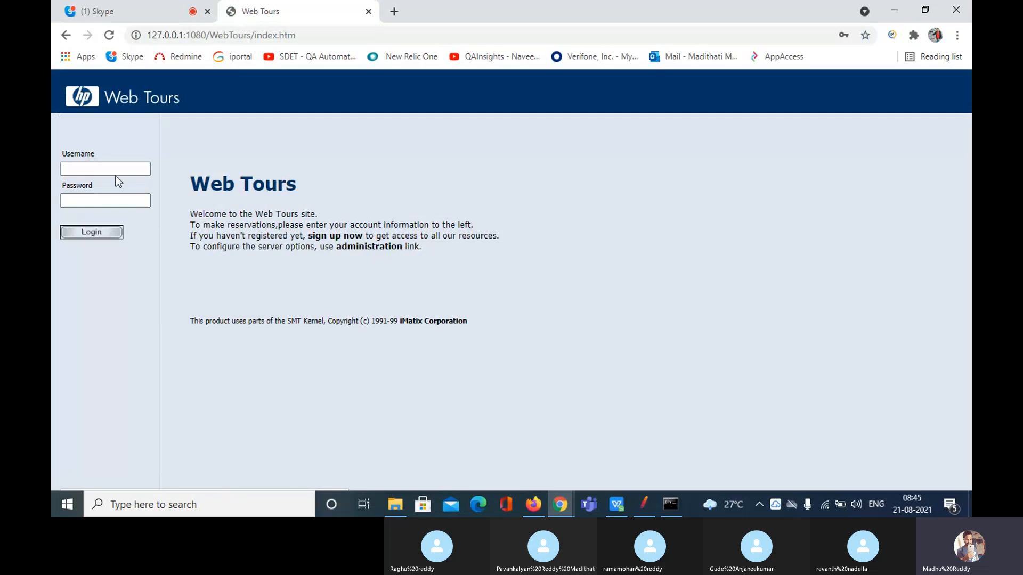
click(117, 170)
text(hce11)
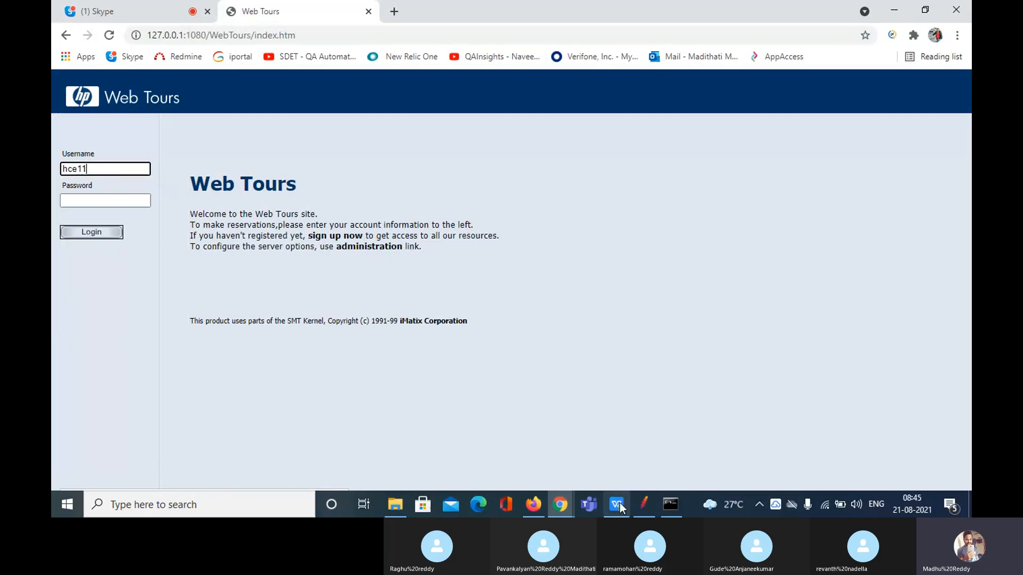
Look up the generated password in JMeter, log in with it, and check the hce11 welcome page
click(643, 505)
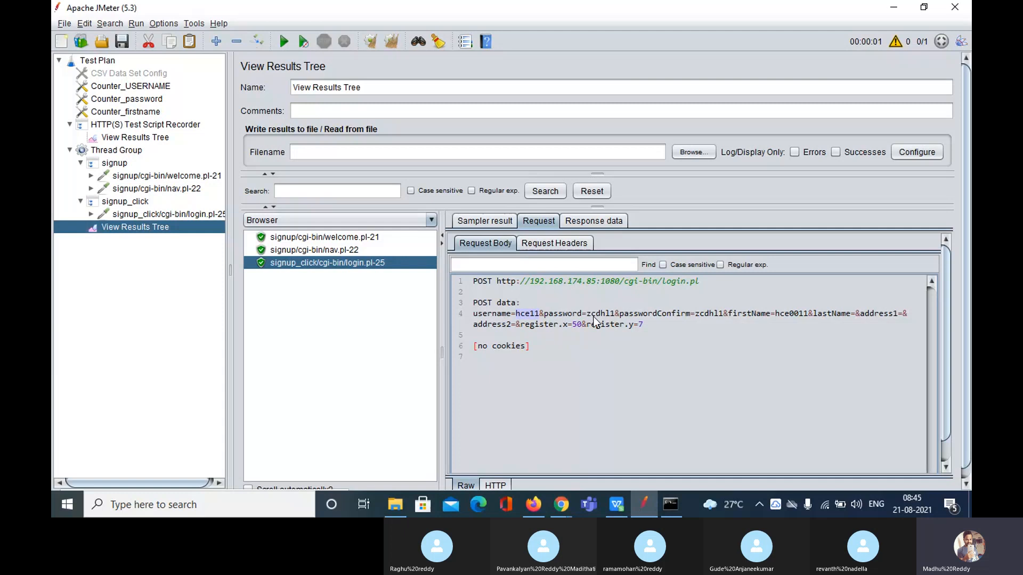
double_click(597, 315)
click(568, 507)
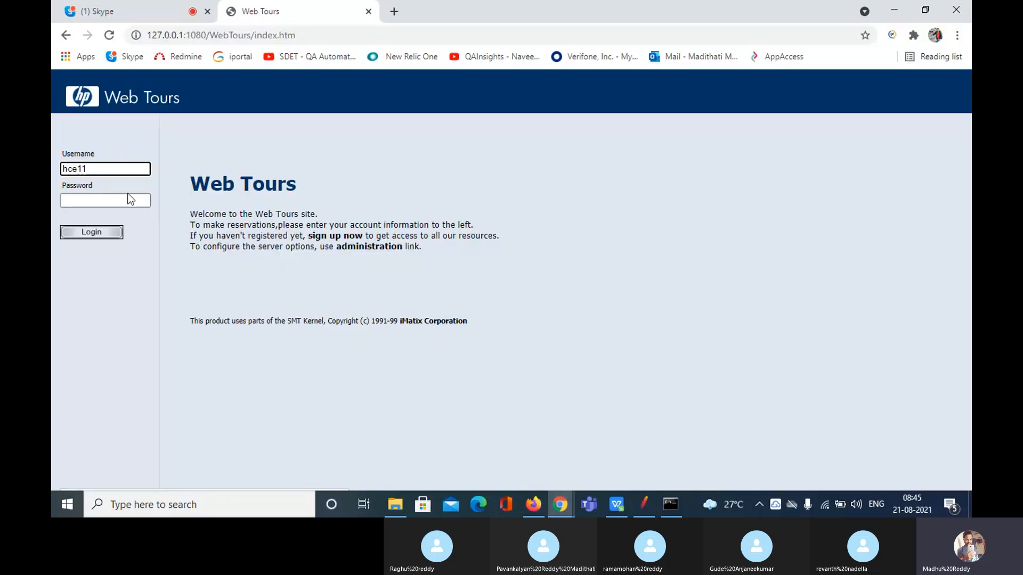
click(128, 197)
text(hce11)
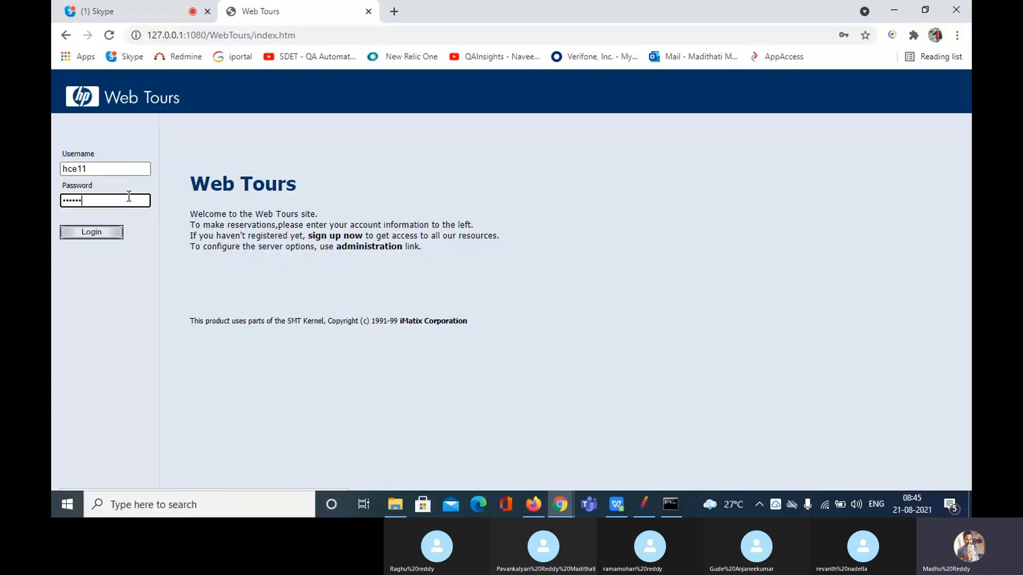
click(91, 232)
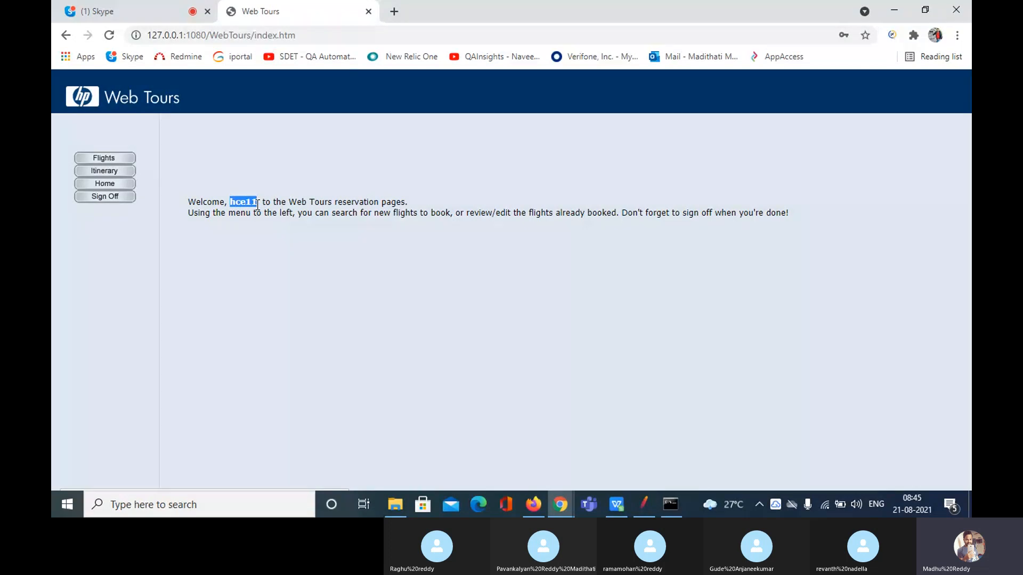
click(285, 284)
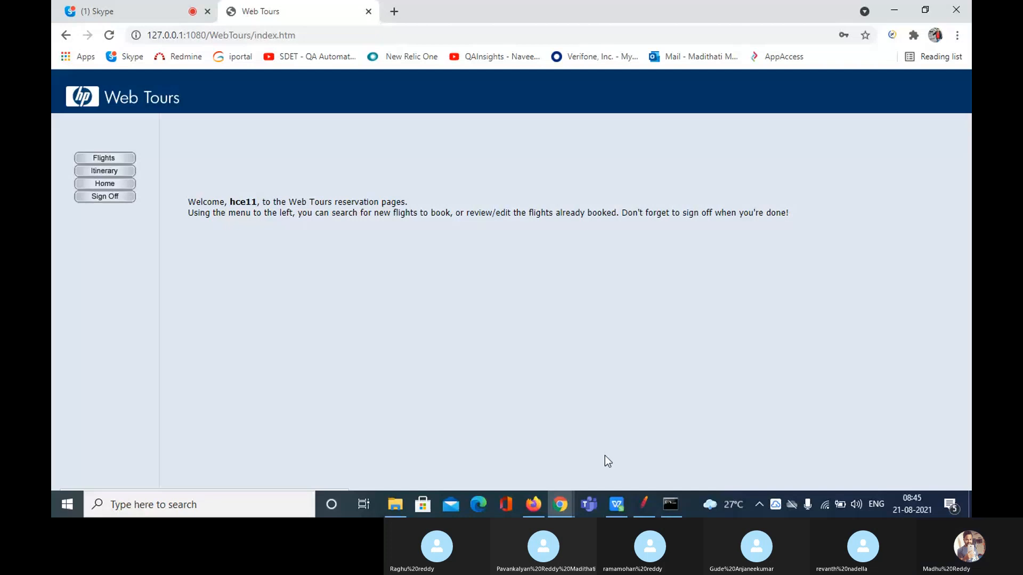
click(645, 504)
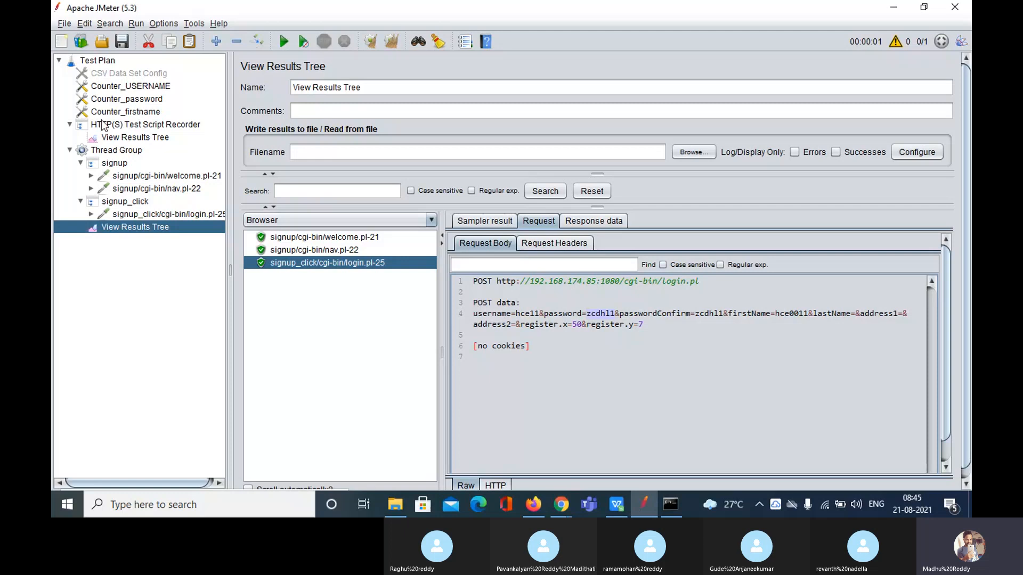
Clear the old results and set the Thread Group's Number of Threads to 1000
click(392, 41)
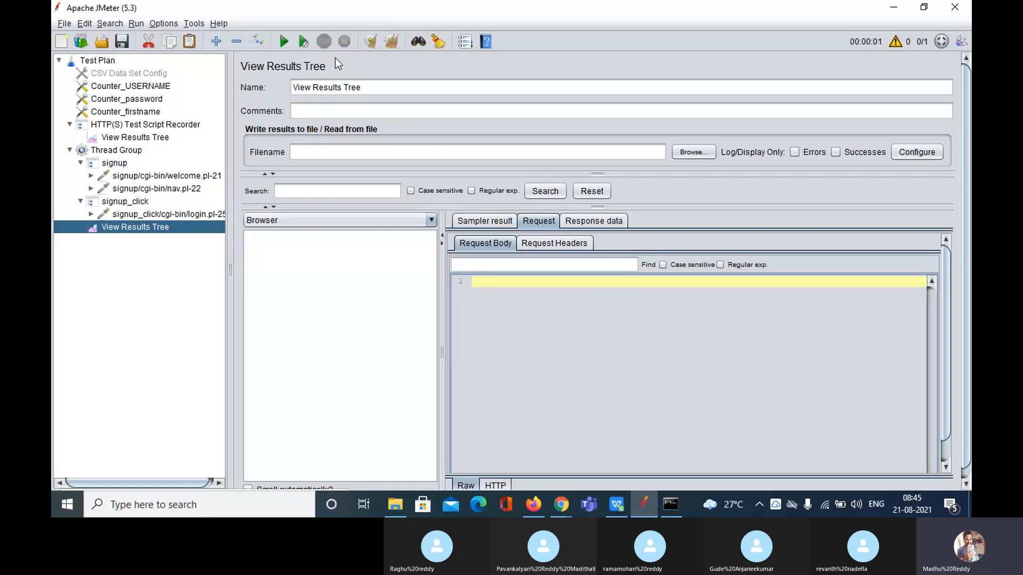
click(123, 151)
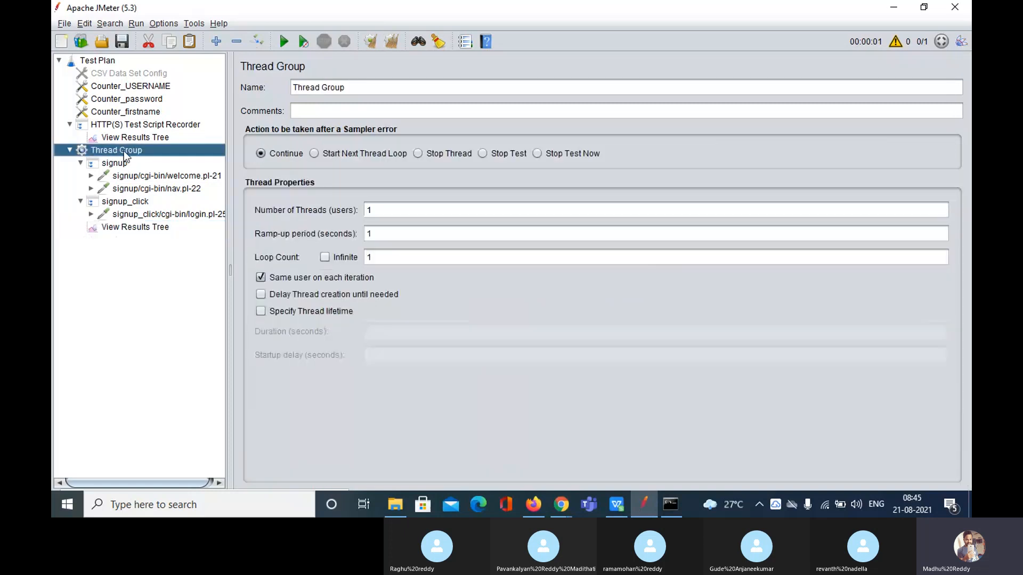
click(399, 212)
text(00)
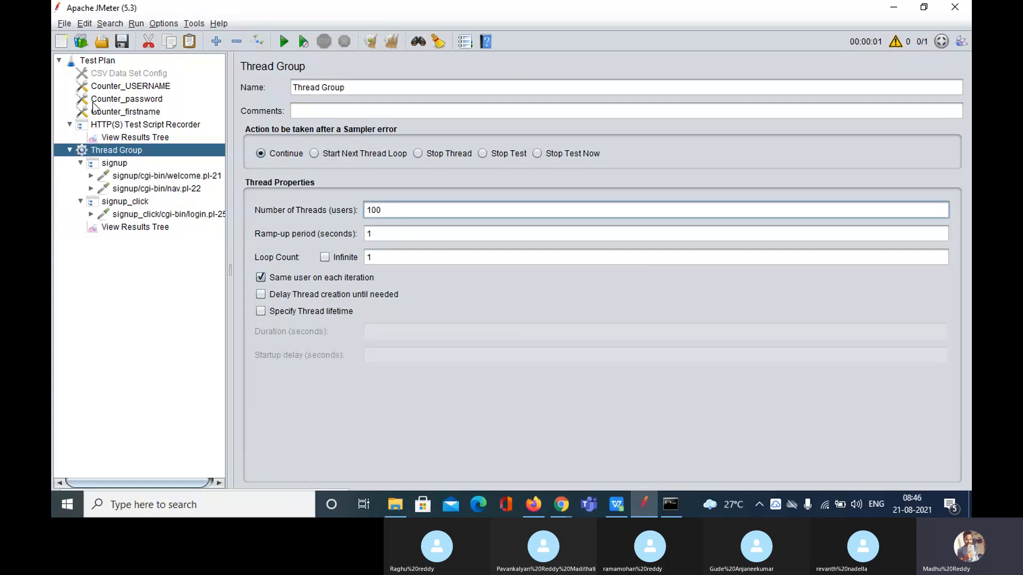
text(0)
click(129, 229)
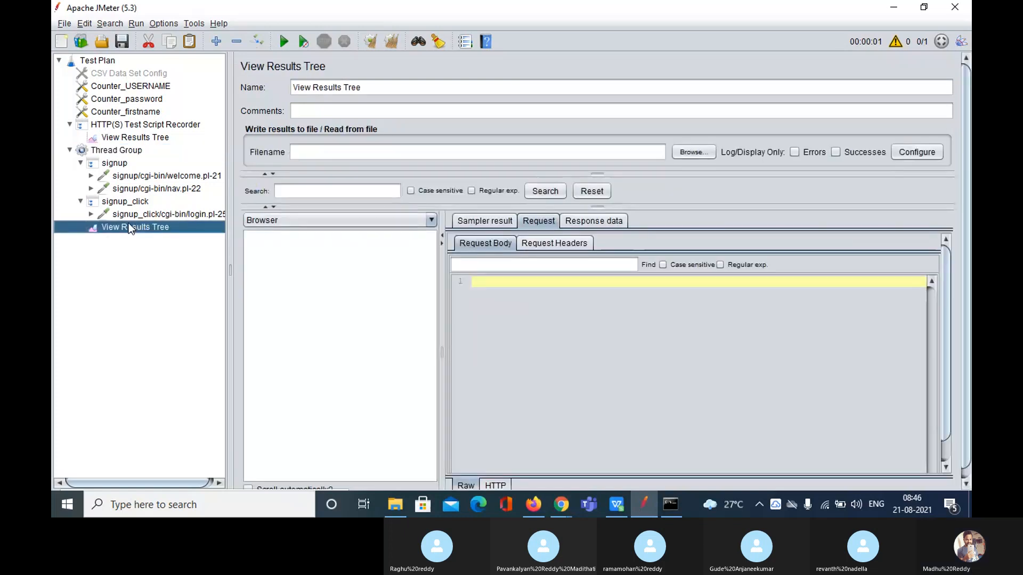
Check on the Skype meeting tab in Chrome, then go back to JMeter
click(560, 512)
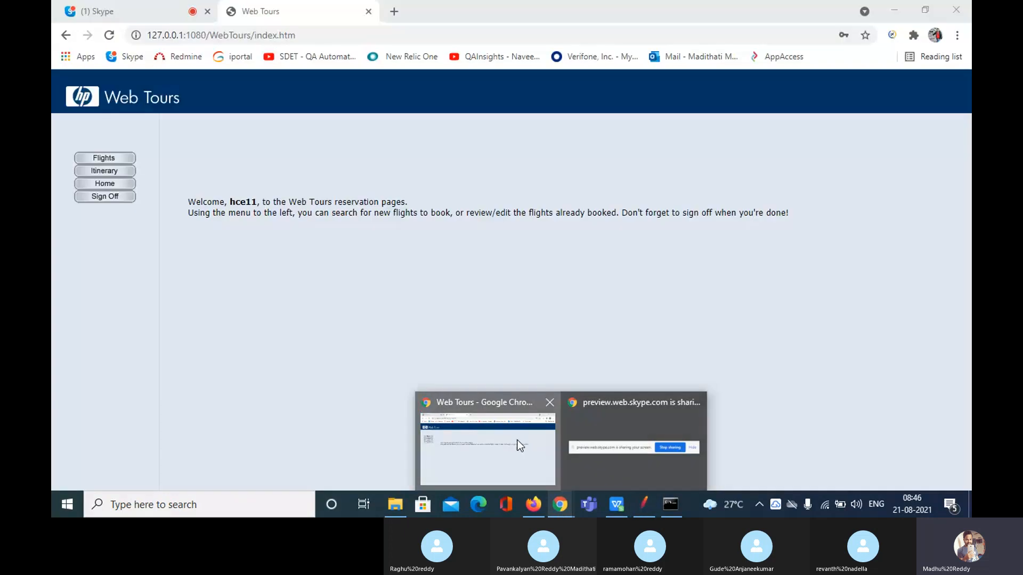
click(138, 10)
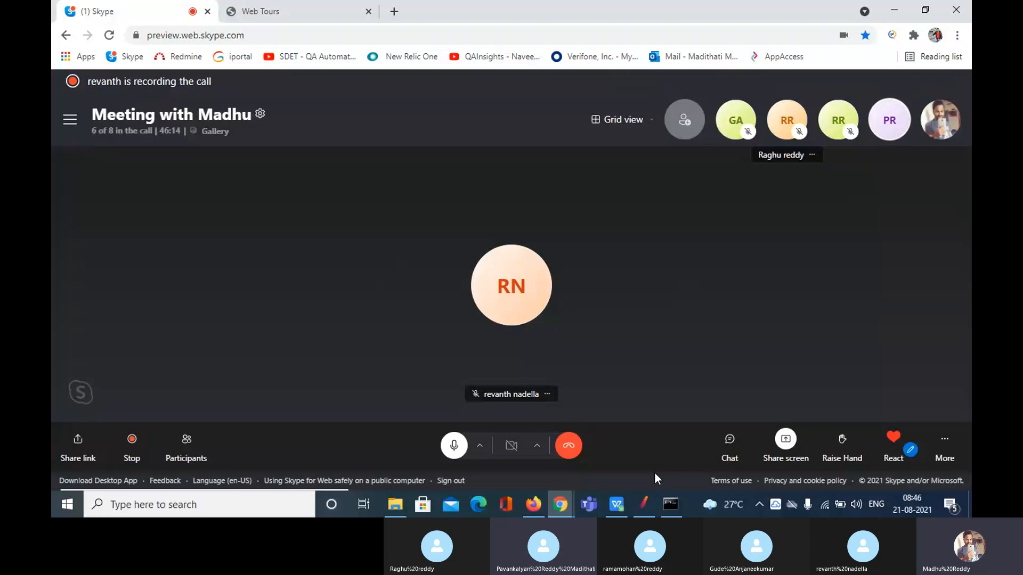
click(644, 504)
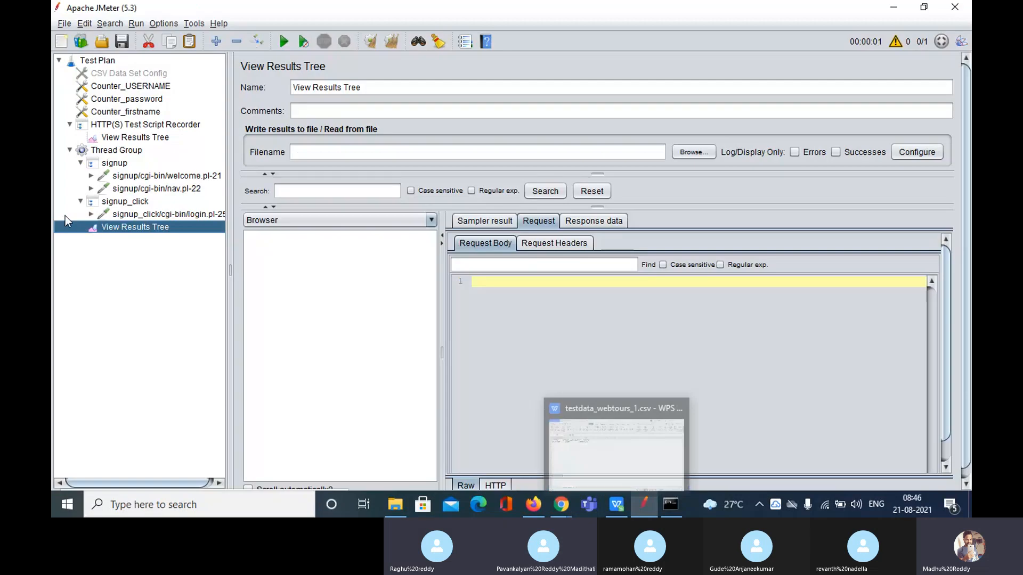
Change the Thread Group's Number of Threads from 1000 to 2
click(114, 152)
click(401, 210)
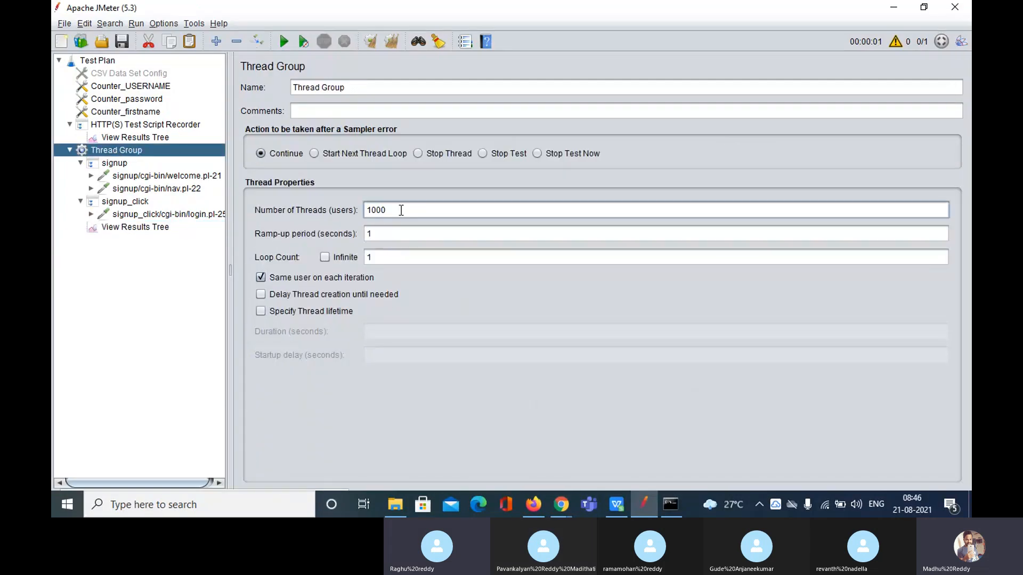
key(BackSpace)
key(BackSpace)
key(BackSpace)
key(BackSpace)
text(2)
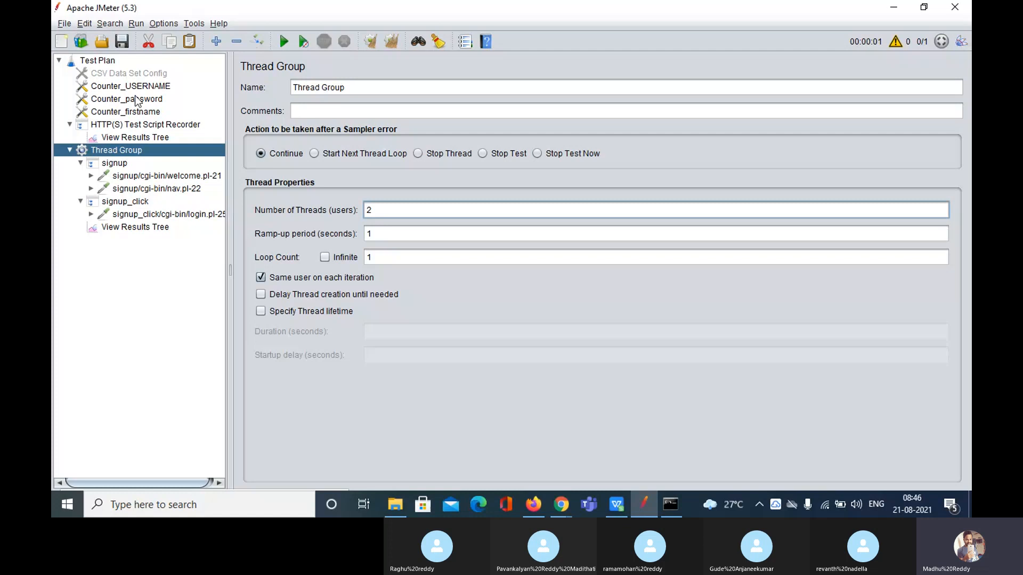
Change Counter_USERNAME's number format from hce01 to Omail01
click(139, 87)
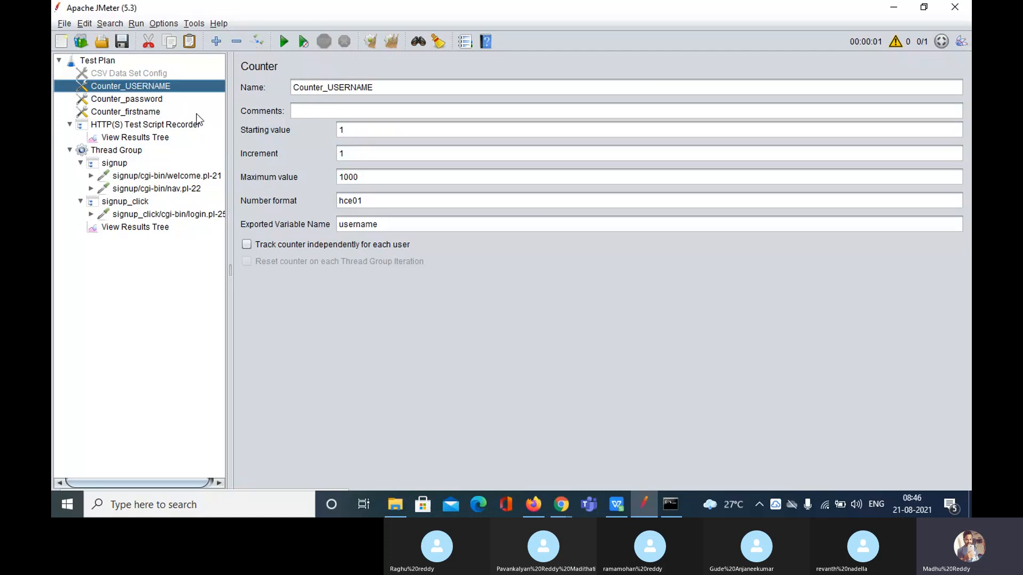
click(360, 130)
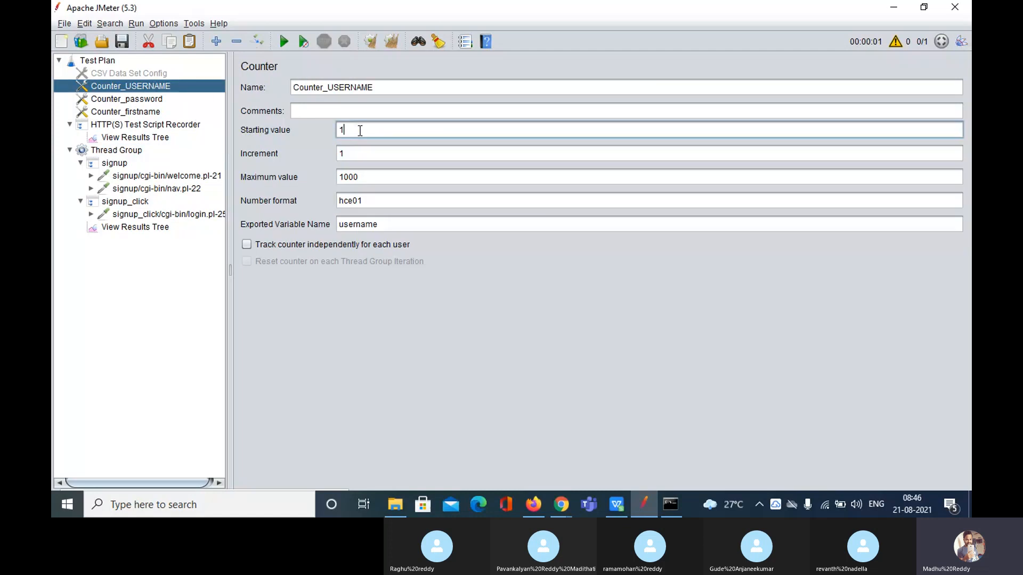
click(366, 200)
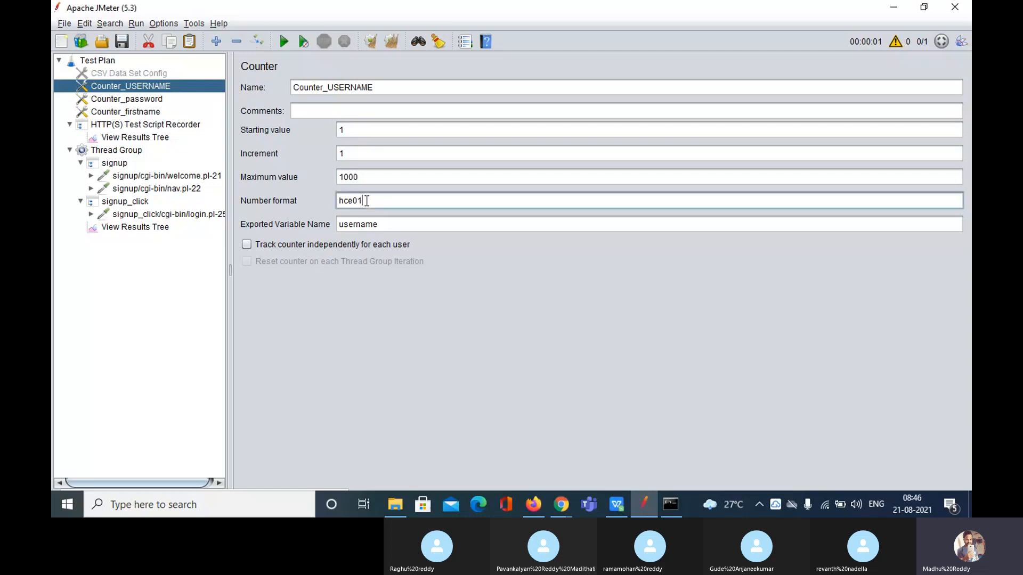
drag(366, 200, 323, 201)
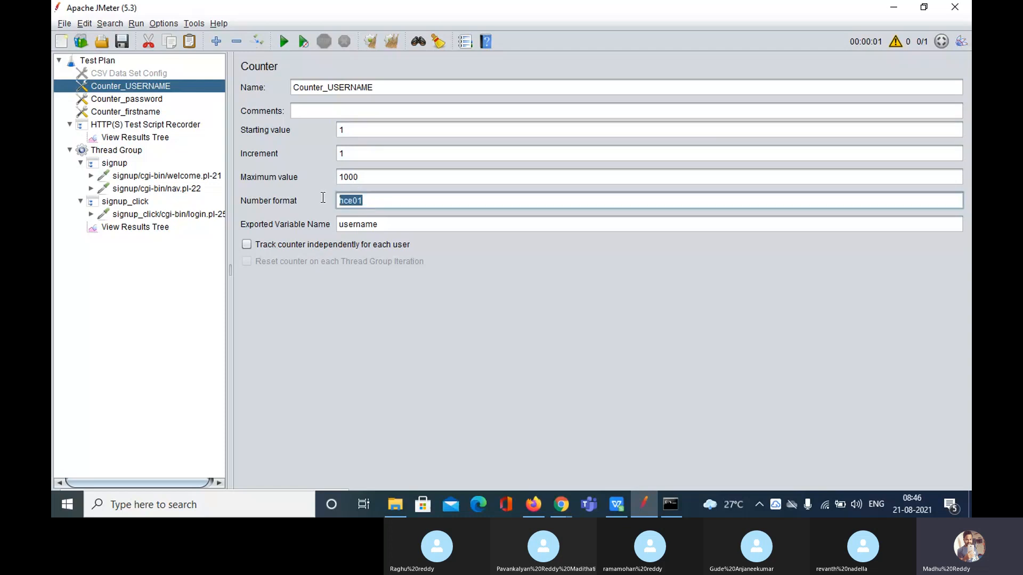
click(354, 201)
drag(339, 200, 355, 204)
key(BackSpace)
text(0)
text(mail)
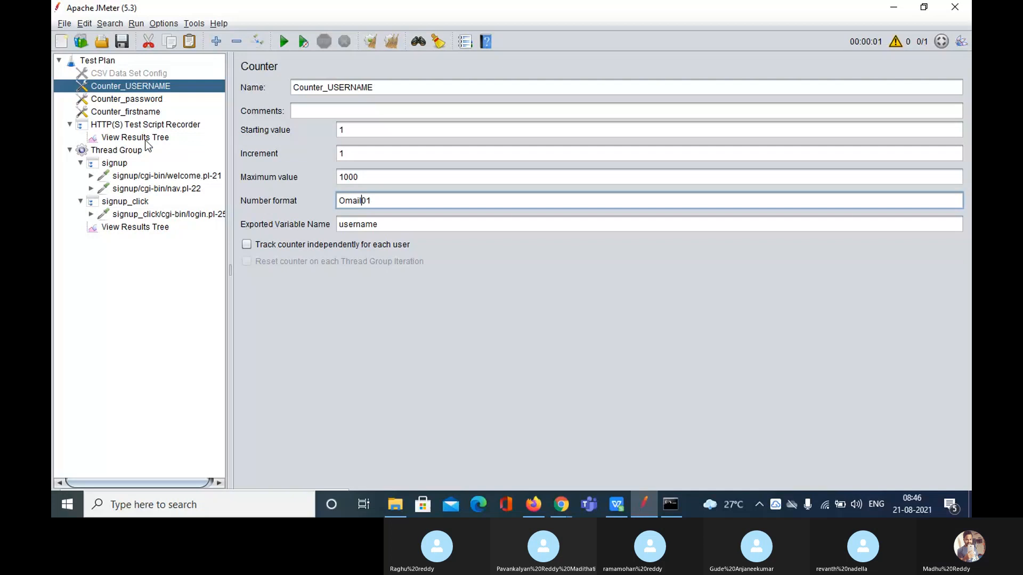
Set Counter_password's format to Omail and Counter_firstname's to Omail0001
click(142, 101)
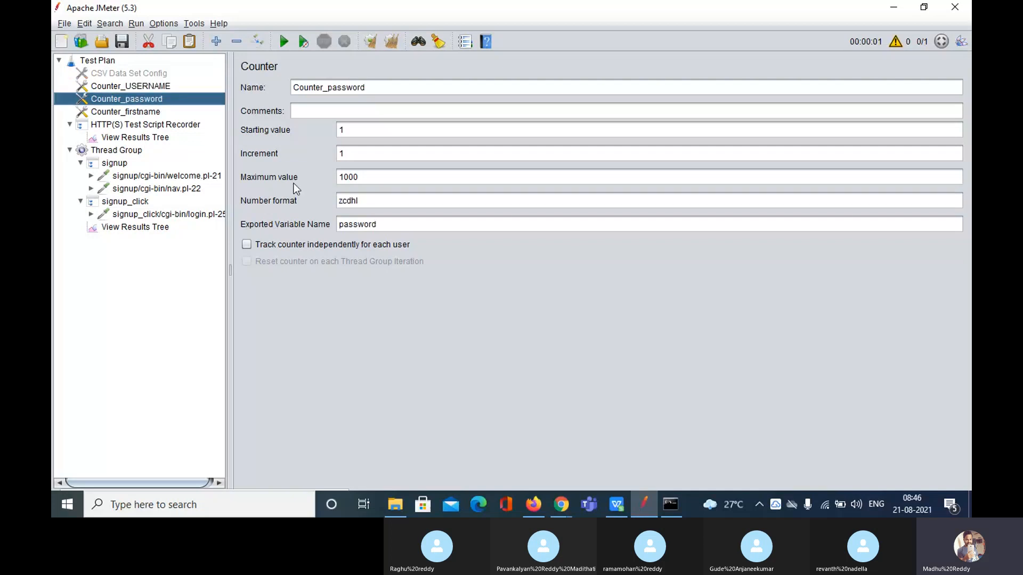
click(365, 200)
drag(366, 200, 307, 198)
text(O)
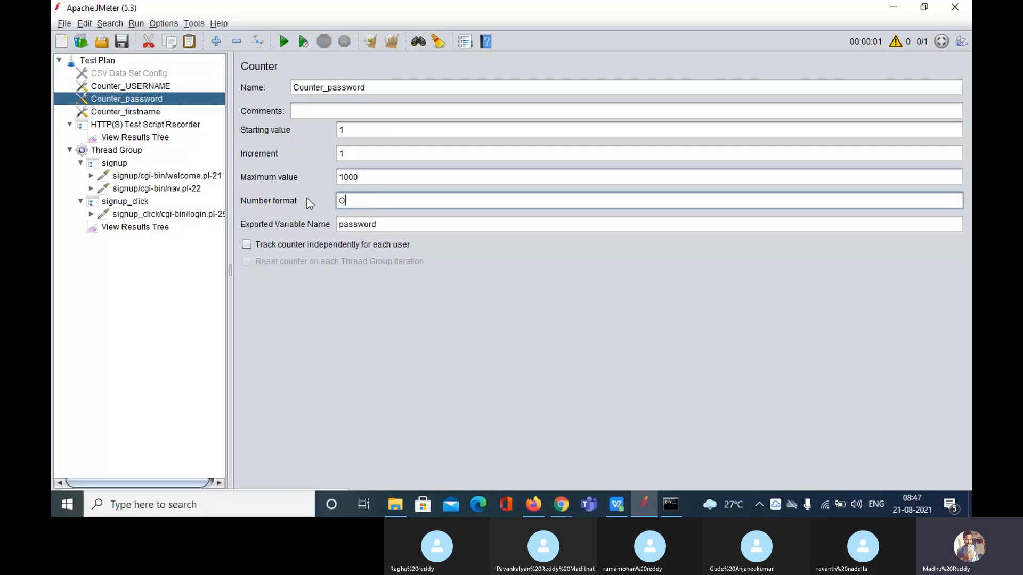
text(mail)
click(143, 103)
click(143, 111)
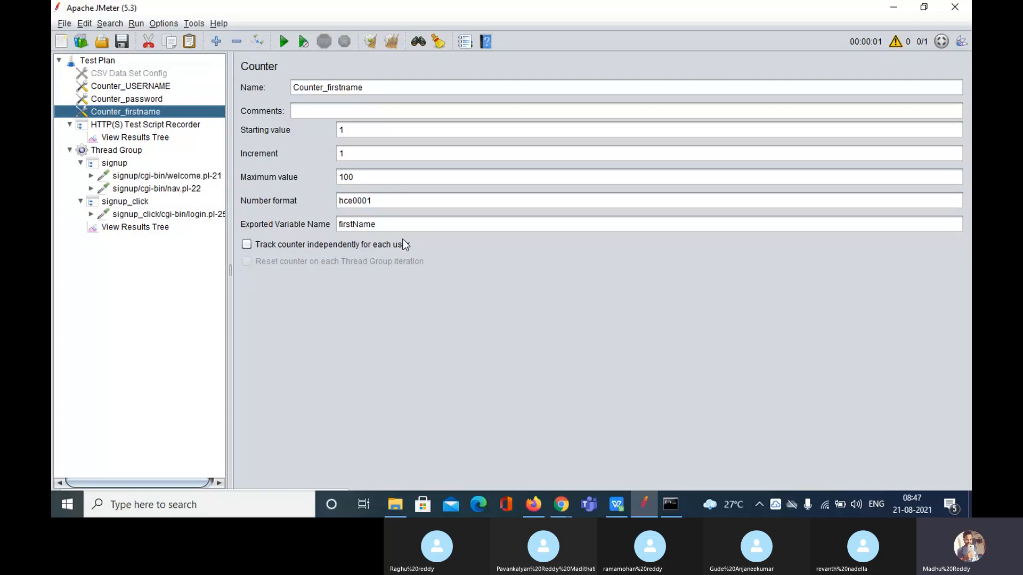
drag(354, 202, 340, 201)
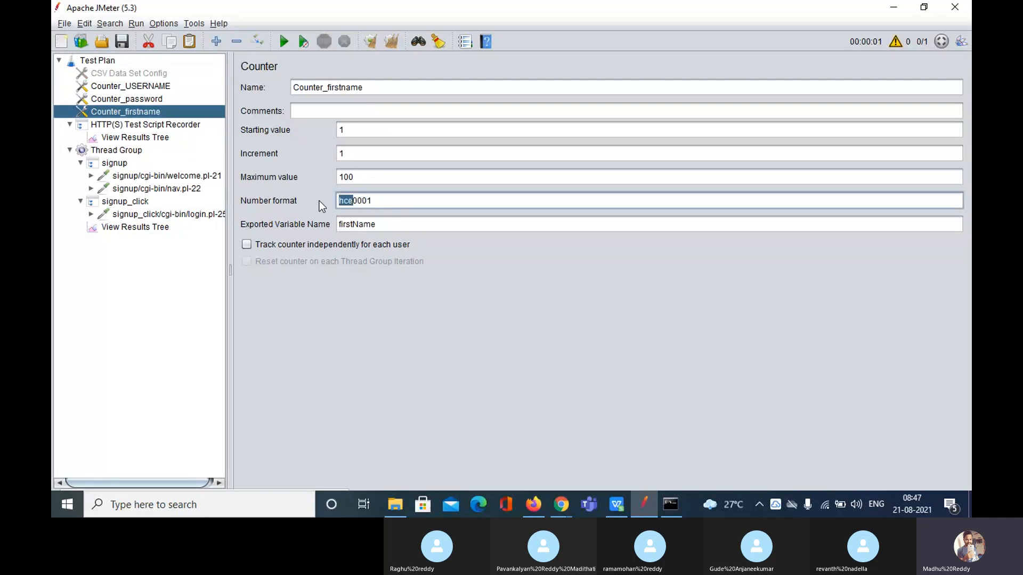
text(Omail)
click(160, 228)
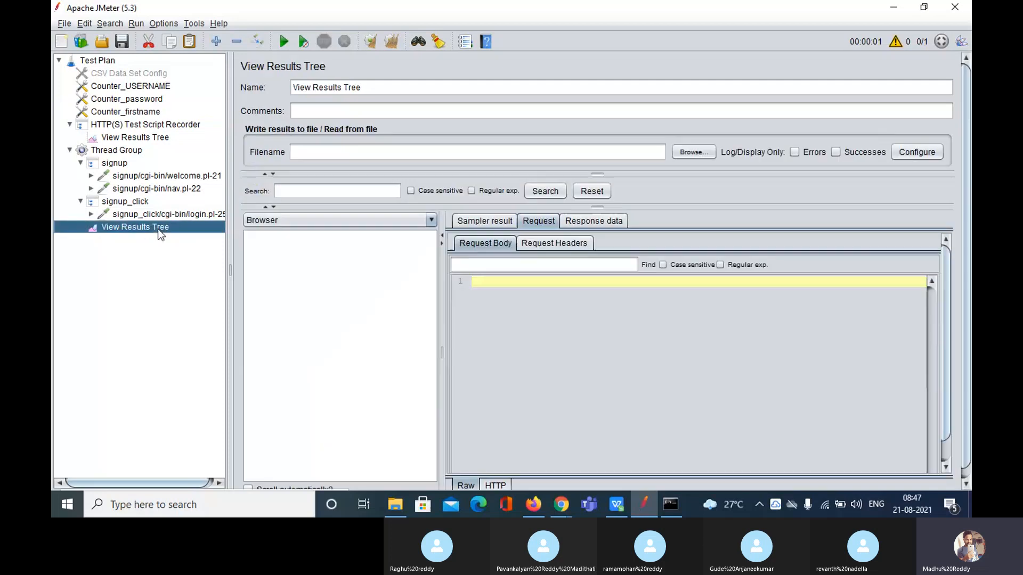
Set the Thread Group to 2 users and start the test run without saving
click(132, 151)
double_click(416, 210)
text(2)
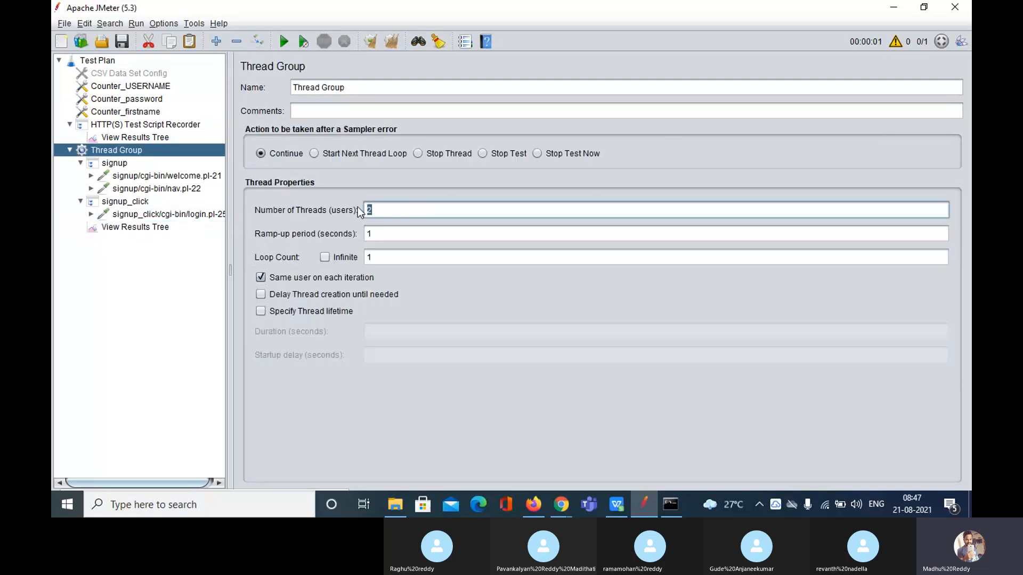
click(142, 227)
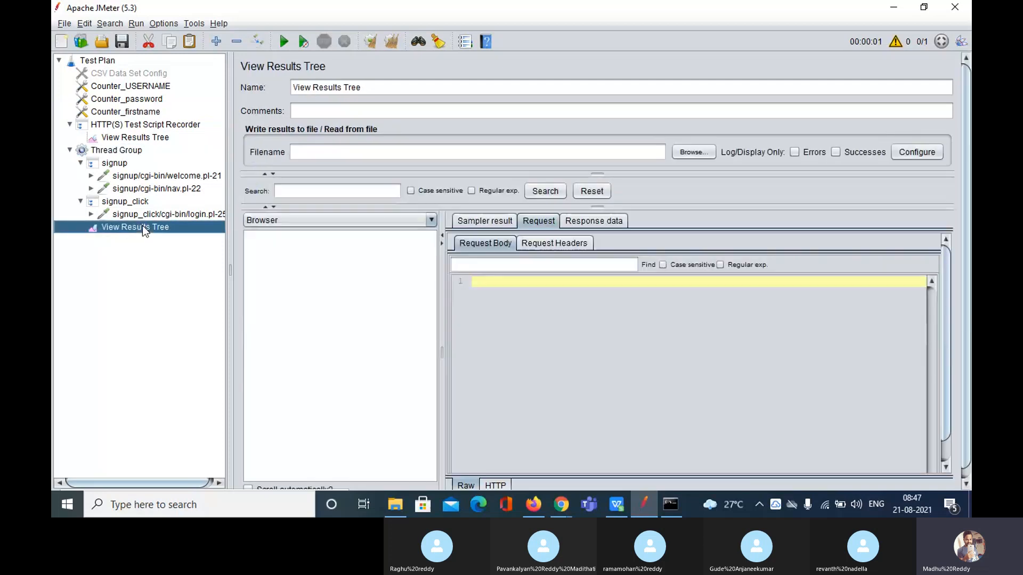
click(290, 37)
click(673, 282)
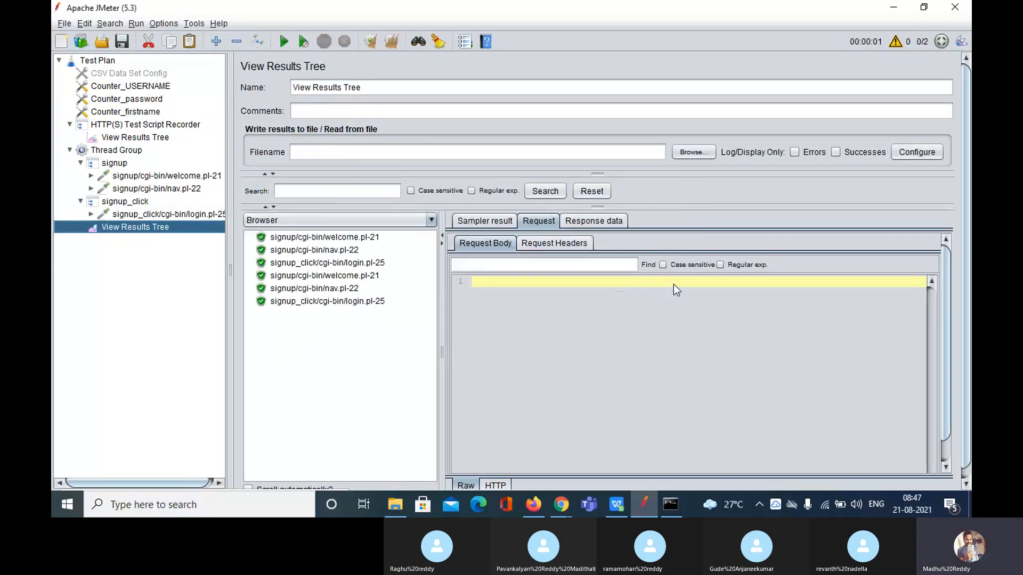
Check the sign-up responses welcome two different users, Omail11 and Omail21
click(341, 237)
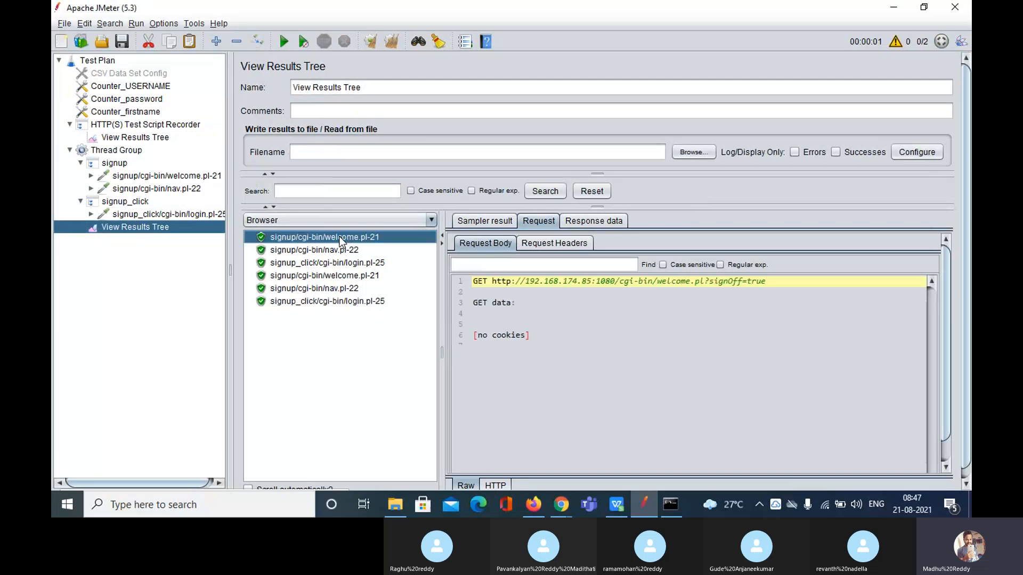
click(586, 223)
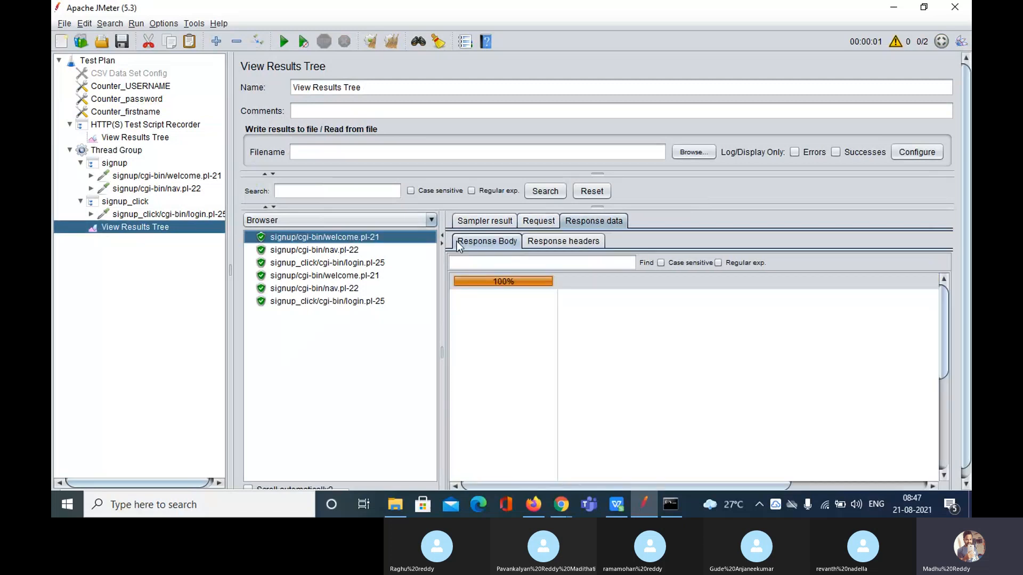
click(308, 254)
click(310, 263)
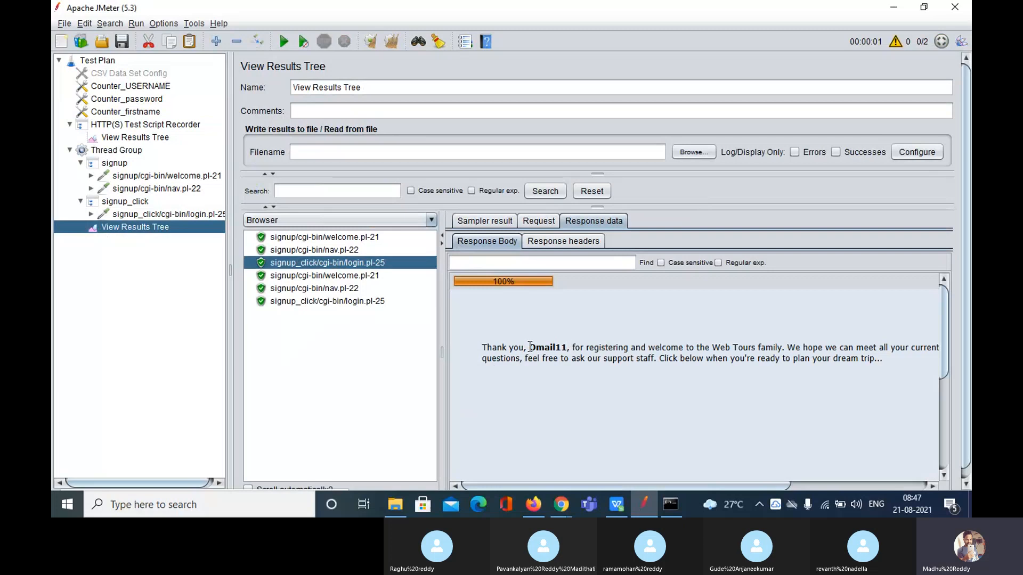
drag(528, 348, 569, 350)
click(291, 301)
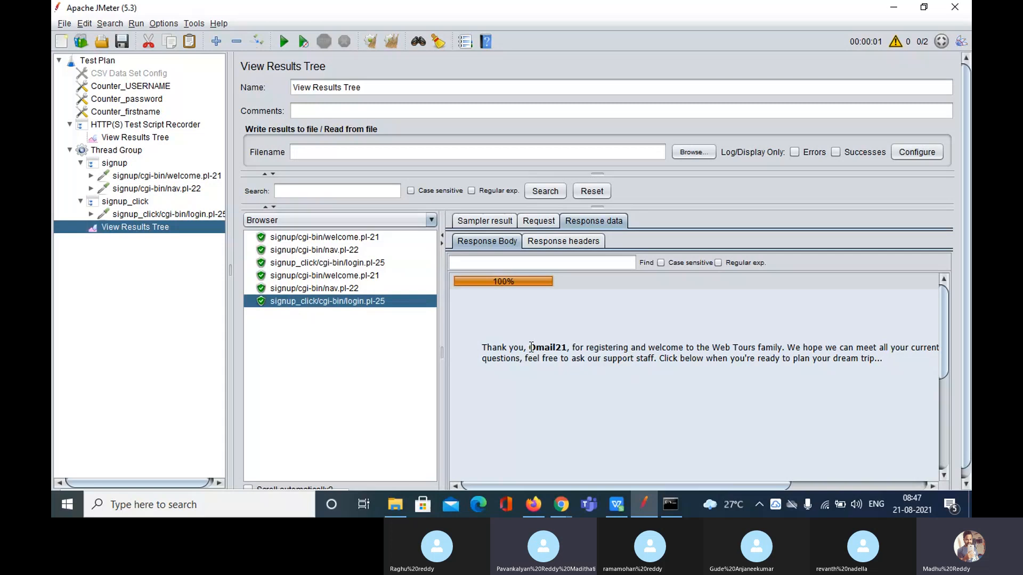
drag(530, 347, 567, 348)
Check the usernames and passwords posted by both sign-up requests, then view Counter_USERNAME's Omail01 format
click(541, 222)
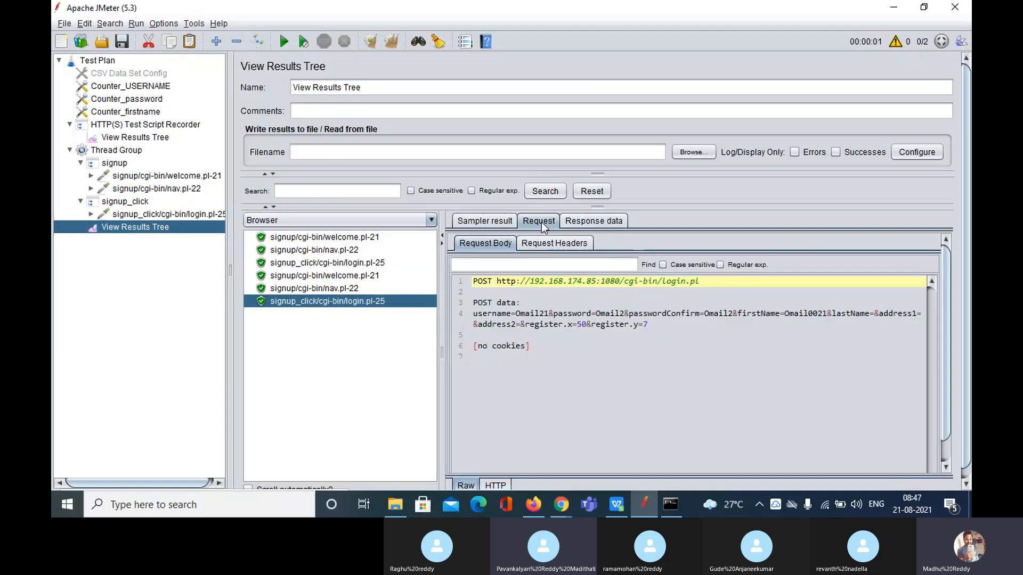
double_click(516, 313)
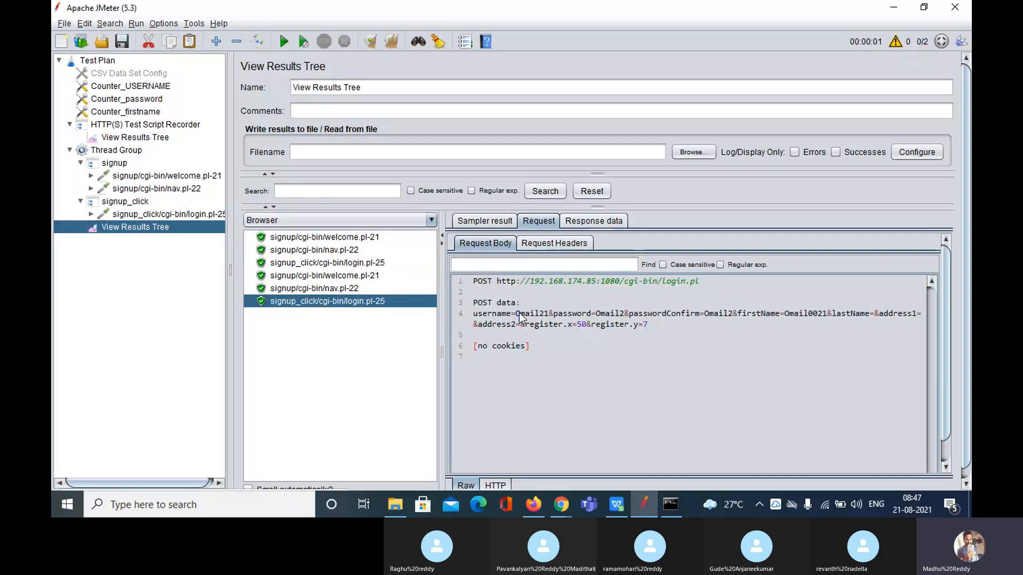
double_click(596, 313)
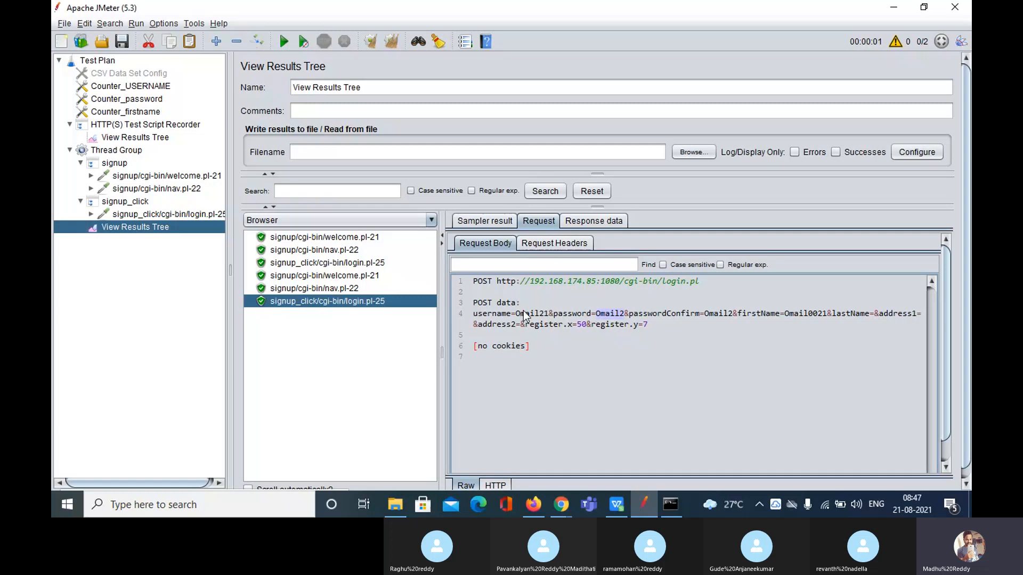
click(338, 262)
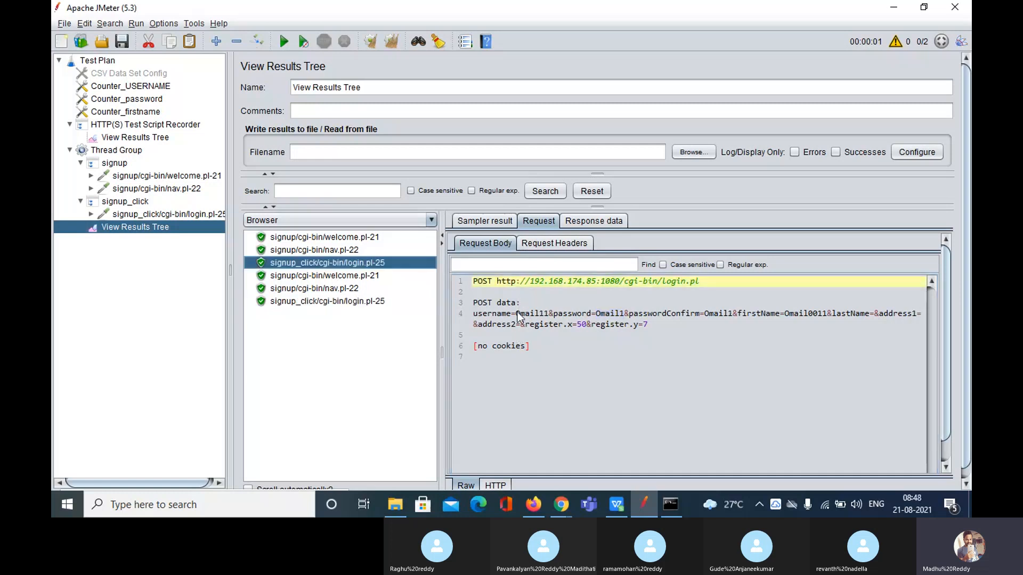
drag(515, 315, 625, 314)
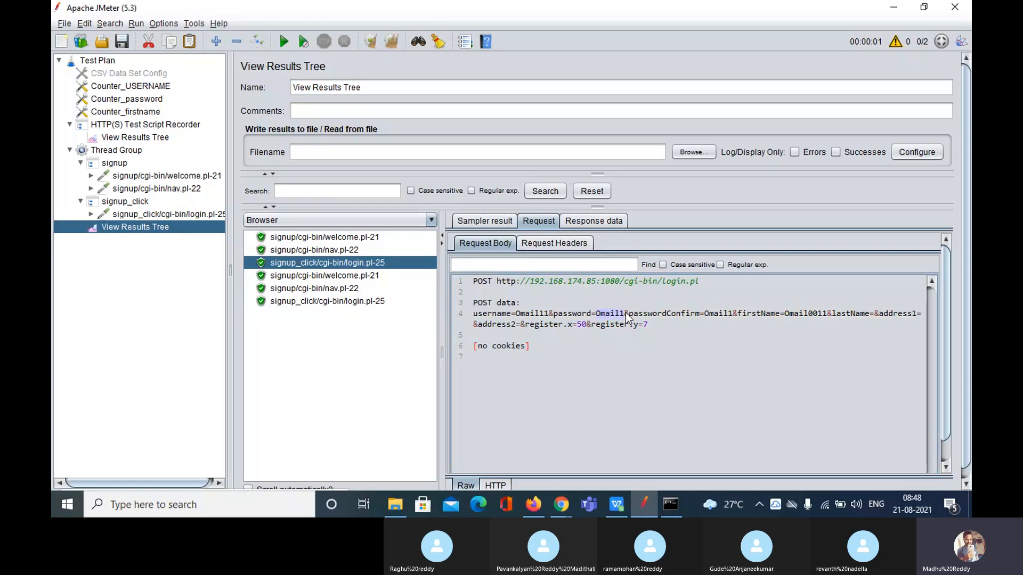
click(109, 85)
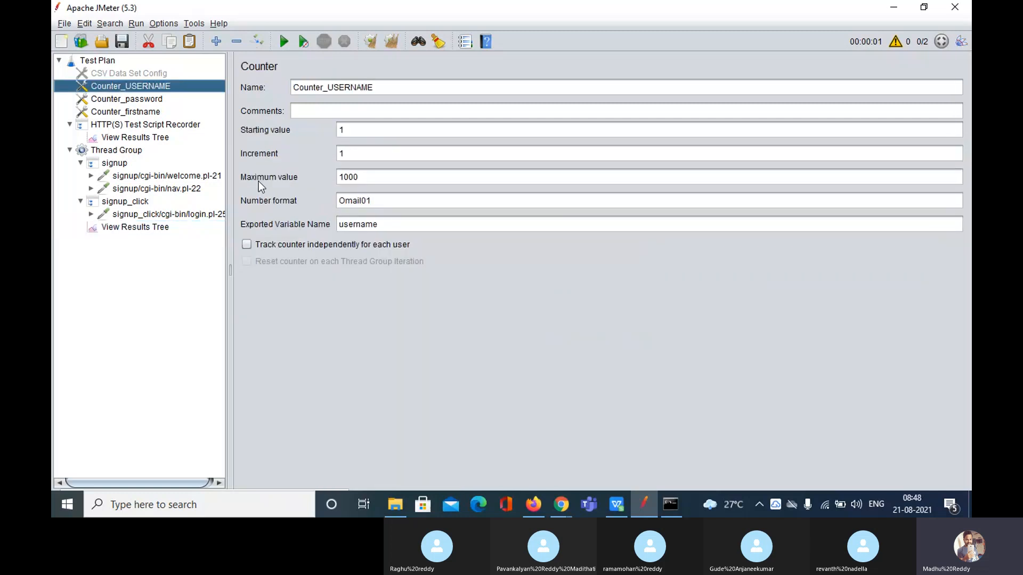
Confirm the Thread Group uses 2 threads, glance at the Skype call, and return to View Results Tree
click(142, 229)
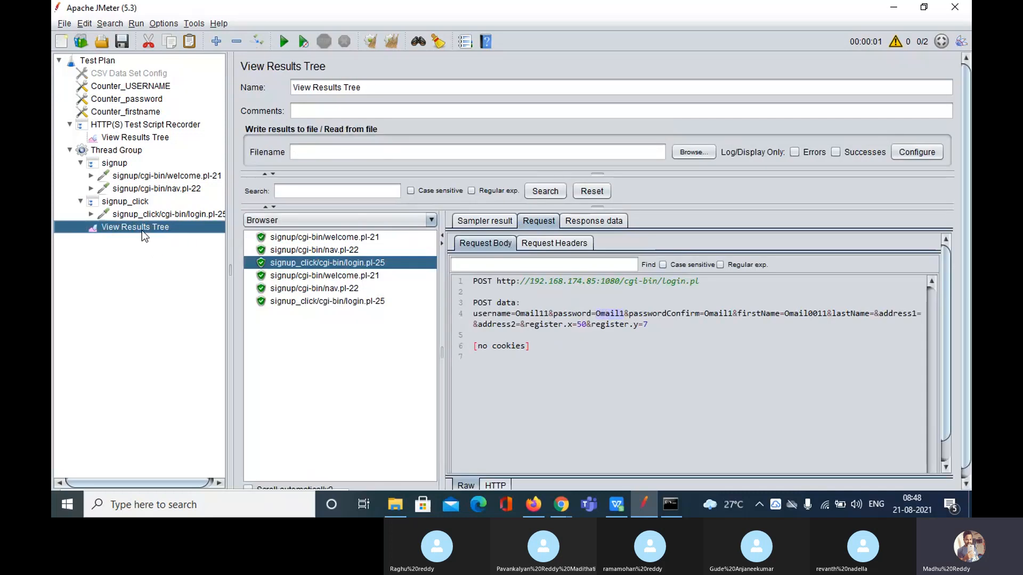
click(115, 151)
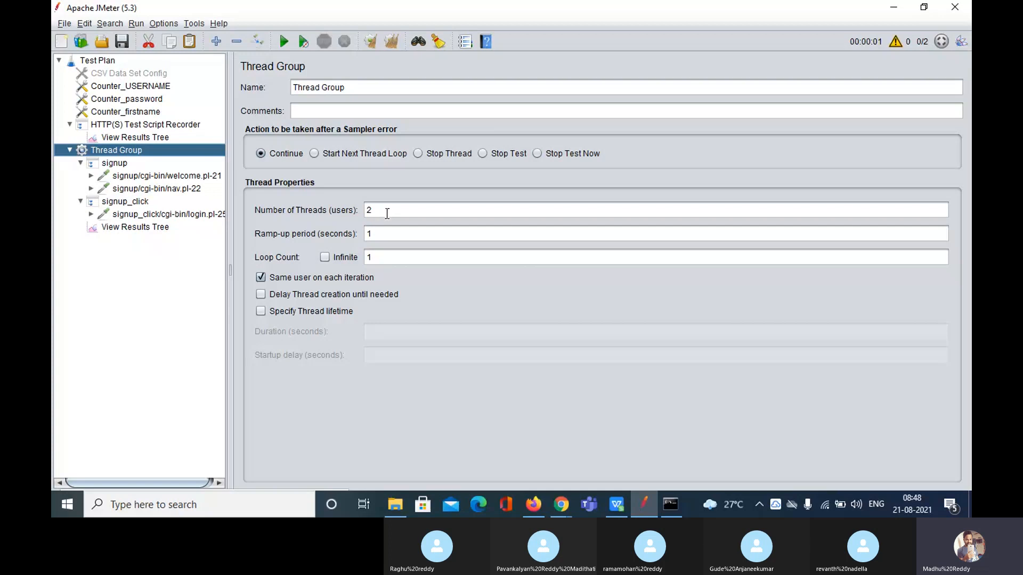
click(558, 503)
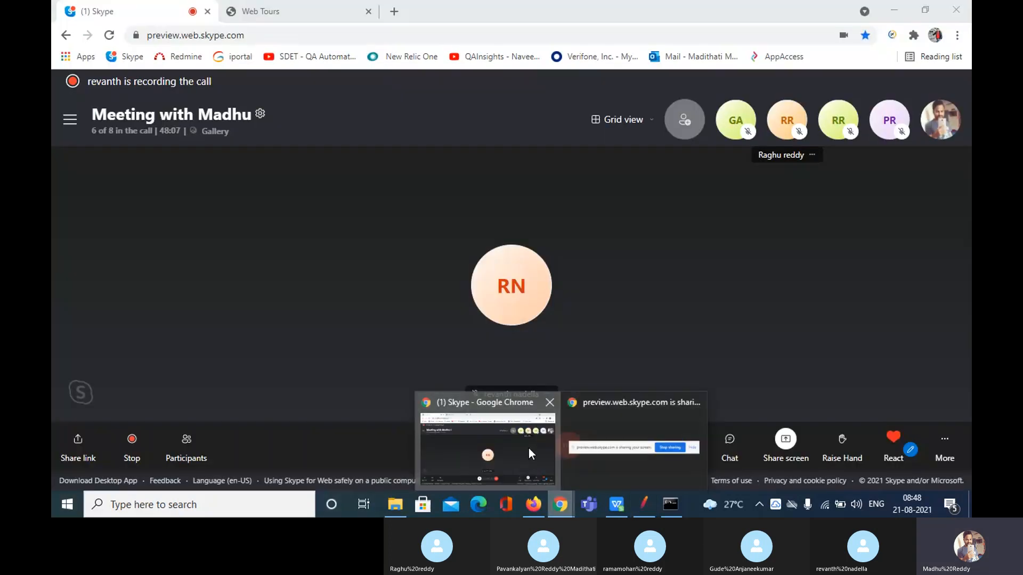
click(529, 449)
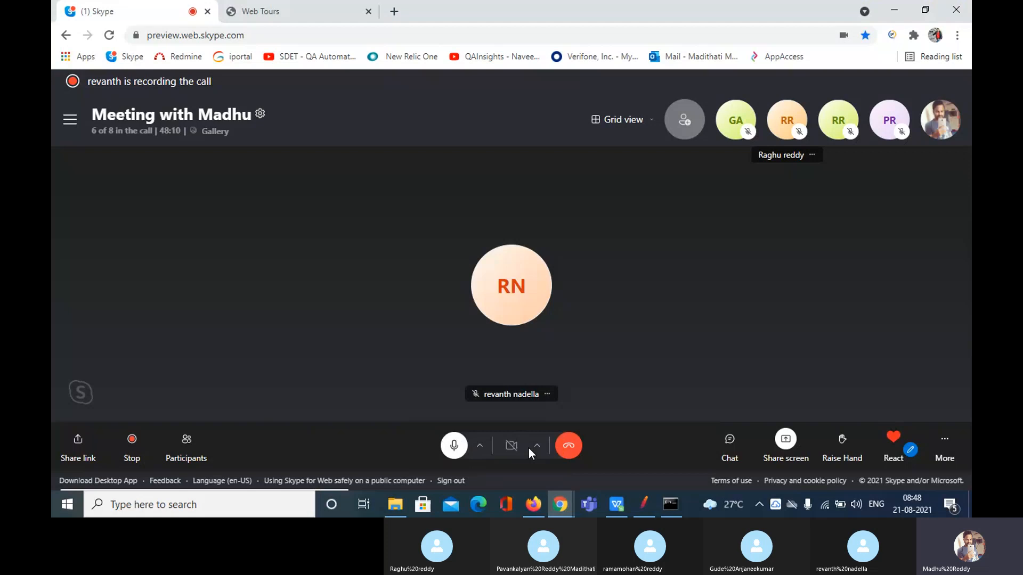
click(653, 502)
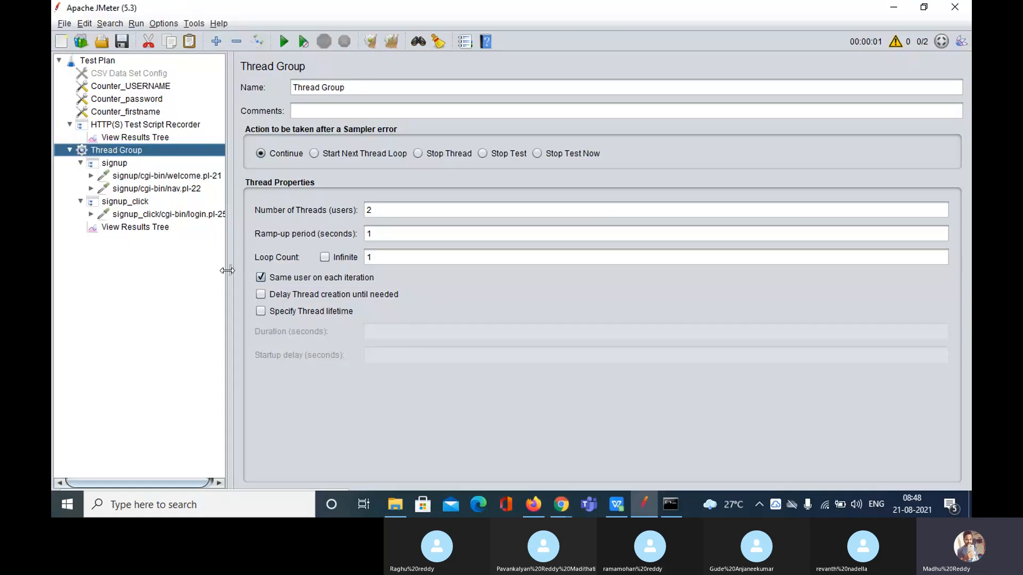
click(123, 226)
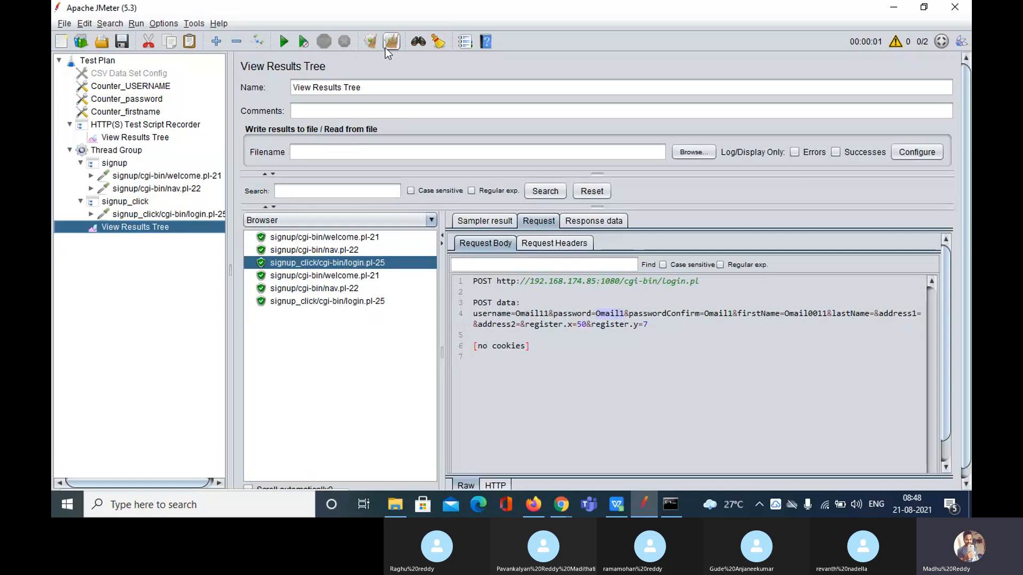
Rerun the test without saving and see the first sign-up reject username Omail11 as taken
click(302, 42)
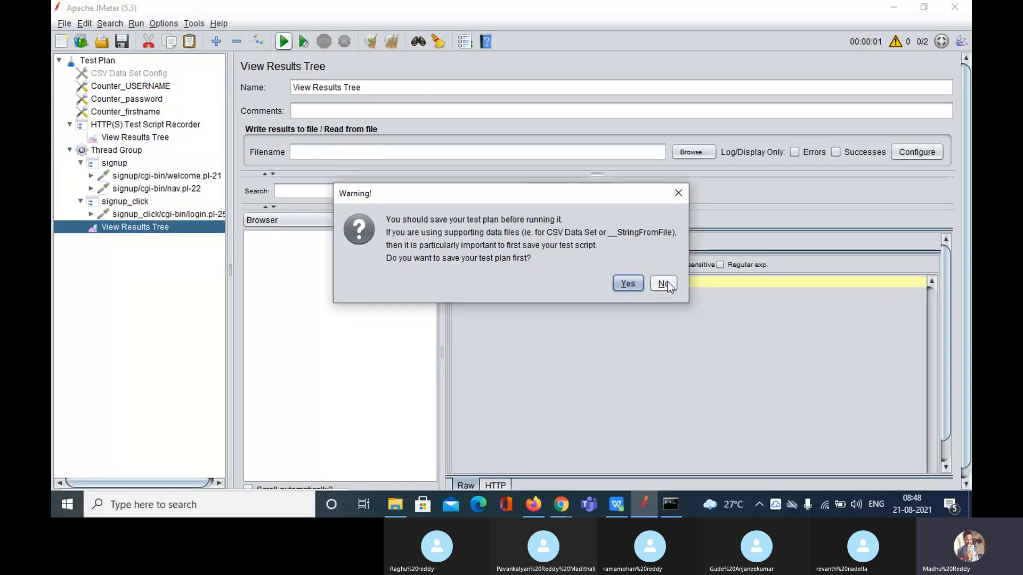
click(664, 282)
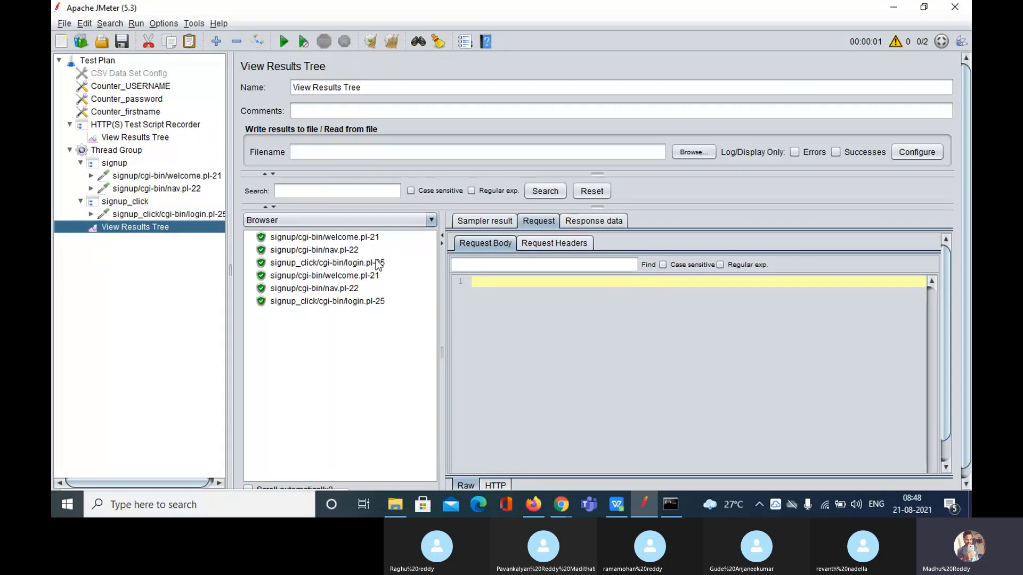
click(376, 263)
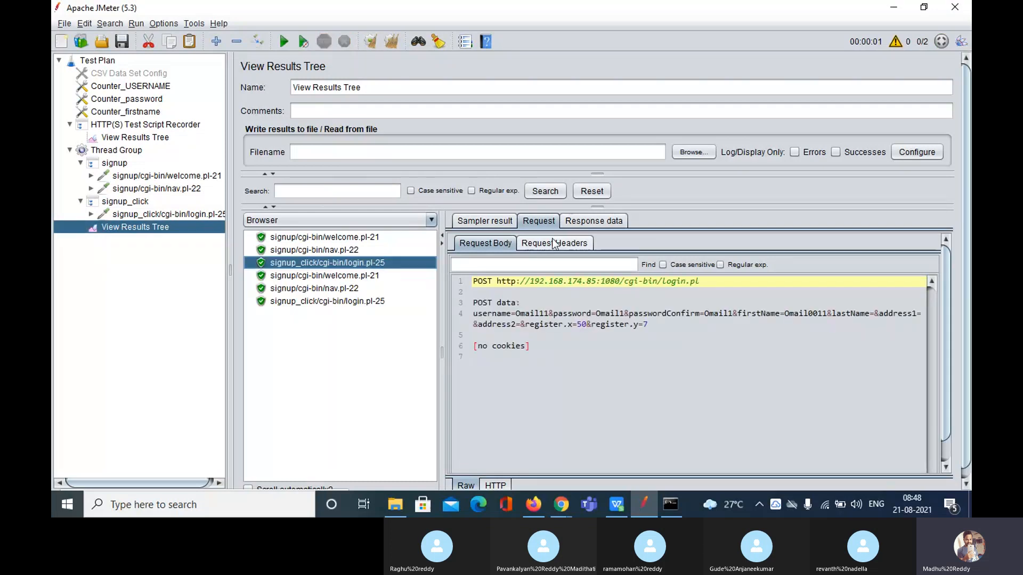
click(593, 221)
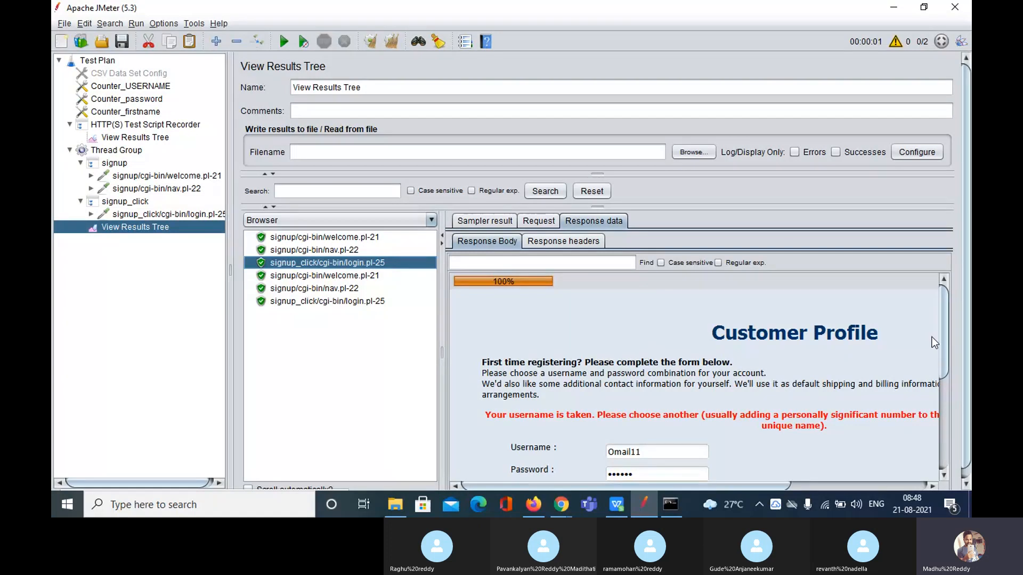
drag(944, 344, 945, 357)
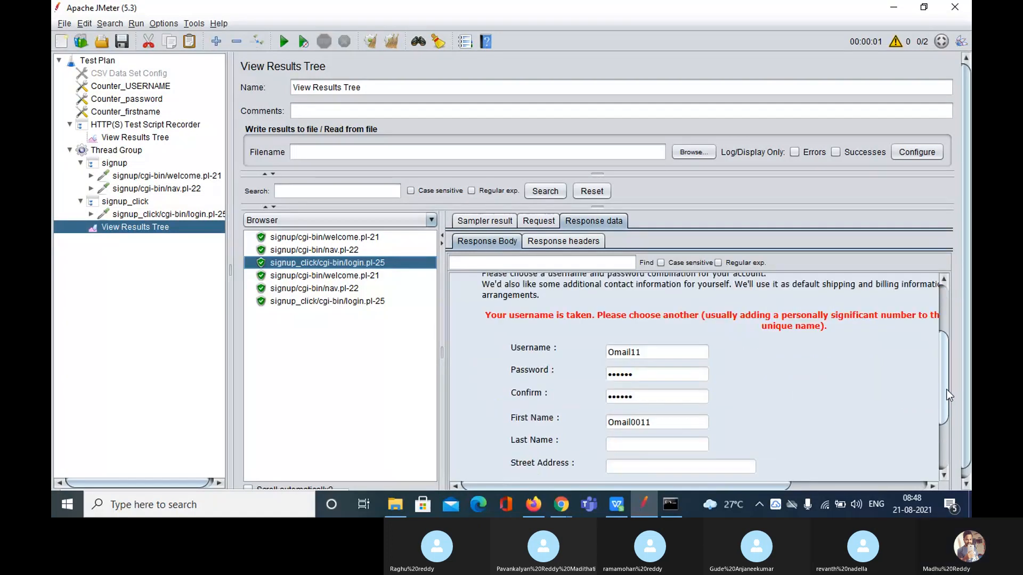
drag(946, 389, 946, 394)
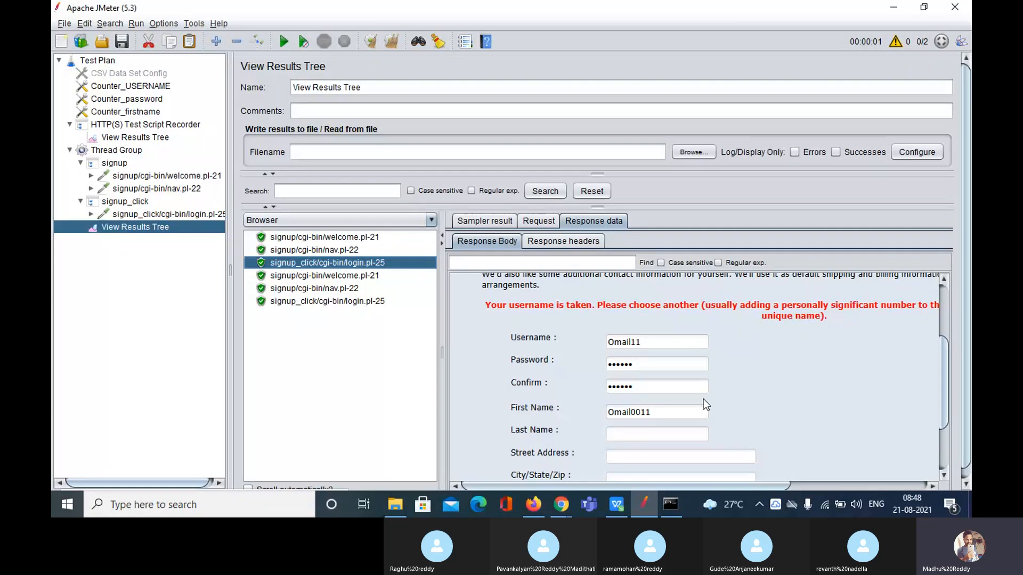
double_click(648, 339)
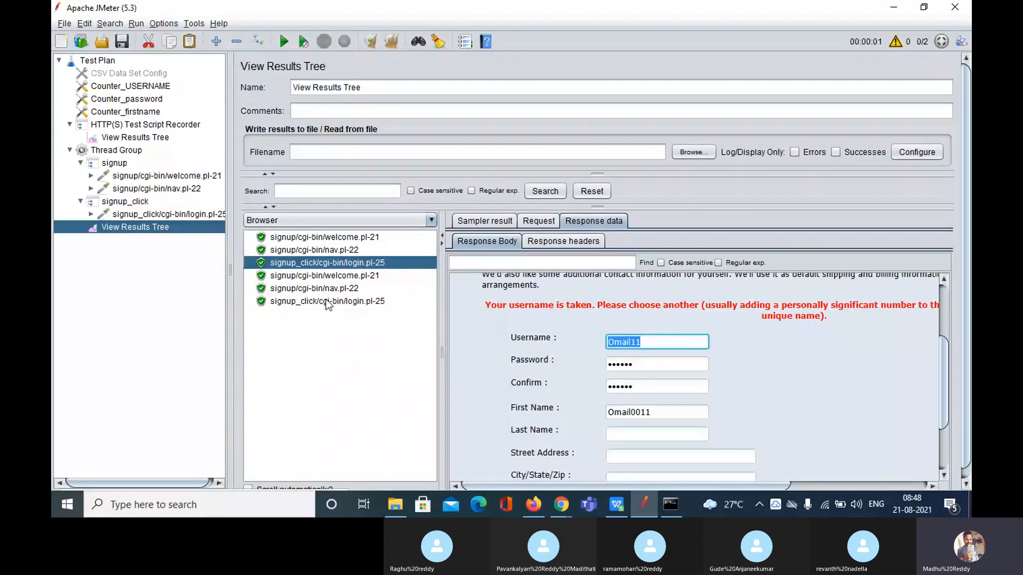
Confirm the second sign-up reports Omail21 is taken, then clear all results
click(328, 301)
drag(595, 314, 515, 306)
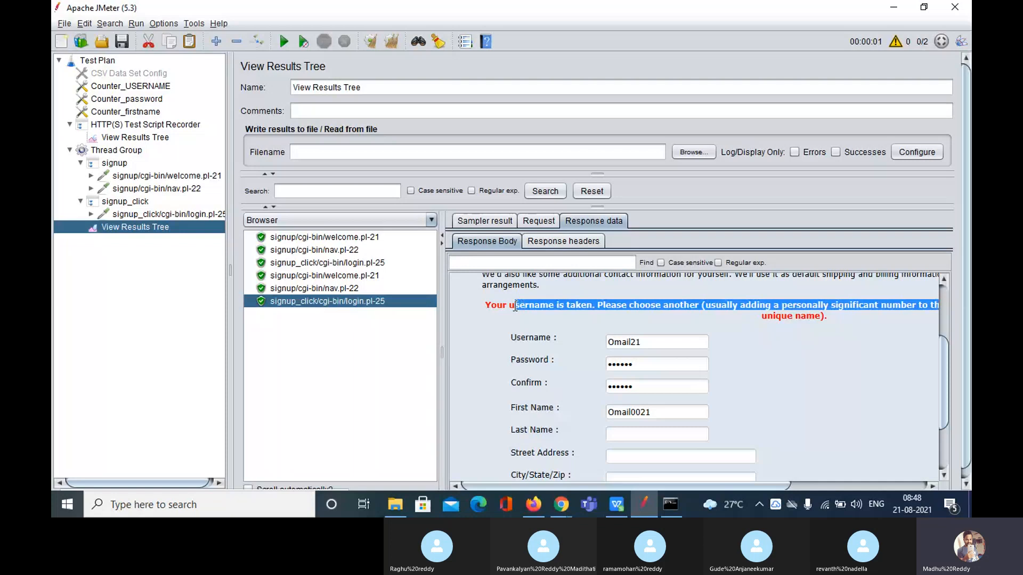
click(515, 307)
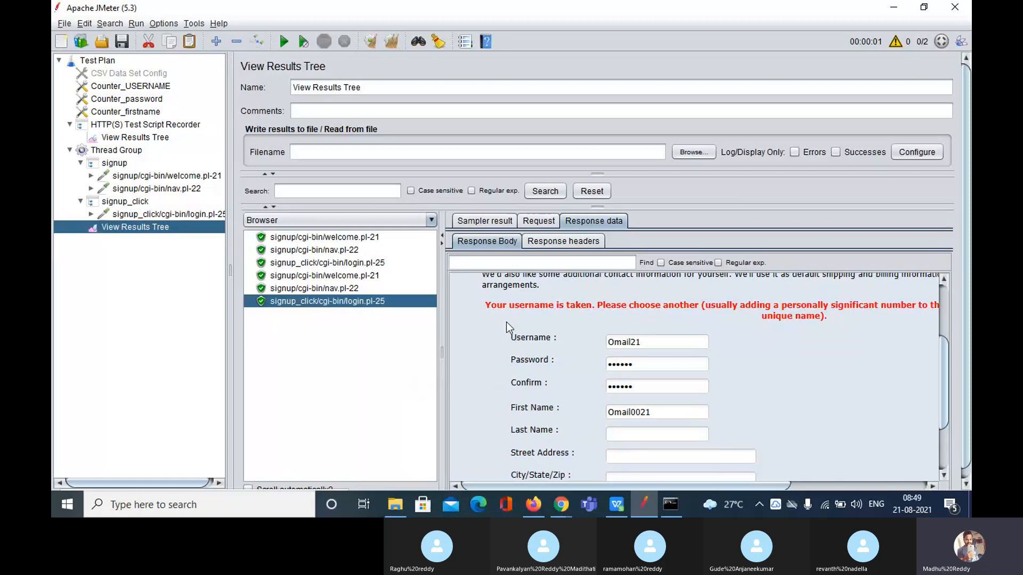
click(393, 43)
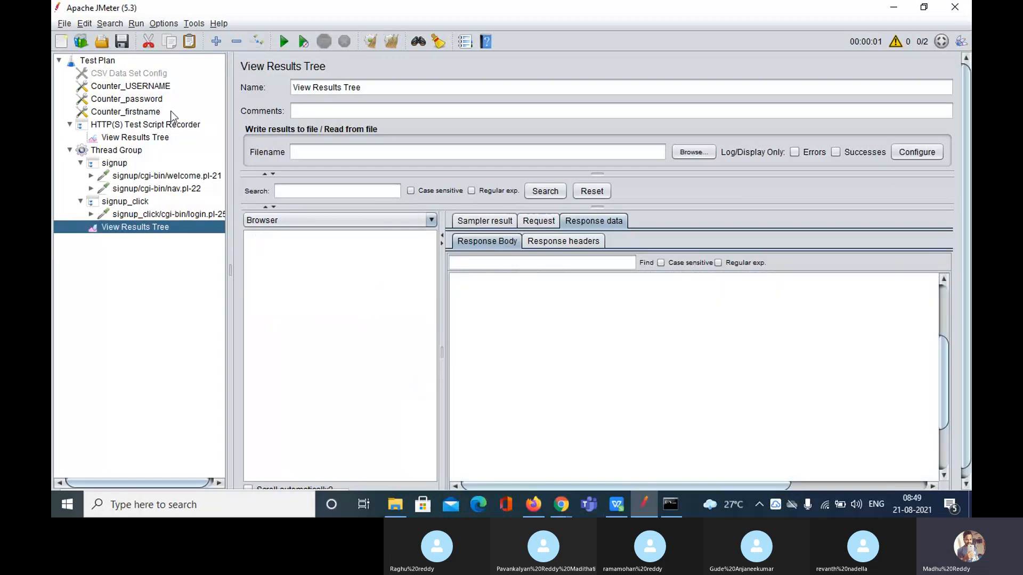
Change Counter_USERNAME's number format from Omail01 to Gmail01
click(127, 87)
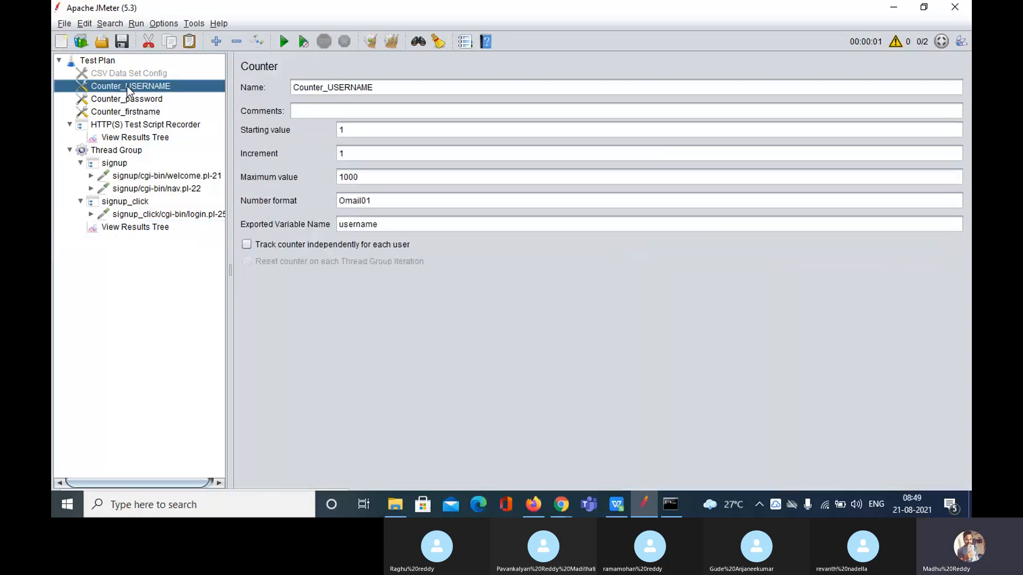
click(362, 202)
drag(362, 202, 309, 198)
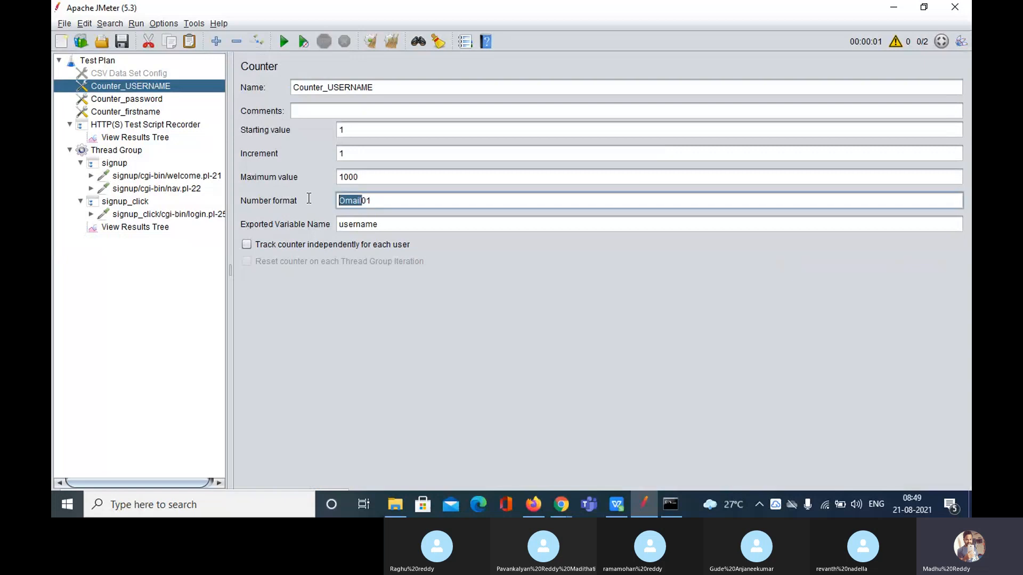
text(Gmasil)
key(BackSpace)
key(BackSpace)
key(BackSpace)
text(il)
Set Counter_password's format to Gmail and Counter_firstname's to Gmail0001
click(149, 99)
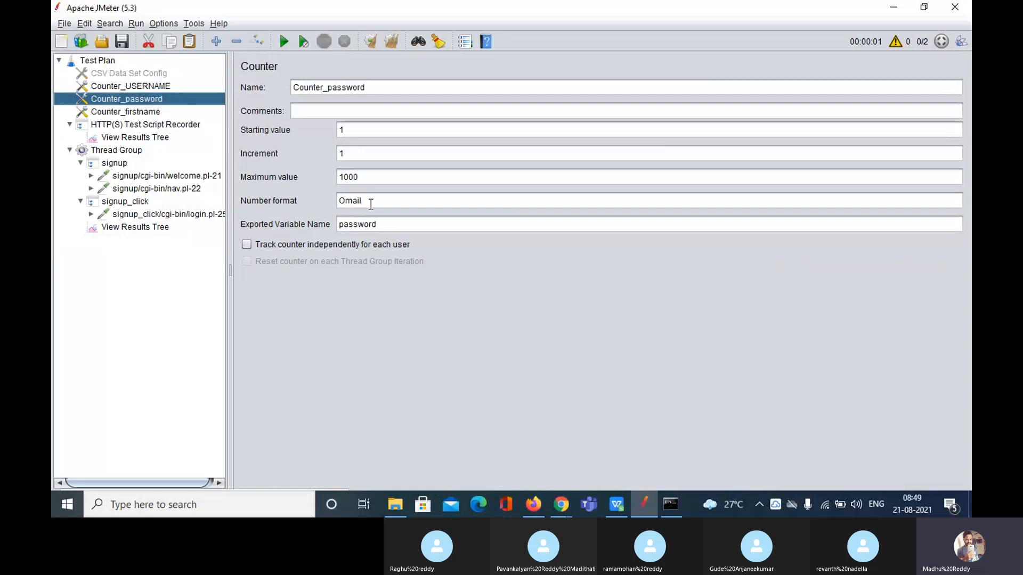
drag(372, 200, 310, 197)
text(Gmail)
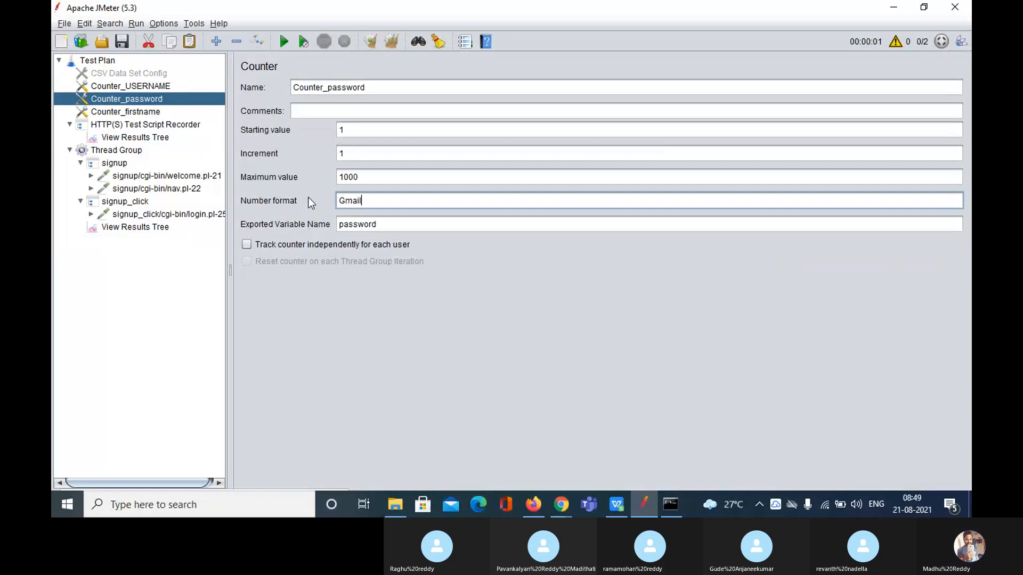
click(144, 112)
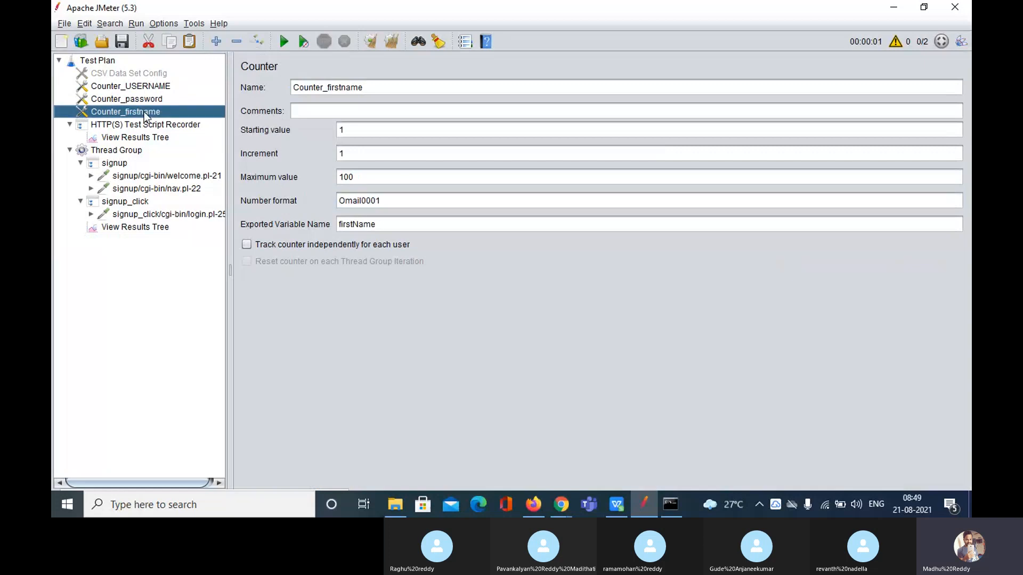
drag(358, 201, 325, 196)
key(BackSpace)
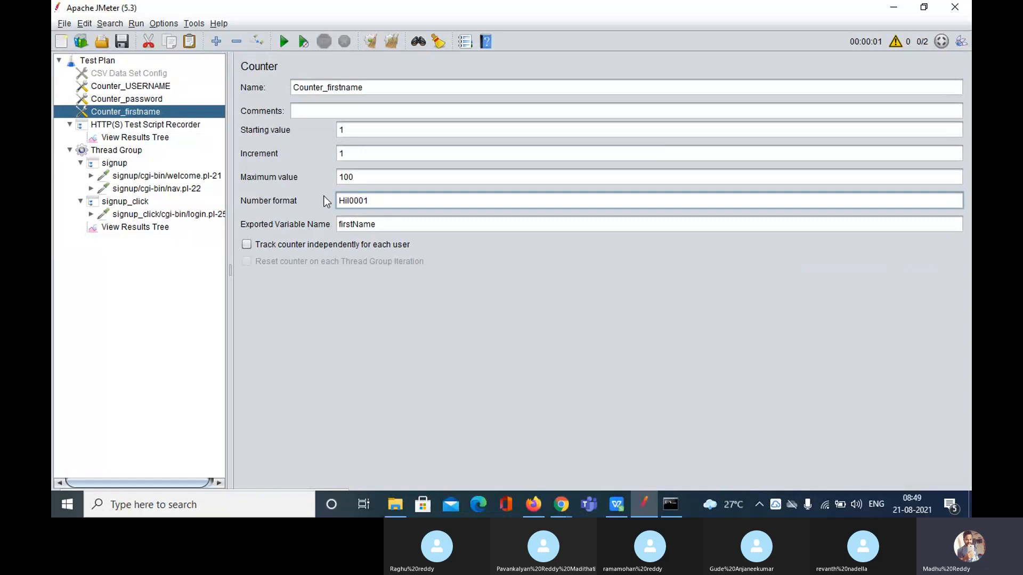
text(Gma)
click(135, 228)
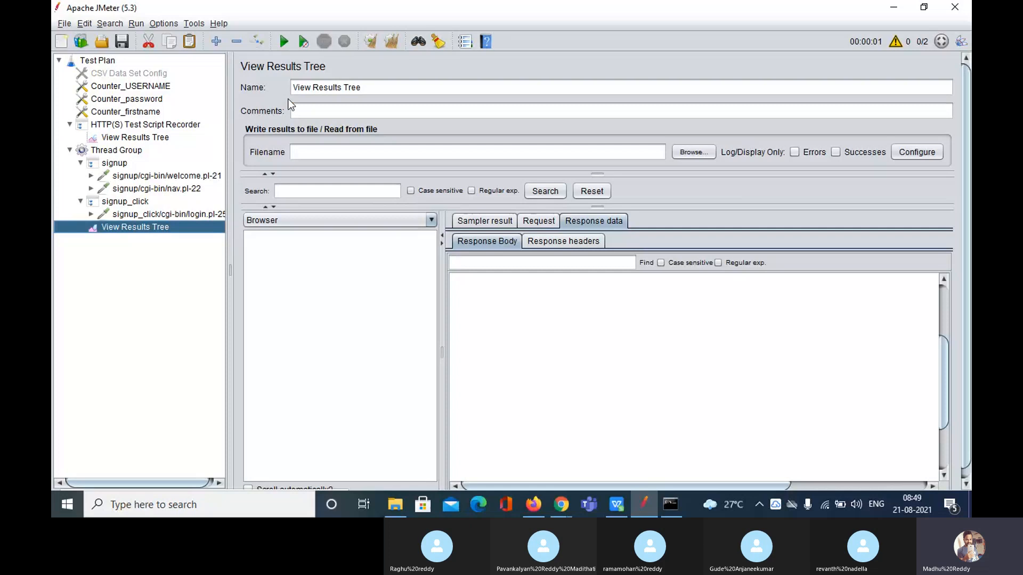
Check the thread group settings and start a new two-thread run without saving
click(116, 151)
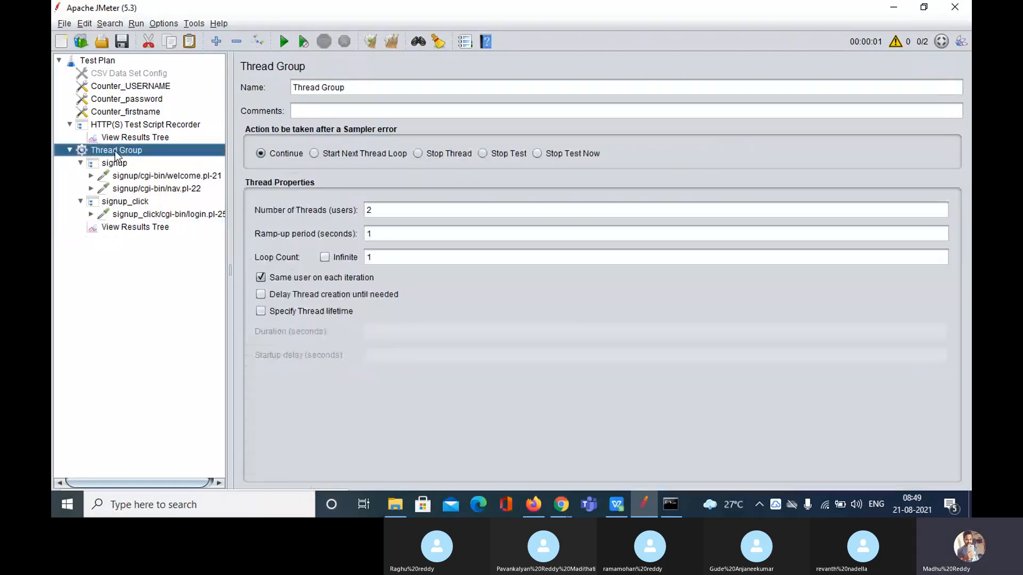
click(140, 230)
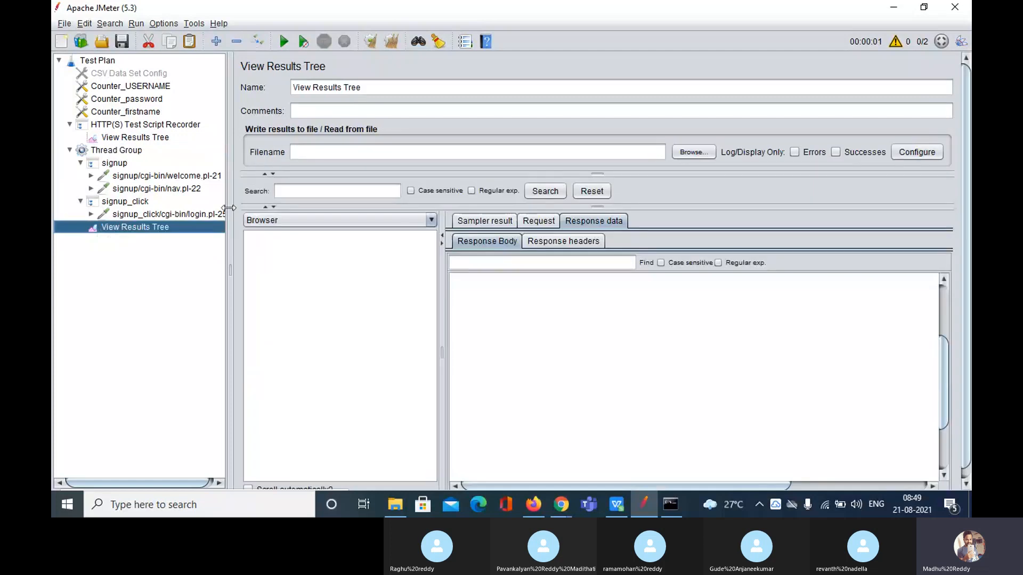
click(284, 42)
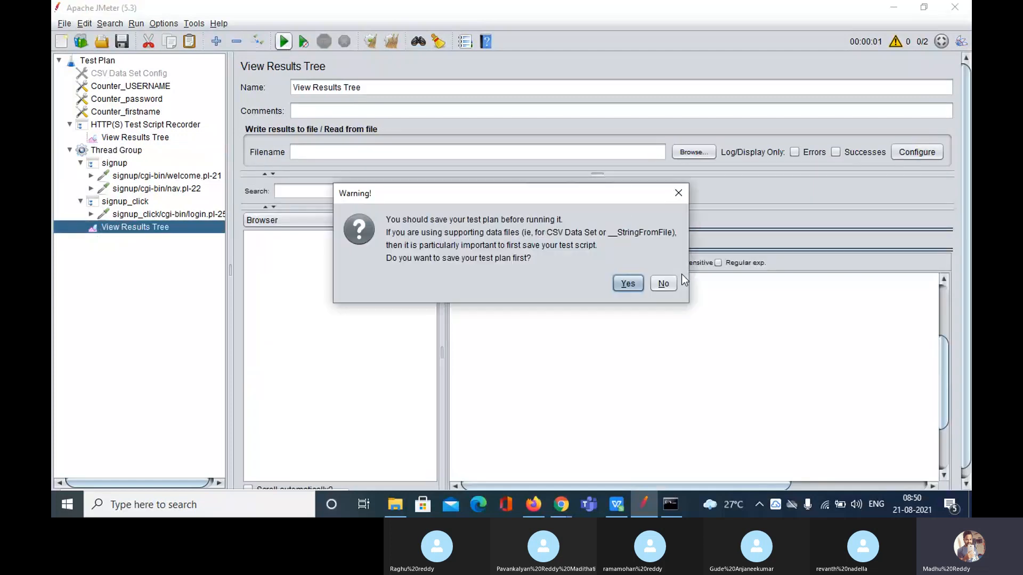
click(675, 287)
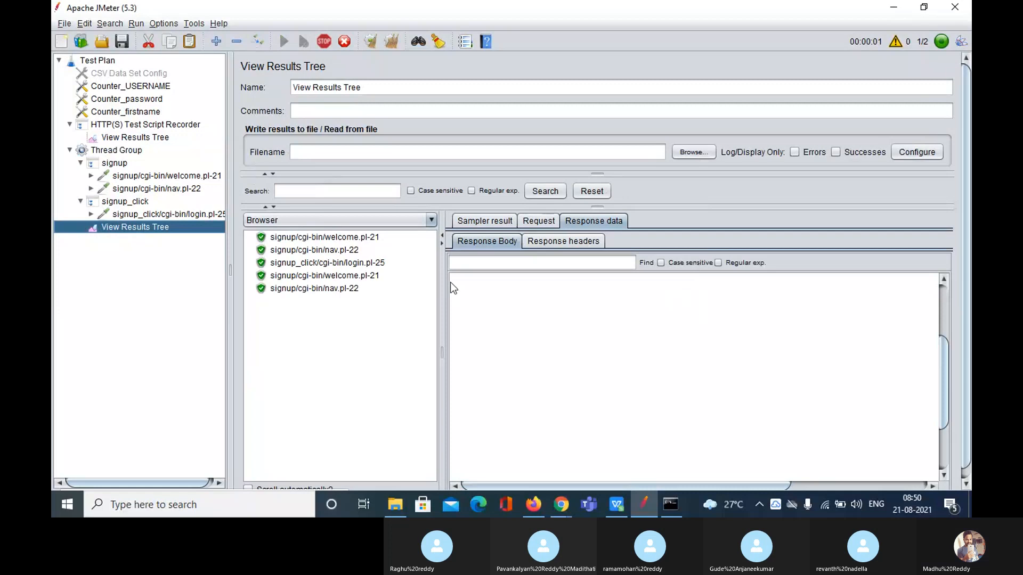
Confirm the sign-up responses welcome the newly registered Gmail11 and Gmail21
click(356, 262)
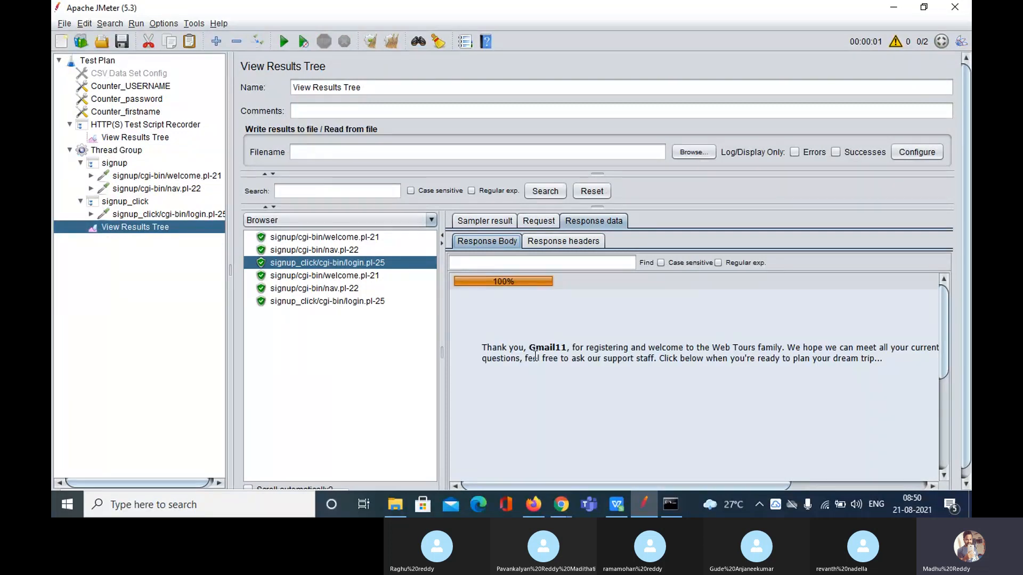
double_click(540, 349)
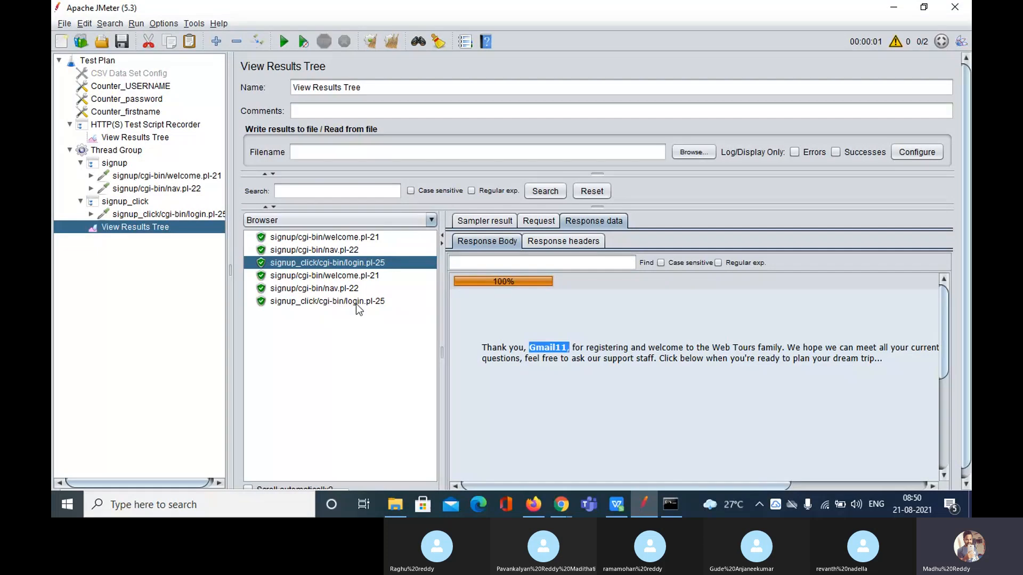
click(355, 302)
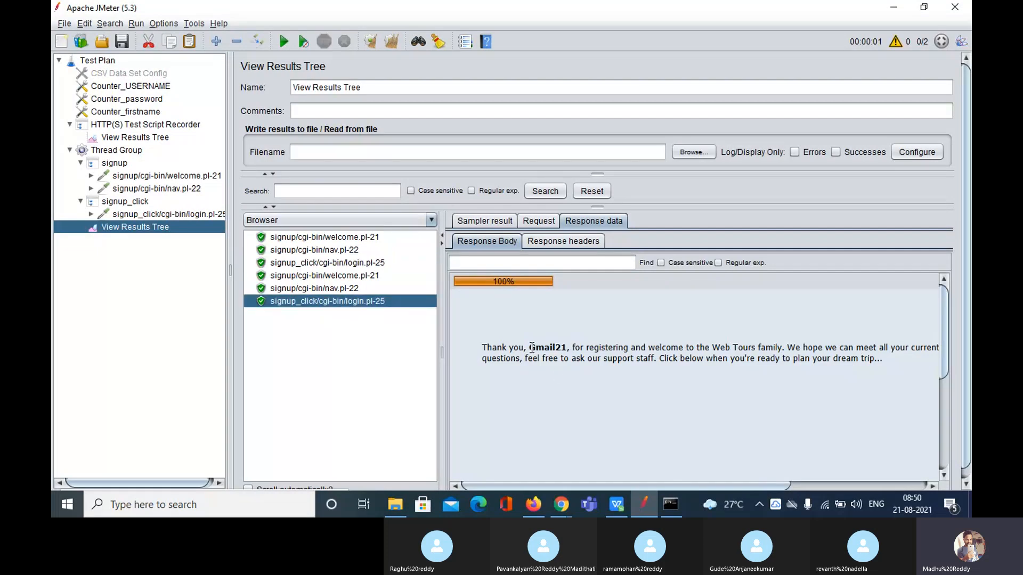
drag(531, 348, 571, 349)
mouse_move(557, 509)
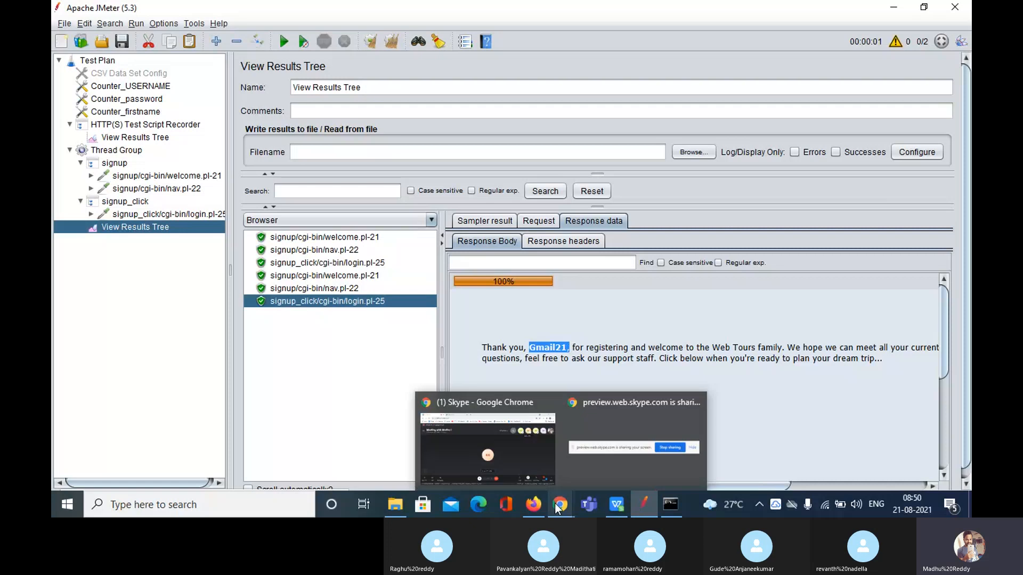
click(513, 455)
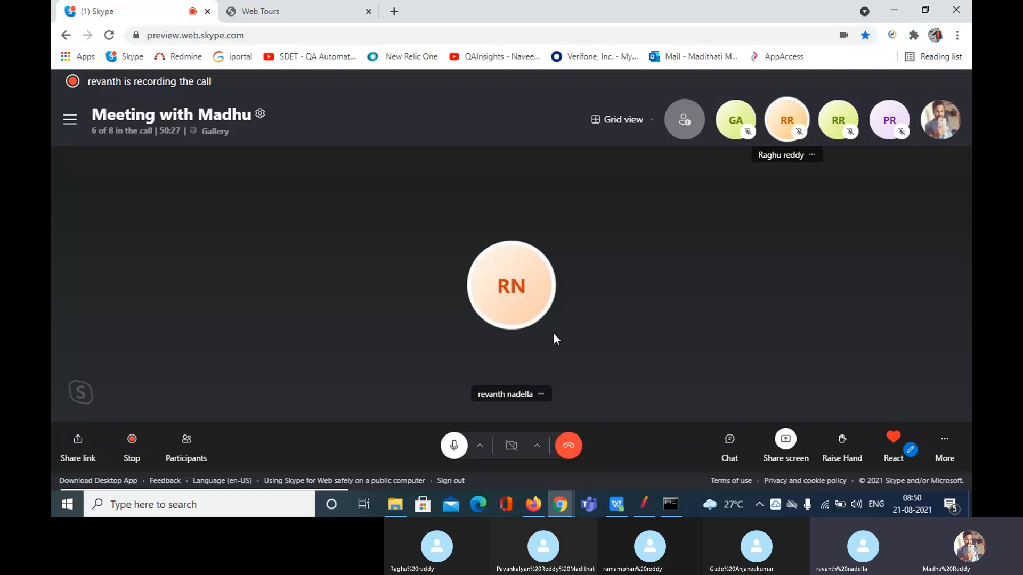
click(645, 506)
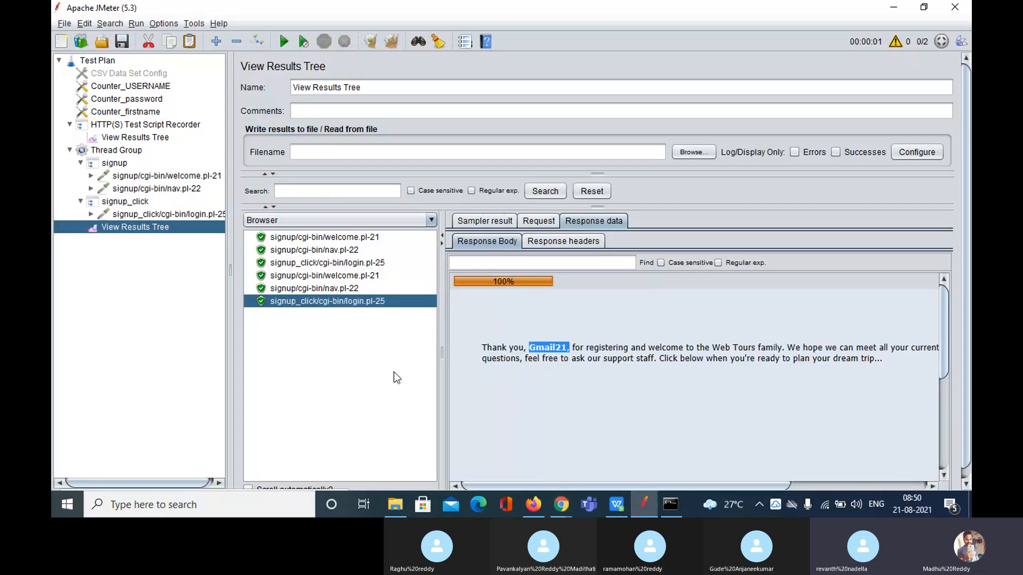
Change the Counter_USERNAME number format from Gmail01 to Mail
click(134, 88)
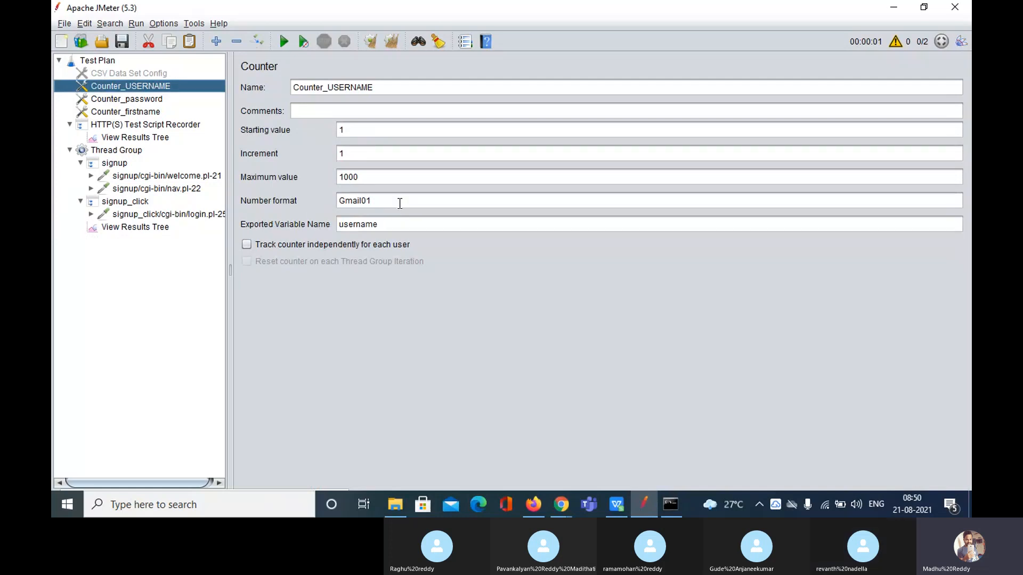
click(399, 205)
drag(399, 205, 333, 205)
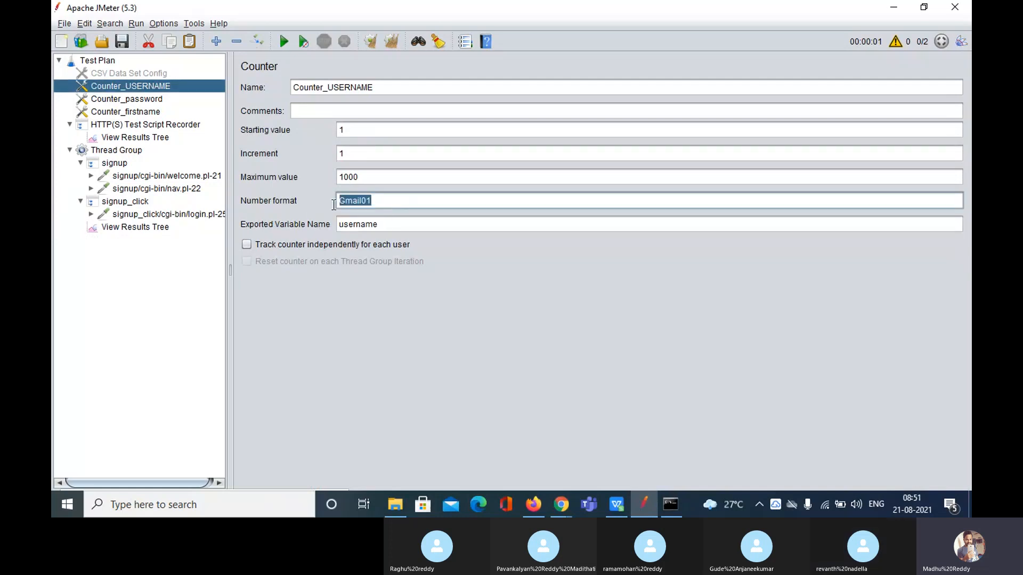
click(394, 204)
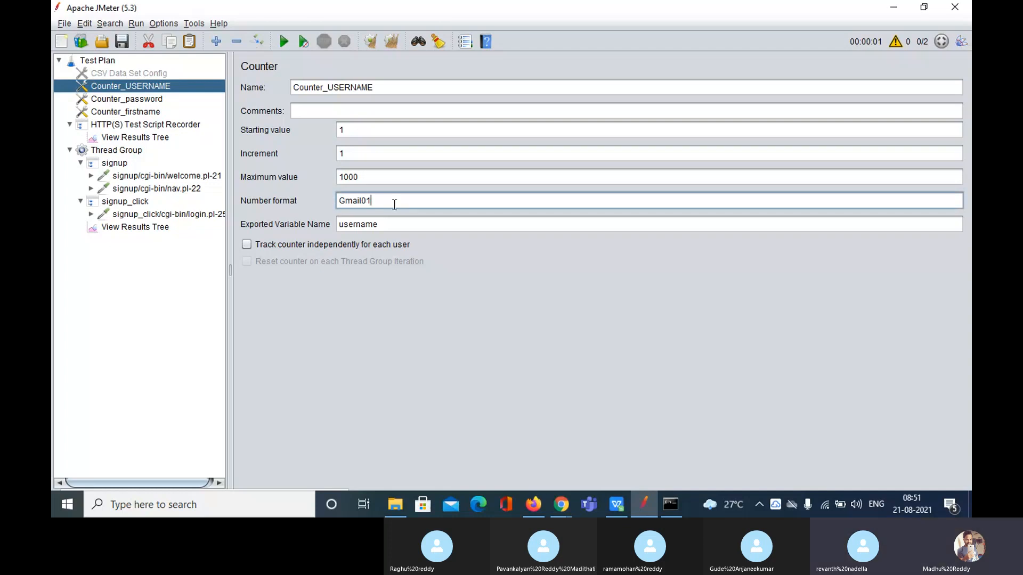
key(BackSpace)
key(BackSpace)
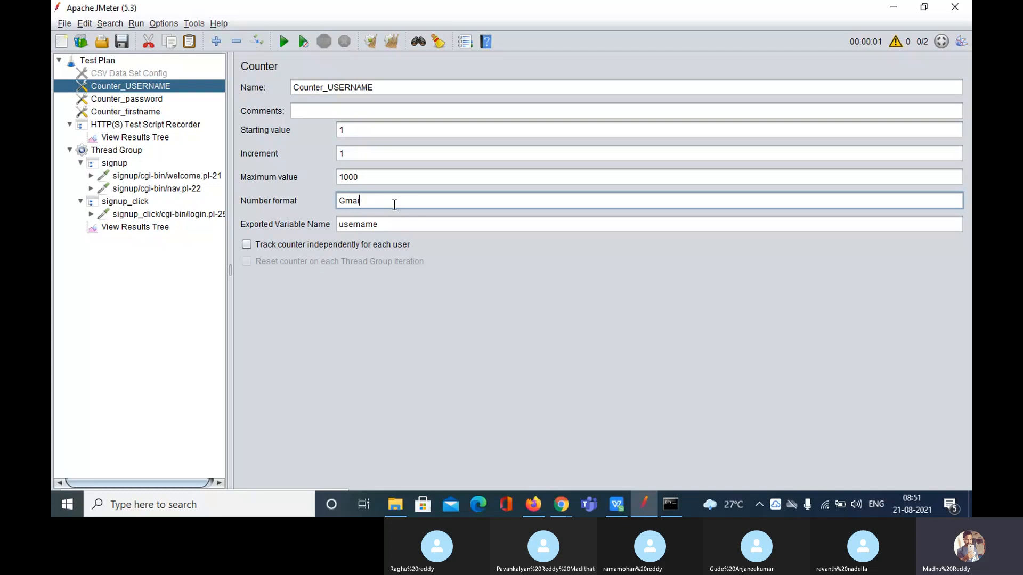
key(BackSpace)
key(BackSpace)
key(BackSpace)
key(BackSpace)
key(BackSpace)
text(Mail)
Set the Counter_password format to Mail and begin overwriting Counter_firstname's Gmail0001 with M
click(143, 100)
drag(384, 202, 302, 202)
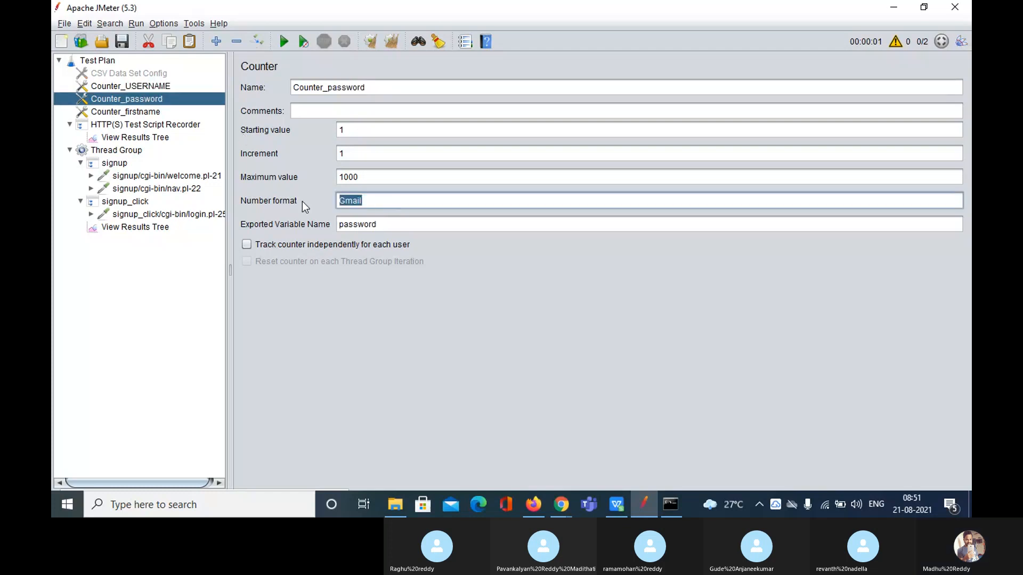
text(Mail)
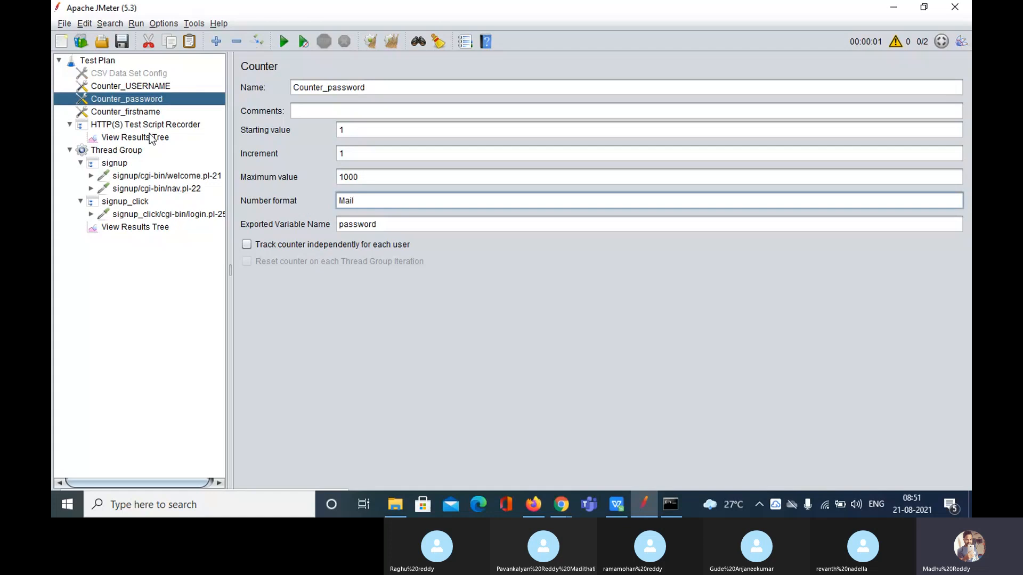
click(144, 115)
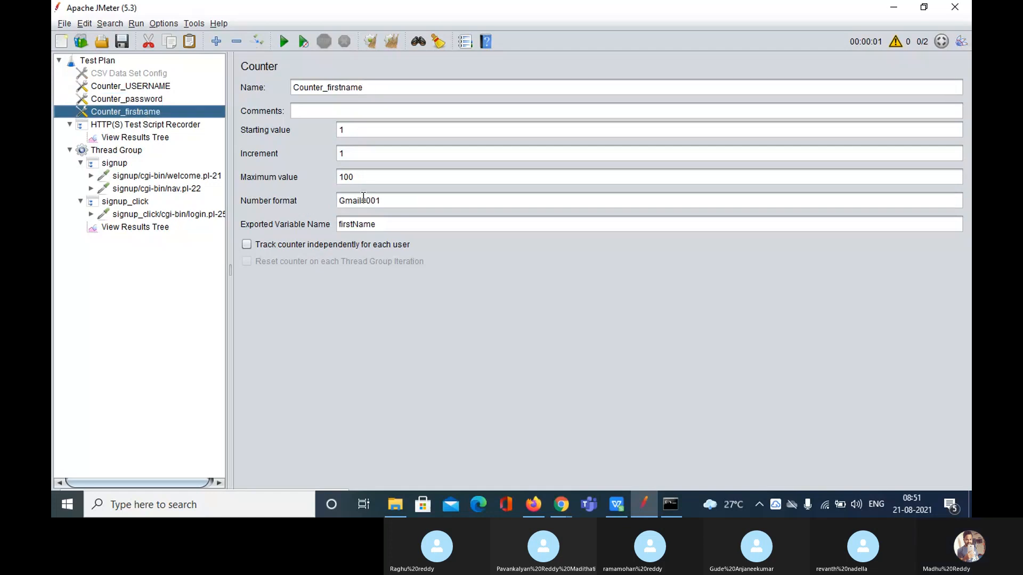
drag(363, 202, 307, 200)
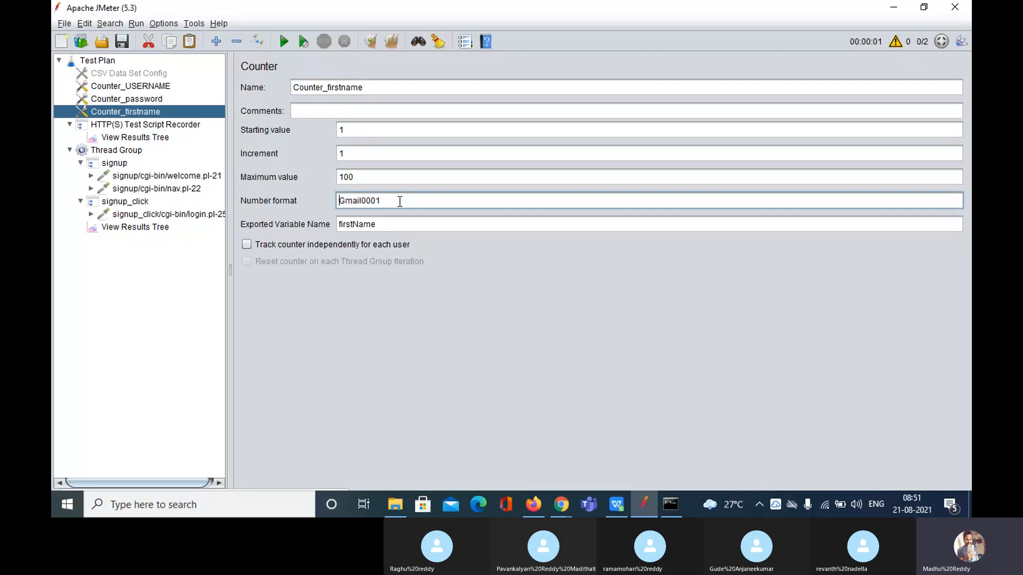
drag(399, 201, 329, 201)
text(Mail)
Review Counter_USERNAME's starting value, increment and new Mail format
click(147, 85)
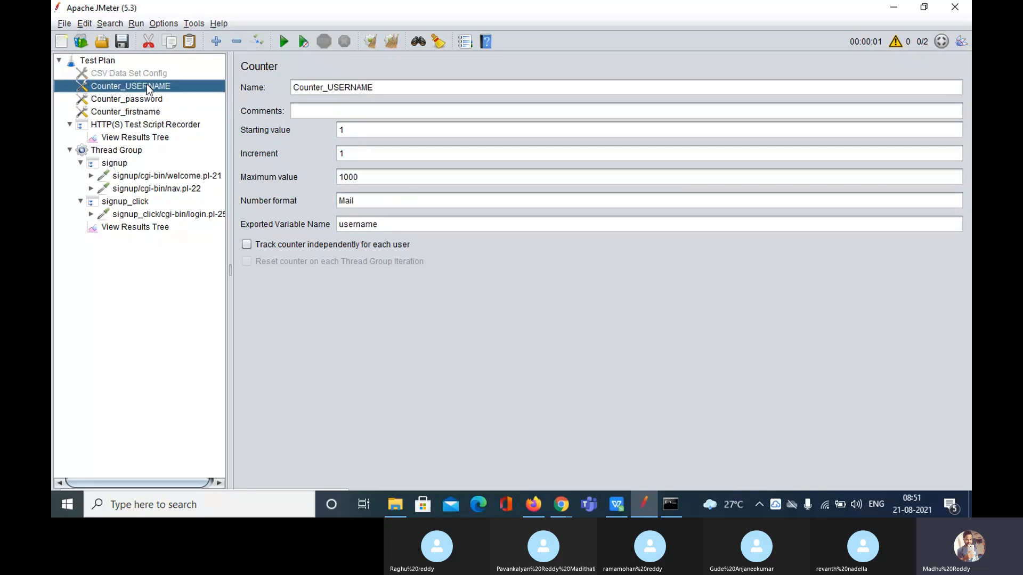
click(369, 133)
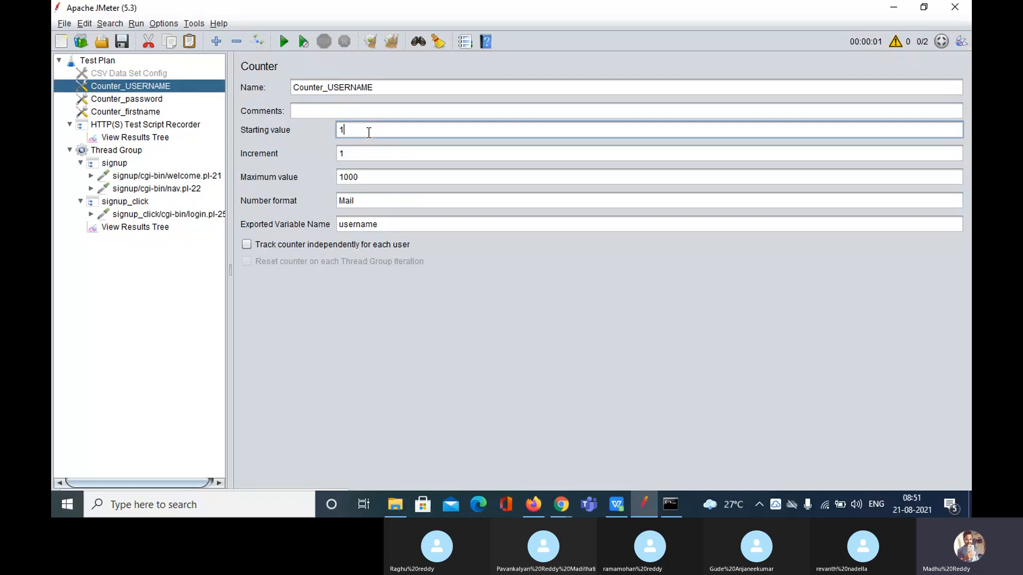
click(371, 154)
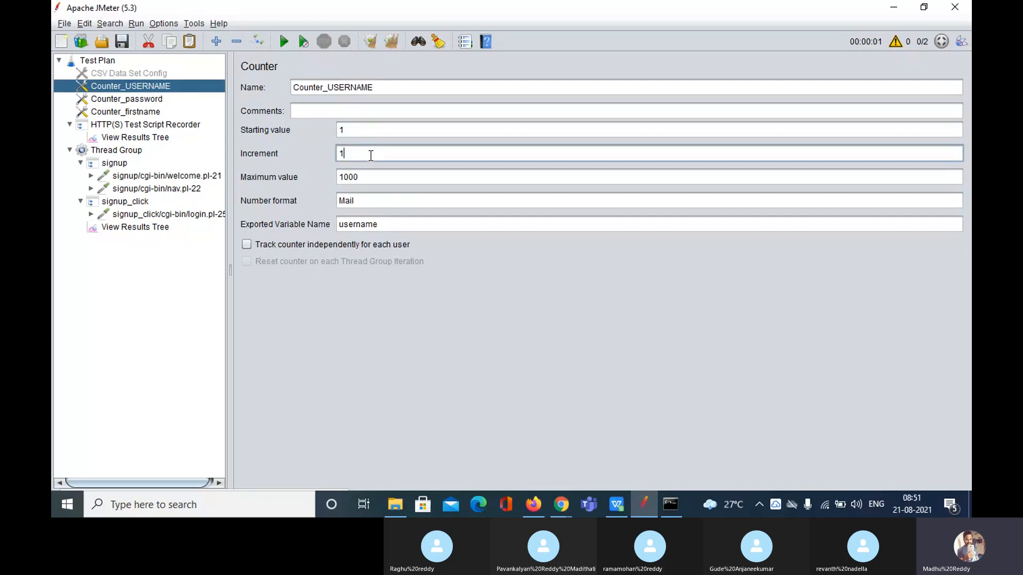
click(361, 202)
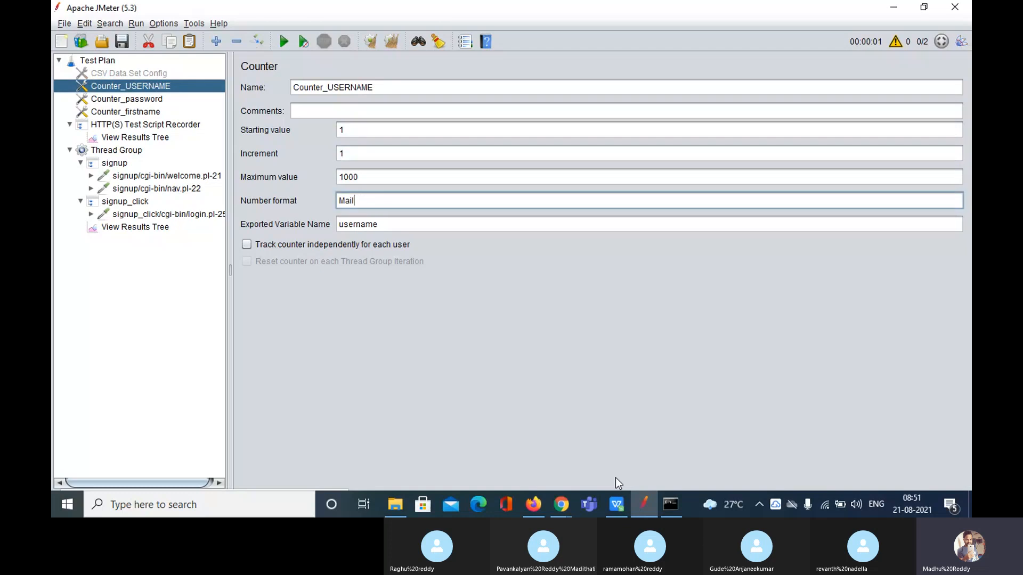
click(220, 511)
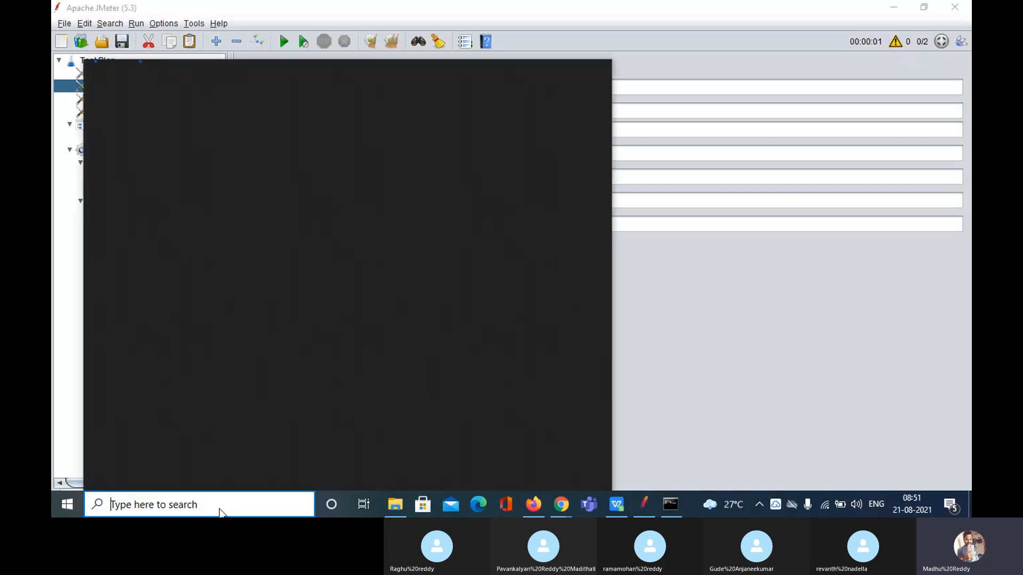
Launch Notepad and start the first expected-username line, 'user _1'
text(notepad)
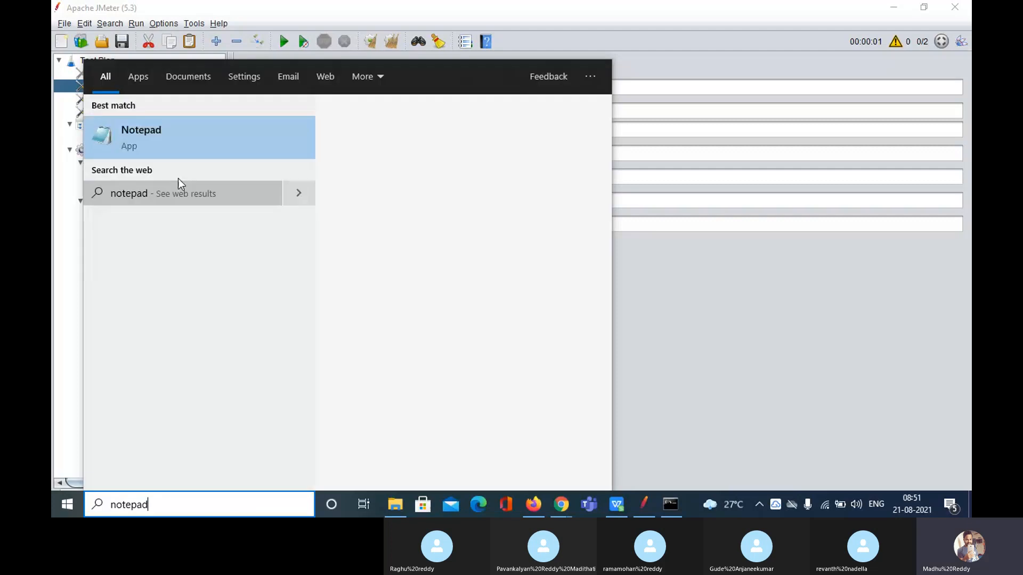
click(182, 149)
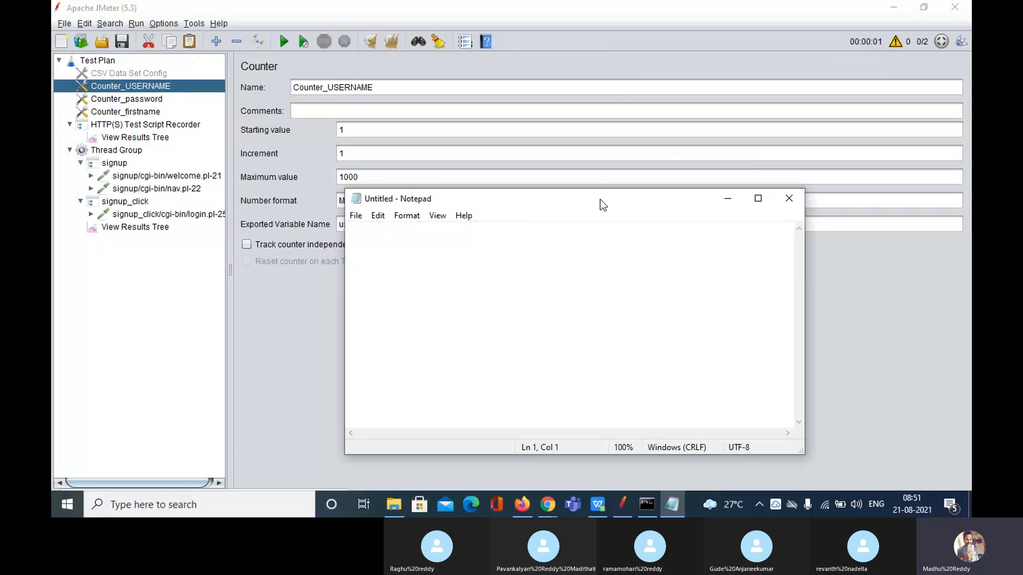
drag(600, 200, 592, 206)
key(Return)
key(Return)
key(Return)
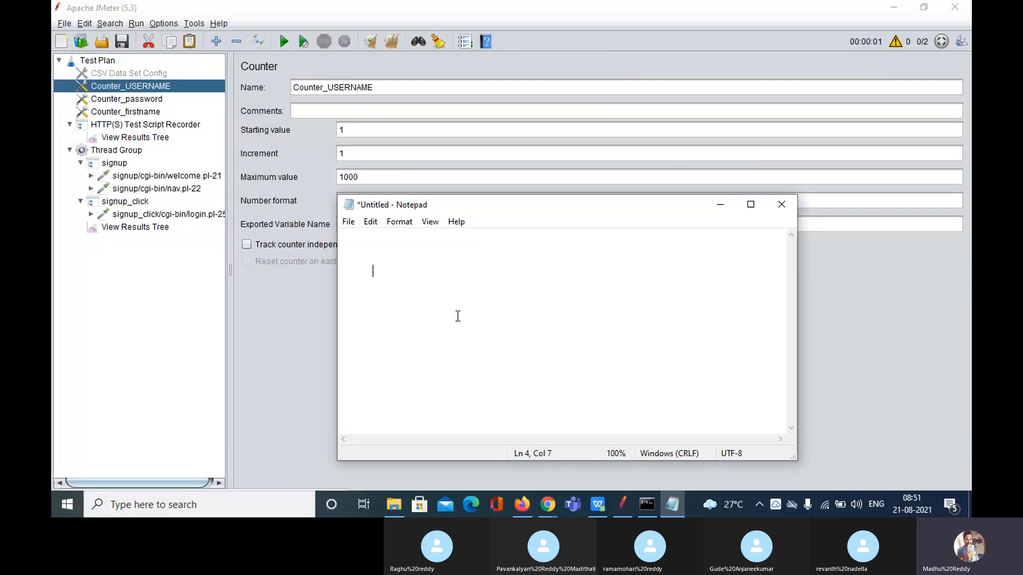
text(user :)
drag(523, 204, 498, 244)
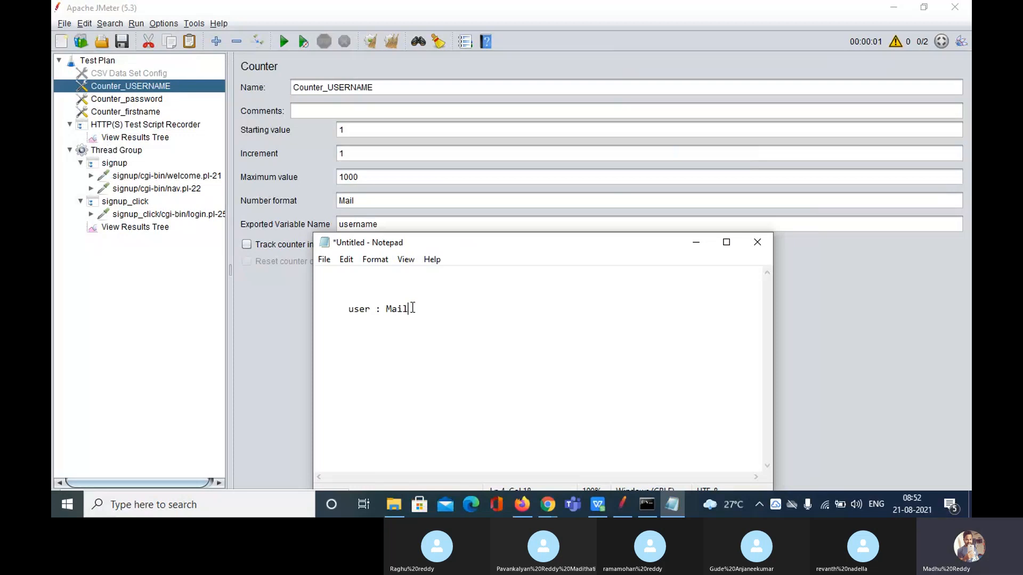
text(_1)
Cross-check JMeter's Mail format and start value, completing notes 'user _1 : Mail1' and 'User _2 : Mail'
click(351, 200)
double_click(351, 200)
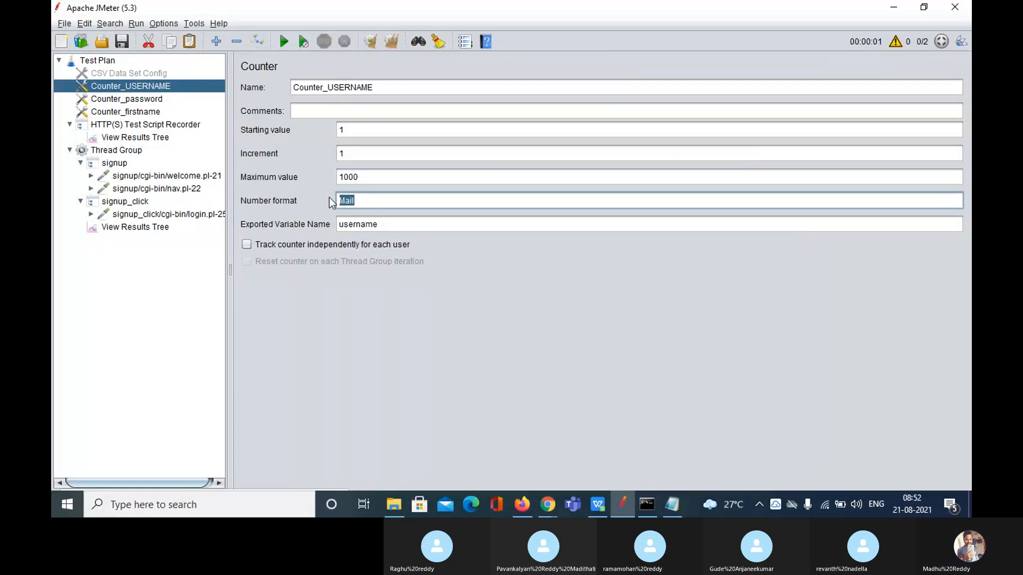
click(672, 506)
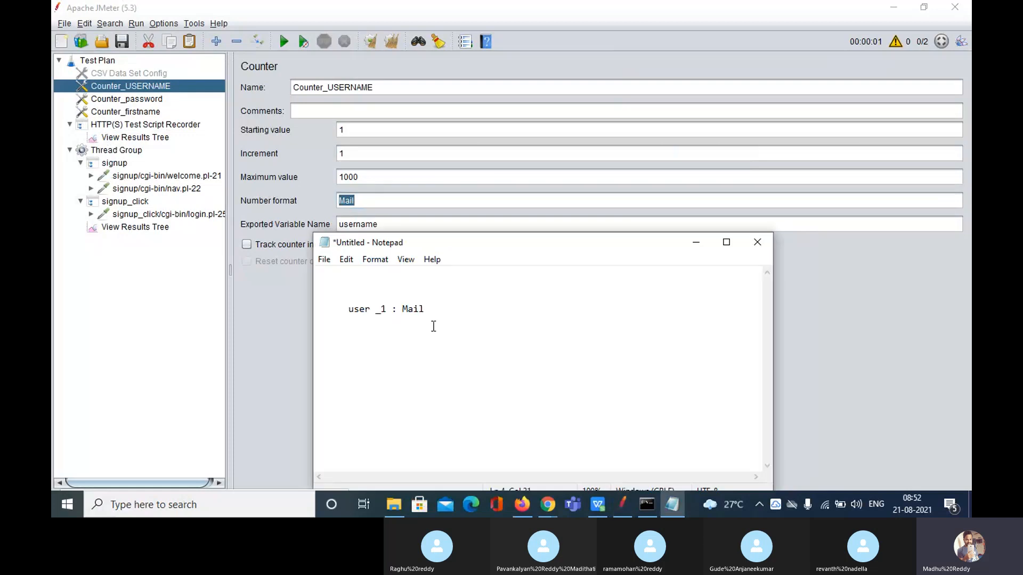
click(351, 130)
click(674, 504)
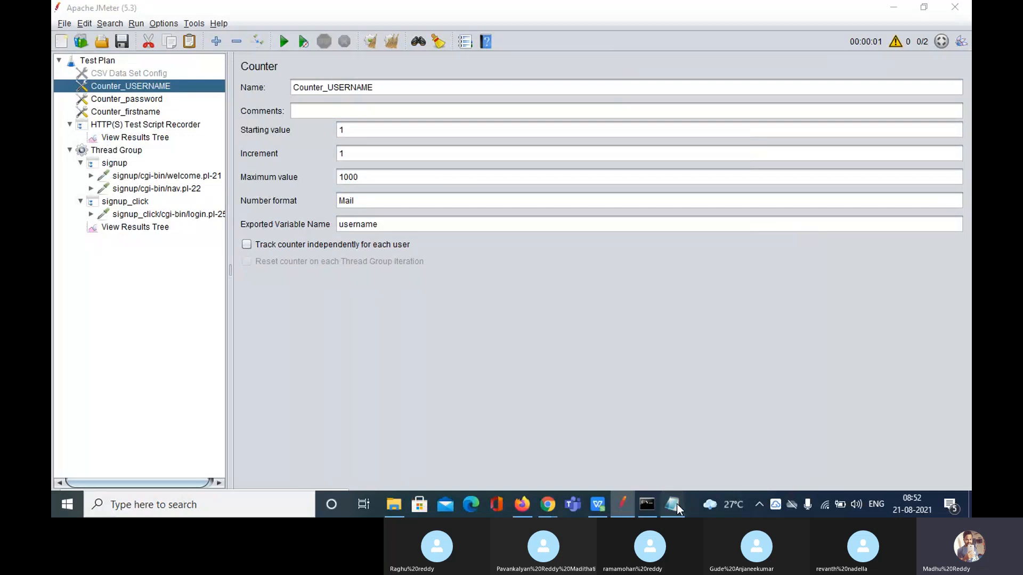
text(1 : Mail1)
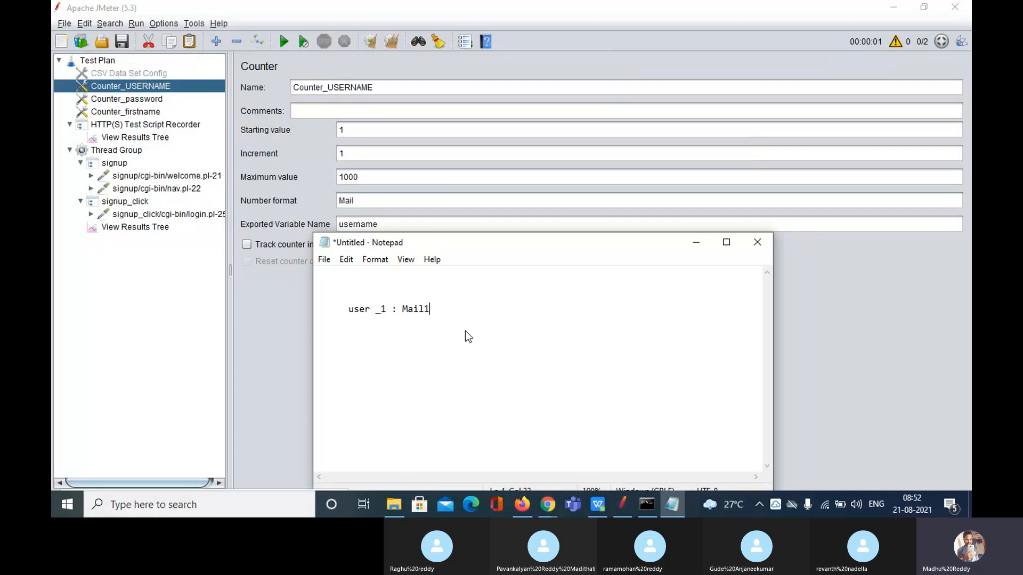
key(Return)
key(Tab)
text(User _2 : Mail)
Check the username counter's increment value of 1 in JMeter
click(351, 154)
drag(351, 154, 333, 153)
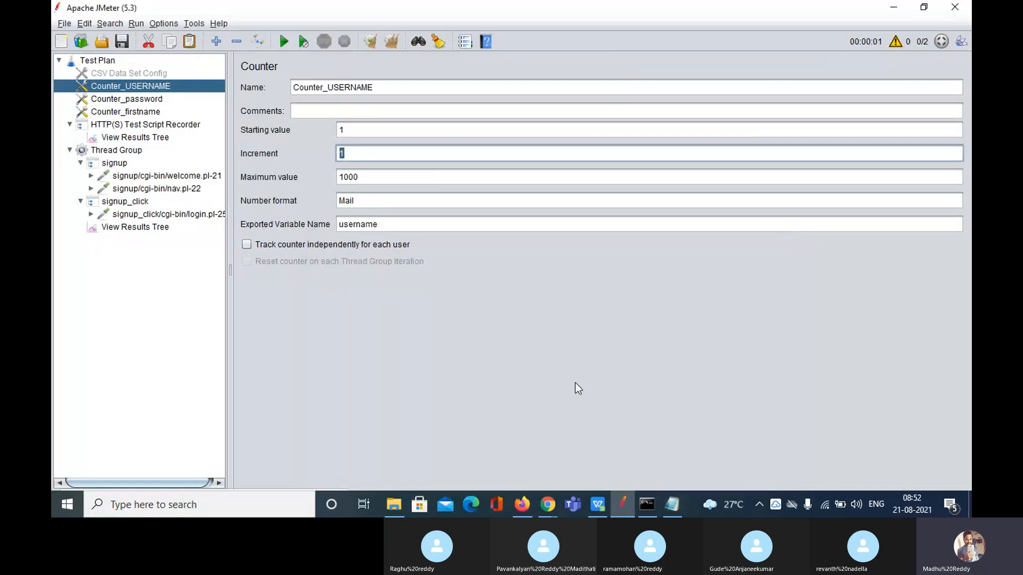
click(666, 497)
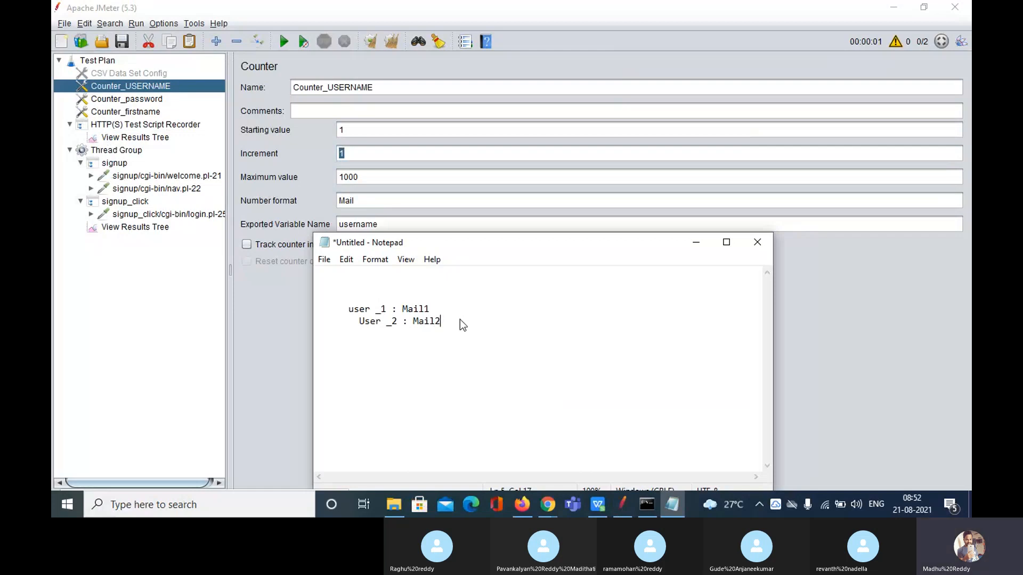
Add an indented line 'user _3 : Mail3' below the existing entries in the Notepad notes
key(Return)
key(Tab)
text(user _3 ")
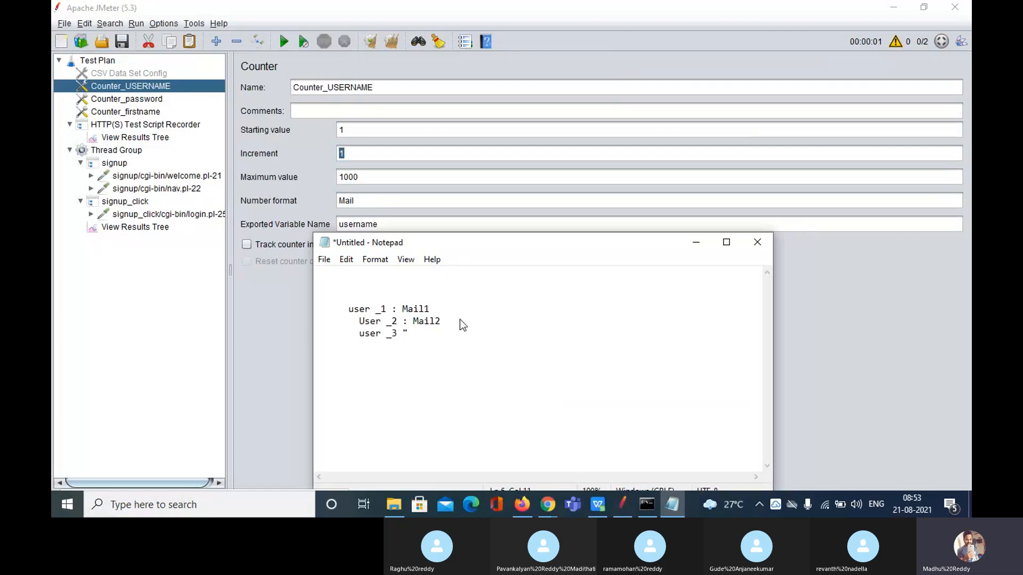
key(BackSpace)
text(: Mai)
text(l3)
Set Counter_password's increment to 2 and its number format to Mail3
click(121, 99)
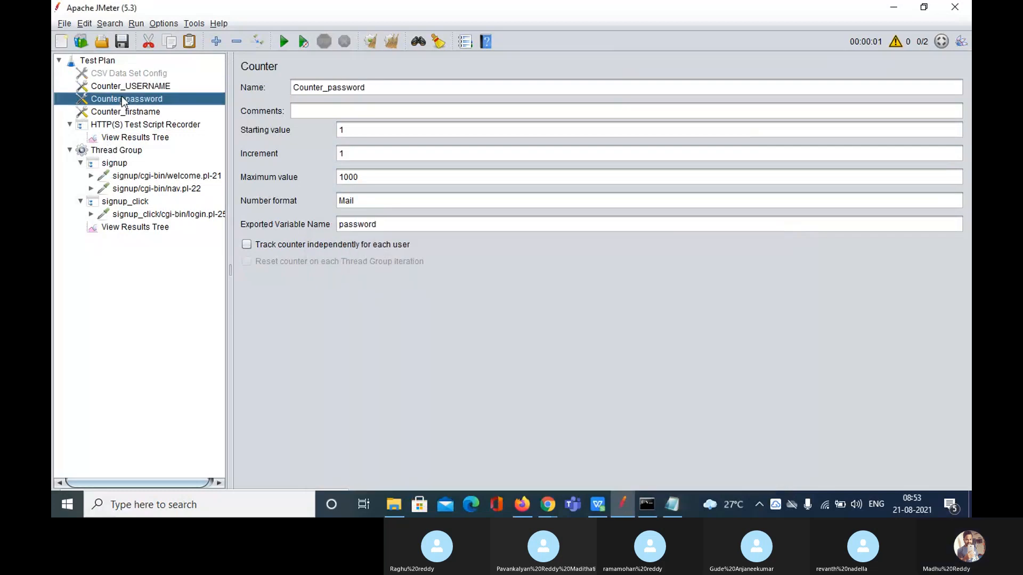
click(376, 202)
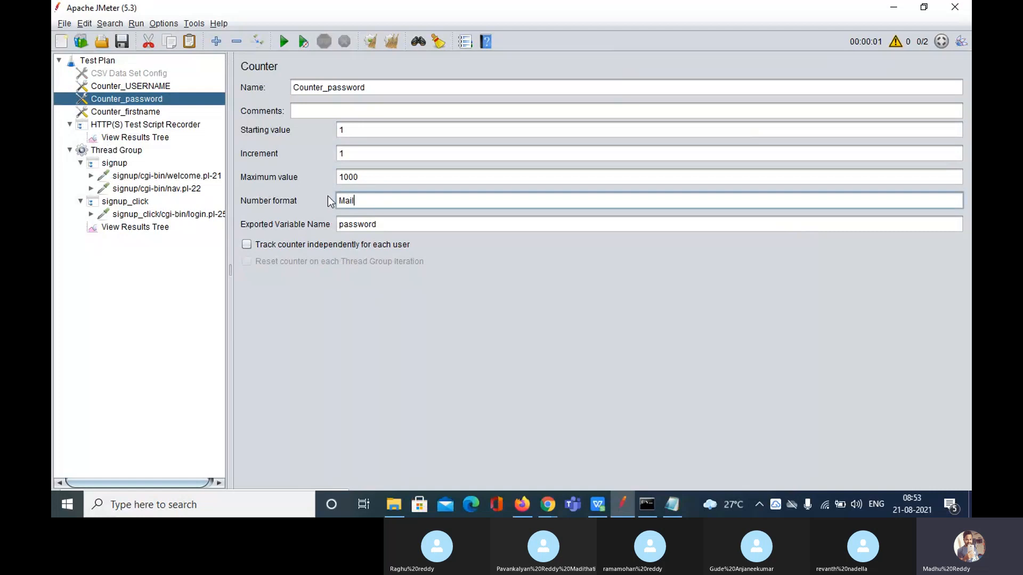
drag(354, 132, 337, 131)
click(361, 201)
drag(353, 156, 339, 157)
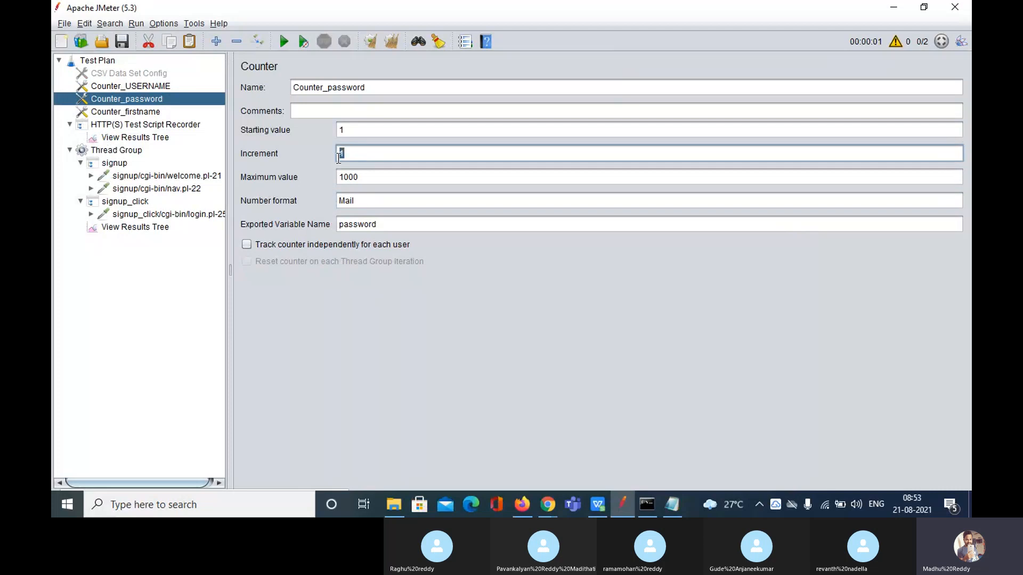
click(363, 204)
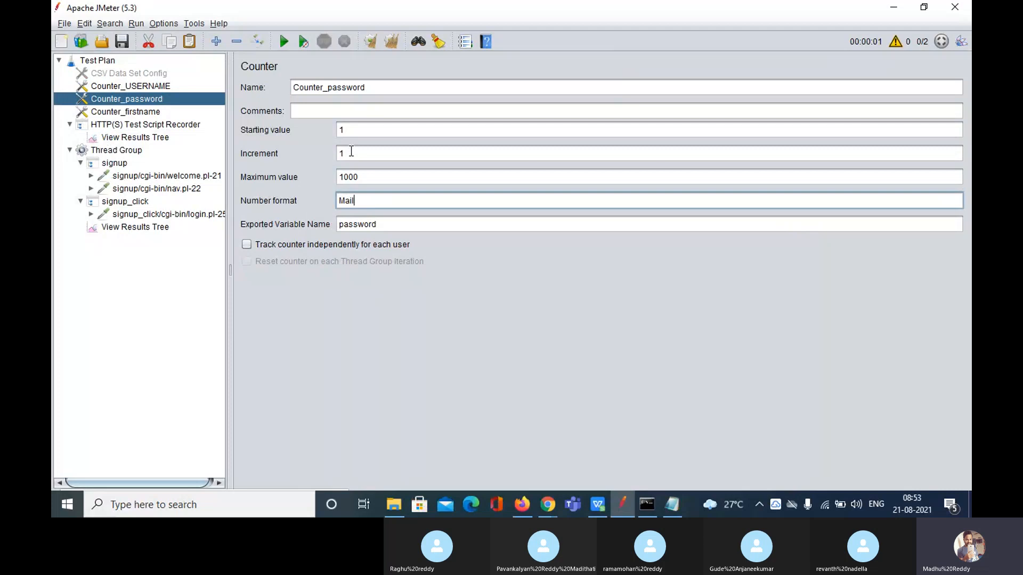
click(351, 151)
key(BackSpace)
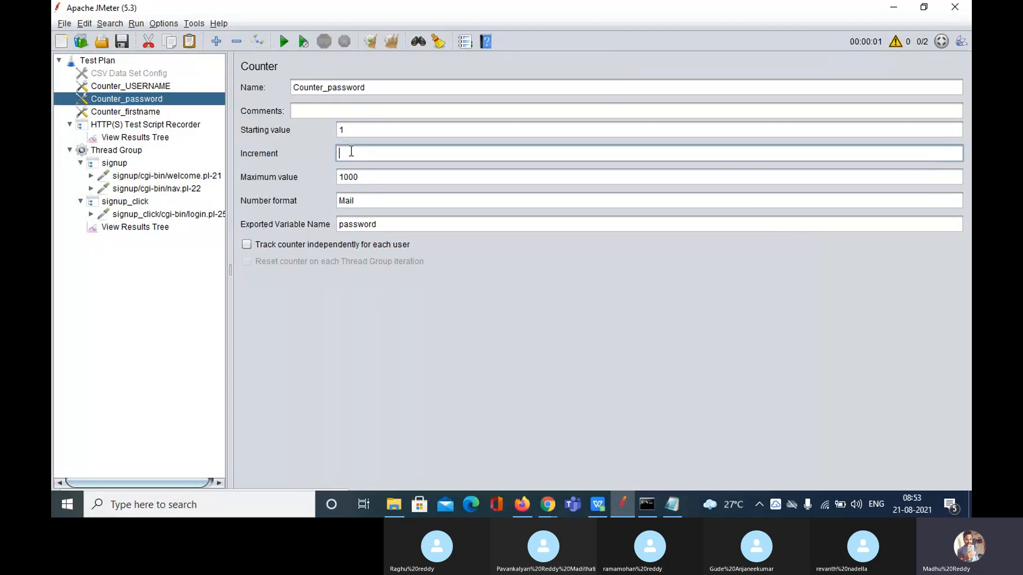
text(2)
click(373, 196)
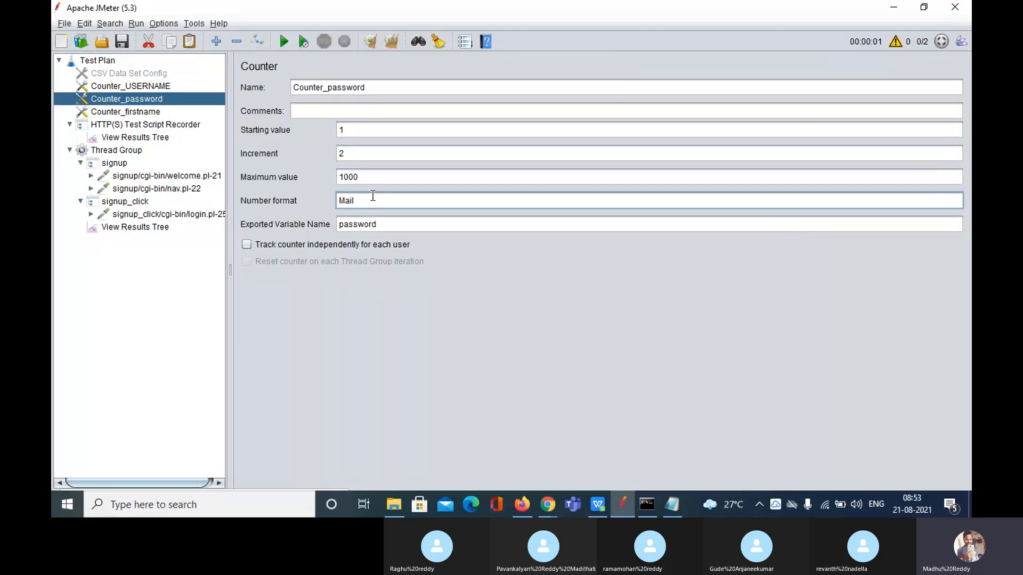
text(3)
Change Counter_firstname's increment from 1 to 3
click(152, 113)
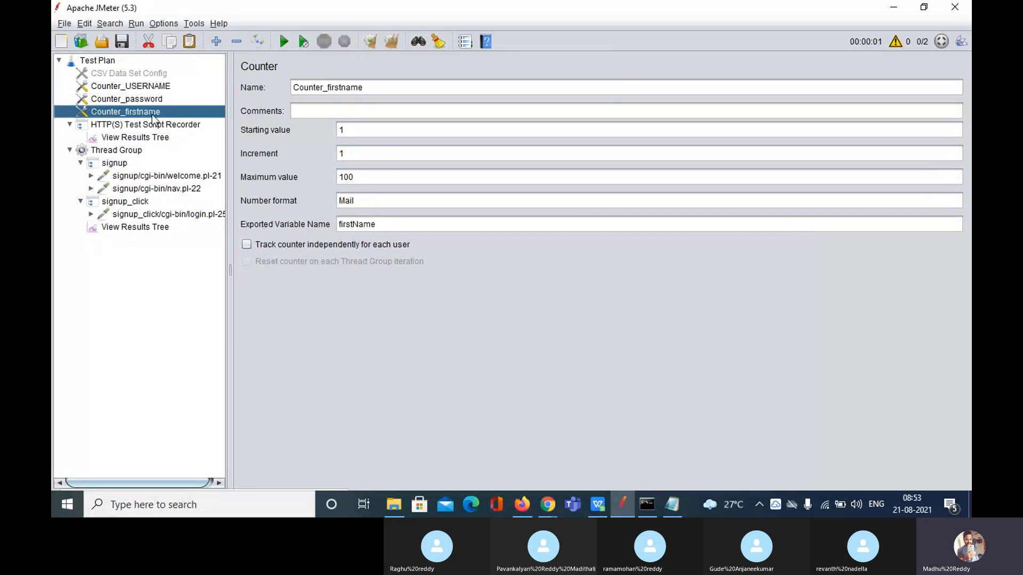
click(356, 154)
key(BackSpace)
text(3)
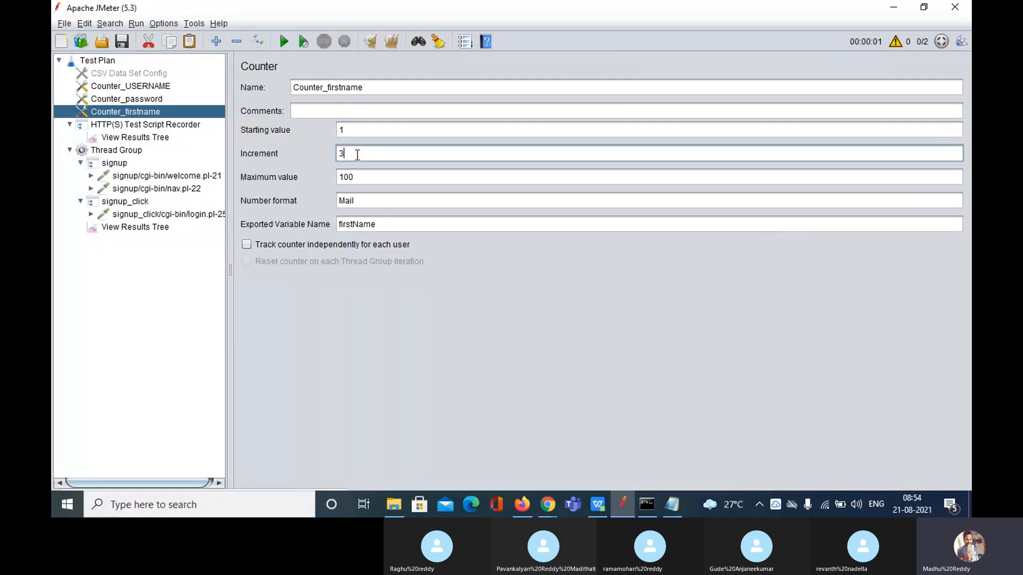
Clear the old View Results Tree results and review the username, password and firstname counters
click(162, 229)
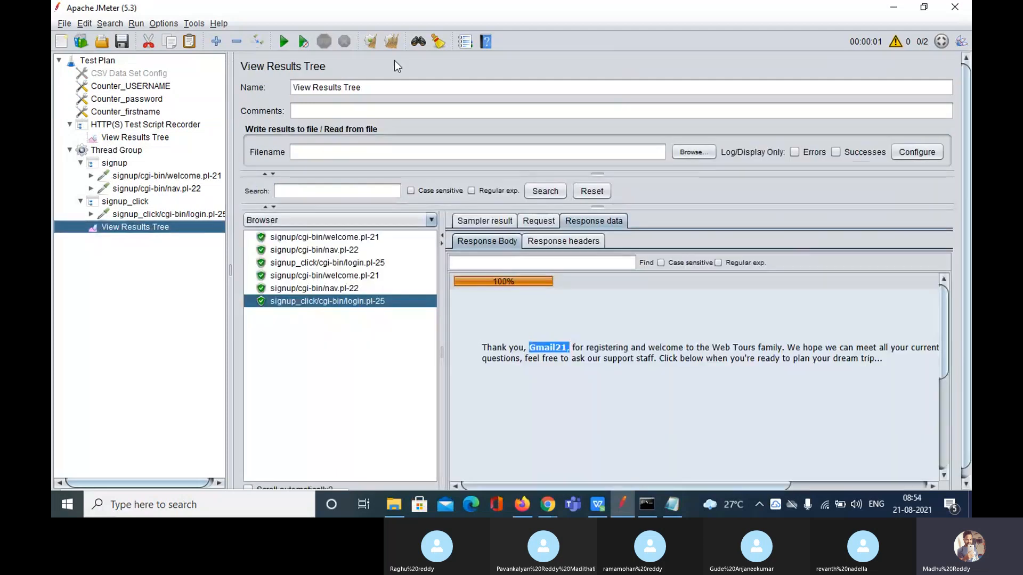
click(391, 41)
click(159, 86)
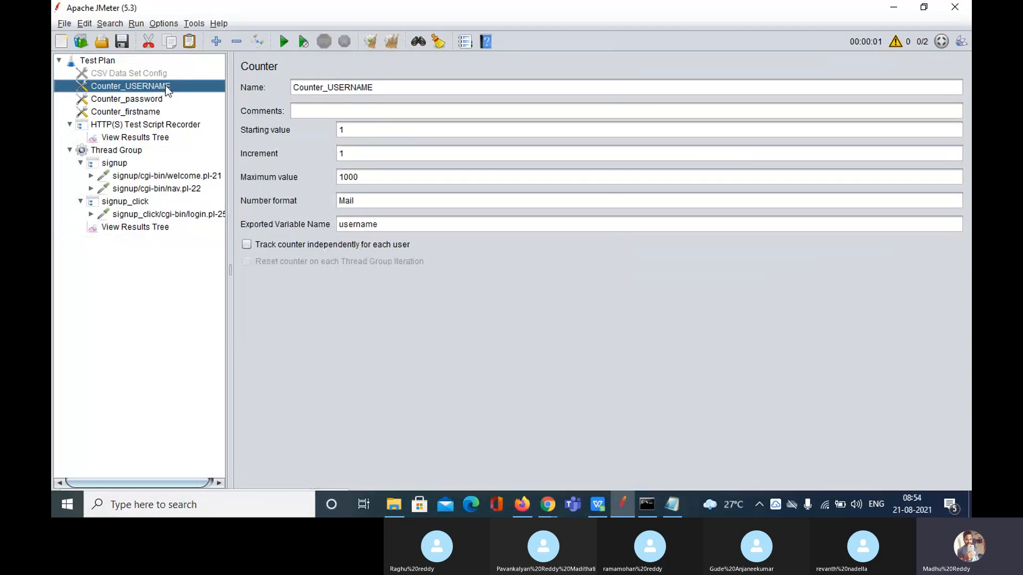
click(140, 99)
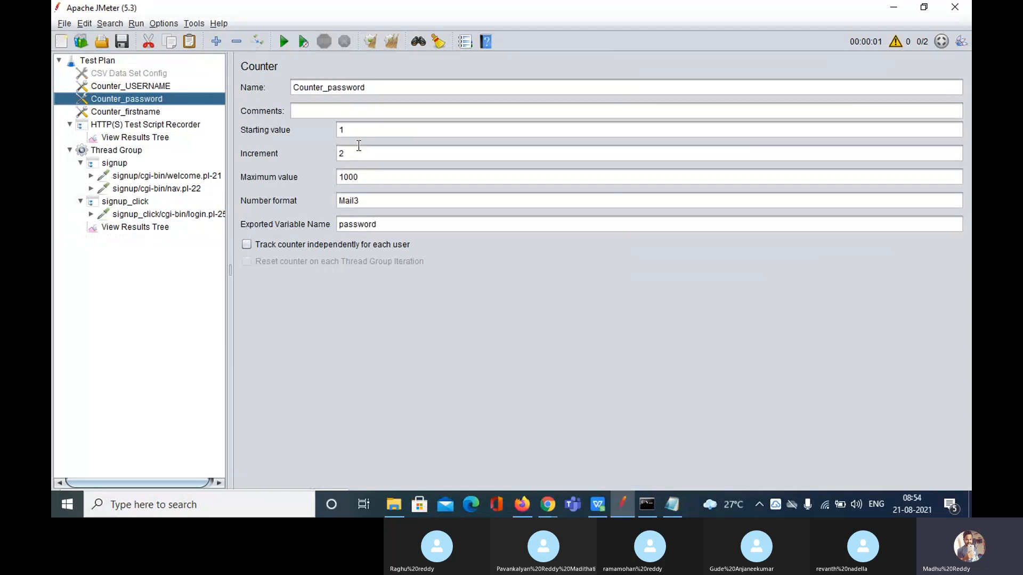
click(153, 112)
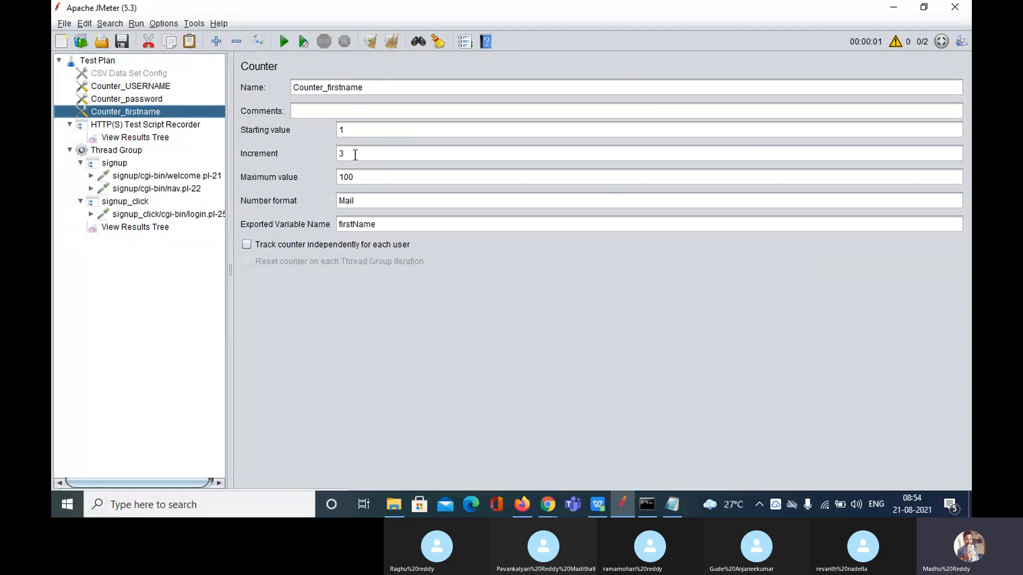
Run the test without saving the plan and view the first login.pl-25 response thanking Mail1
click(147, 229)
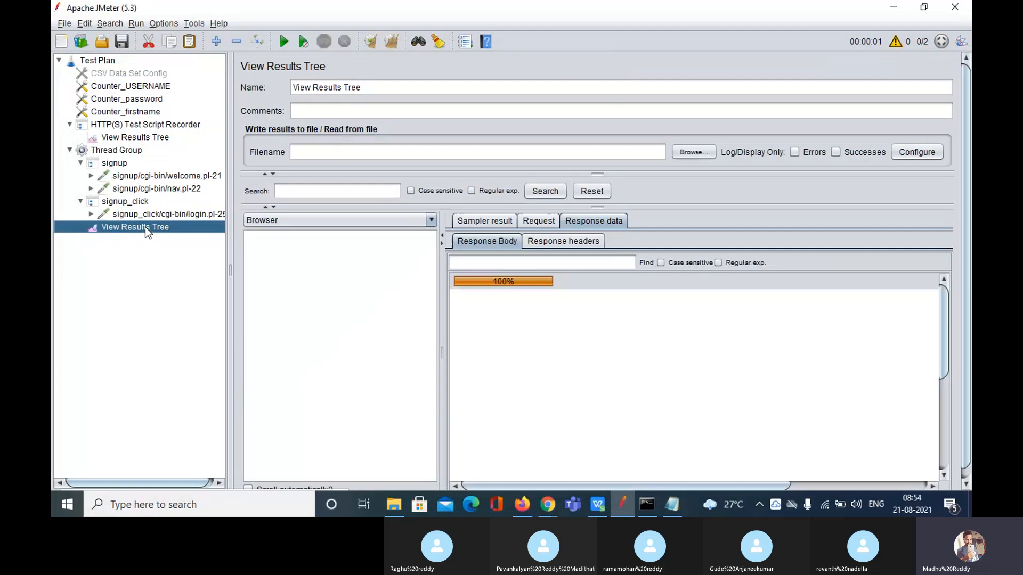
click(283, 41)
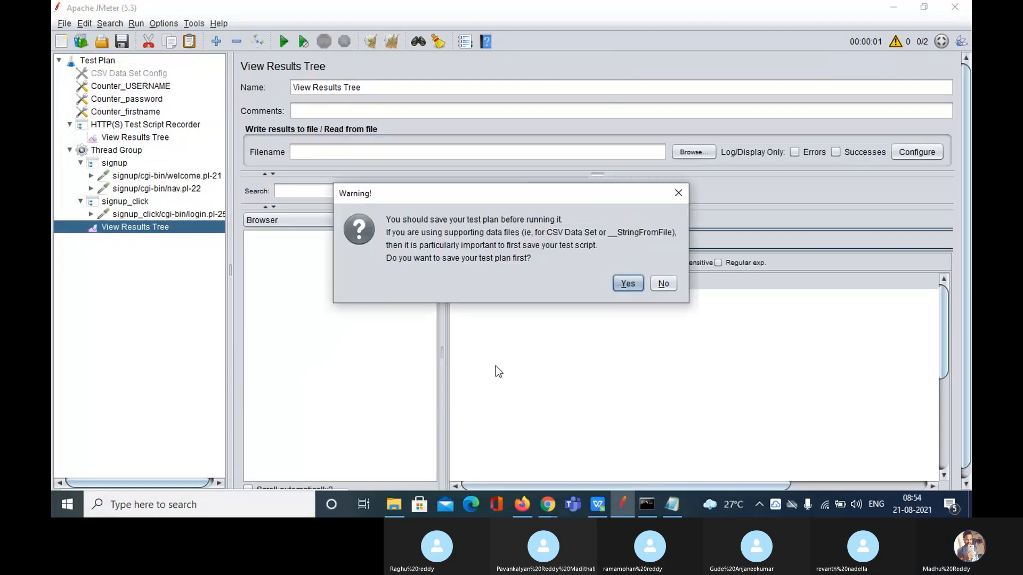
click(663, 284)
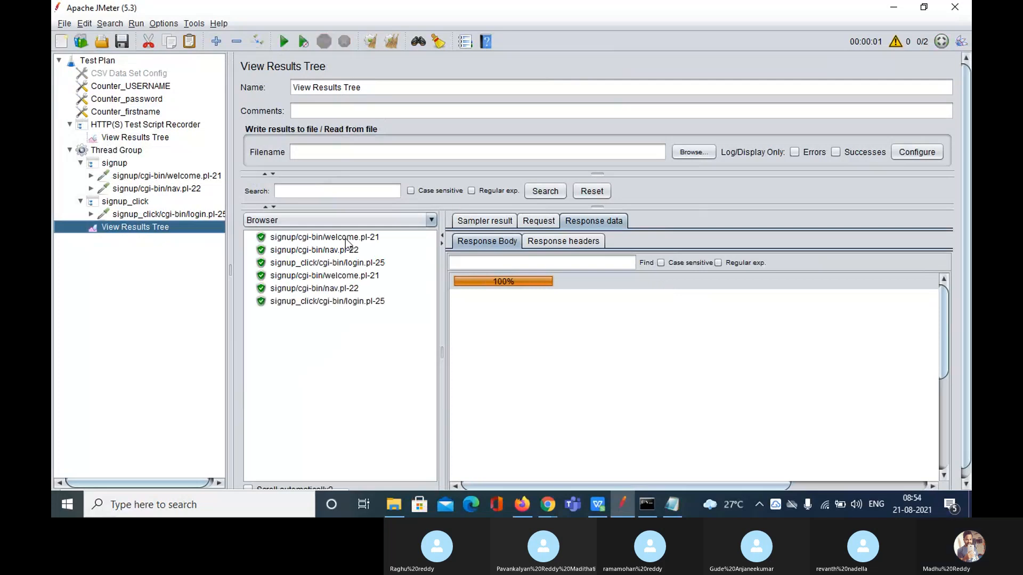
click(347, 263)
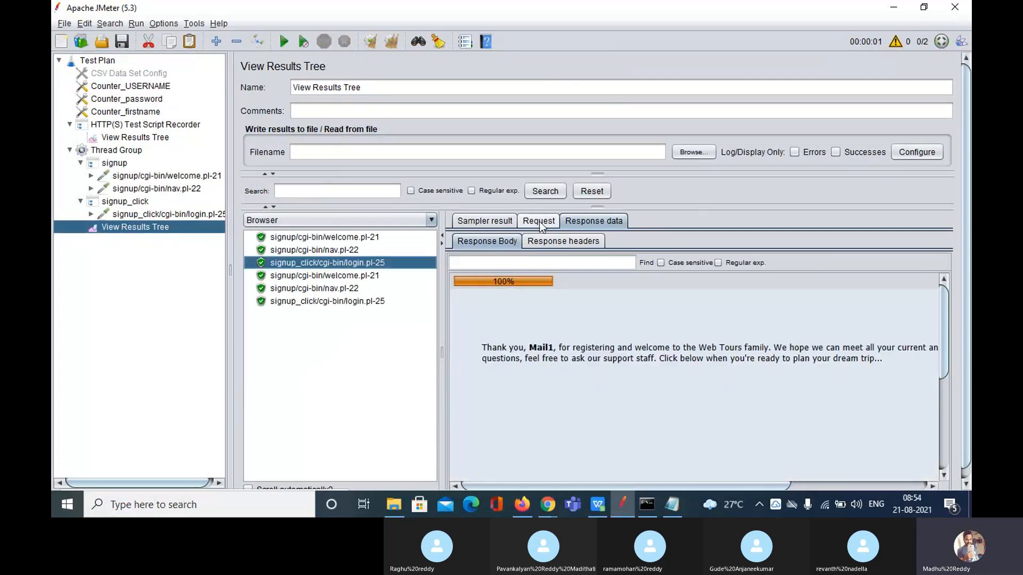
Inspect the first login request's POST data (username Mail1, password) against Counter_password's increment of 2
click(539, 222)
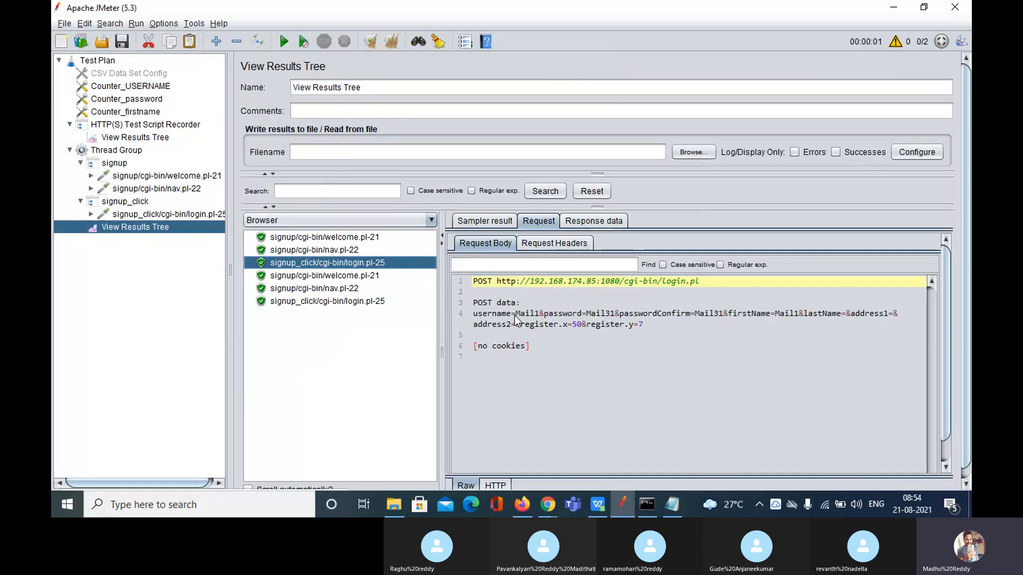
drag(514, 316, 539, 318)
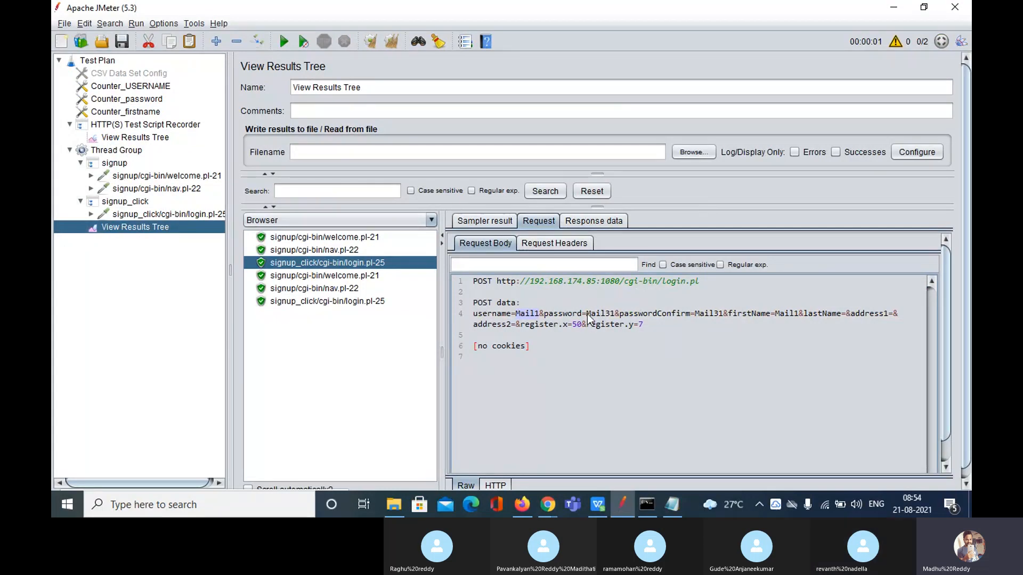
click(615, 316)
click(611, 314)
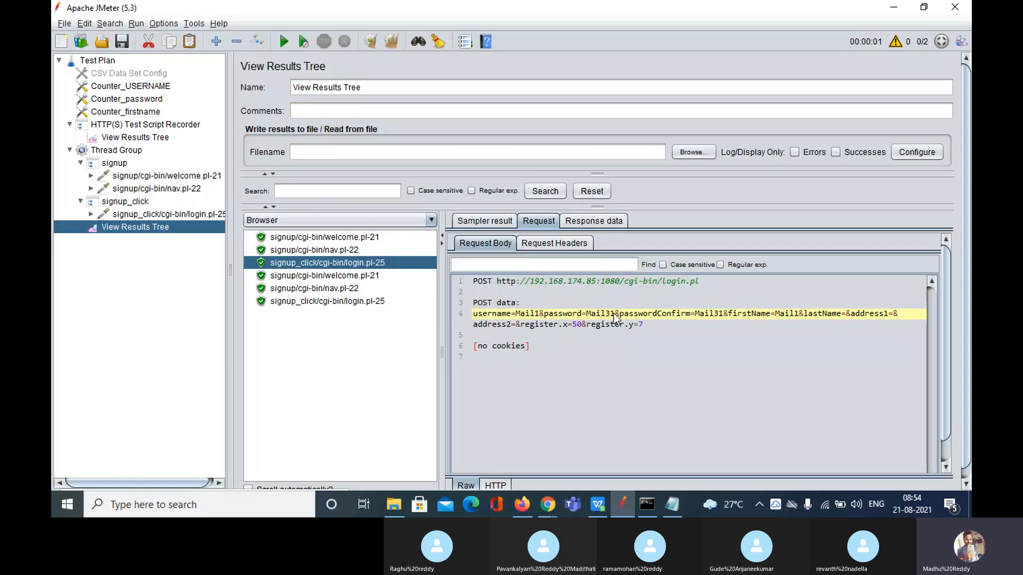
double_click(593, 314)
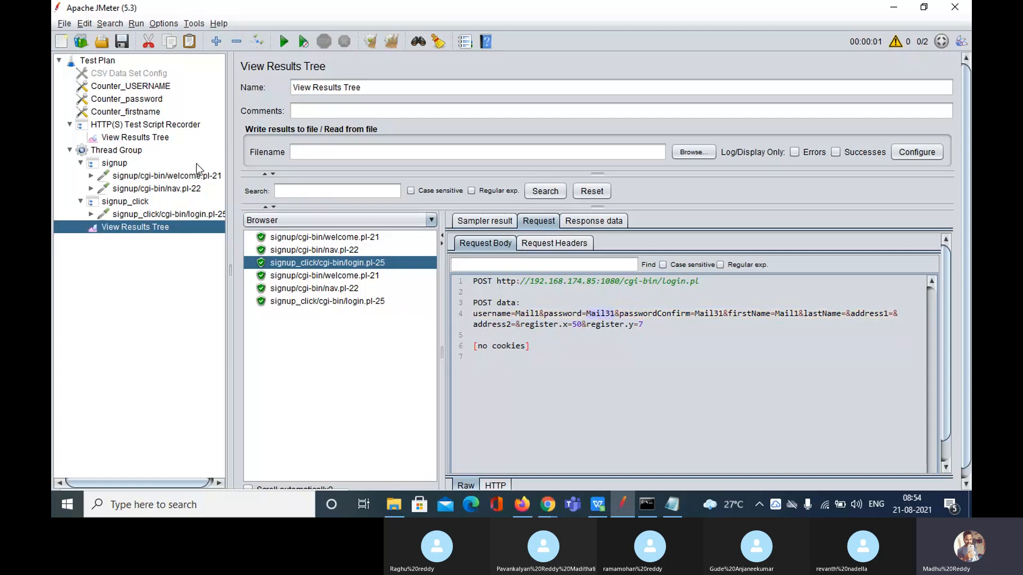
click(152, 101)
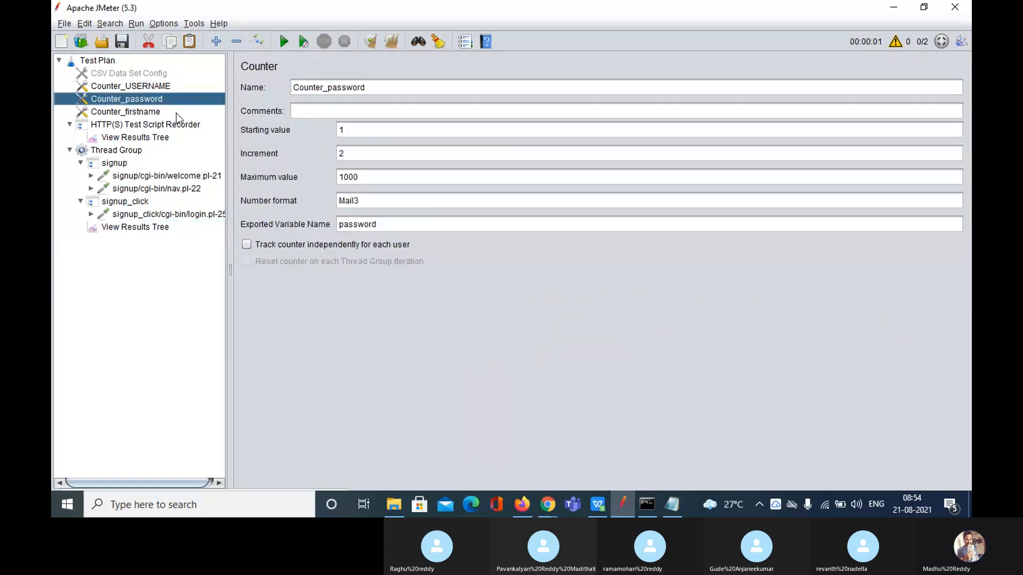
double_click(339, 154)
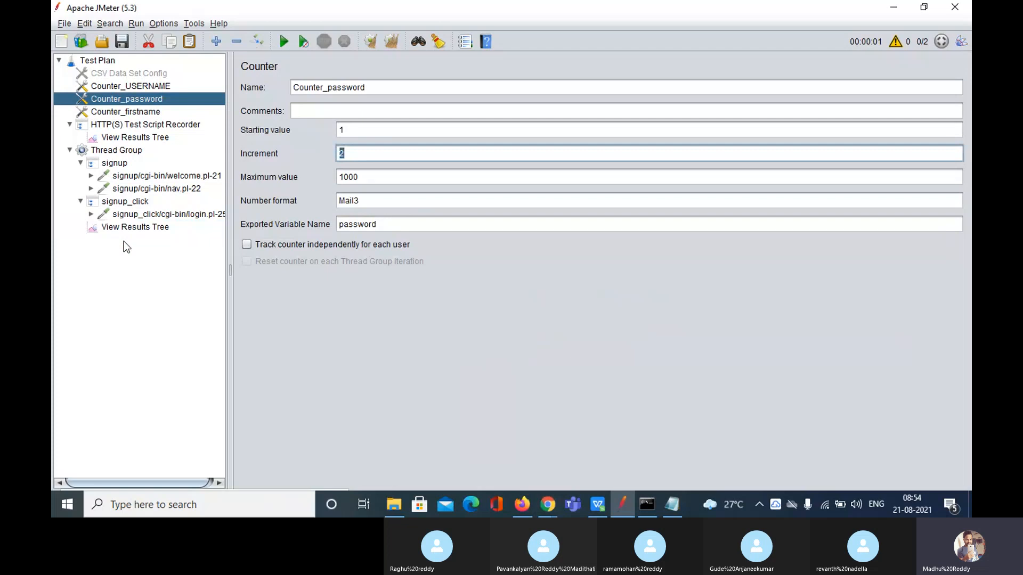
Compare the POST data of the first and second login.pl-25 requests
click(130, 227)
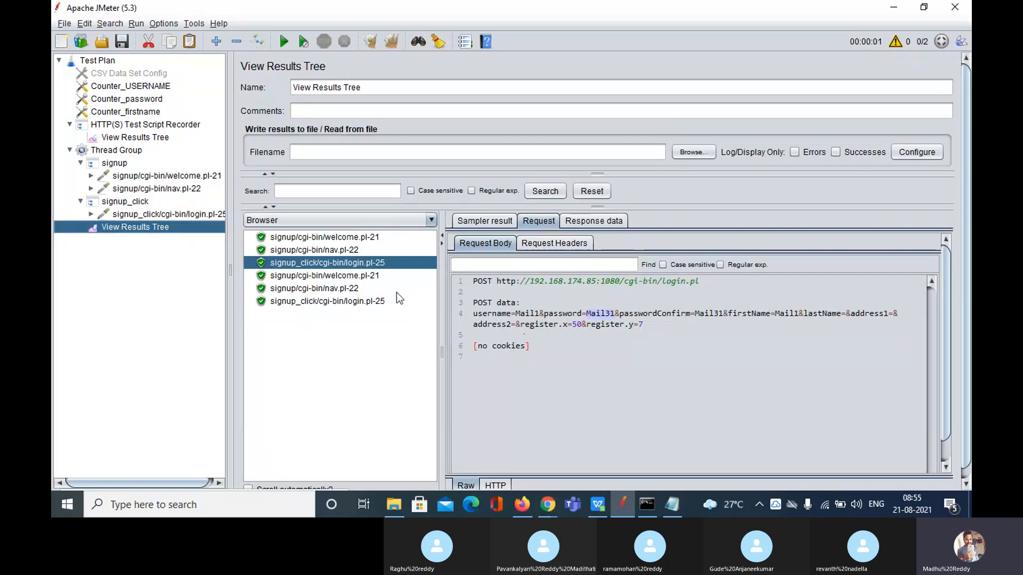
click(668, 344)
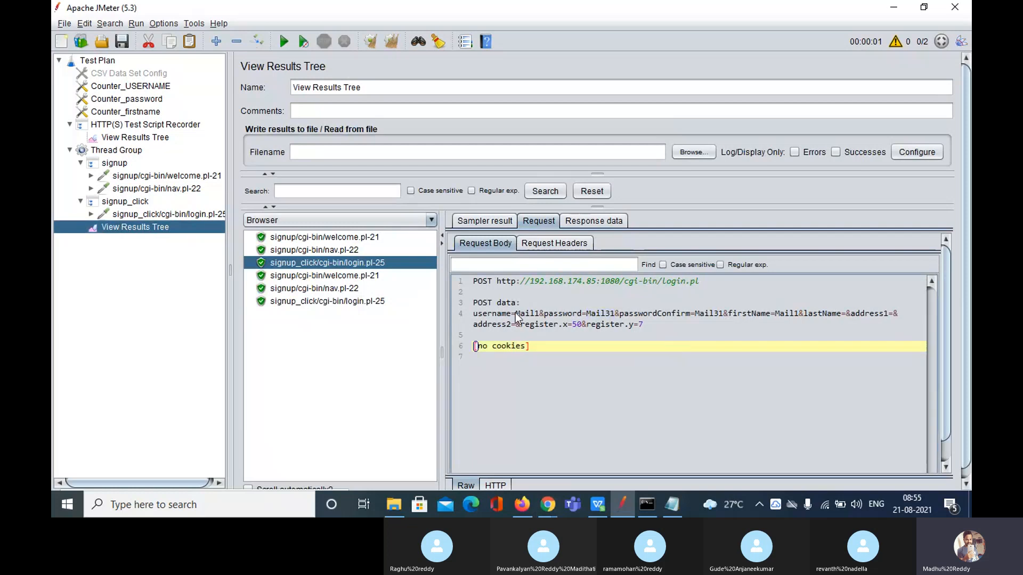
drag(515, 312, 615, 321)
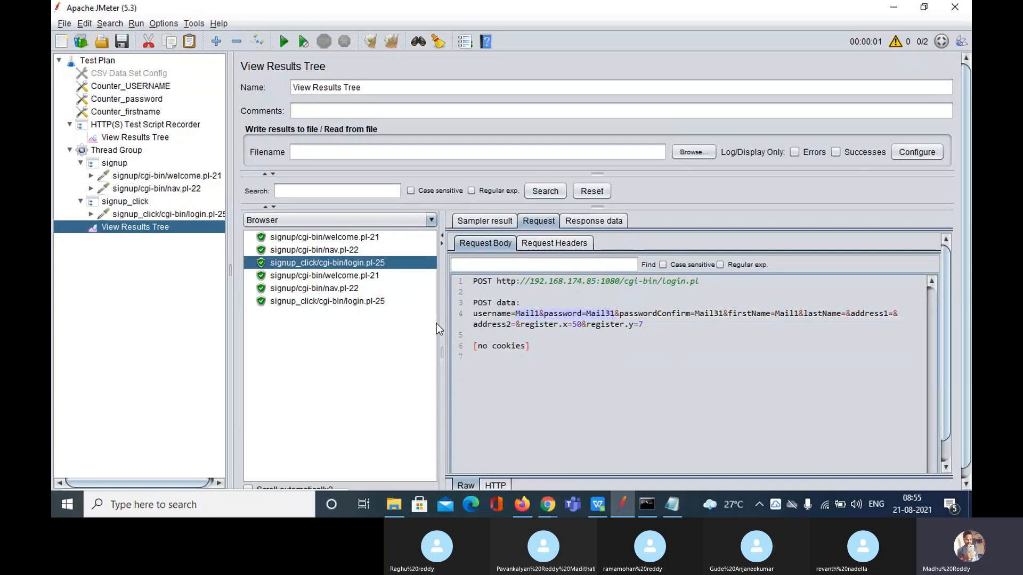
click(331, 301)
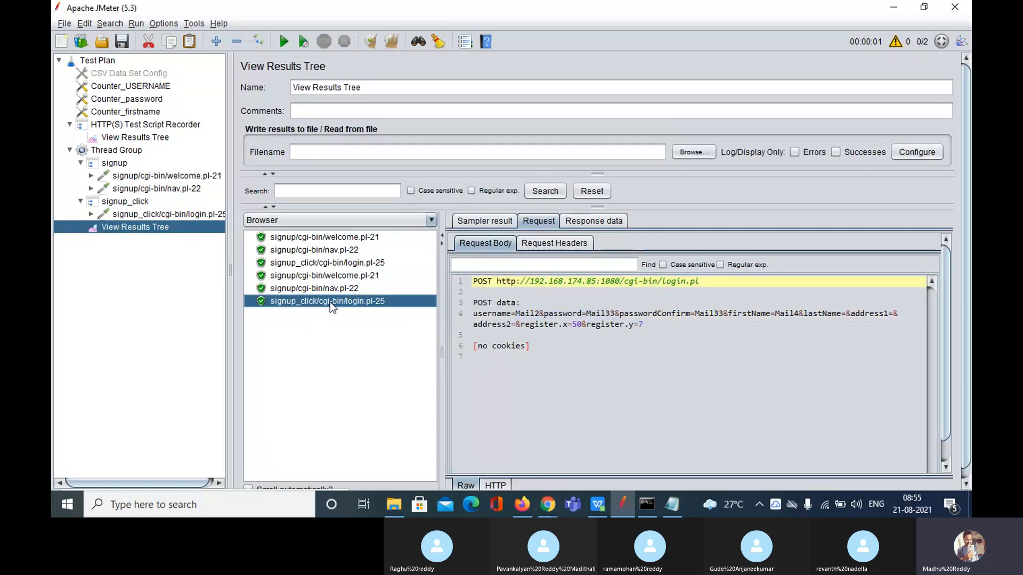
click(316, 263)
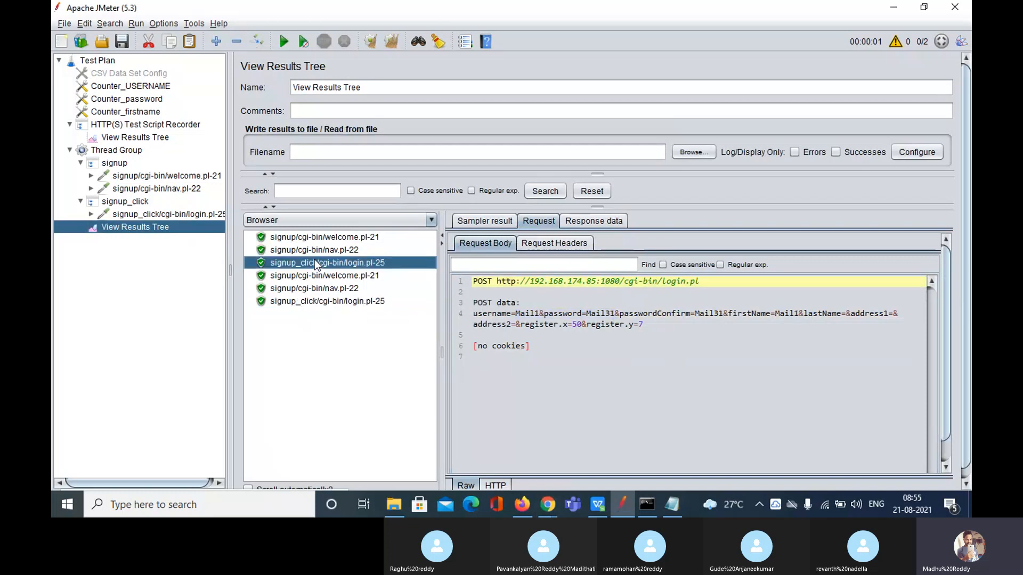
click(308, 302)
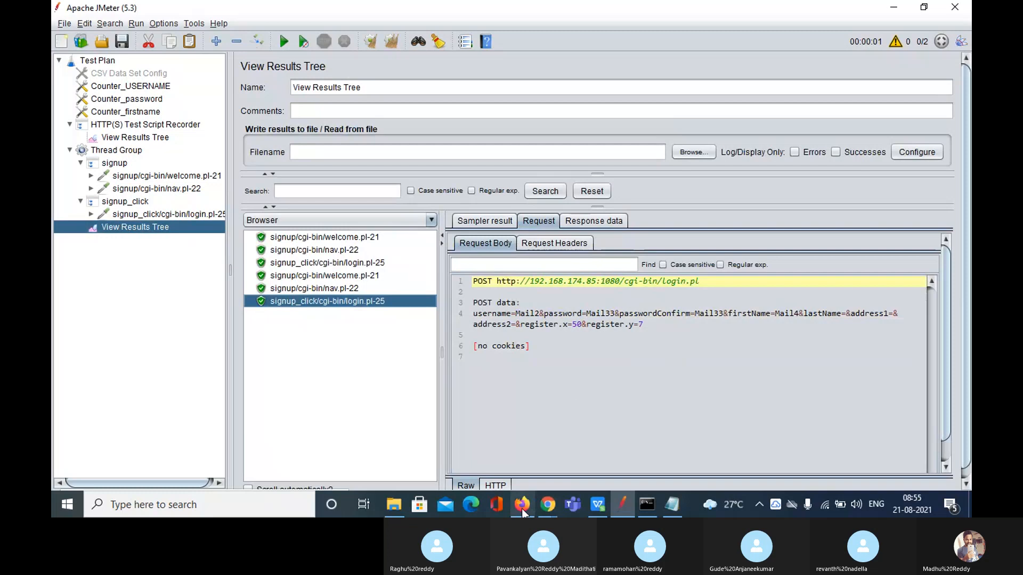
Review Counter_USERNAME's increment value of 1
click(125, 86)
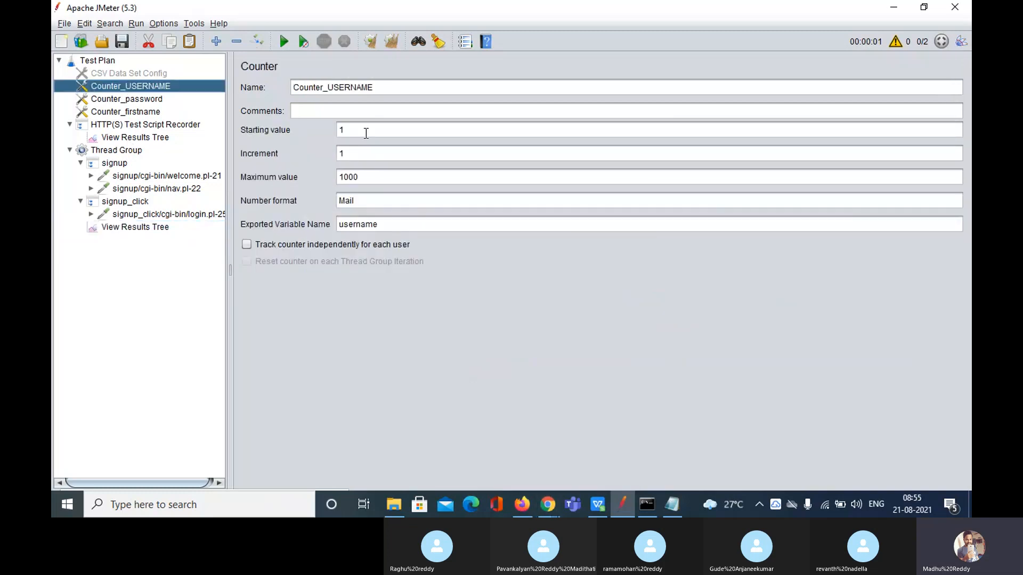
click(353, 155)
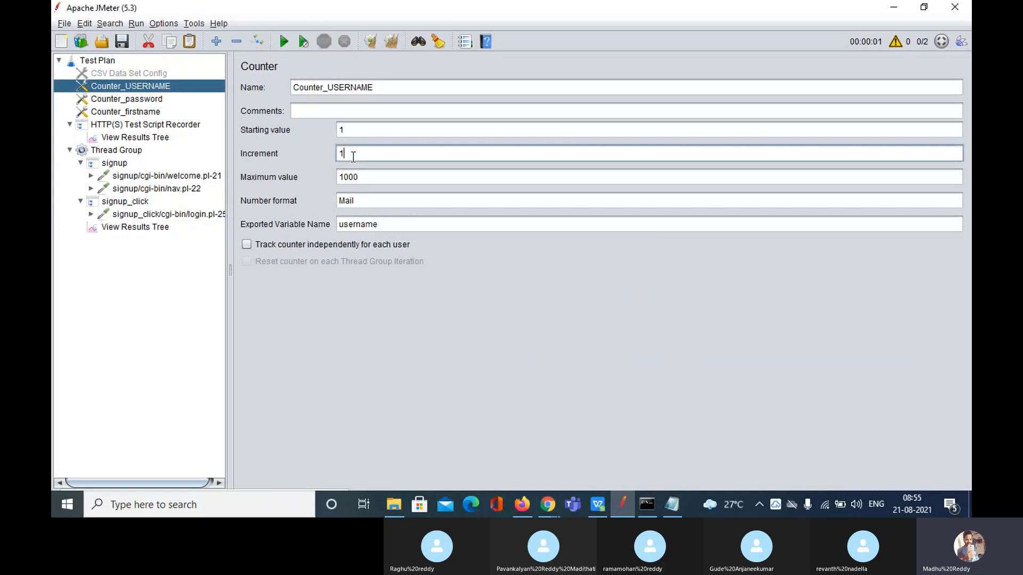
double_click(353, 155)
Inspect Counter_password's start 1, increment 2 and Mail3 format, undoing an accidental format edit
click(152, 99)
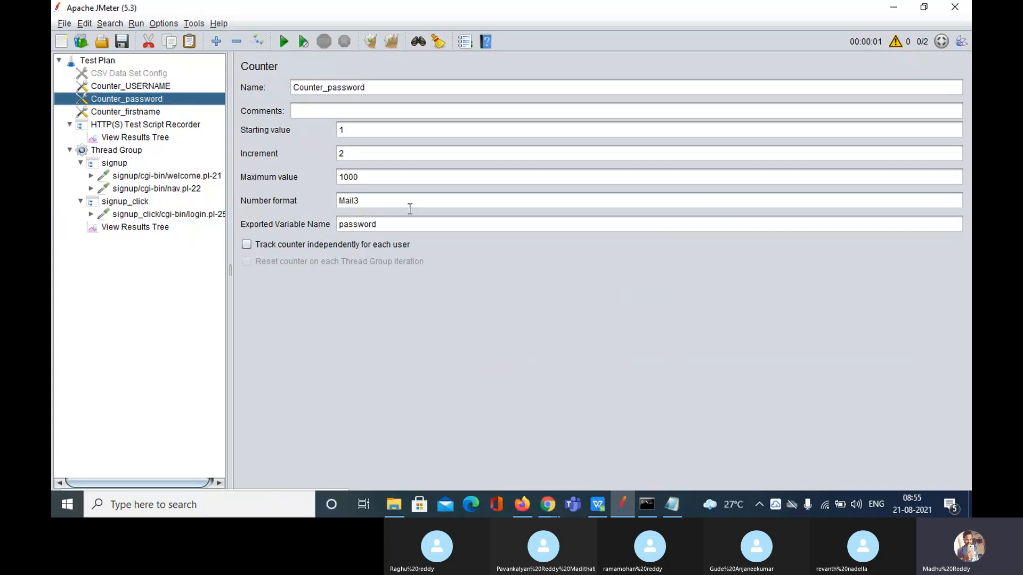
drag(393, 202, 333, 200)
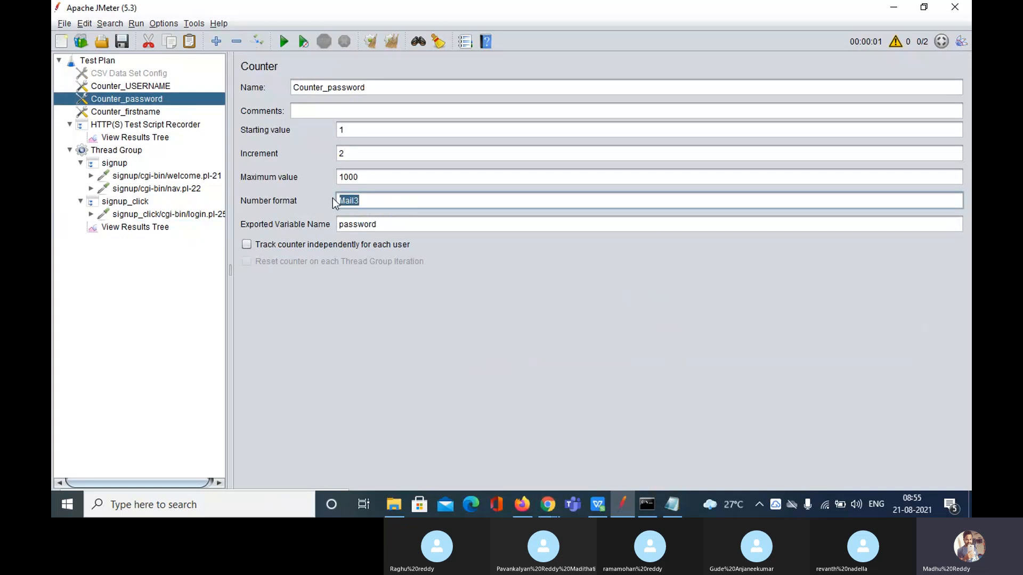
click(378, 202)
click(358, 129)
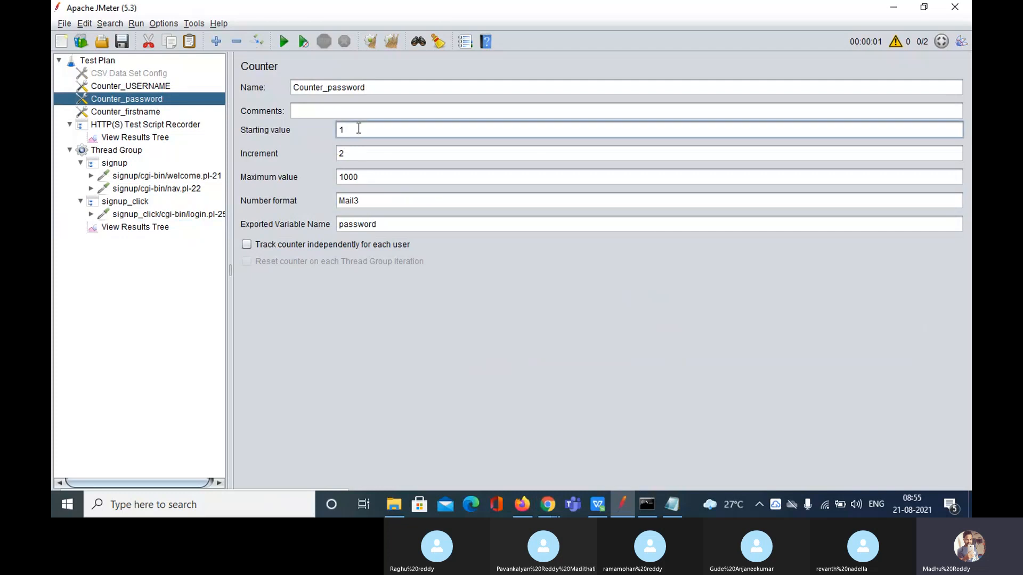
drag(358, 128, 322, 129)
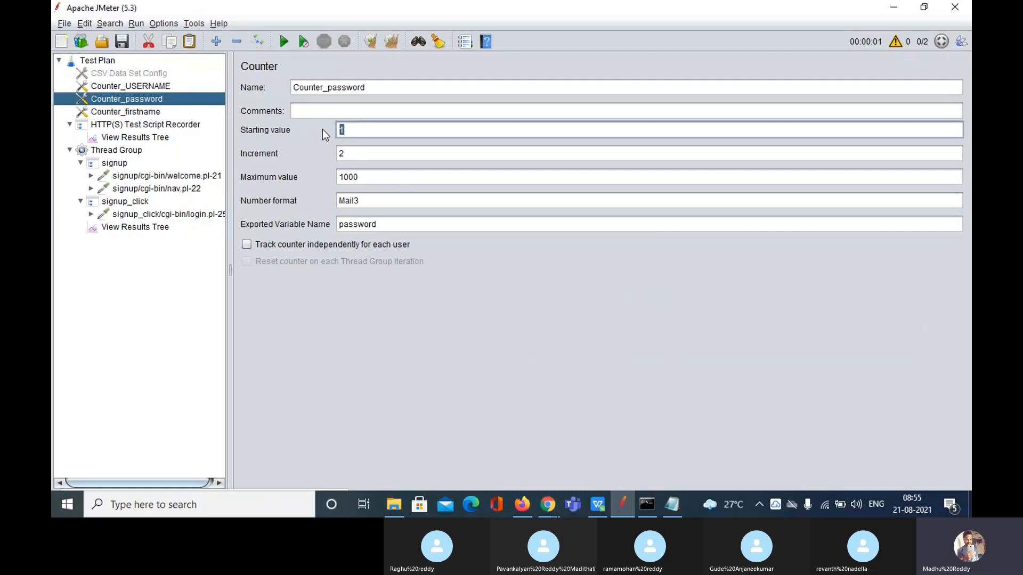
double_click(368, 199)
text(1)
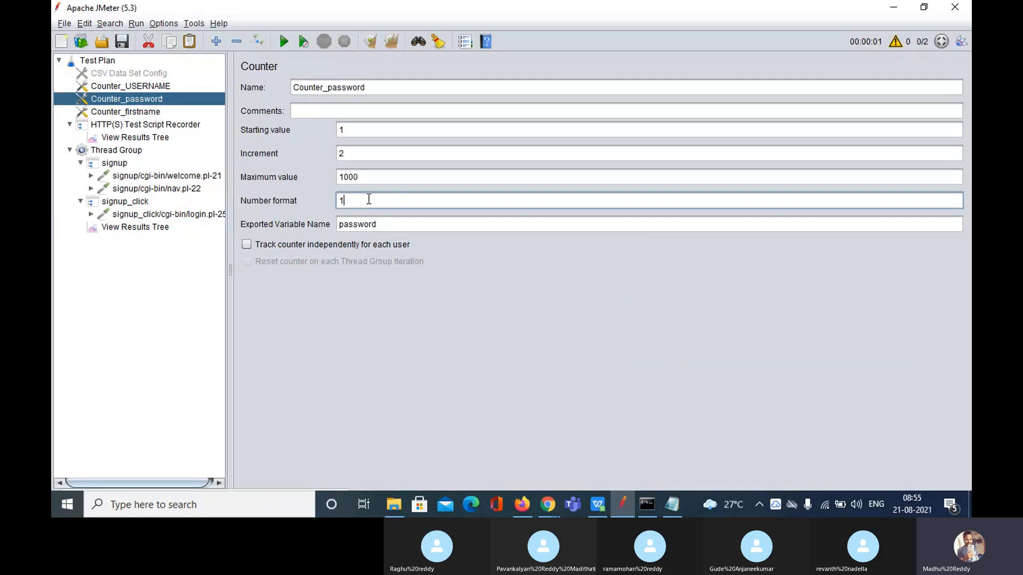
key(ctrl+z)
key(ctrl+z)
drag(364, 154, 328, 154)
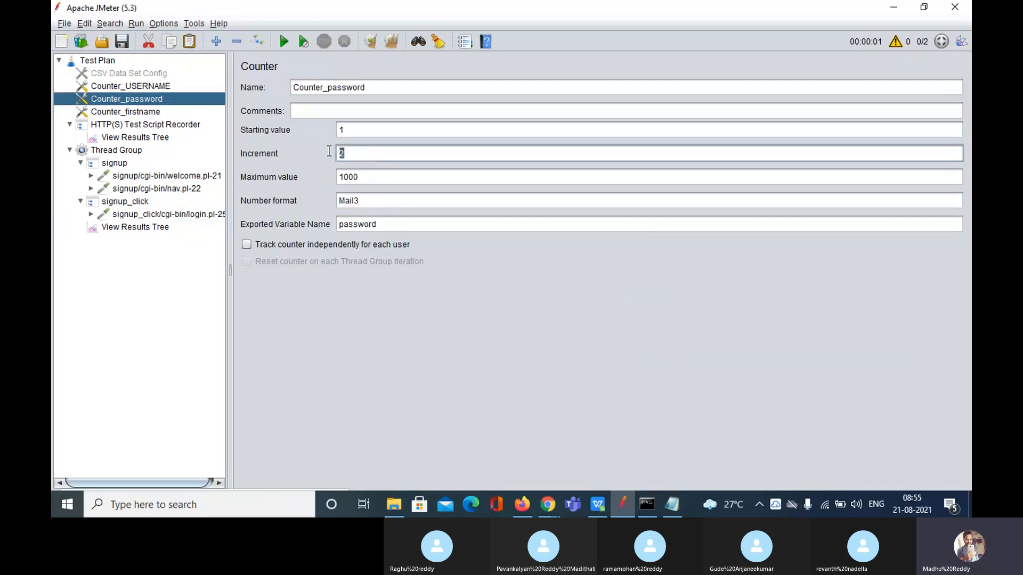
click(365, 202)
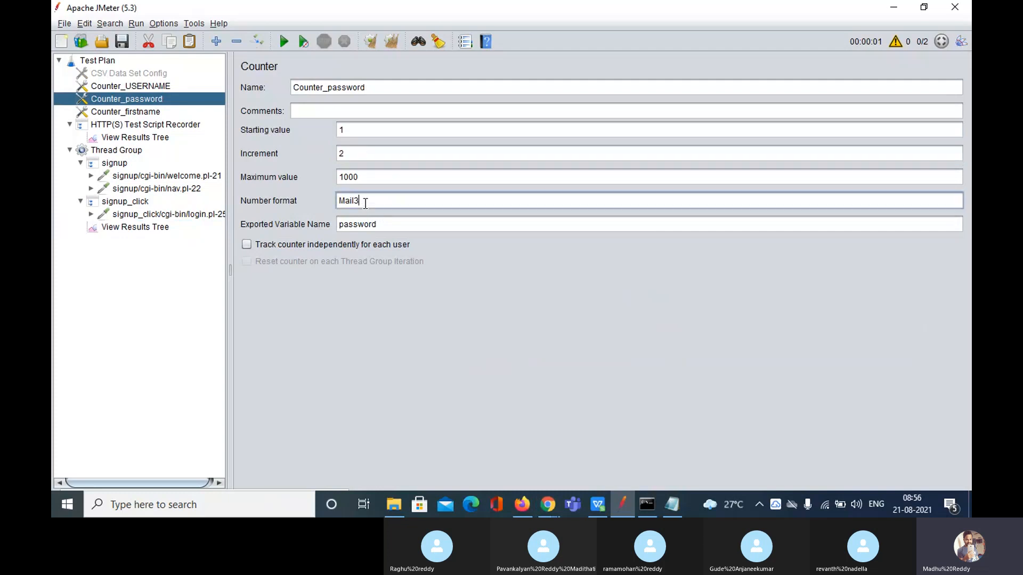
click(157, 228)
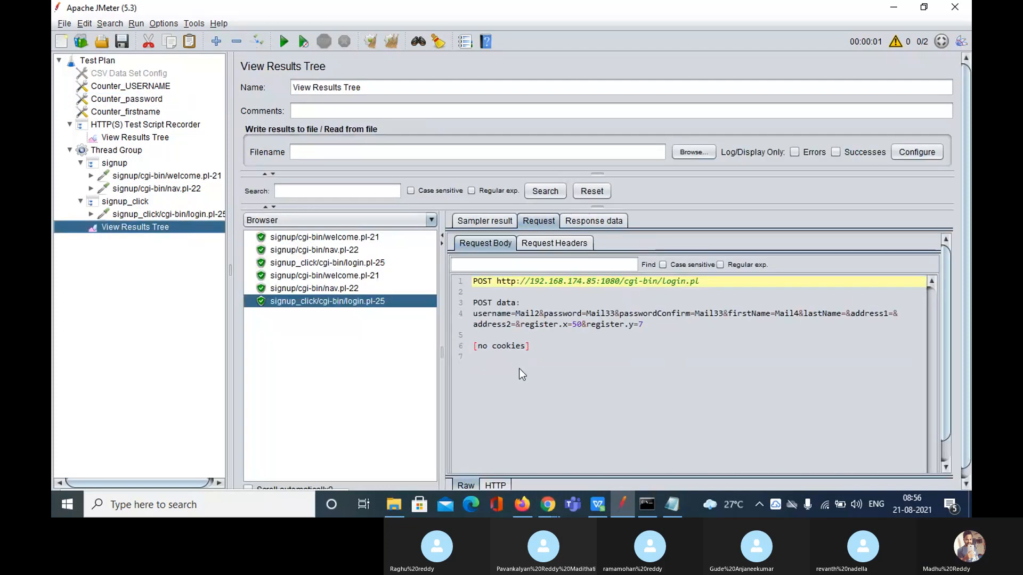
click(357, 263)
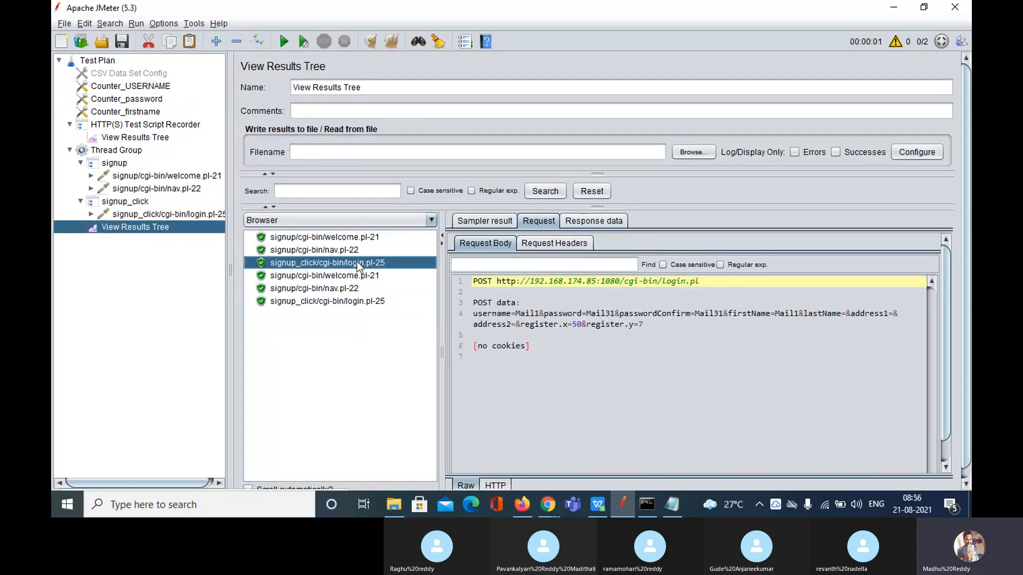
click(534, 315)
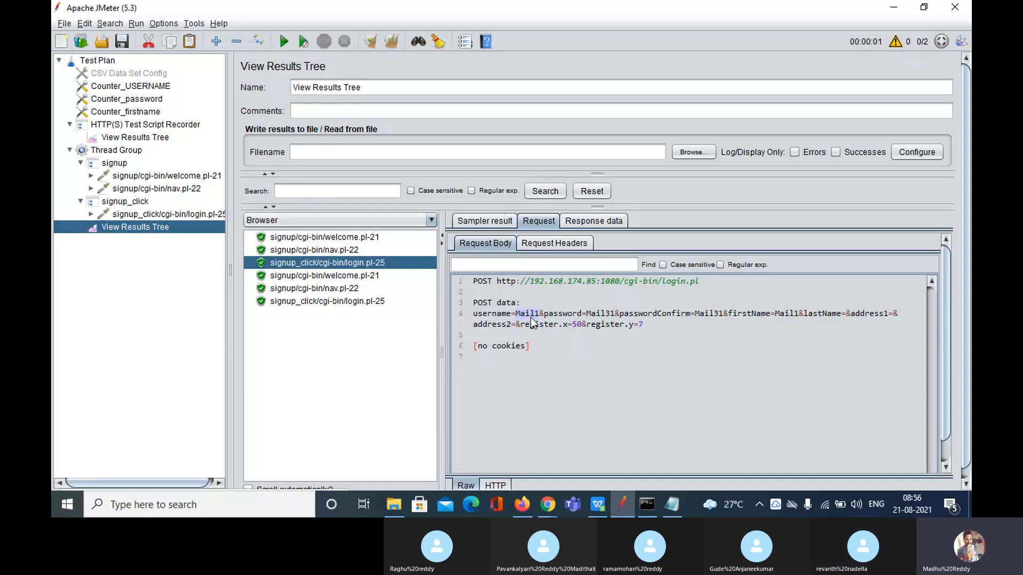
click(432, 302)
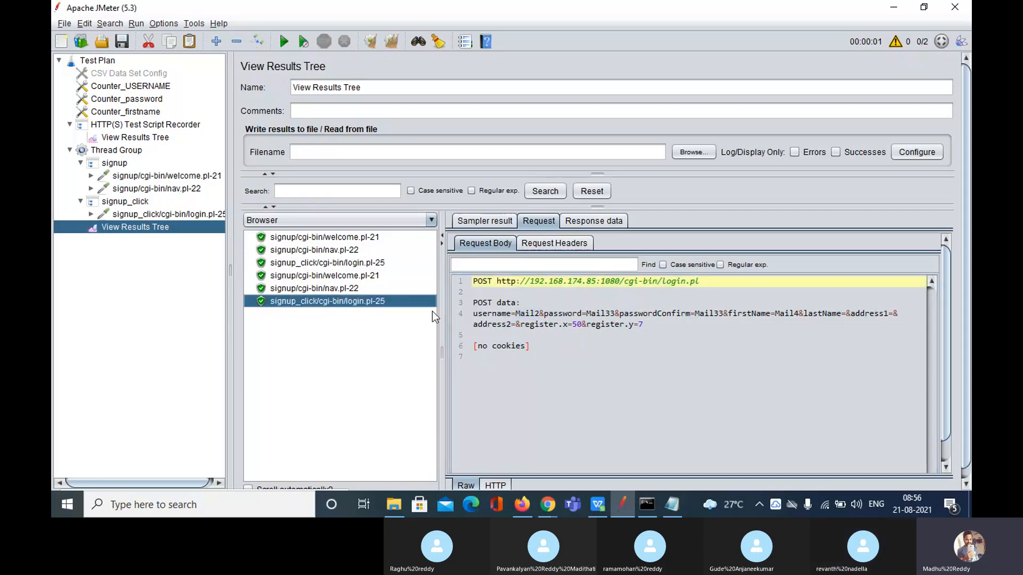
click(538, 314)
drag(539, 314, 516, 314)
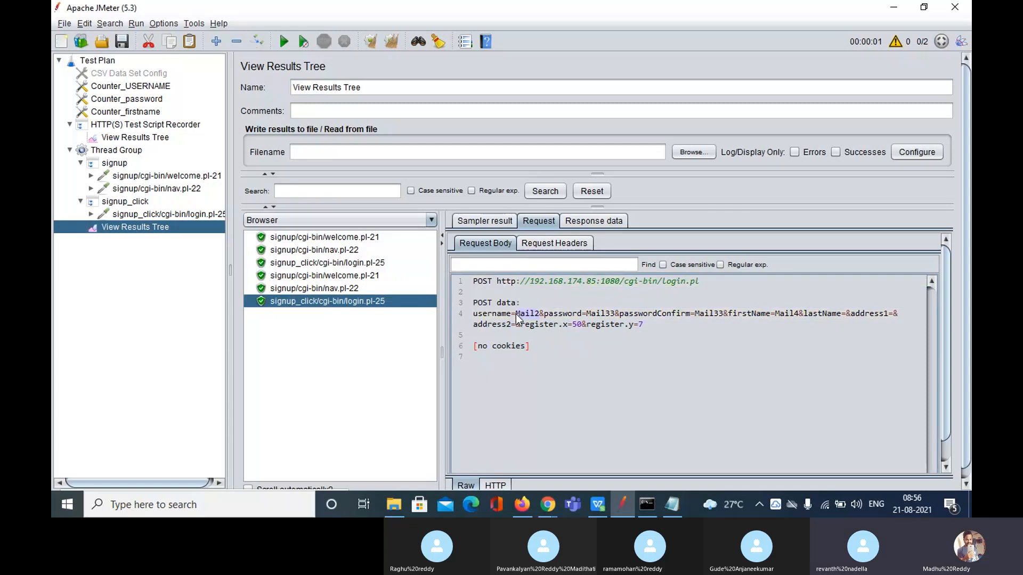
click(129, 88)
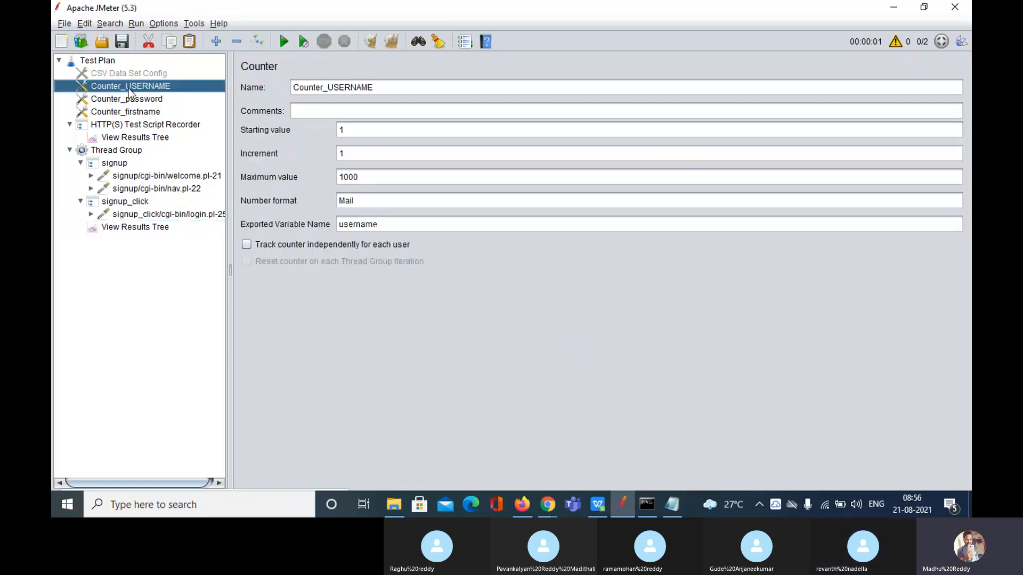
double_click(366, 154)
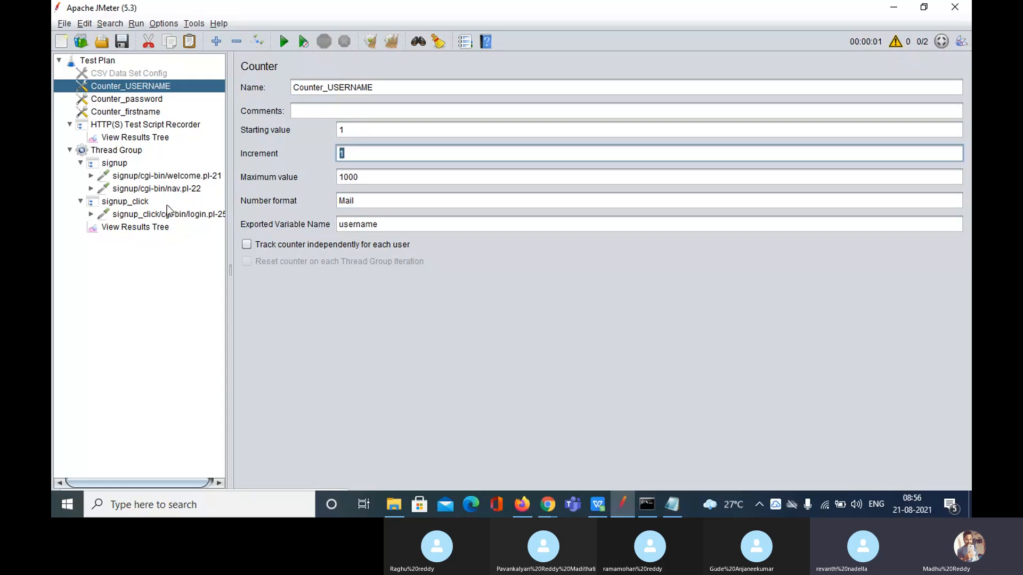
click(142, 229)
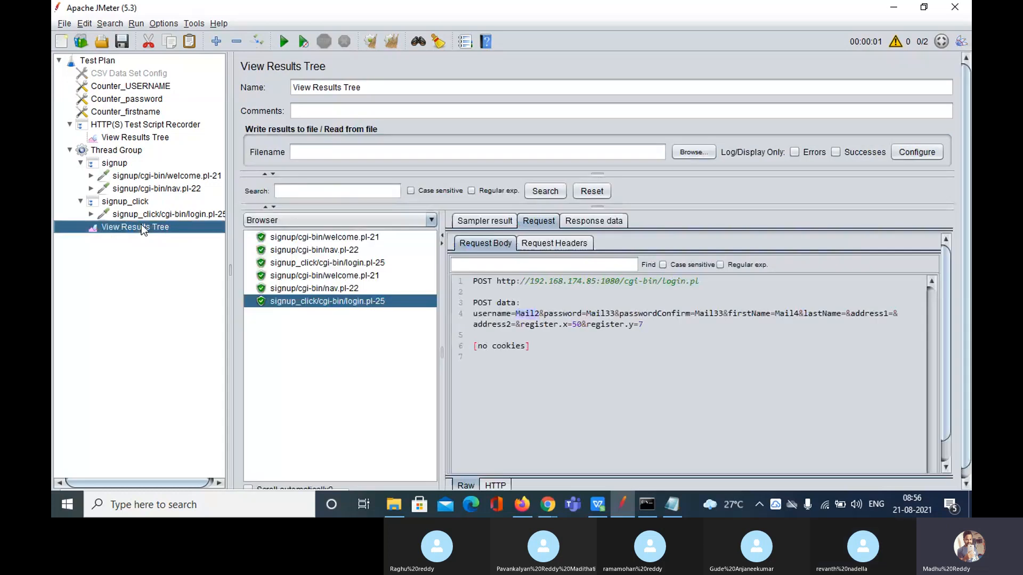
click(310, 261)
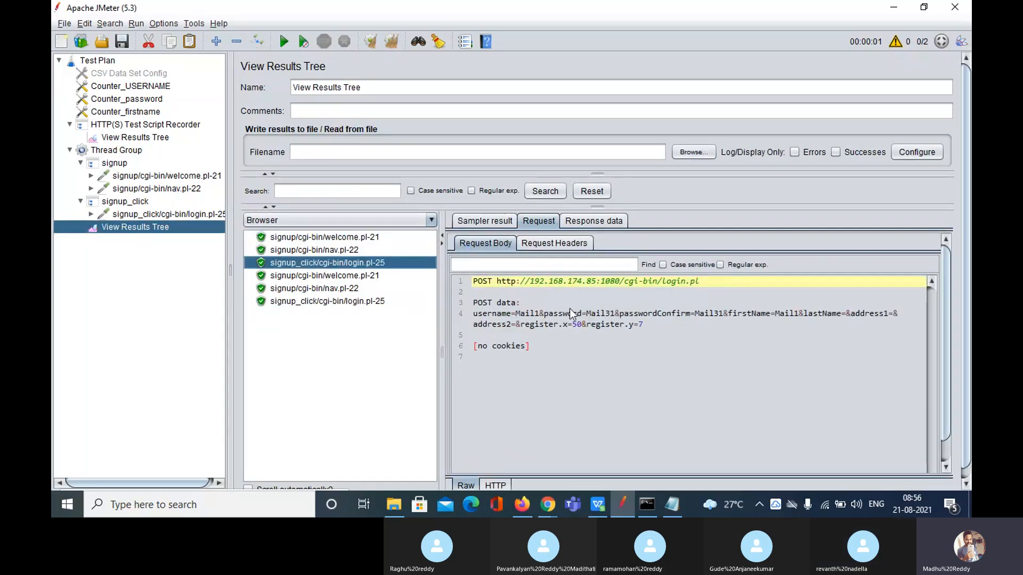
double_click(586, 314)
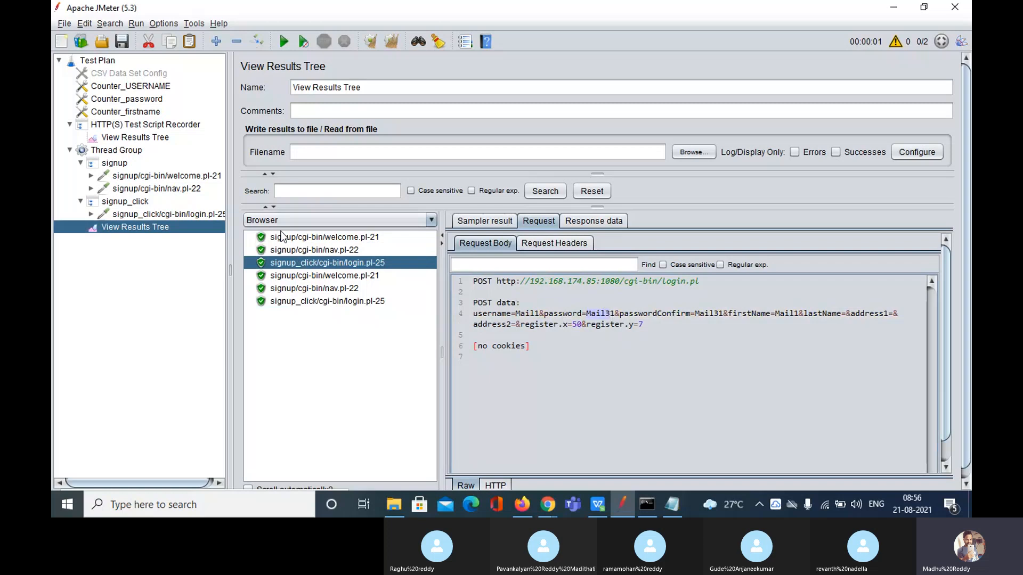
click(150, 100)
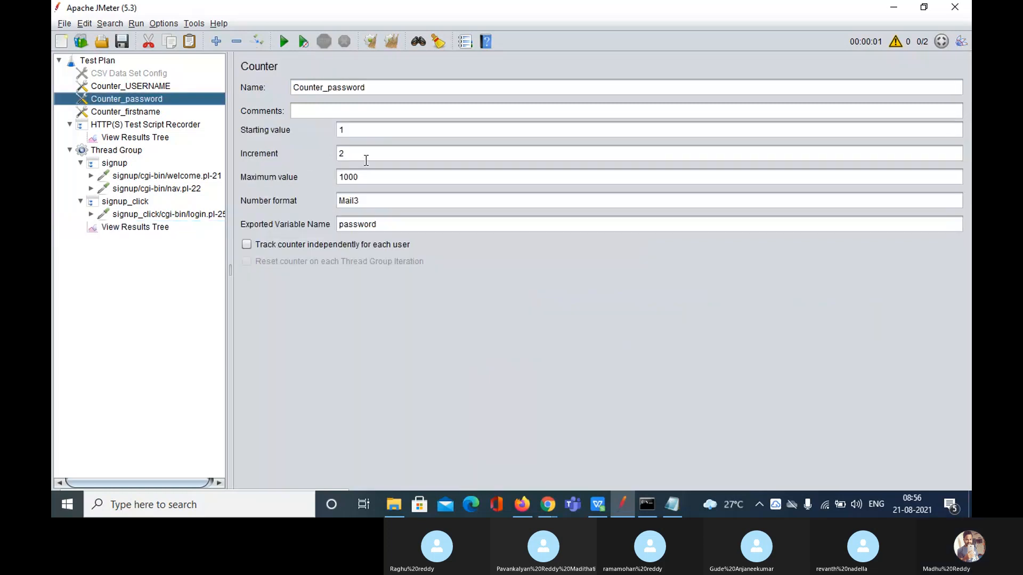
drag(354, 130, 309, 133)
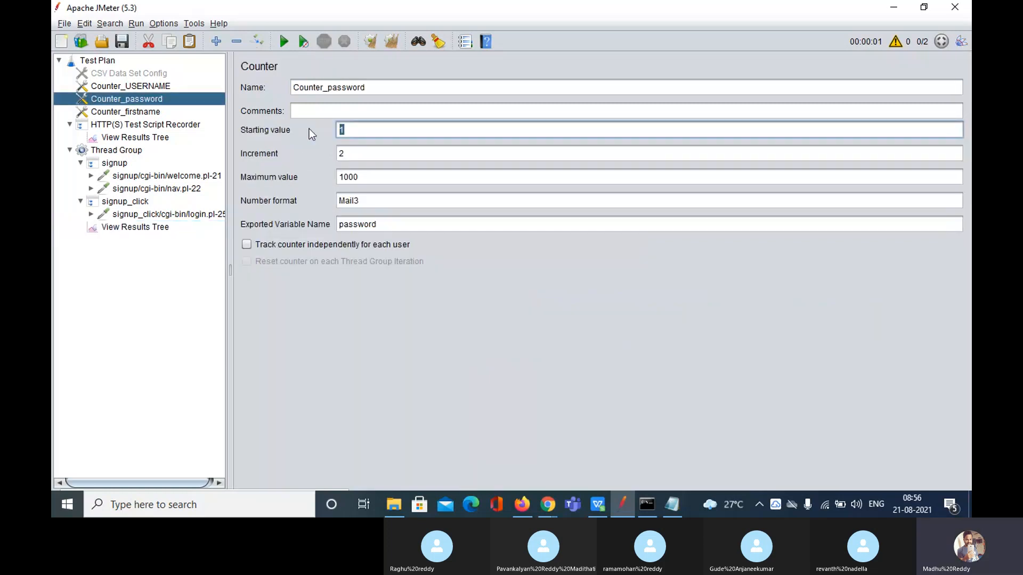
drag(372, 203, 335, 203)
click(360, 204)
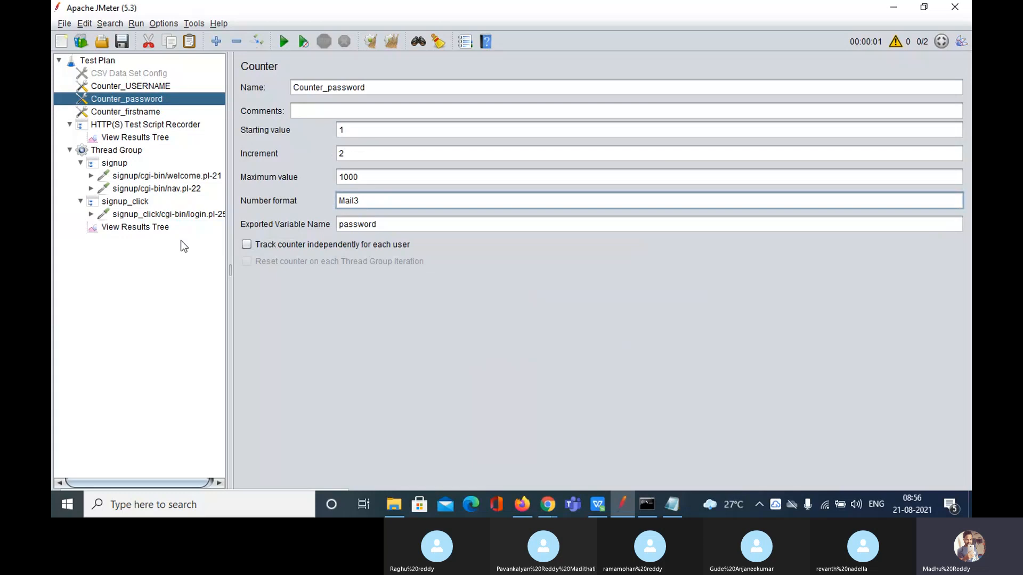
click(122, 227)
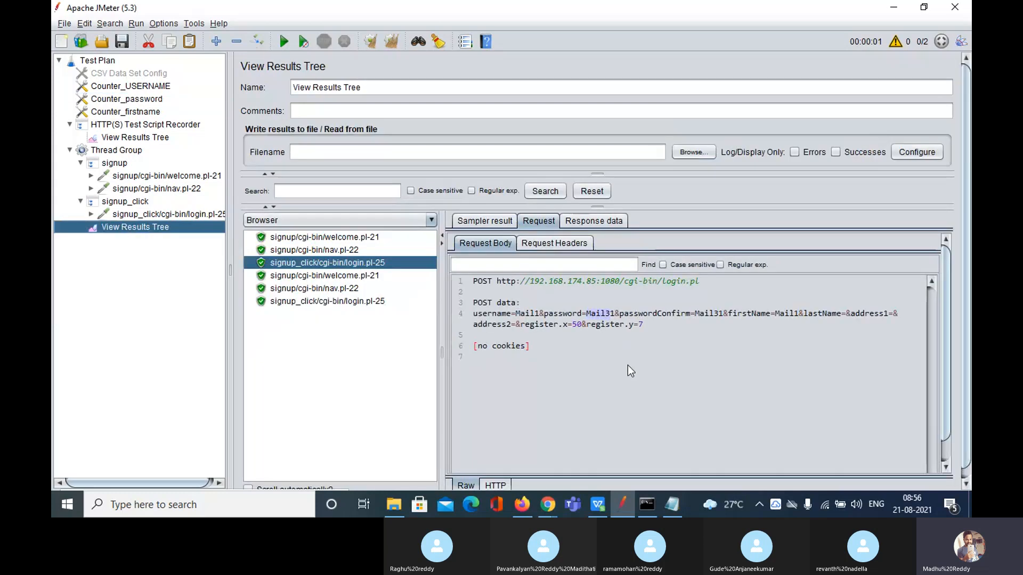
click(589, 315)
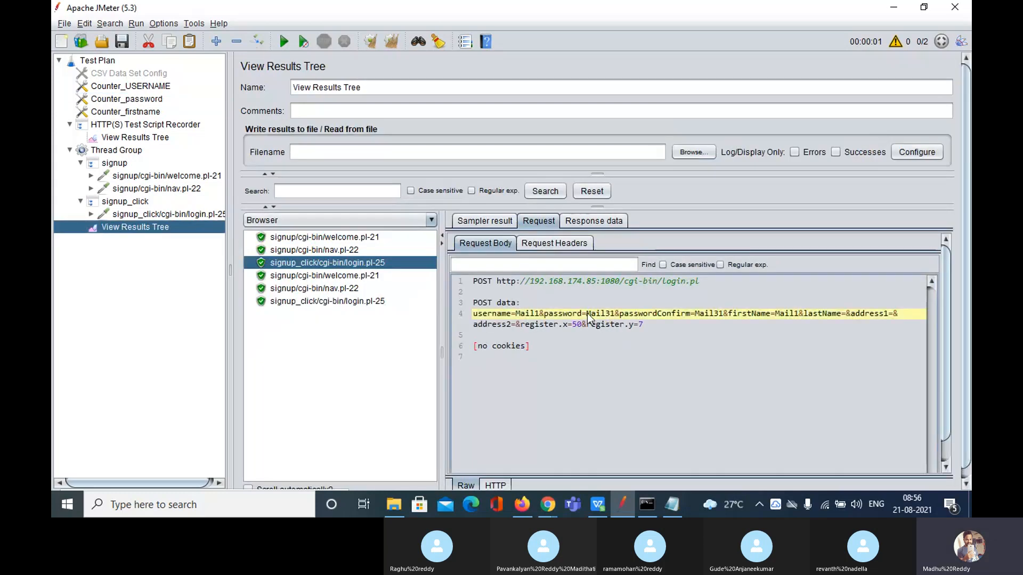
drag(587, 313, 613, 315)
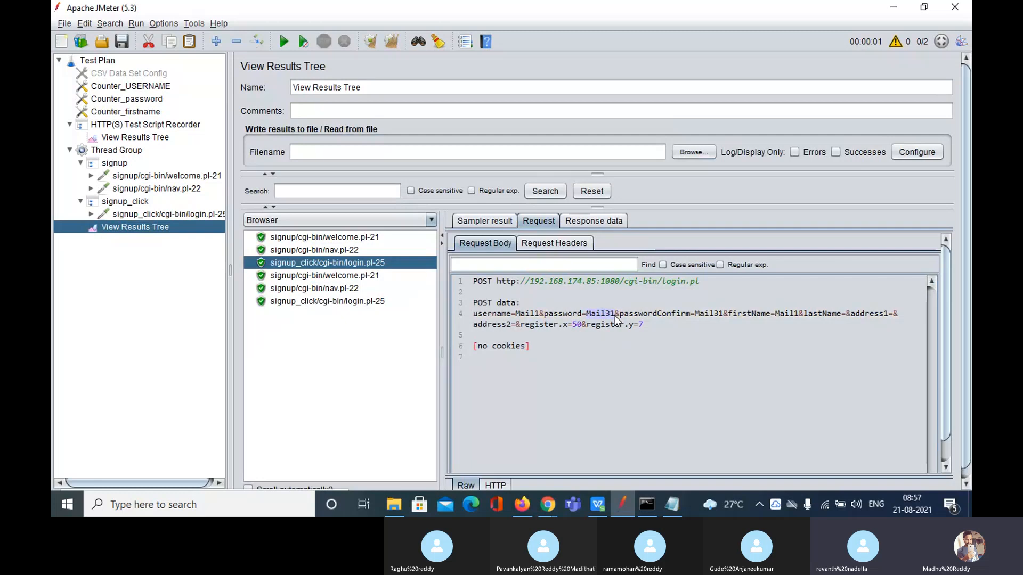
click(346, 302)
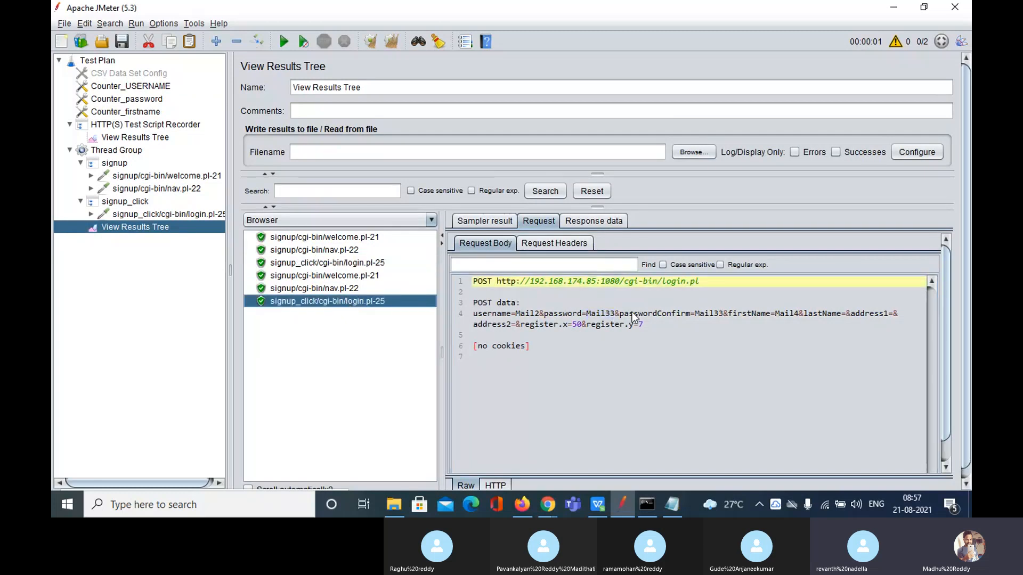
drag(615, 313, 593, 313)
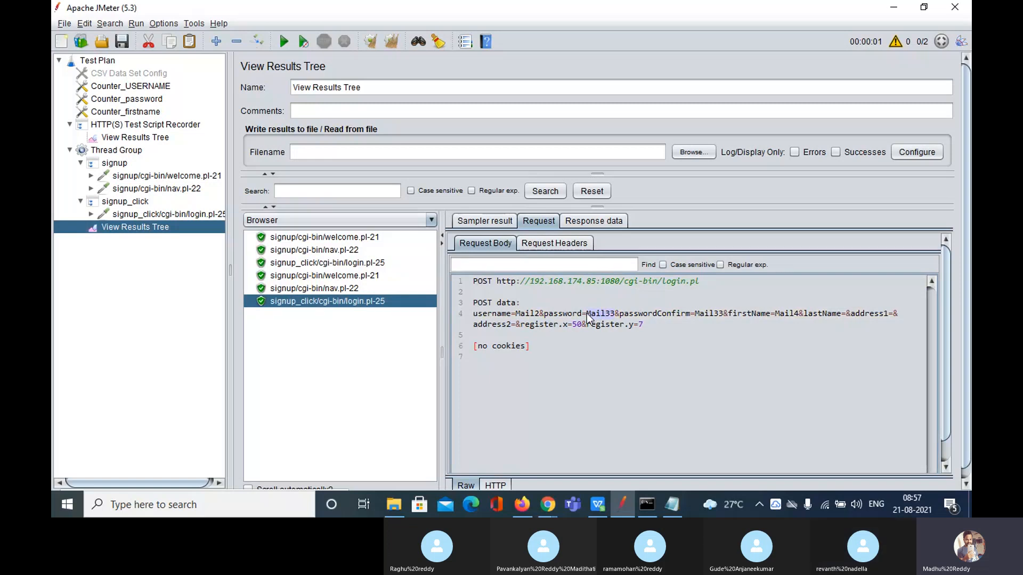
Recheck Counter_password's increment of 2 against the request data and bring up Counter_firstname
click(144, 99)
click(372, 152)
drag(372, 153, 299, 152)
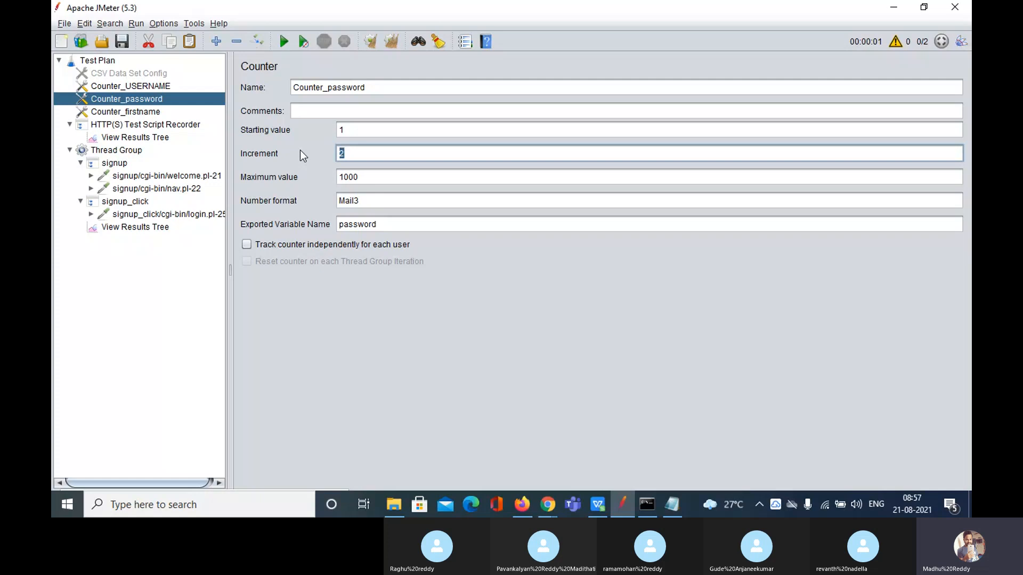
click(163, 229)
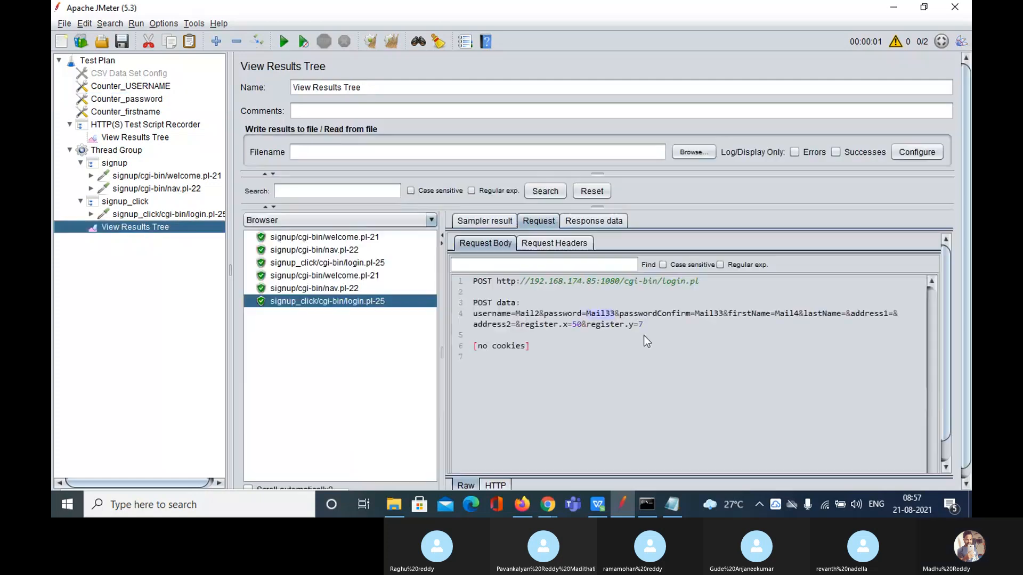
click(615, 315)
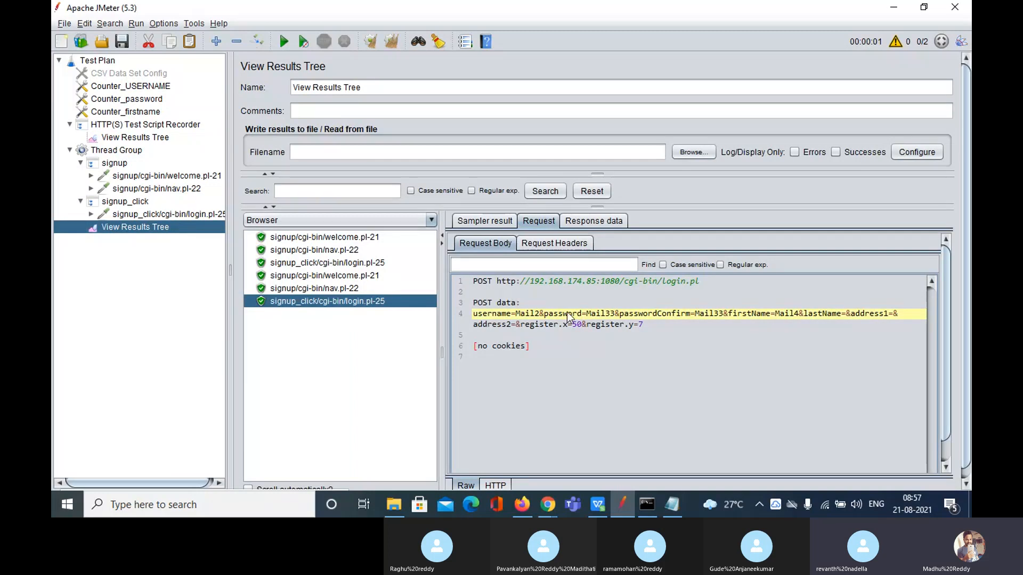
click(142, 113)
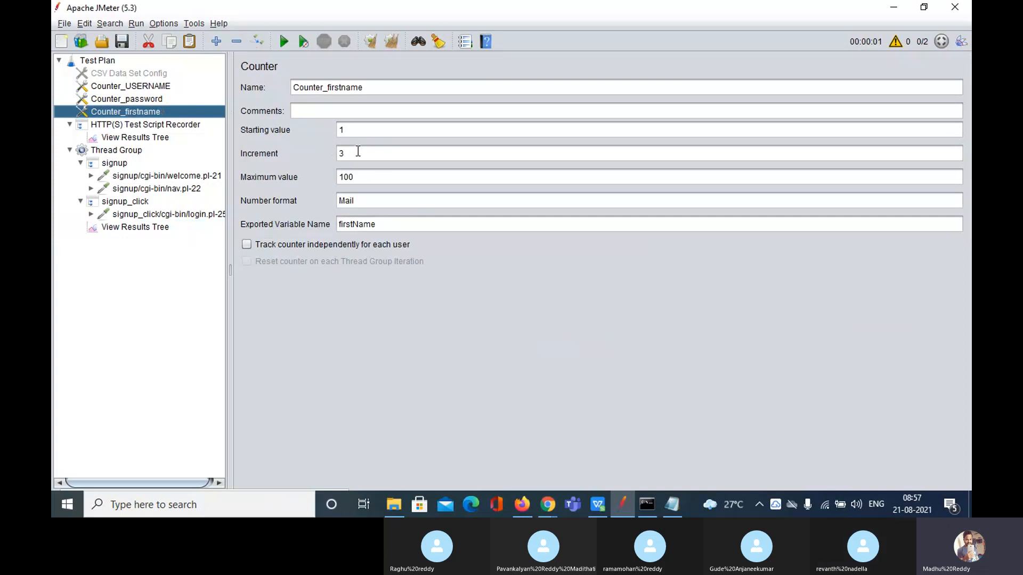
Compare firstName values Mail1 and Mail4 in the first and last login requests with Counter_firstname's increment 3
drag(354, 152, 327, 153)
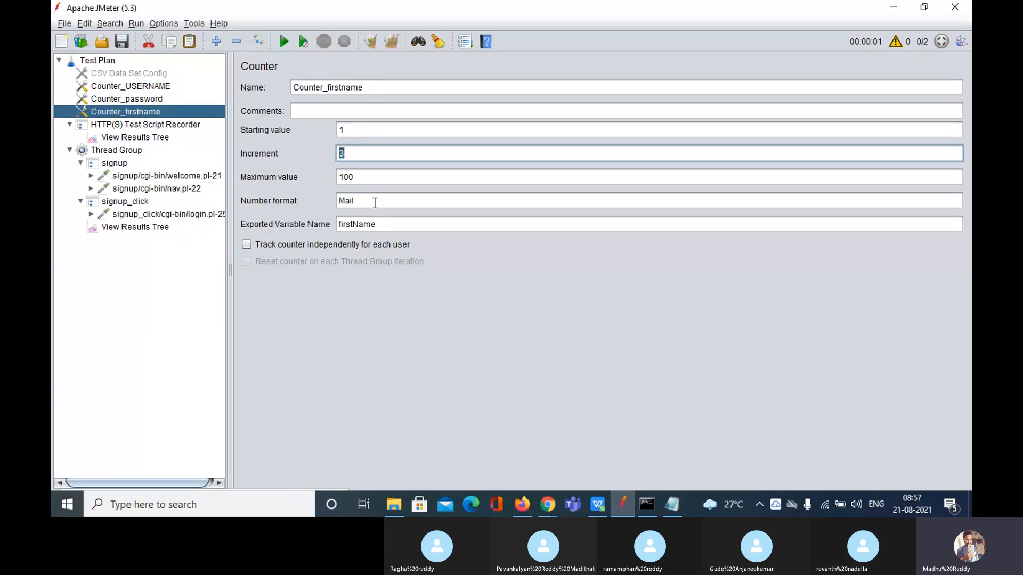
drag(374, 201, 323, 202)
click(143, 228)
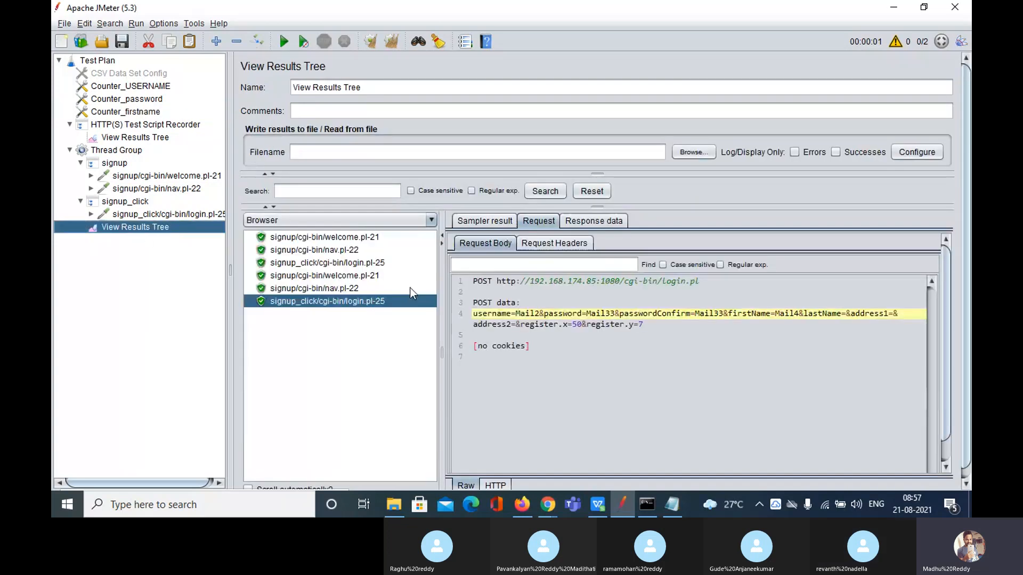
click(354, 264)
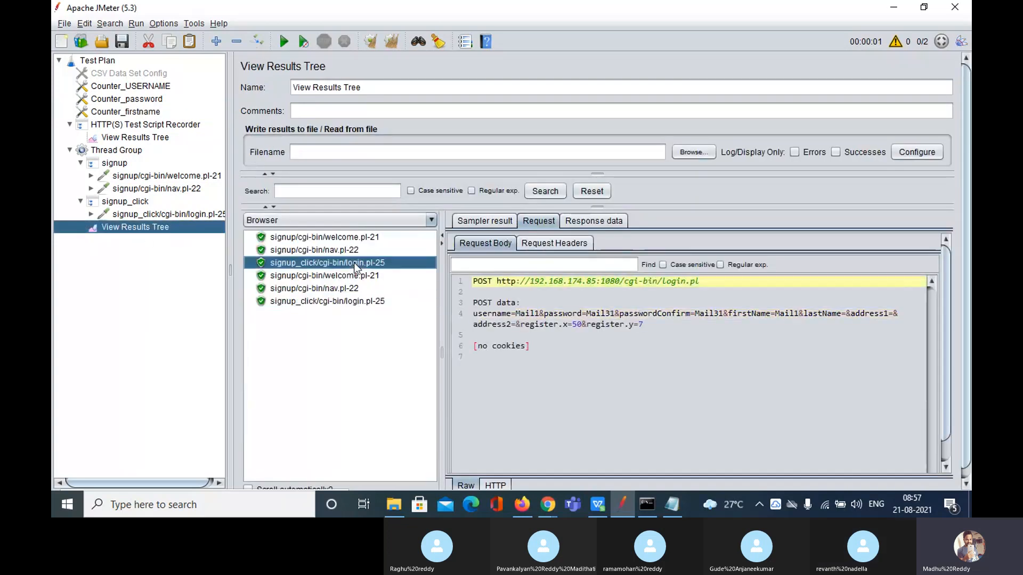
click(800, 315)
drag(800, 314, 786, 316)
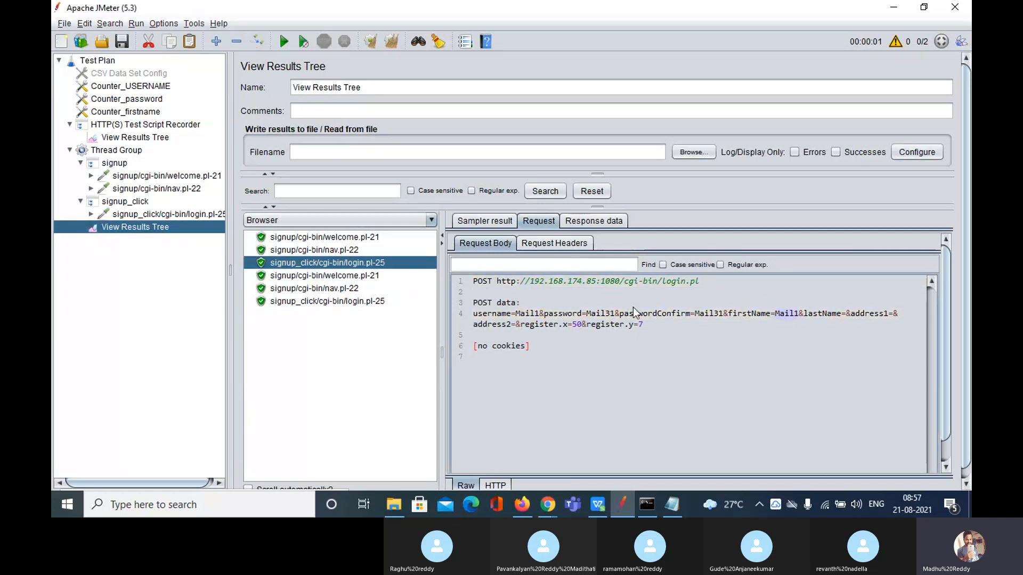
click(341, 301)
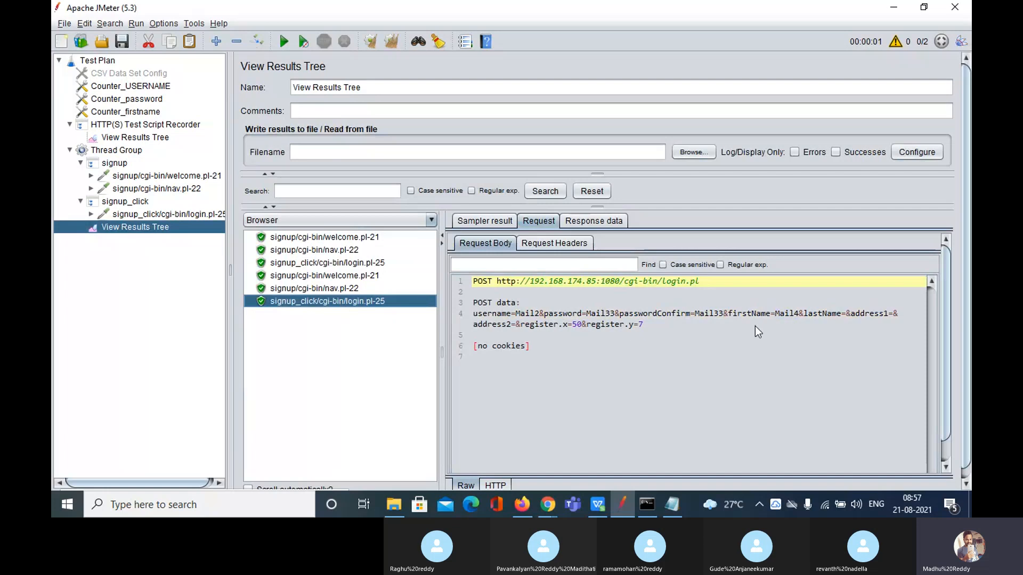
double_click(797, 313)
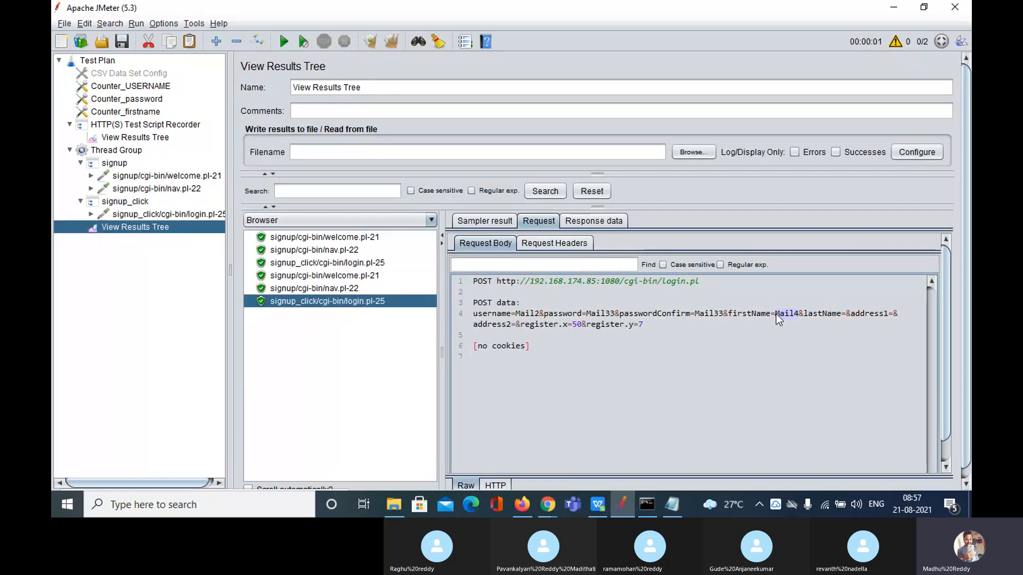
click(148, 113)
click(360, 153)
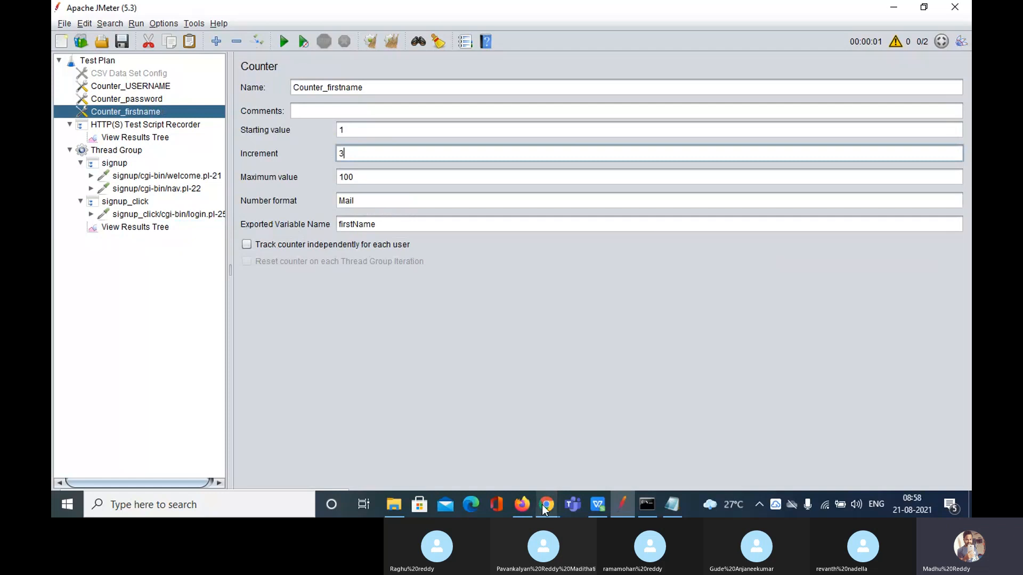
mouse_move(546, 506)
click(509, 449)
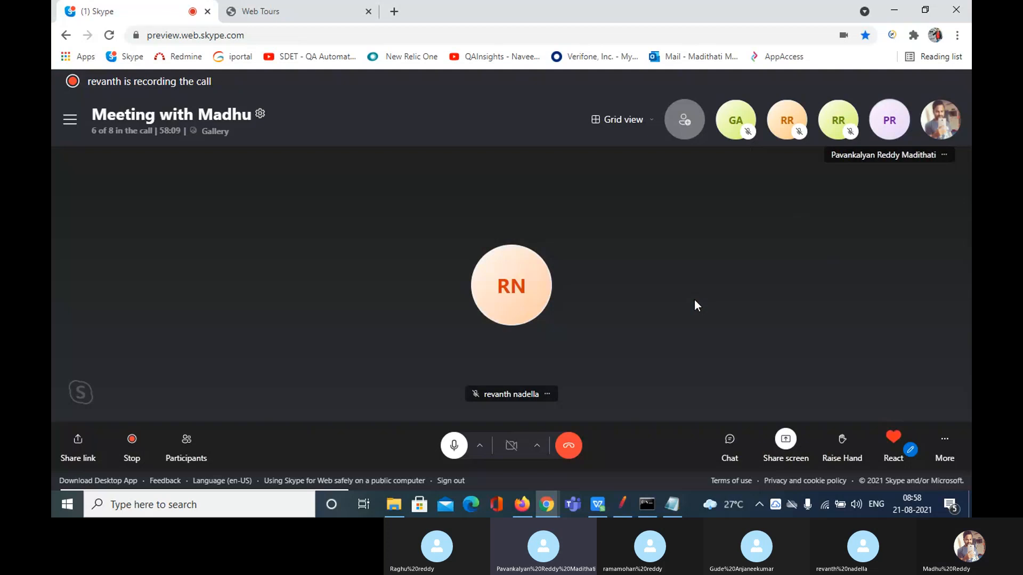
click(627, 507)
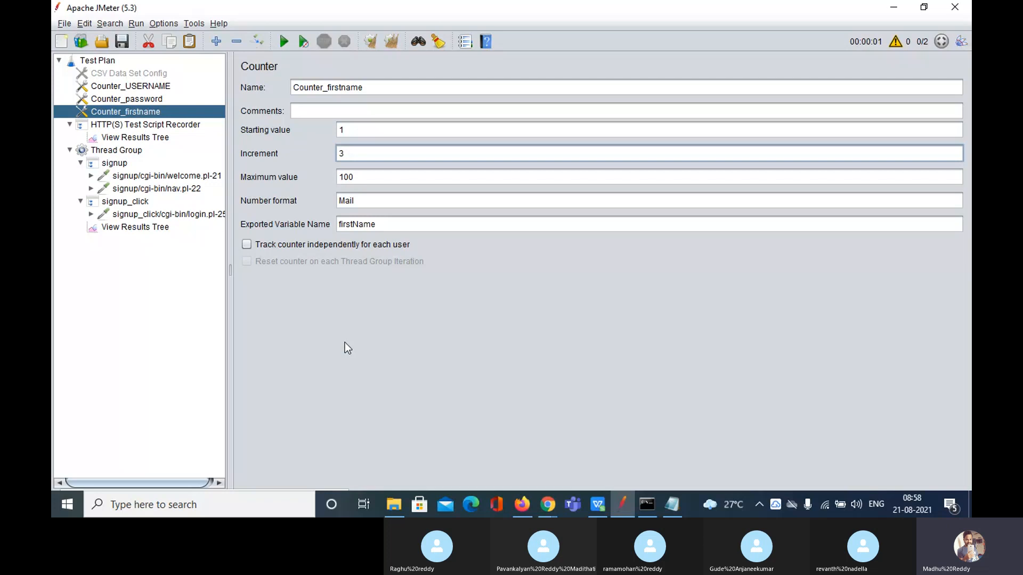
Lengthen Counter_firstname's Maximum value by appending zeros, trimming one extra zero
click(377, 178)
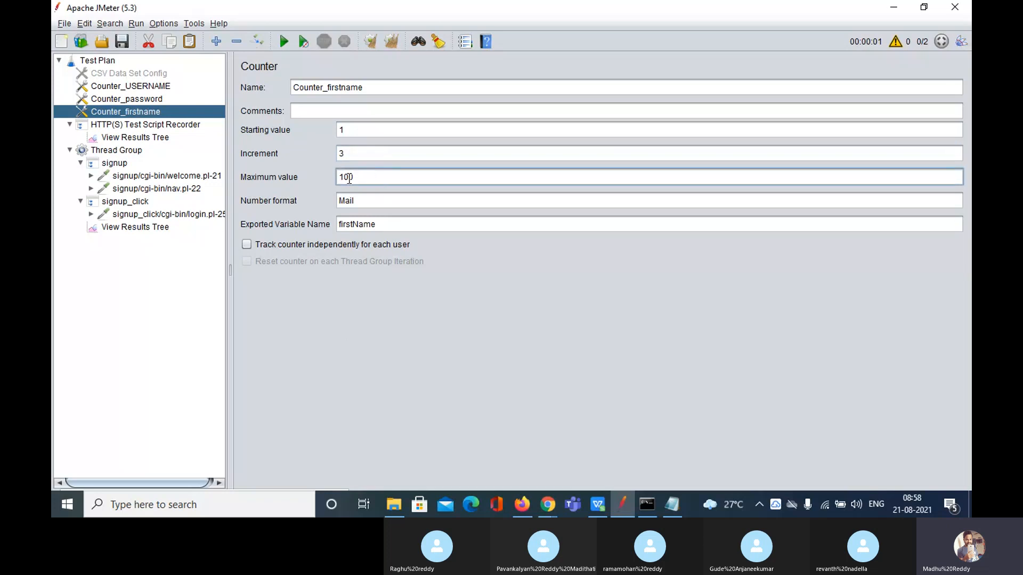
click(358, 153)
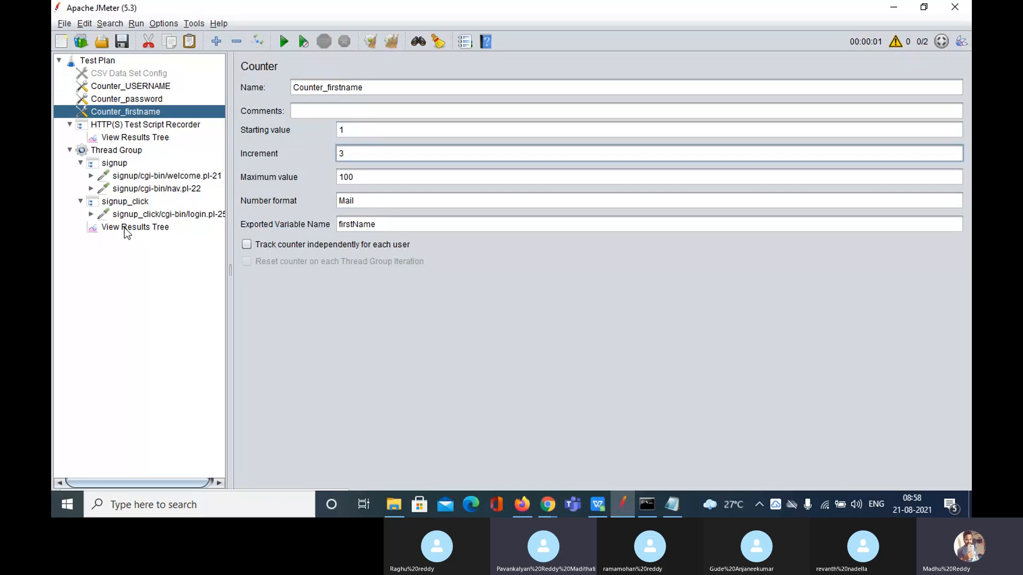
click(125, 228)
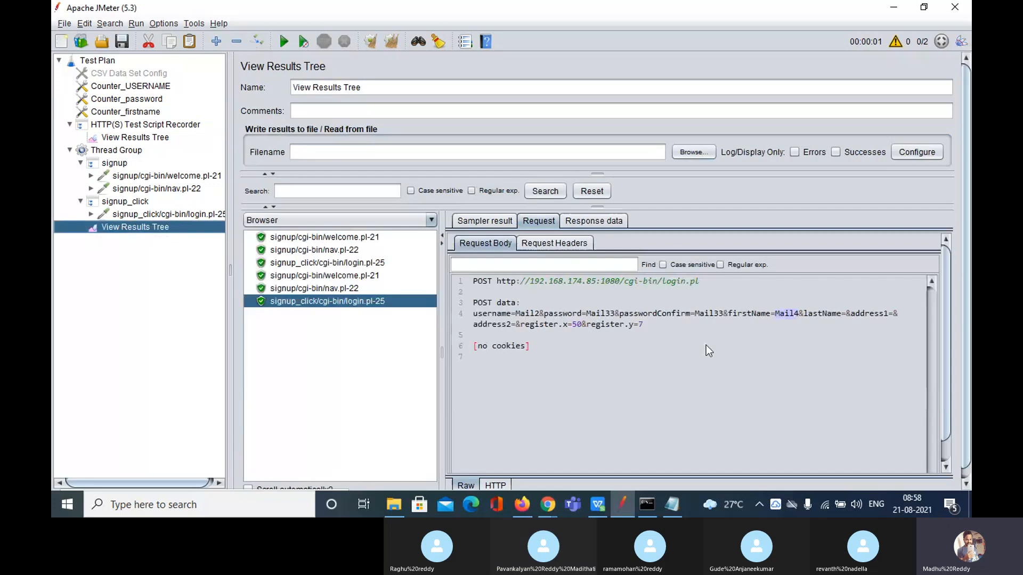
click(798, 315)
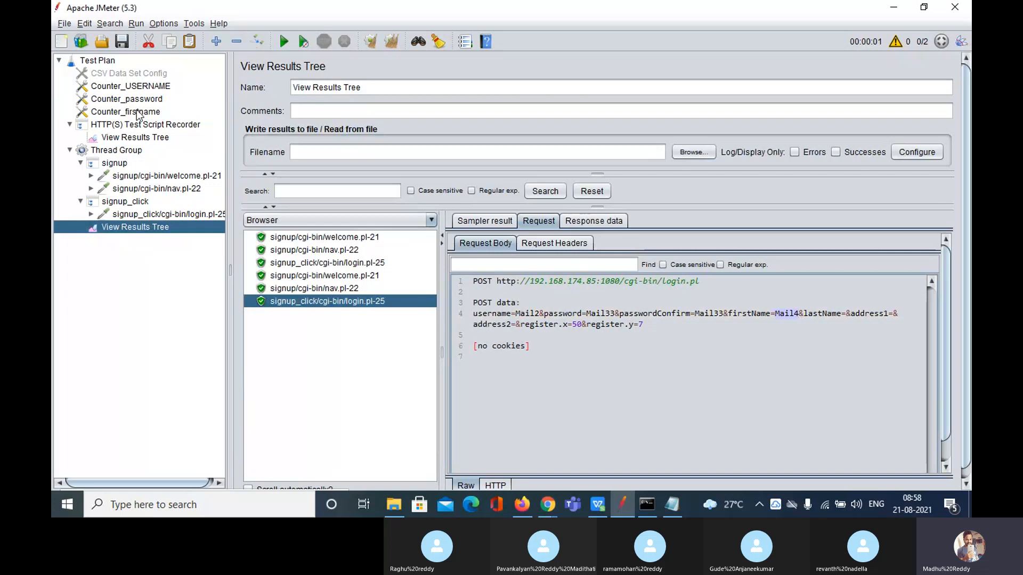
click(138, 113)
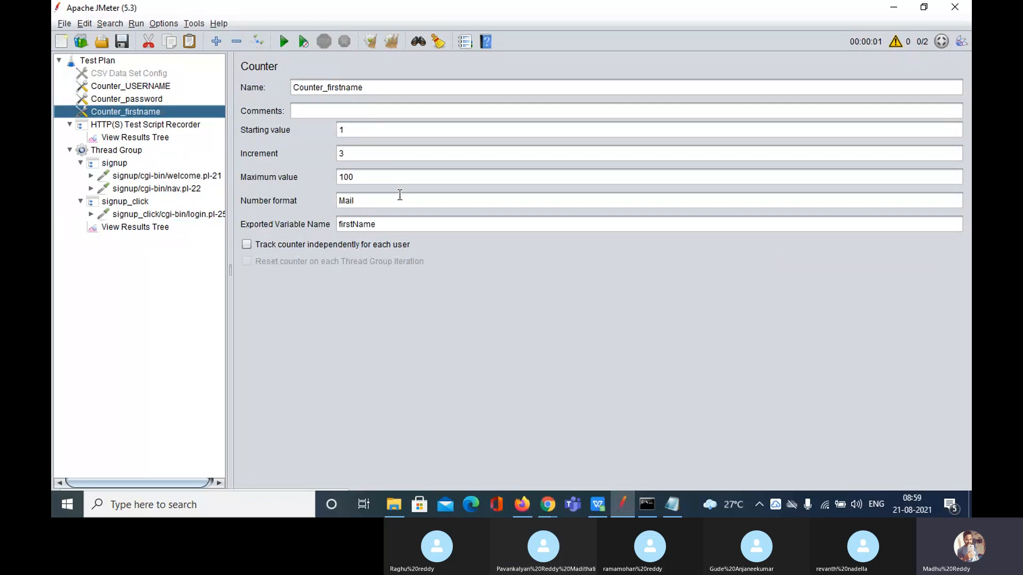
click(373, 176)
text(0)
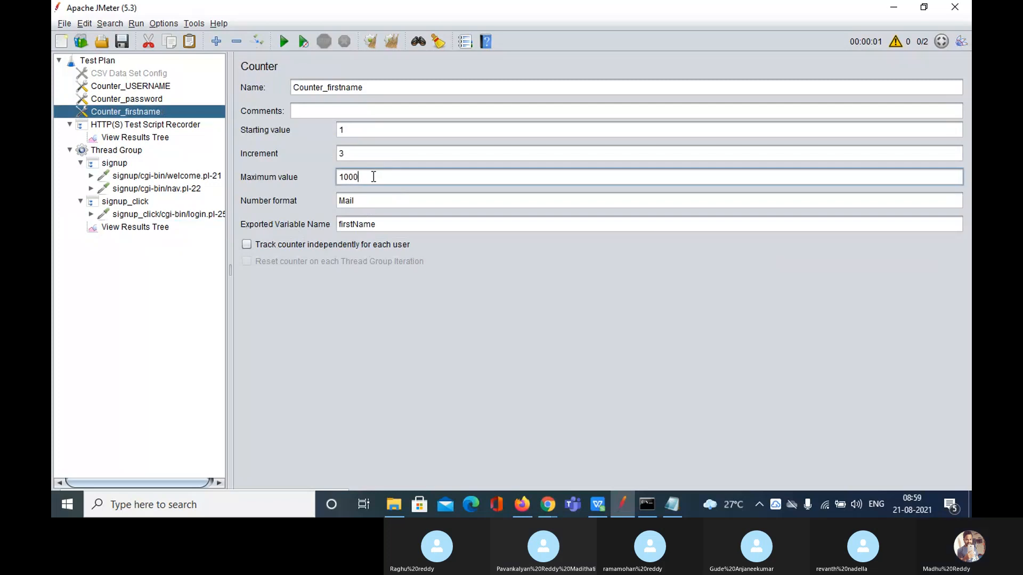
text(0000000)
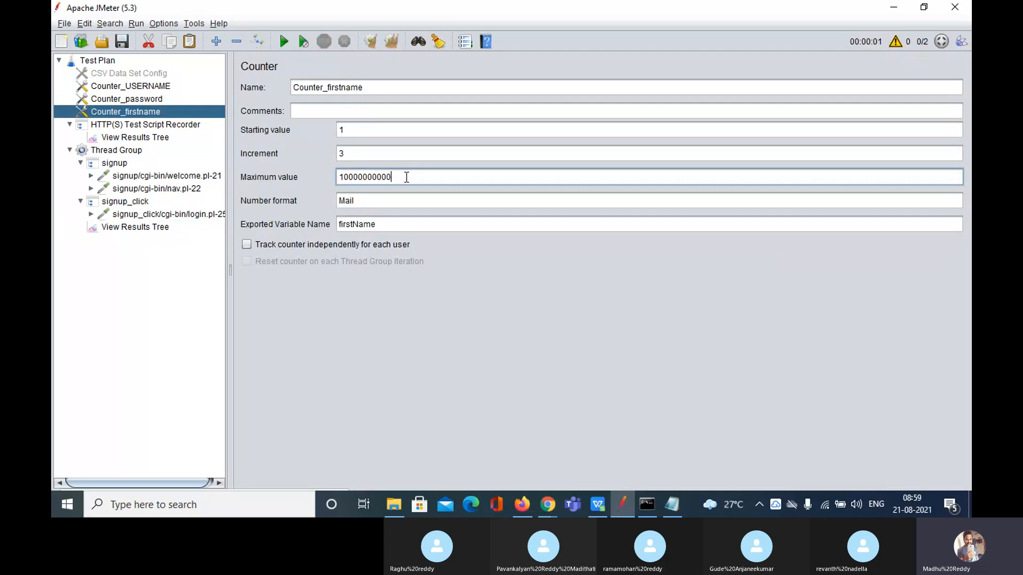
drag(406, 177, 333, 179)
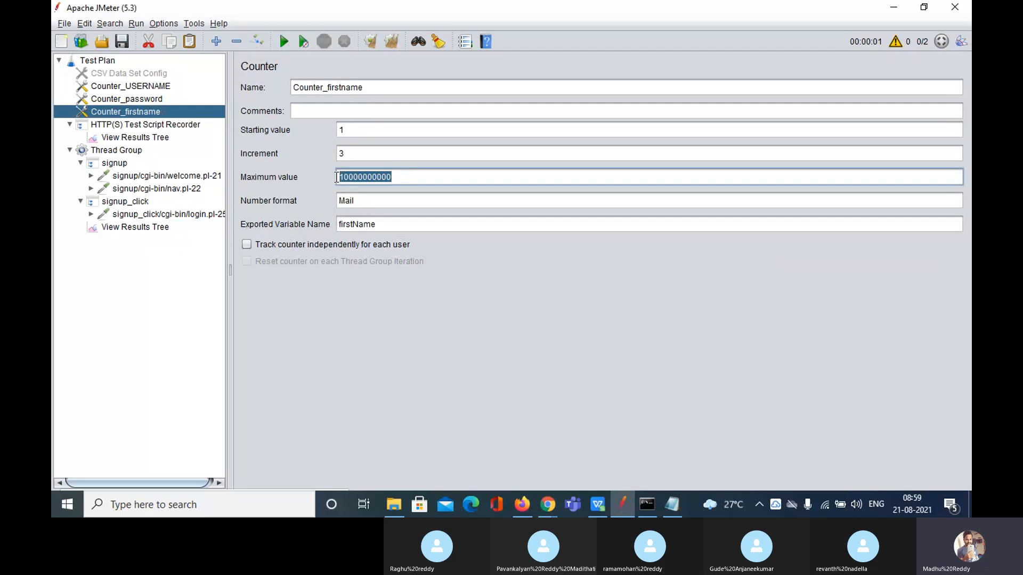
click(413, 178)
key(BackSpace)
key(BackSpace)
key(BackSpace)
key(BackSpace)
key(BackSpace)
key(BackSpace)
key(BackSpace)
key(BackSpace)
Change the Thread Group's Number of Threads from 2 to 100
click(120, 203)
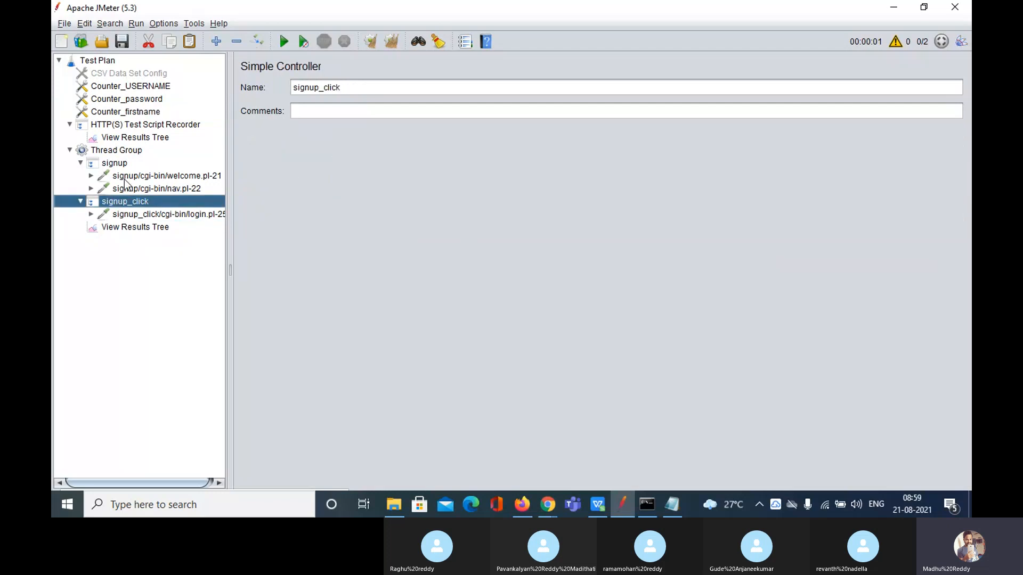
click(132, 151)
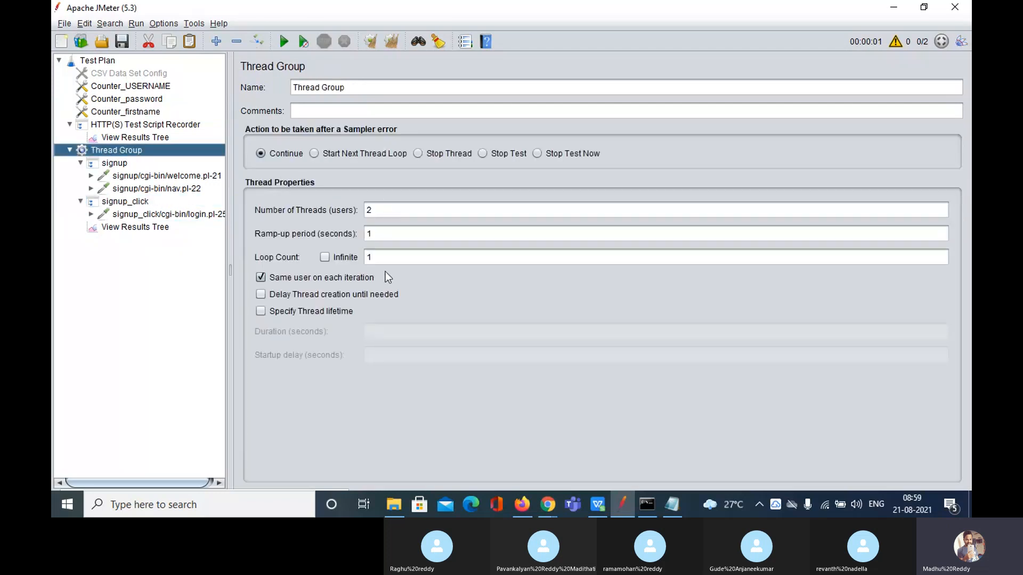
click(386, 208)
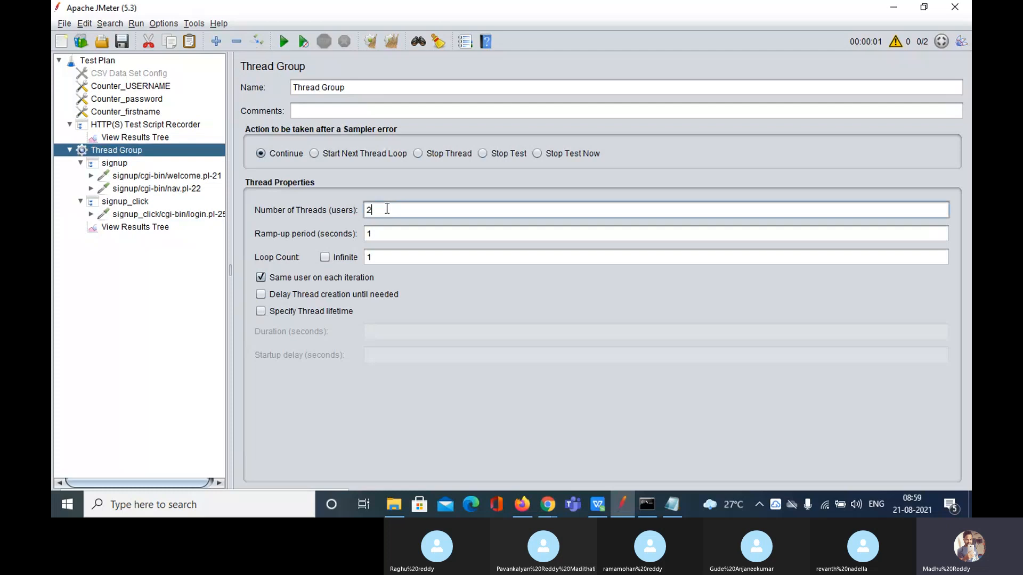
key(BackSpace)
text(100)
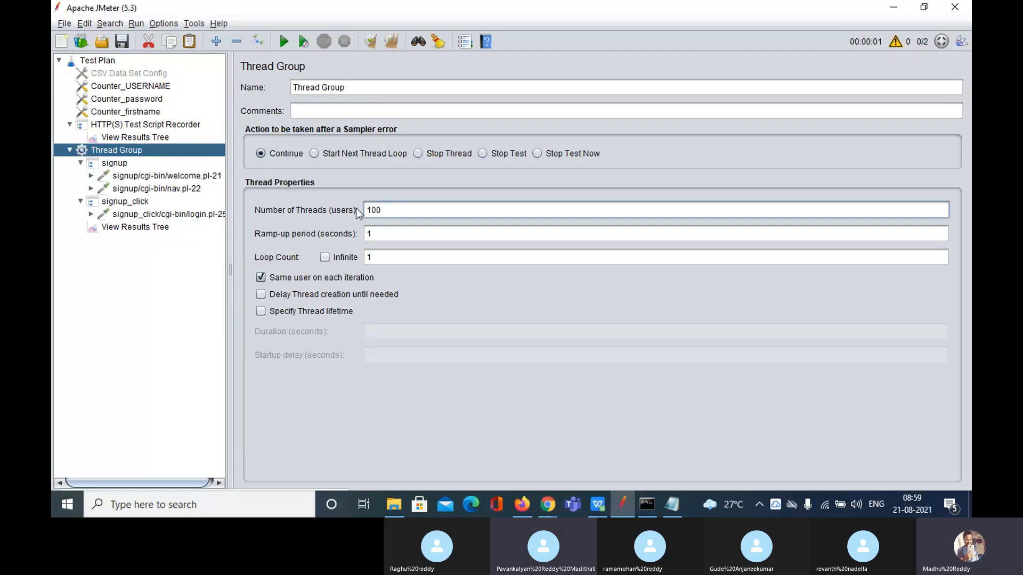
click(143, 228)
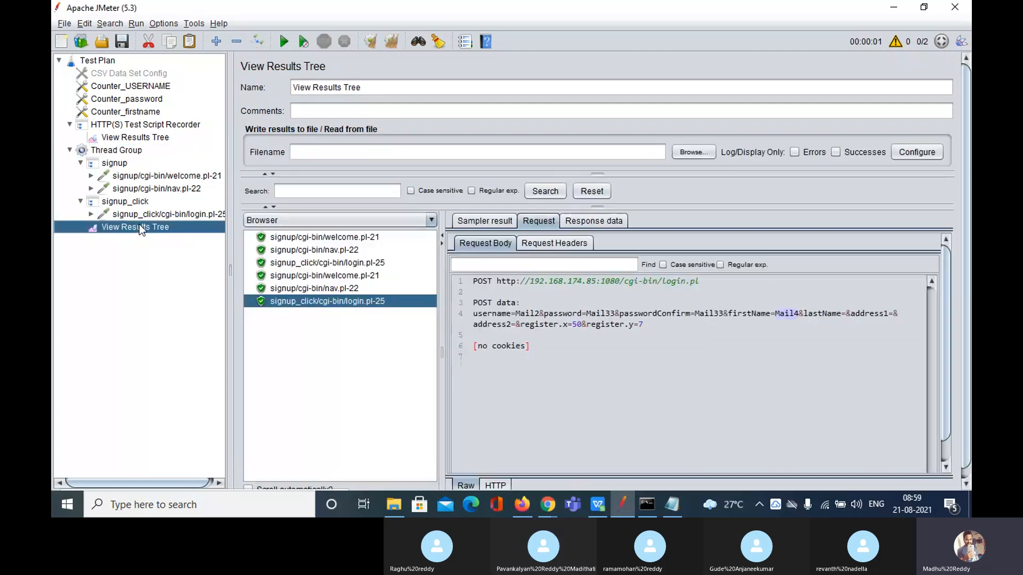
click(143, 91)
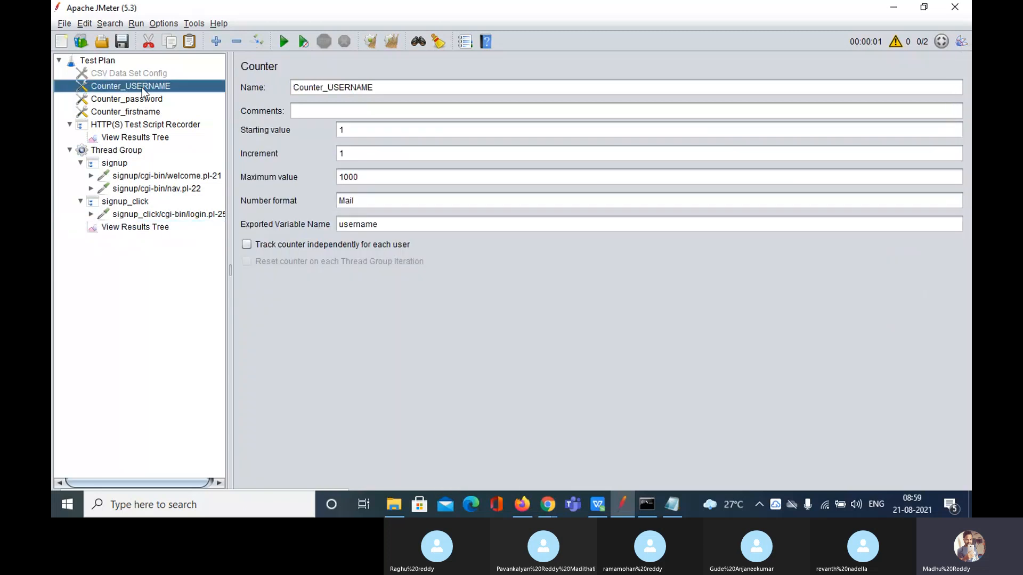
Raise Counter_USERNAME's maximum value to 1000000
click(383, 181)
text(0)
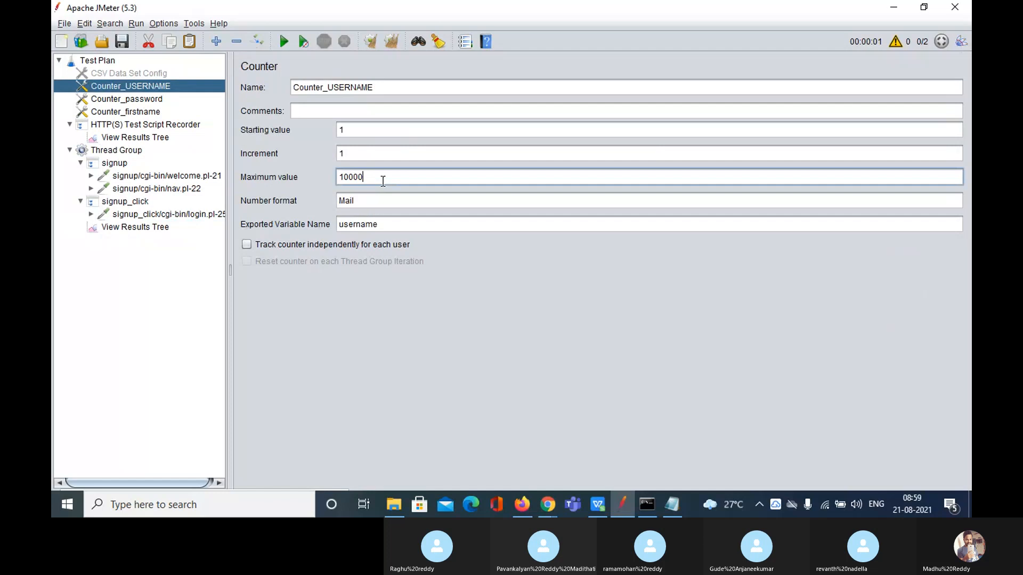
key(BackSpace)
key(BackSpace)
key(BackSpace)
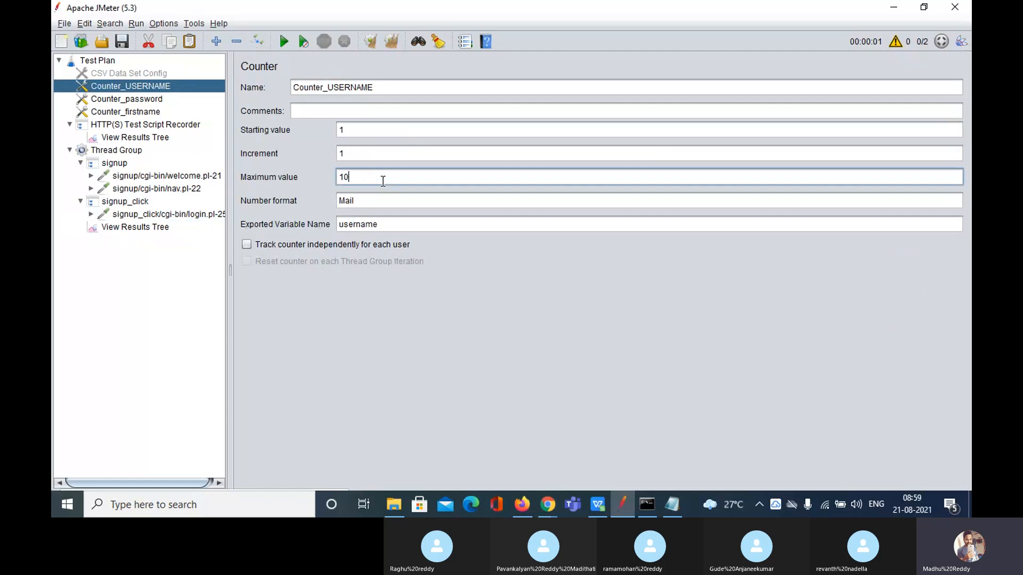
text(00000)
Raise both Counter_password's and Counter_firstname's maximum values to 10000000
click(153, 101)
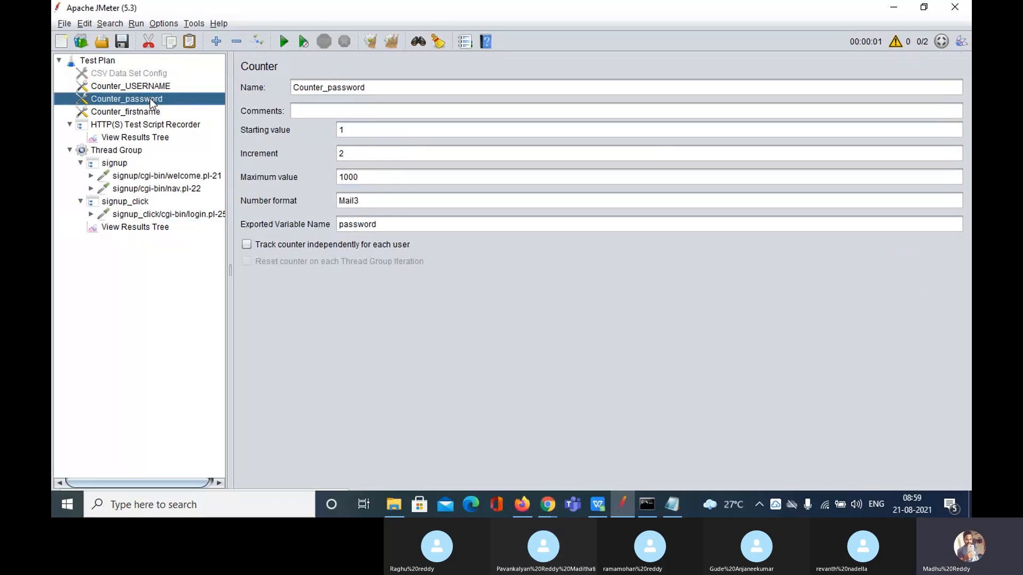
click(369, 180)
text(0000)
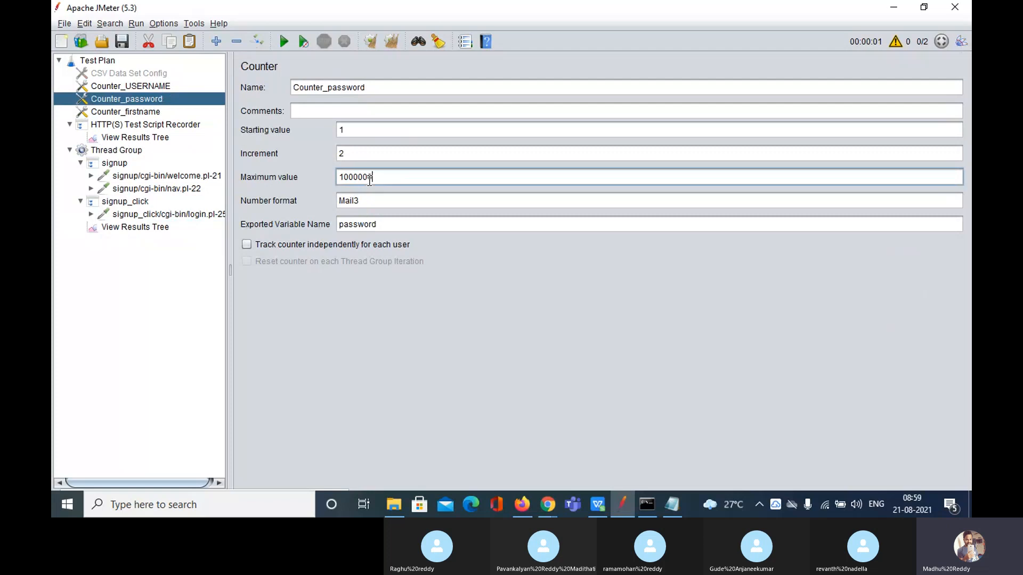
click(148, 112)
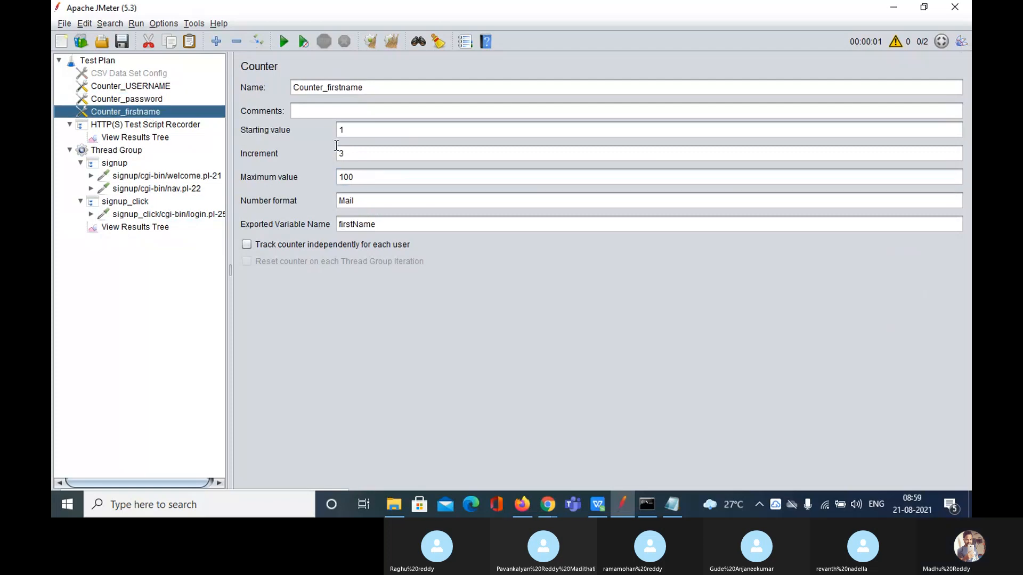
click(373, 177)
text(00000)
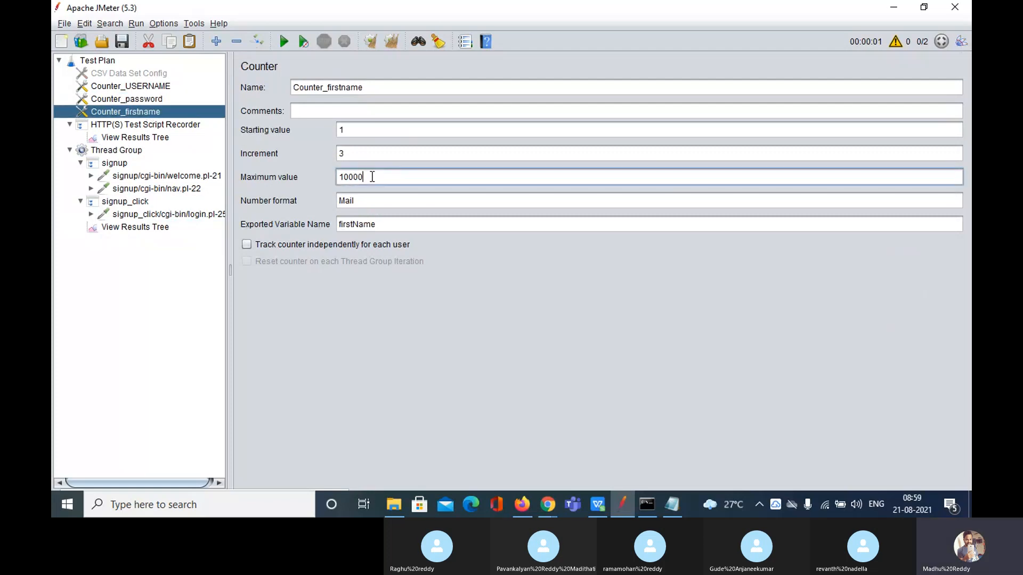
click(135, 303)
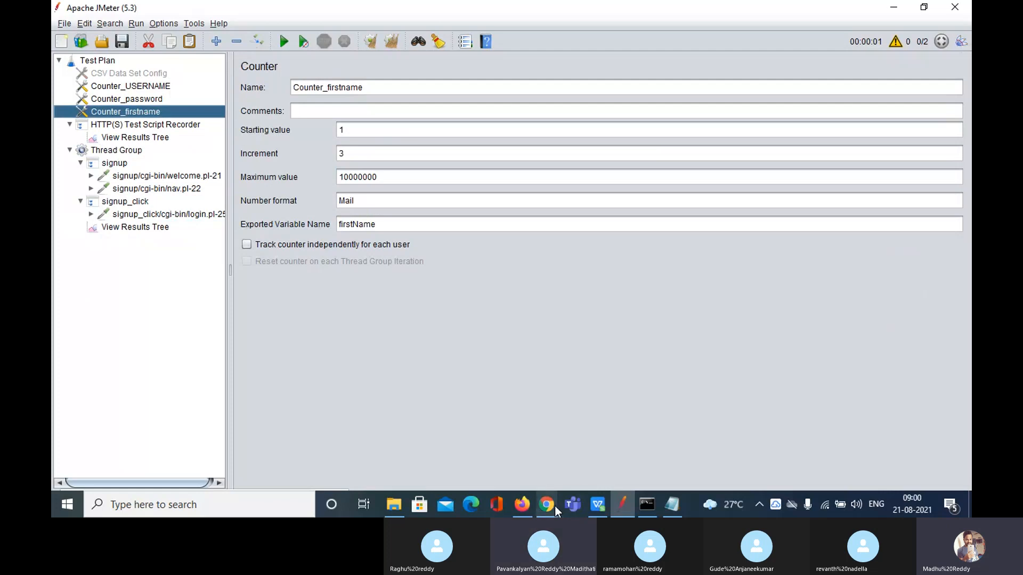
Check the Skype meeting briefly and return to JMeter
mouse_move(554, 505)
click(506, 457)
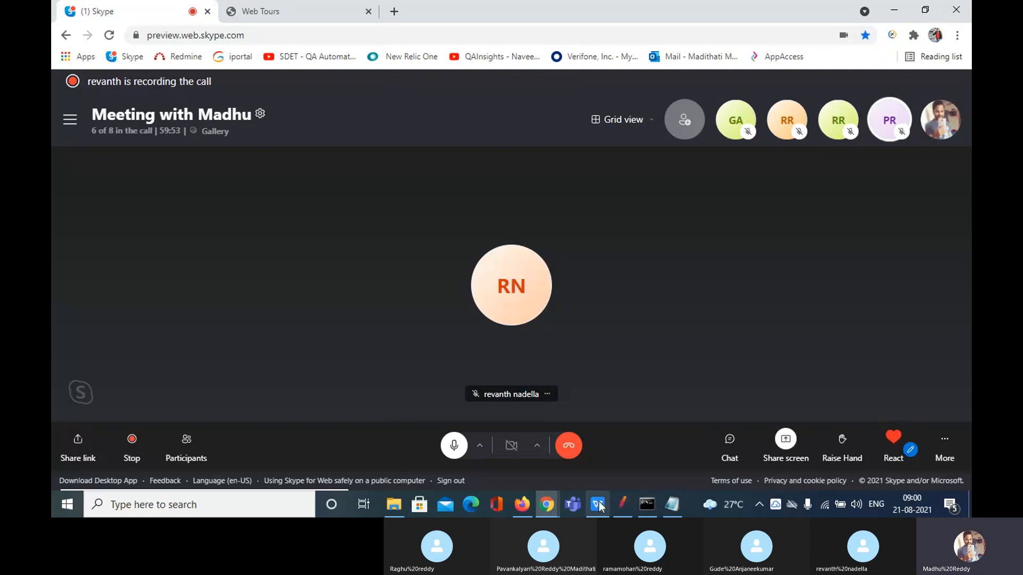
click(622, 505)
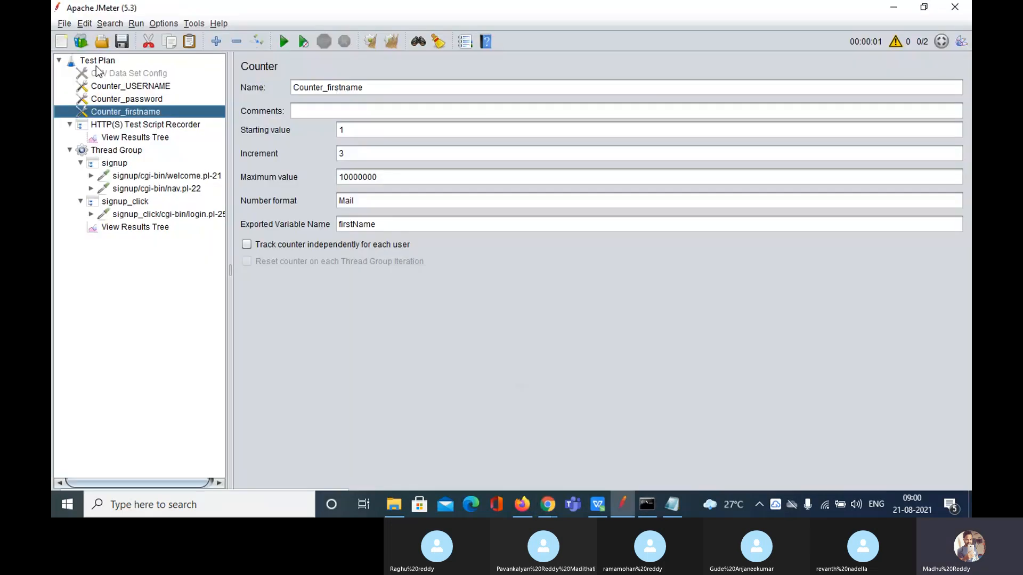
Add an HTTP Authorization Manager through the Test Plan's Add > Config Element menu
right_click(95, 65)
click(142, 72)
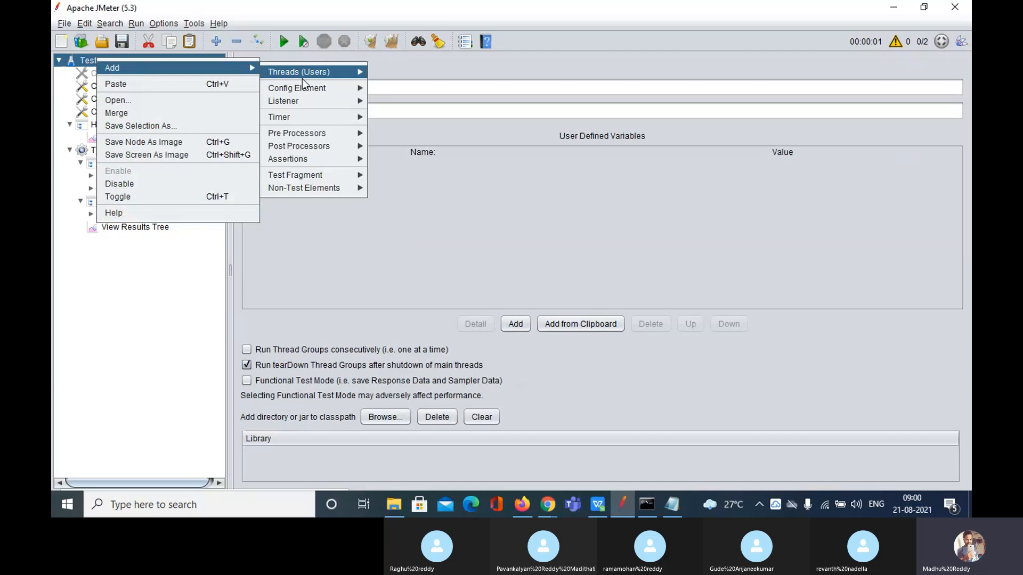
mouse_move(322, 91)
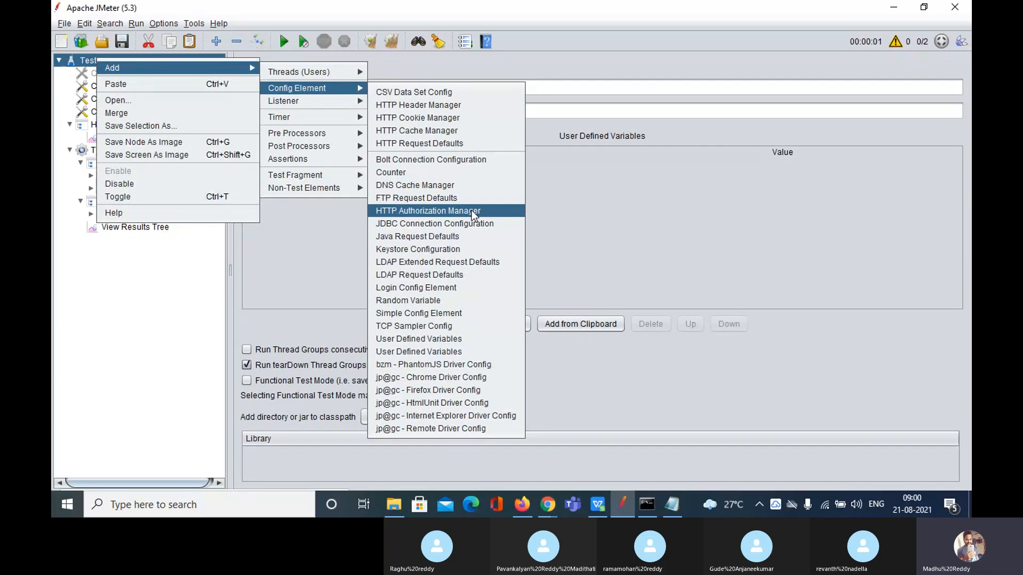
click(429, 212)
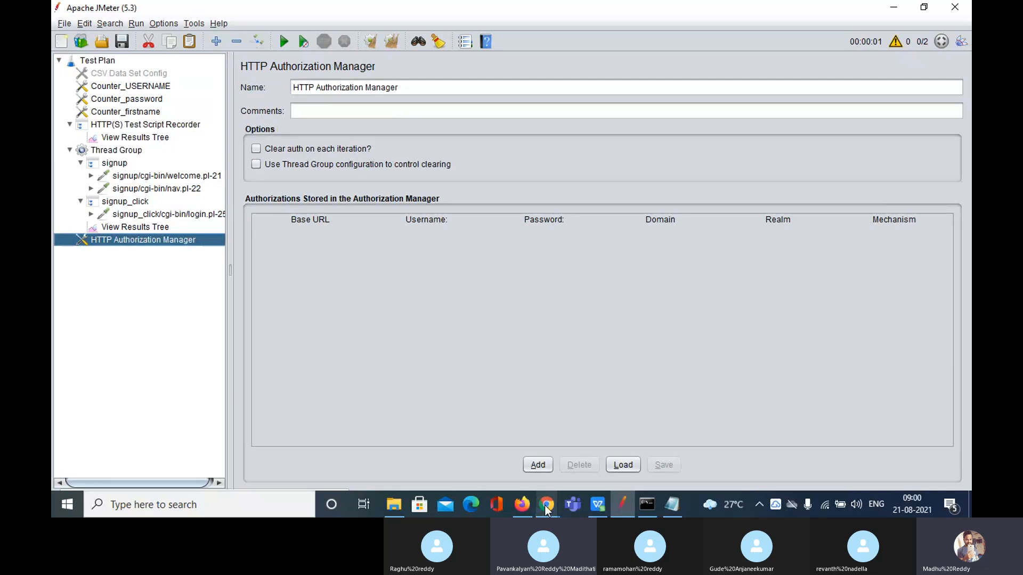
click(515, 445)
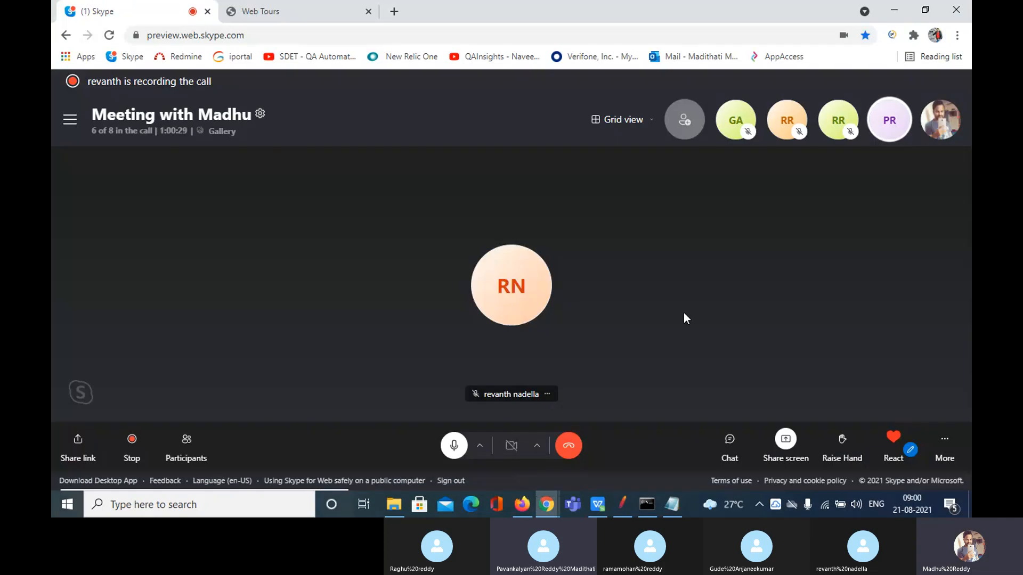
click(619, 506)
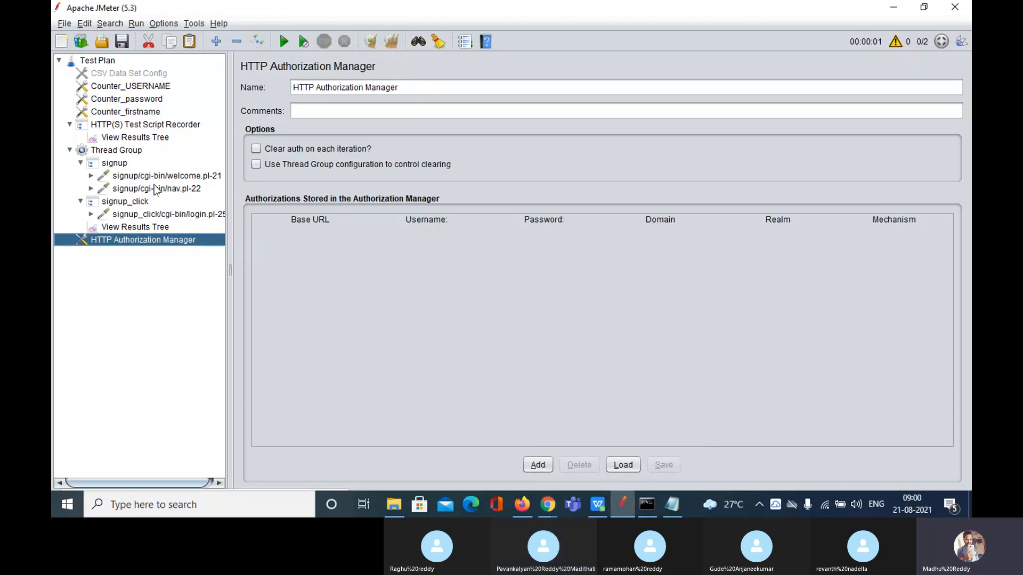
Open the last request's response in View Results Tree and mark the username Mail2
click(137, 215)
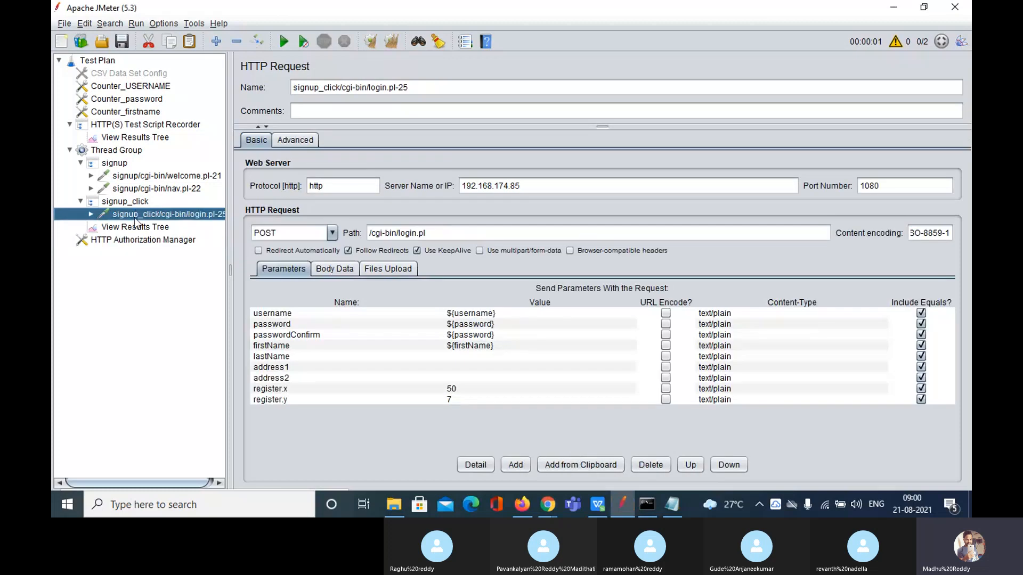
click(137, 228)
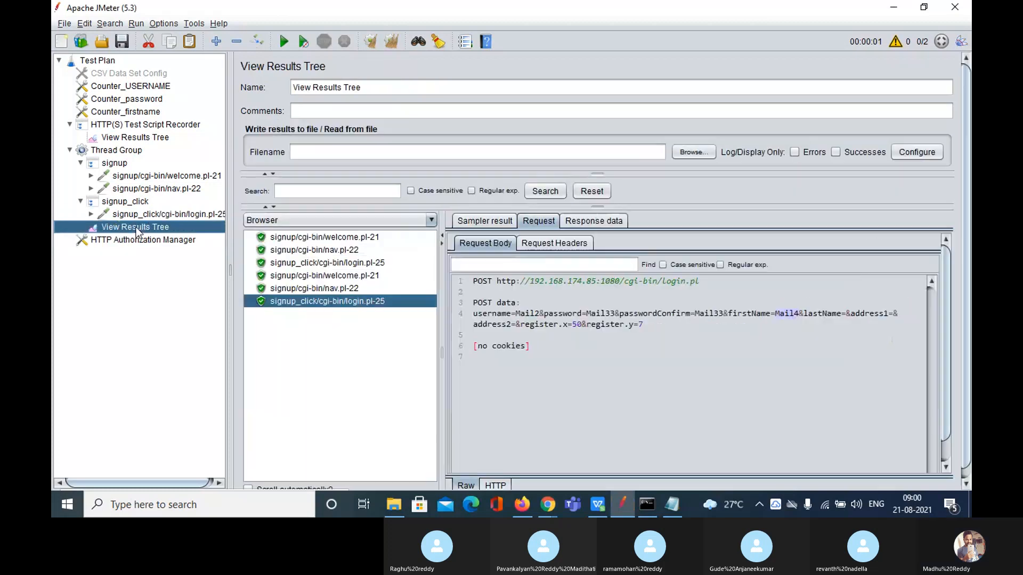
click(572, 224)
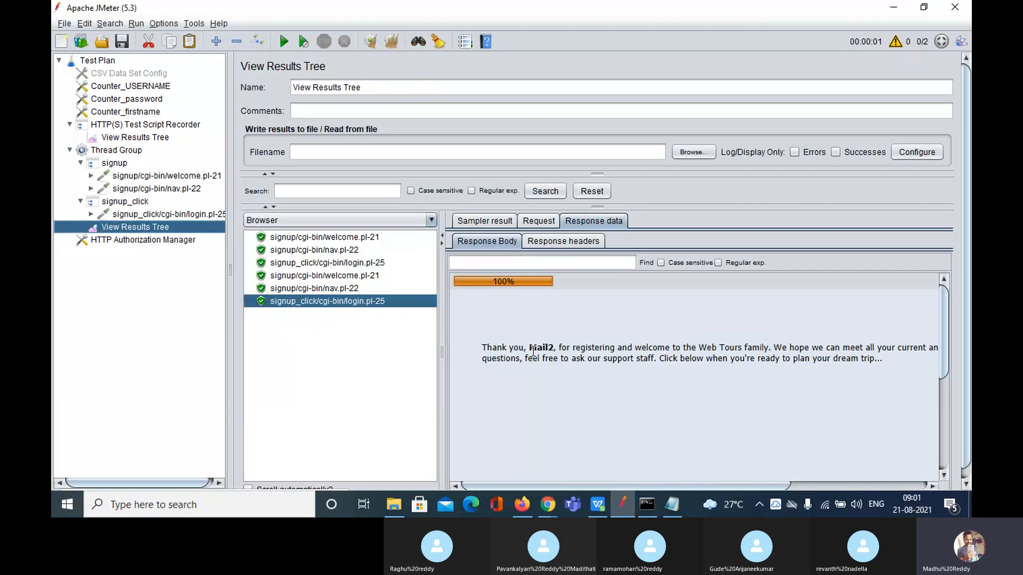
drag(528, 349, 554, 350)
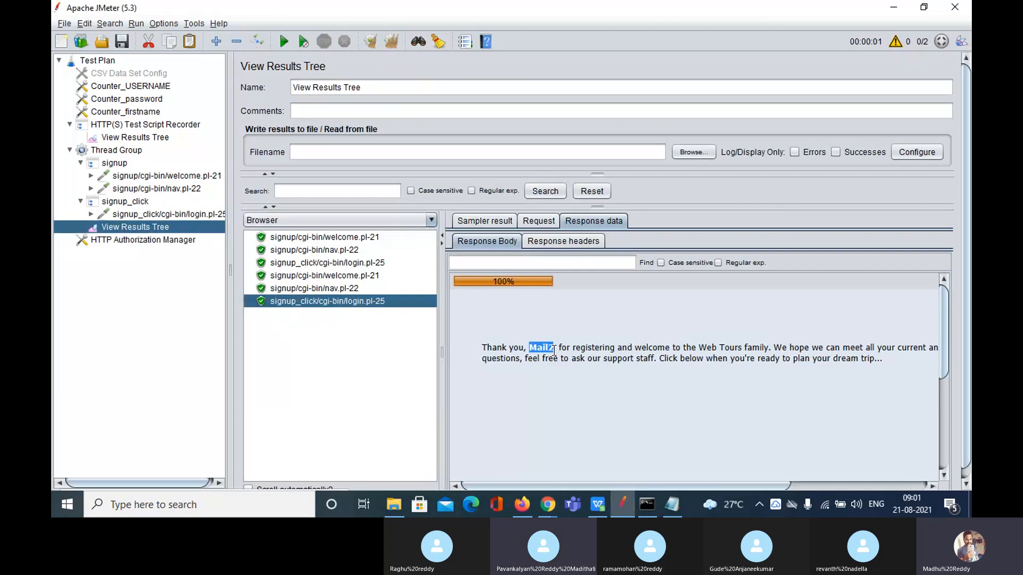
Switch the response renderer from Browser to Text to show the raw HTML
click(431, 220)
scroll(363, 286, up, 3)
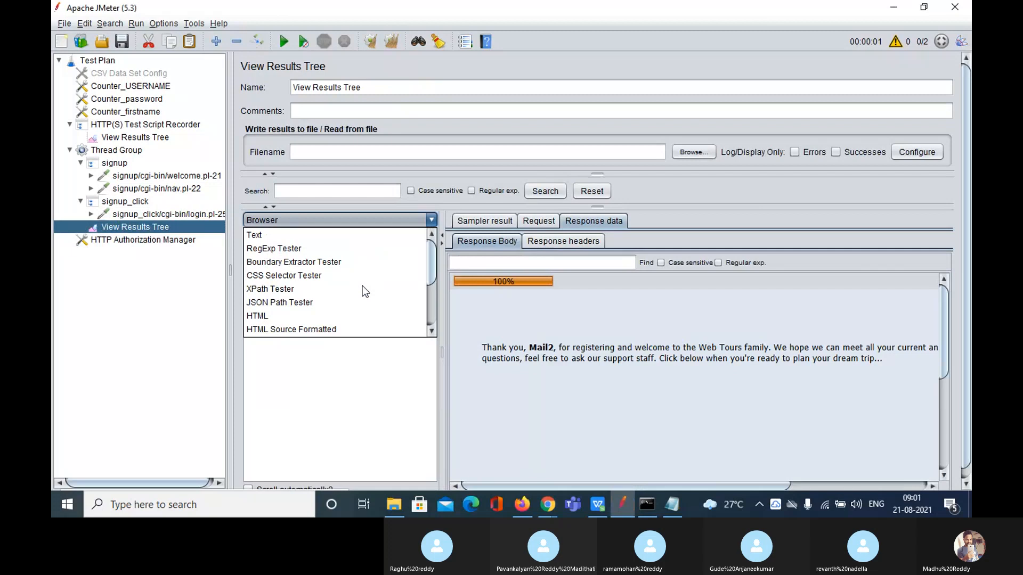
click(289, 236)
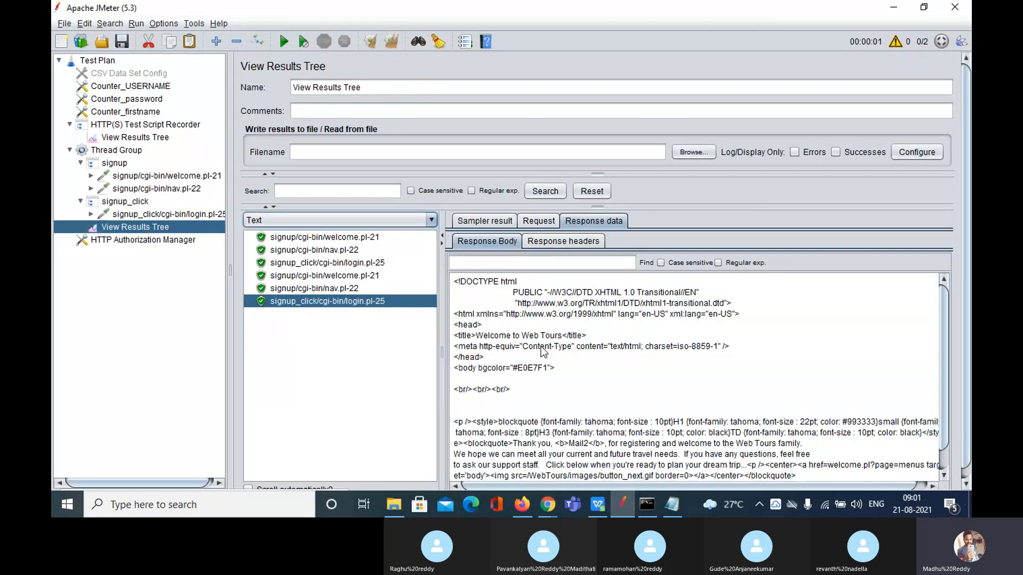
scroll(541, 348, down, 1)
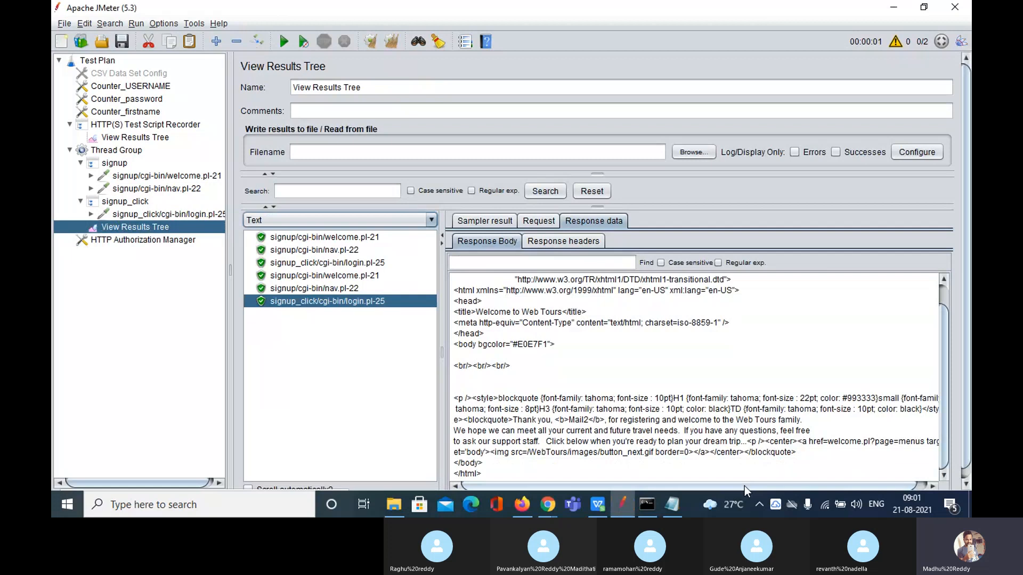
drag(743, 486, 711, 481)
Search the response body for 'Mail' with the Find box
click(505, 268)
text(Mail)
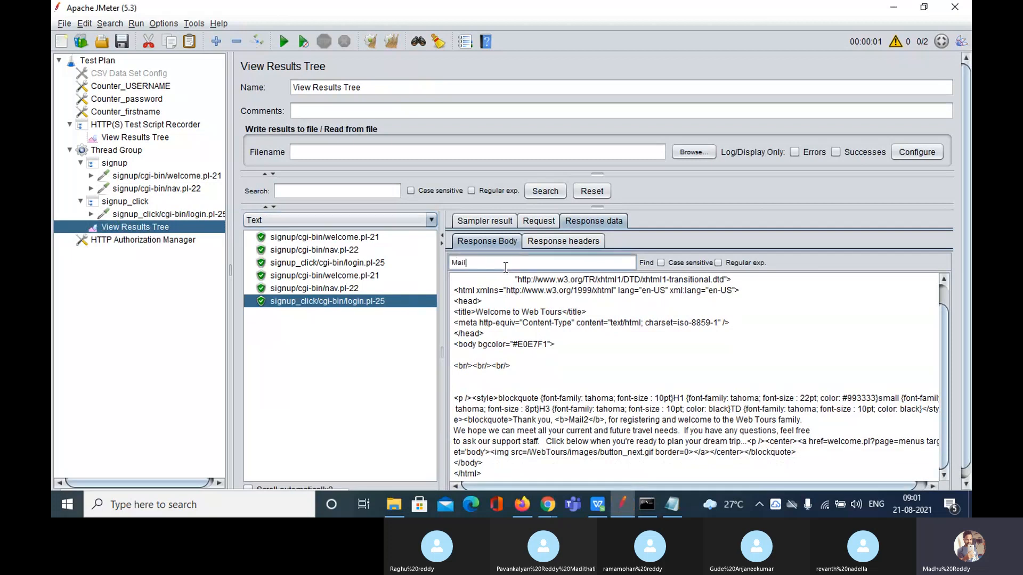
click(646, 263)
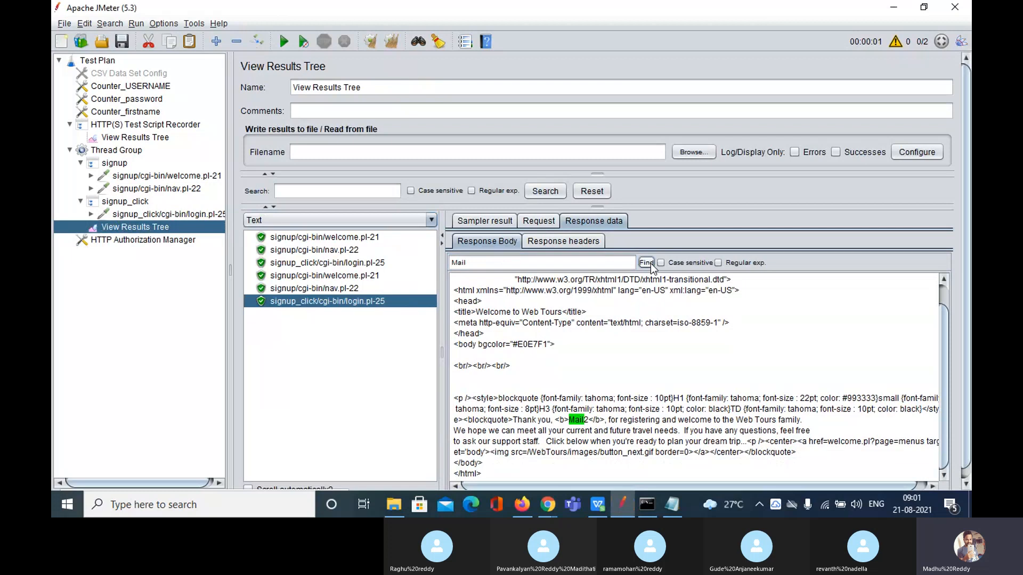
Select <b>Mail2</b> in the thank-you-for-registering line of the response
click(588, 420)
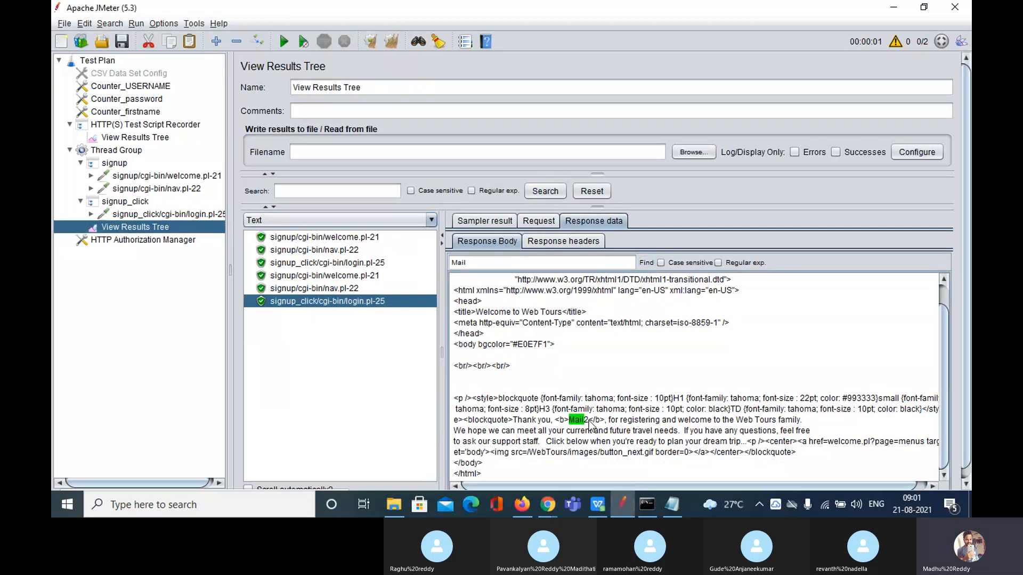
drag(589, 420, 569, 420)
click(604, 420)
drag(605, 421, 556, 421)
click(575, 422)
double_click(574, 422)
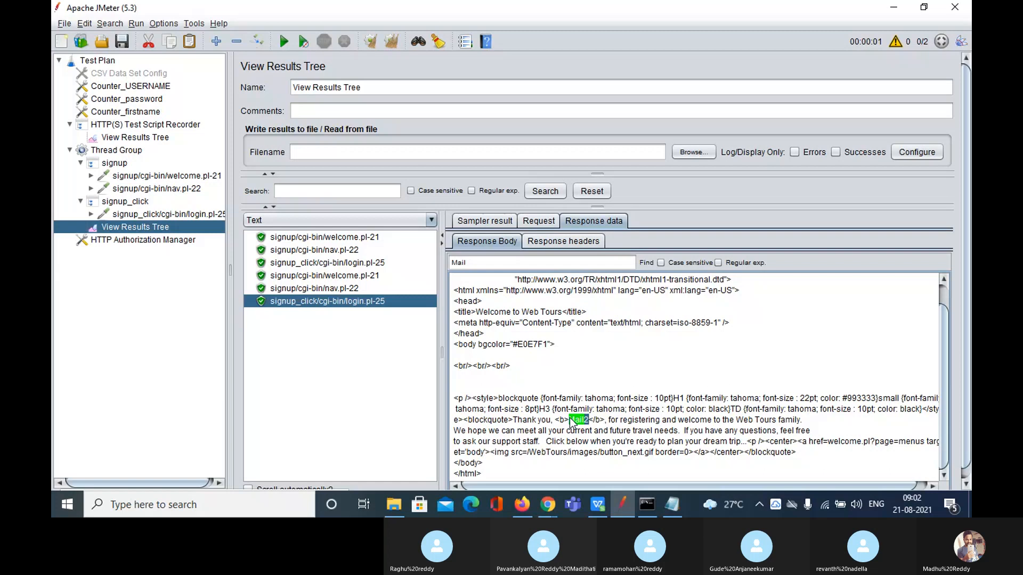
click(590, 420)
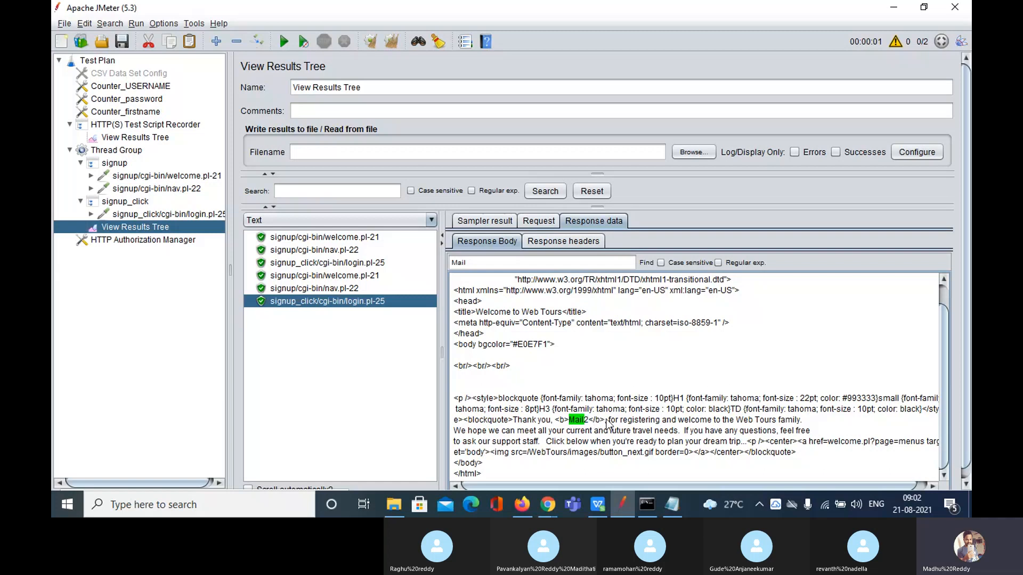
drag(606, 420, 558, 421)
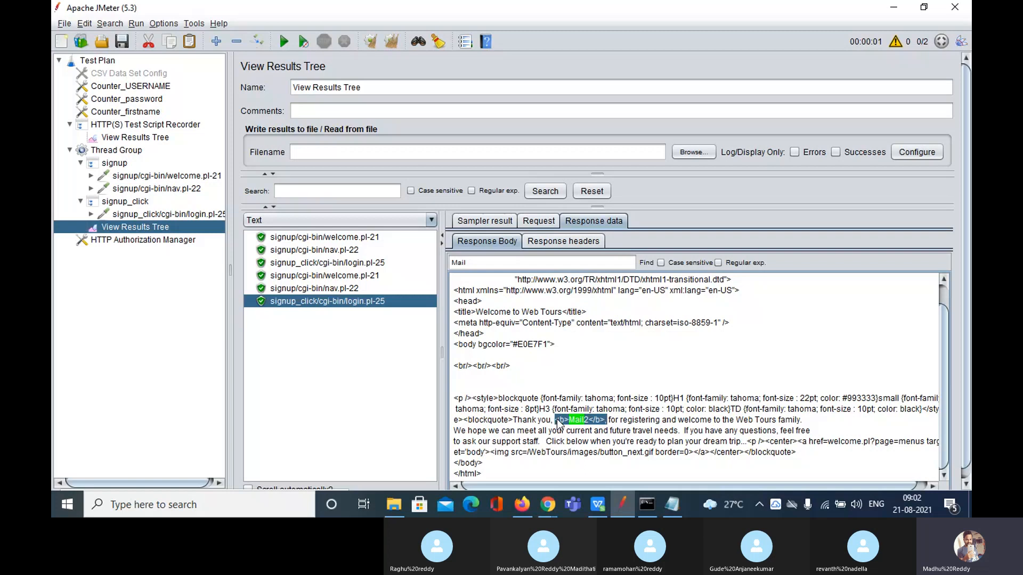
click(611, 441)
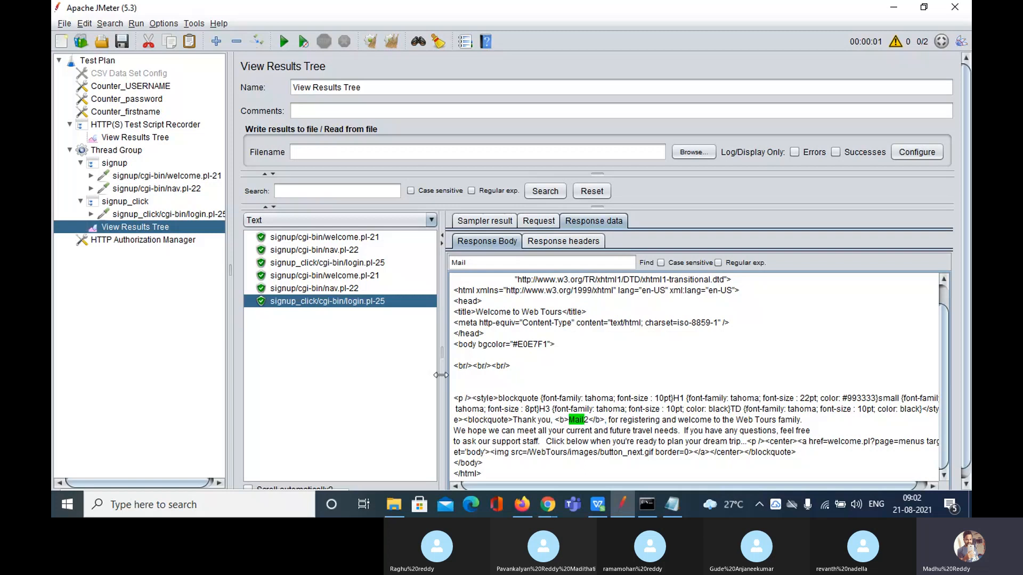
click(336, 264)
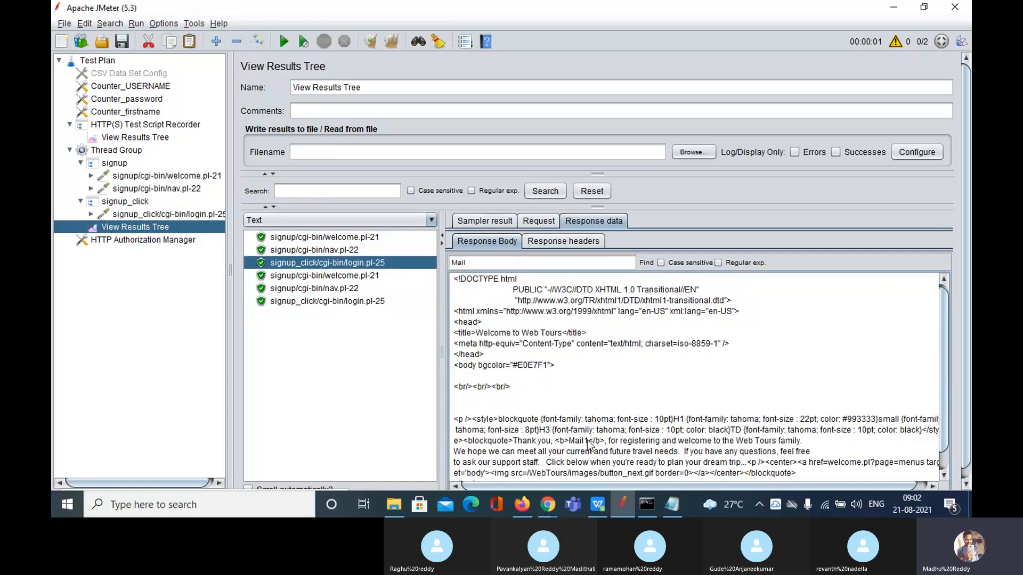
drag(588, 441, 576, 442)
click(338, 302)
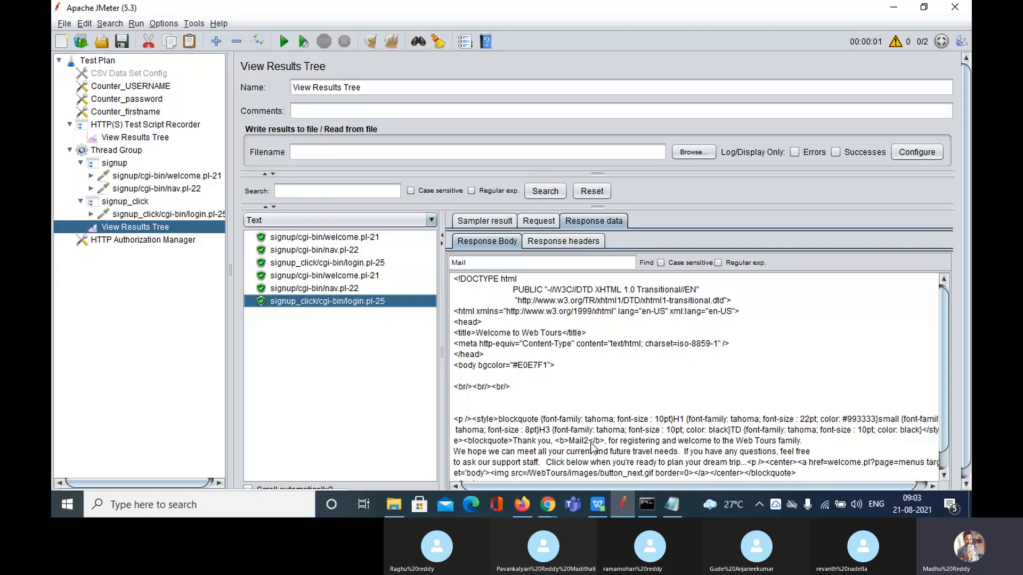
drag(588, 441, 574, 442)
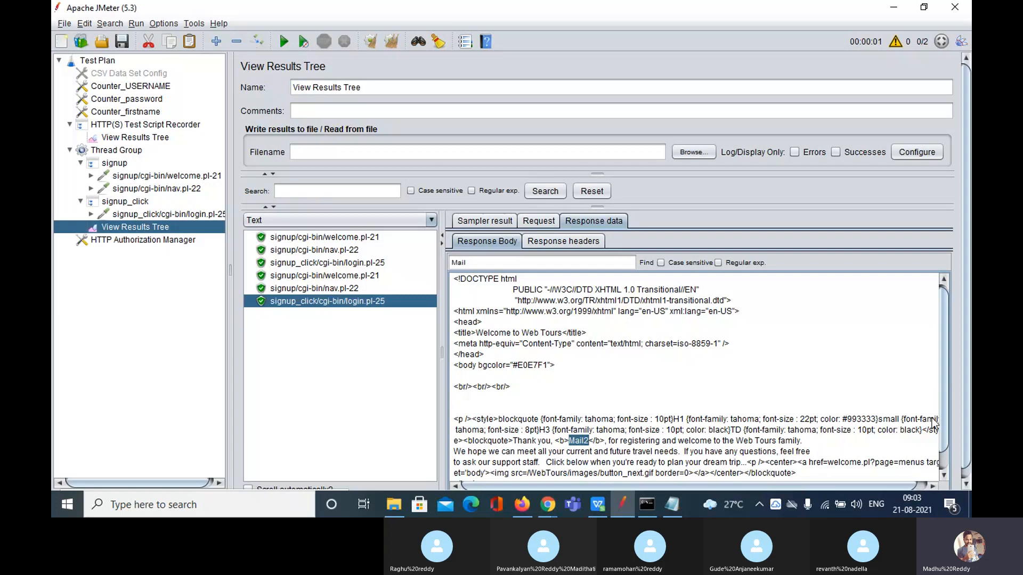
scroll(732, 474, down, 1)
scroll(794, 487, right, 1)
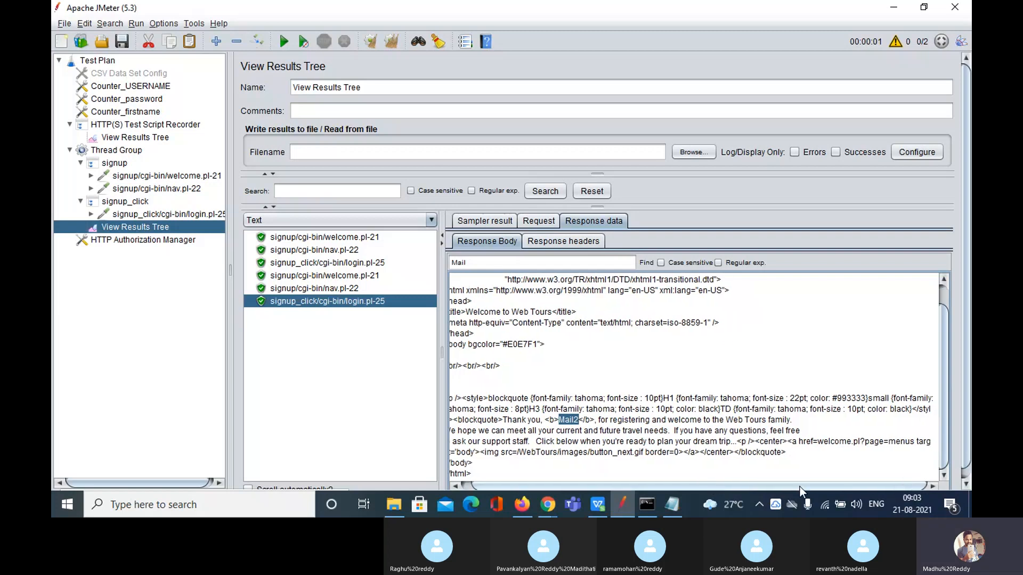
scroll(581, 488, left, 1)
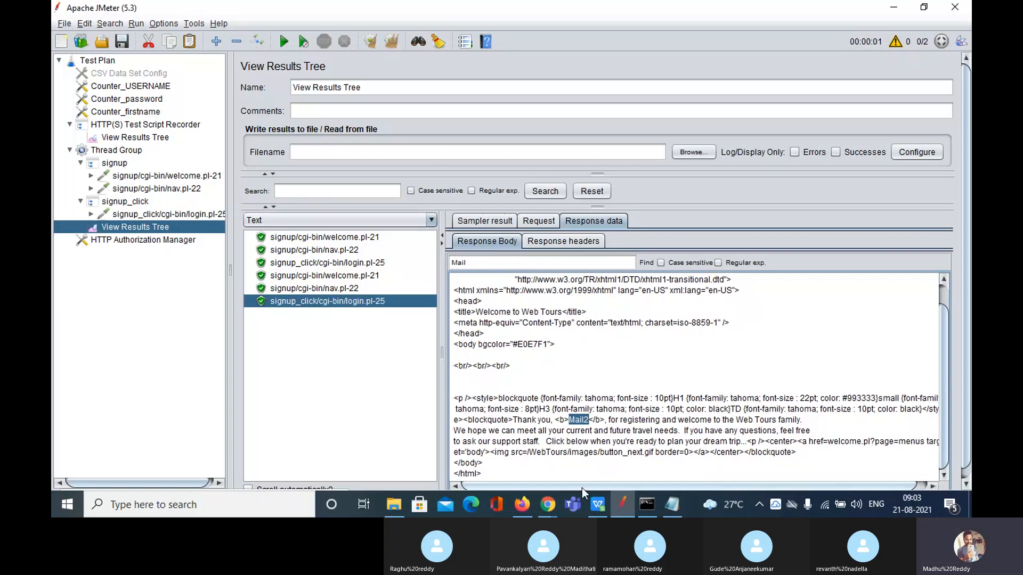
click(546, 510)
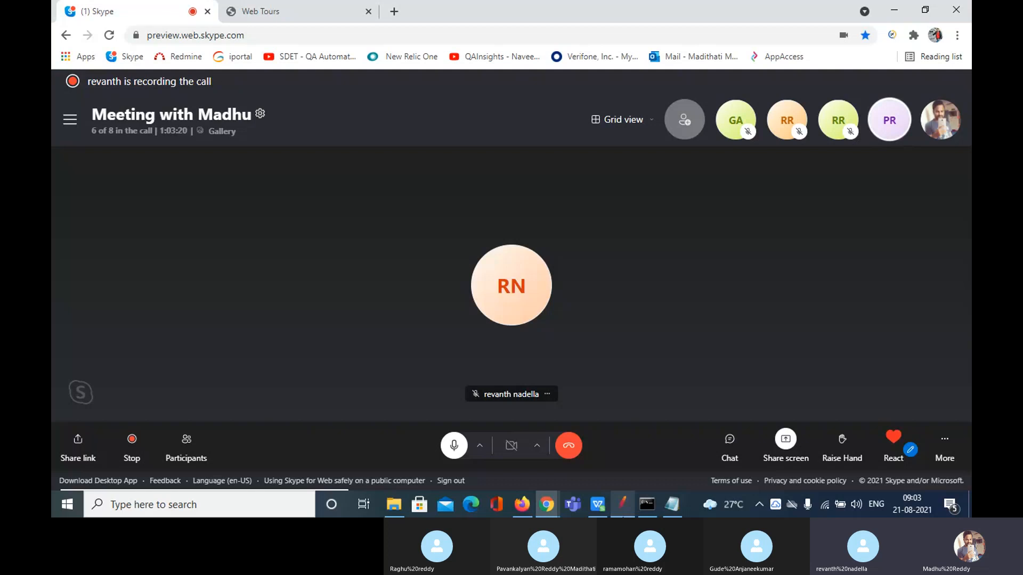
mouse_move(622, 505)
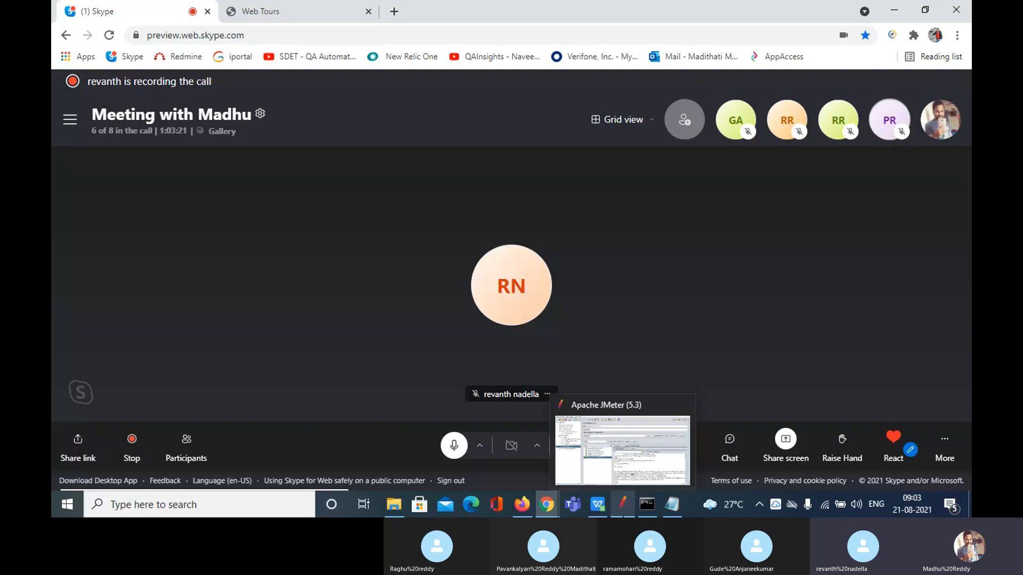
click(622, 505)
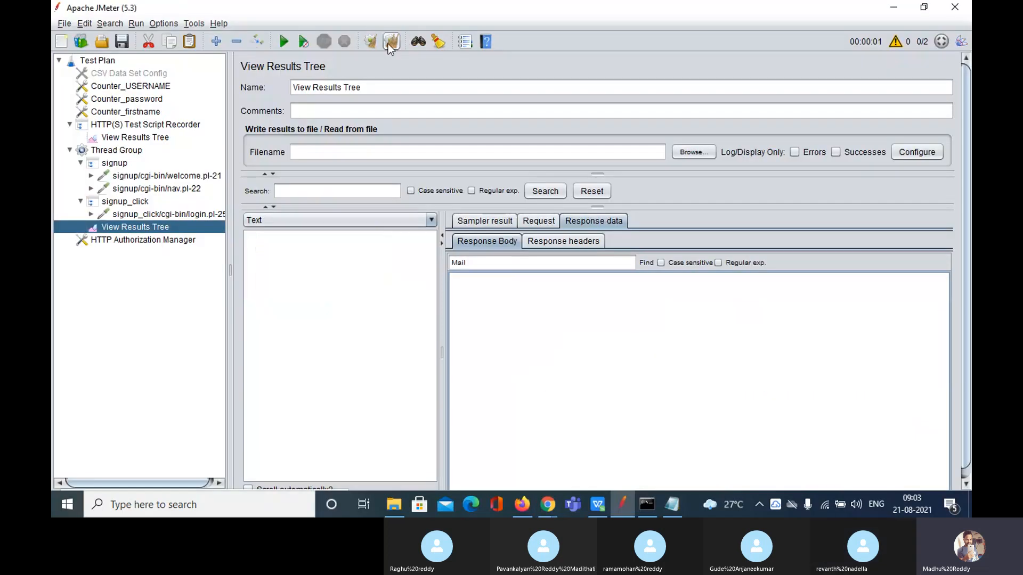
Check welcome.pl-21's server address 192.168.174.85, then return to the empty HTTP Authorization Manager
click(103, 61)
click(159, 241)
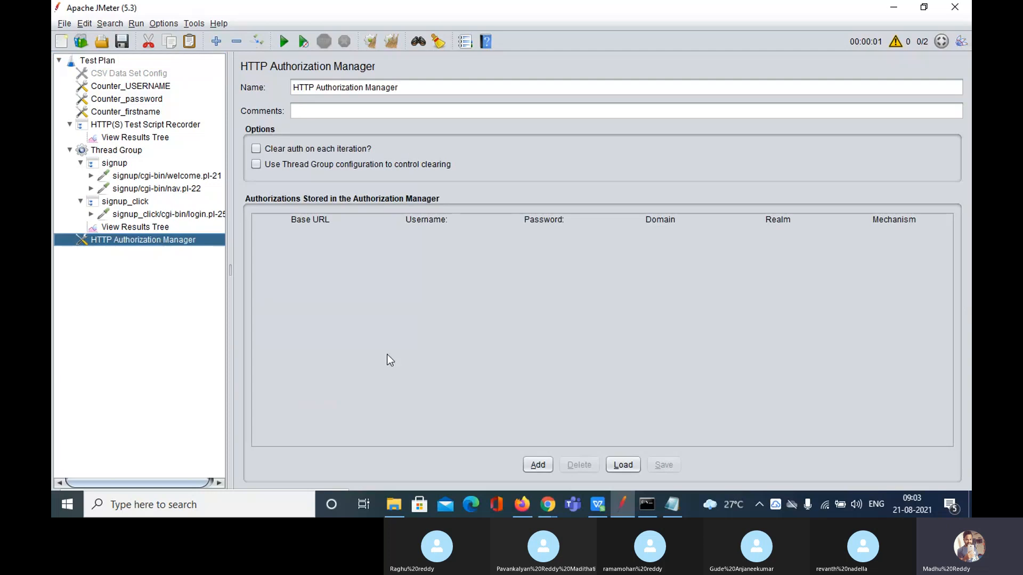
click(135, 177)
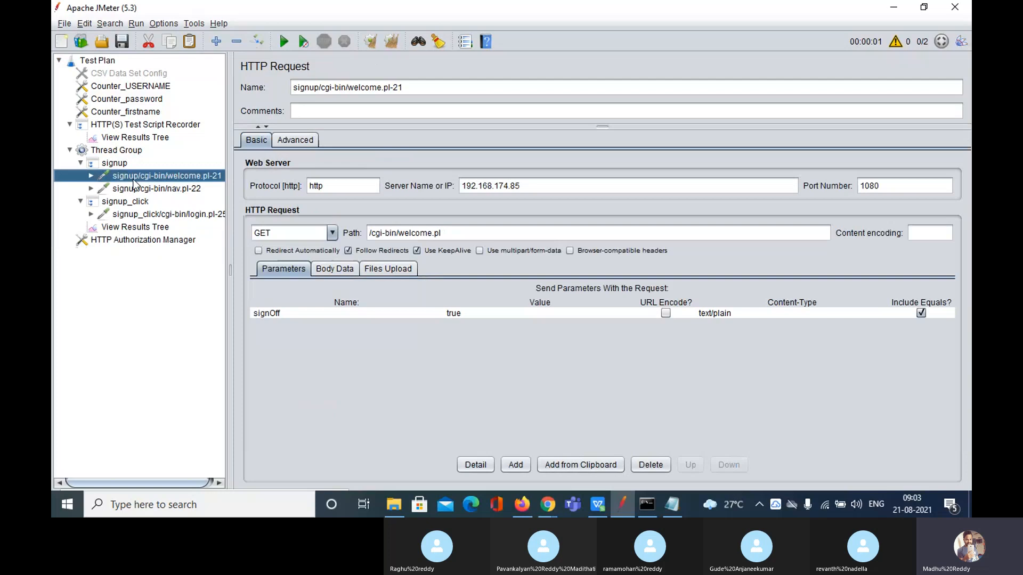
drag(538, 189, 459, 189)
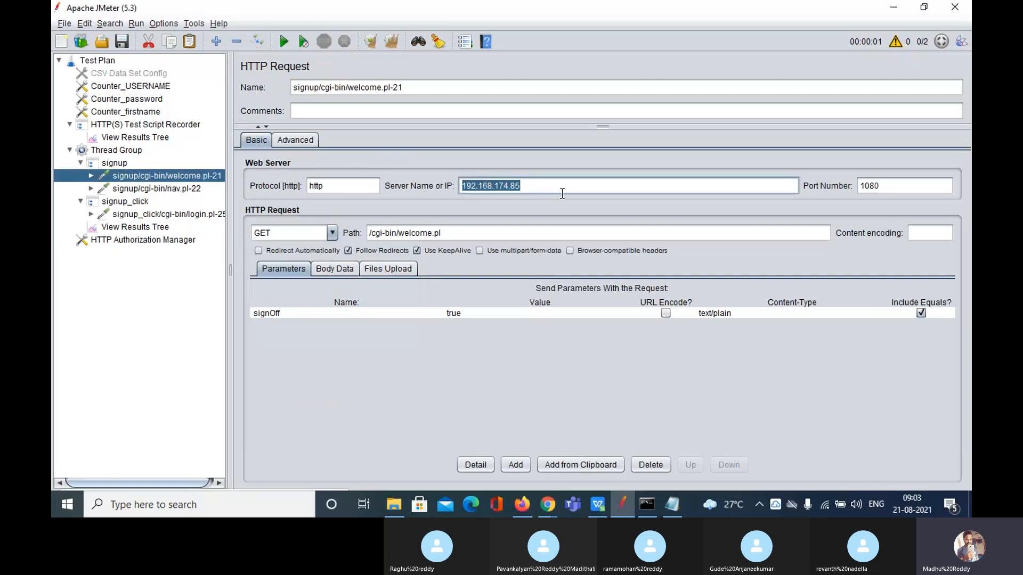
drag(562, 193, 463, 186)
click(156, 240)
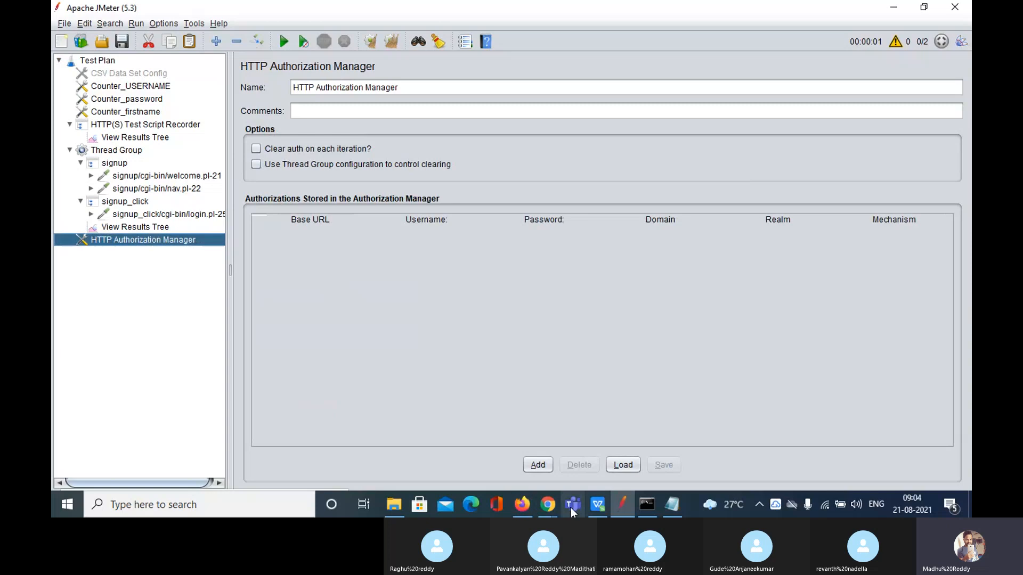
click(554, 512)
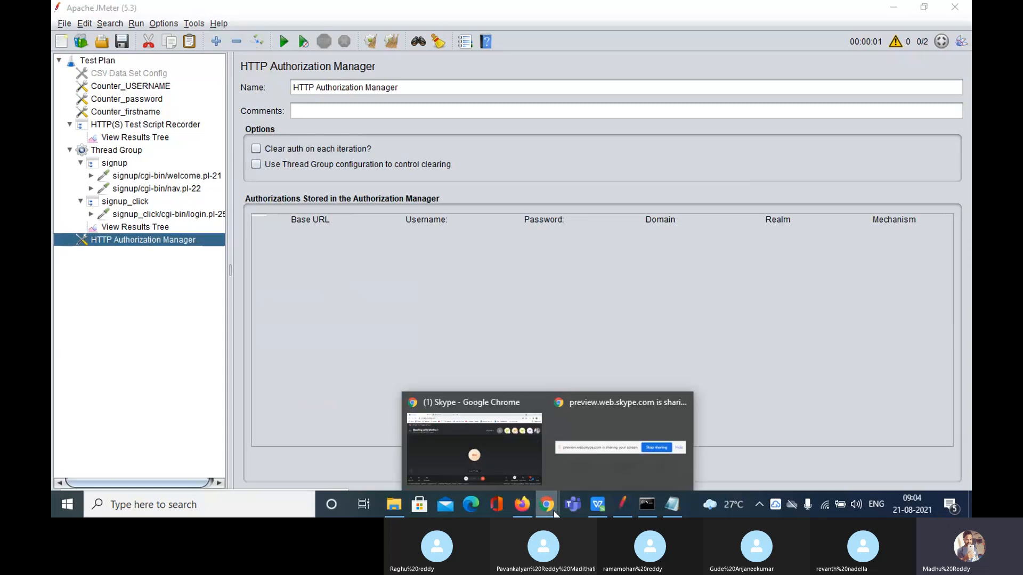
Switch to the Web Tours page in the browser and sign off
click(474, 448)
click(276, 12)
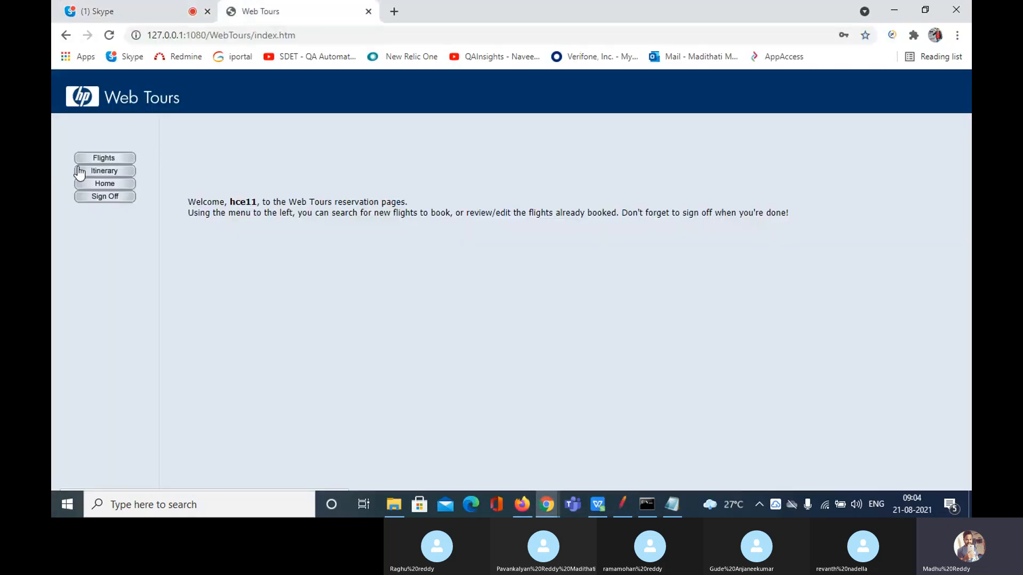
click(115, 198)
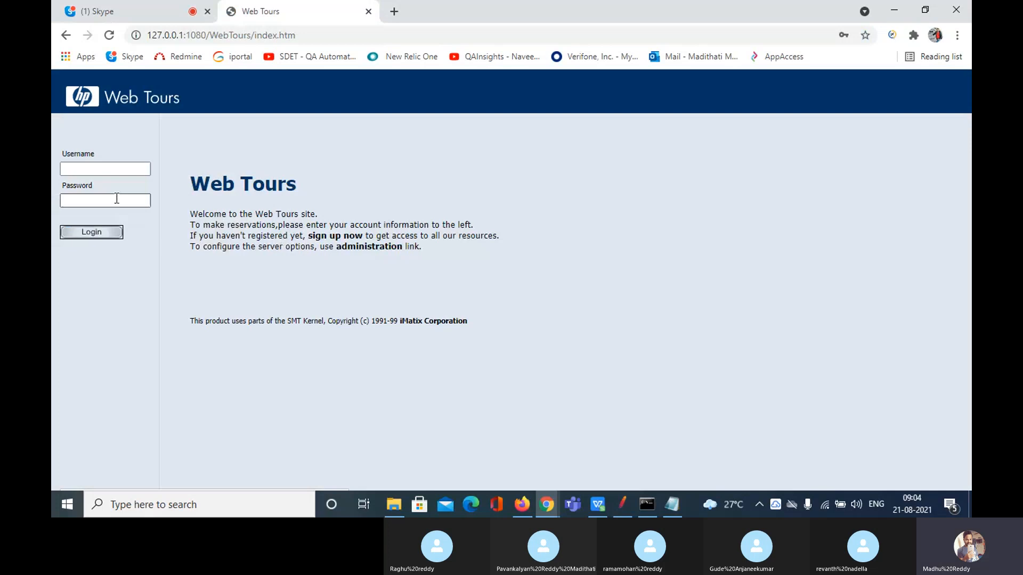
click(106, 235)
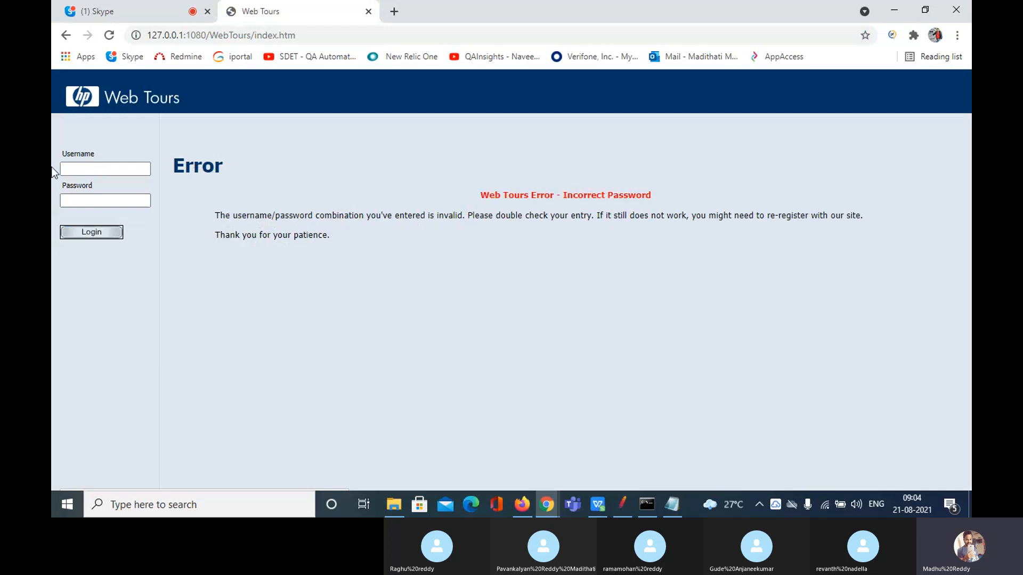
Log in with the saved username and the account password, then return to JMeter
click(101, 168)
click(122, 227)
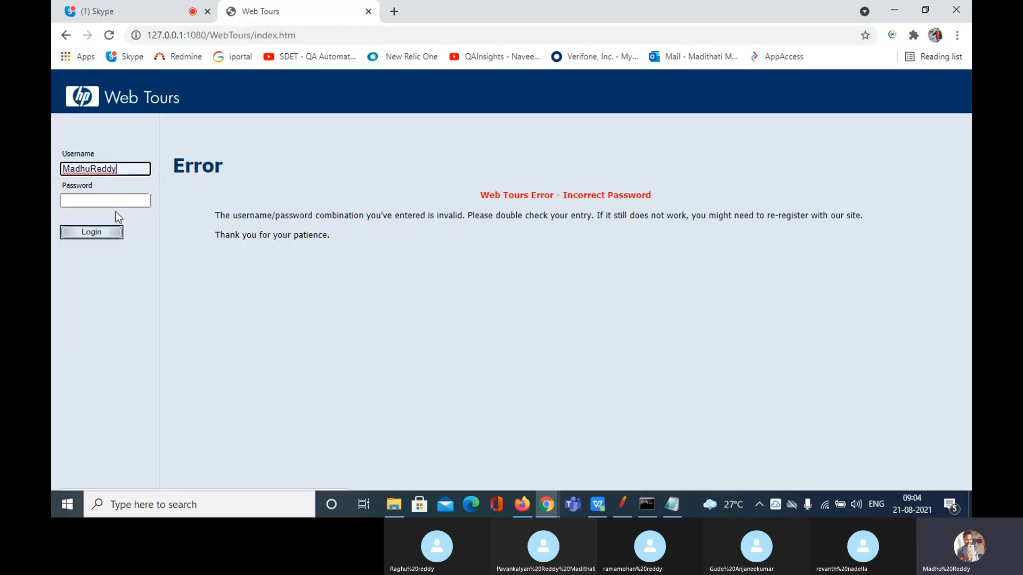
click(121, 199)
text(••••••)
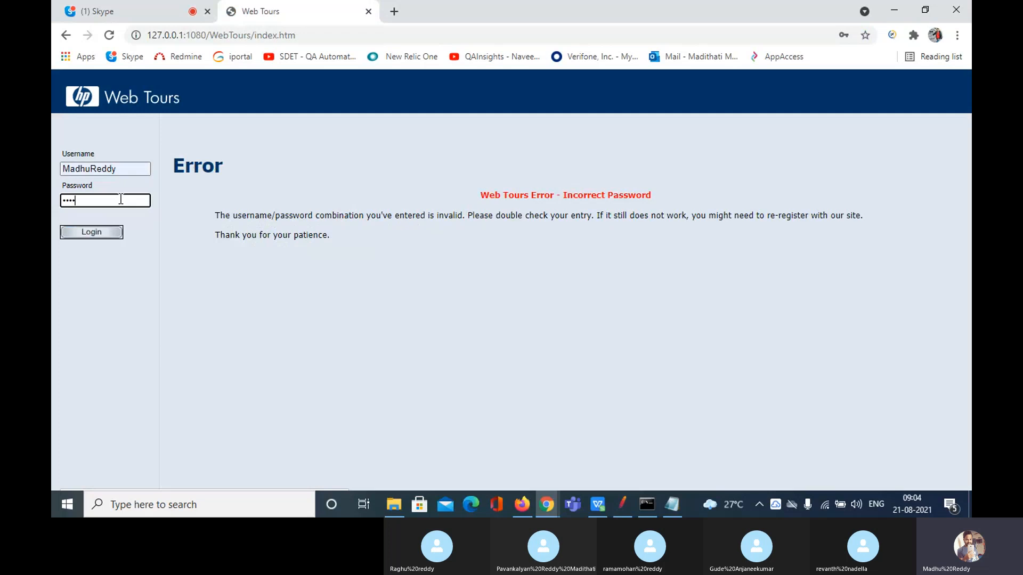
click(106, 234)
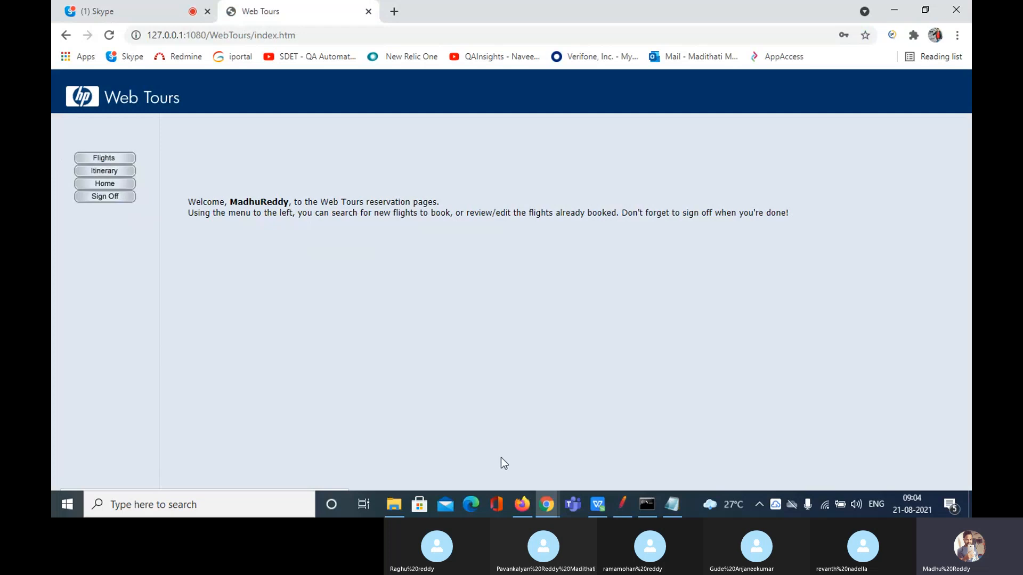
click(618, 505)
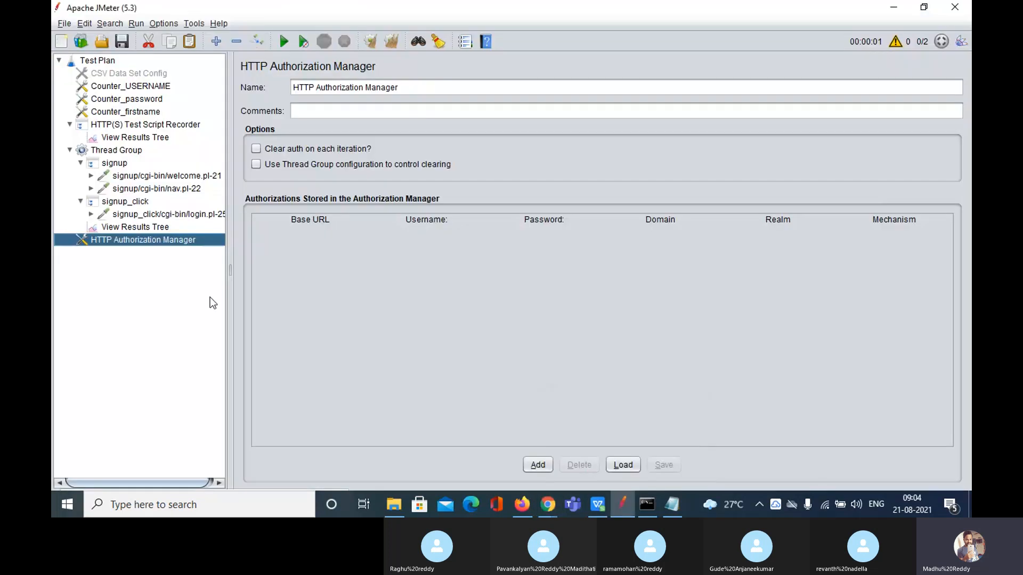
Drag the HTTP Authorization Manager from under Thread Group to directly below Counter_firstname
click(116, 177)
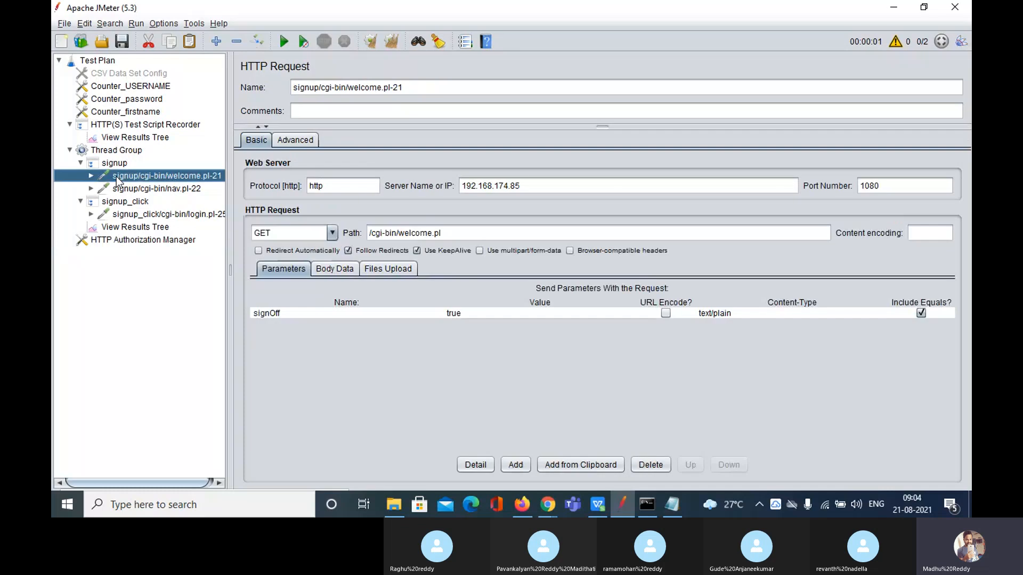
click(158, 241)
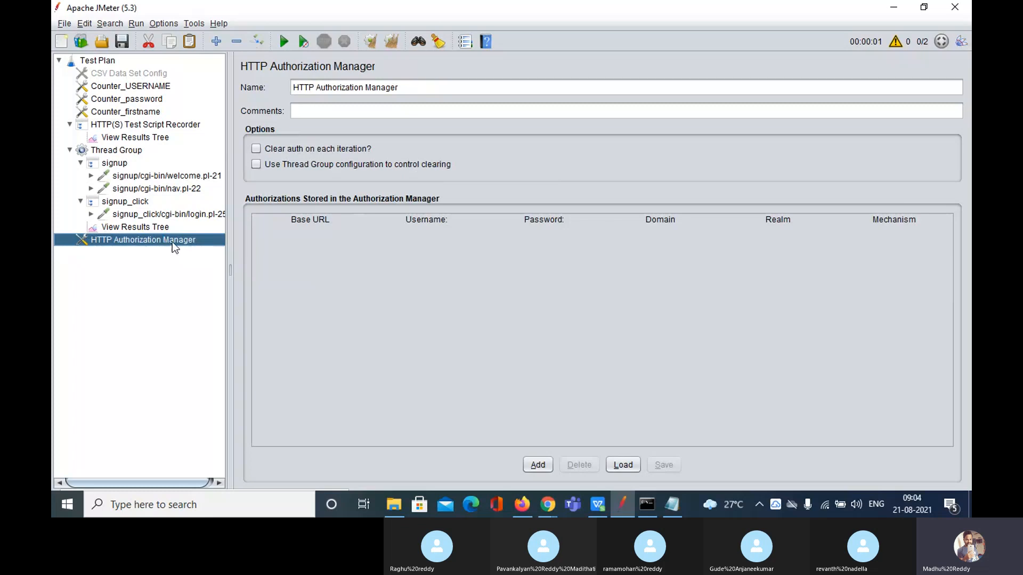
drag(172, 241, 158, 123)
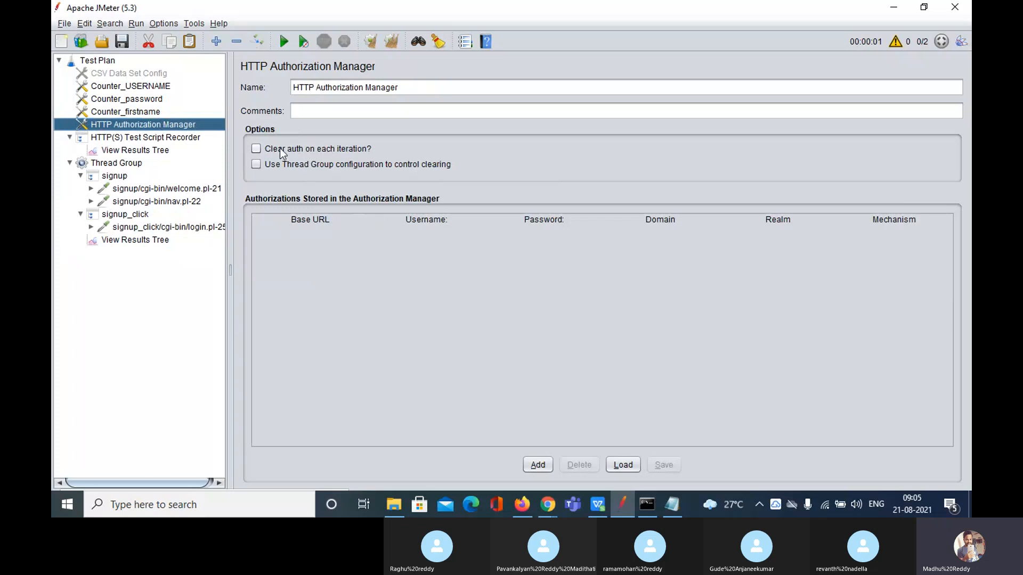
click(256, 149)
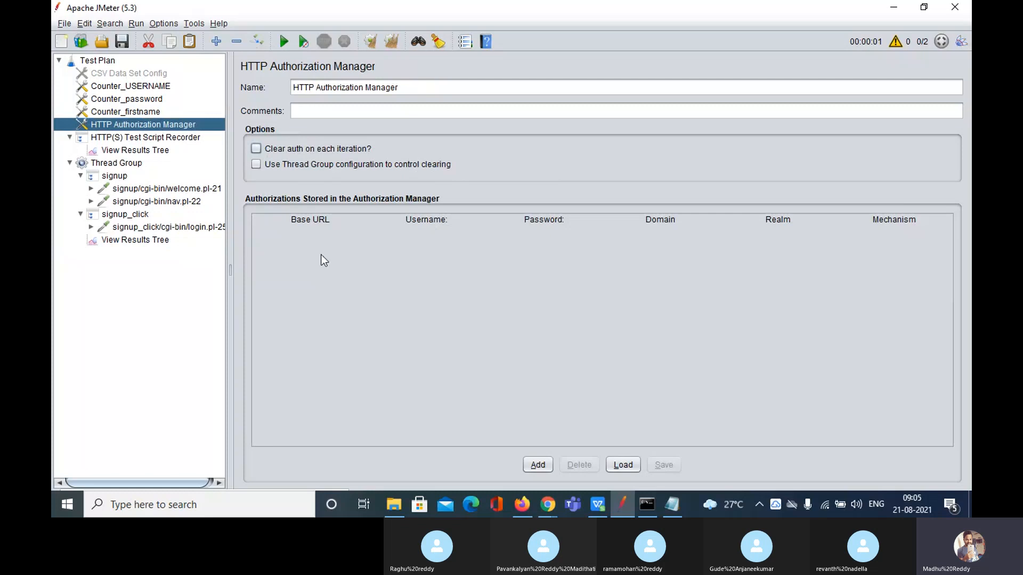
click(542, 466)
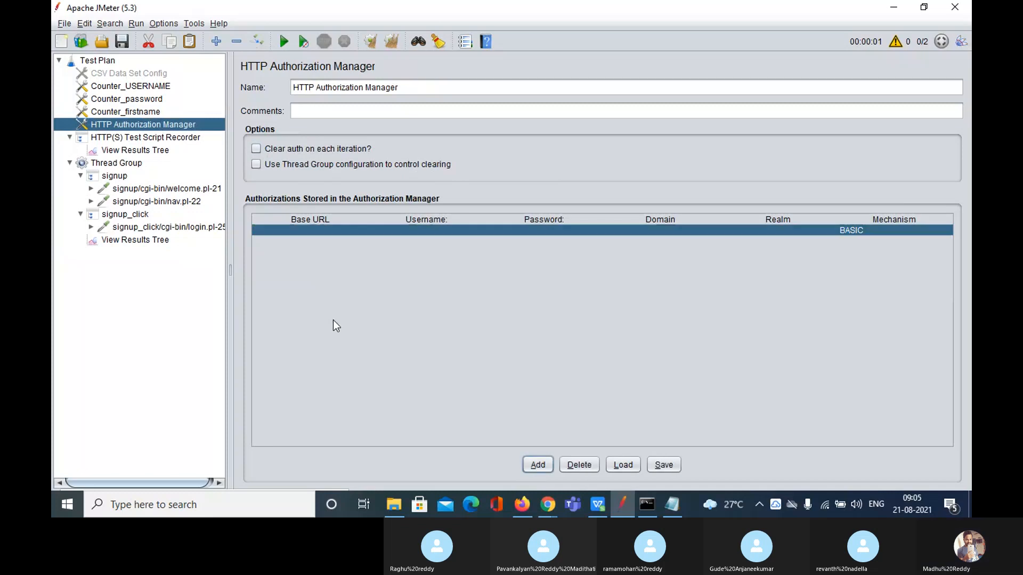
double_click(307, 230)
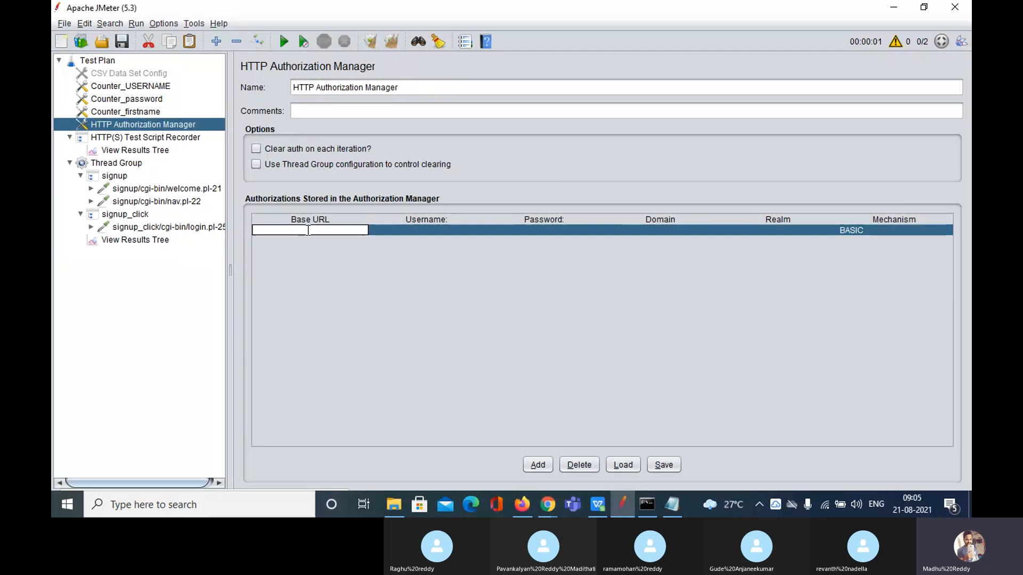
text(http:"//)
key(BackSpace)
key(BackSpace)
key(BackSpace)
text(//www.facebook.com)
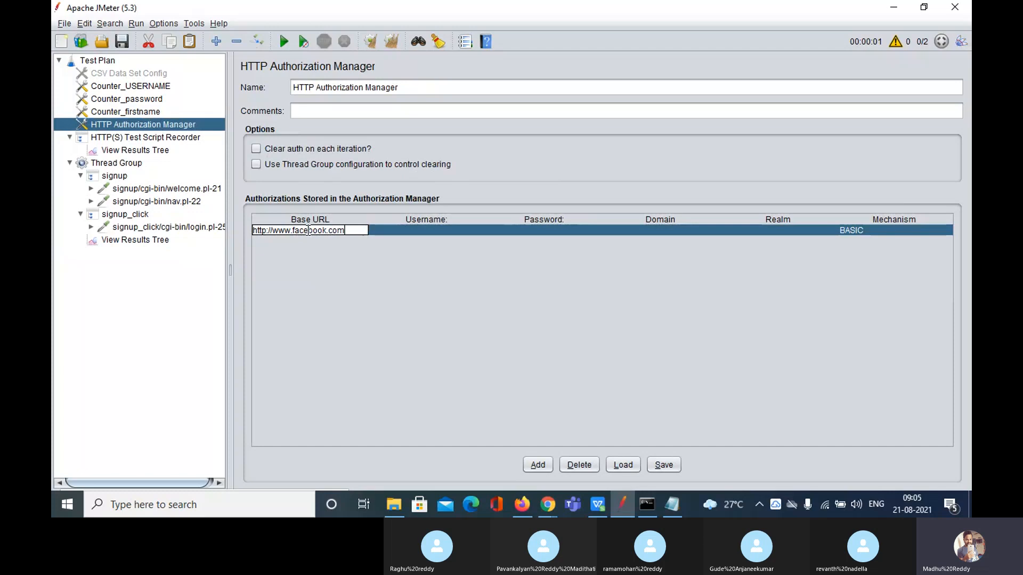
double_click(417, 230)
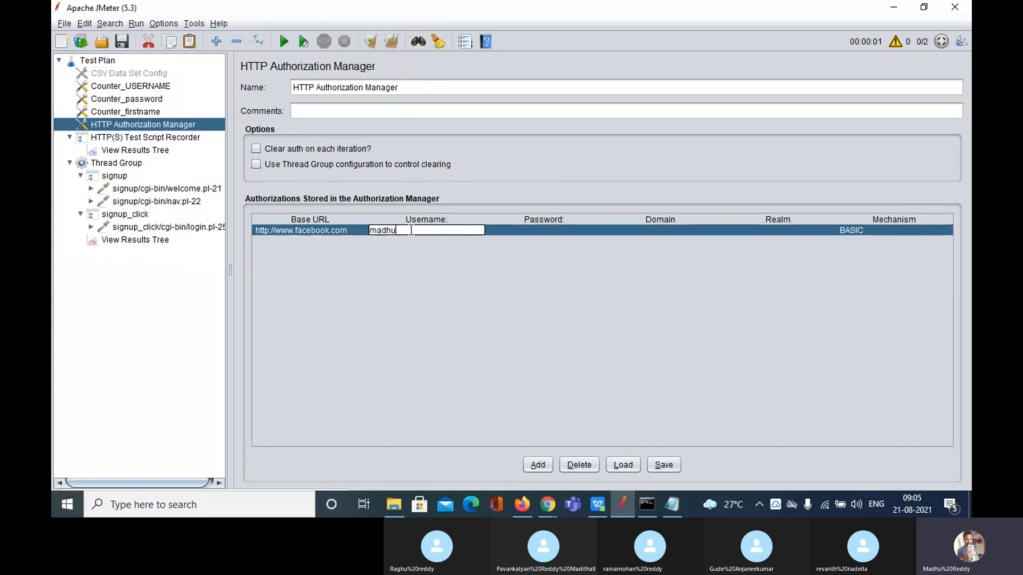
double_click(520, 232)
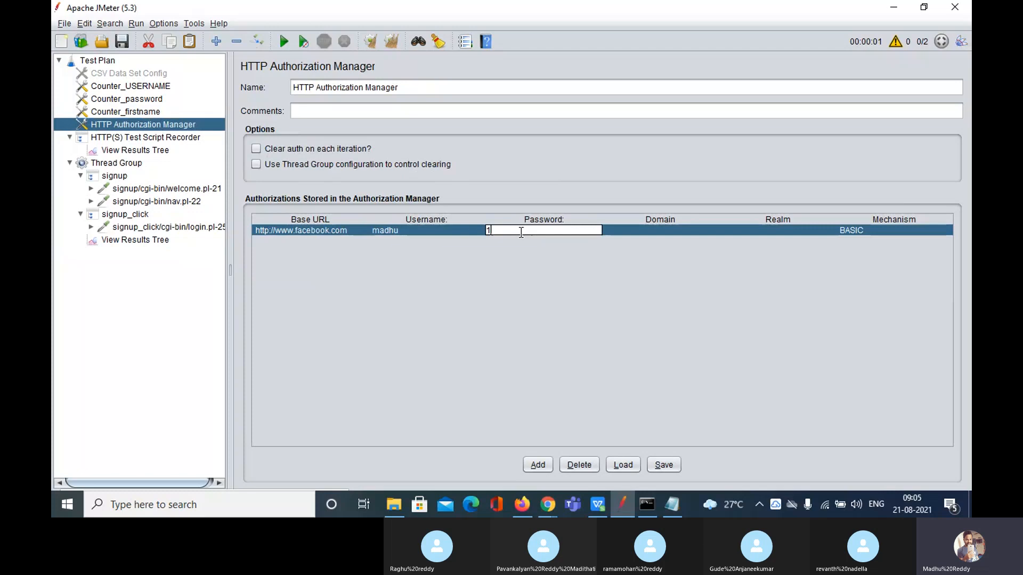
Recheck the stored facebook.com Base URL and Password cells in the Authorization Manager
click(137, 189)
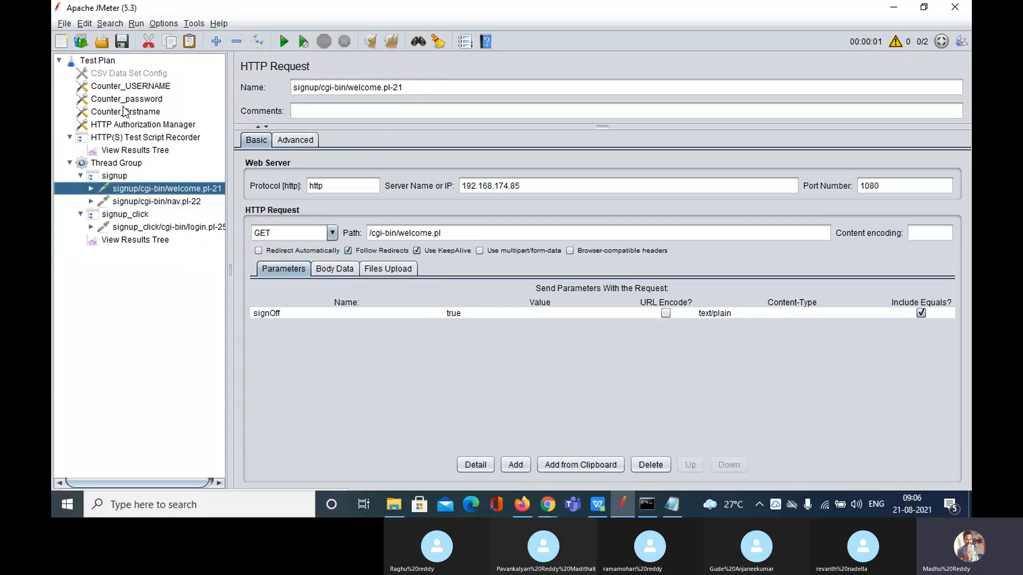
click(119, 126)
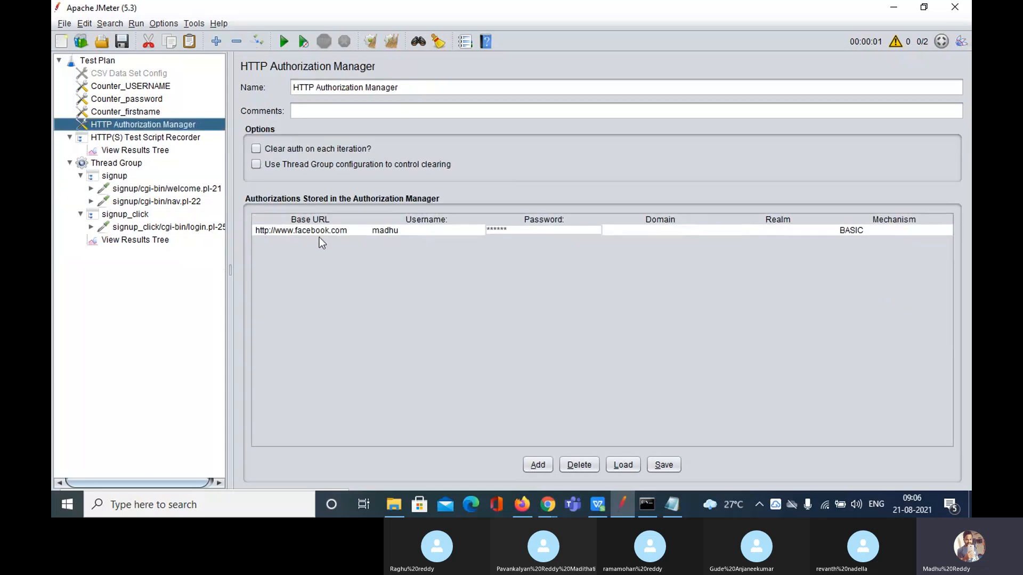
double_click(336, 231)
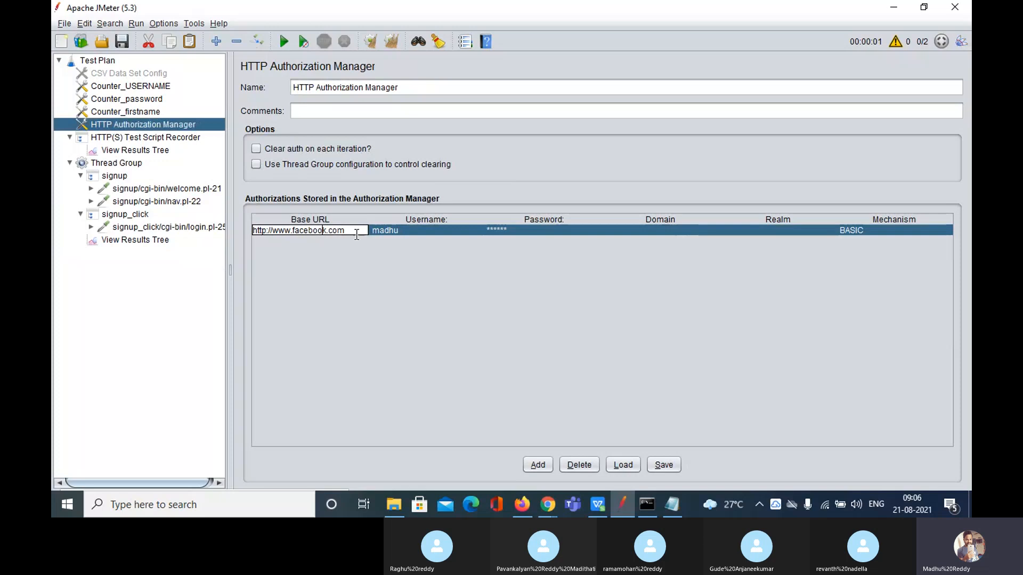
drag(354, 230, 258, 234)
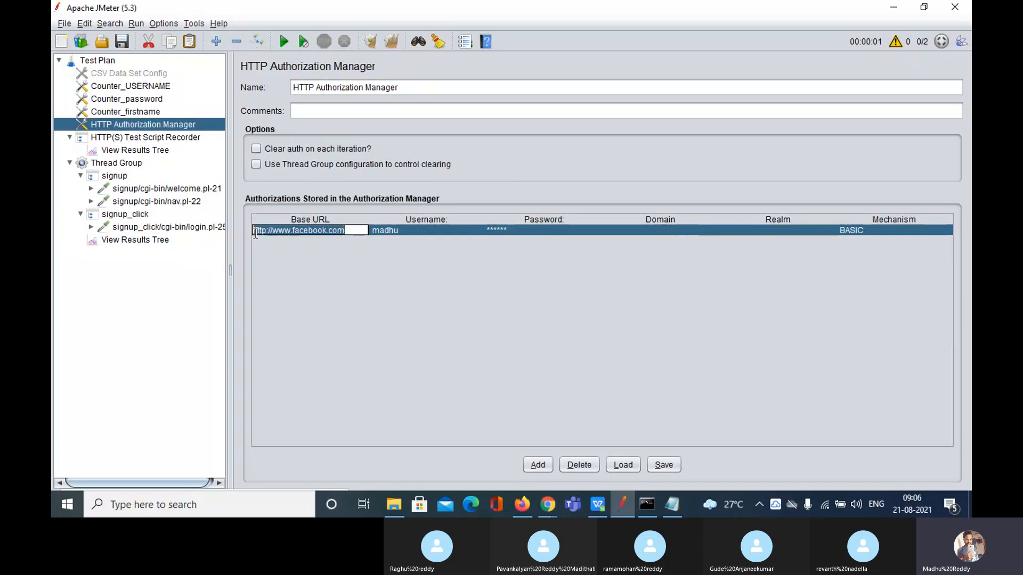
click(443, 229)
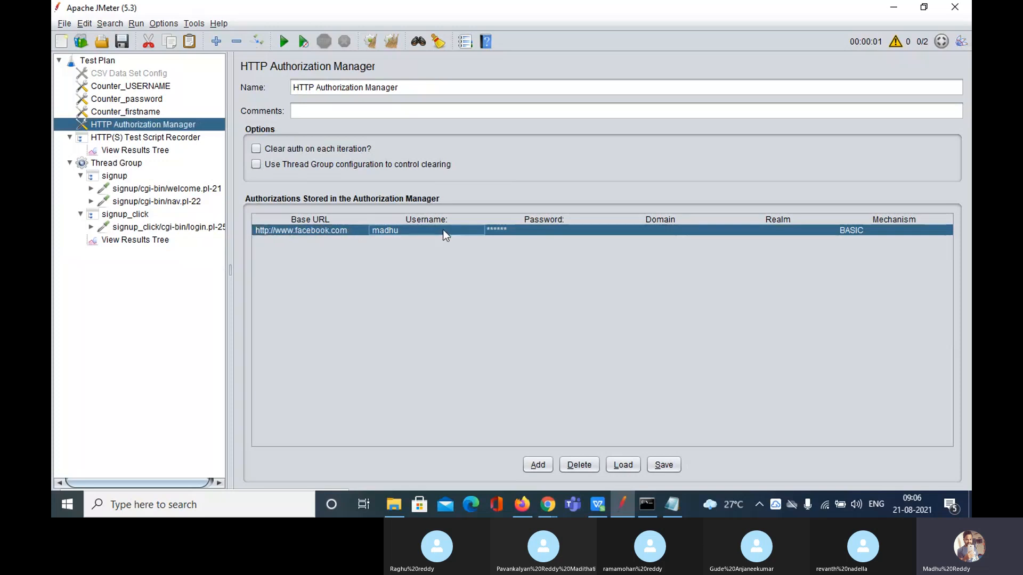
double_click(530, 228)
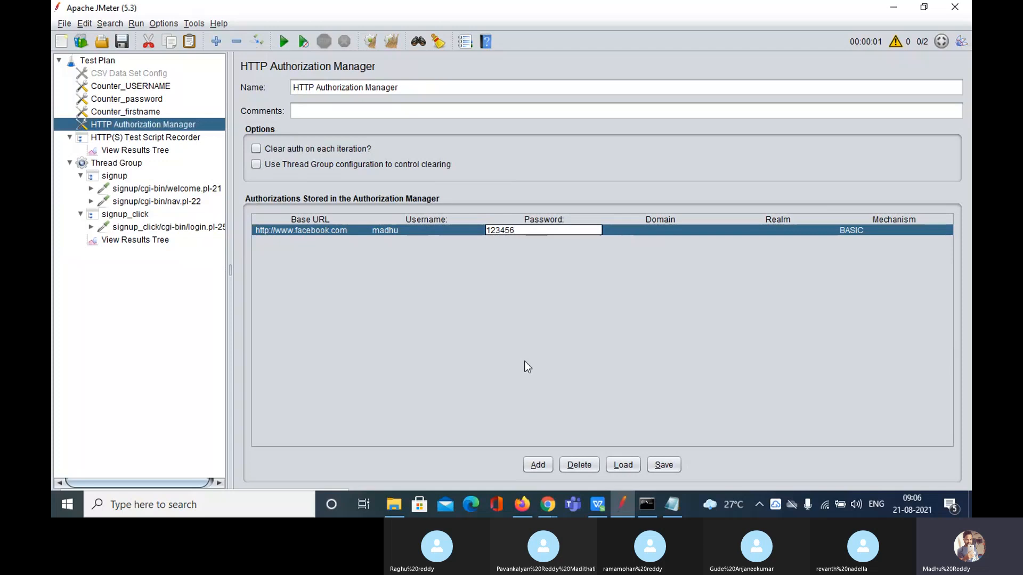
click(552, 510)
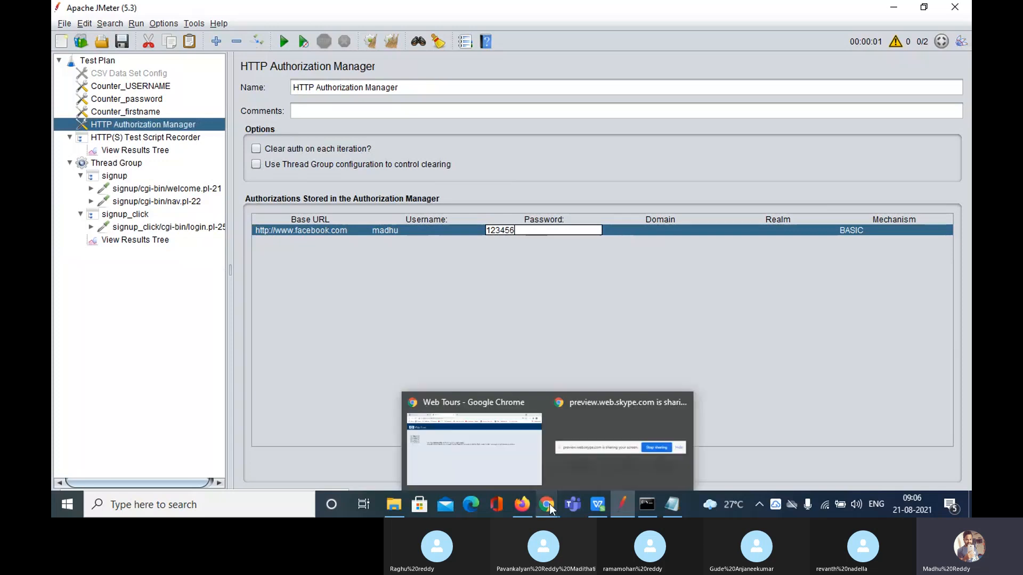
click(509, 453)
click(137, 6)
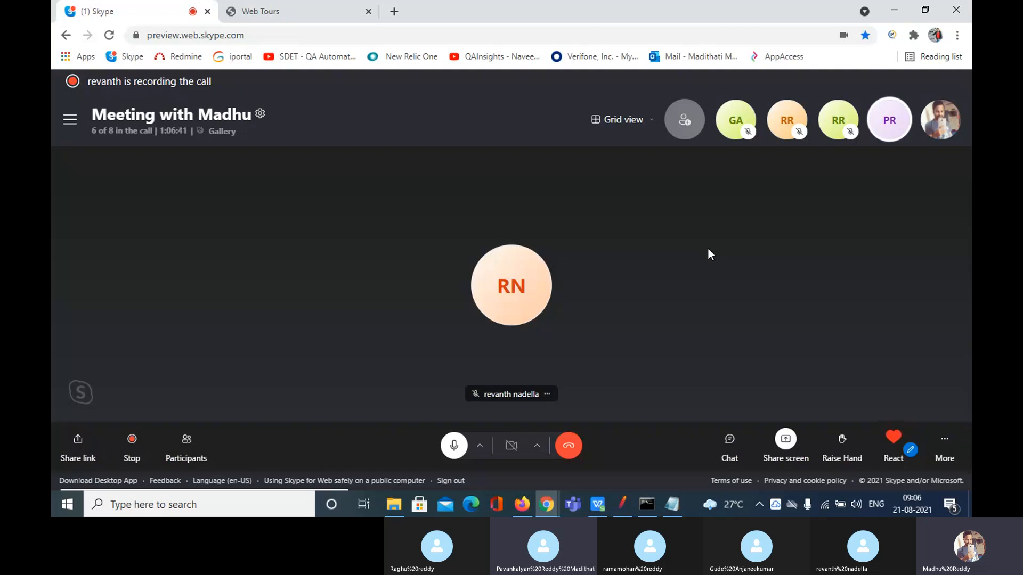
click(622, 505)
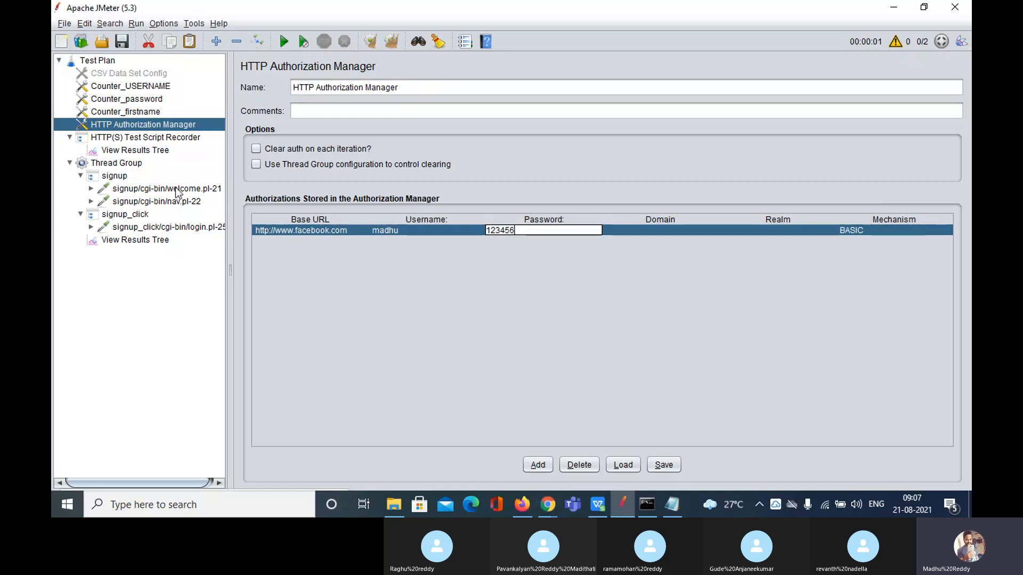
Review the login.pl request and View Results Tree, glance at the Skype call, then return to JMeter
click(165, 227)
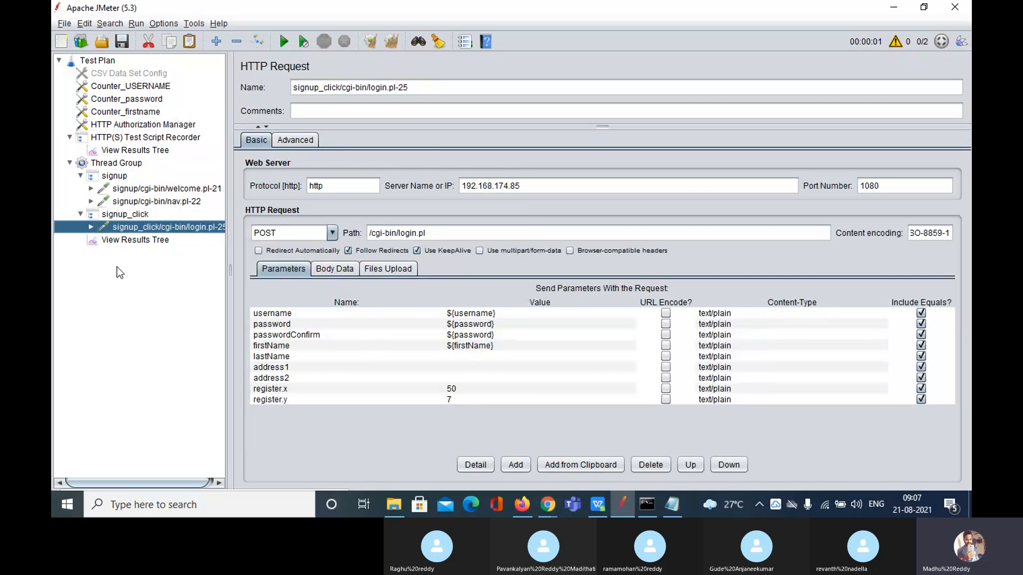
click(134, 241)
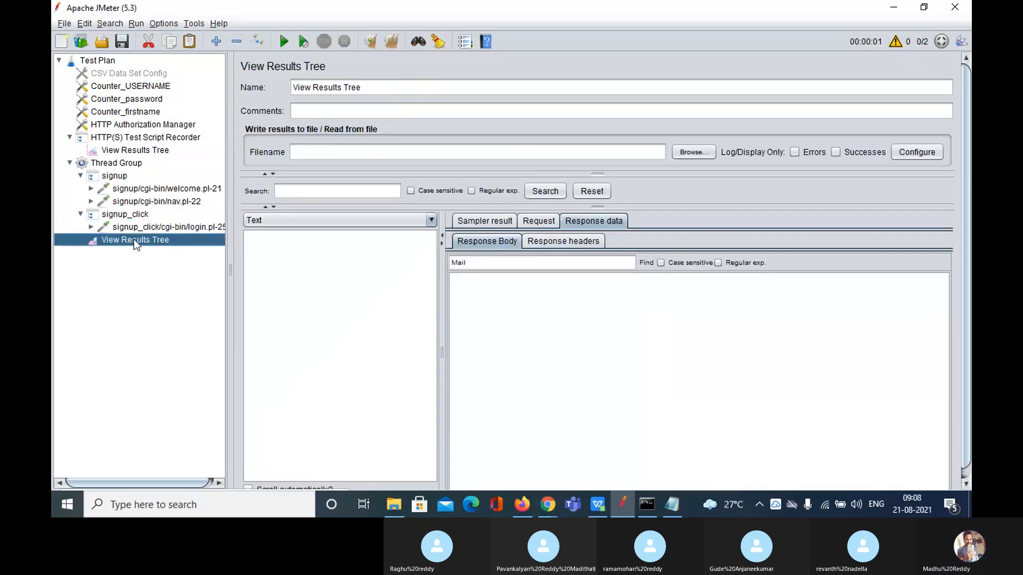
click(158, 127)
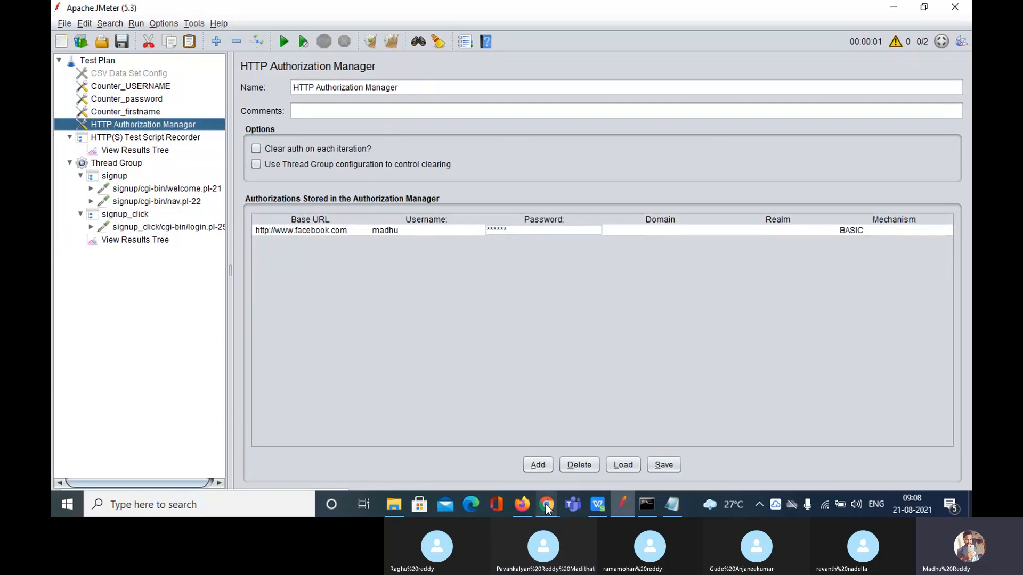
mouse_move(547, 504)
click(496, 456)
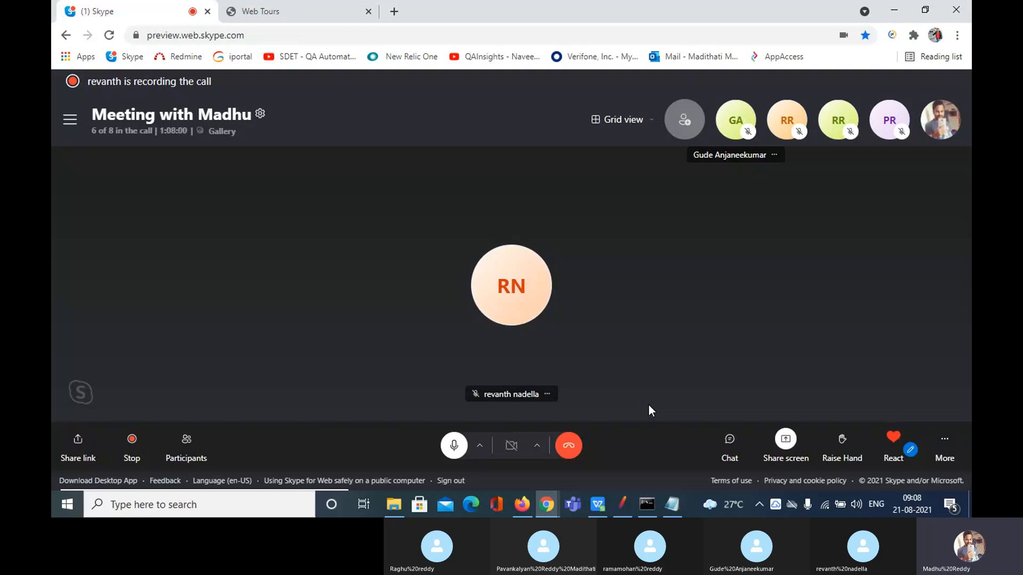
click(619, 504)
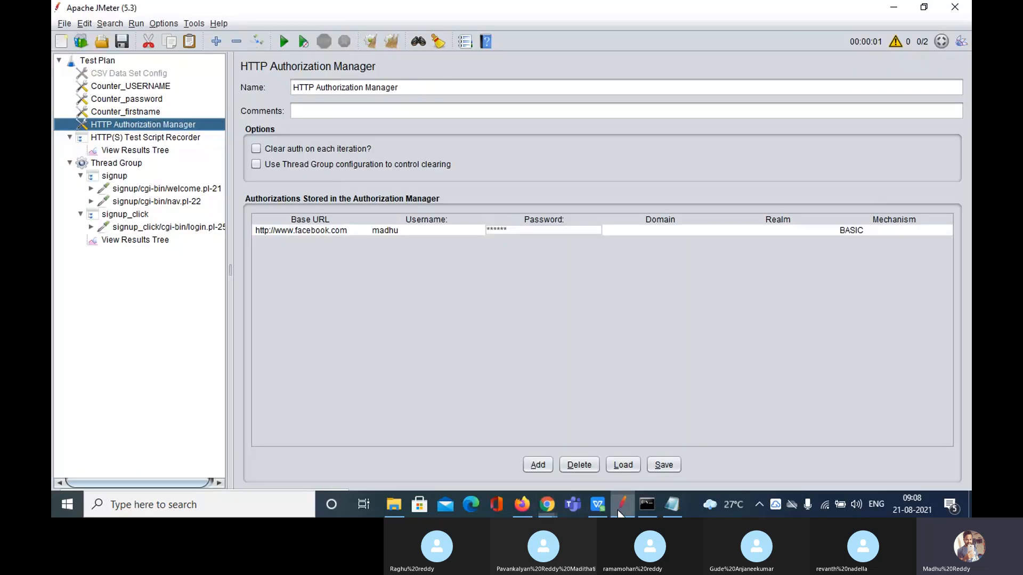
Add a Login Config Element to the Test Plan and inspect its Username and Password fields
right_click(106, 59)
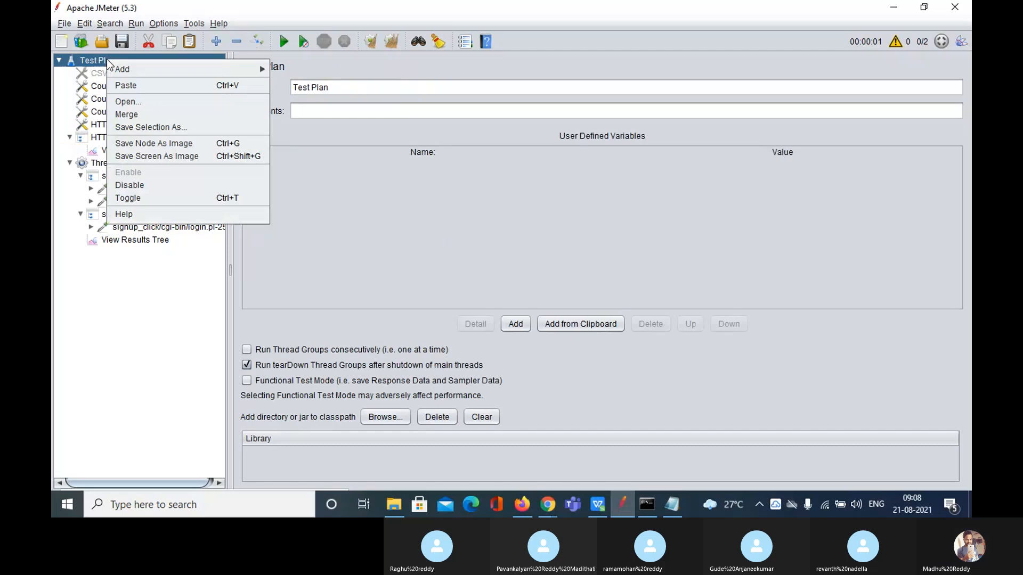
mouse_move(208, 65)
mouse_move(321, 79)
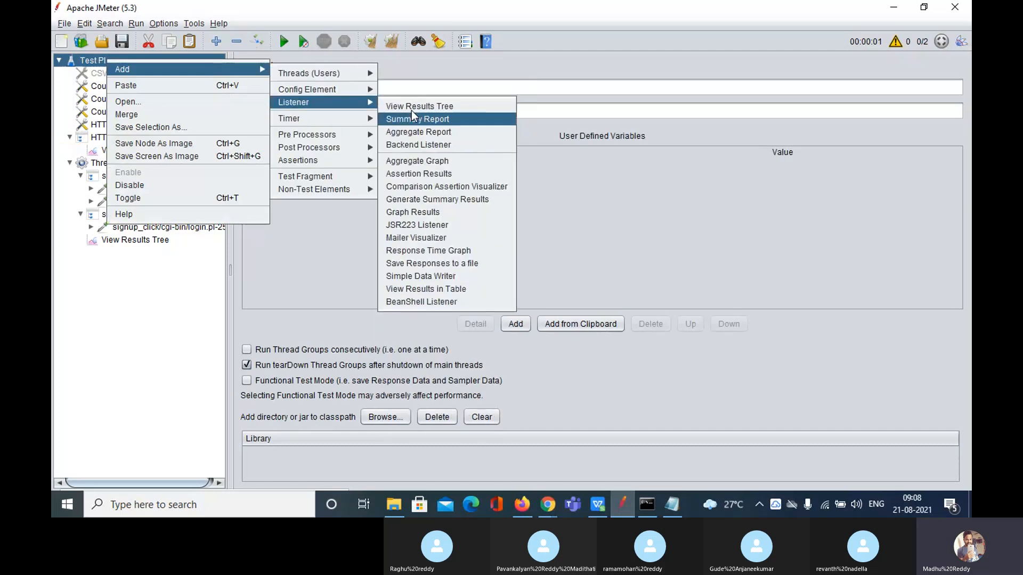
mouse_move(368, 89)
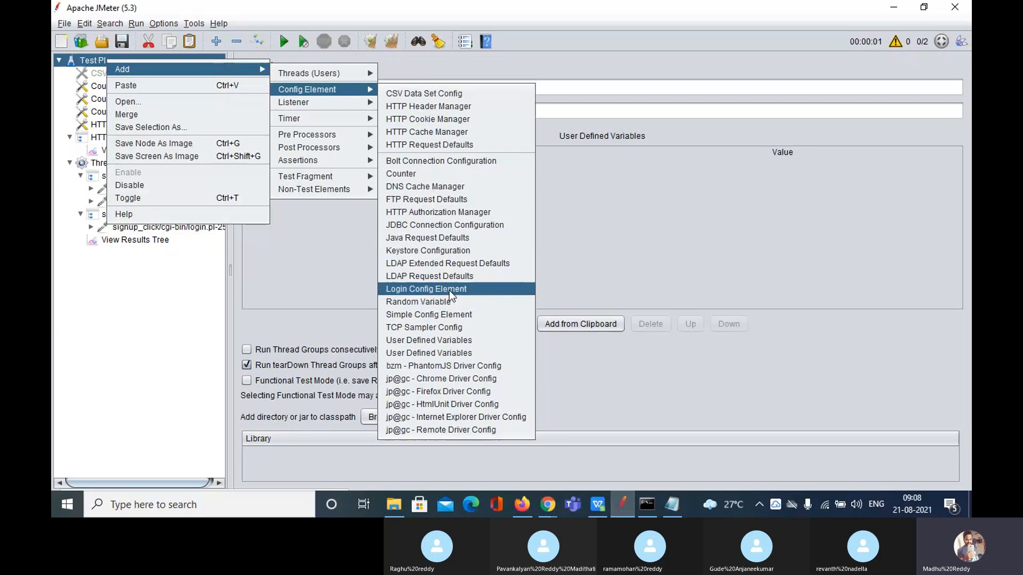
click(450, 290)
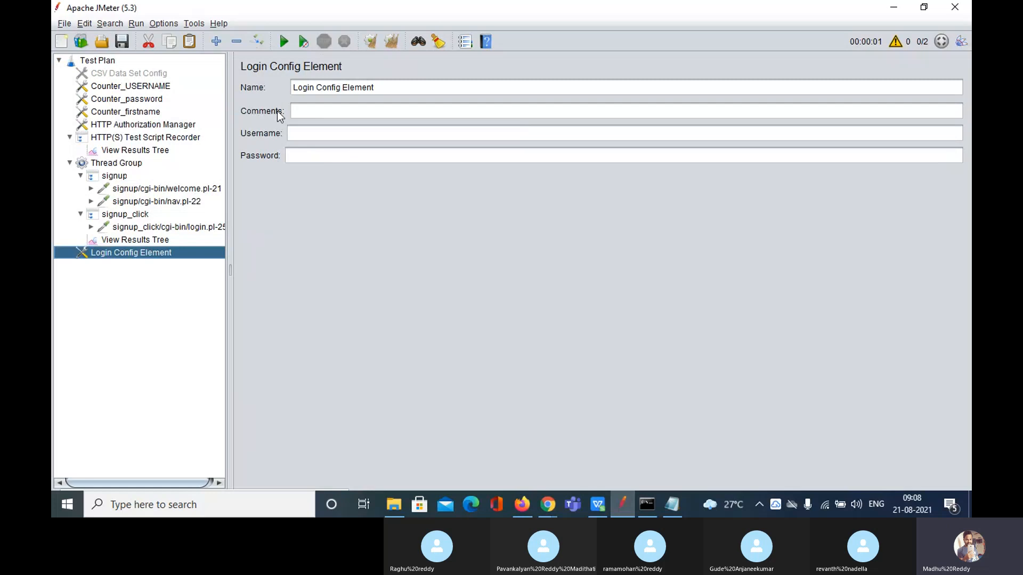
click(299, 135)
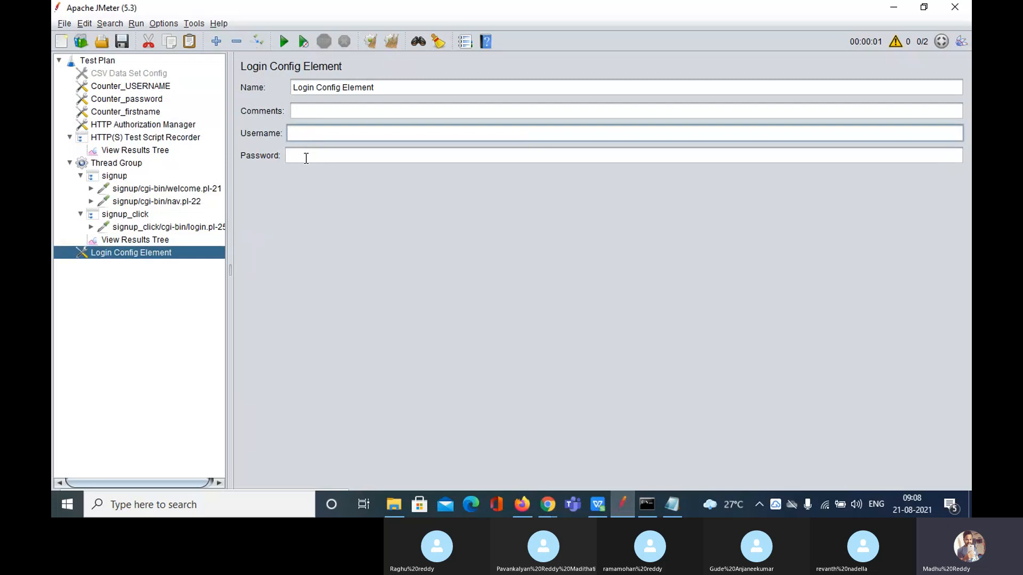
click(307, 159)
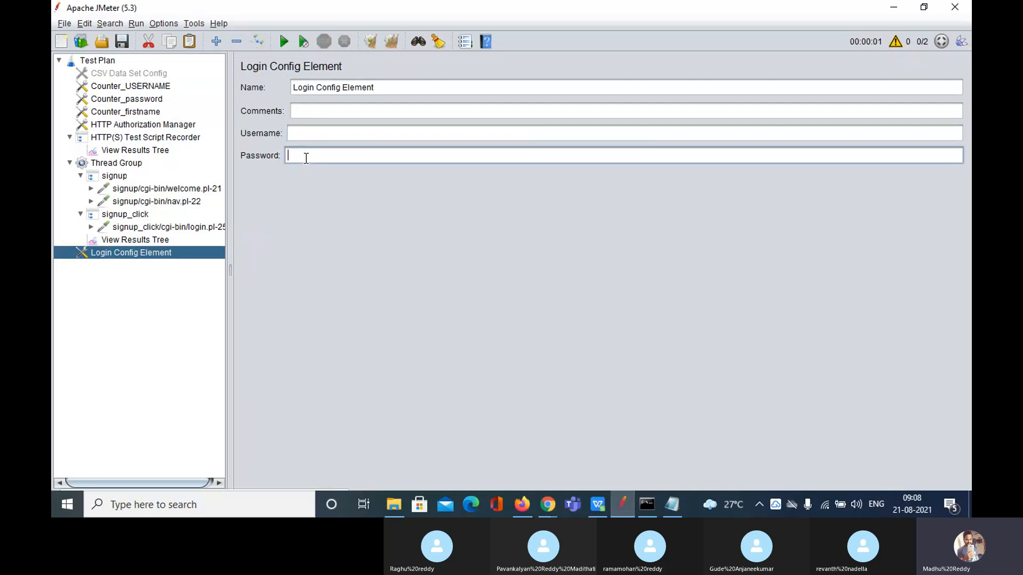
click(336, 132)
click(334, 151)
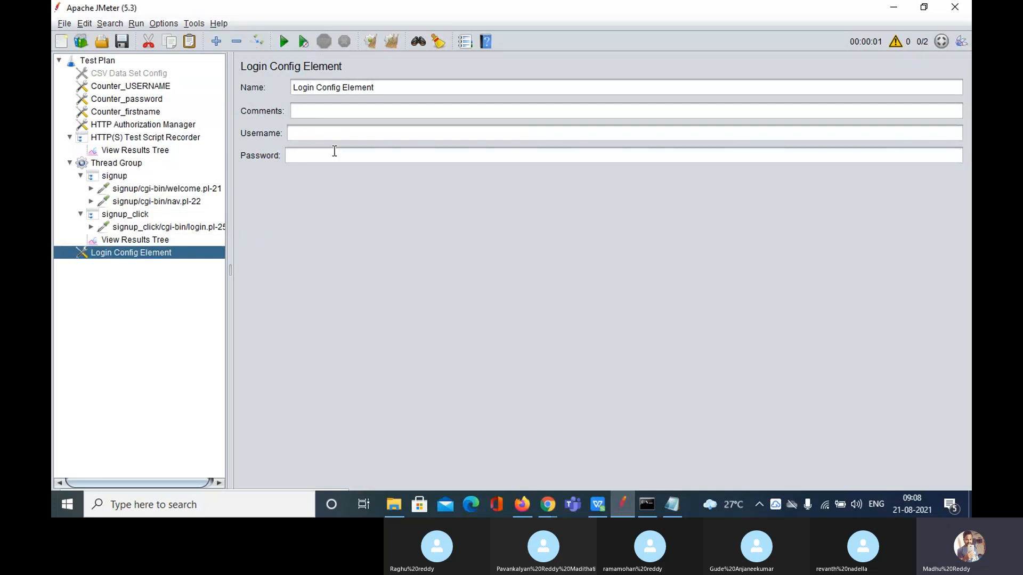
Remove the Login Config Element and confirm the deletion
right_click(120, 252)
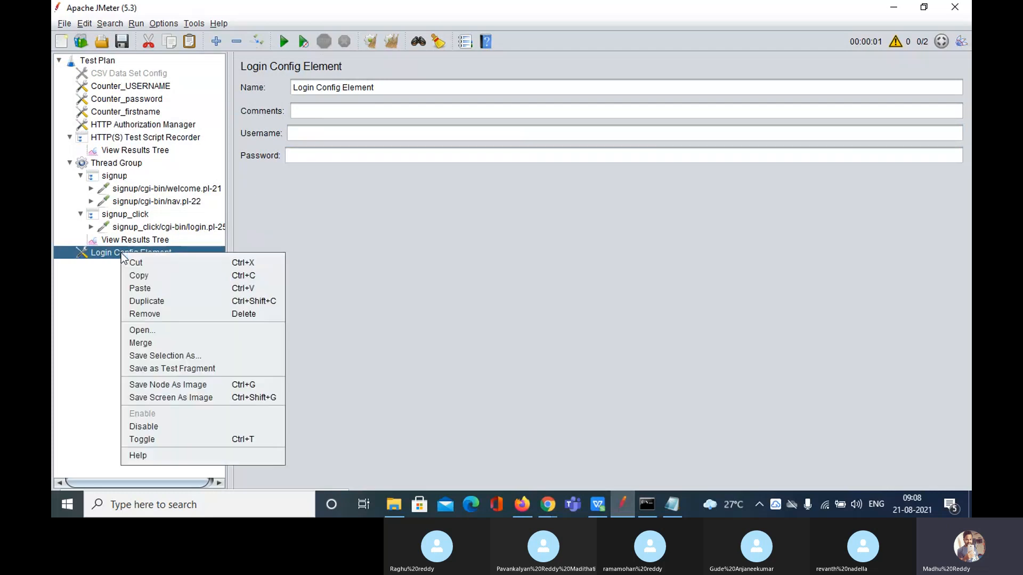
click(174, 316)
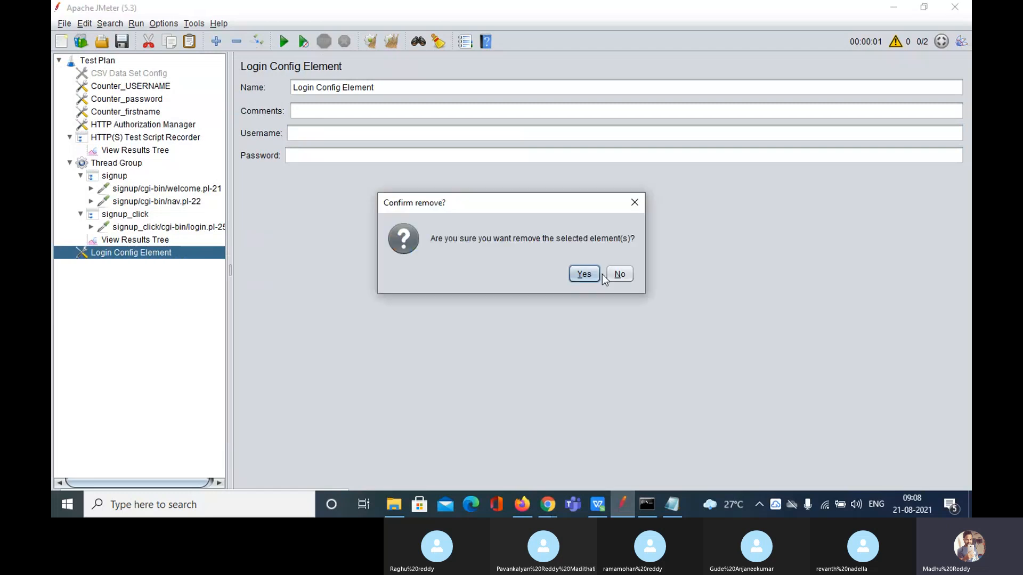
click(584, 274)
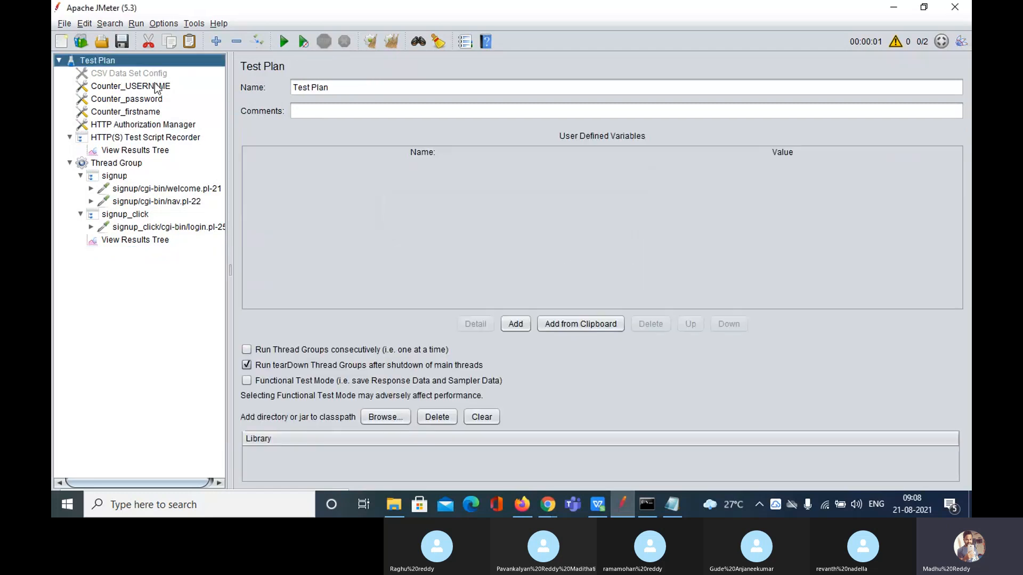
Add a Random Variable config element to the Test Plan
right_click(111, 63)
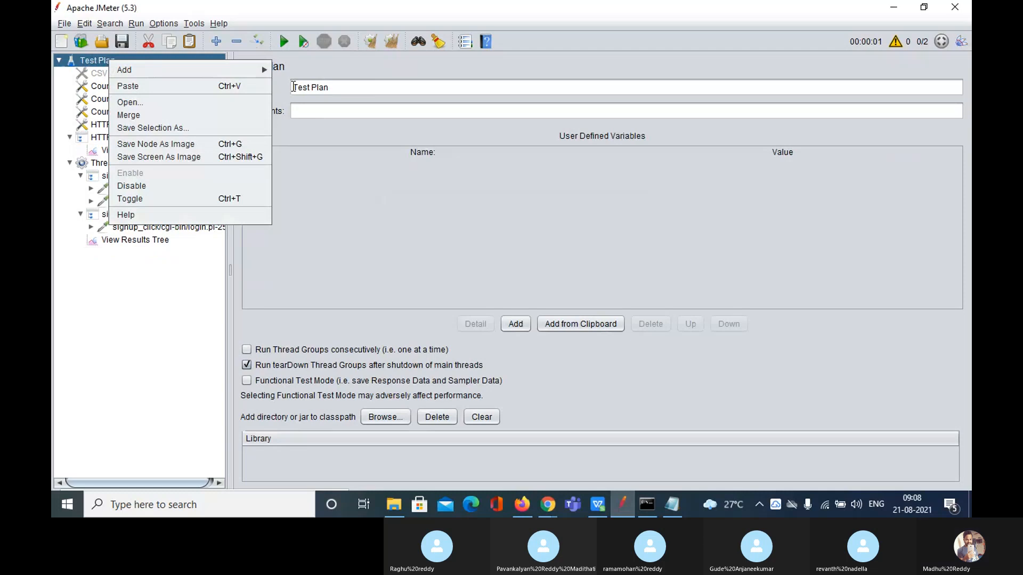
mouse_move(252, 65)
mouse_move(335, 91)
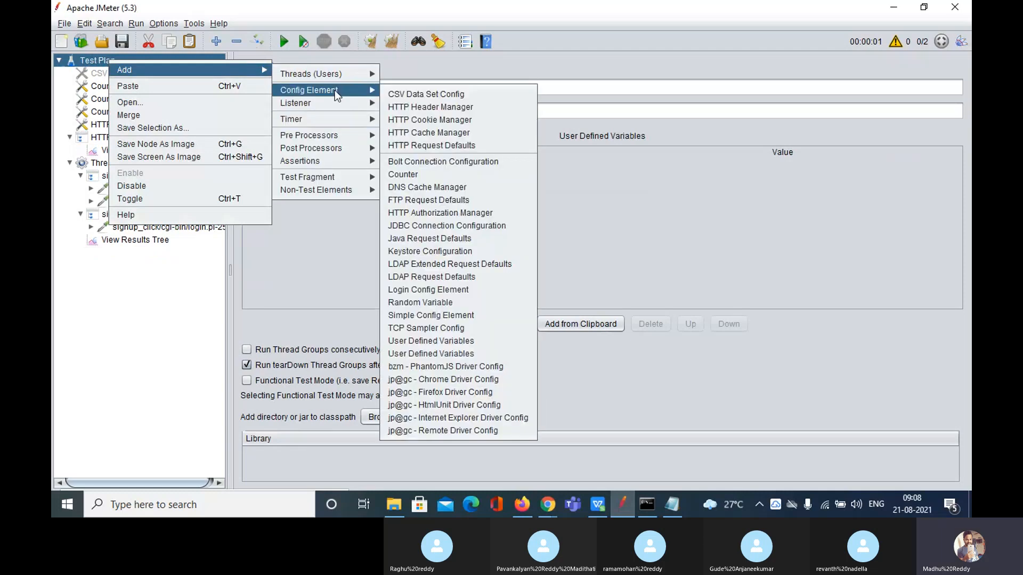
click(432, 303)
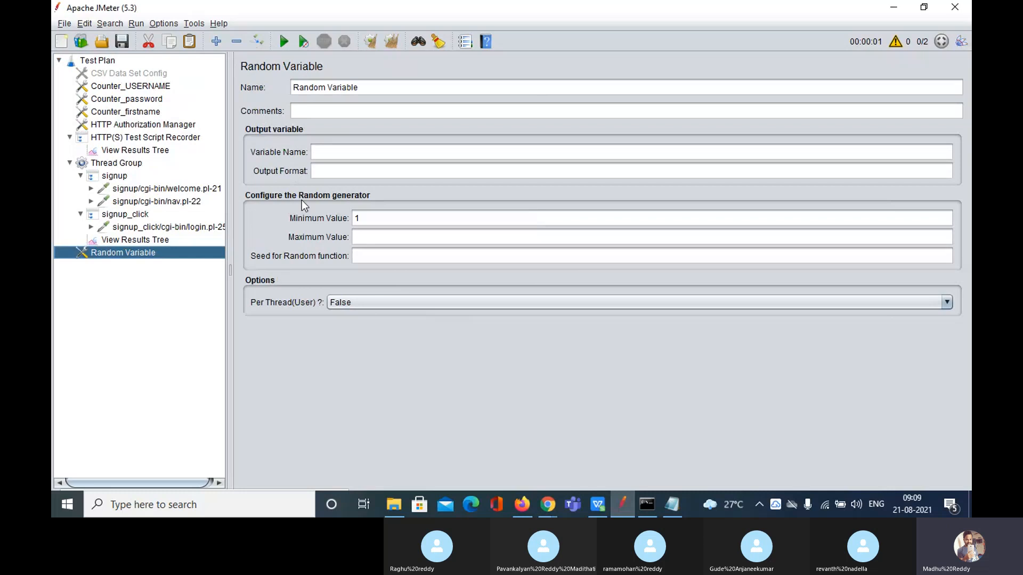
Set the Random Variable's Maximum Value to 100, keeping Minimum Value at 1
click(349, 152)
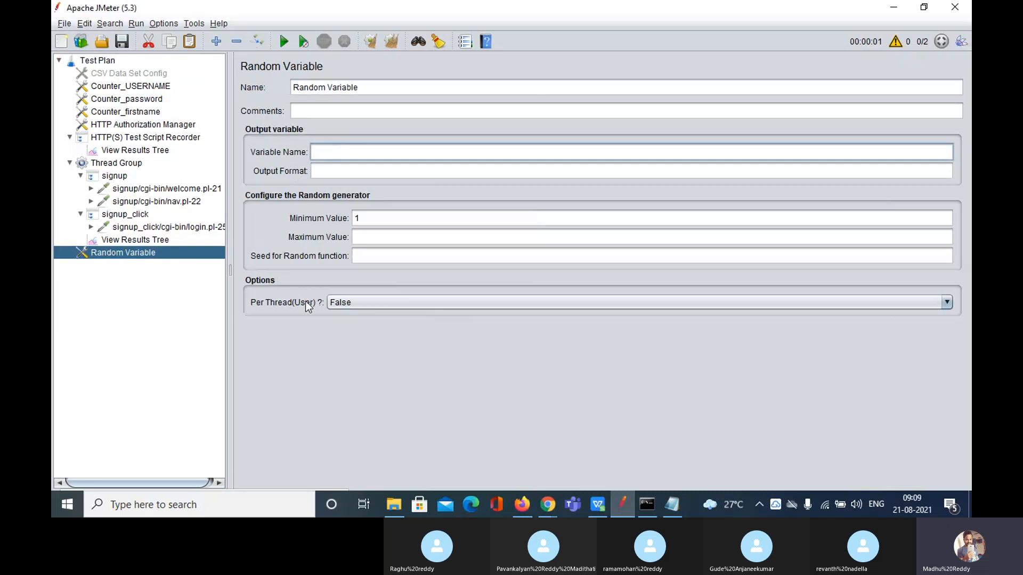
click(395, 237)
text(100)
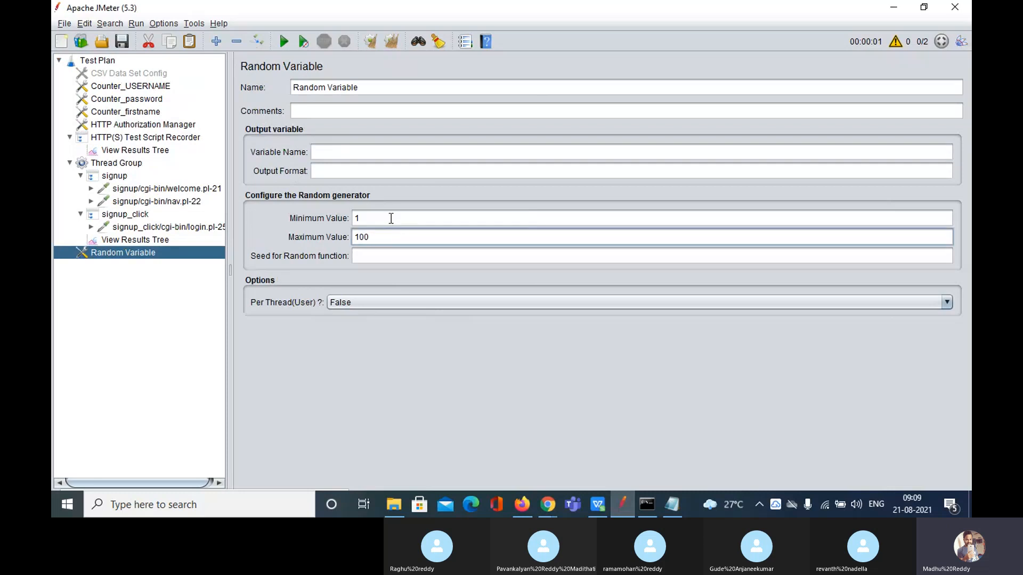
click(391, 218)
click(404, 243)
click(94, 62)
Browse the Test Plan's Add submenus (Threads, Config Element, Timer, Assertions, Non-Test Elements), then switch to Skype
right_click(93, 62)
mouse_move(210, 74)
mouse_move(318, 77)
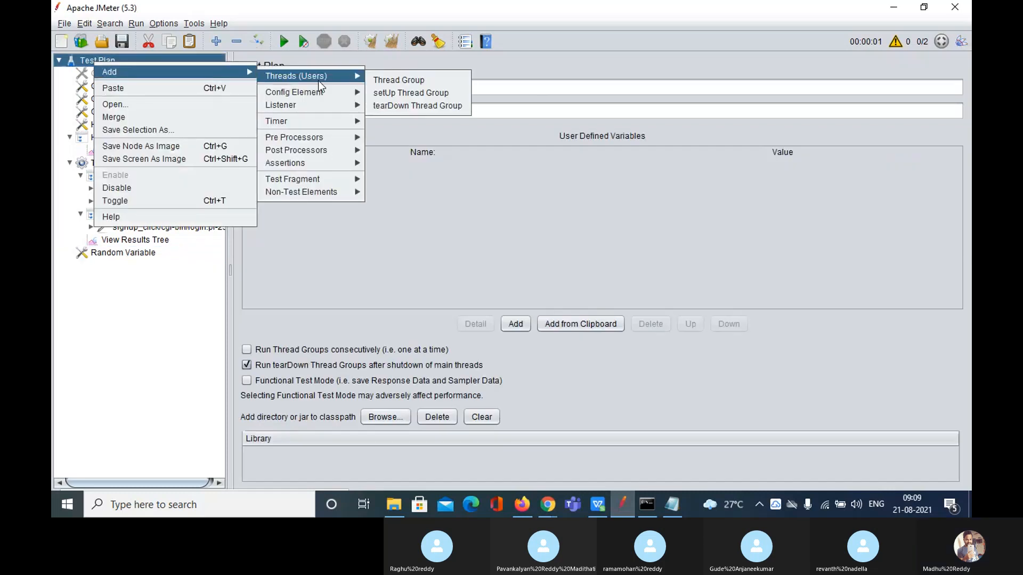
mouse_move(343, 94)
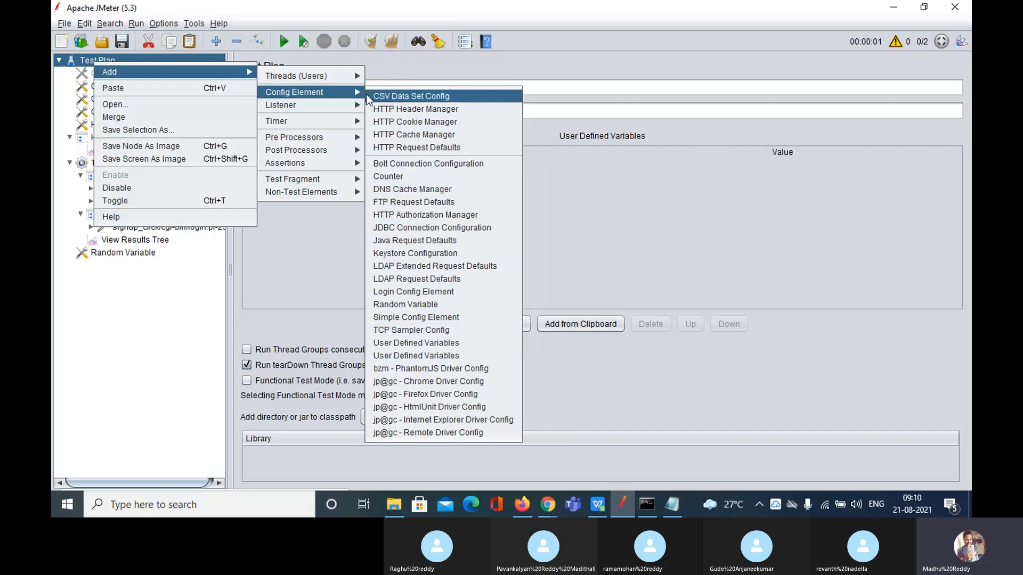
mouse_move(323, 80)
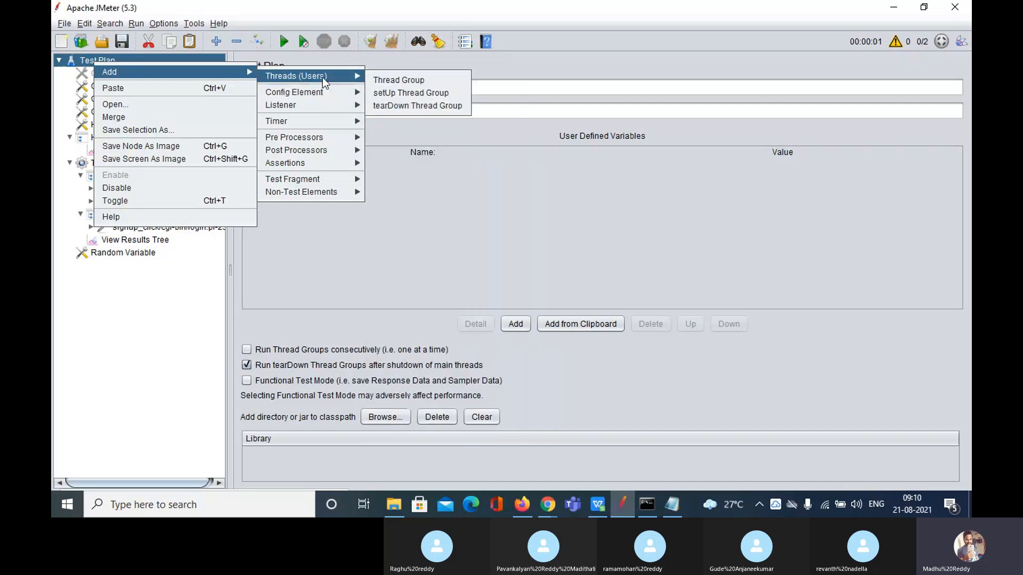
mouse_move(328, 105)
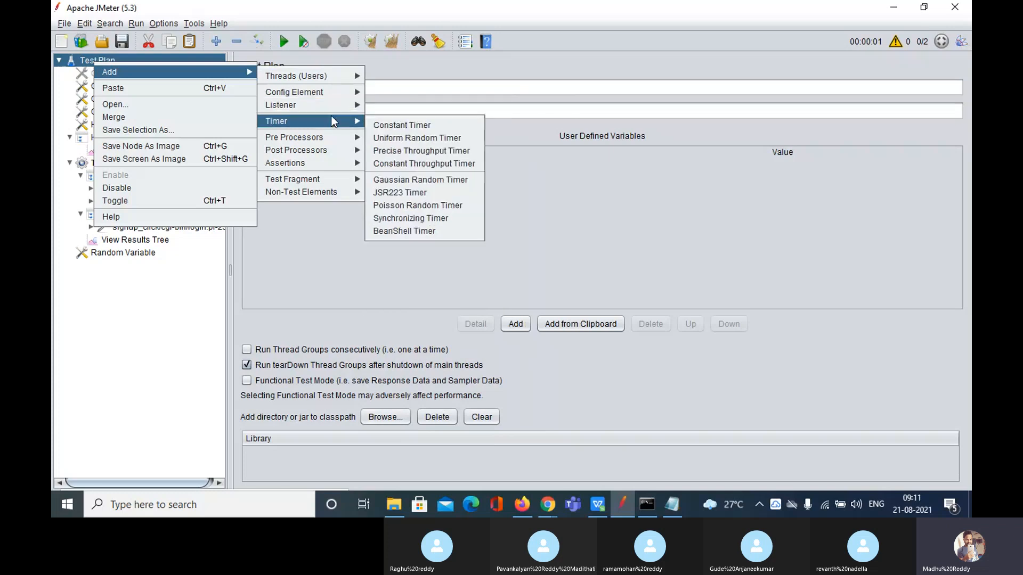
mouse_move(338, 167)
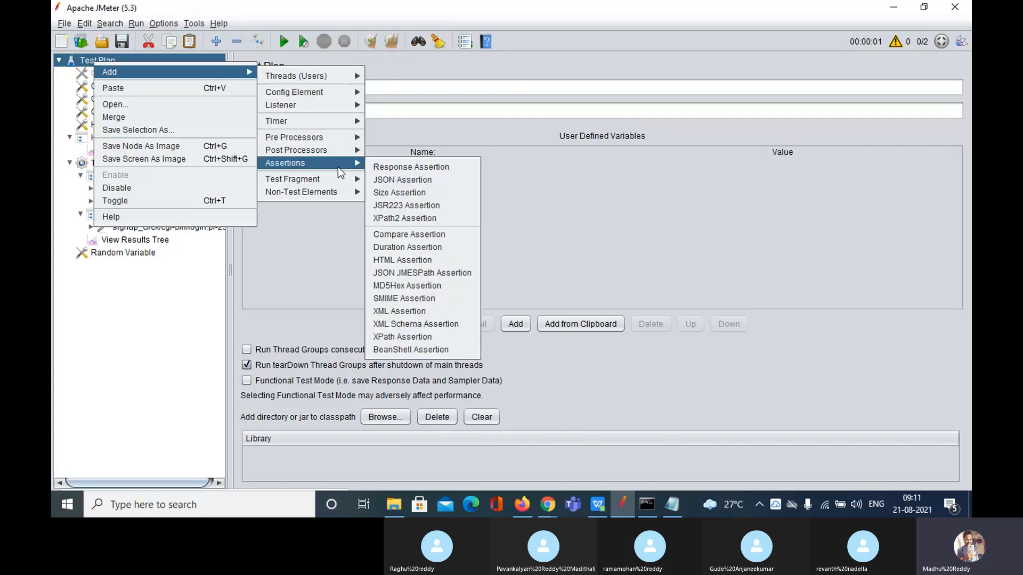
mouse_move(340, 193)
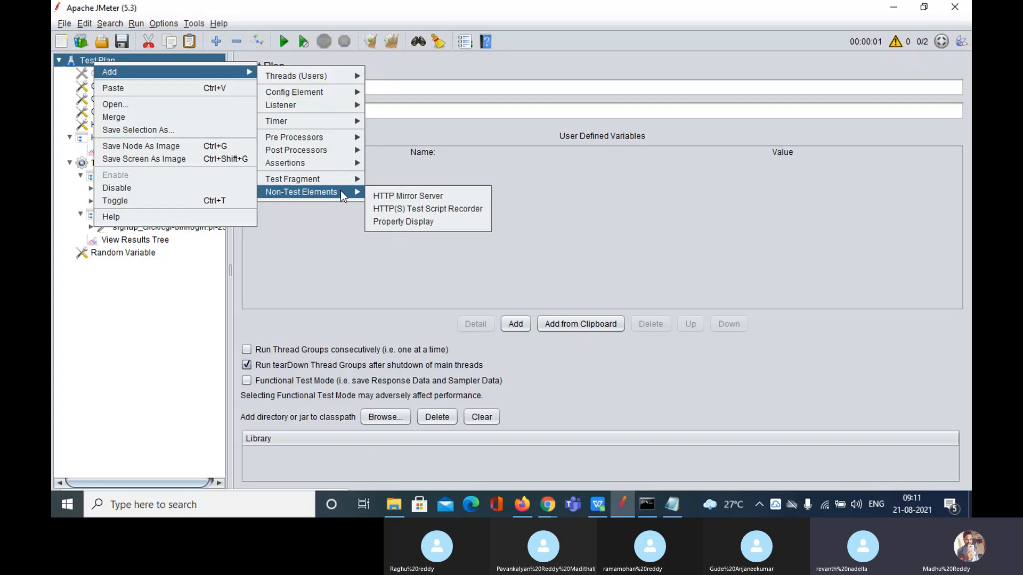
click(554, 507)
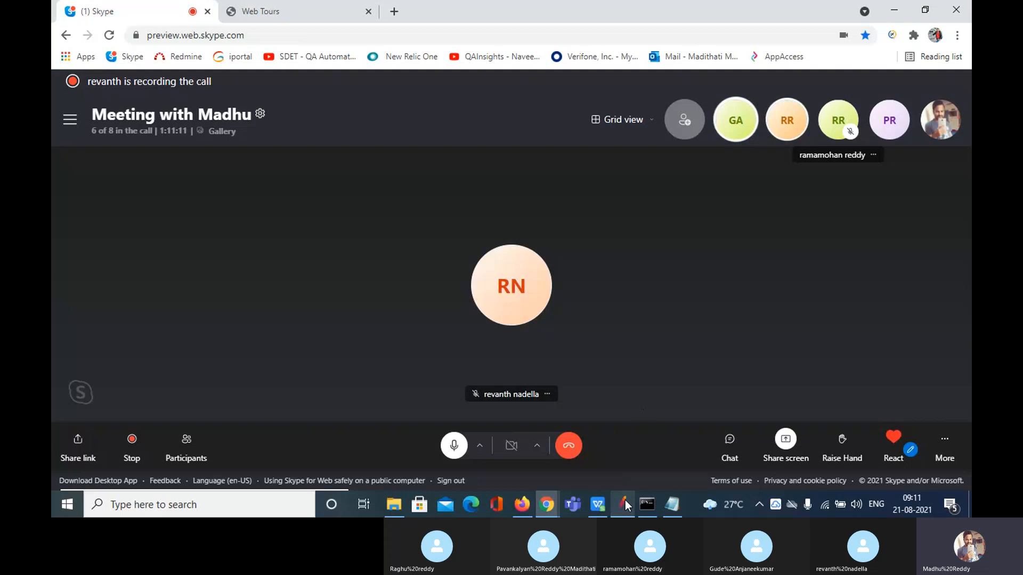
click(625, 500)
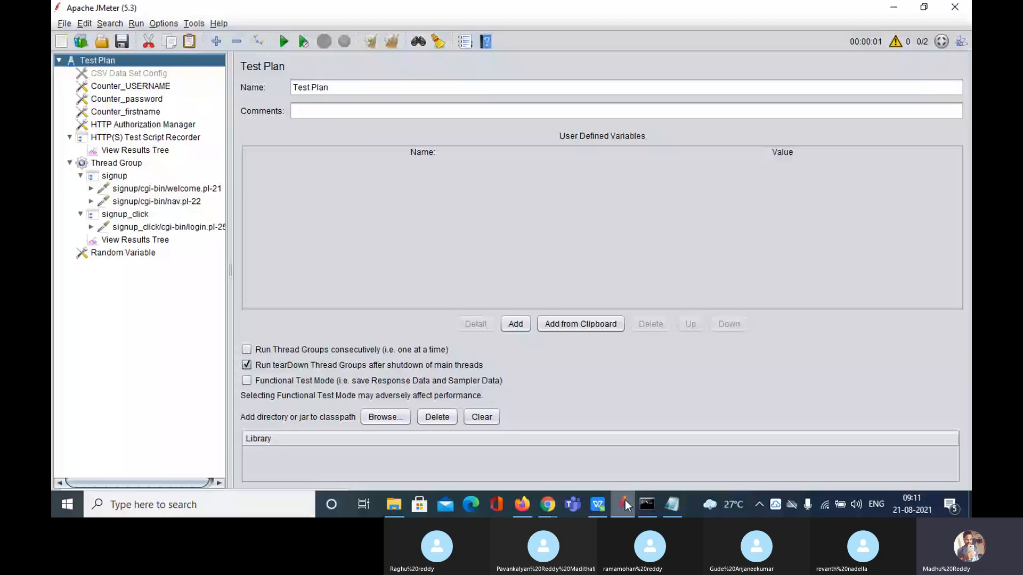
double_click(94, 57)
right_click(95, 57)
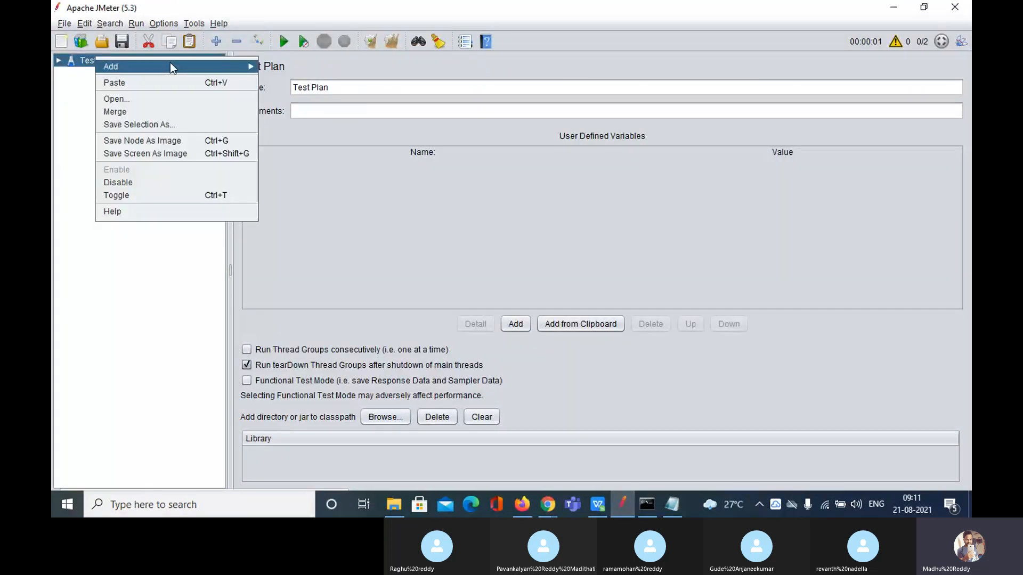
mouse_move(170, 63)
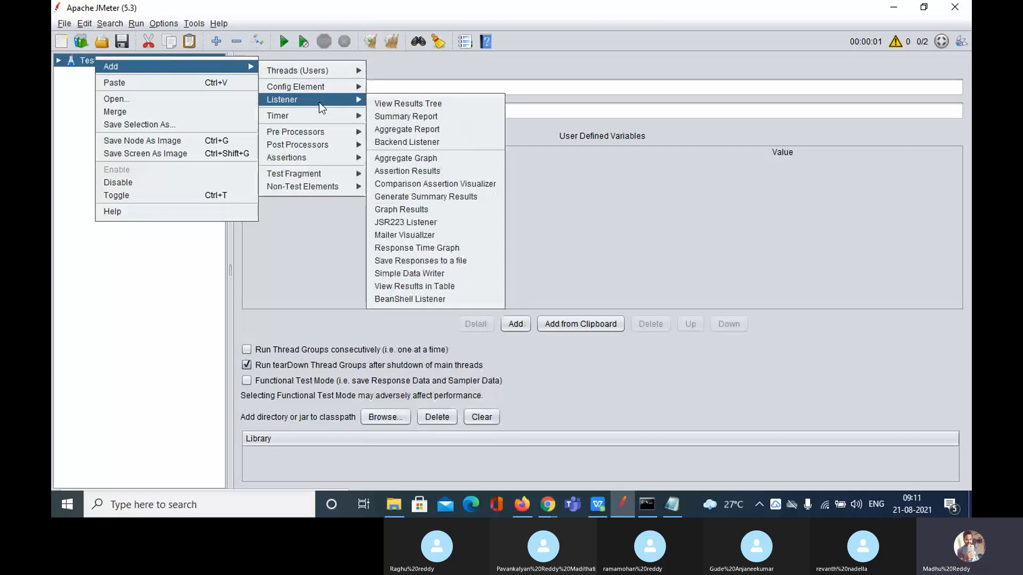
mouse_move(325, 143)
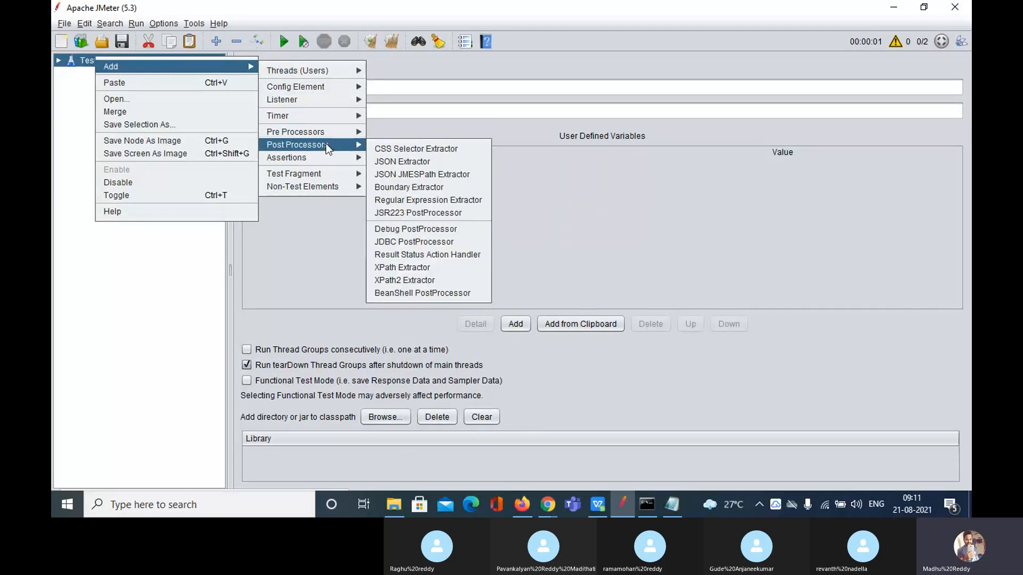
mouse_move(330, 173)
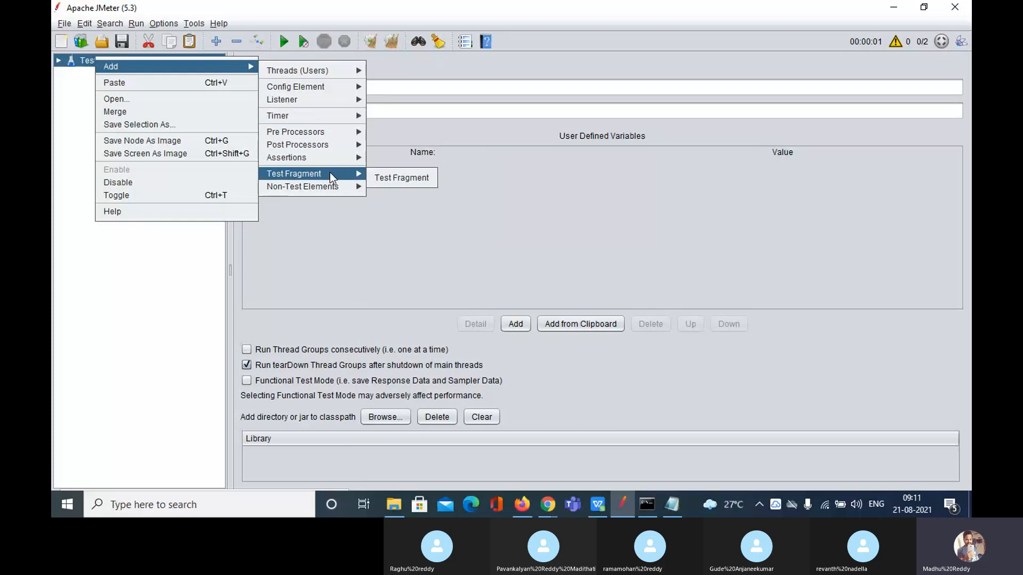
mouse_move(329, 192)
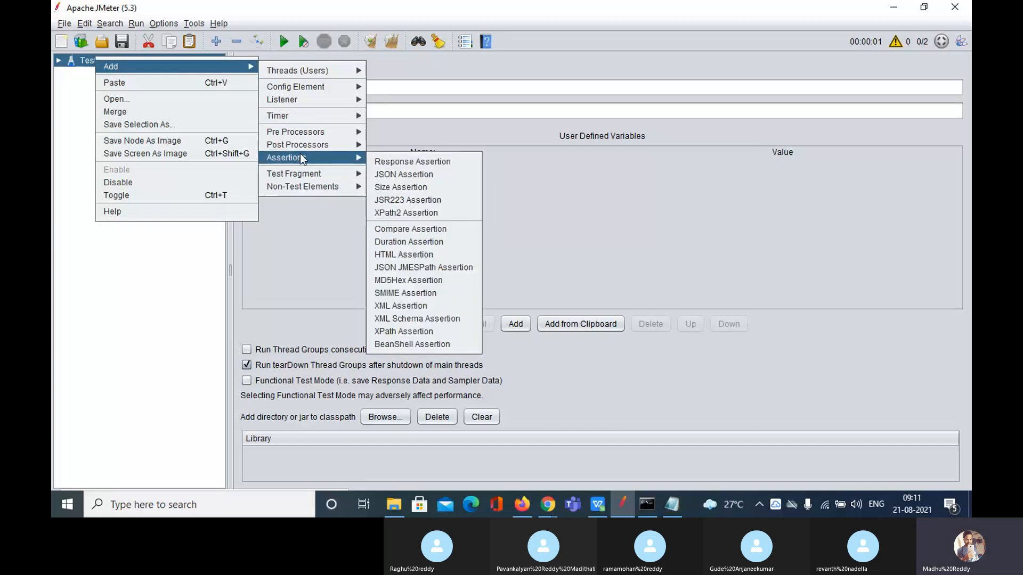
mouse_move(294, 132)
mouse_move(282, 68)
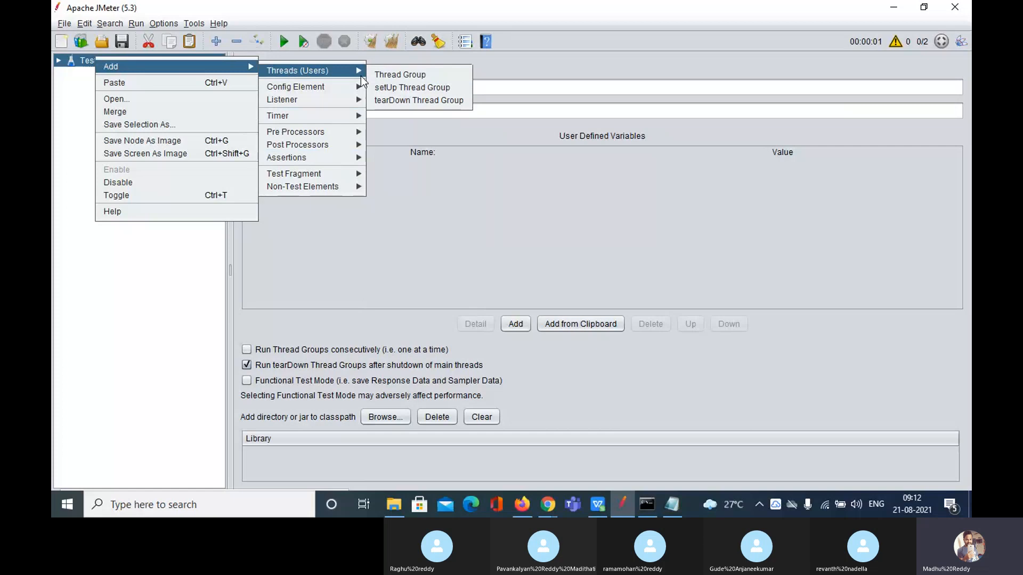
mouse_move(335, 89)
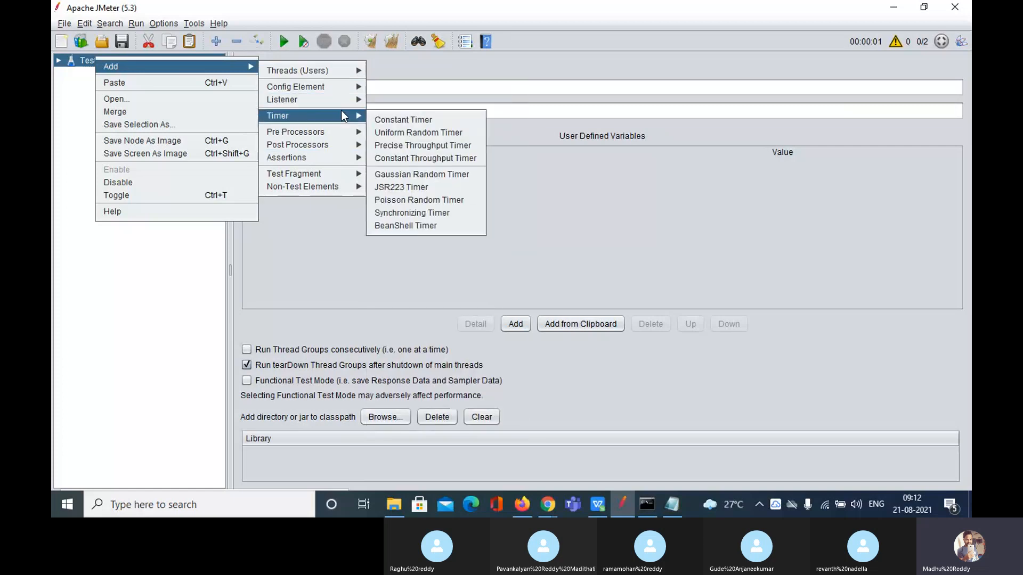
mouse_move(343, 133)
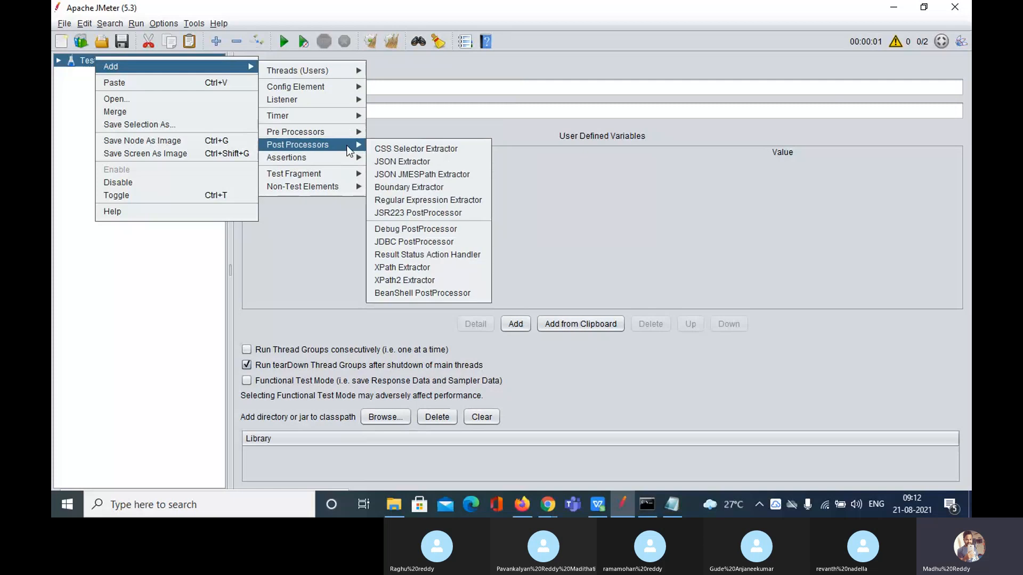
mouse_move(349, 162)
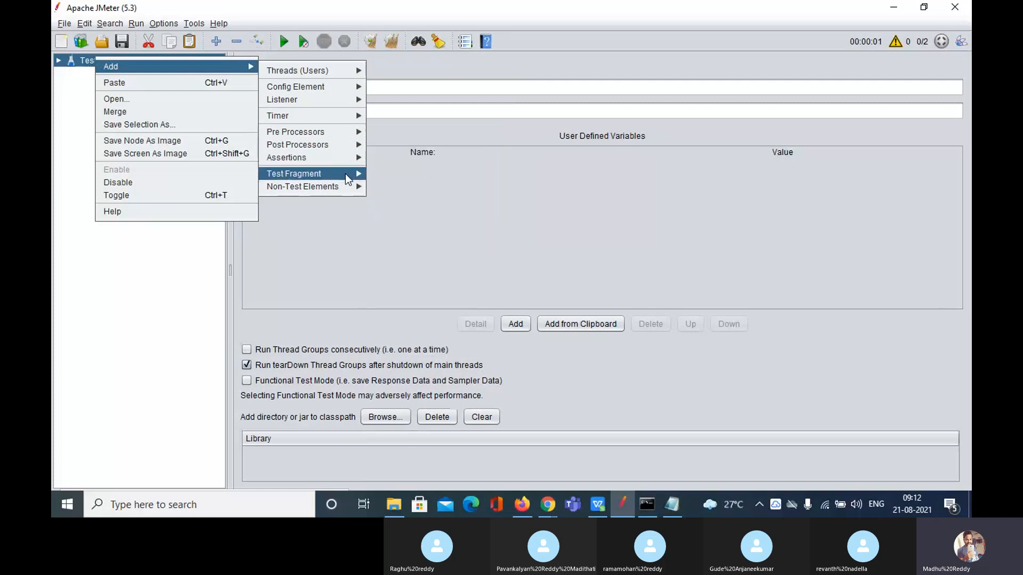
mouse_move(346, 187)
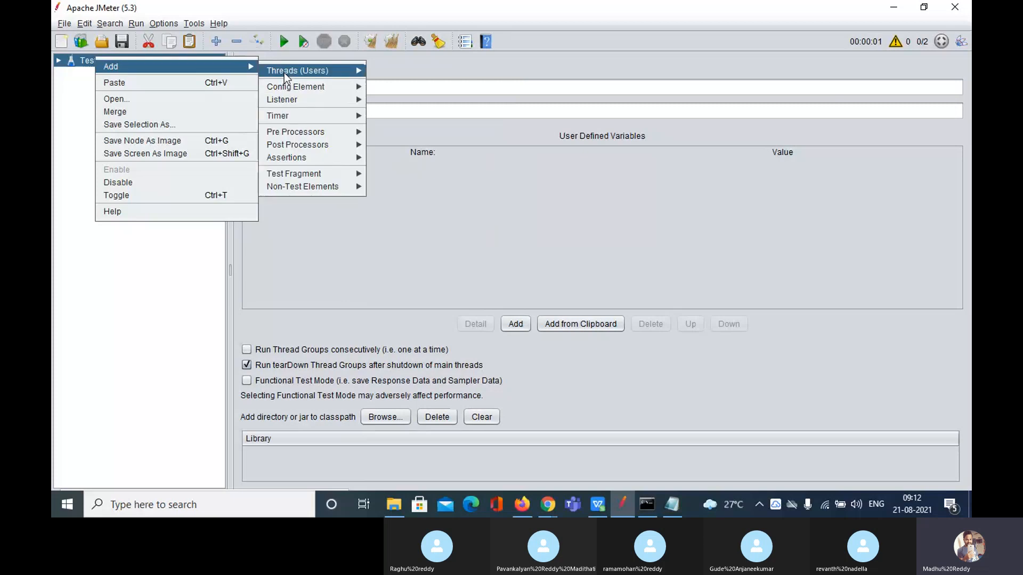
mouse_move(298, 114)
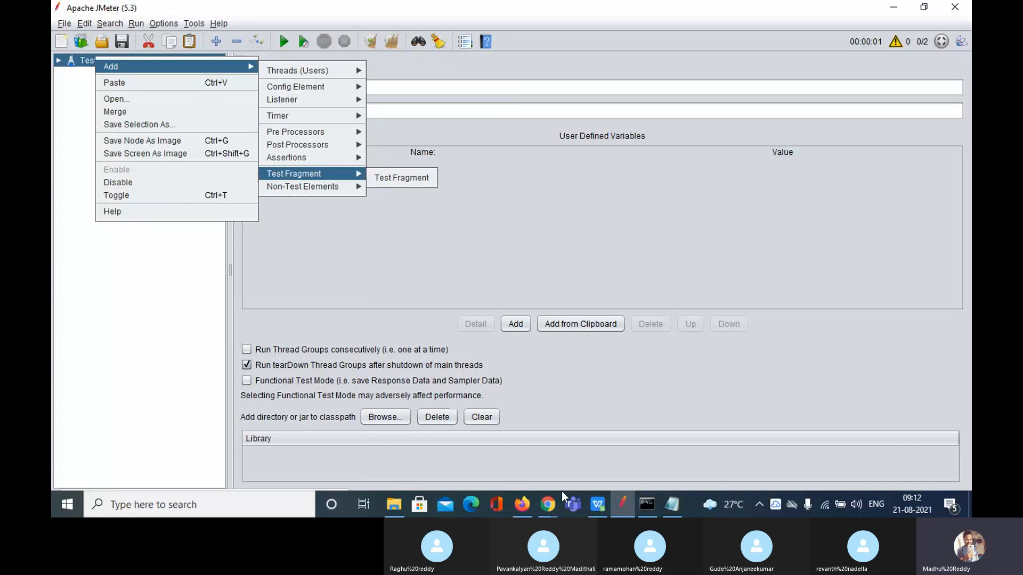
mouse_move(541, 493)
click(510, 454)
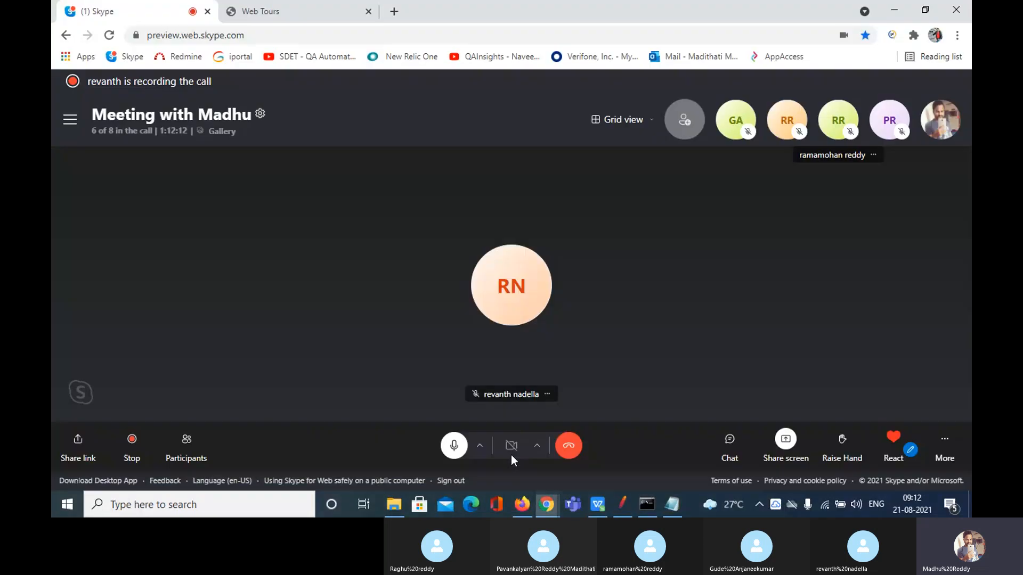